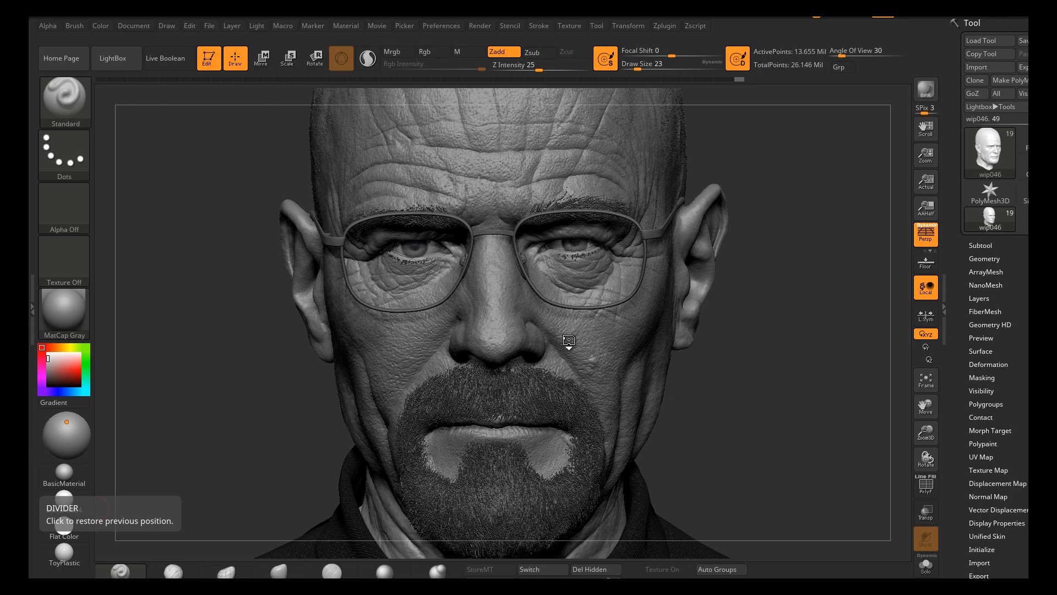
# Examine the head sculpt's facial wrinkles, glasses, goatee and forehead from the front and from three-quarter angles
pyautogui.moveTo(571, 337)
pyautogui.mouseDown(button='right')
pyautogui.moveTo(549, 335)
pyautogui.moveTo(562, 341)
pyautogui.mouseUp(button='right')
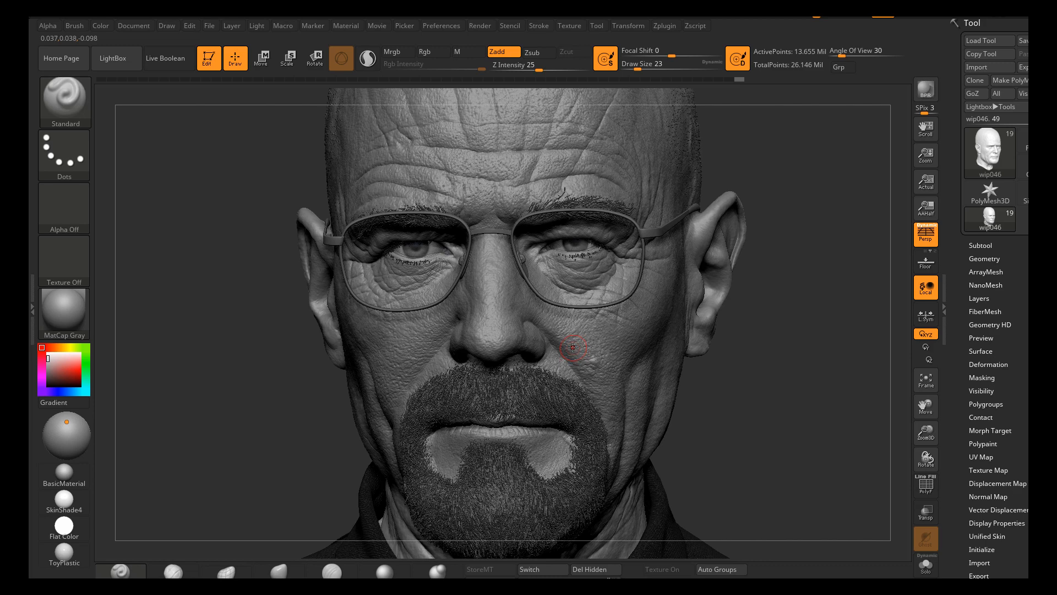
pyautogui.moveTo(574, 348); pyautogui.dragTo(643, 364, button='right')
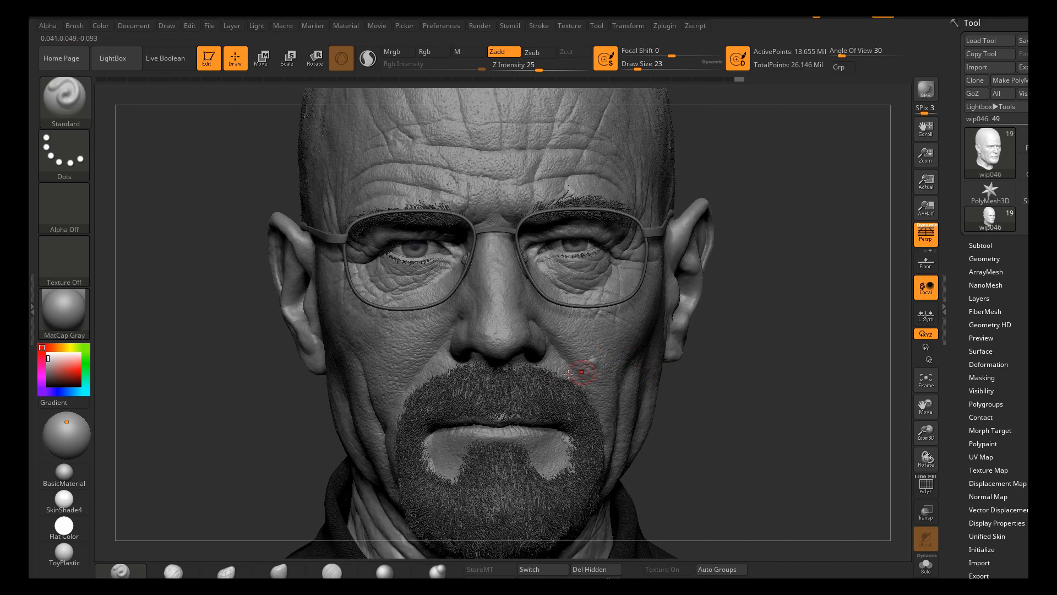
pyautogui.keyDown('alt'); pyautogui.moveTo(542, 346); pyautogui.dragTo(583, 395, button='right'); pyautogui.keyUp('alt')
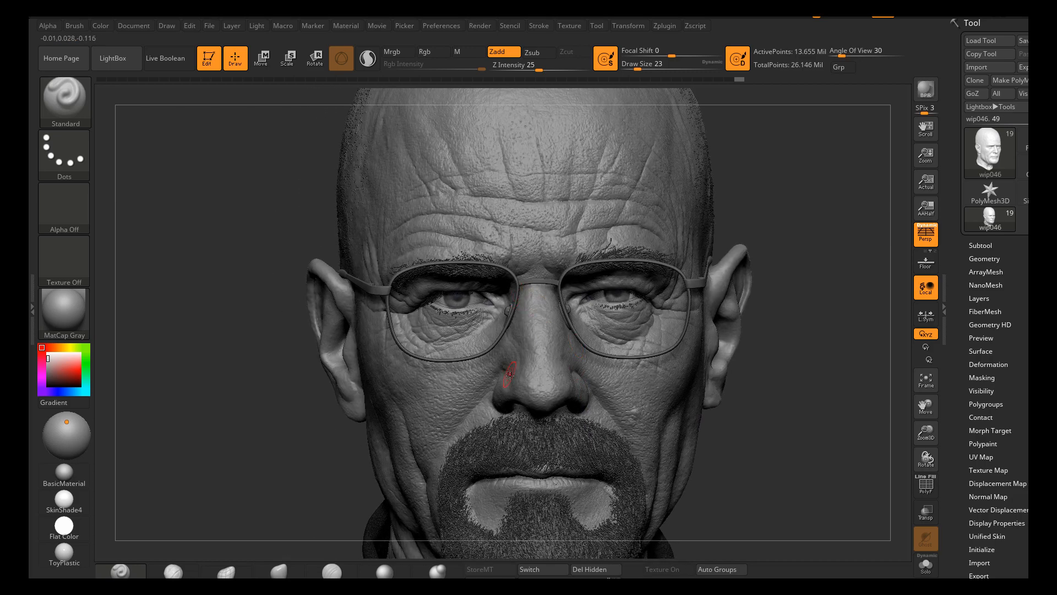
pyautogui.keyDown('alt'); pyautogui.moveTo(508, 366); pyautogui.dragTo(531, 405, button='right'); pyautogui.keyUp('alt')
pyautogui.moveTo(552, 265); pyautogui.dragTo(567, 261, button='right')
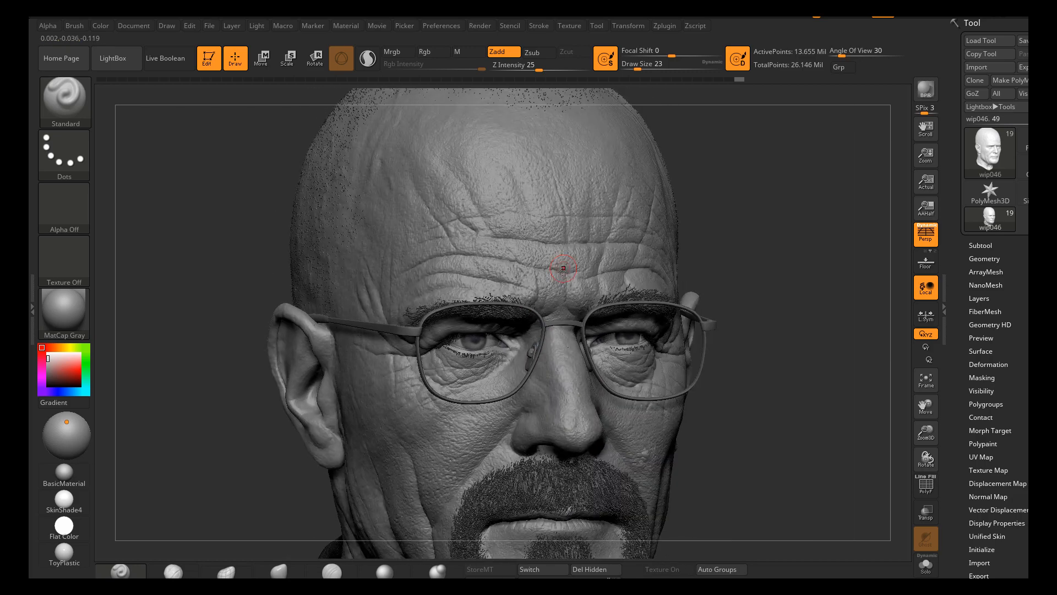
pyautogui.keyDown('alt'); pyautogui.moveTo(534, 368); pyautogui.dragTo(655, 387, button='right'); pyautogui.keyUp('alt')
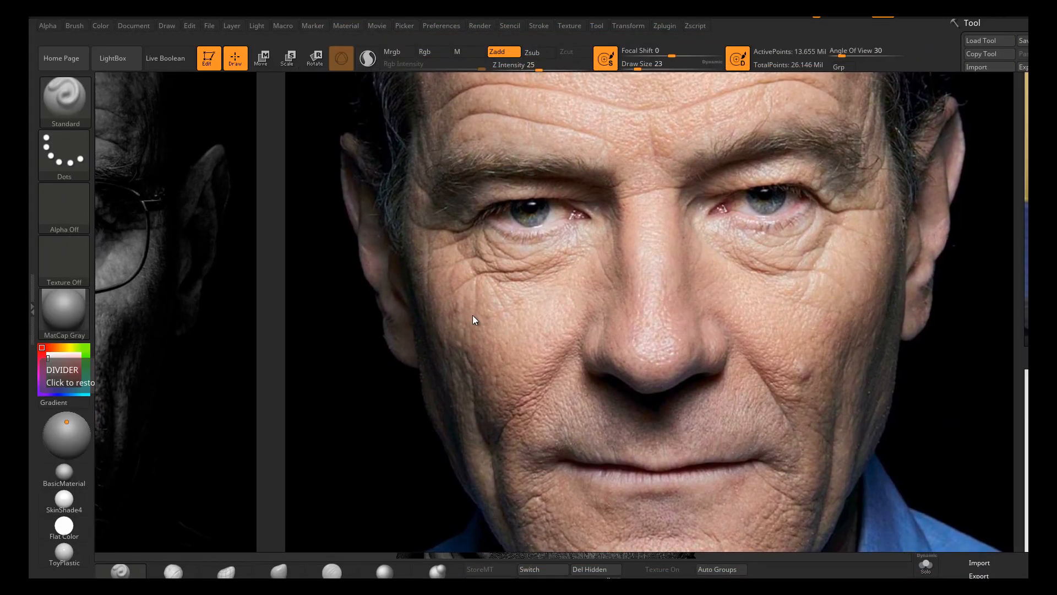
# Look over the whole board of reference photos, starting from the close-up of the "A Life in Parts" cover portrait
pyautogui.rightClick(471, 313)
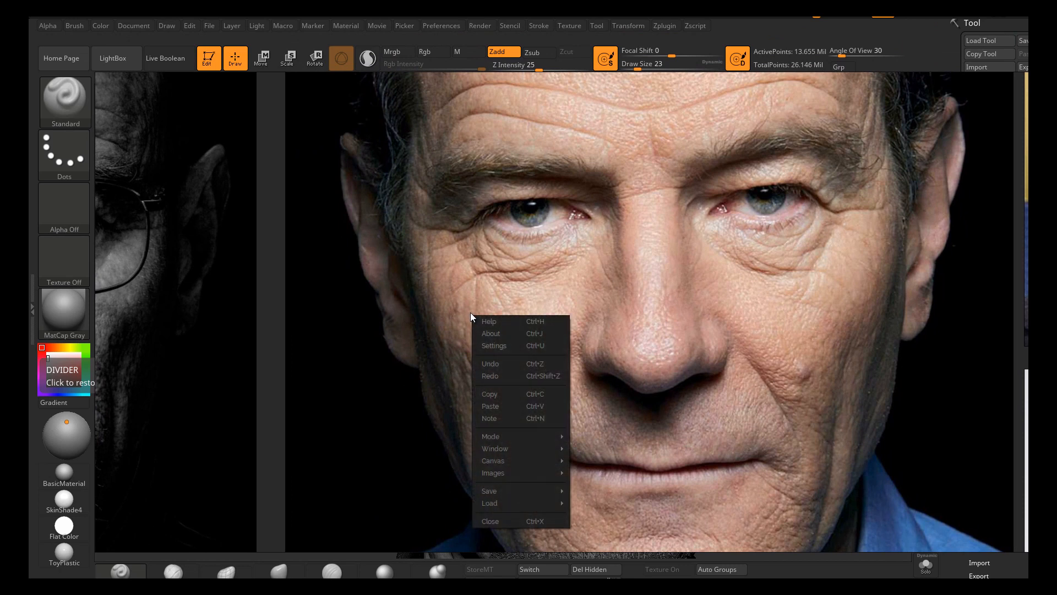
pyautogui.click(400, 301)
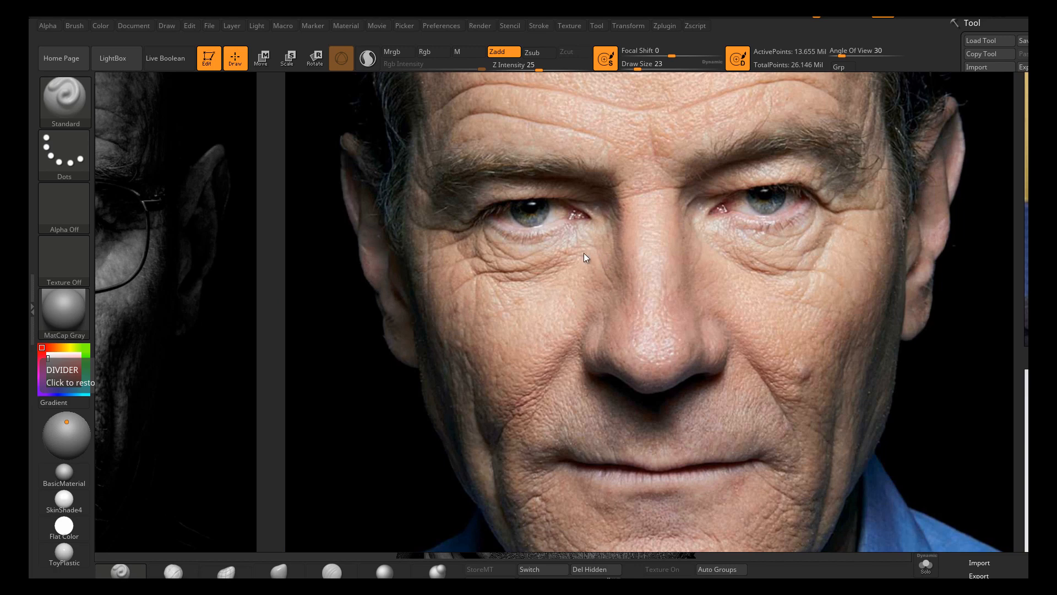
pyautogui.scroll(-10, 534, 247)
pyautogui.scroll(-3, 534, 276)
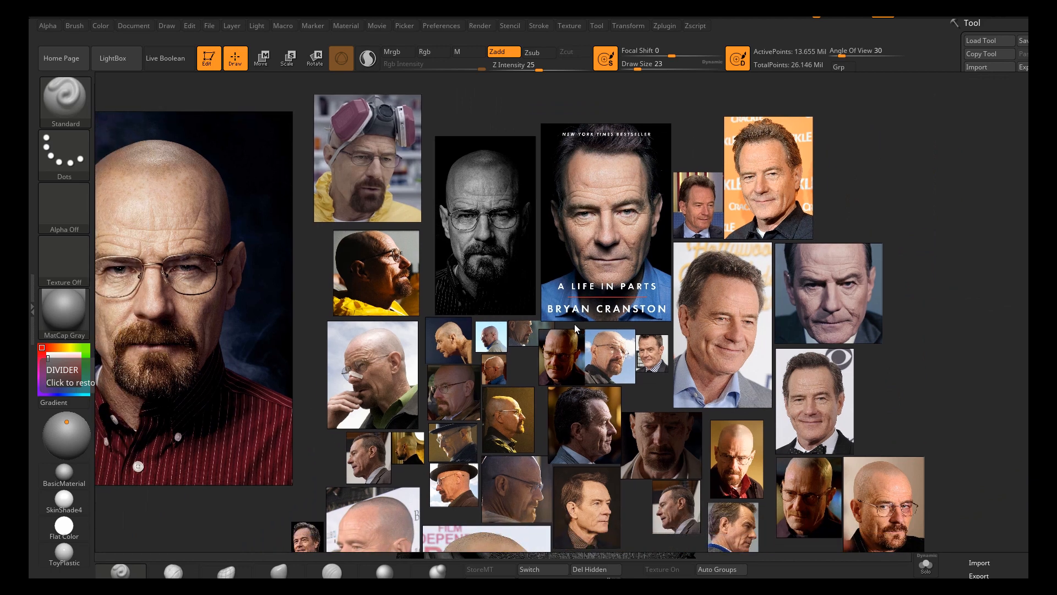
pyautogui.moveTo(575, 325); pyautogui.dragTo(567, 321, button='middle')
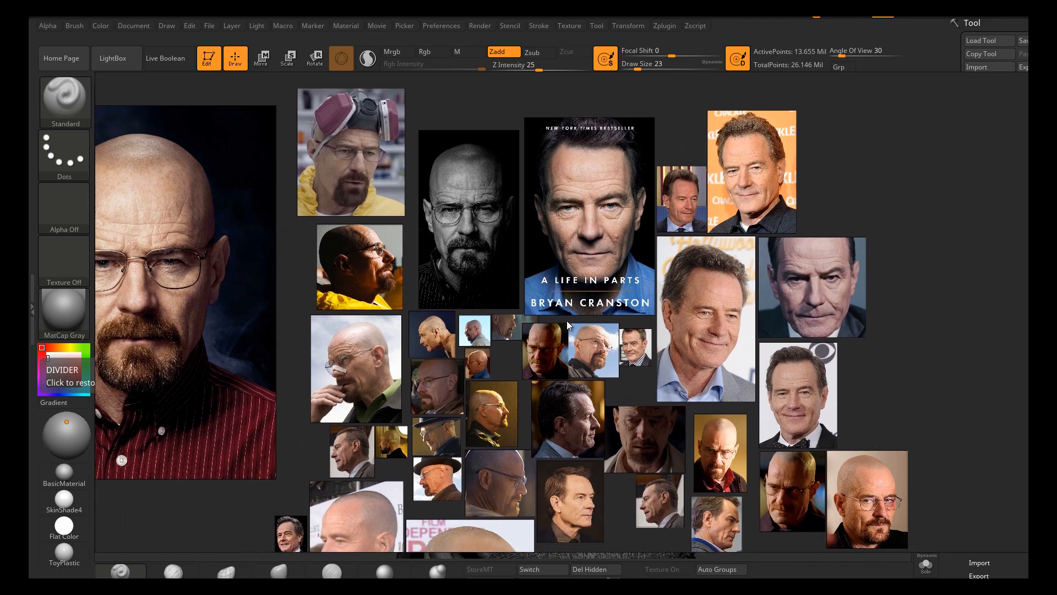
pyautogui.scroll(-3, 566, 321)
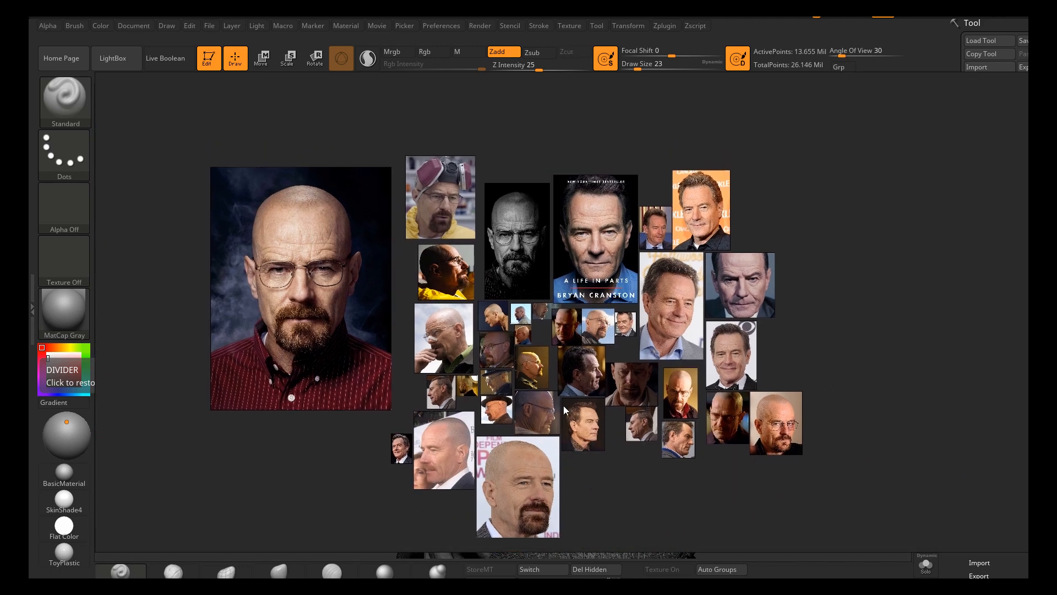
pyautogui.scroll(2, 563, 365)
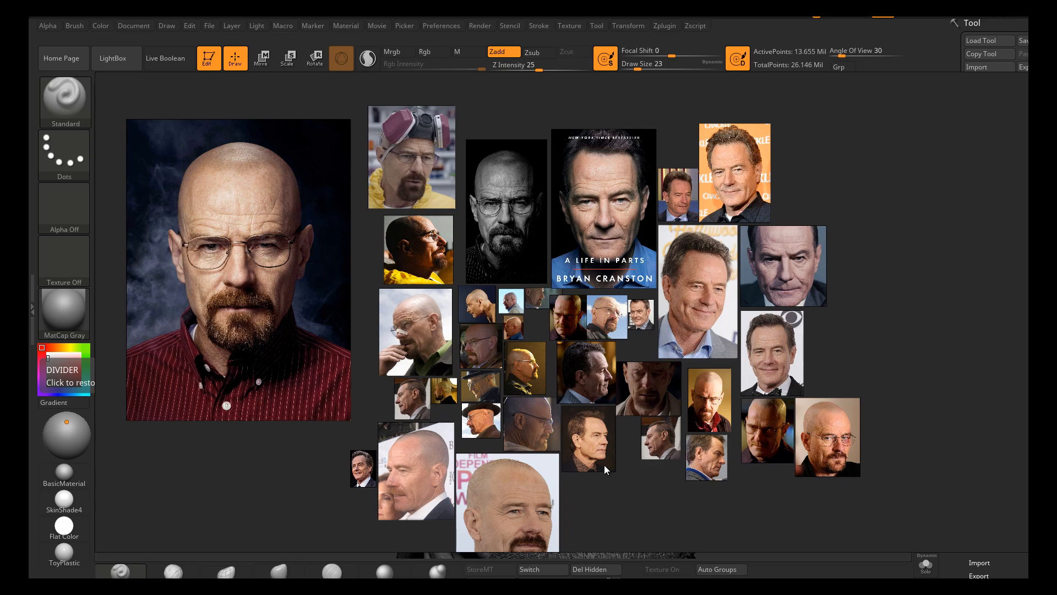
# Examine the small side-view photos of the shaved head, including the blue-sky shot and the bare-shouldered profile
pyautogui.scroll(2, 554, 347)
pyautogui.scroll(5, 455, 222)
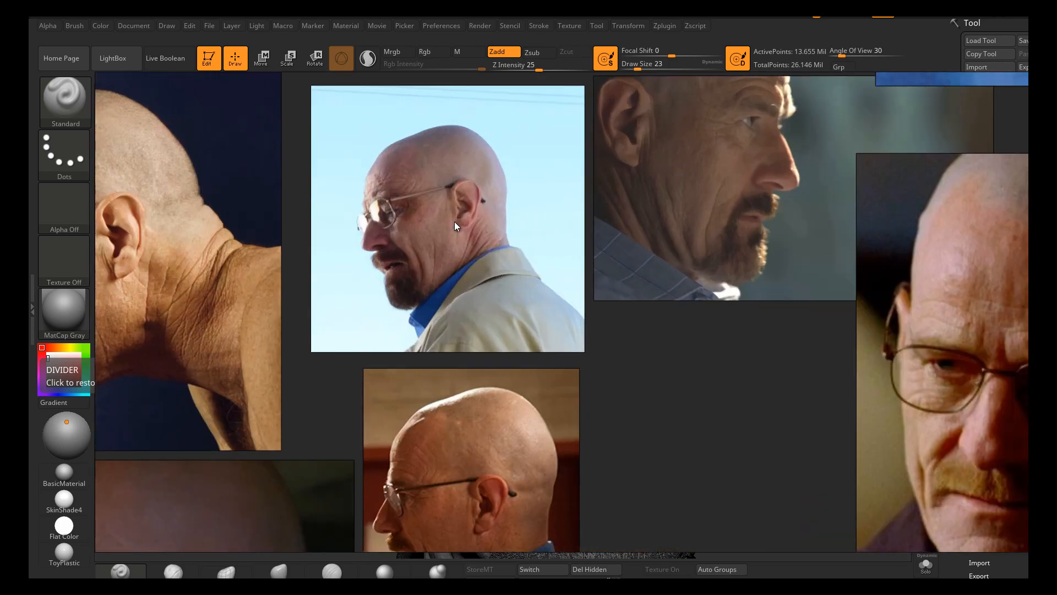
pyautogui.scroll(-3, 530, 332)
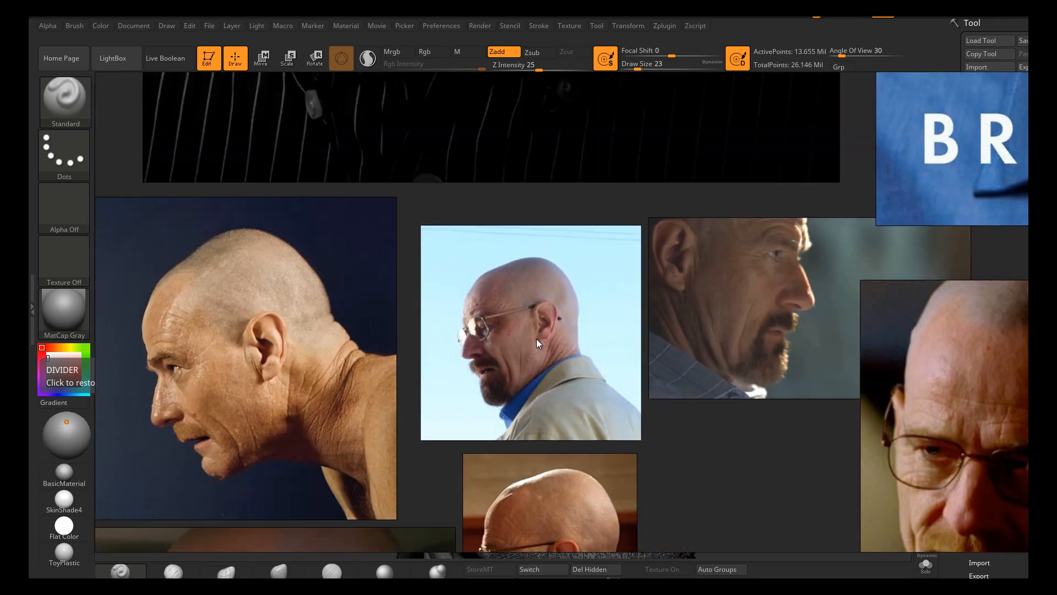
pyautogui.moveTo(437, 353); pyautogui.dragTo(528, 355, button='middle')
pyautogui.scroll(-5, 610, 355)
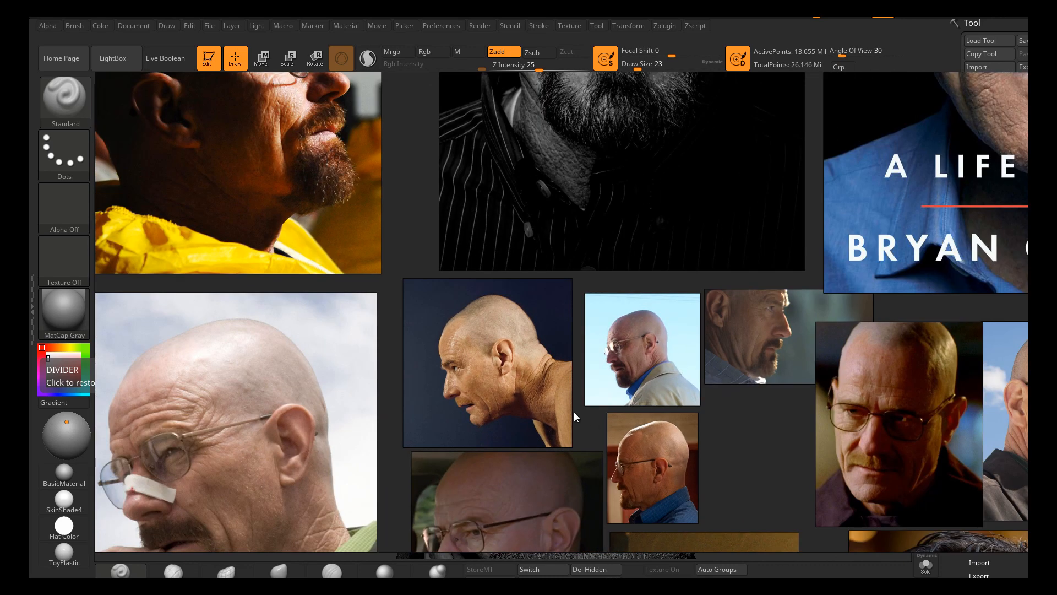
pyautogui.moveTo(573, 412); pyautogui.dragTo(391, 378, button='middle')
pyautogui.scroll(-4, 616, 362)
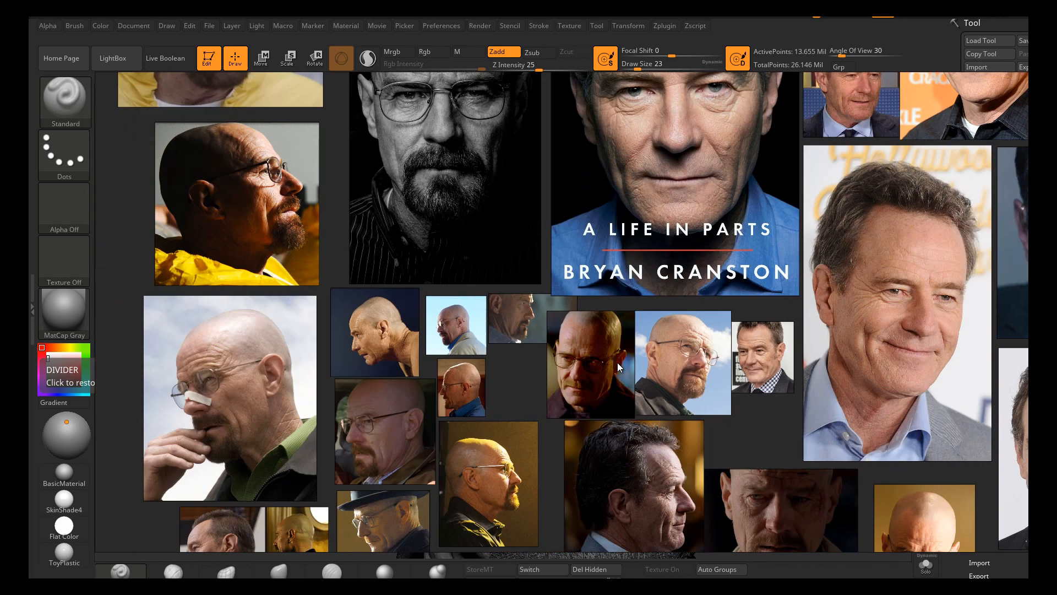
# Review the front and three-quarter portraits with hair alongside the shaved-head photos on the reference board
pyautogui.moveTo(650, 413); pyautogui.dragTo(485, 478, button='middle')
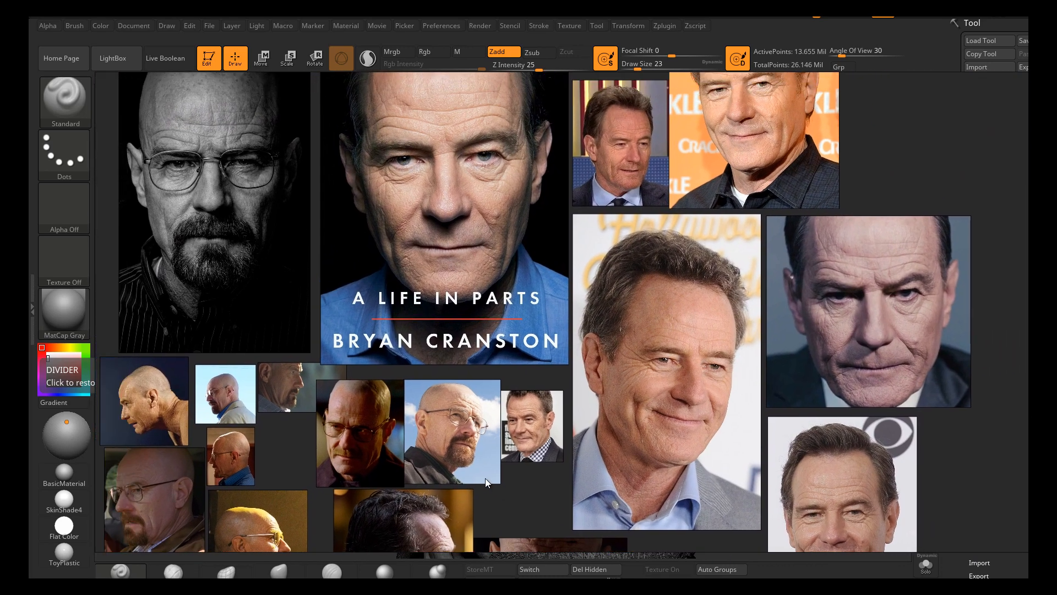
pyautogui.scroll(-2, 491, 408)
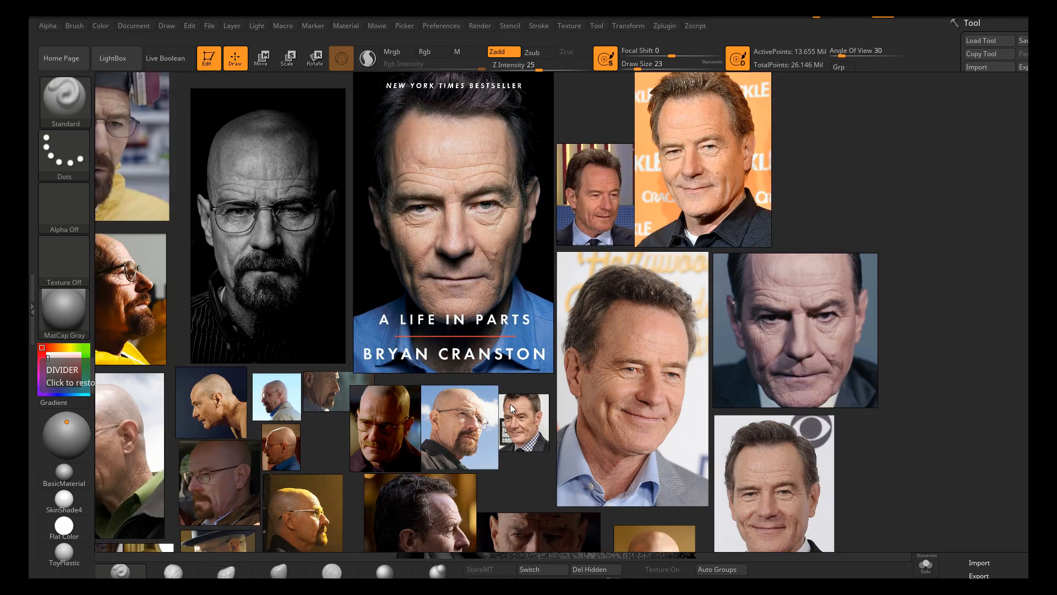
pyautogui.scroll(-4, 523, 395)
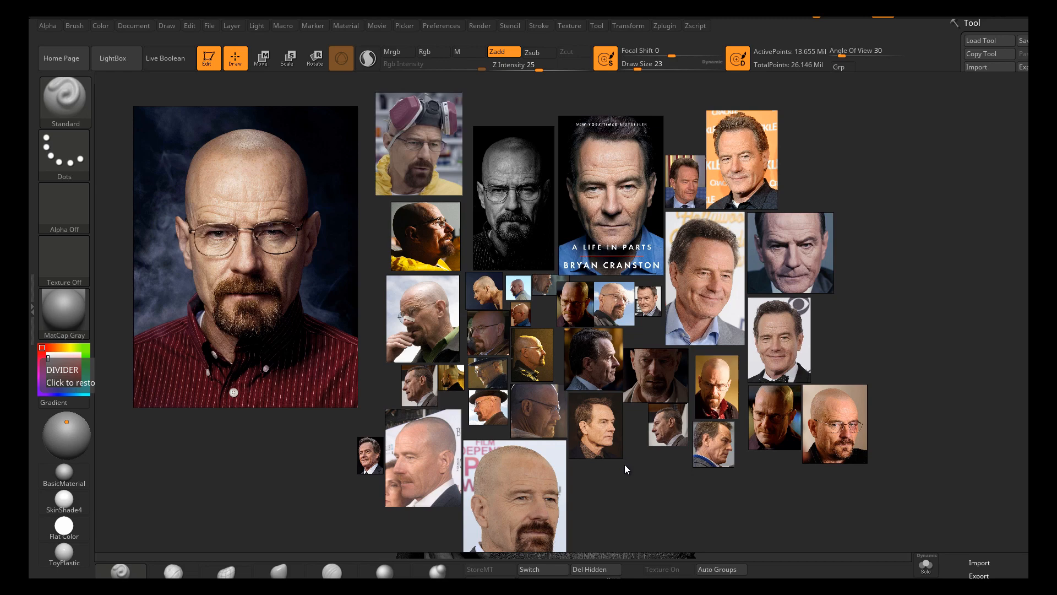
pyautogui.moveTo(624, 464); pyautogui.dragTo(562, 460, button='middle')
pyautogui.scroll(2, 574, 415)
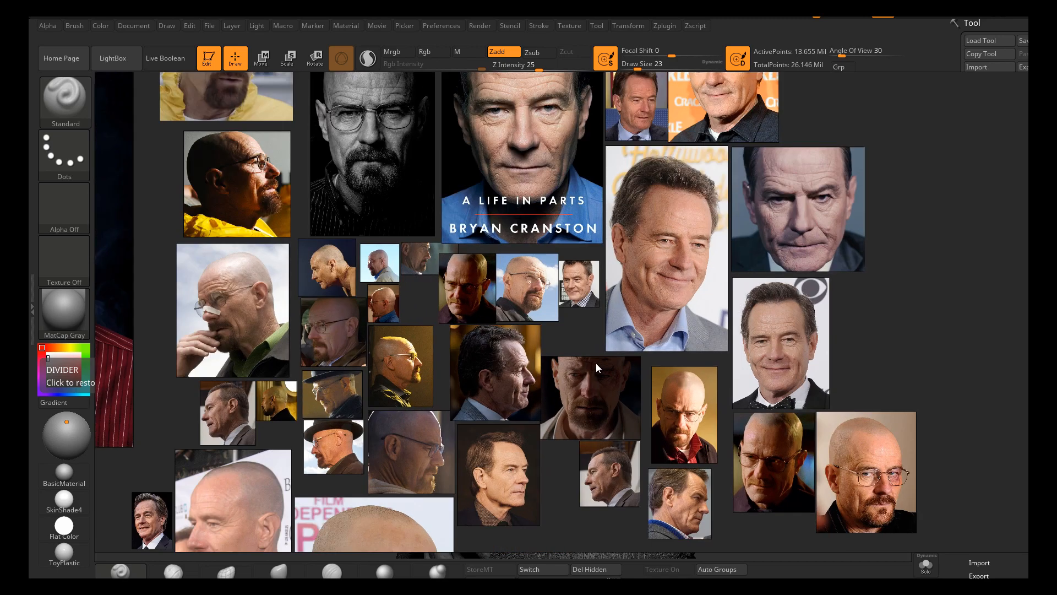
pyautogui.scroll(-3, 559, 325)
pyautogui.scroll(3, 487, 349)
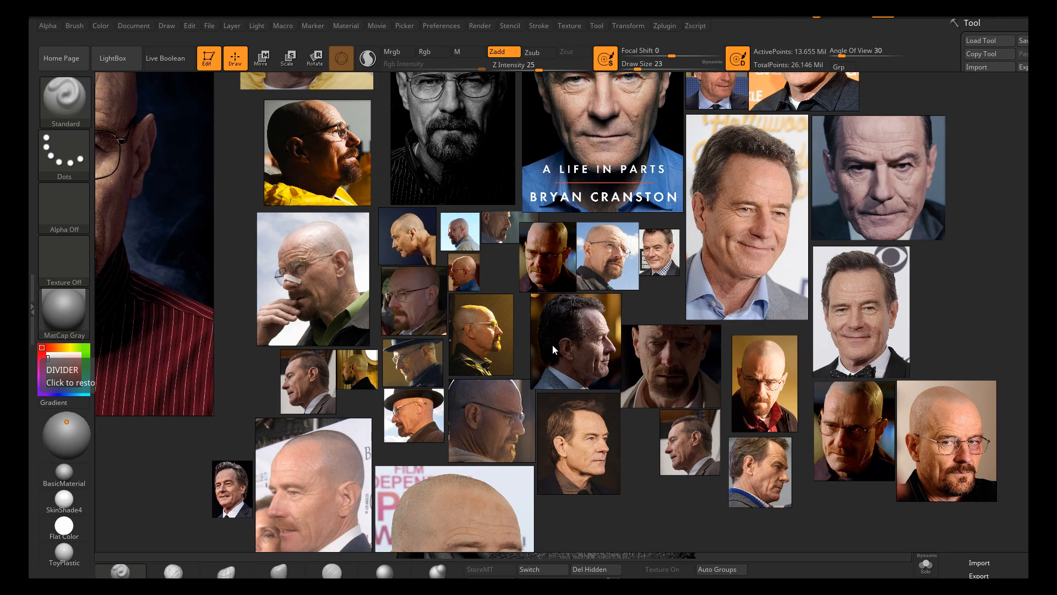
# Examine the dark-haired side profile in the grey suit and compare it with the yellow-lit shaved-head profile
pyautogui.scroll(2, 603, 346)
pyautogui.scroll(1, 600, 347)
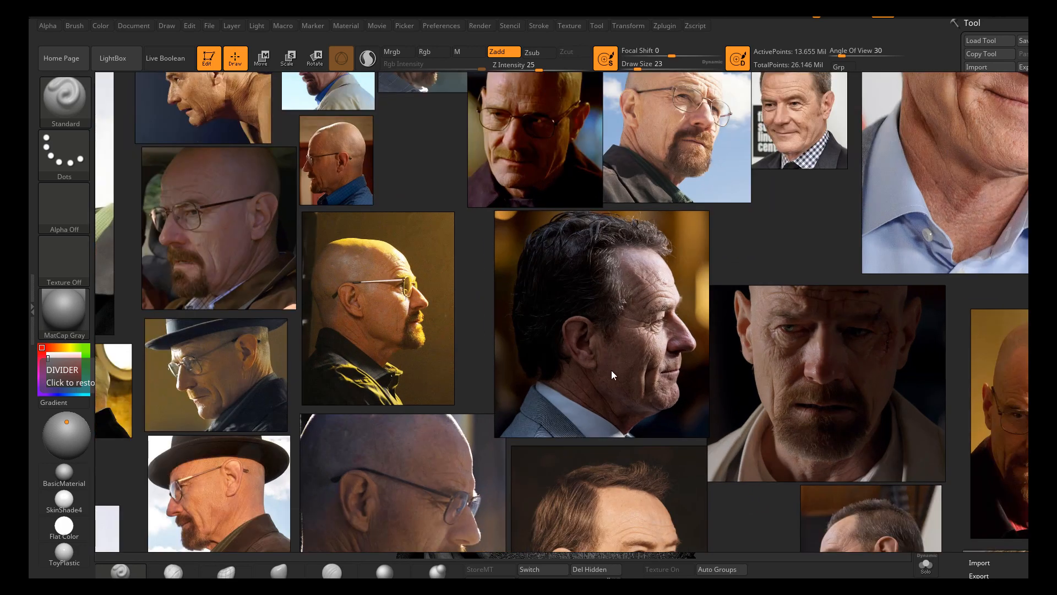
pyautogui.moveTo(613, 333); pyautogui.dragTo(790, 343, button='middle')
pyautogui.scroll(2, 811, 340)
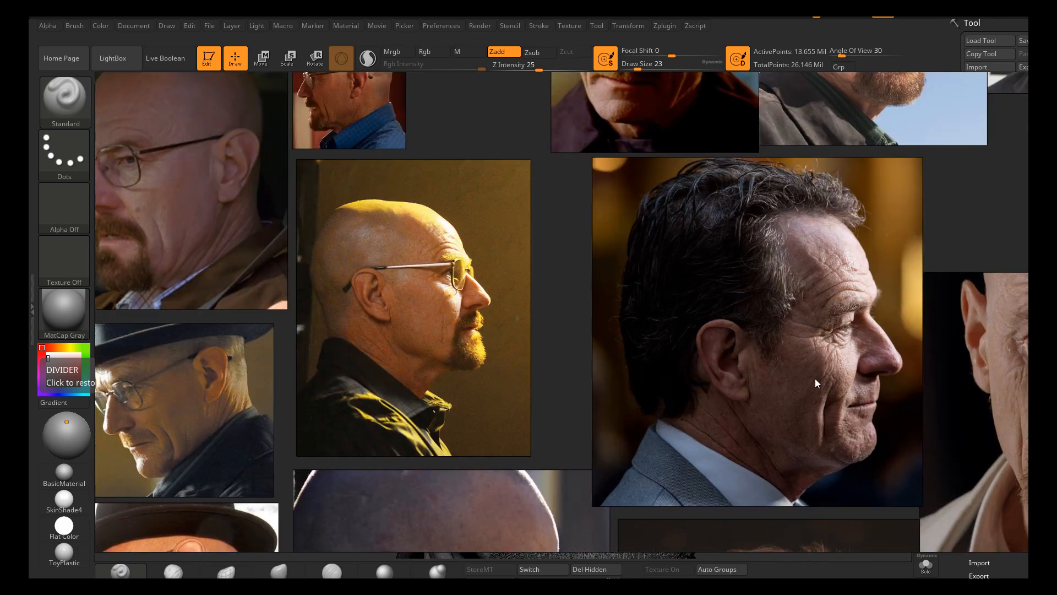
pyautogui.moveTo(815, 379); pyautogui.dragTo(660, 411, button='middle')
pyautogui.scroll(2, 659, 411)
pyautogui.scroll(-4, 660, 411)
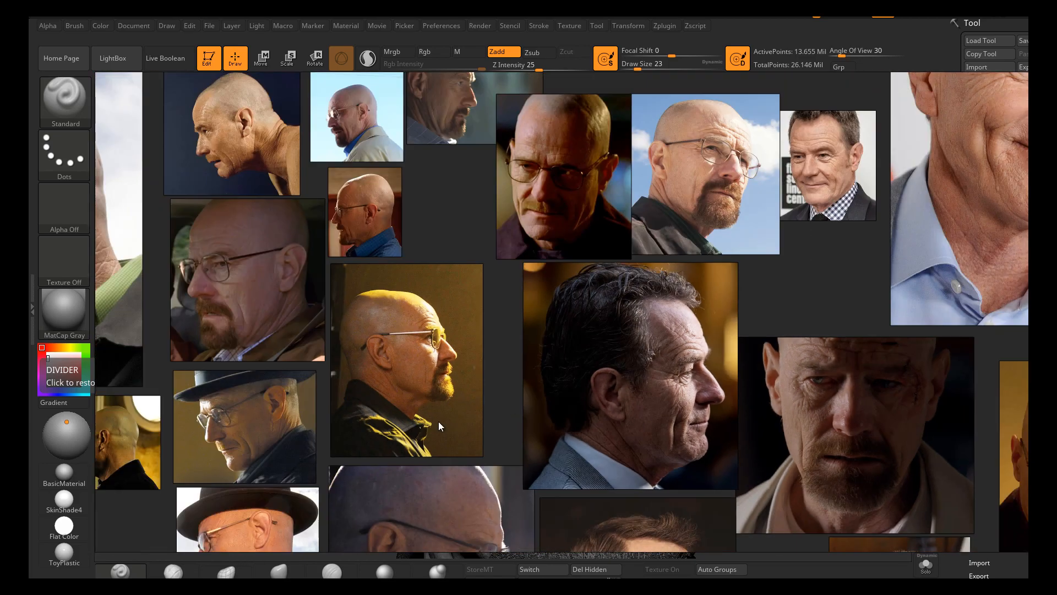
# Inspect the reference photos with hats and the neighbouring side profiles for the head and ear shapes
pyautogui.moveTo(439, 422); pyautogui.dragTo(545, 343, button='middle')
pyautogui.moveTo(442, 335); pyautogui.dragTo(588, 315, button='middle')
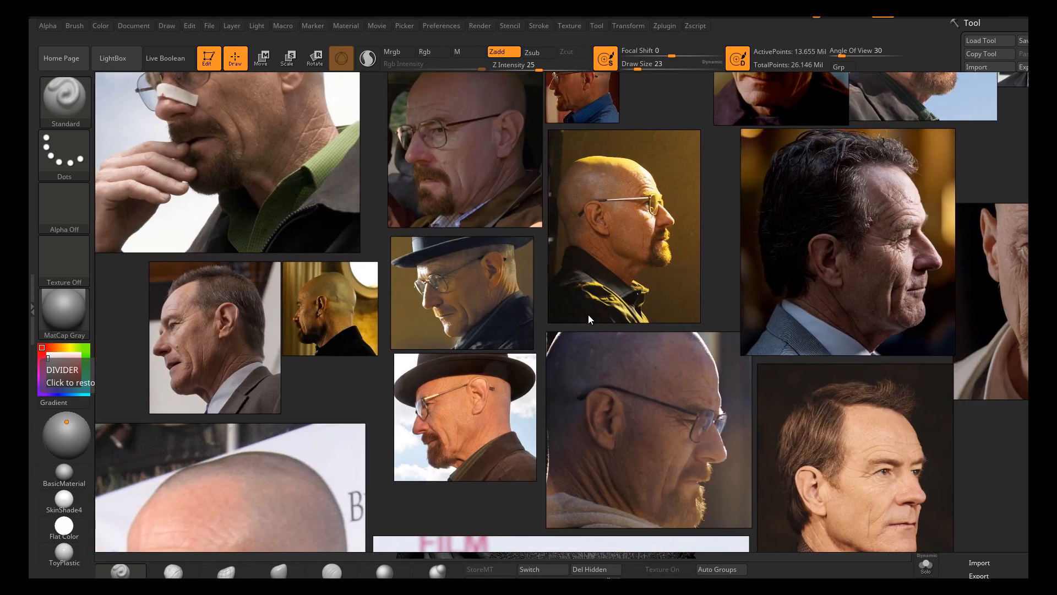
pyautogui.scroll(2, 446, 334)
pyautogui.moveTo(467, 289); pyautogui.dragTo(563, 352, button='middle')
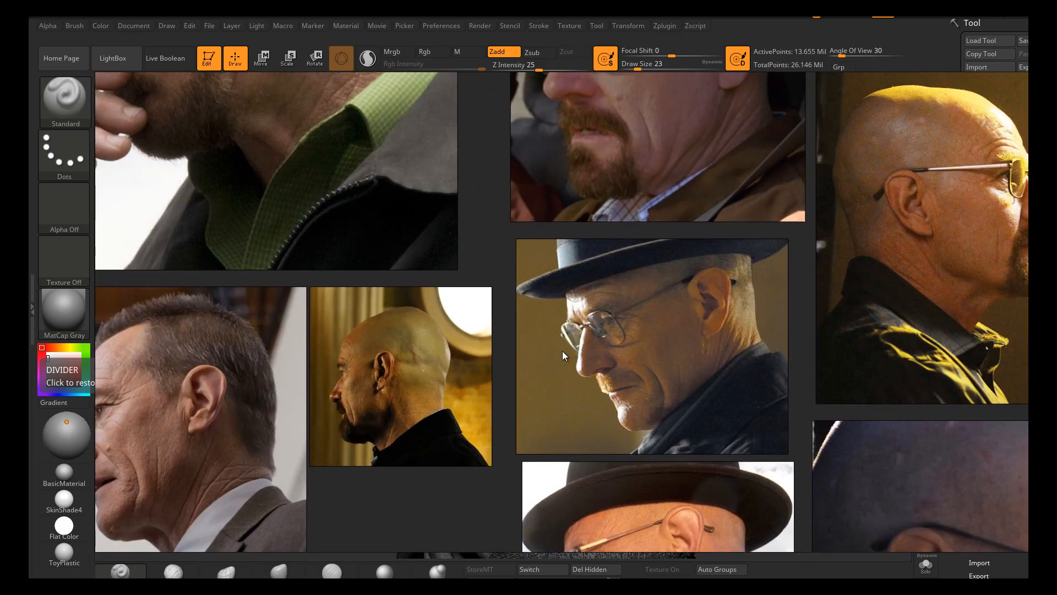
pyautogui.scroll(-4, 561, 352)
pyautogui.moveTo(462, 359); pyautogui.dragTo(438, 449, button='middle')
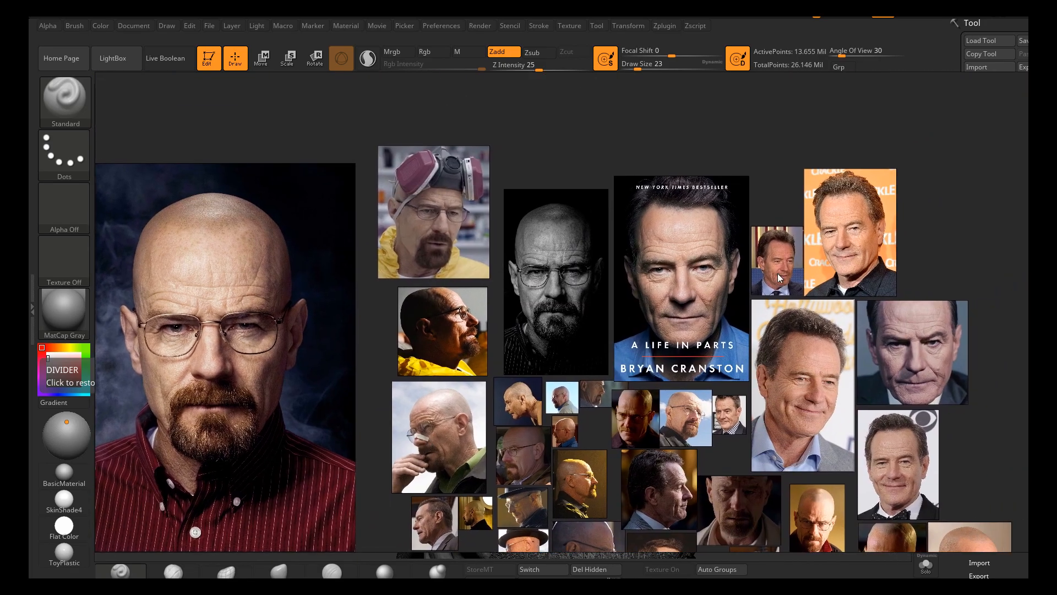
# Compare the black-and-white frontal portrait with the "A Life in Parts" cover portrait and the surrounding references
pyautogui.scroll(3, 639, 258)
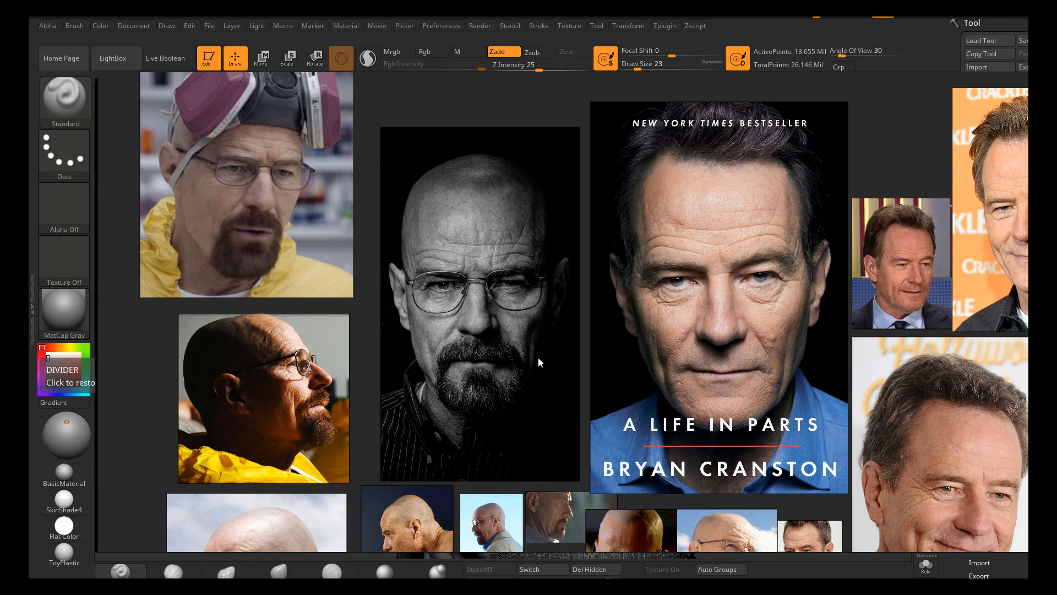
pyautogui.scroll(-2, 716, 333)
pyautogui.scroll(-3, 680, 359)
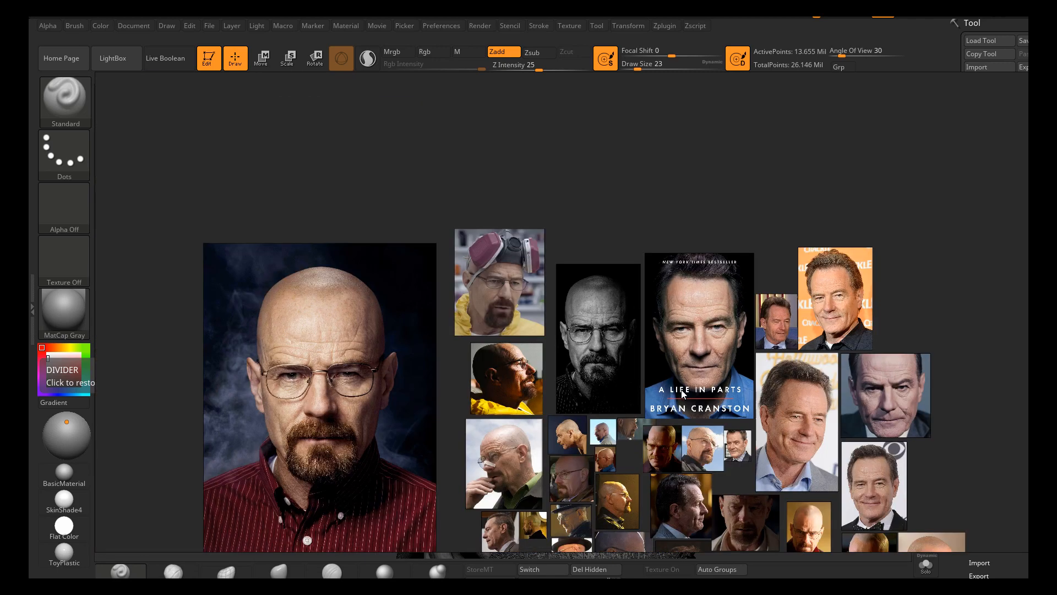
pyautogui.moveTo(652, 435); pyautogui.dragTo(528, 259, button='middle')
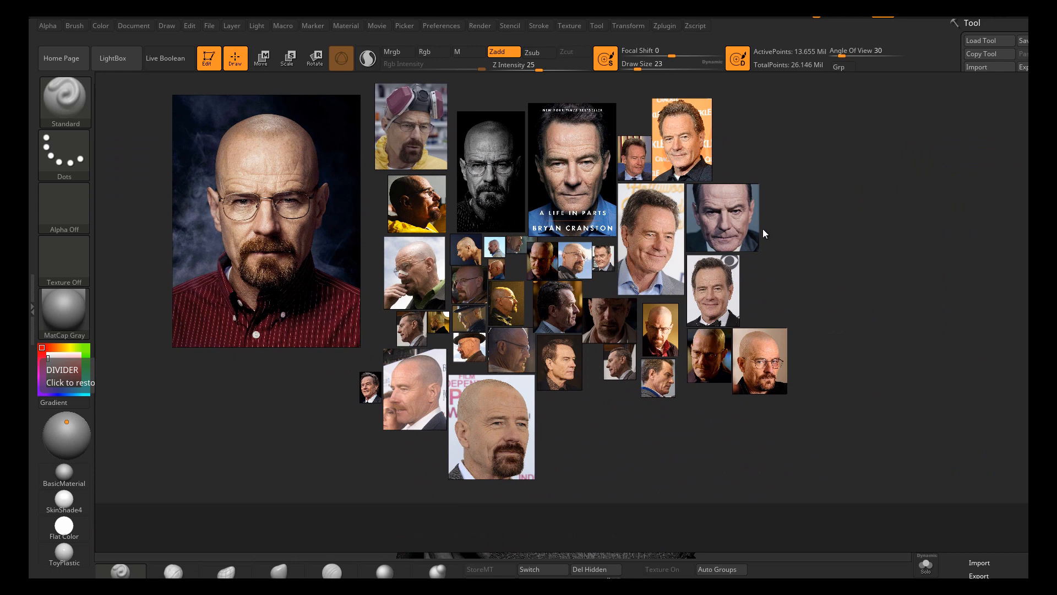
# Study the ear, skull and neck in the golden-lit shaved-head profile and the adjacent short-haired profile
pyautogui.scroll(2, 763, 232)
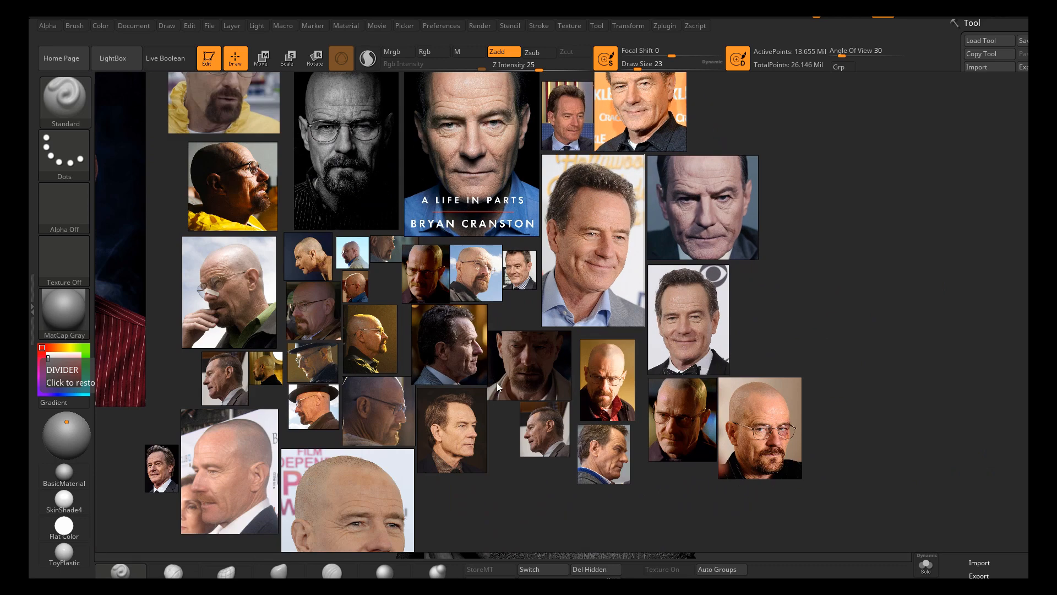
pyautogui.scroll(8, 414, 395)
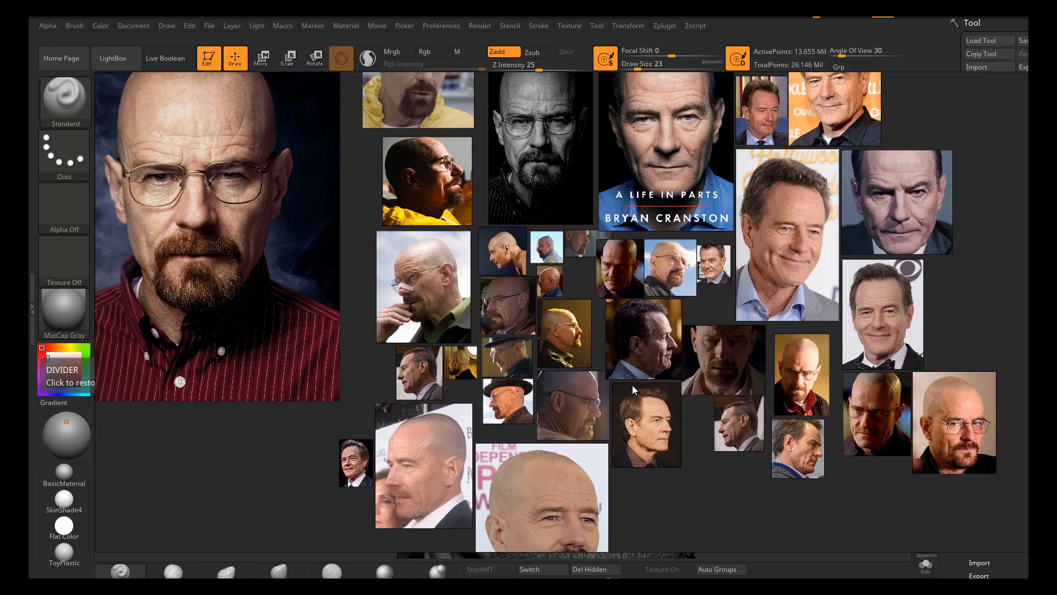
pyautogui.scroll(3, 484, 310)
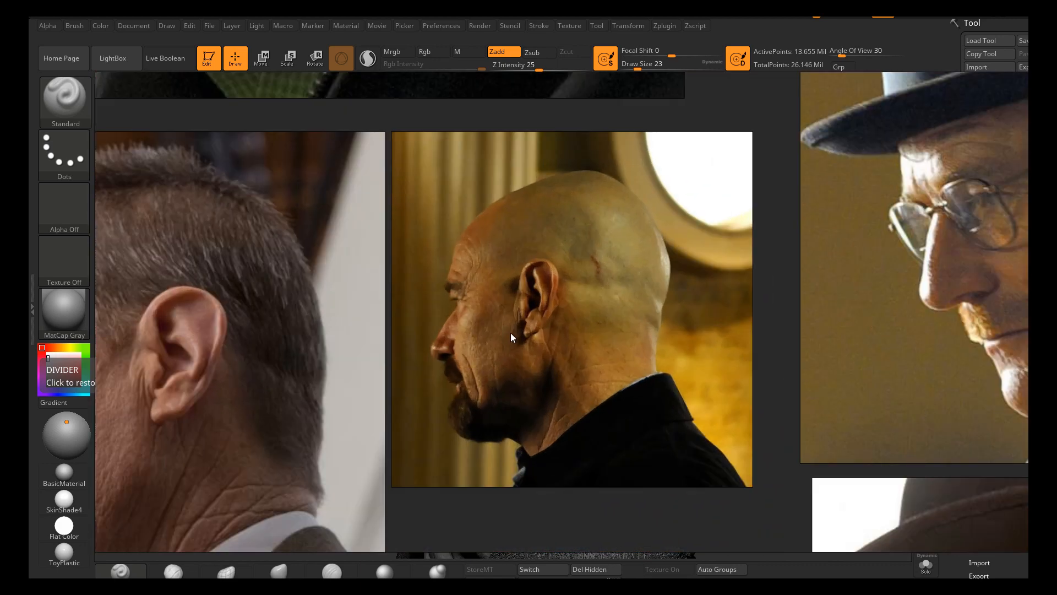
pyautogui.scroll(1, 569, 355)
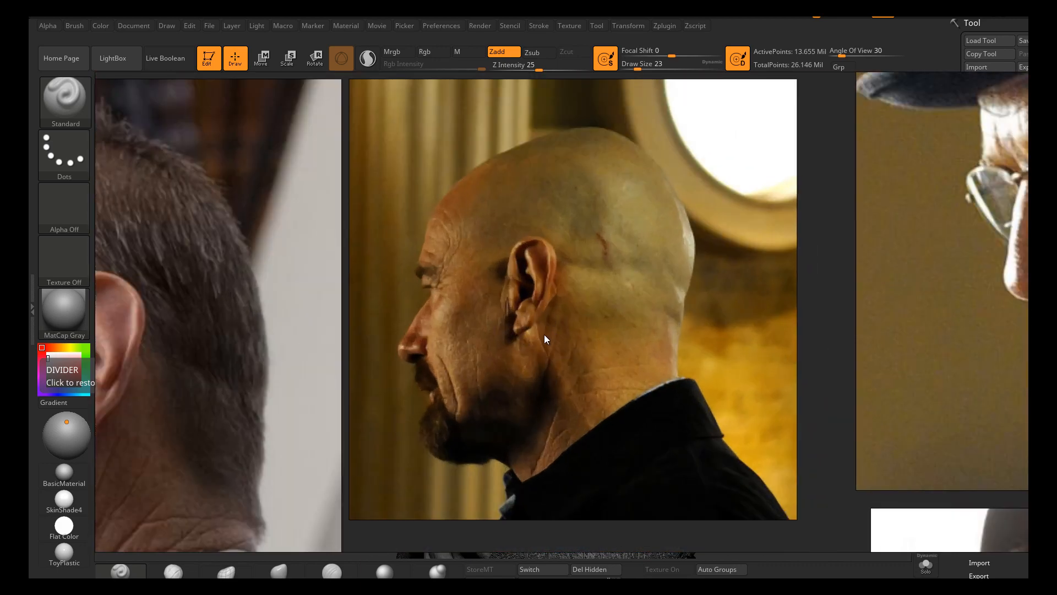
pyautogui.scroll(-3, 544, 335)
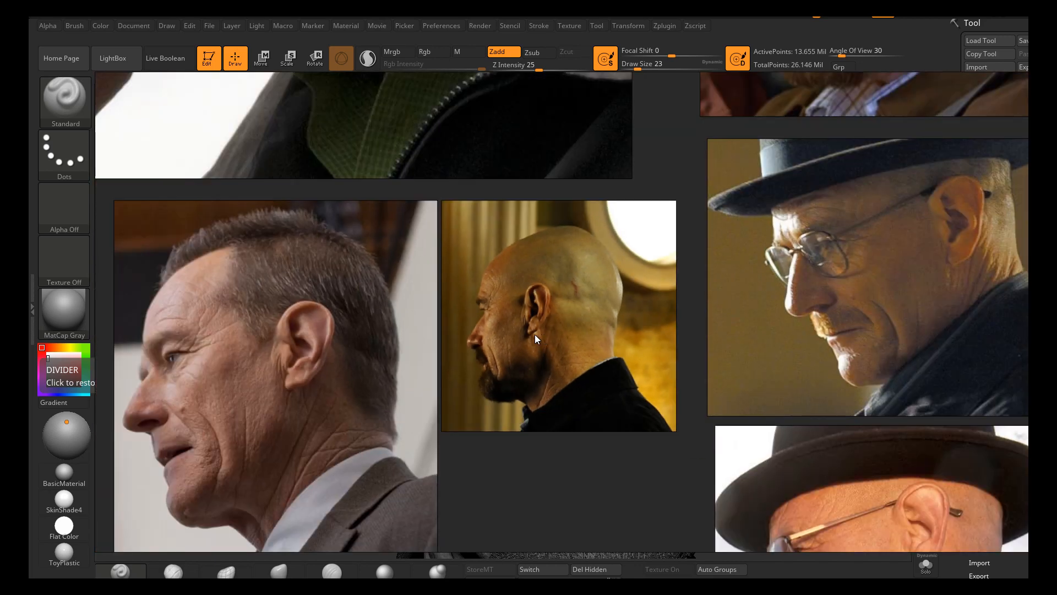
pyautogui.scroll(-1, 485, 358)
pyautogui.scroll(3, 486, 359)
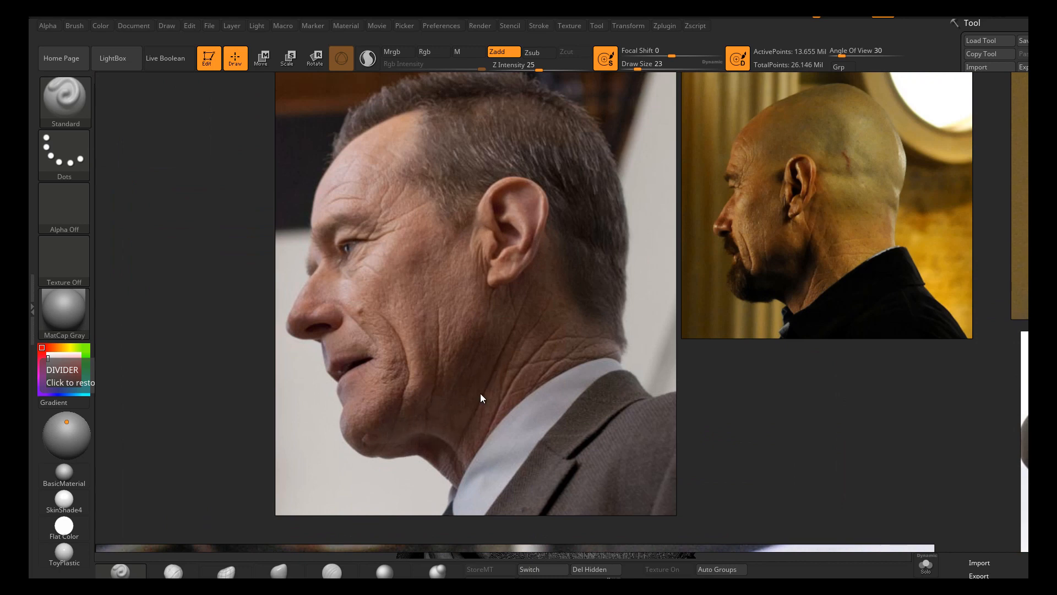
# Examine the jaw, ear and neck folds in the grey-suited side profile and survey the shaved-head portraits below it
pyautogui.scroll(-3, 480, 397)
pyautogui.scroll(4, 449, 358)
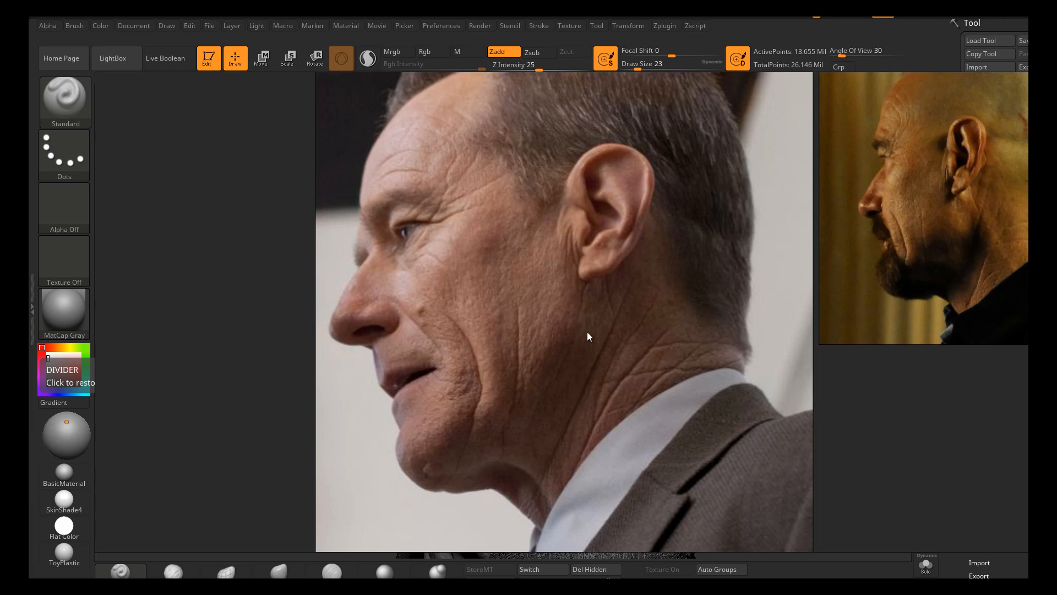
pyautogui.scroll(-5, 458, 409)
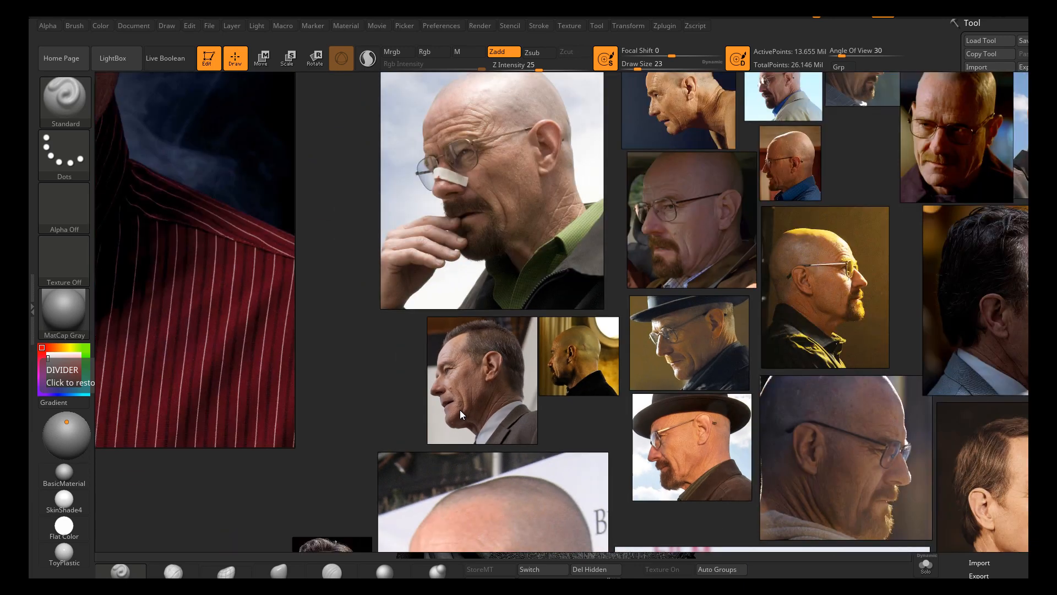
pyautogui.moveTo(547, 379); pyautogui.dragTo(534, 218, button='middle')
pyautogui.scroll(-4, 534, 218)
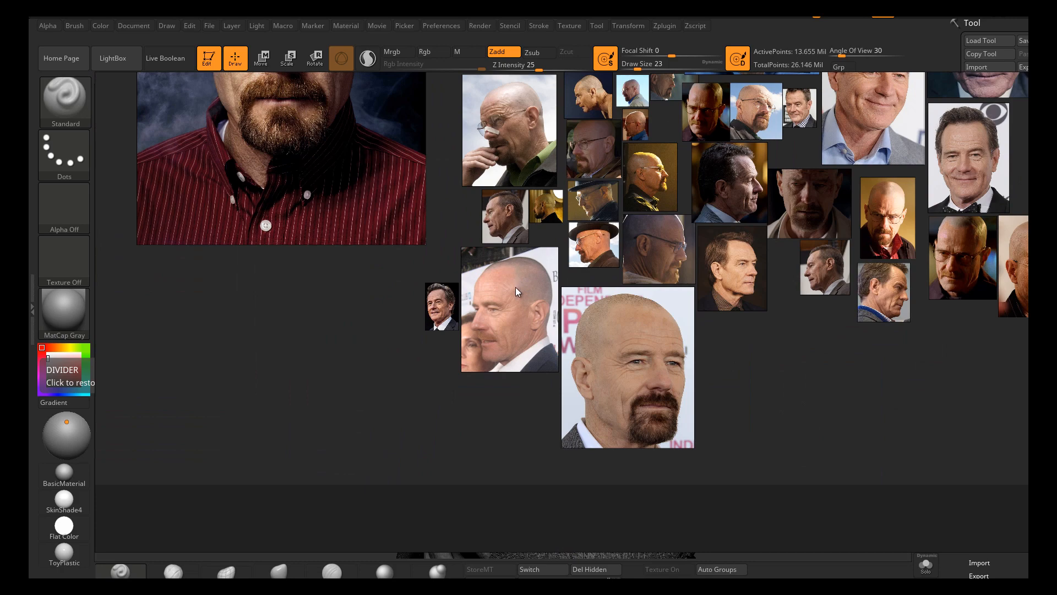
pyautogui.moveTo(516, 264); pyautogui.dragTo(472, 517, button='middle')
# Compare the facial proportions in the black-and-white glasses portrait and the "A Life in Parts" cover with the smaller profiles beneath them
pyautogui.scroll(3, 589, 234)
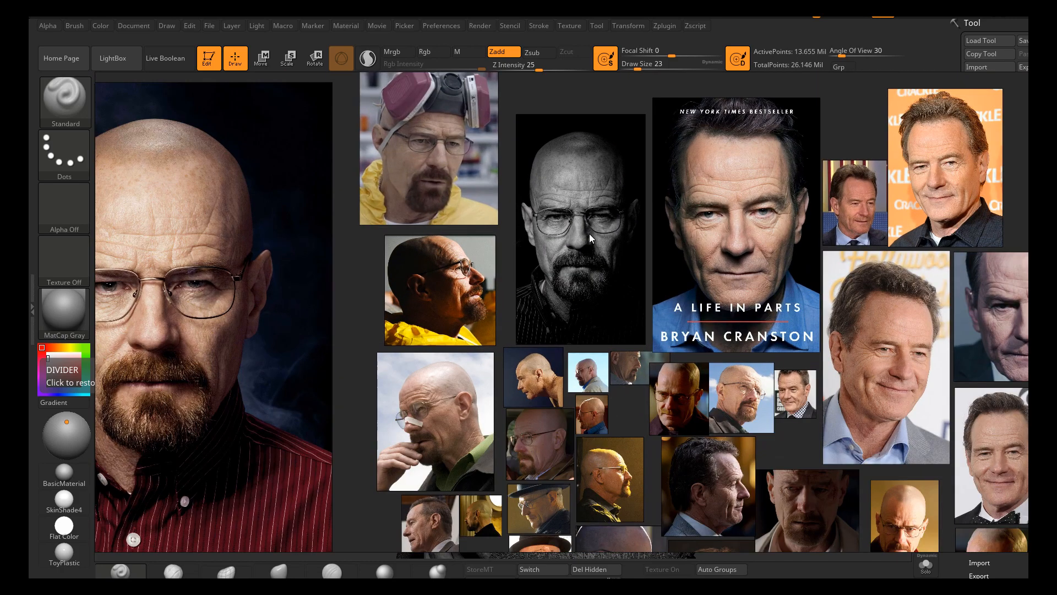
pyautogui.scroll(3, 589, 234)
pyautogui.moveTo(626, 349); pyautogui.dragTo(458, 276, button='middle')
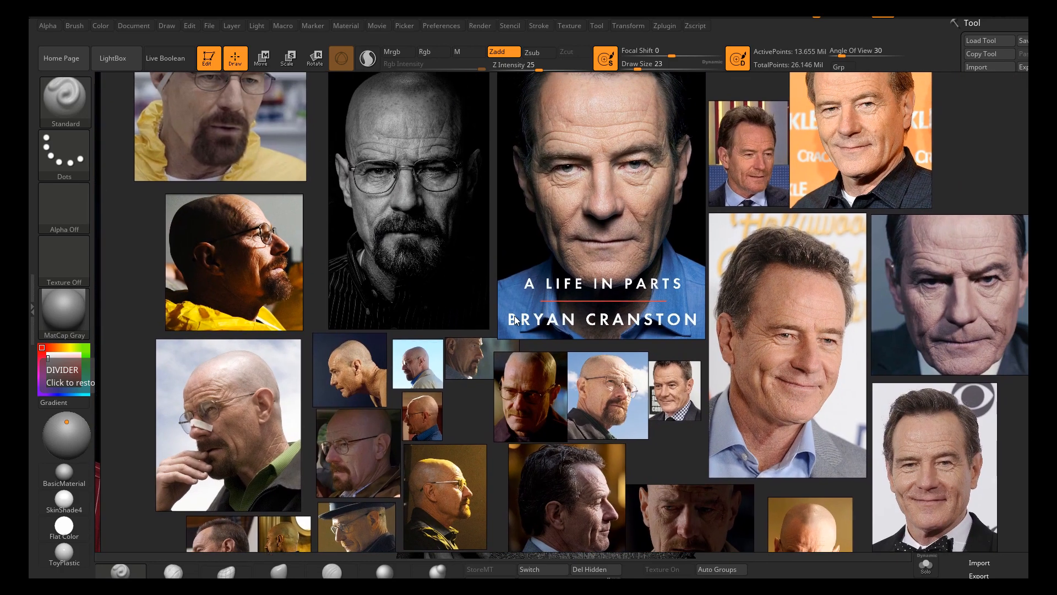
pyautogui.scroll(3, 388, 386)
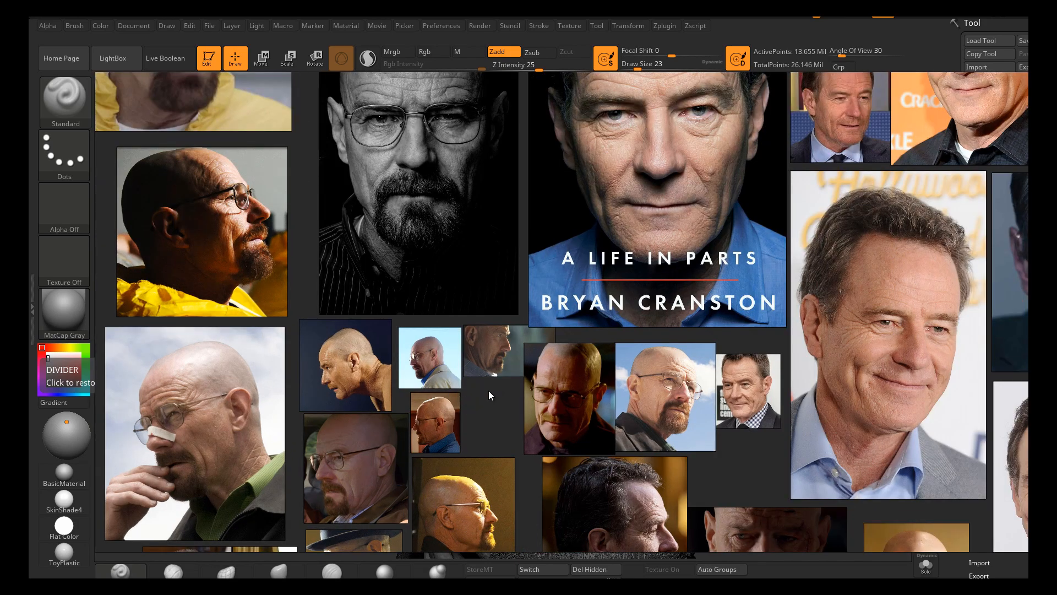
pyautogui.scroll(5, 506, 369)
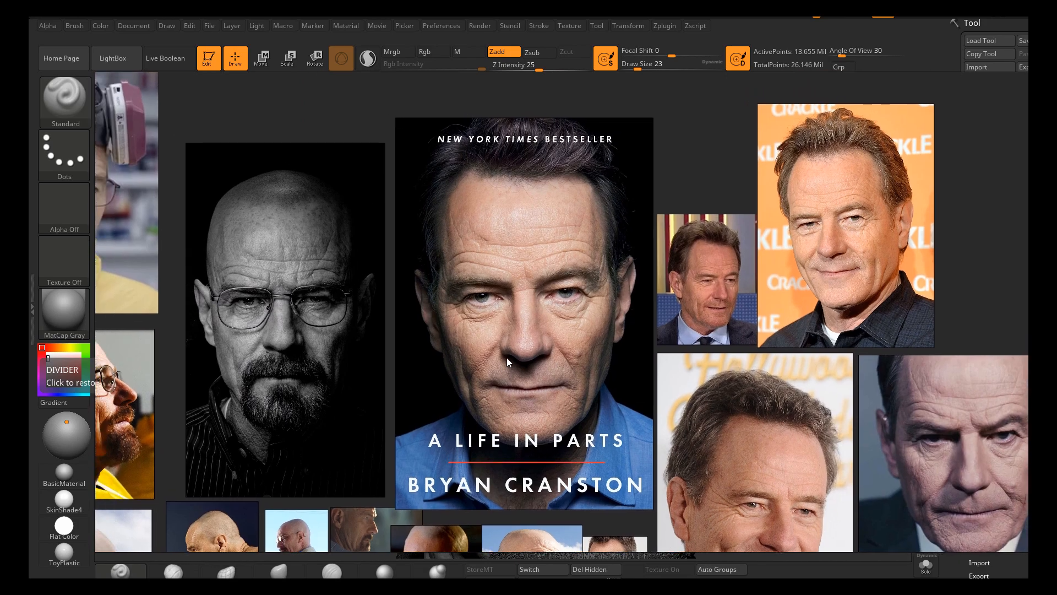
pyautogui.scroll(-5, 507, 373)
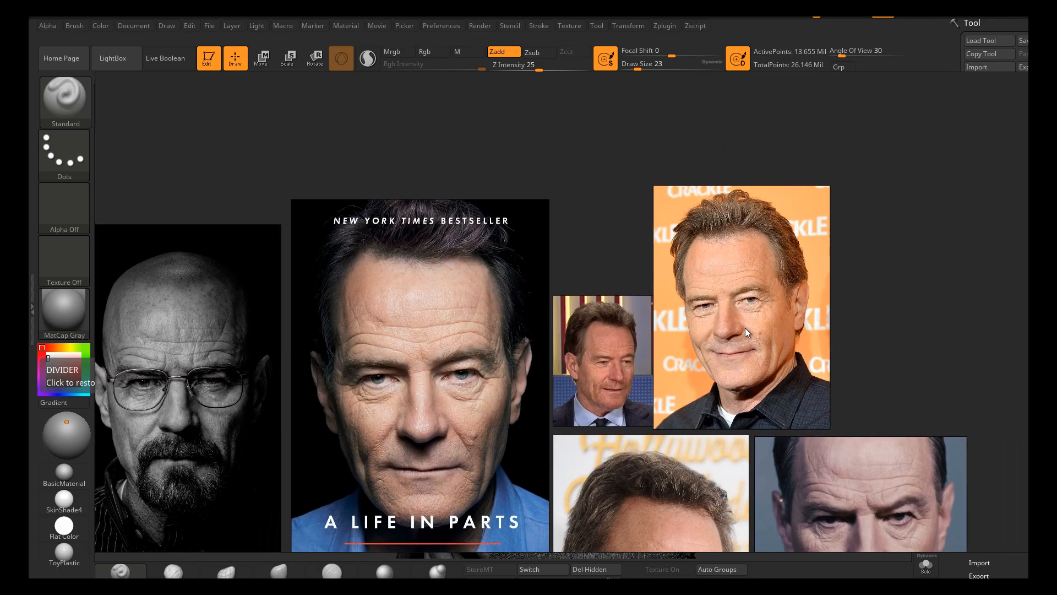
# Study the orange-backdrop portrait, the small suited portrait beside it and the blue-toned frontal close-up for facial forms
pyautogui.scroll(4, 745, 328)
pyautogui.scroll(-2, 642, 303)
pyautogui.scroll(-3, 642, 303)
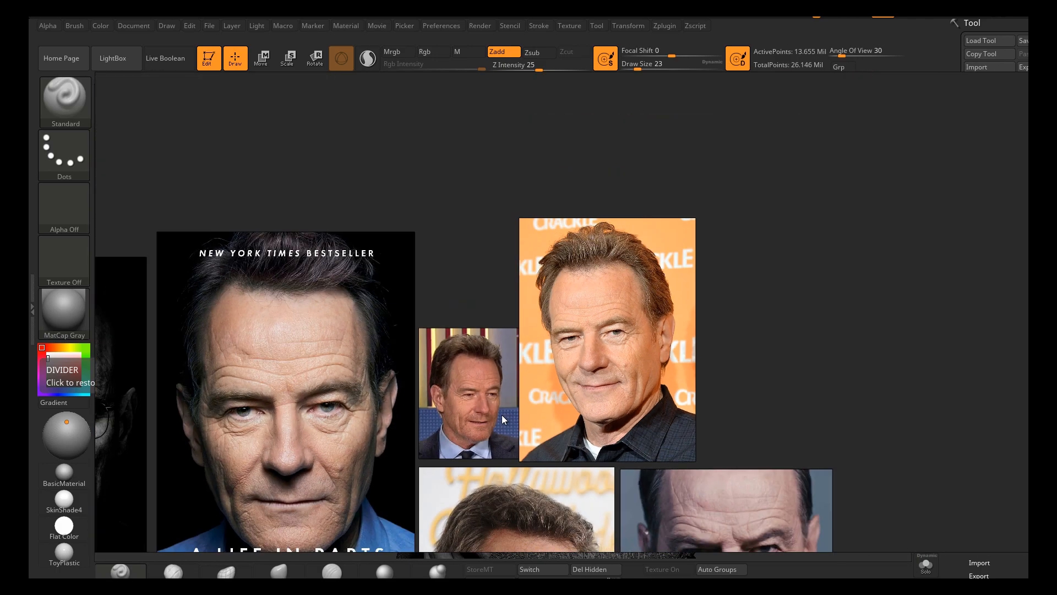
pyautogui.scroll(5, 763, 365)
pyautogui.scroll(-3, 761, 440)
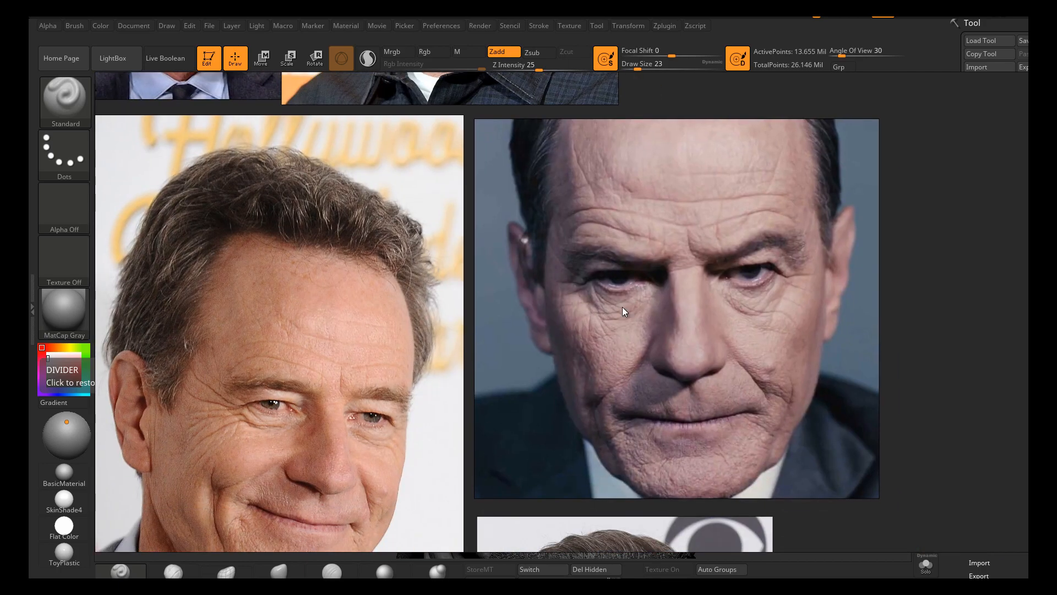
pyautogui.scroll(3, 688, 314)
pyautogui.scroll(-5, 537, 371)
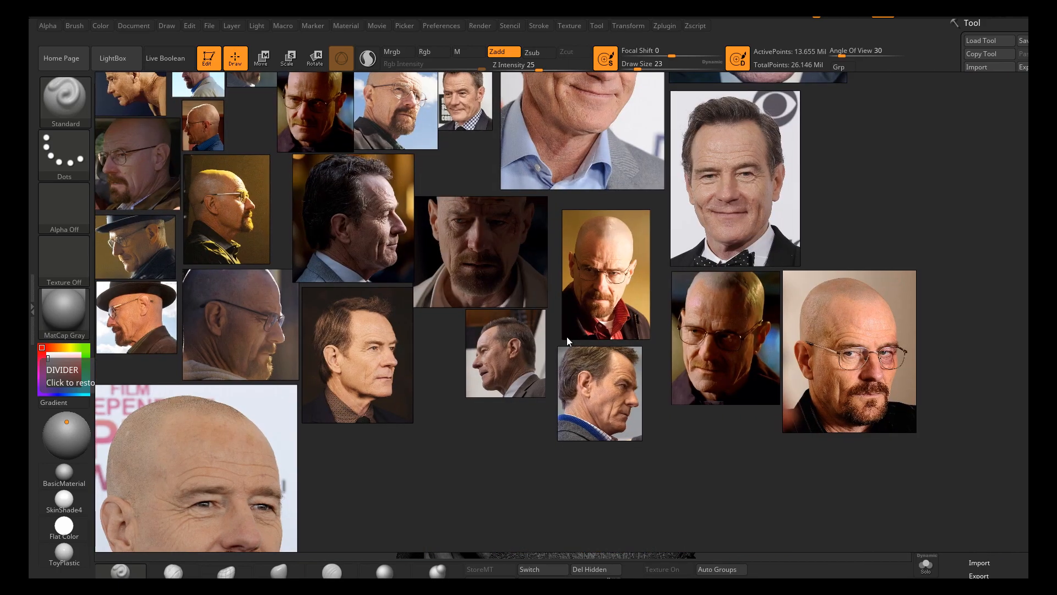
# Inspect the blue-collared side profile and look over the neighbouring profile and three-quarter references
pyautogui.scroll(5, 566, 336)
pyautogui.scroll(-4, 556, 377)
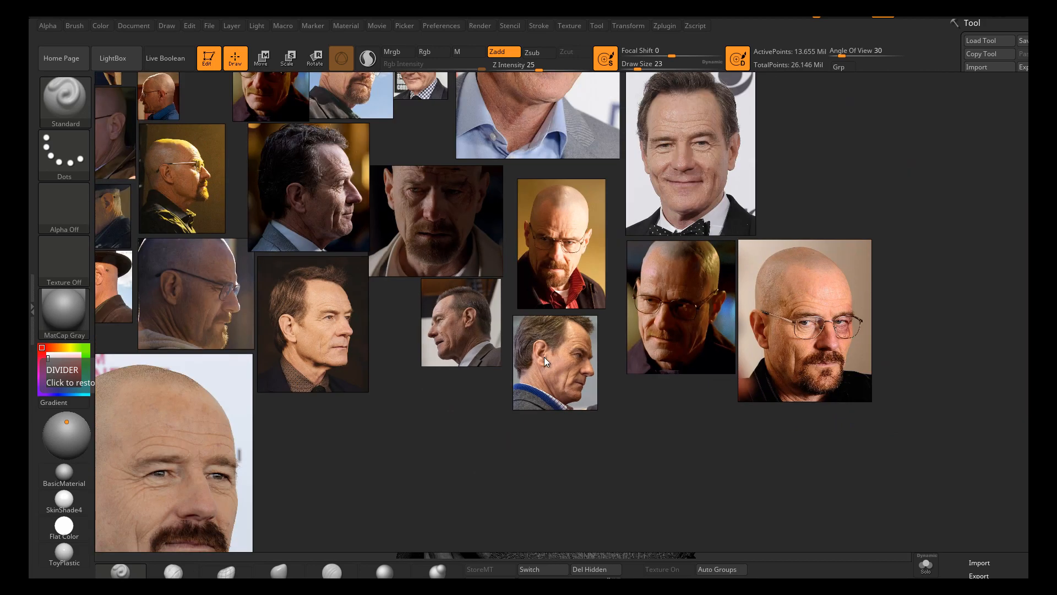
pyautogui.moveTo(545, 399); pyautogui.dragTo(758, 357, button='middle')
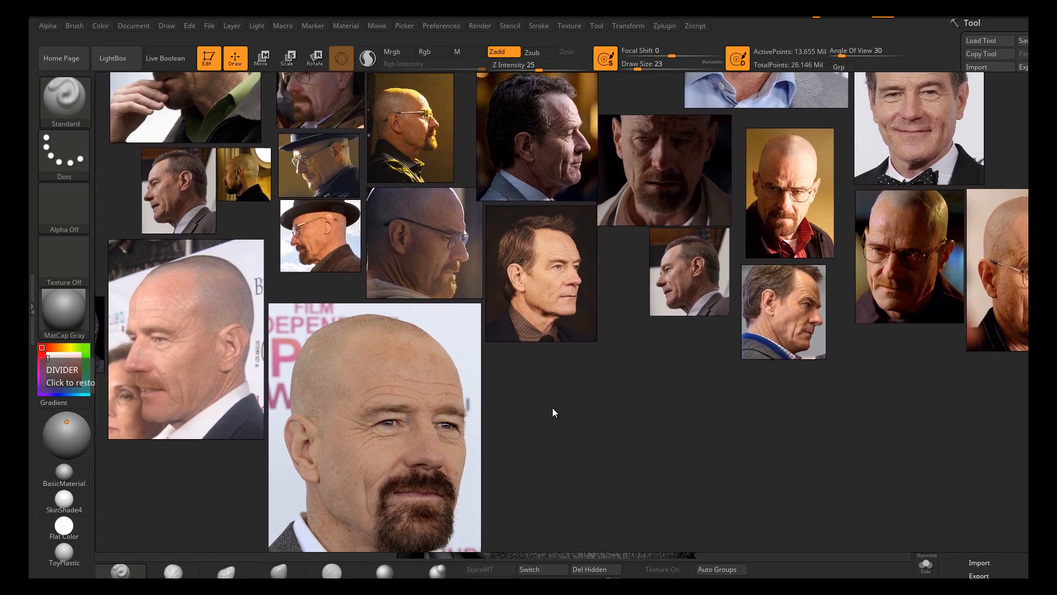
pyautogui.moveTo(553, 407); pyautogui.dragTo(656, 345, button='middle')
pyautogui.moveTo(666, 213); pyautogui.dragTo(624, 343, button='middle')
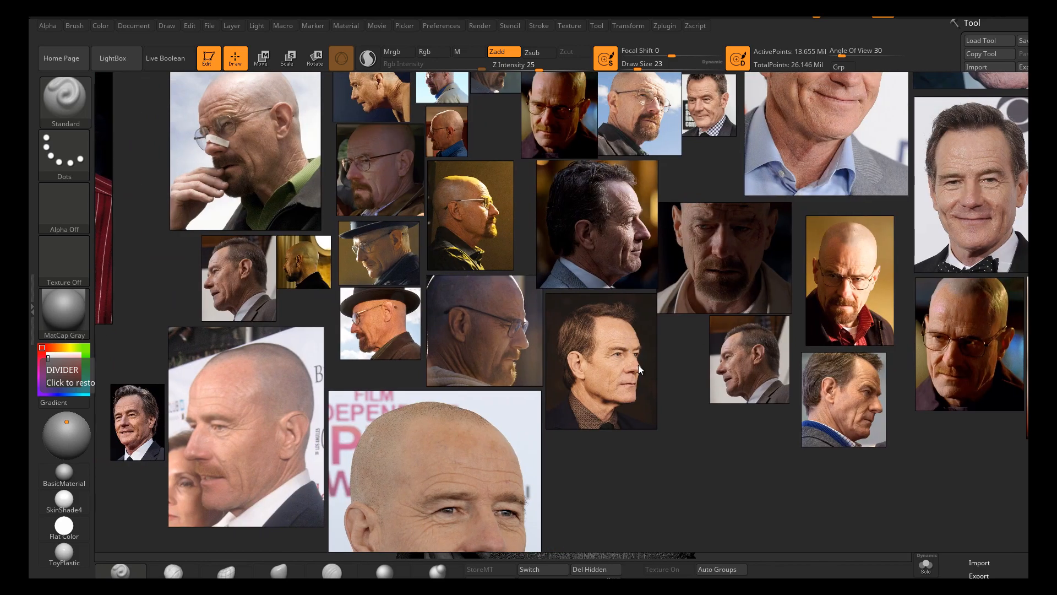
# Examine the brown-haired three-quarter portrait on the dark backdrop and compare it with the rest of the collection
pyautogui.scroll(5, 639, 369)
pyautogui.moveTo(623, 439); pyautogui.dragTo(632, 401, button='middle')
pyautogui.scroll(-4, 632, 402)
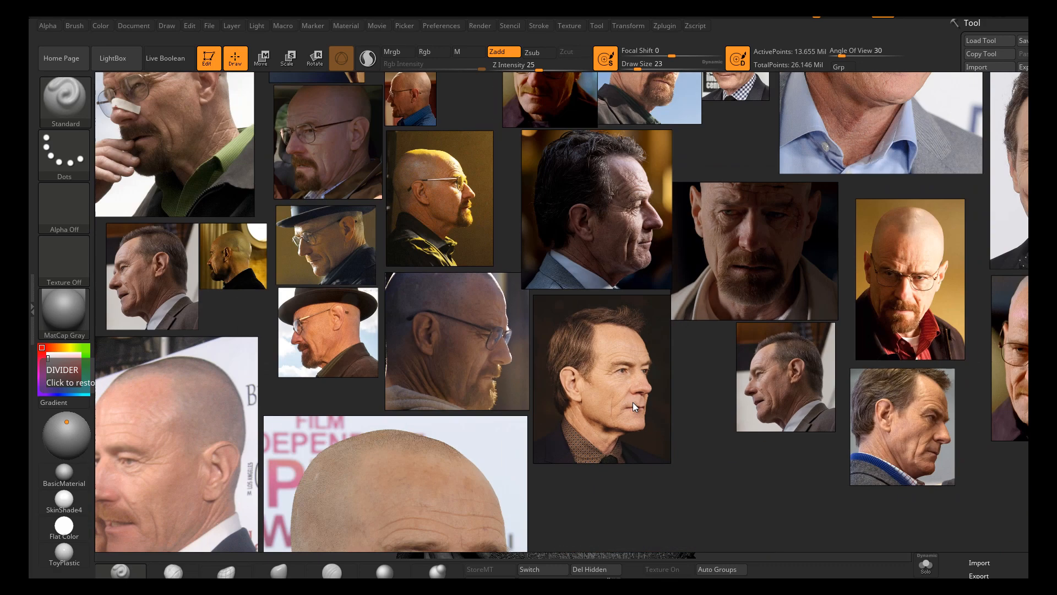
pyautogui.scroll(-4, 632, 402)
pyautogui.moveTo(722, 275); pyautogui.dragTo(615, 352, button='middle')
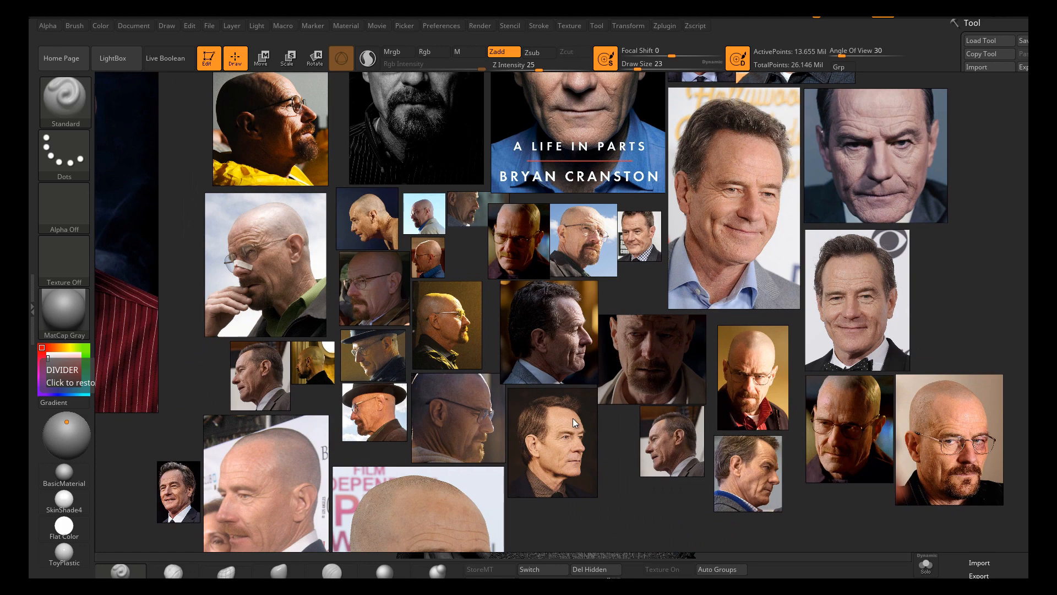
pyautogui.moveTo(578, 433); pyautogui.dragTo(672, 389, button='middle')
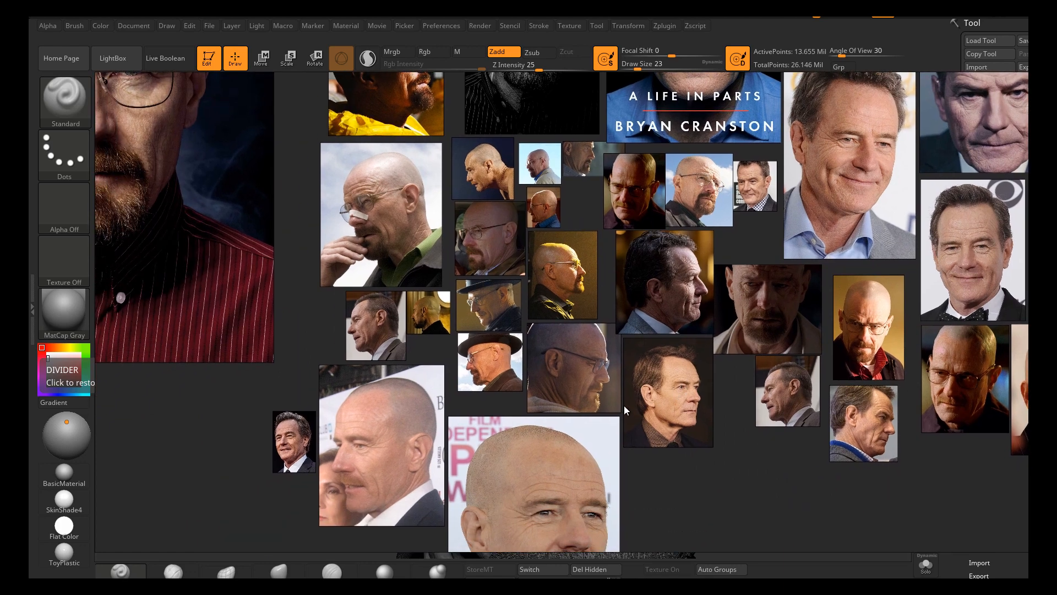
pyautogui.scroll(-2, 624, 408)
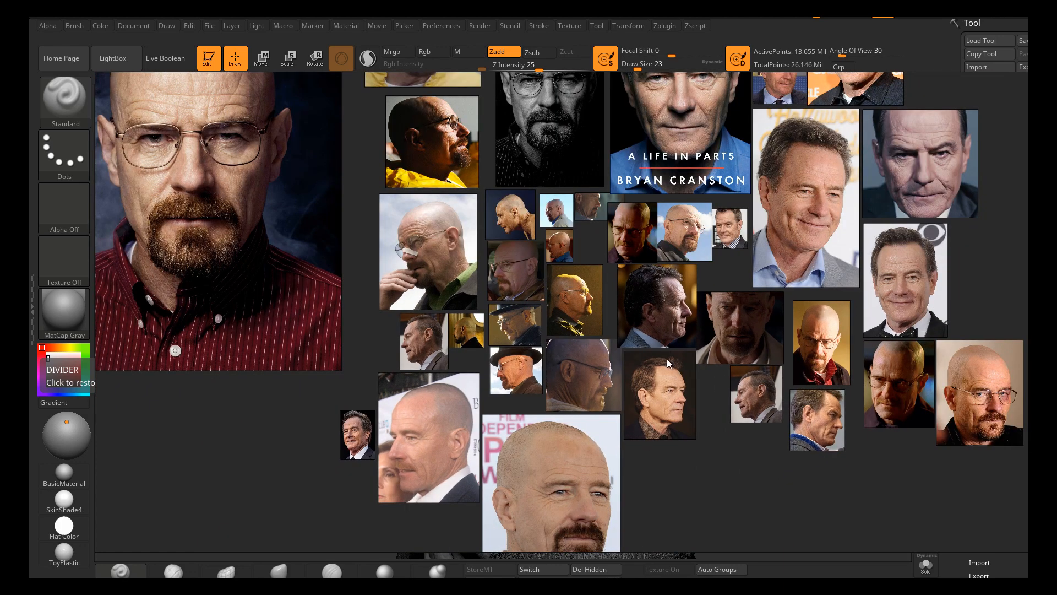
# Compare the cover portrait's neutral expression with the smiling portrait in the light-blue shirt, focusing on the cheek and mouth folds
pyautogui.scroll(3, 592, 451)
pyautogui.scroll(3, 541, 278)
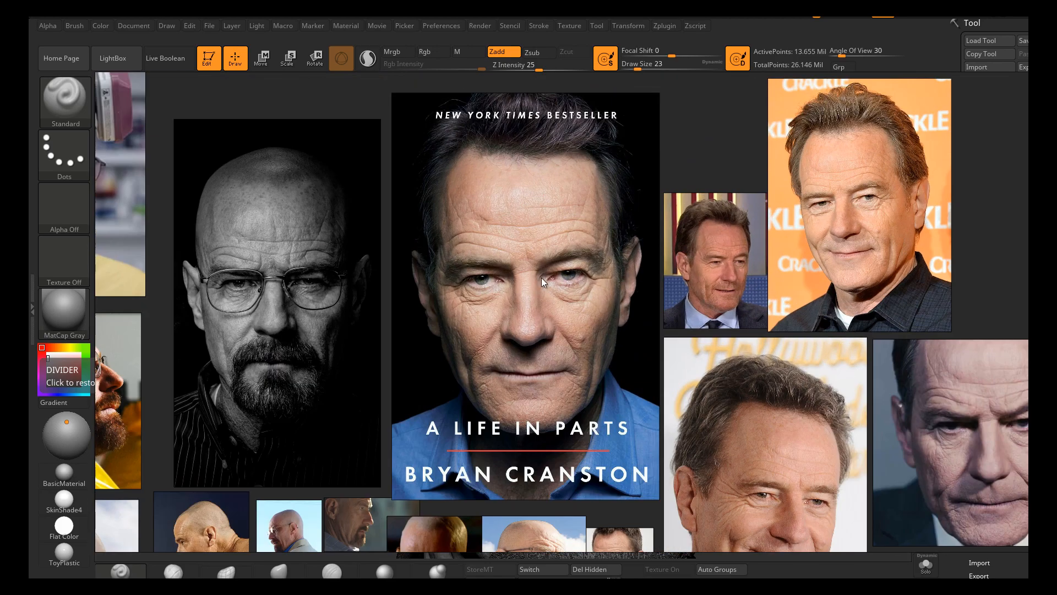
pyautogui.moveTo(596, 357); pyautogui.dragTo(557, 256, button='middle')
pyautogui.moveTo(721, 425); pyautogui.dragTo(658, 356, button='middle')
pyautogui.scroll(1, 684, 398)
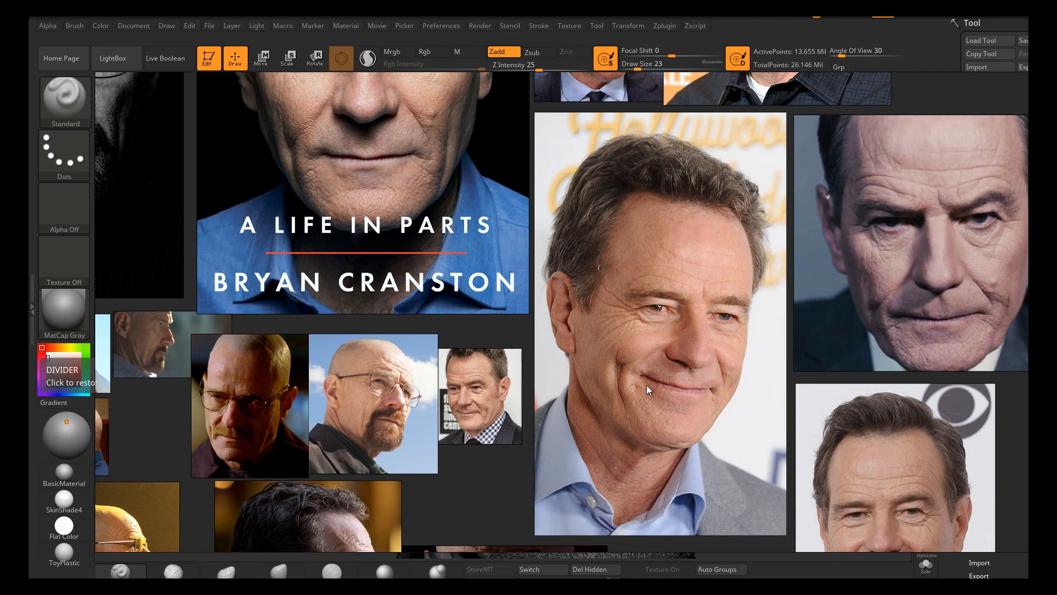
pyautogui.moveTo(670, 402); pyautogui.dragTo(694, 382, button='middle')
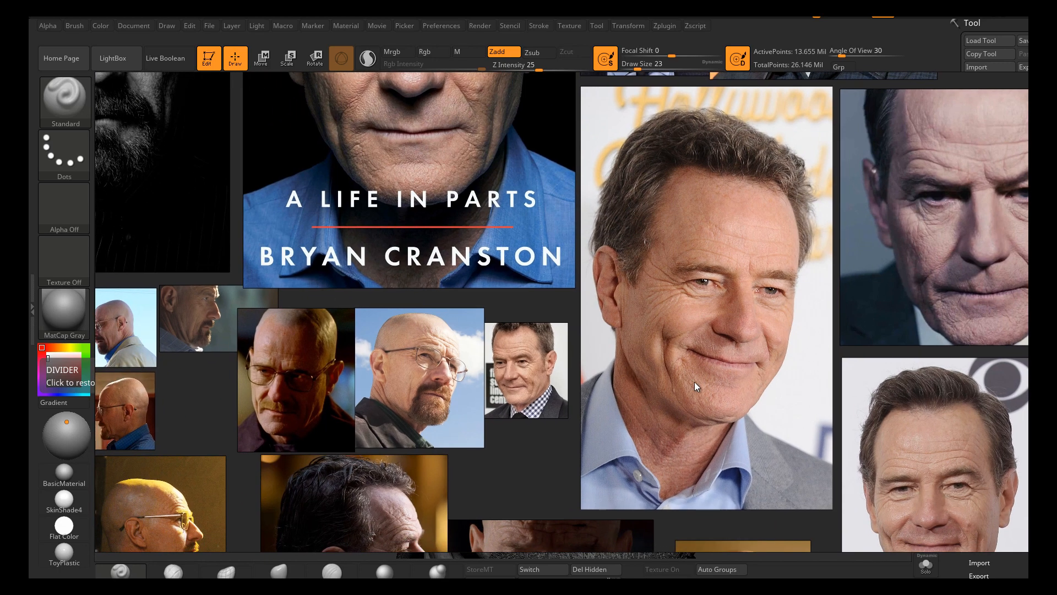
pyautogui.scroll(1, 688, 343)
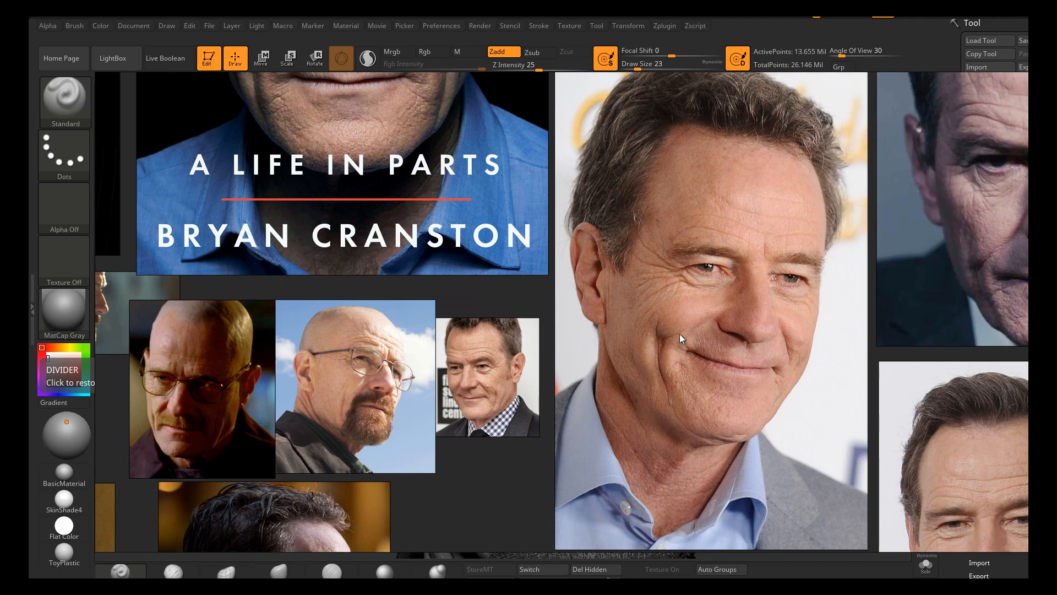
# Study the smile, eyes and cheek shapes in the frontal bow-tie portrait against the surrounding references
pyautogui.scroll(-3, 666, 363)
pyautogui.moveTo(666, 420); pyautogui.dragTo(502, 283, button='middle')
pyautogui.scroll(3, 651, 344)
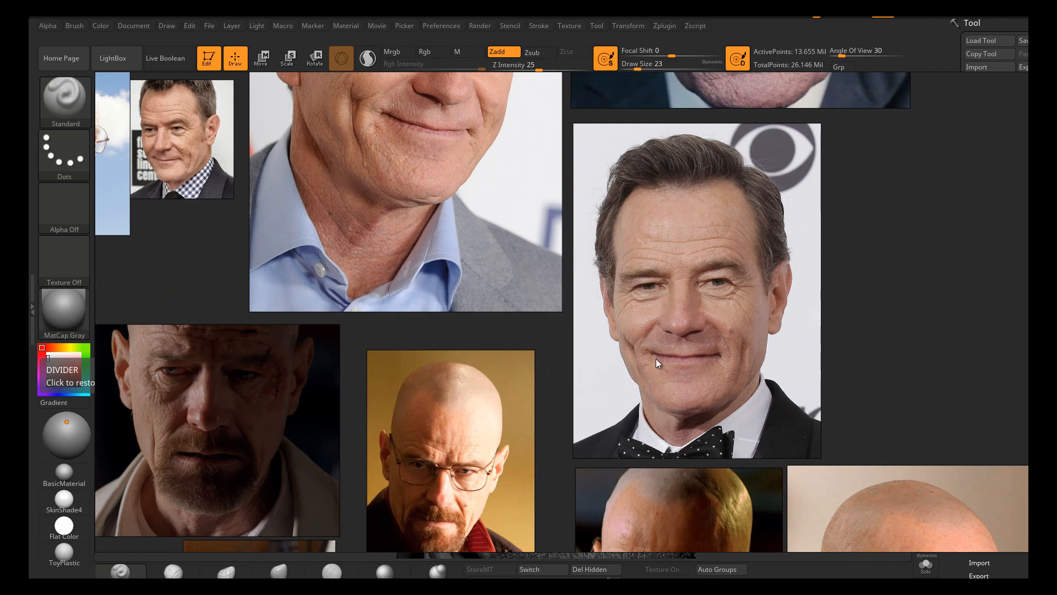
pyautogui.scroll(-3, 658, 358)
pyautogui.moveTo(678, 316)
pyautogui.mouseDown(button='middle')
pyautogui.moveTo(690, 262)
pyautogui.moveTo(660, 324)
pyautogui.mouseUp(button='middle')
pyautogui.scroll(3, 659, 325)
pyautogui.scroll(2, 660, 325)
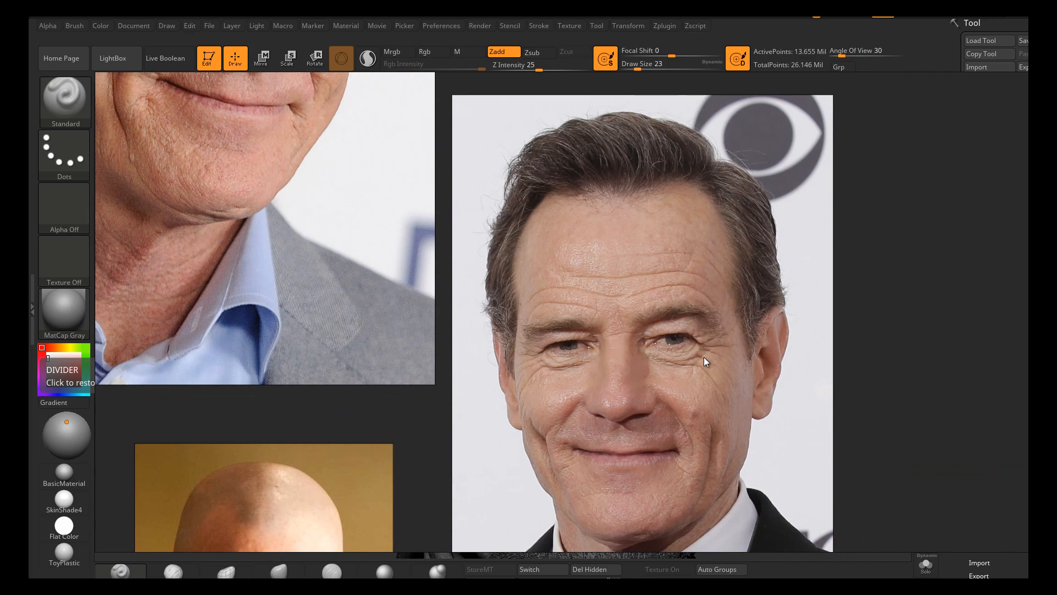
pyautogui.scroll(-5, 688, 361)
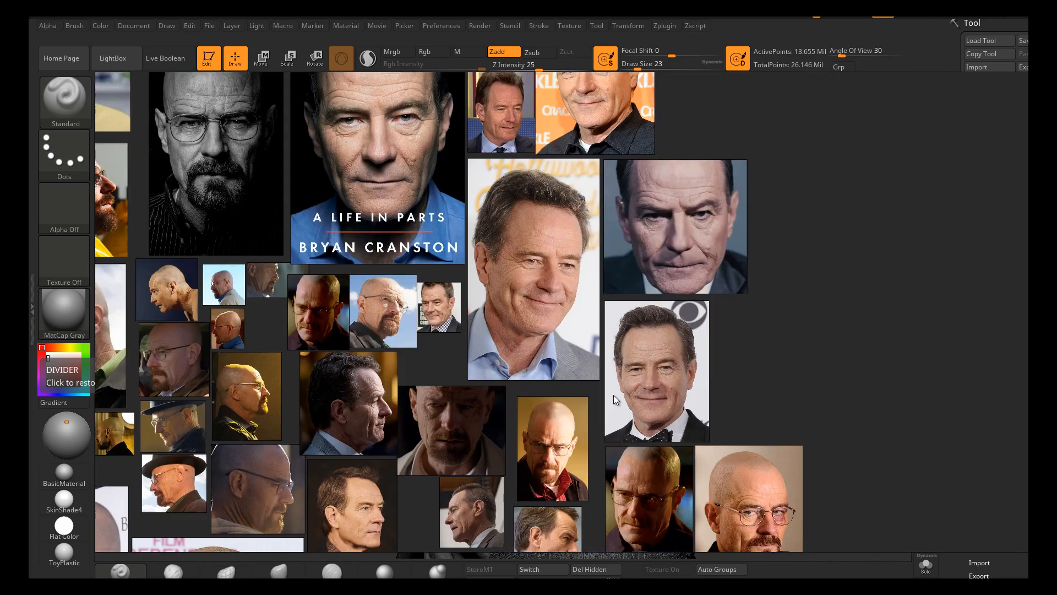
# Inspect the eyes, brow and nose in the "A Life in Parts" cover portrait as the neutral frontal reference
pyautogui.scroll(6, 459, 257)
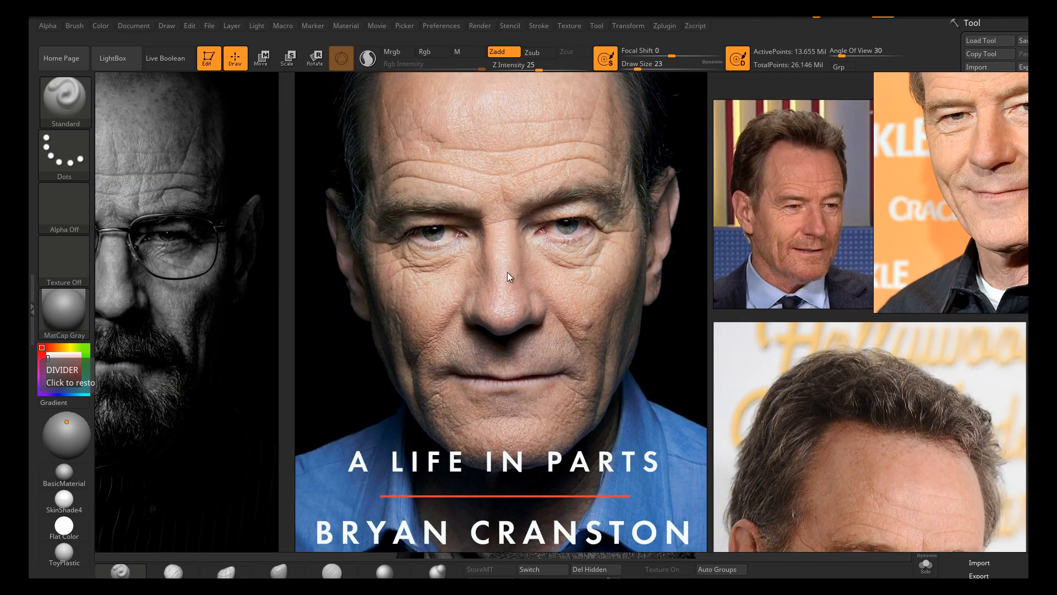
pyautogui.moveTo(499, 254); pyautogui.dragTo(552, 297, button='middle')
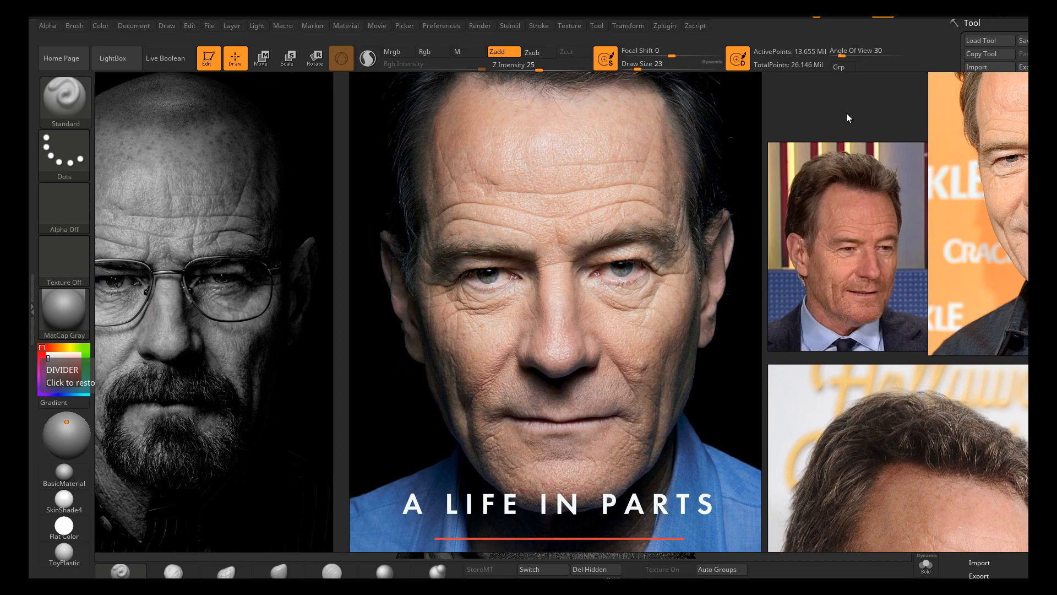
pyautogui.moveTo(572, 164)
pyautogui.mouseDown(button='right')
pyautogui.moveTo(667, 142)
pyautogui.moveTo(450, 168)
pyautogui.moveTo(29, 102)
pyautogui.moveTo(257, 132)
pyautogui.moveTo(597, 108)
pyautogui.moveTo(29, 146)
pyautogui.moveTo(394, 113)
pyautogui.moveTo(873, 108)
pyautogui.moveTo(832, 130)
pyautogui.mouseUp(button='right')
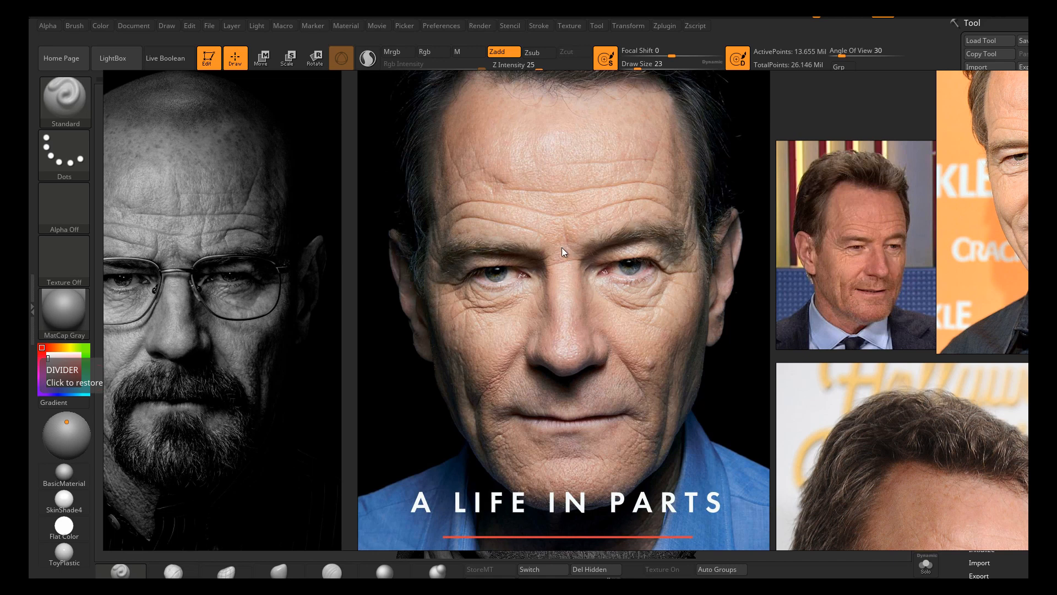
pyautogui.scroll(-6, 560, 247)
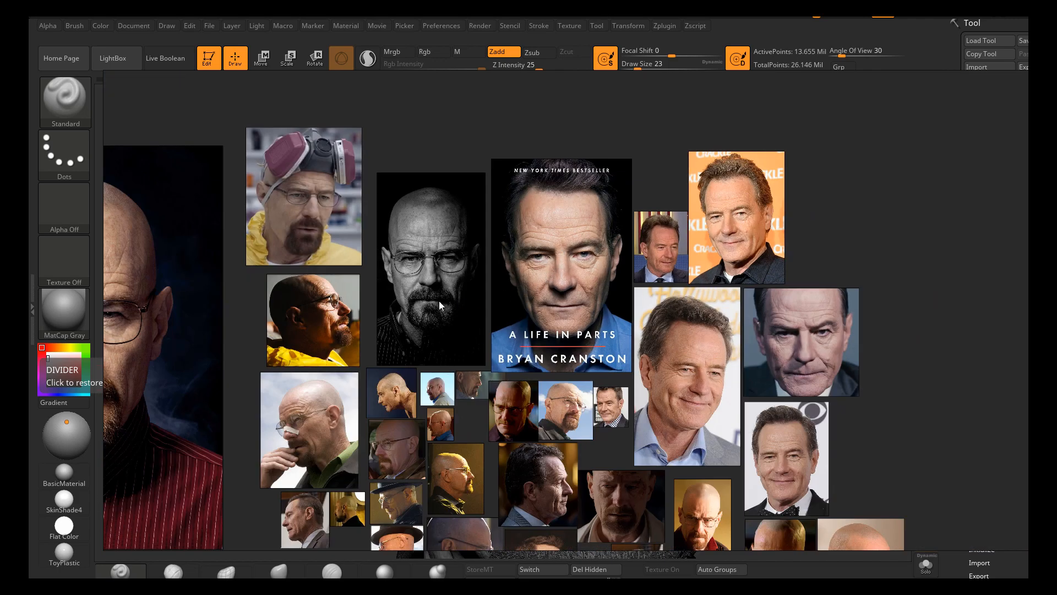
# Try scaling down and tilting the large red-shirt portrait on the reference board, and undo the changes
pyautogui.moveTo(438, 301); pyautogui.dragTo(555, 313, button='middle')
pyautogui.moveTo(342, 346); pyautogui.dragTo(364, 327)
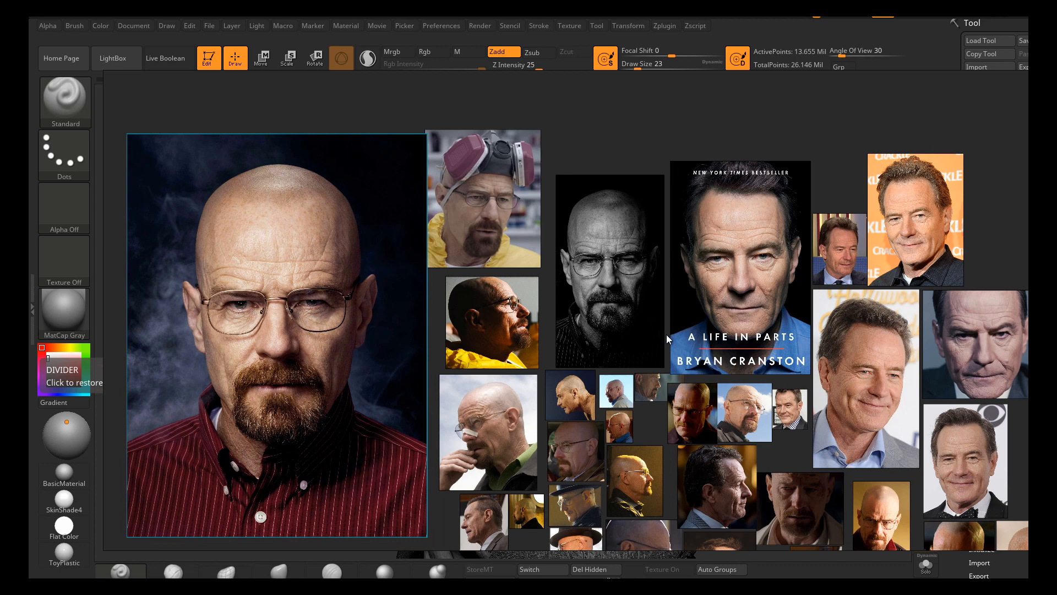
pyautogui.moveTo(620, 415); pyautogui.dragTo(656, 286, button='middle')
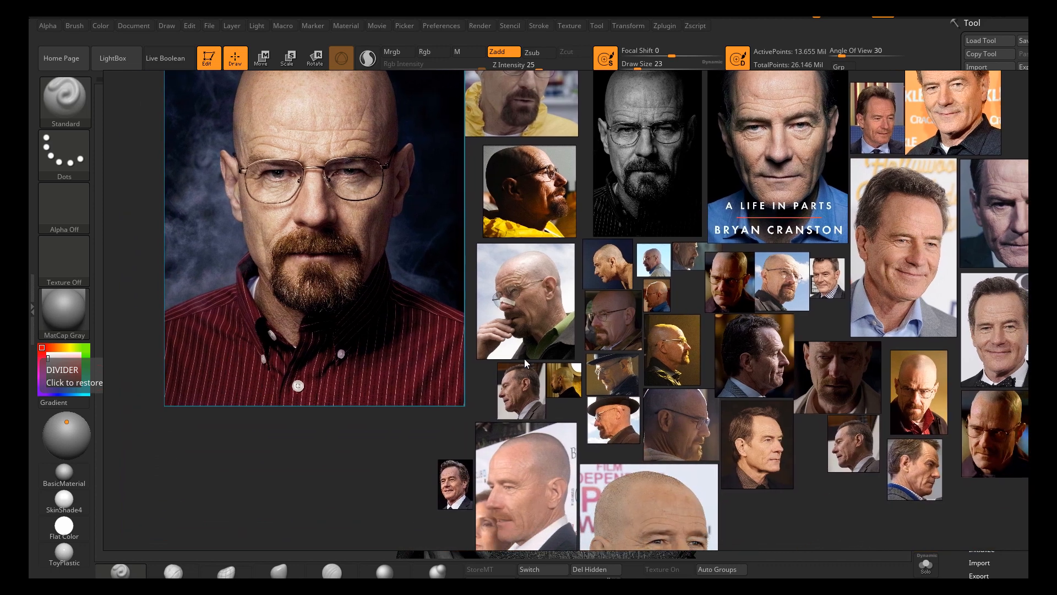
pyautogui.moveTo(462, 405); pyautogui.dragTo(352, 321)
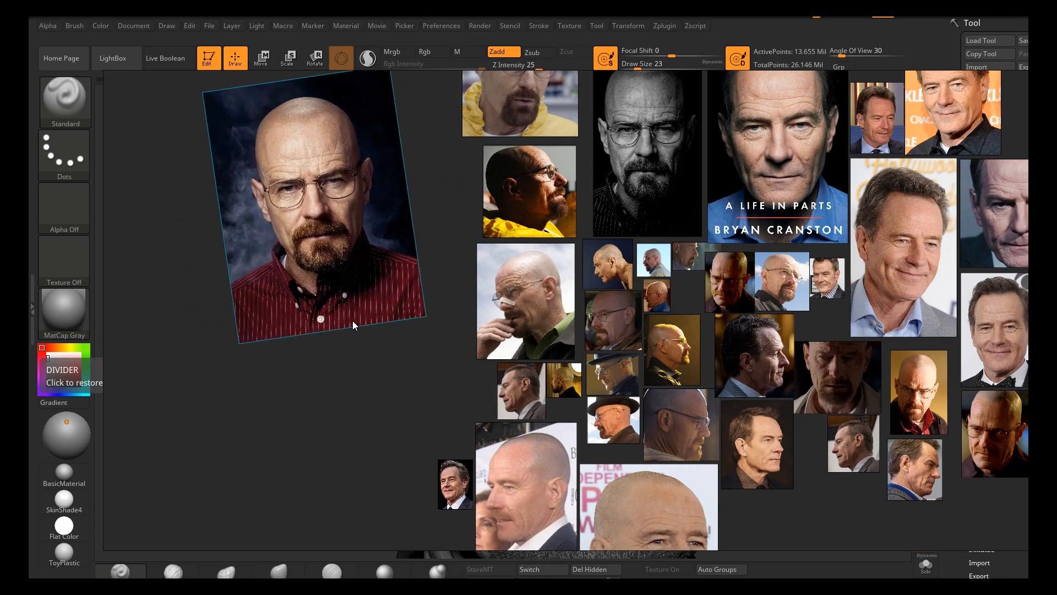
pyautogui.hotkey('ctrl', 'z')
pyautogui.hotkey('ctrl', 'z')
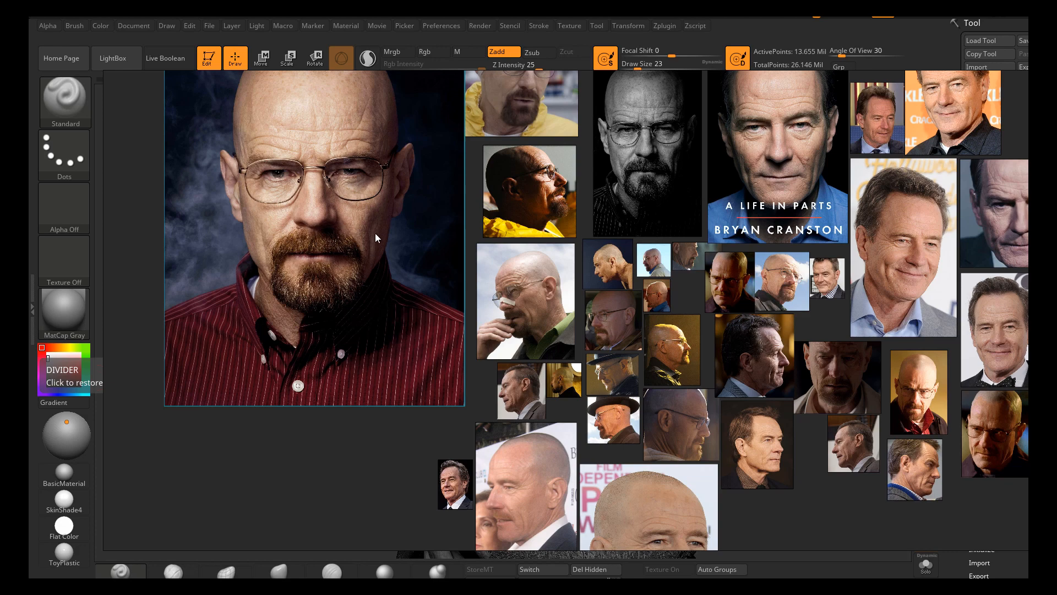
pyautogui.moveTo(381, 220); pyautogui.dragTo(476, 322, button='middle')
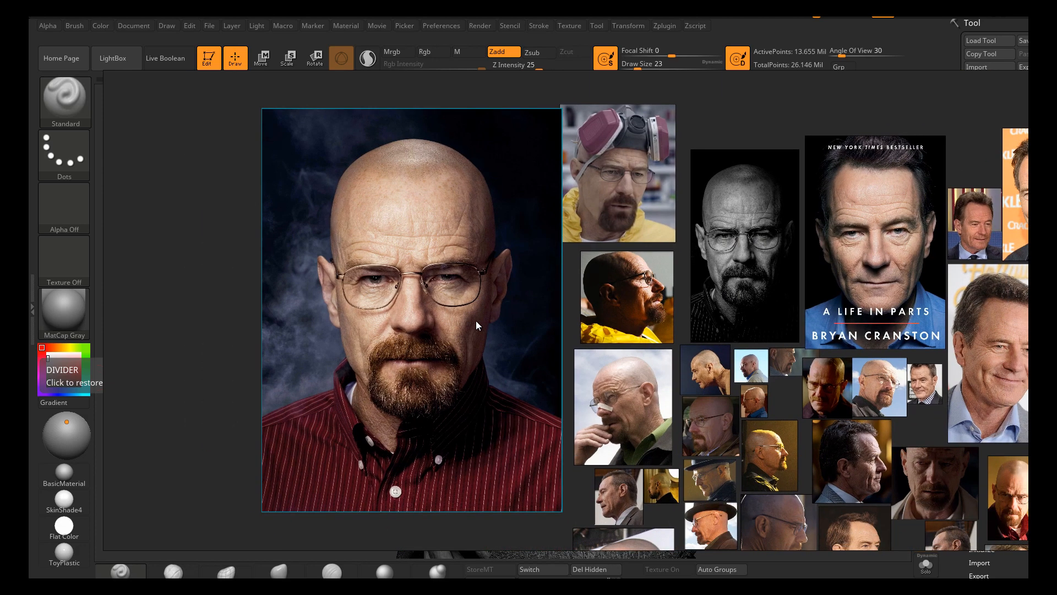
pyautogui.moveTo(627, 439); pyautogui.dragTo(689, 433, button='middle')
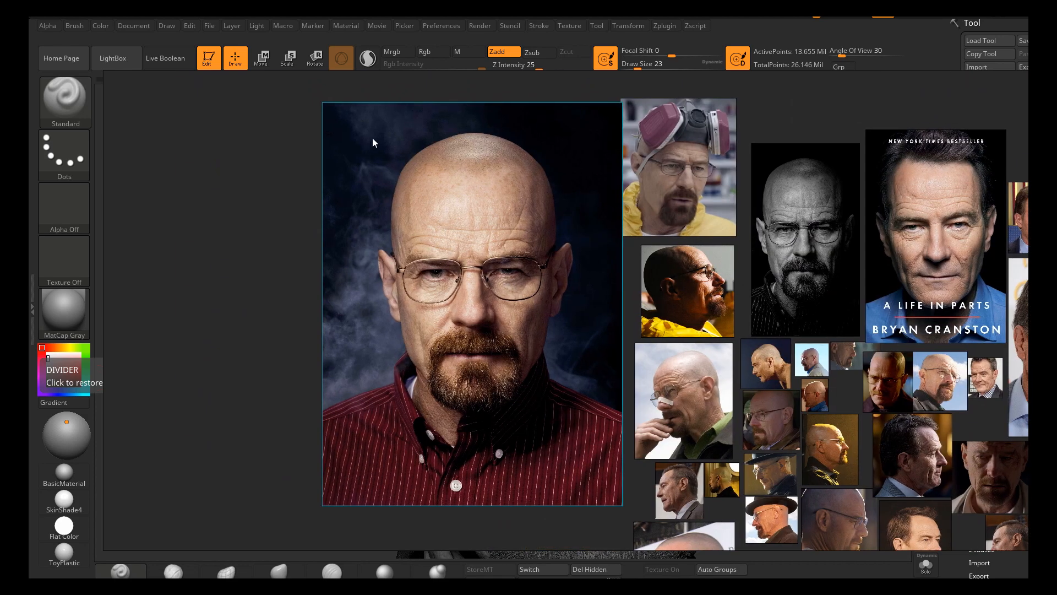
# Try cropping the large red-shirt portrait tightly around the head, and undo the crop
pyautogui.moveTo(381, 129); pyautogui.dragTo(574, 441)
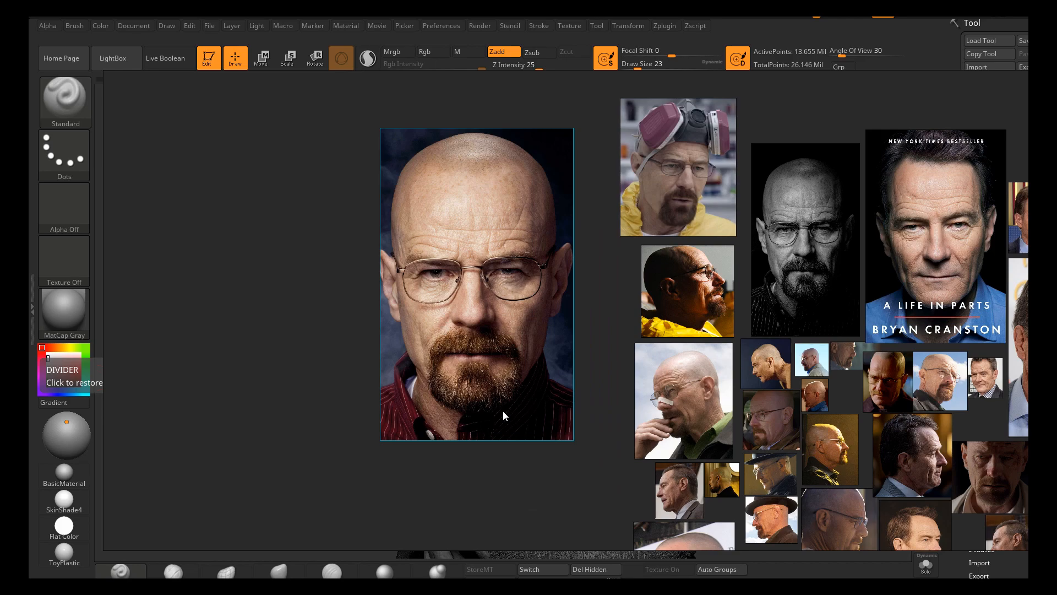
pyautogui.hotkey('ctrl', 'z')
pyautogui.scroll(-5, 553, 389)
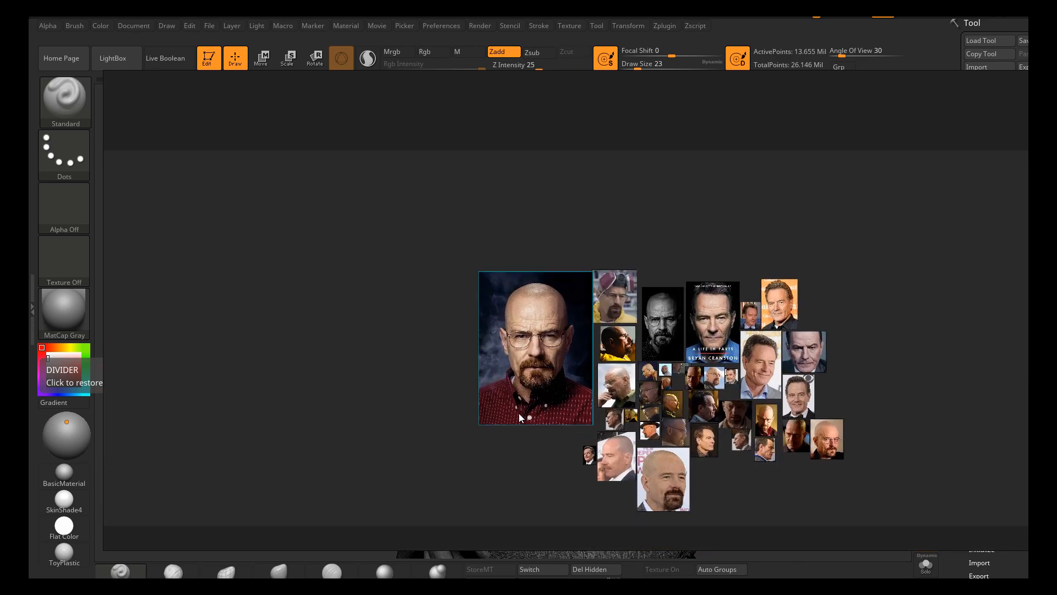
pyautogui.scroll(8, 519, 413)
pyautogui.scroll(-5, 618, 474)
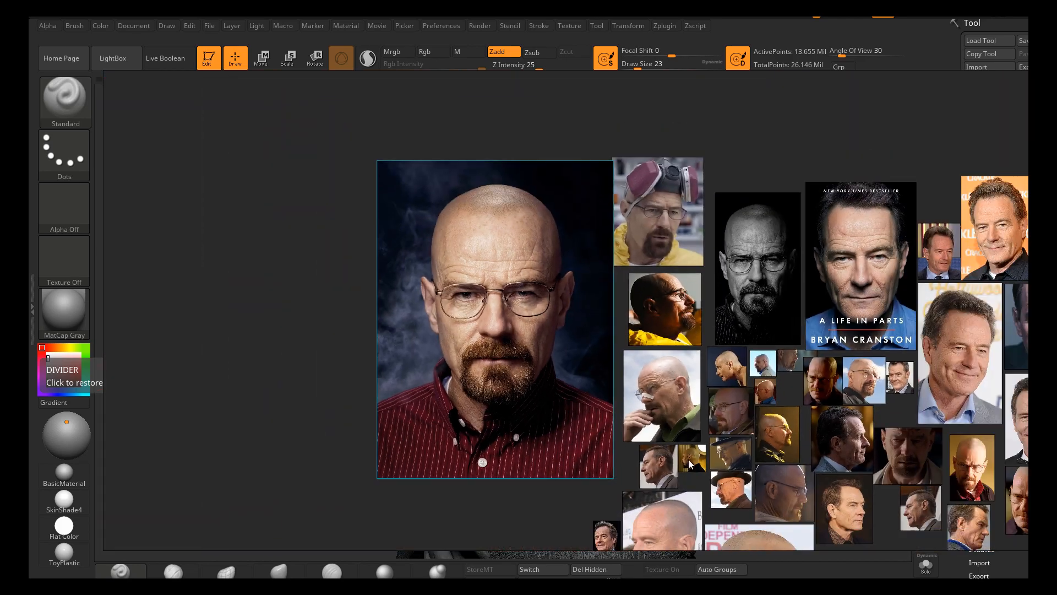
# Examine the profile and three-quarter references, including the hat and yellow-lit portraits, for the head's side shape
pyautogui.moveTo(691, 462); pyautogui.dragTo(504, 335, button='middle')
pyautogui.scroll(3, 515, 331)
pyautogui.scroll(4, 553, 334)
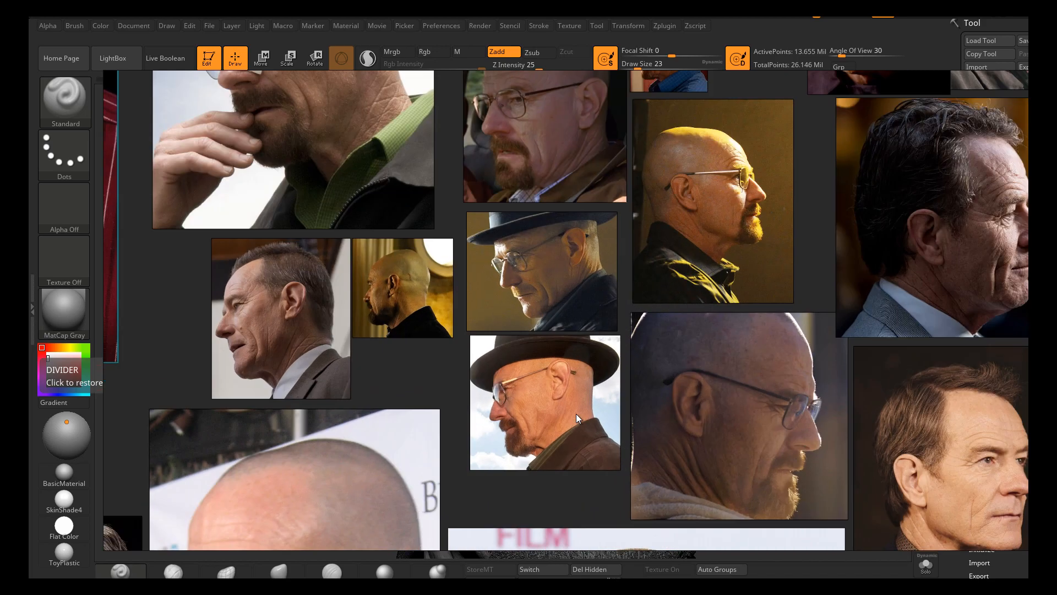
pyautogui.scroll(-3, 576, 414)
pyautogui.moveTo(629, 425); pyautogui.dragTo(392, 377, button='middle')
pyautogui.moveTo(609, 197); pyautogui.dragTo(560, 329, button='middle')
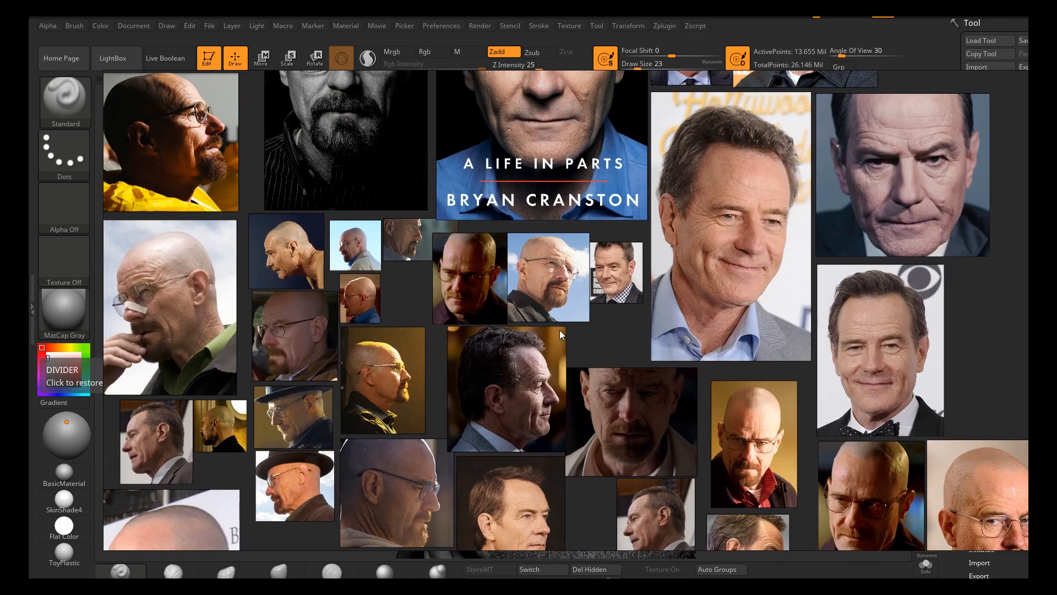
# Survey the whole reference board, comparing the frontal portraits with the bald, bearded and angled views
pyautogui.scroll(-4, 560, 328)
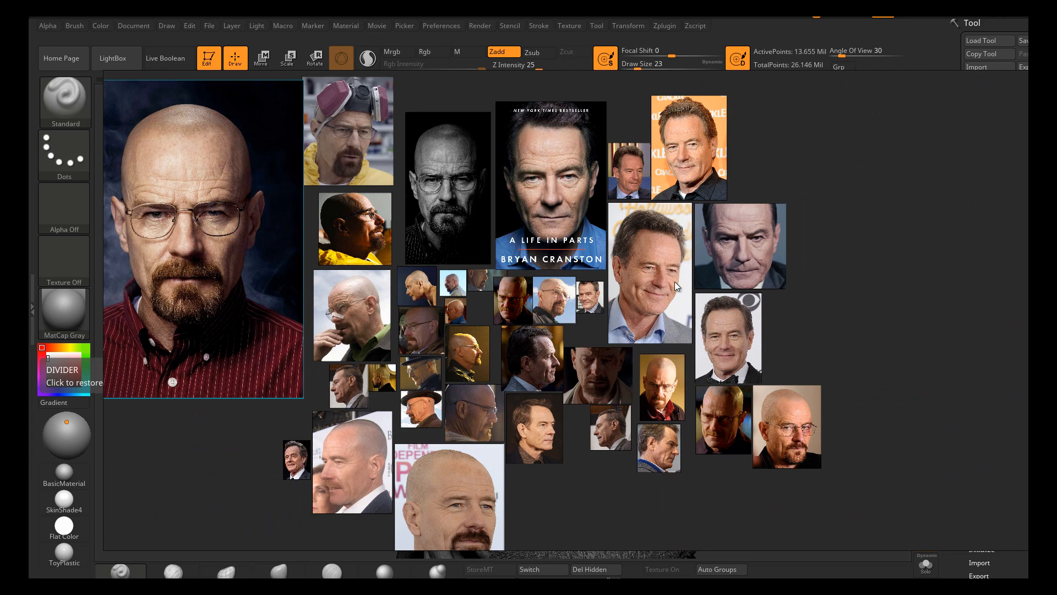
pyautogui.moveTo(312, 385); pyautogui.dragTo(407, 428, button='middle')
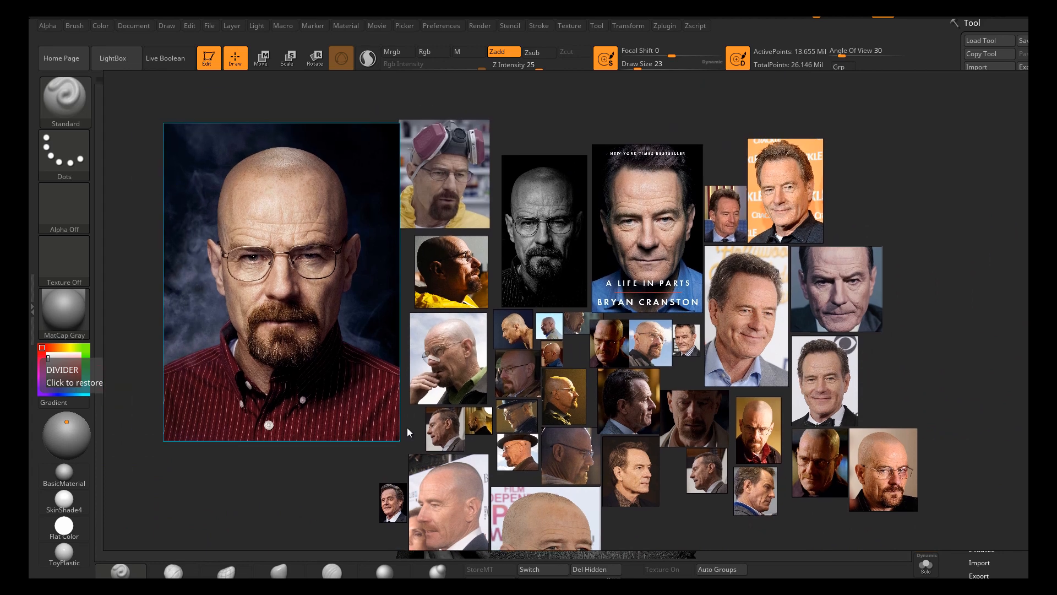
pyautogui.click(378, 465)
pyautogui.moveTo(535, 457); pyautogui.dragTo(537, 365, button='middle')
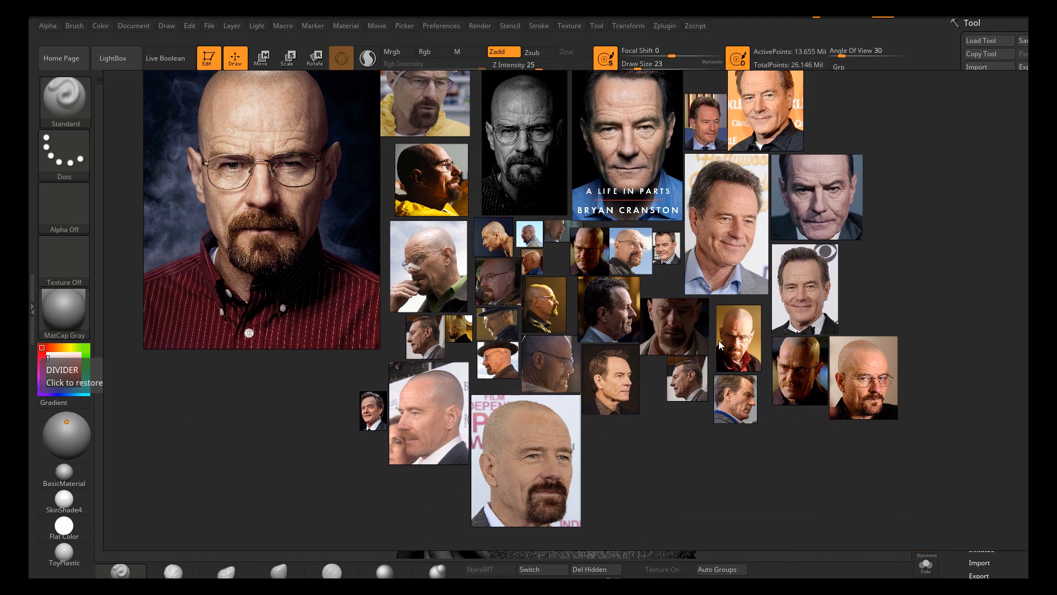
pyautogui.scroll(5, 773, 330)
pyautogui.scroll(-2, 785, 418)
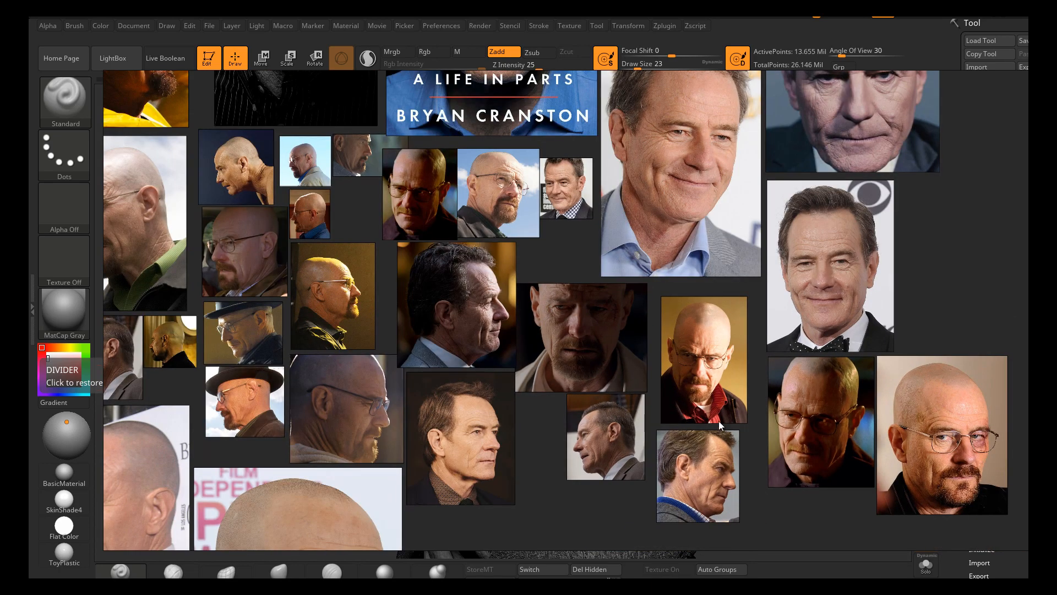
pyautogui.scroll(-4, 719, 421)
pyautogui.scroll(3, 649, 313)
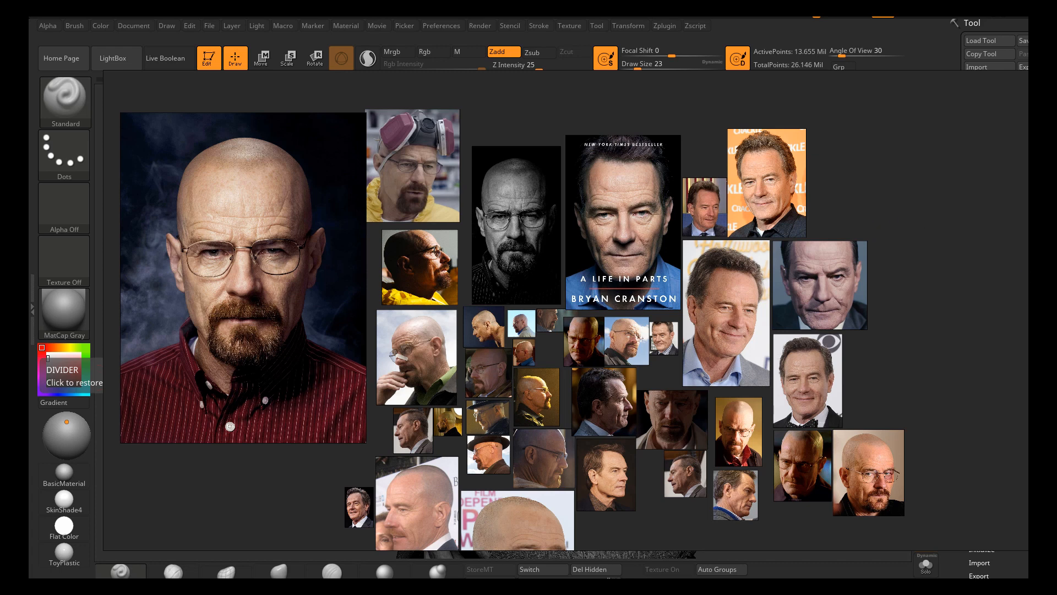
# Shrink the reference board window to a narrow strip beside the sculpt and shift its view to the cover portrait
pyautogui.hotkey('alt', 'Tab')
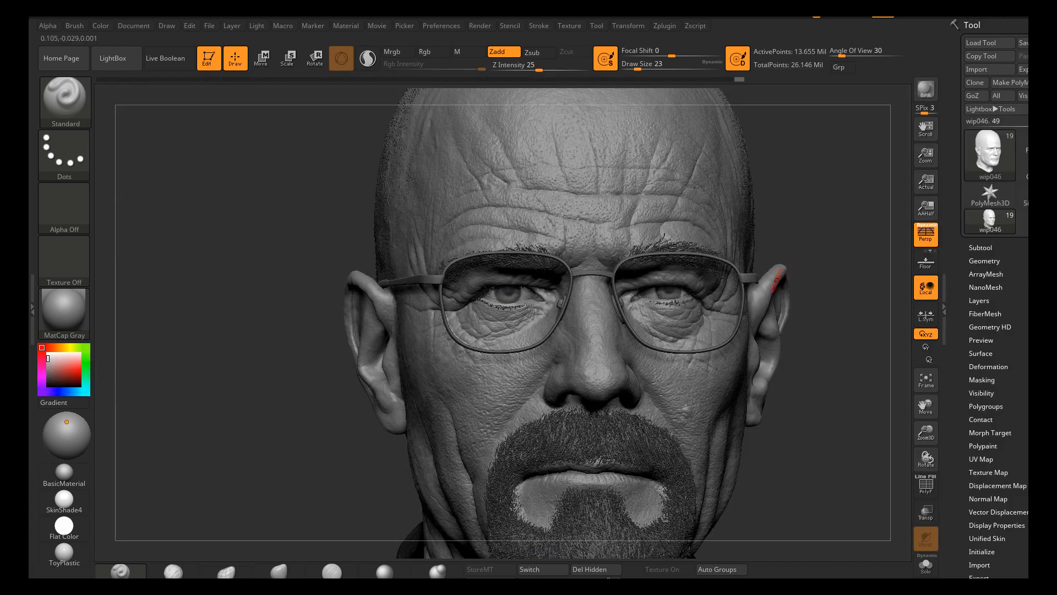
pyautogui.hotkey('alt', 'Tab')
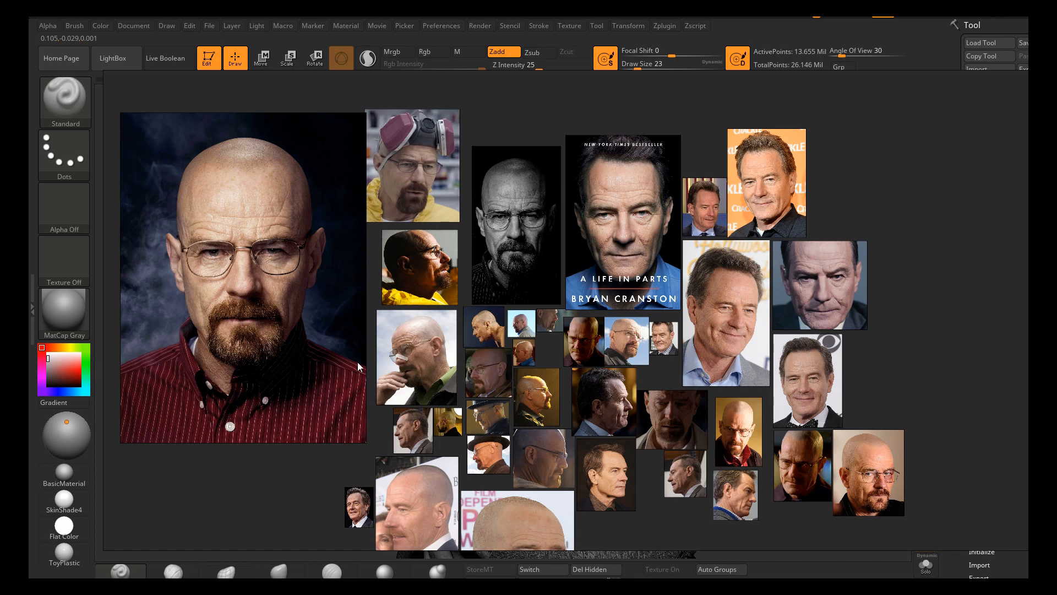
pyautogui.moveTo(1008, 392); pyautogui.dragTo(370, 392)
pyautogui.moveTo(269, 324)
pyautogui.mouseDown(button='right')
pyautogui.moveTo(217, 331)
pyautogui.moveTo(255, 316)
pyautogui.mouseUp(button='right')
pyautogui.scroll(-2, 263, 309)
pyautogui.moveTo(263, 309); pyautogui.dragTo(197, 312, button='middle')
pyautogui.scroll(-2, 197, 311)
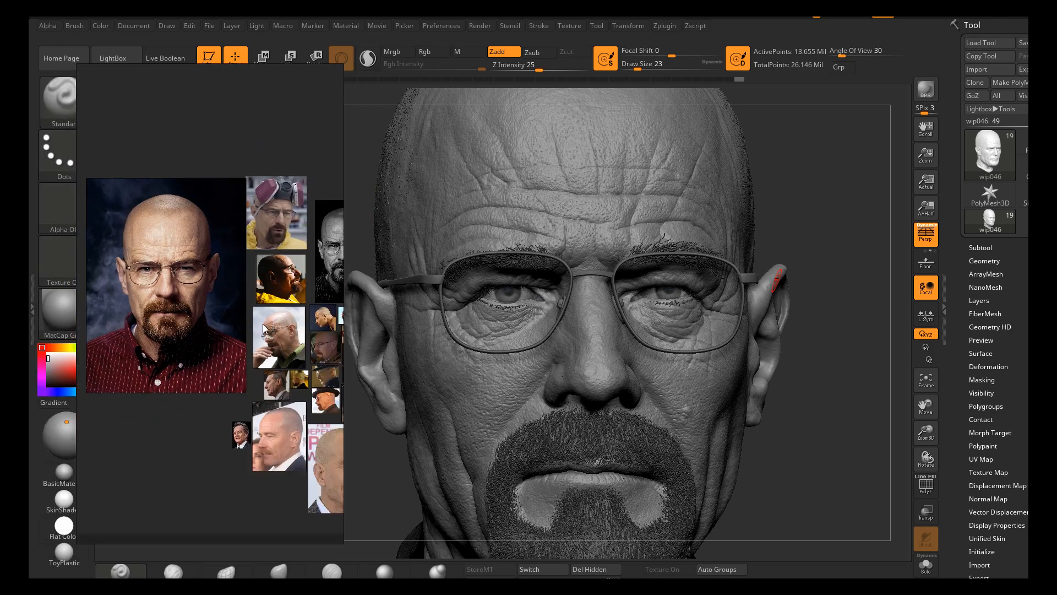
pyautogui.moveTo(263, 323); pyautogui.dragTo(150, 341, button='middle')
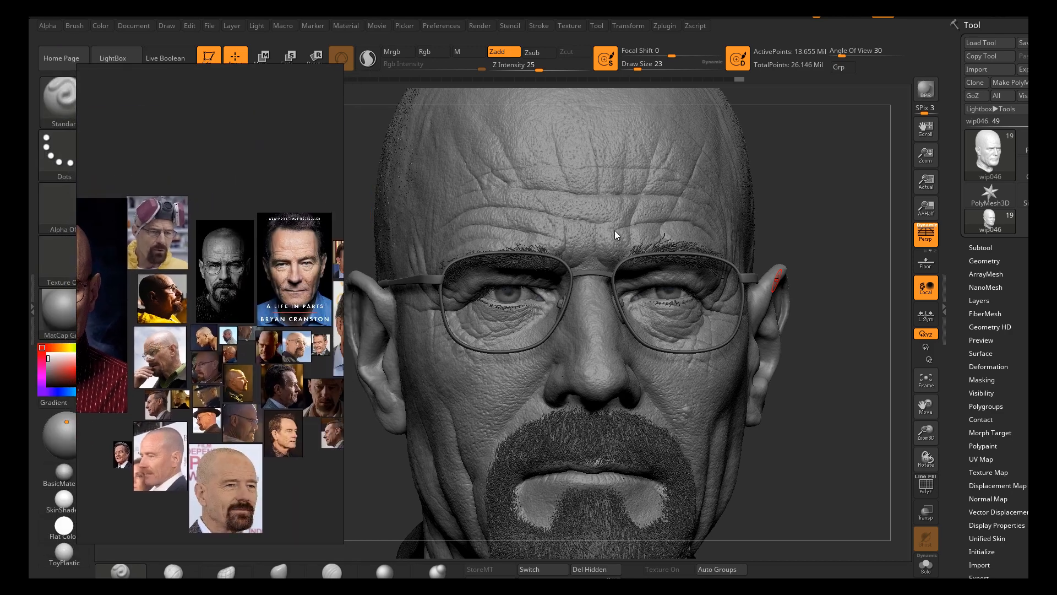
# Bring the reference board back over the sculpt and look through its preferences, color and key binding settings
pyautogui.click(824, 261)
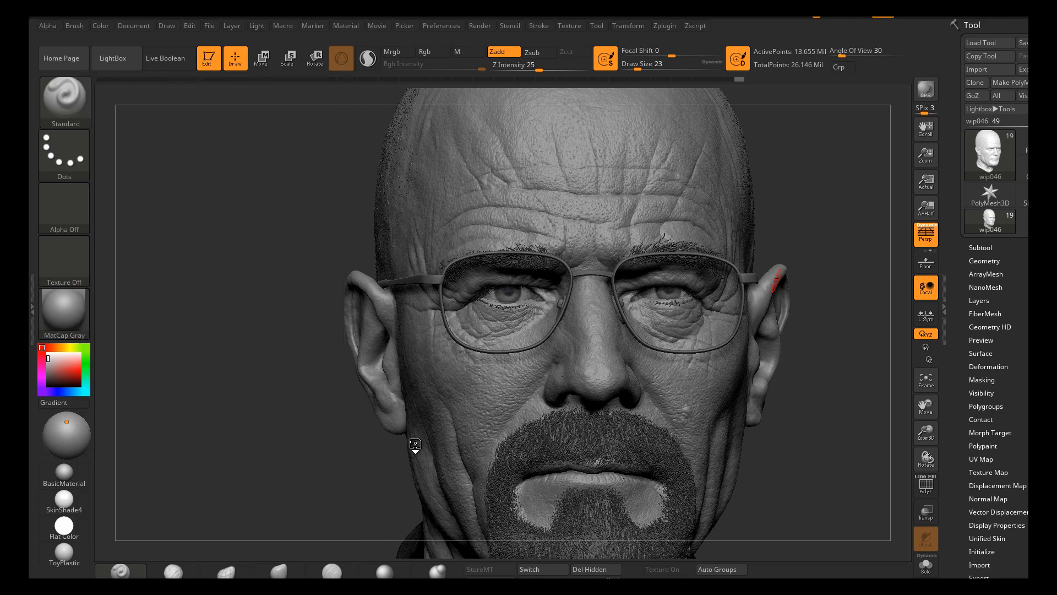
pyautogui.hotkey('alt', 'Tab')
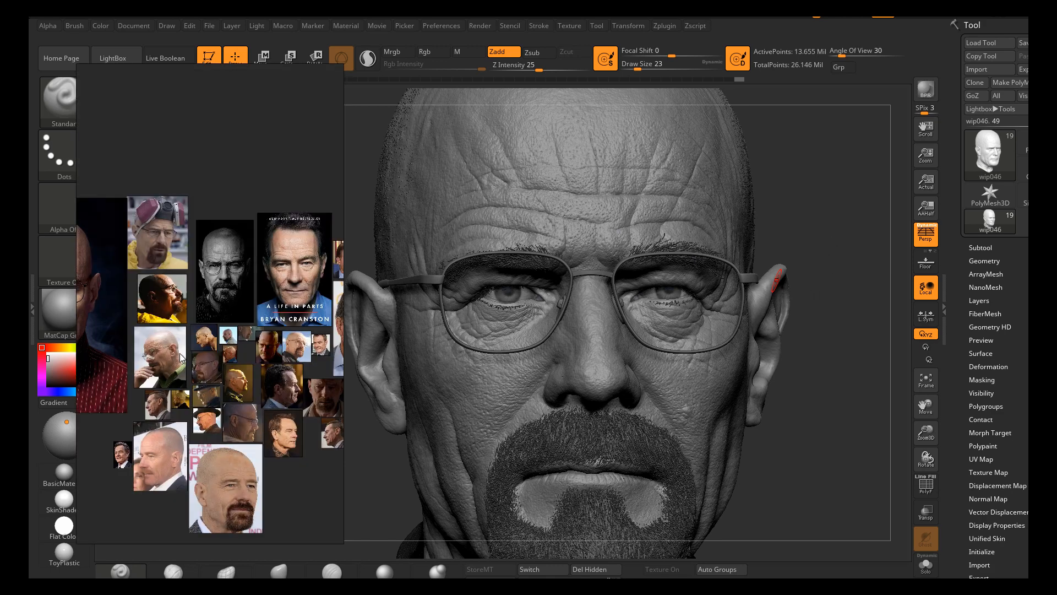
pyautogui.rightClick(270, 175)
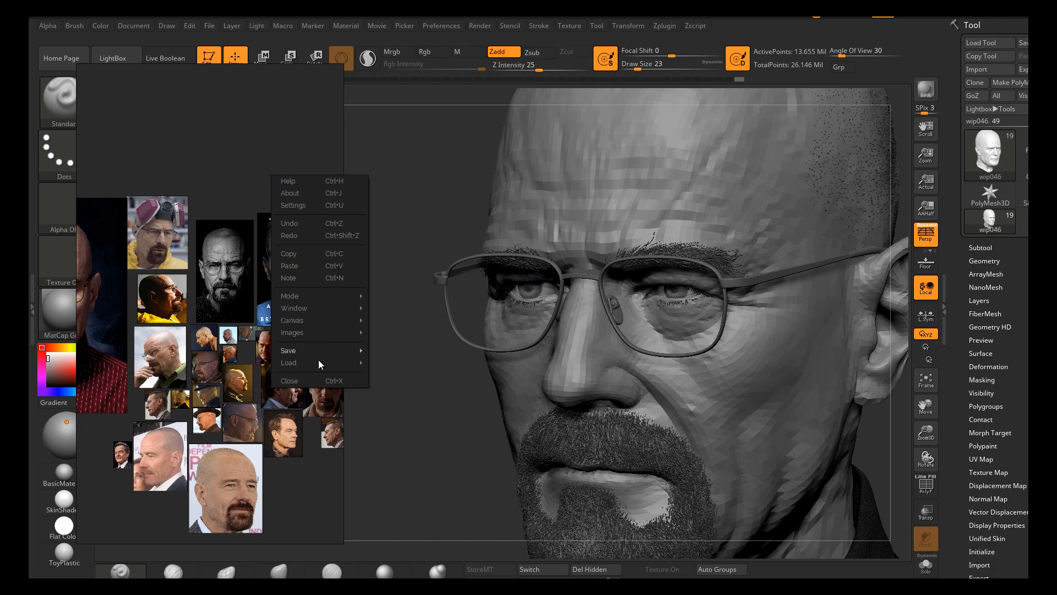
pyautogui.click(315, 205)
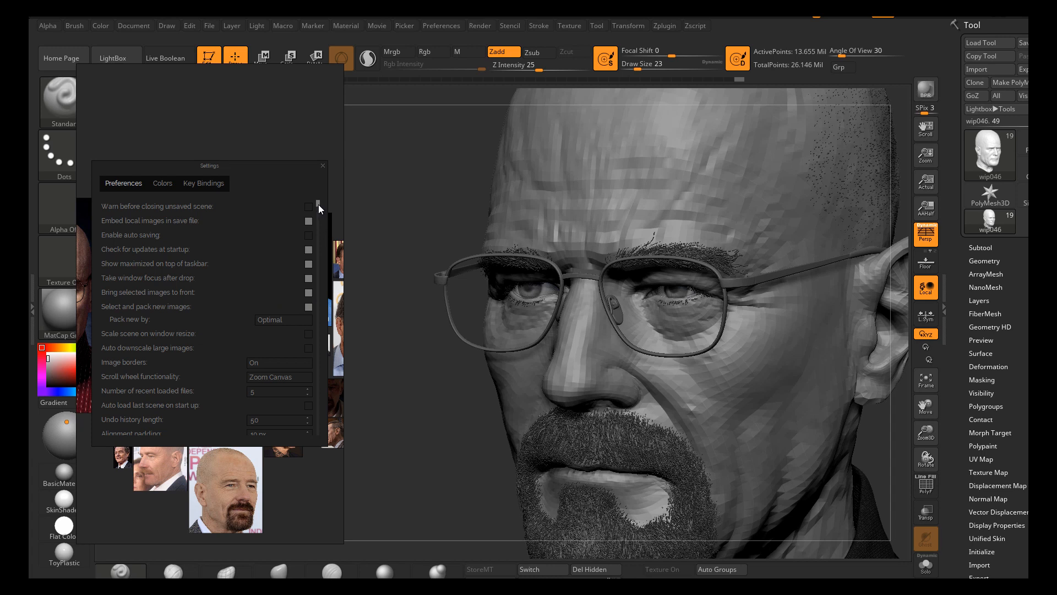
pyautogui.moveTo(319, 204)
pyautogui.mouseDown()
pyautogui.moveTo(326, 447)
pyautogui.moveTo(315, 244)
pyautogui.moveTo(333, 192)
pyautogui.mouseUp()
pyautogui.click(163, 185)
pyautogui.click(204, 183)
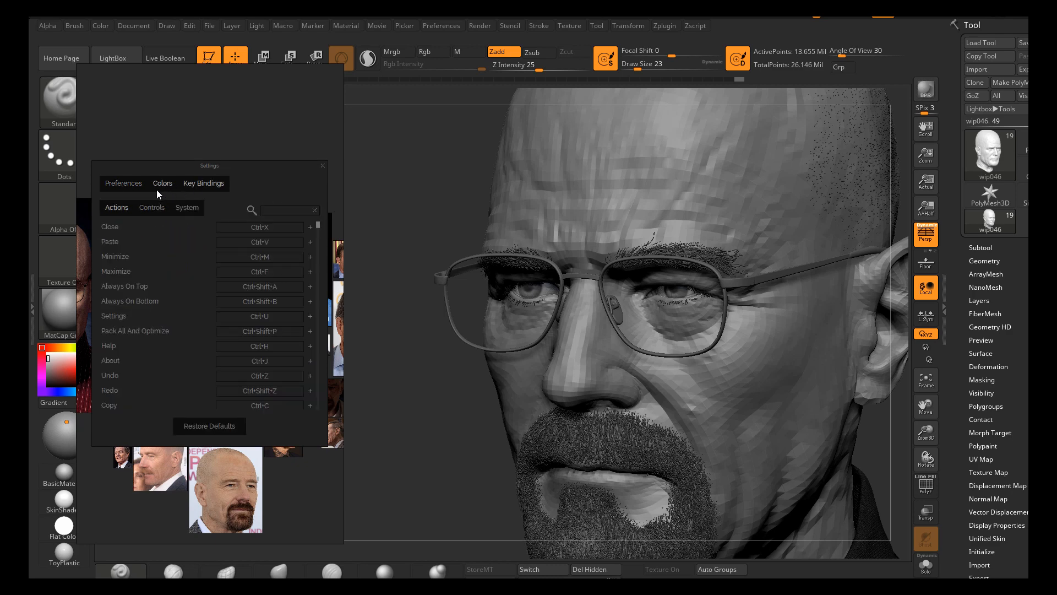
pyautogui.click(120, 182)
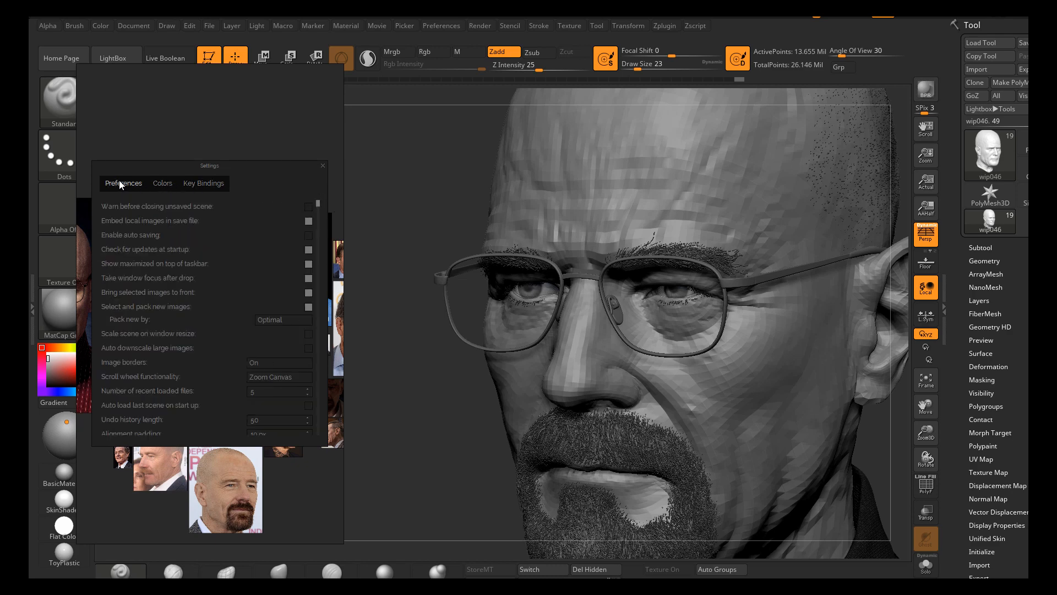
pyautogui.click(323, 165)
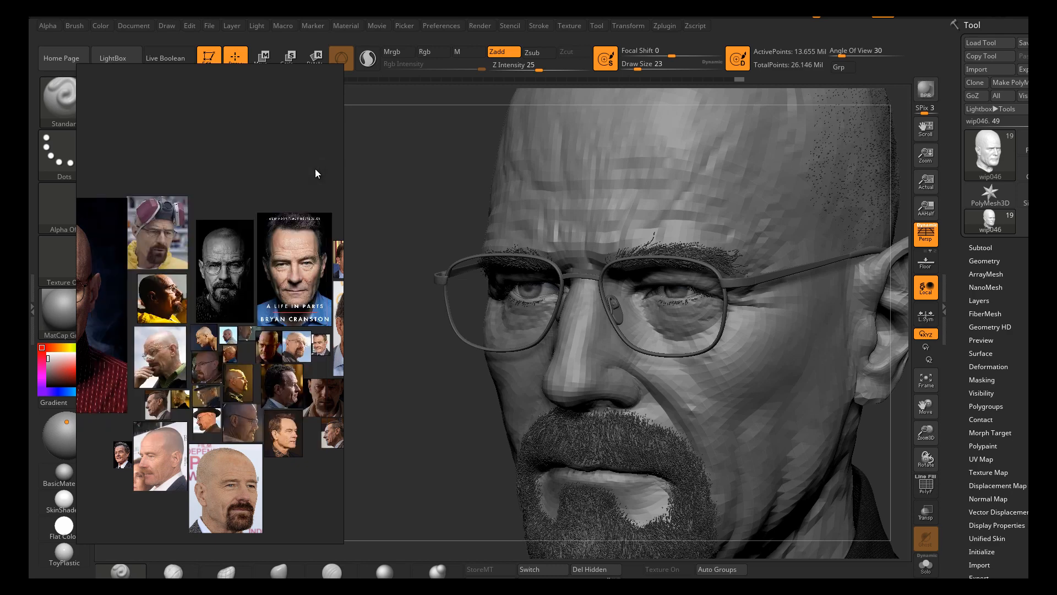
# Set the reference board to Always On Top and rotate the sculpt to test working beside it
pyautogui.rightClick(252, 156)
pyautogui.moveTo(290, 276)
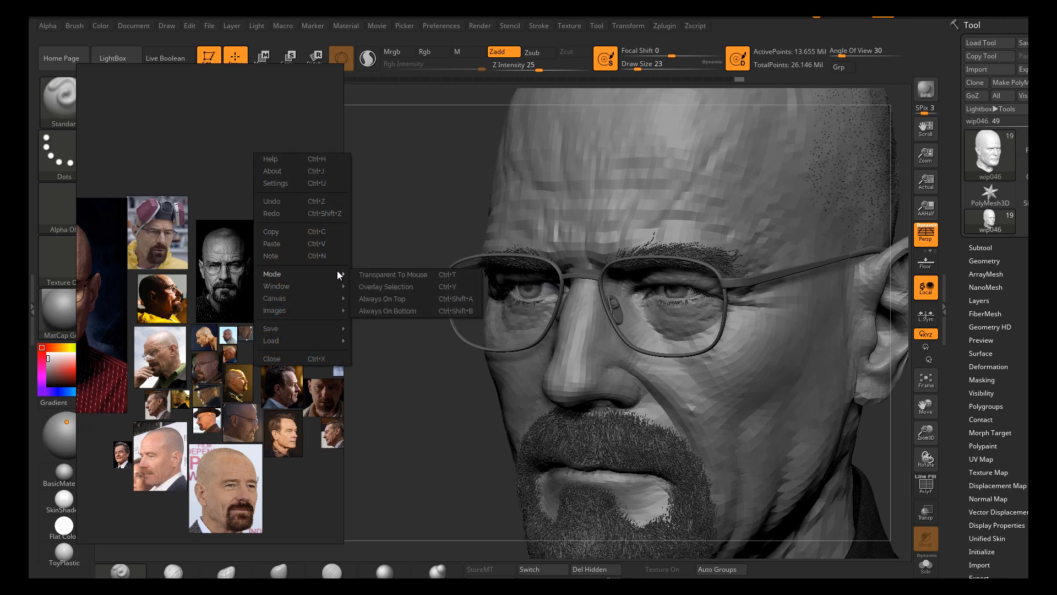
pyautogui.click(372, 298)
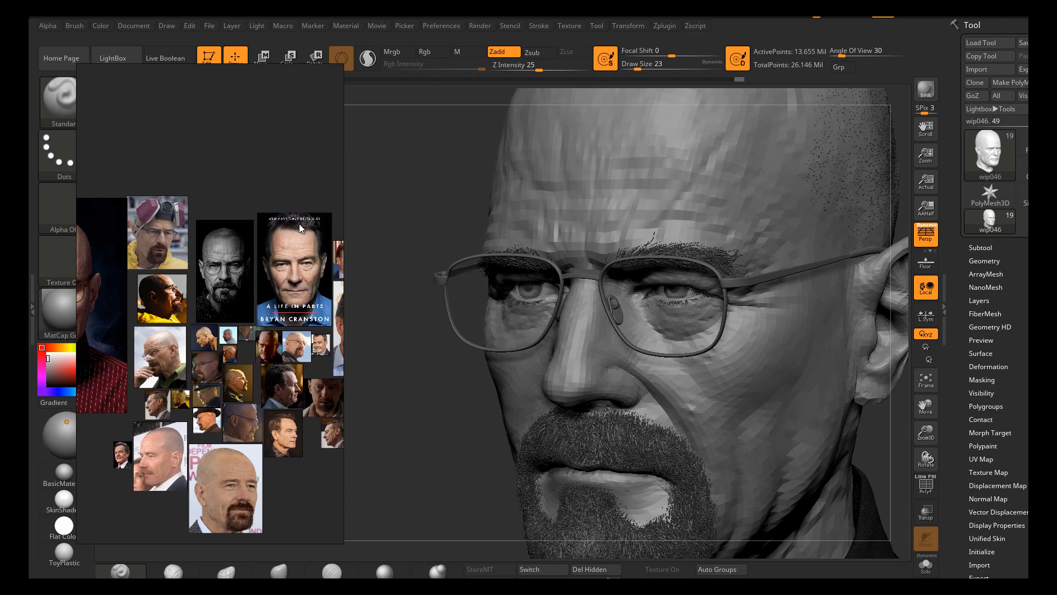
pyautogui.moveTo(443, 207); pyautogui.dragTo(649, 302)
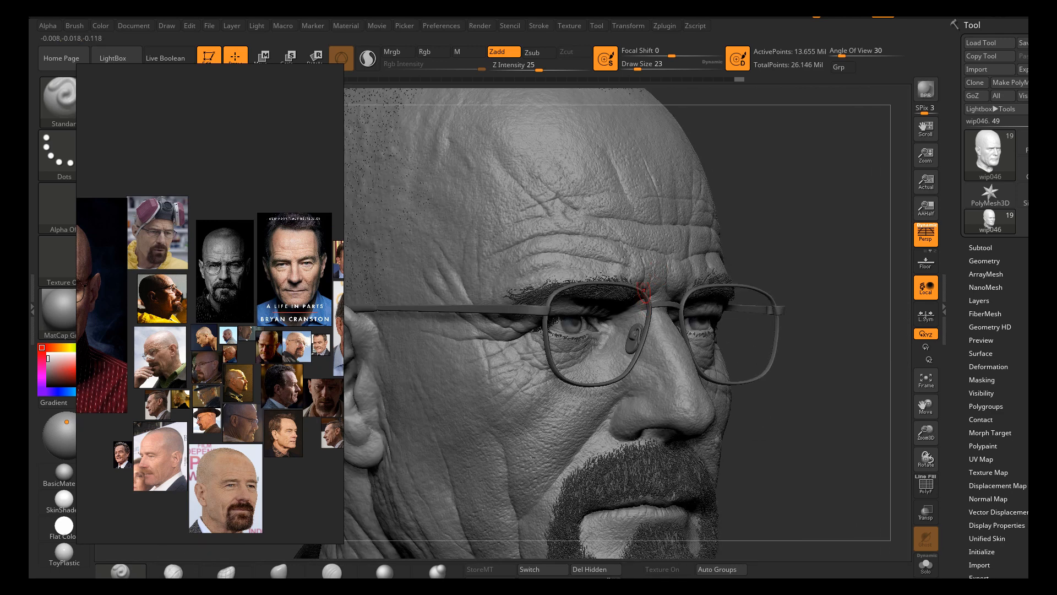
pyautogui.keyDown('shift'); pyautogui.moveTo(790, 216); pyautogui.dragTo(417, 279); pyautogui.keyUp('shift')
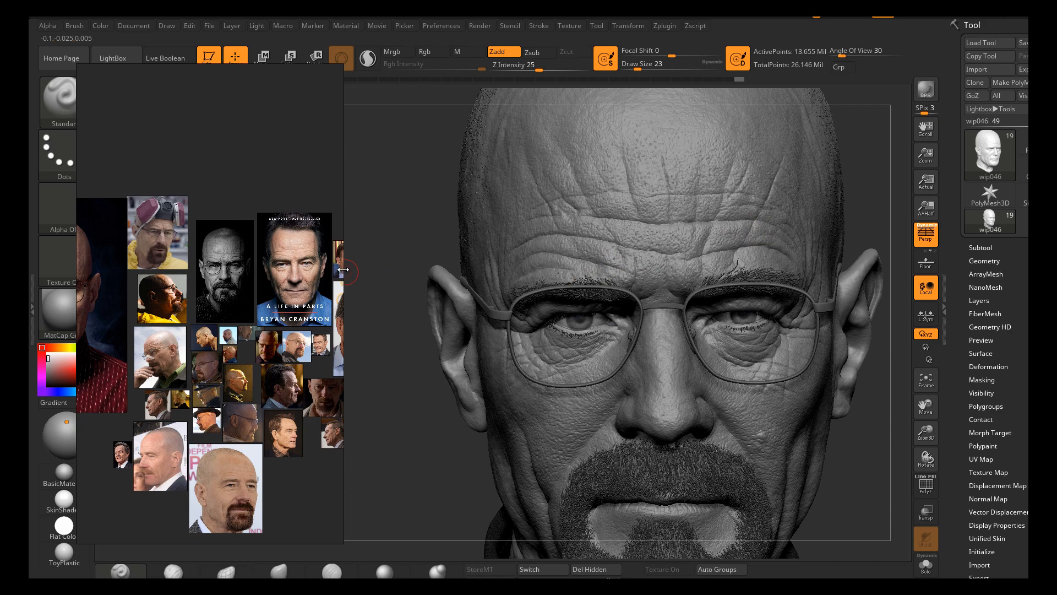
# Widen the reference board window on both sides and frame the sculpted head frontally beside it
pyautogui.moveTo(343, 269); pyautogui.dragTo(445, 269)
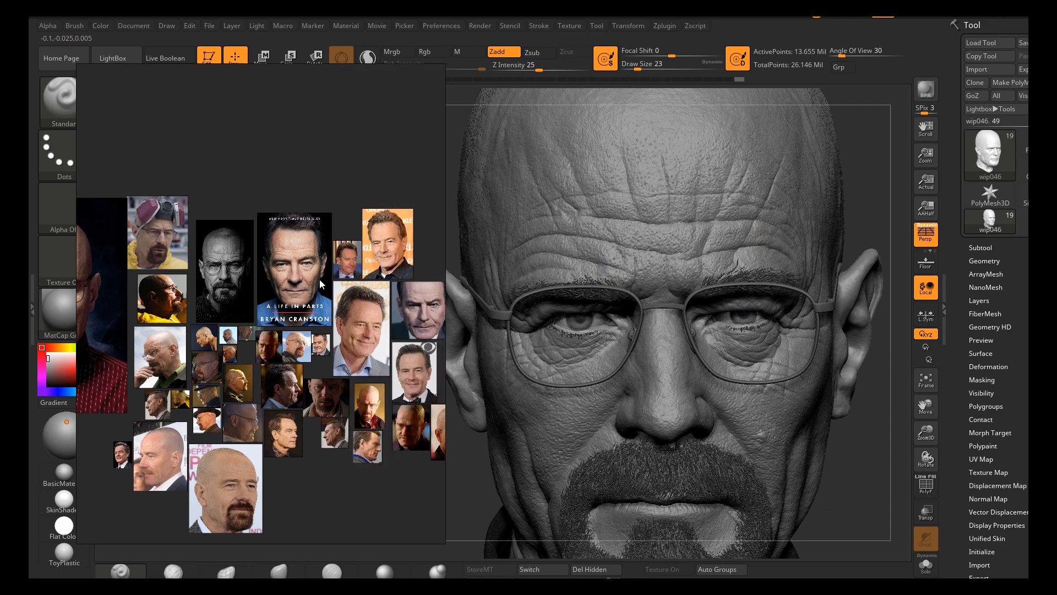
pyautogui.moveTo(77, 302); pyautogui.dragTo(42, 300)
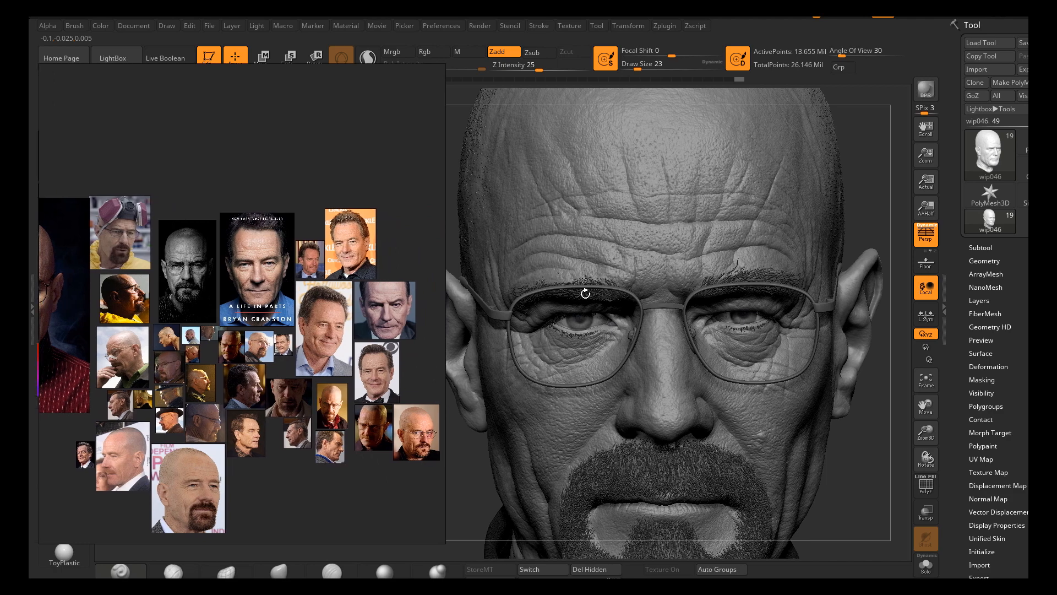
pyautogui.moveTo(664, 296); pyautogui.dragTo(662, 269, button='right')
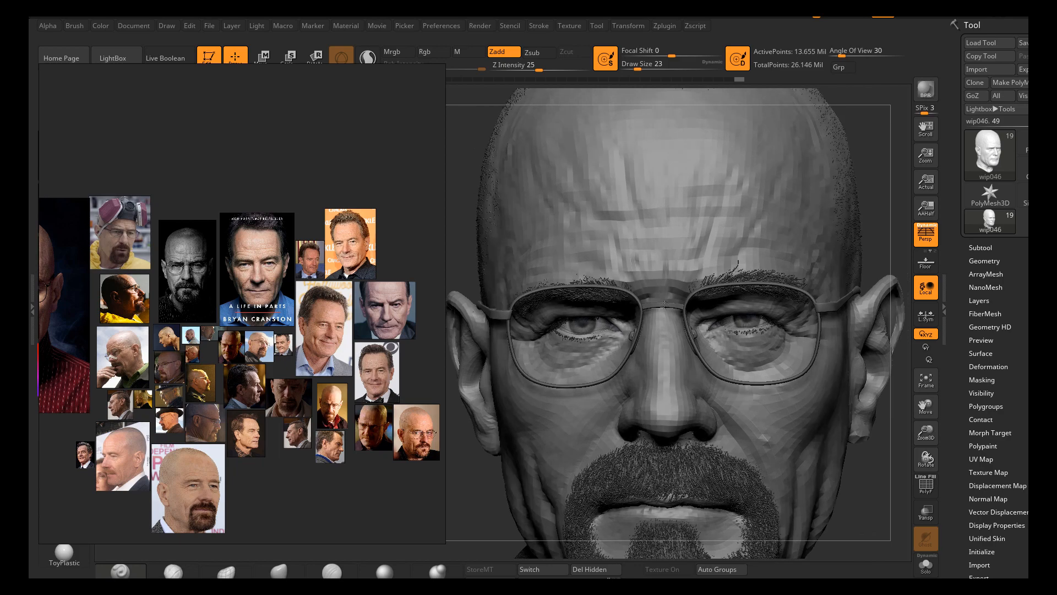
pyautogui.moveTo(575, 393); pyautogui.dragTo(614, 316, button='right')
# Compare the "A Life in Parts" cover portrait with the frontal sculpt, focusing on the forehead wrinkles, brow and eyes
pyautogui.scroll(10, 275, 274)
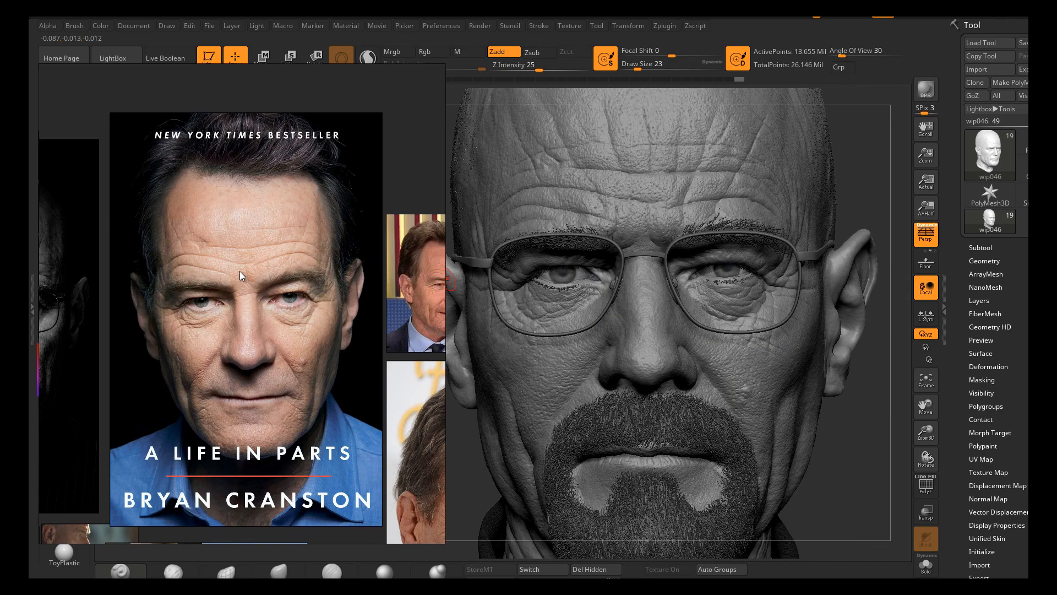
pyautogui.scroll(4, 306, 415)
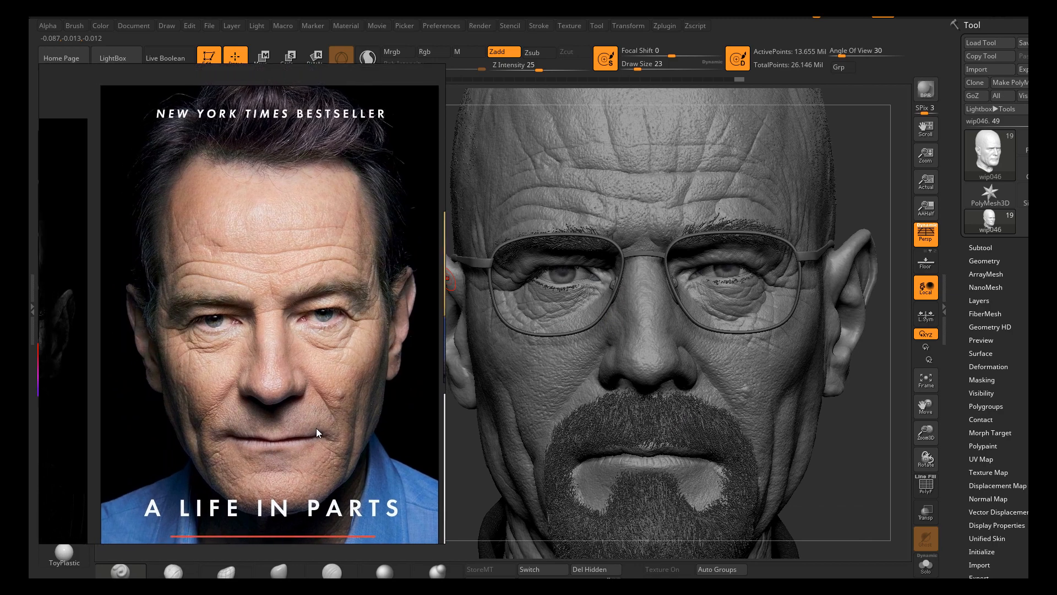
pyautogui.scroll(-10, 309, 395)
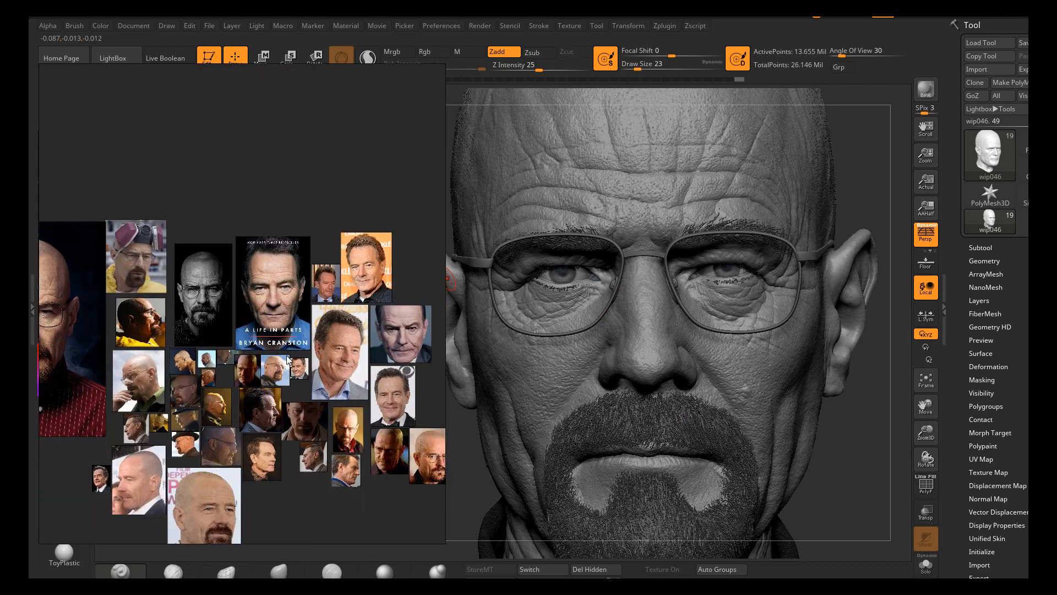
pyautogui.scroll(-3, 297, 367)
pyautogui.scroll(3, 298, 367)
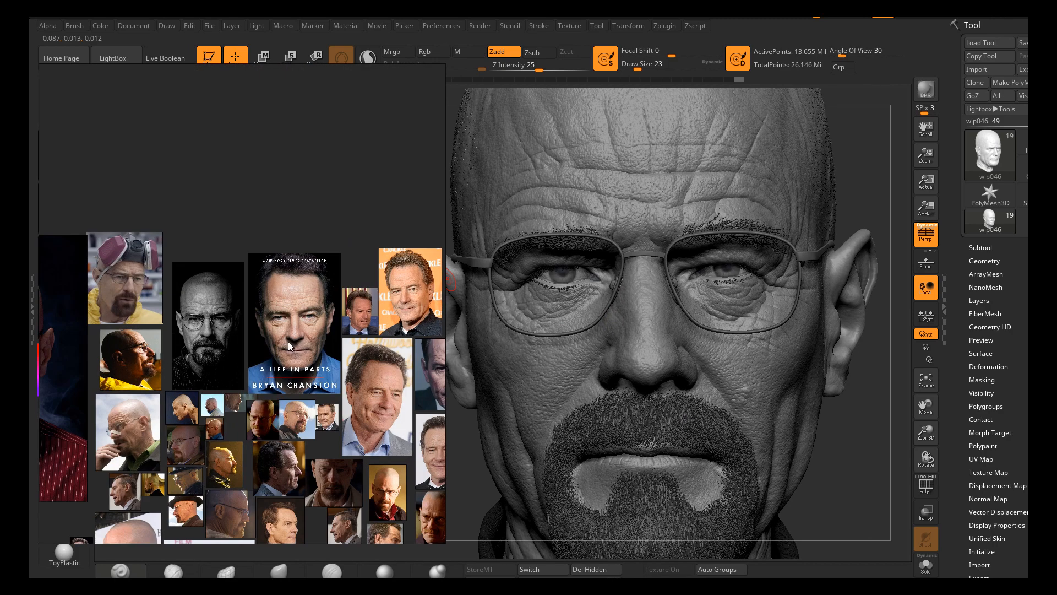
pyautogui.scroll(6, 279, 350)
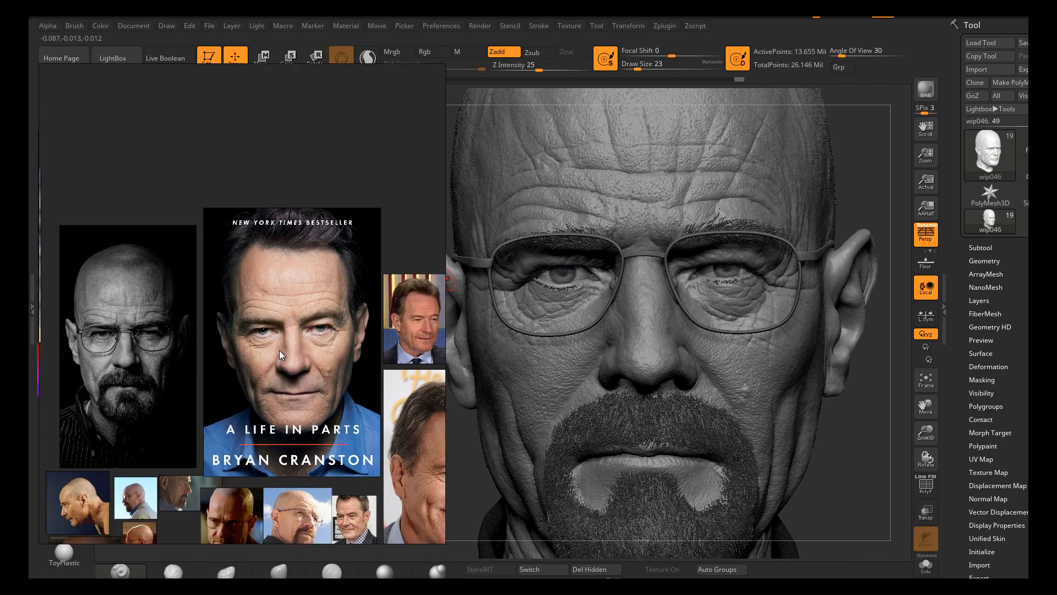
pyautogui.scroll(2, 279, 350)
pyautogui.moveTo(292, 334); pyautogui.dragTo(287, 345, button='middle')
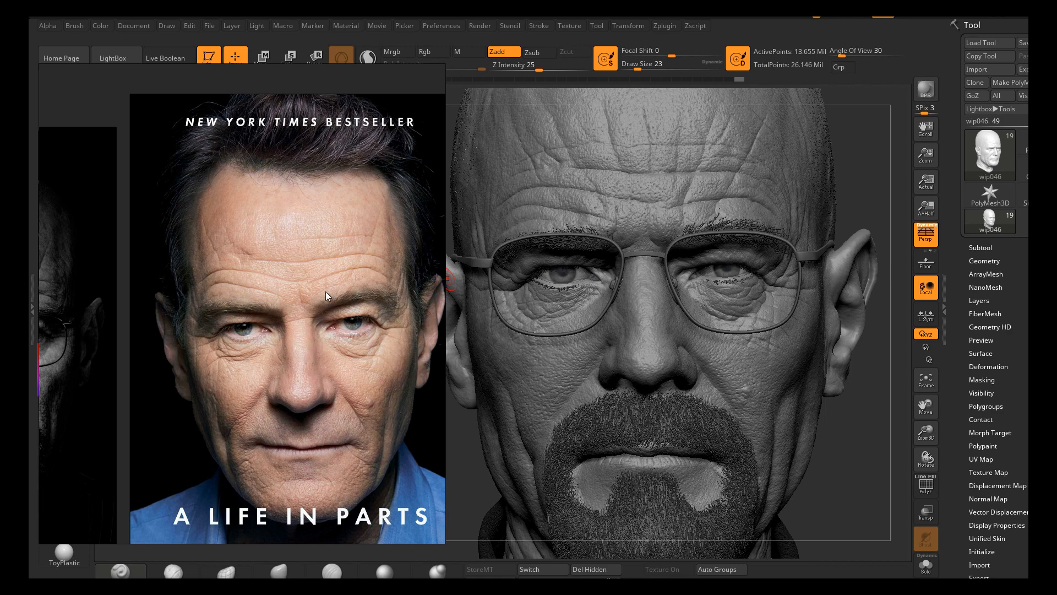
pyautogui.scroll(5, 333, 254)
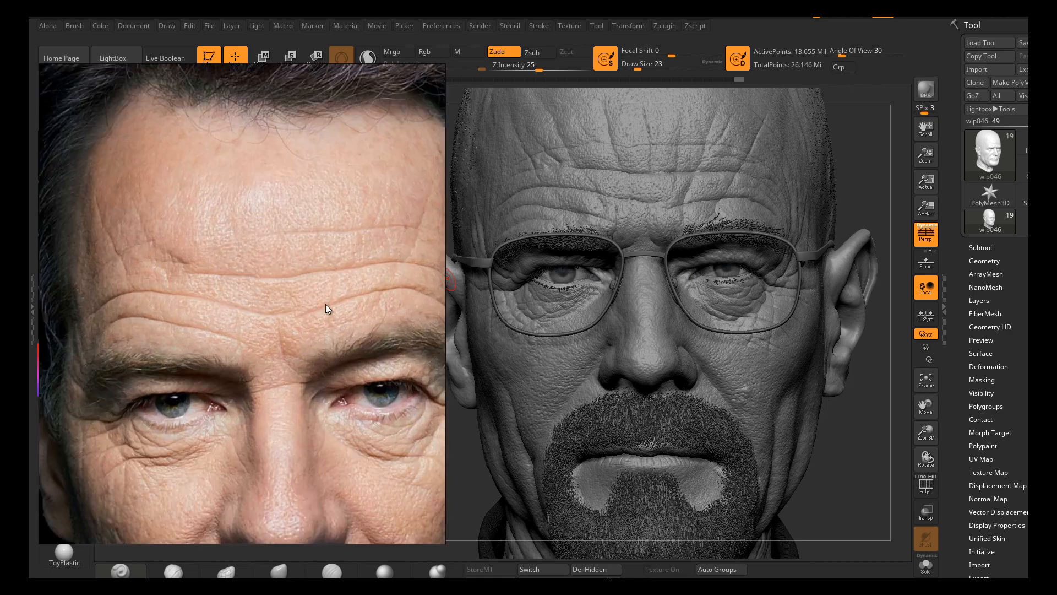
# Study the full cover portrait beside the frontal sculpt, comparing overall face proportions, nose, mouth, cheeks and jaw
pyautogui.scroll(-4, 326, 304)
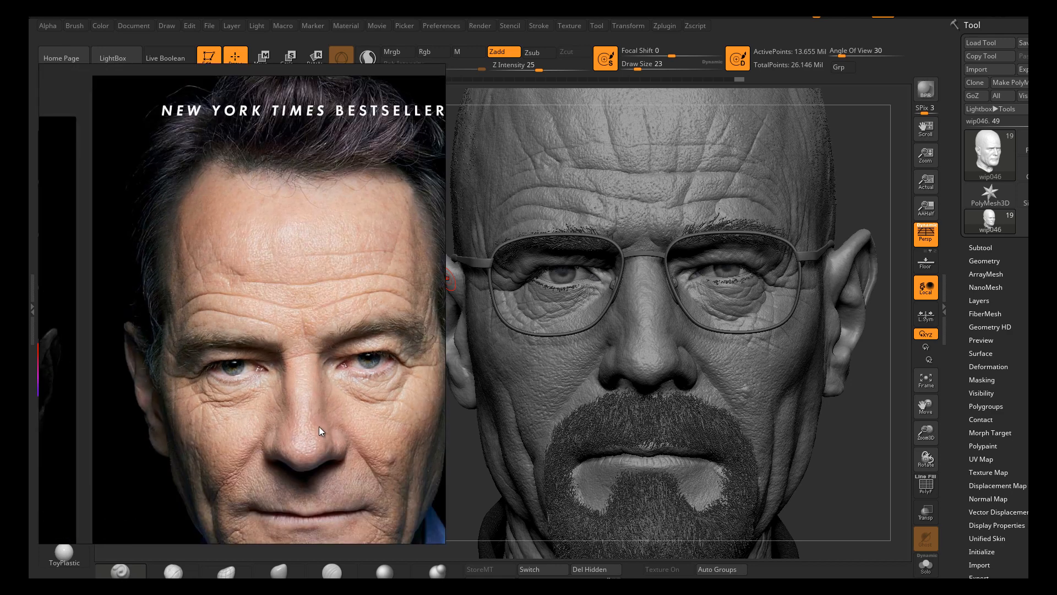
pyautogui.moveTo(319, 426); pyautogui.dragTo(281, 365)
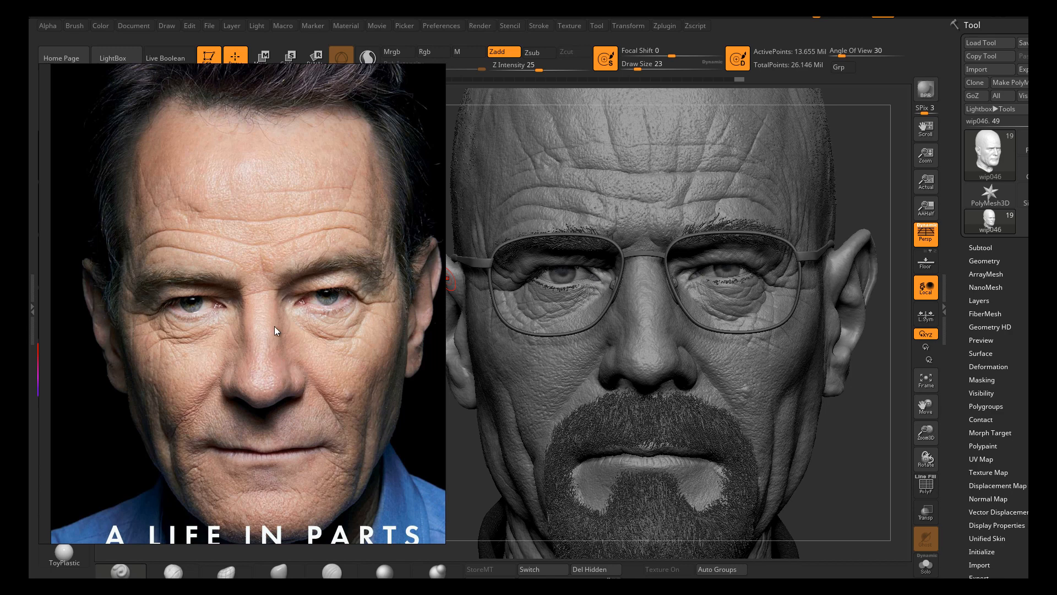
pyautogui.scroll(-5, 270, 306)
pyautogui.moveTo(277, 279); pyautogui.dragTo(168, 331, button='middle')
pyautogui.scroll(5, 319, 304)
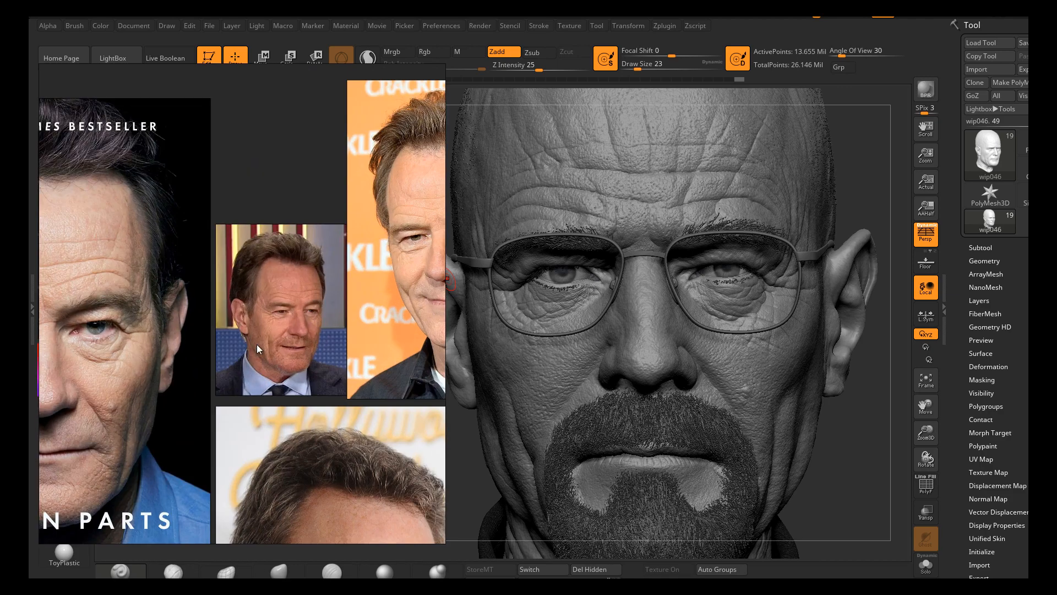
pyautogui.moveTo(212, 375); pyautogui.dragTo(396, 314, button='middle')
pyautogui.scroll(2, 298, 362)
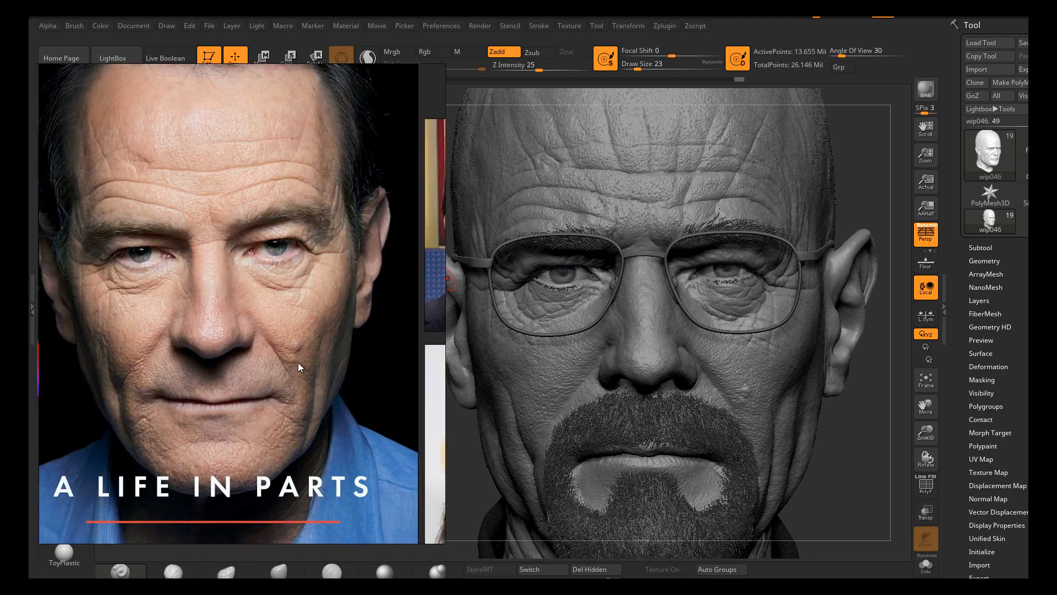
pyautogui.scroll(2, 295, 351)
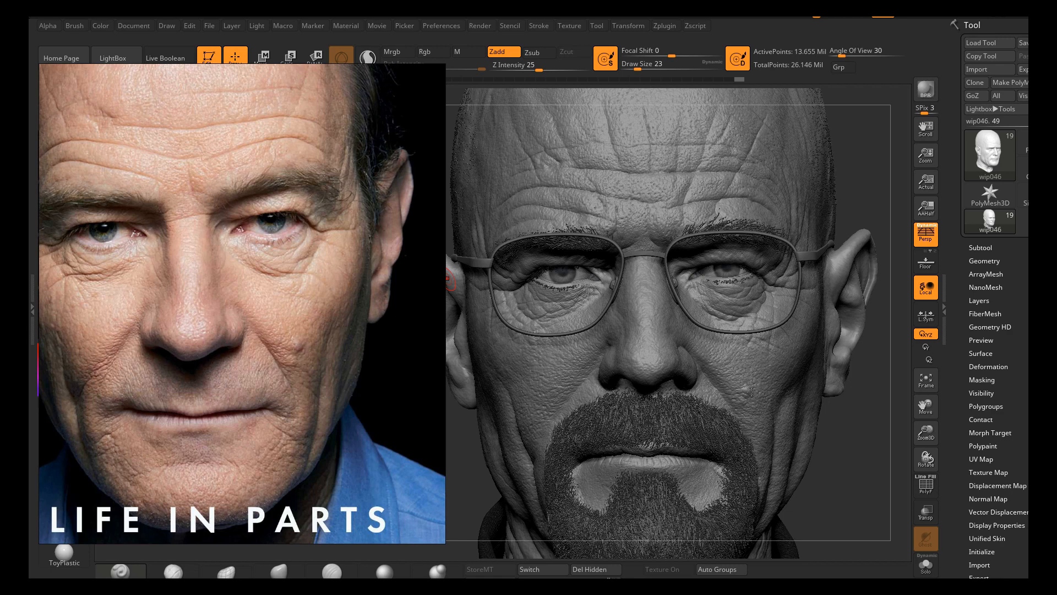
pyautogui.scroll(-2, 280, 359)
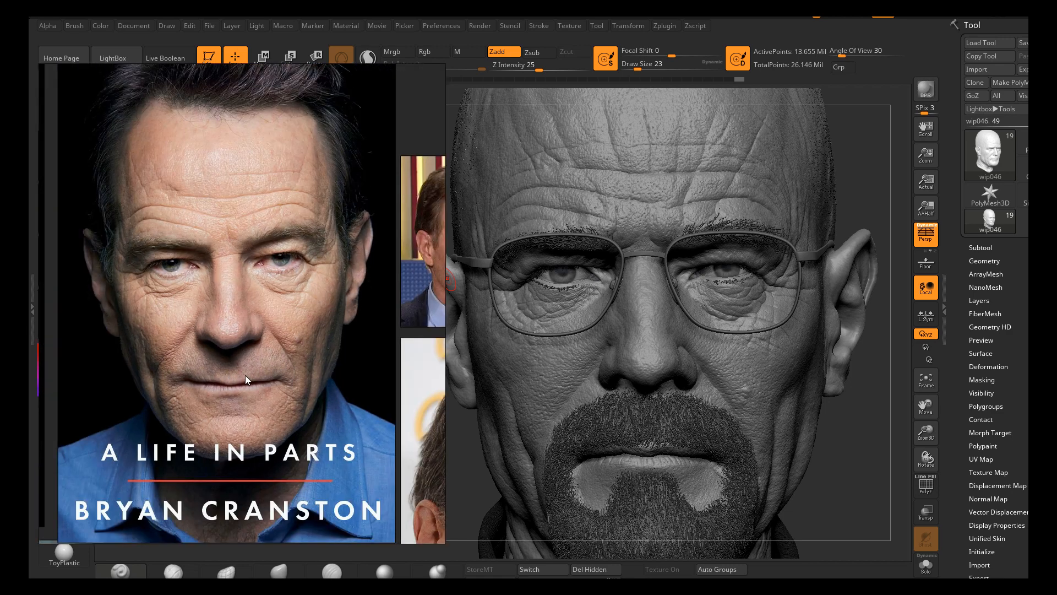
# Solo the head mesh without glasses and hair, and compare its brow, eyes, nose and mouth with the cover portrait
pyautogui.click(926, 564)
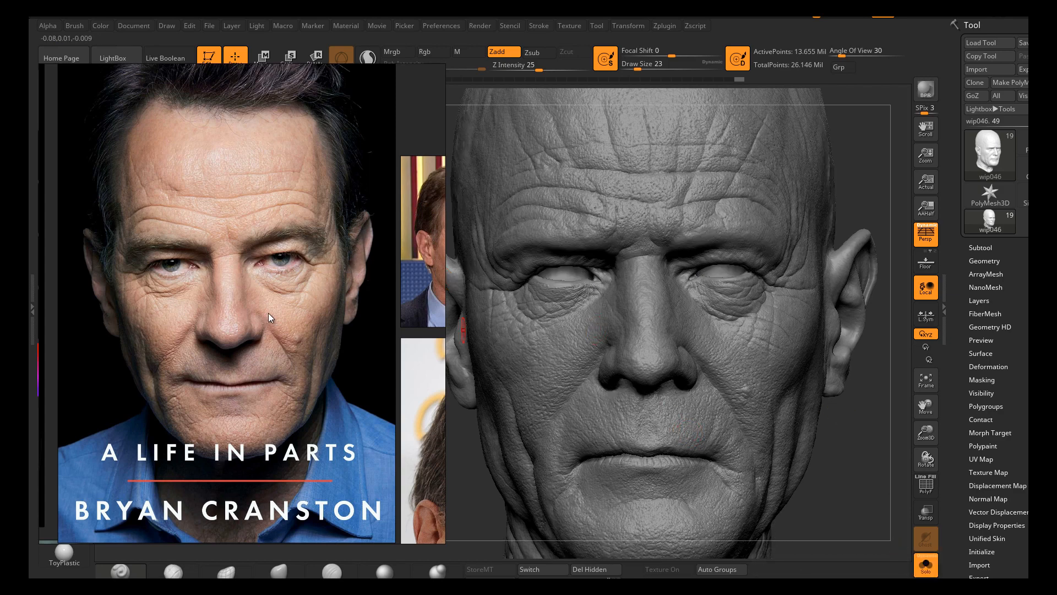
pyautogui.scroll(4, 270, 309)
pyautogui.moveTo(253, 304); pyautogui.dragTo(328, 406)
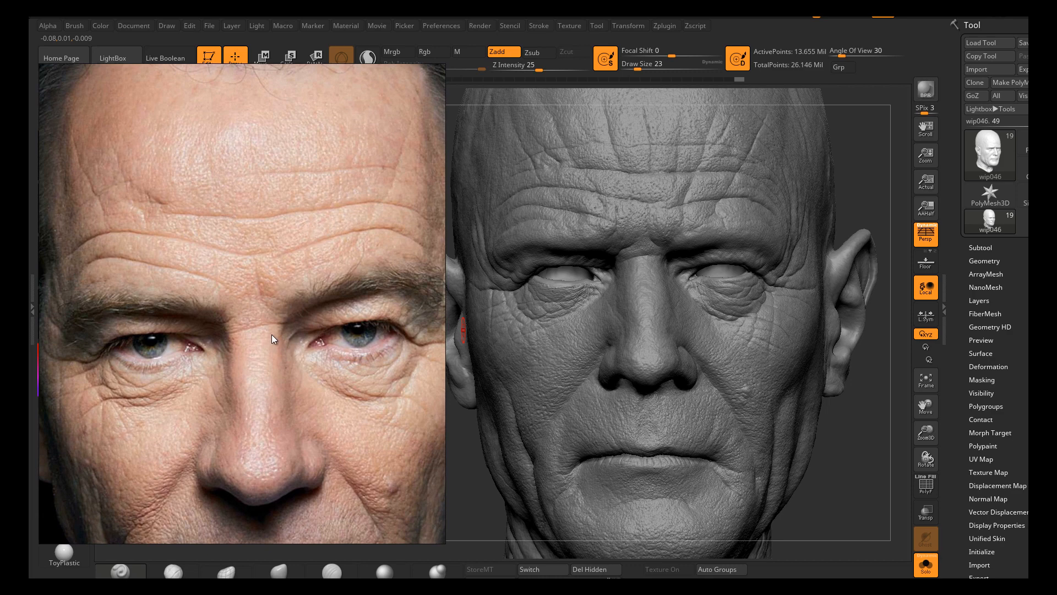
pyautogui.moveTo(760, 314); pyautogui.dragTo(784, 341, button='right')
pyautogui.moveTo(697, 330); pyautogui.dragTo(667, 389, button='right')
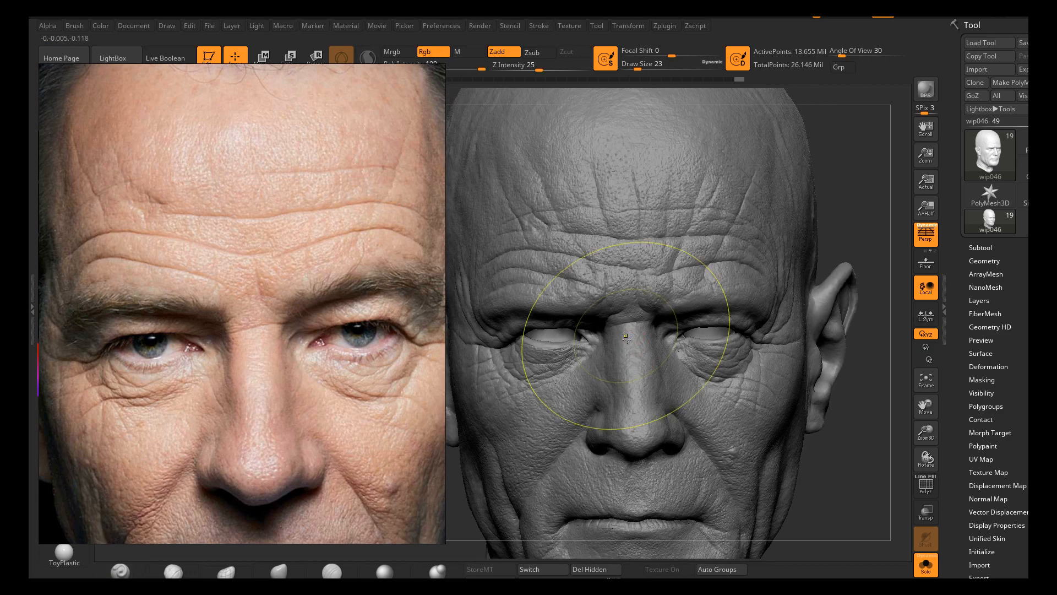
pyautogui.keyDown('ctrl'); pyautogui.moveTo(627, 331); pyautogui.dragTo(660, 327, button='right'); pyautogui.keyUp('ctrl')
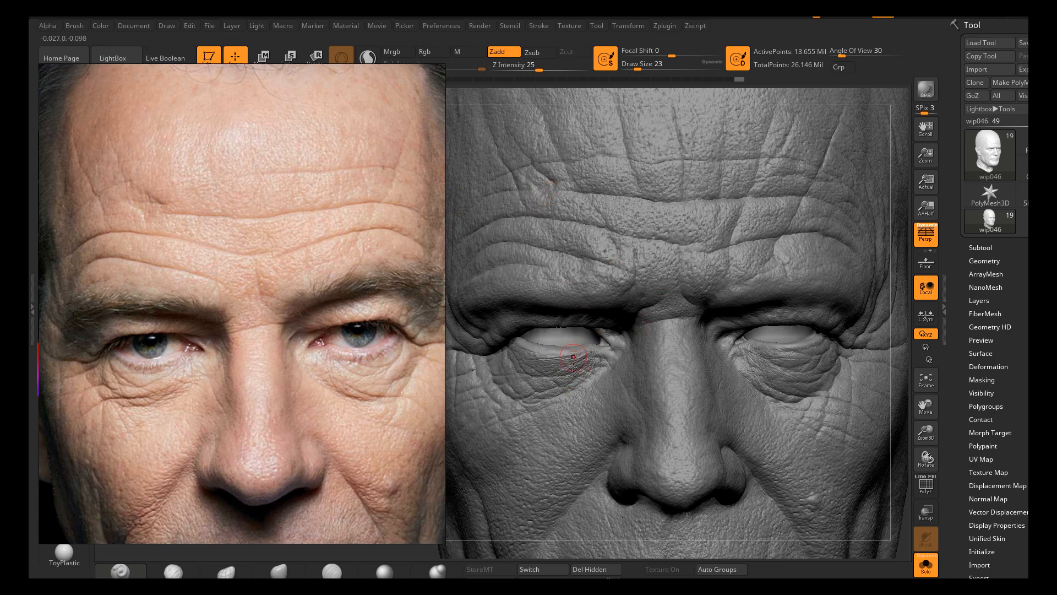
pyautogui.moveTo(574, 377); pyautogui.dragTo(578, 325, button='right')
pyautogui.keyDown('alt'); pyautogui.moveTo(604, 359); pyautogui.dragTo(604, 300, button='right'); pyautogui.keyUp('alt')
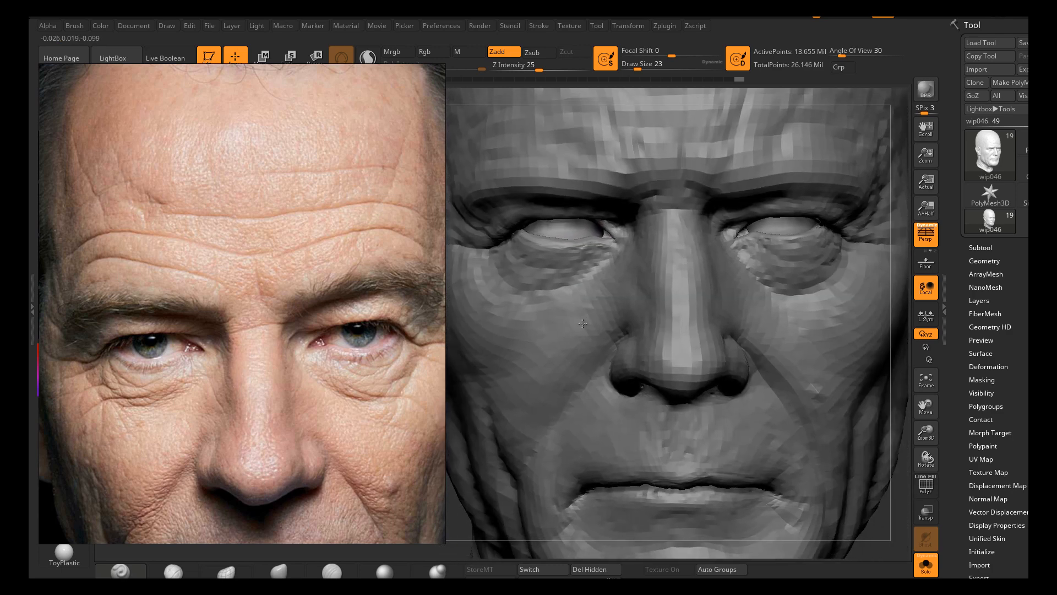
pyautogui.moveTo(273, 409)
pyautogui.mouseDown()
pyautogui.moveTo(269, 297)
pyautogui.moveTo(274, 322)
pyautogui.mouseUp()
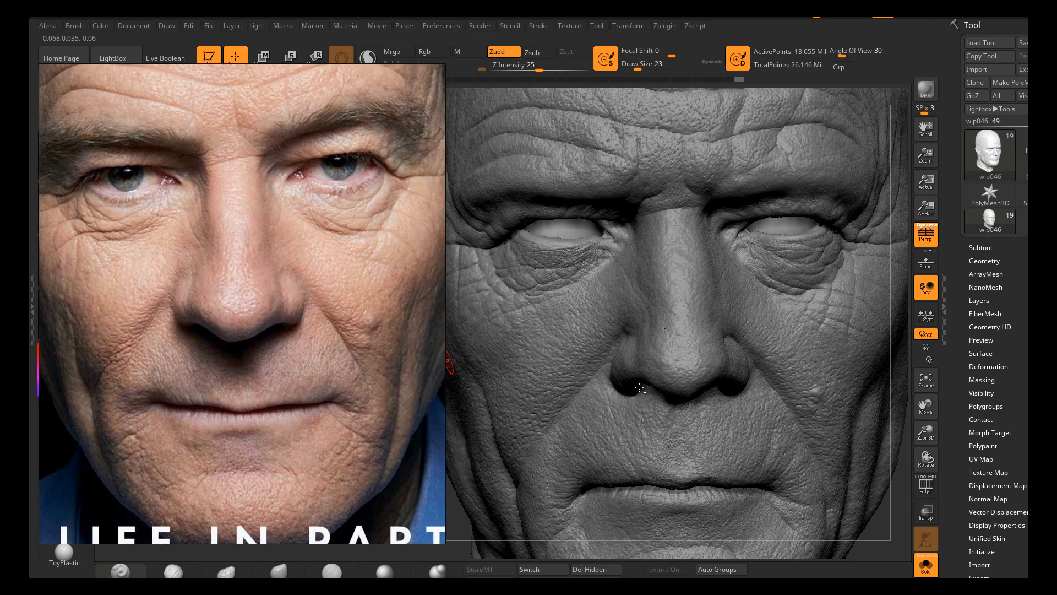
# Turn the sculpt to its side view and frame the yellow-lit profile photo with glasses on the reference board
pyautogui.moveTo(639, 387)
pyautogui.mouseDown(button='right')
pyautogui.moveTo(670, 388)
pyautogui.moveTo(694, 372)
pyautogui.moveTo(642, 367)
pyautogui.mouseUp(button='right')
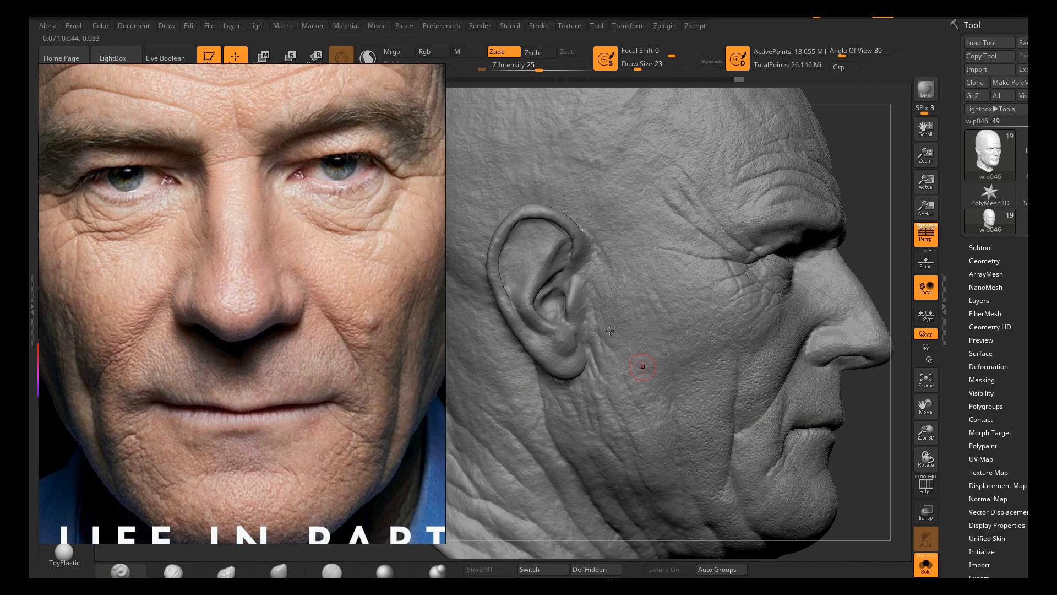
pyautogui.scroll(-6, 380, 333)
pyautogui.moveTo(252, 331); pyautogui.dragTo(395, 334, button='middle')
pyautogui.scroll(-4, 251, 335)
pyautogui.moveTo(215, 332); pyautogui.dragTo(354, 222, button='middle')
pyautogui.moveTo(411, 310); pyautogui.dragTo(307, 277, button='middle')
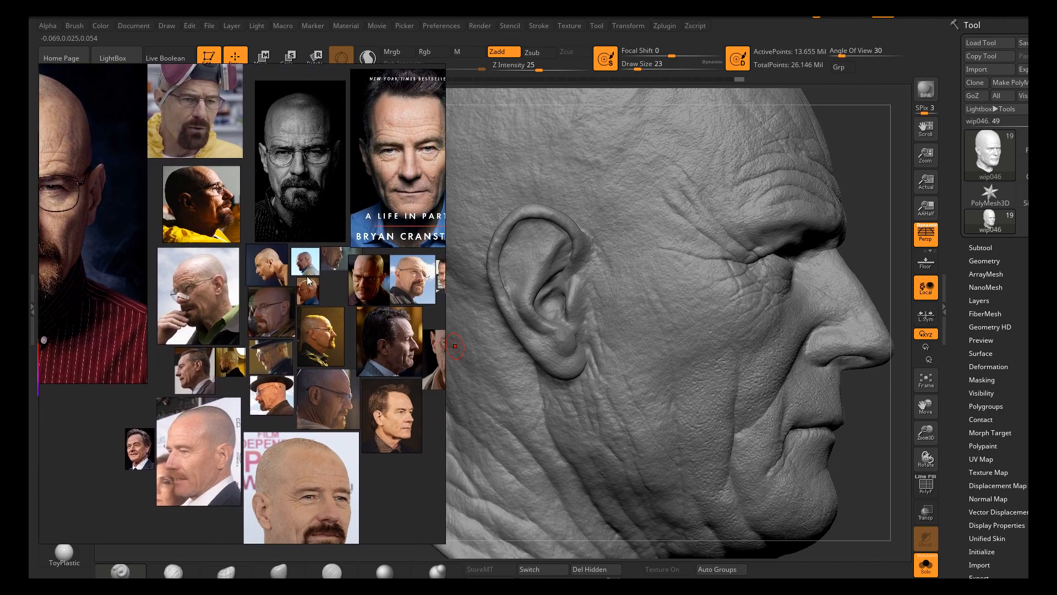
pyautogui.moveTo(343, 327); pyautogui.dragTo(234, 327, button='middle')
pyautogui.scroll(6, 194, 380)
pyautogui.scroll(2, 256, 250)
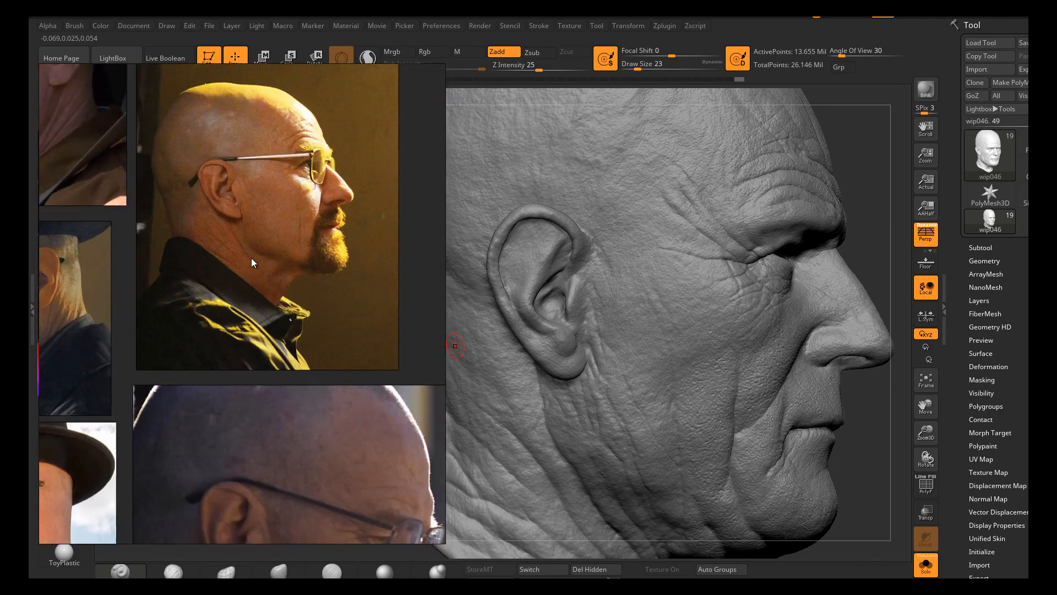
pyautogui.moveTo(251, 258); pyautogui.dragTo(262, 321, button='middle')
pyautogui.scroll(1, 267, 329)
pyautogui.moveTo(281, 361); pyautogui.dragTo(253, 323, button='middle')
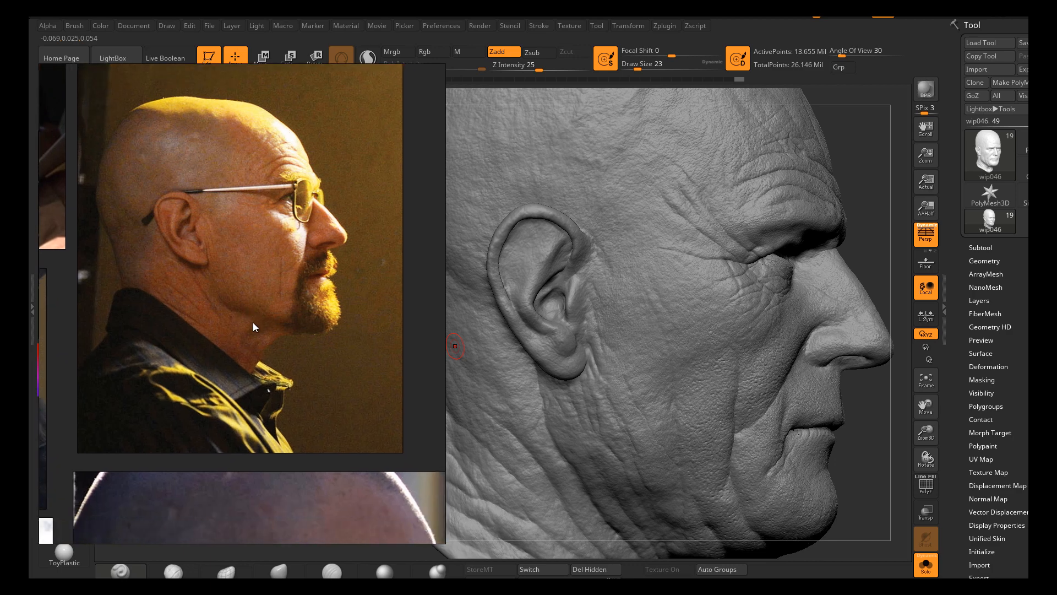
pyautogui.scroll(2, 250, 272)
pyautogui.moveTo(250, 251); pyautogui.dragTo(282, 322, button='middle')
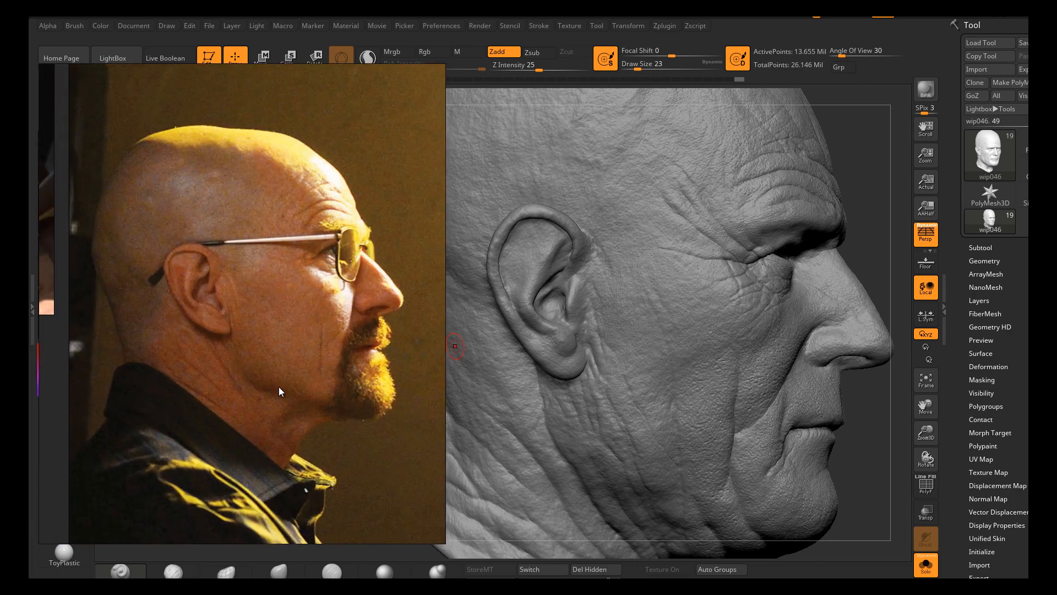
# Compare the sculpt's nose, chin, jawline and neck with the yellow-lit profile photo from several side angles
pyautogui.moveTo(814, 299); pyautogui.dragTo(782, 341, button='right')
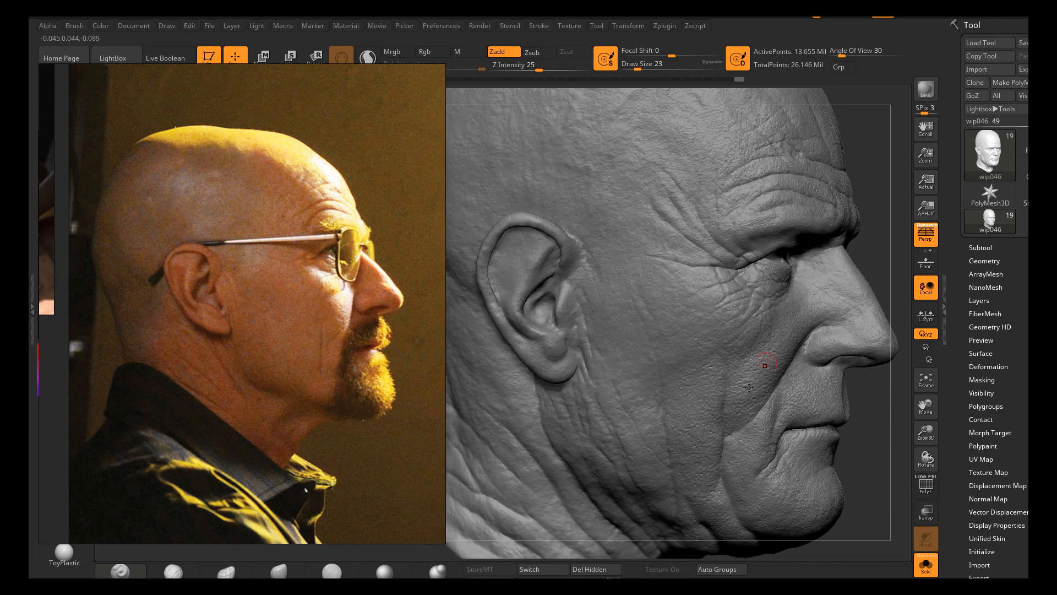
pyautogui.moveTo(749, 388); pyautogui.dragTo(722, 438, button='right')
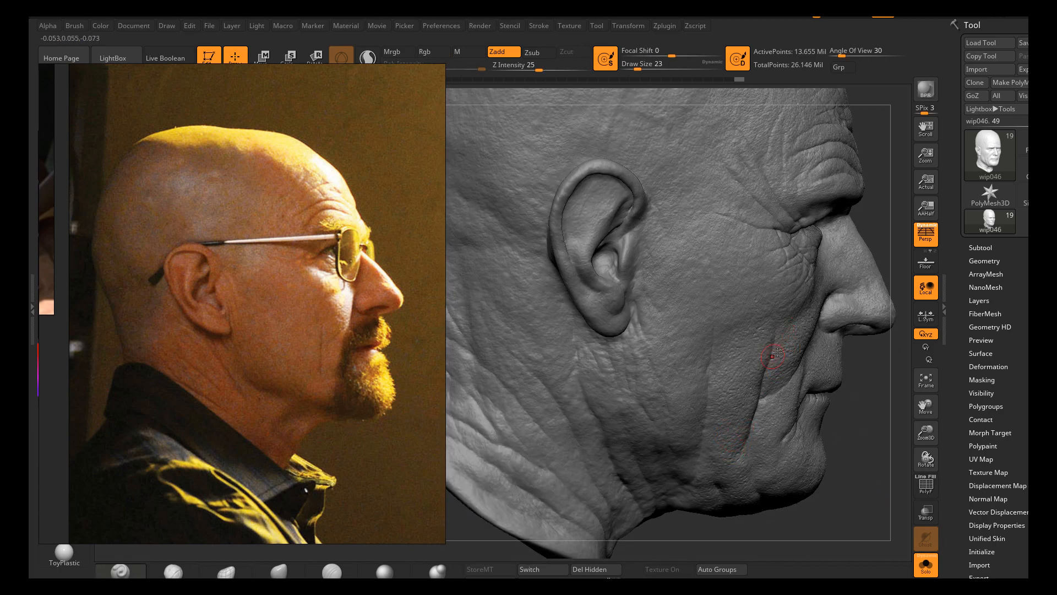
pyautogui.keyDown('alt'); pyautogui.moveTo(777, 352); pyautogui.dragTo(762, 396, button='right'); pyautogui.keyUp('alt')
pyautogui.moveTo(819, 443); pyautogui.dragTo(764, 420, button='right')
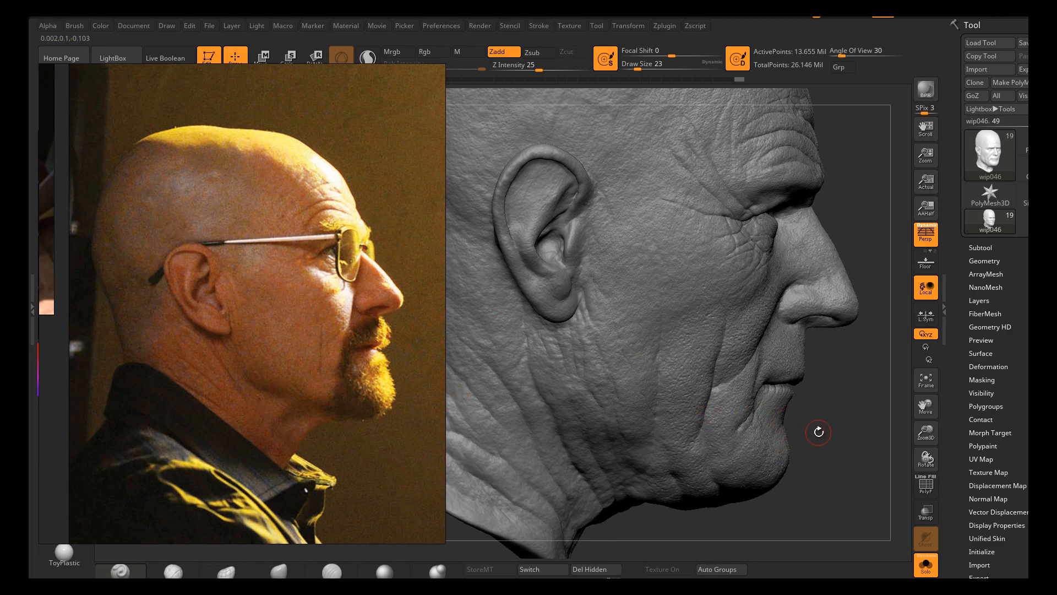
pyautogui.moveTo(819, 432)
pyautogui.mouseDown()
pyautogui.moveTo(814, 449)
pyautogui.moveTo(667, 461)
pyautogui.mouseUp()
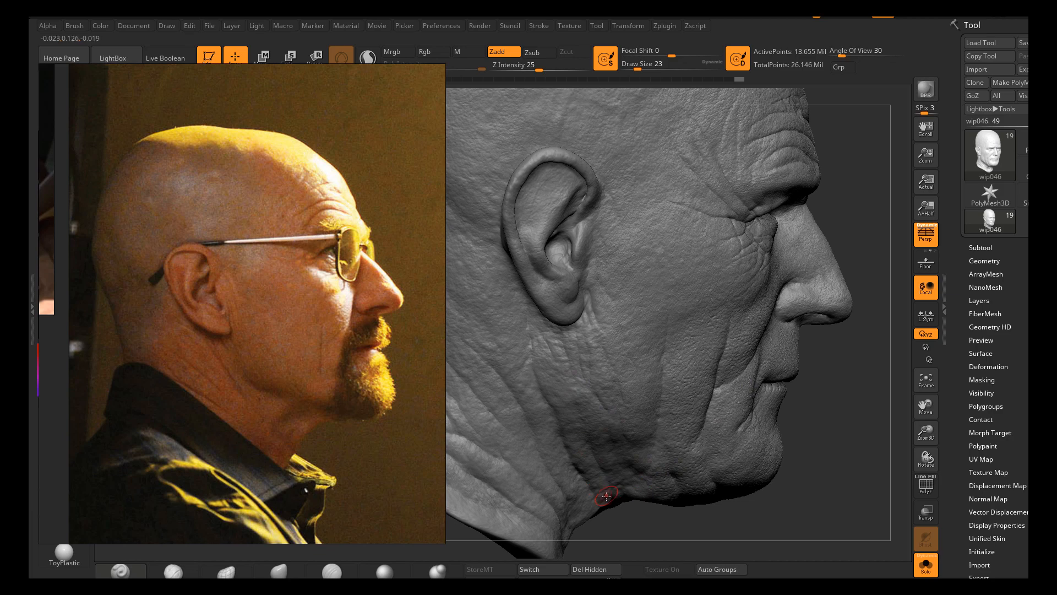
pyautogui.keyDown('alt'); pyautogui.moveTo(625, 410); pyautogui.dragTo(639, 479, button='right'); pyautogui.keyUp('alt')
pyautogui.moveTo(782, 363)
pyautogui.mouseDown(button='right')
pyautogui.moveTo(689, 338)
pyautogui.moveTo(495, 359)
pyautogui.mouseUp(button='right')
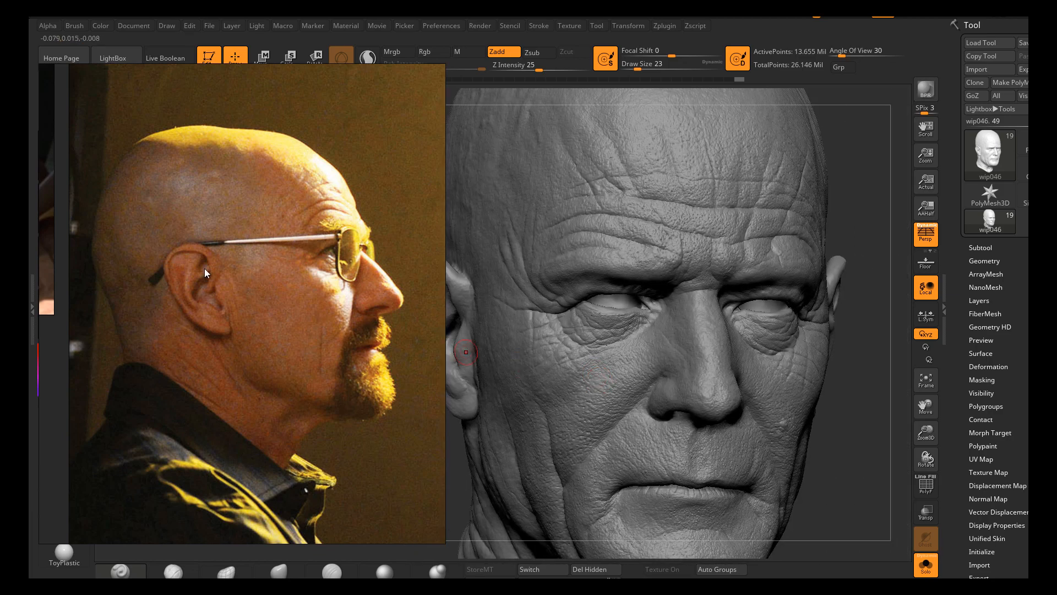
# Frame the dark close-up profile photo with the hood collar and compare its ear and neck with the sculpt's side
pyautogui.scroll(-5, 204, 268)
pyautogui.moveTo(246, 317); pyautogui.dragTo(326, 204, button='middle')
pyautogui.scroll(-3, 326, 209)
pyautogui.scroll(4, 319, 366)
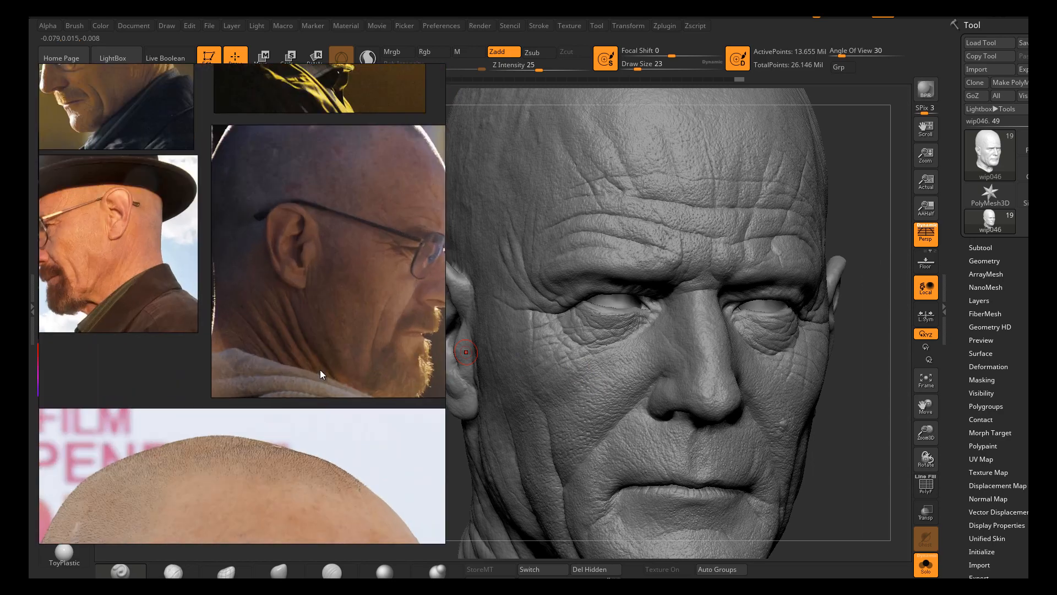
pyautogui.scroll(2, 336, 396)
pyautogui.moveTo(410, 349); pyautogui.dragTo(358, 375, button='middle')
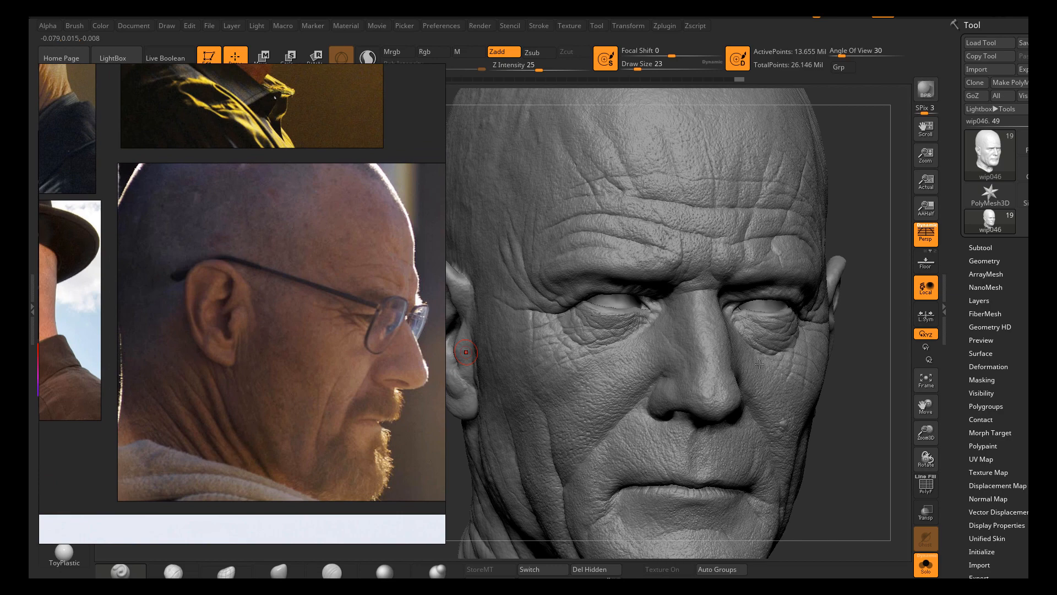
pyautogui.moveTo(759, 364); pyautogui.dragTo(826, 366, button='right')
pyautogui.moveTo(529, 435)
pyautogui.keyDown('alt'); pyautogui.mouseDown(button='right')
pyautogui.moveTo(703, 373)
pyautogui.moveTo(668, 386)
pyautogui.moveTo(670, 374)
pyautogui.mouseUp(button='right'); pyautogui.keyUp('alt')
pyautogui.moveTo(565, 242); pyautogui.dragTo(556, 295, button='right')
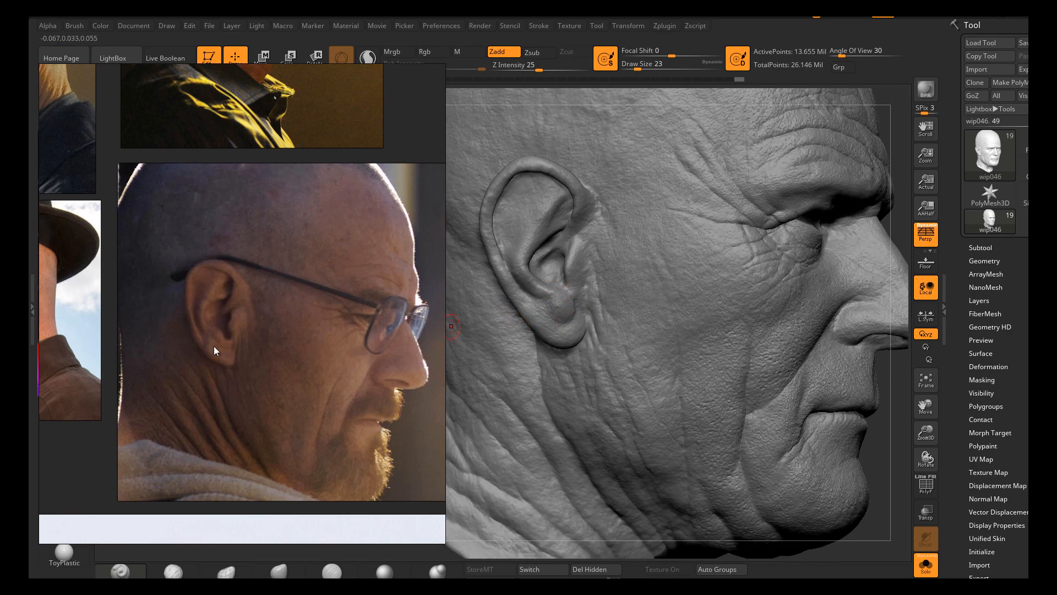
# Frame the yellow-lit and the dark profile photos together on the reference board to study ear and jaw placement
pyautogui.scroll(-2, 226, 275)
pyautogui.scroll(2, 227, 195)
pyautogui.moveTo(227, 195); pyautogui.dragTo(232, 366, button='middle')
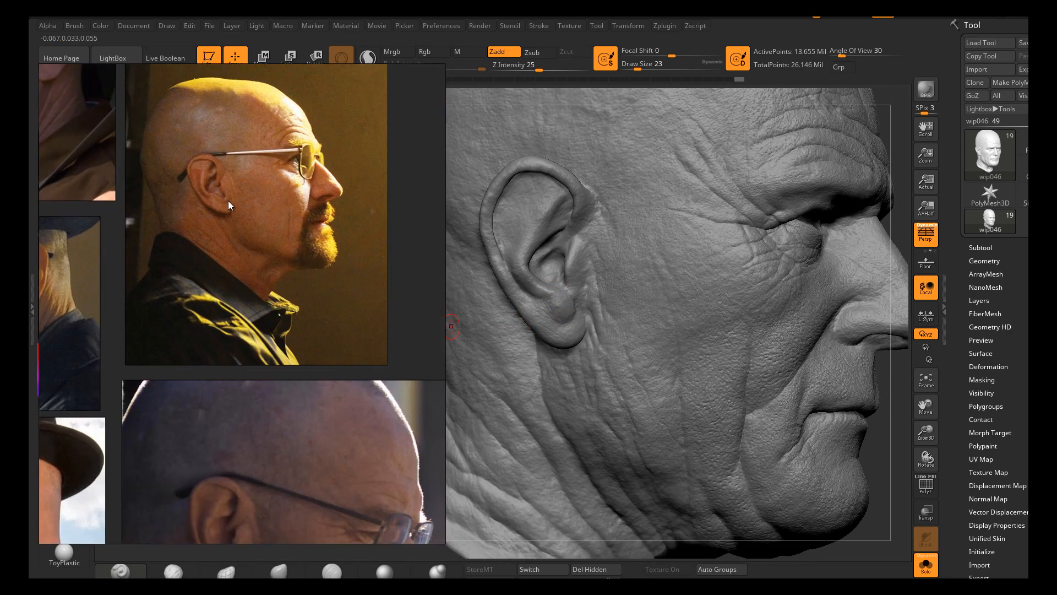
pyautogui.moveTo(237, 280); pyautogui.dragTo(252, 233, button='middle')
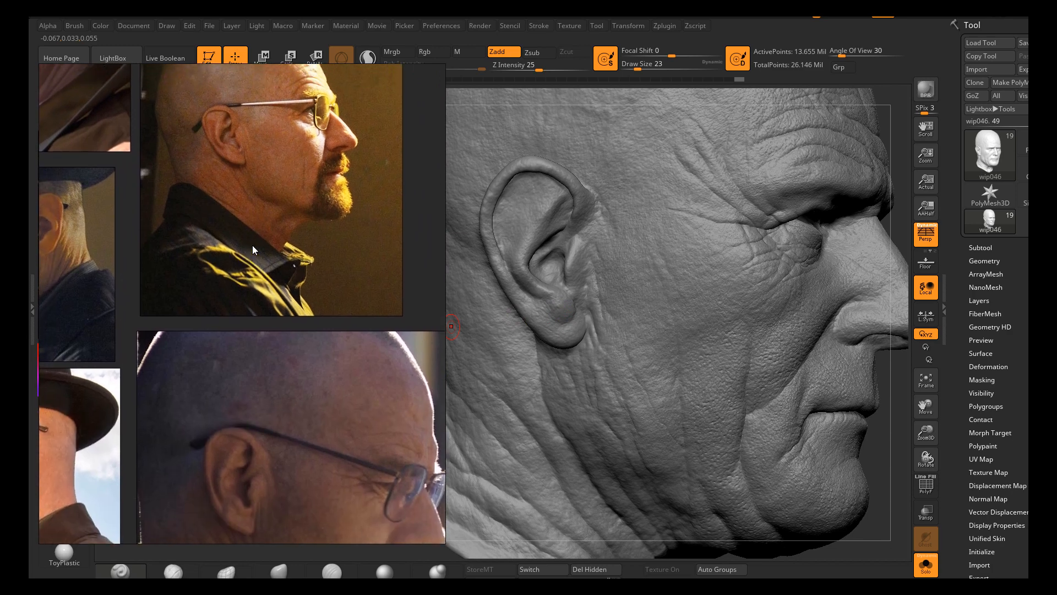
pyautogui.scroll(2, 229, 156)
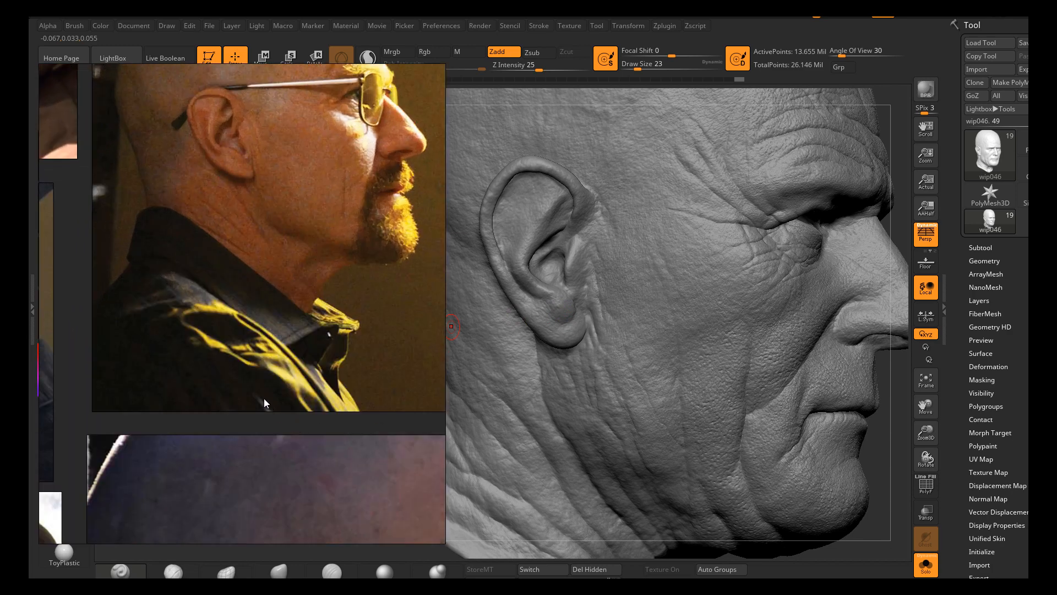
pyautogui.scroll(-2, 264, 401)
pyautogui.moveTo(279, 429); pyautogui.dragTo(289, 335, button='middle')
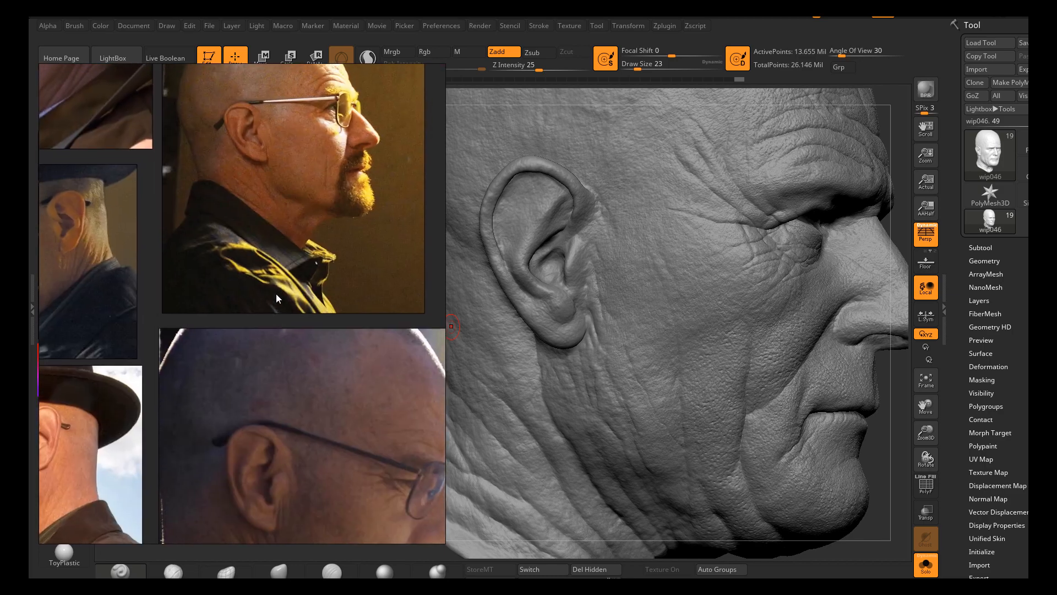
# Examine the sculpt's ear and jaw from the side against both profile photos, ending close on the ear
pyautogui.moveTo(787, 313); pyautogui.dragTo(753, 369, button='right')
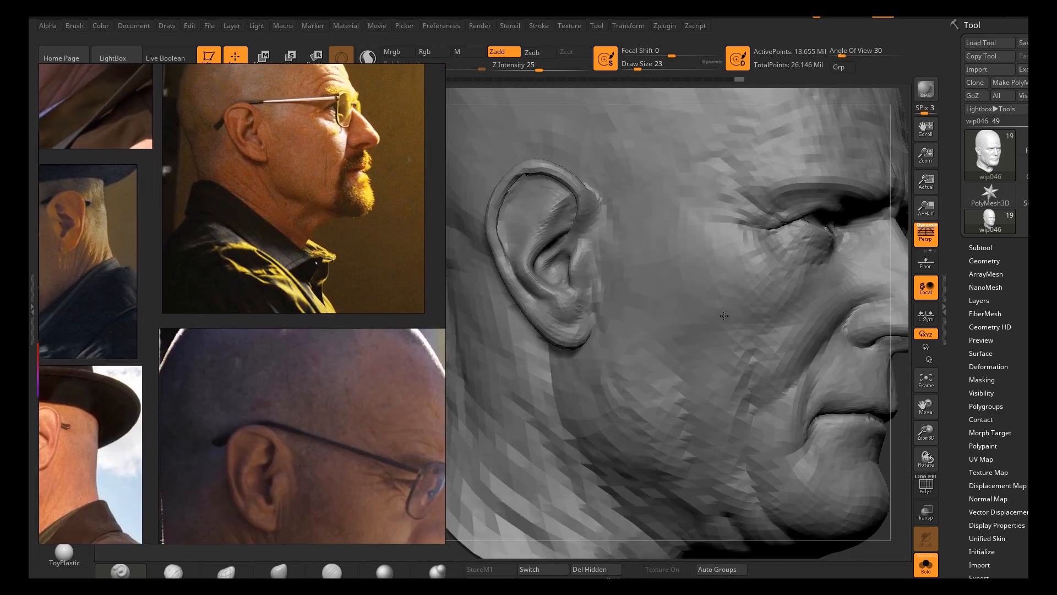
pyautogui.moveTo(593, 424); pyautogui.dragTo(652, 376, button='right')
pyautogui.moveTo(856, 443); pyautogui.dragTo(895, 438, button='right')
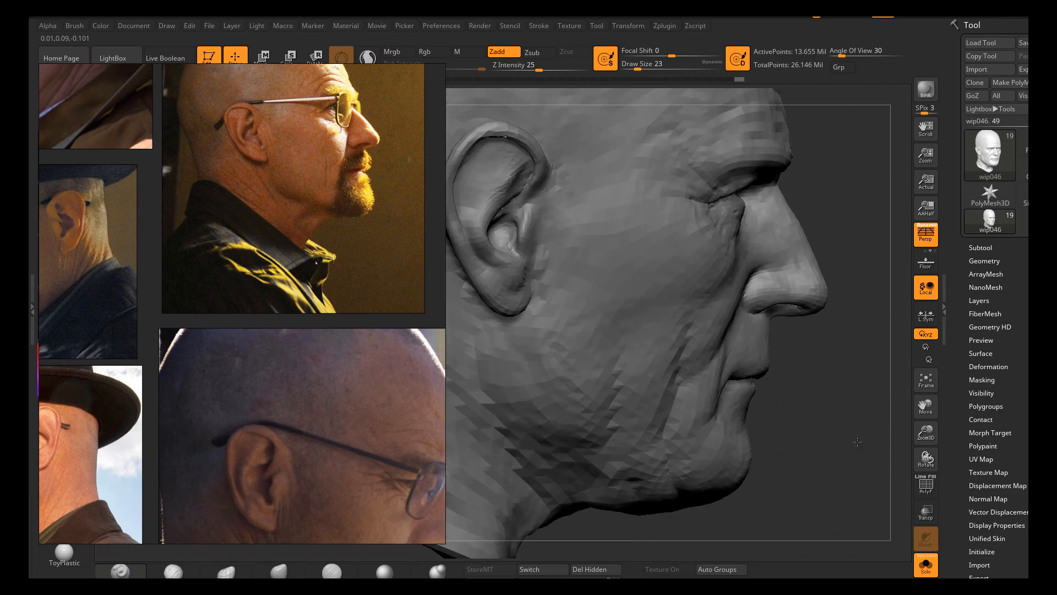
pyautogui.moveTo(619, 366); pyautogui.dragTo(585, 374, button='right')
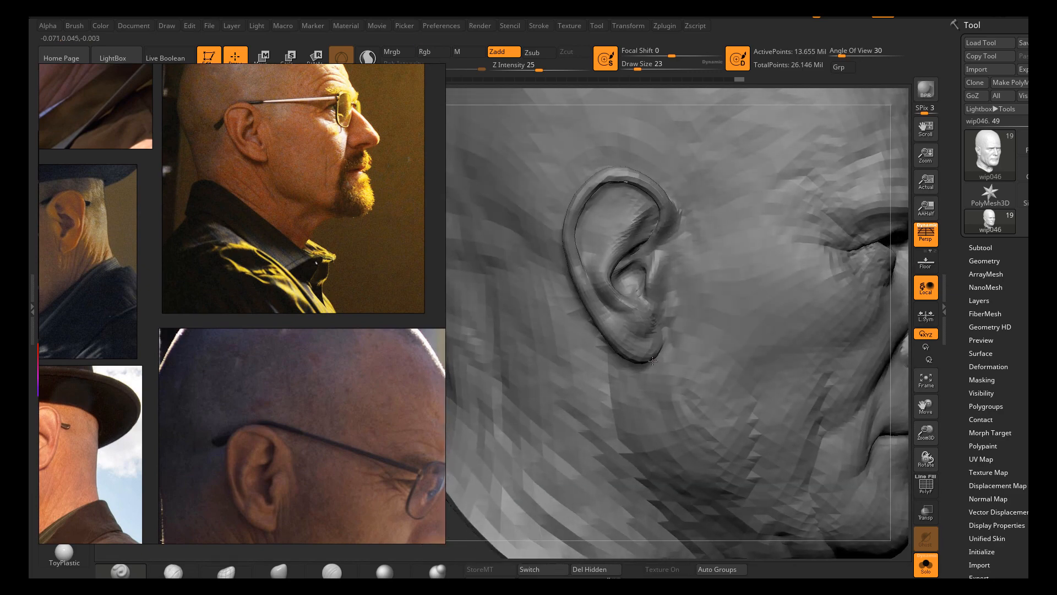
# Switch the sculpting brush, drop the head three subdivision levels and set the draw size to 12 for work on the earlobe
pyautogui.click(279, 571)
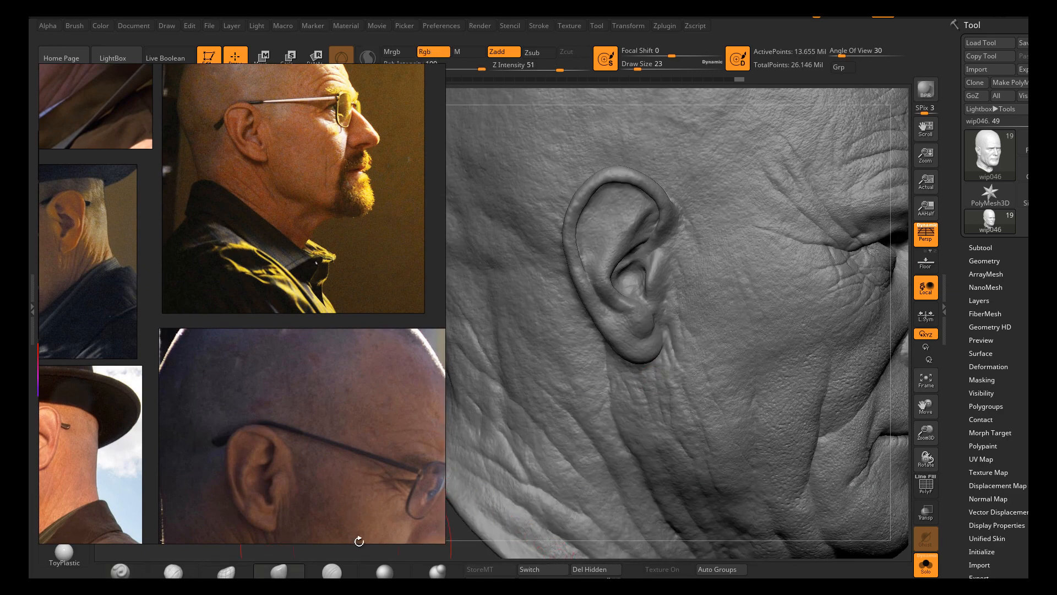
pyautogui.moveTo(711, 330); pyautogui.dragTo(673, 329, button='right')
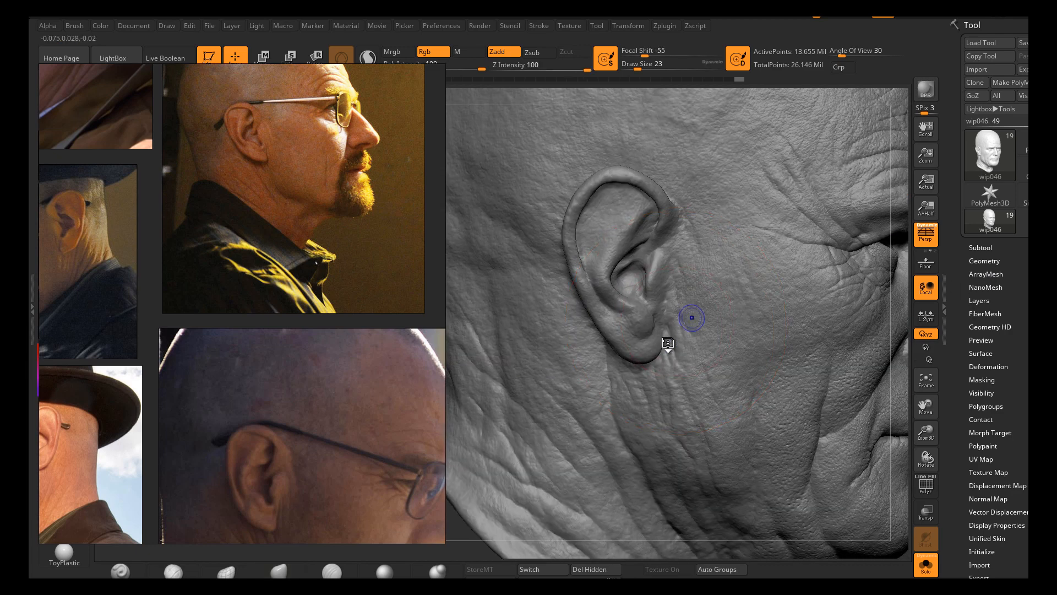
pyautogui.hotkey('shift', 'd')
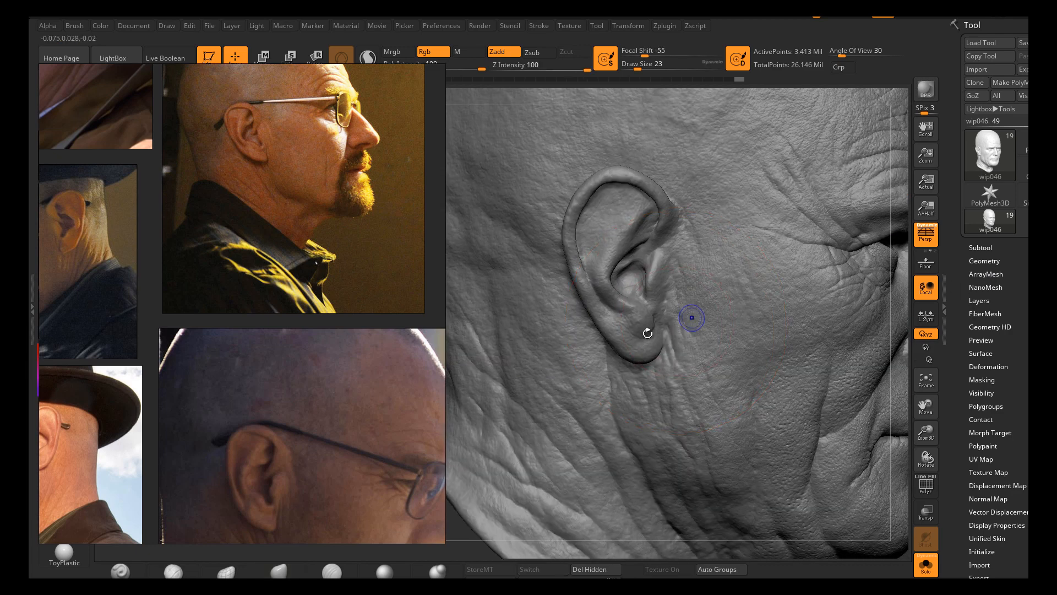
pyautogui.hotkey('shift', 'd')
pyautogui.hotkey('shift', 'd')
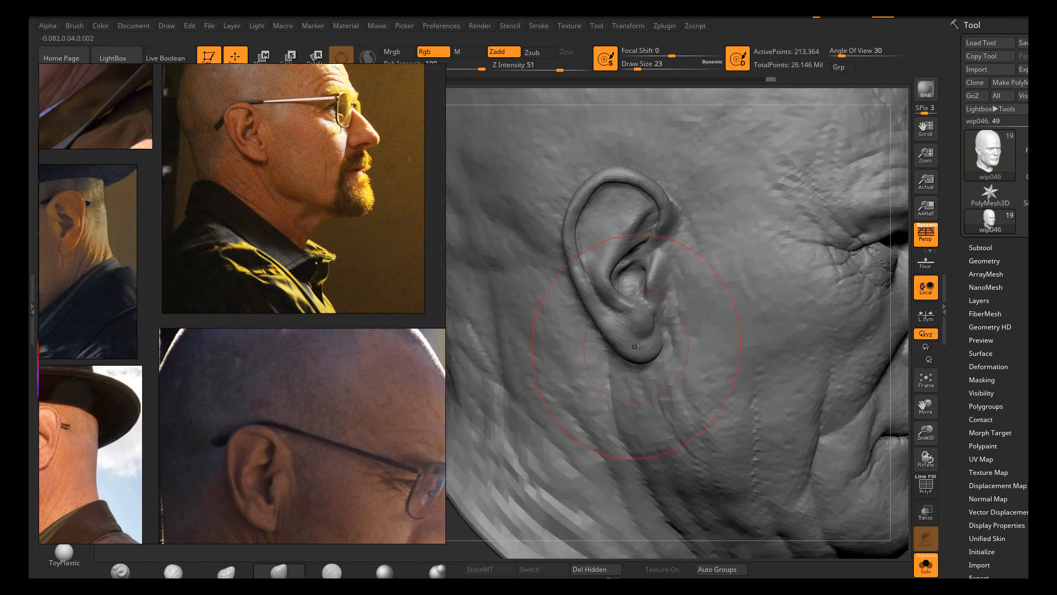
pyautogui.press('s')
pyautogui.moveTo(641, 348); pyautogui.dragTo(638, 347)
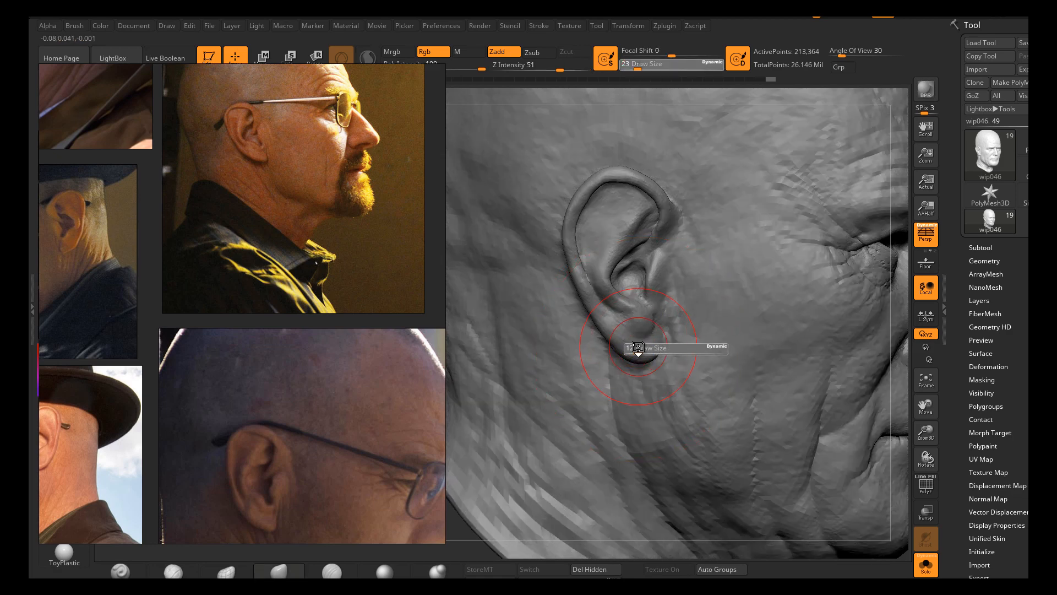
pyautogui.moveTo(638, 347)
pyautogui.keyDown('alt'); pyautogui.mouseDown(button='right')
pyautogui.moveTo(652, 316)
pyautogui.moveTo(646, 330)
pyautogui.mouseUp(button='right'); pyautogui.keyUp('alt')
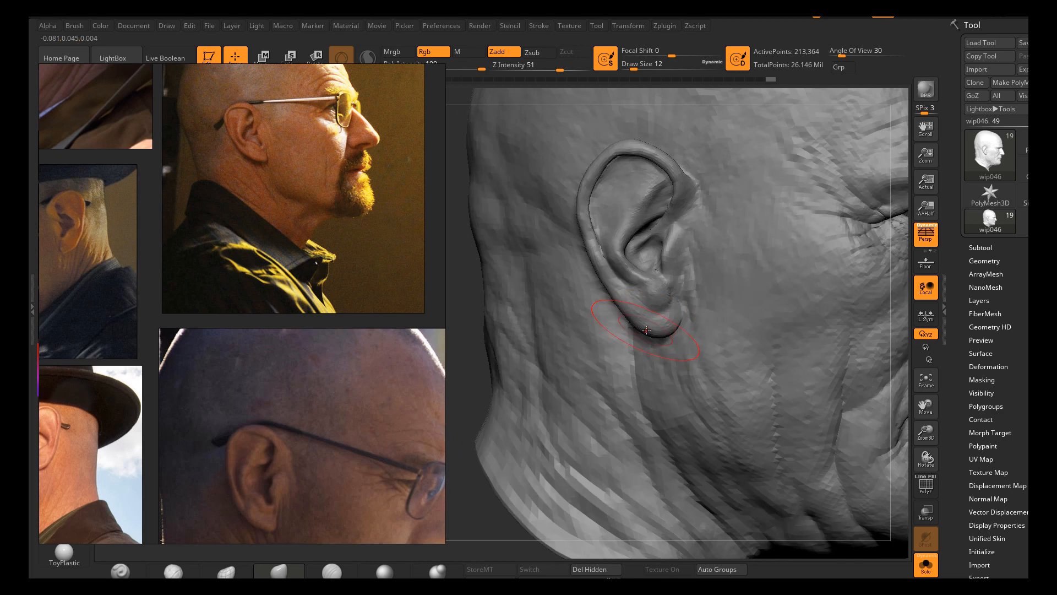
# Lower the head one more subdivision level and pull the earlobe's lower front edge into a longer shape with draw size 6
pyautogui.press('s')
pyautogui.moveTo(645, 332); pyautogui.dragTo(643, 332)
pyautogui.hotkey('shift', 'd')
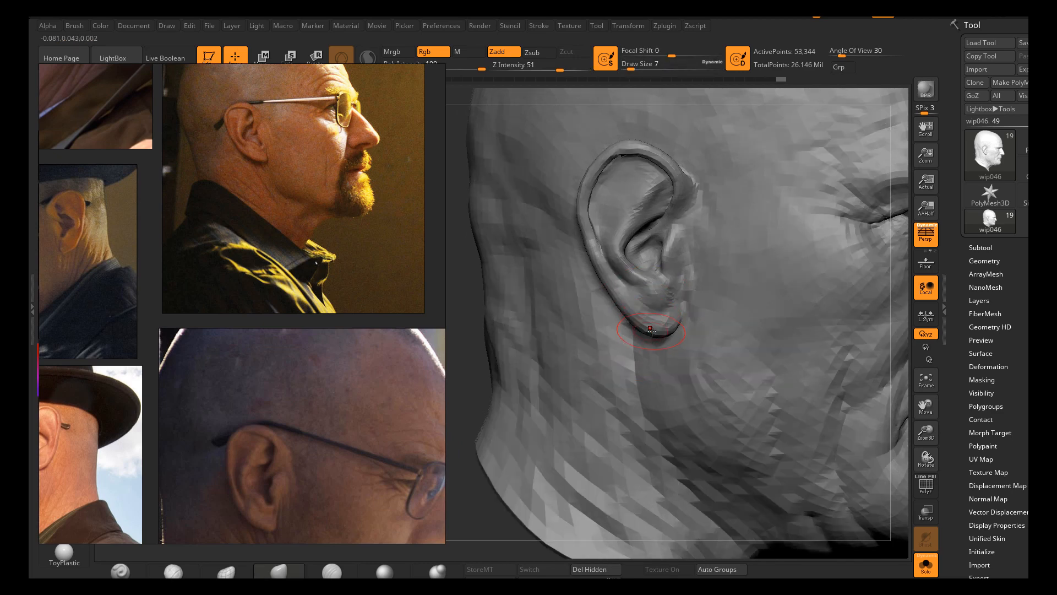
pyautogui.press('s')
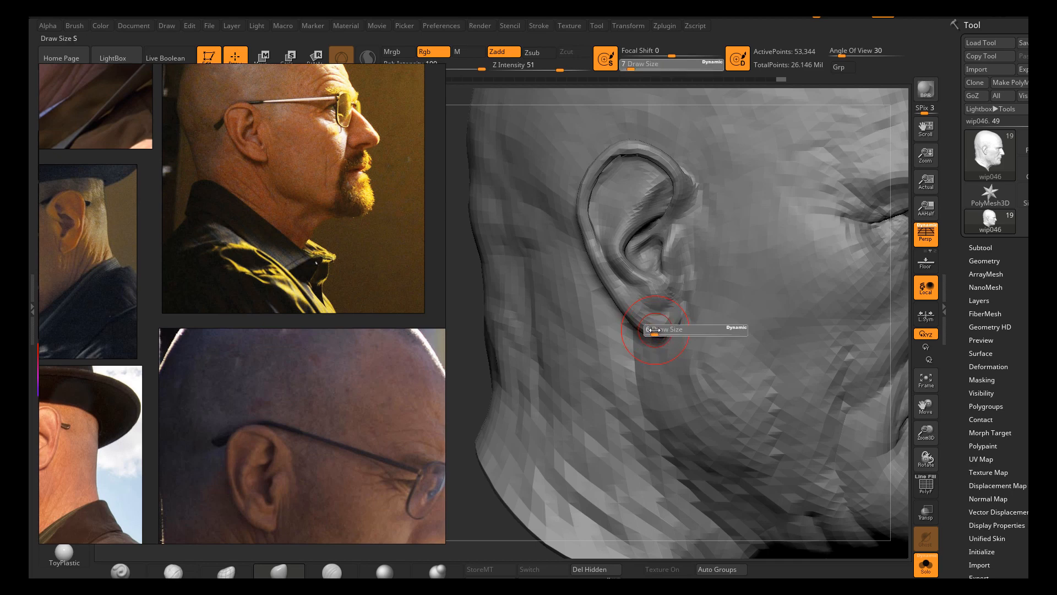
pyautogui.moveTo(655, 329); pyautogui.dragTo(667, 332)
pyautogui.press('s')
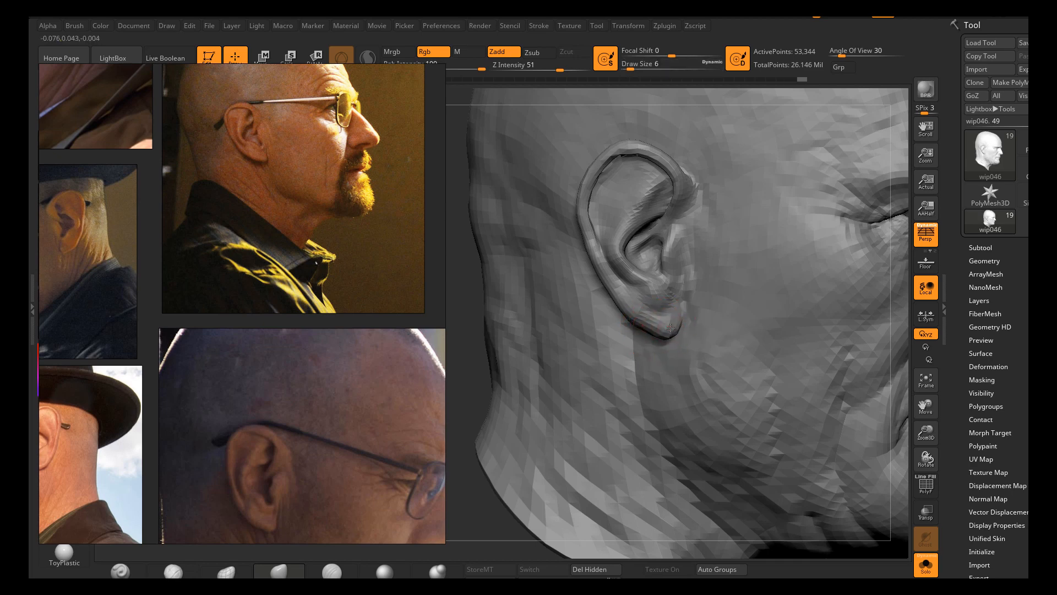
# Raise the head one subdivision level and refine the earlobe's lower contour with draw size 4
pyautogui.hotkey('ctrl', 'd')
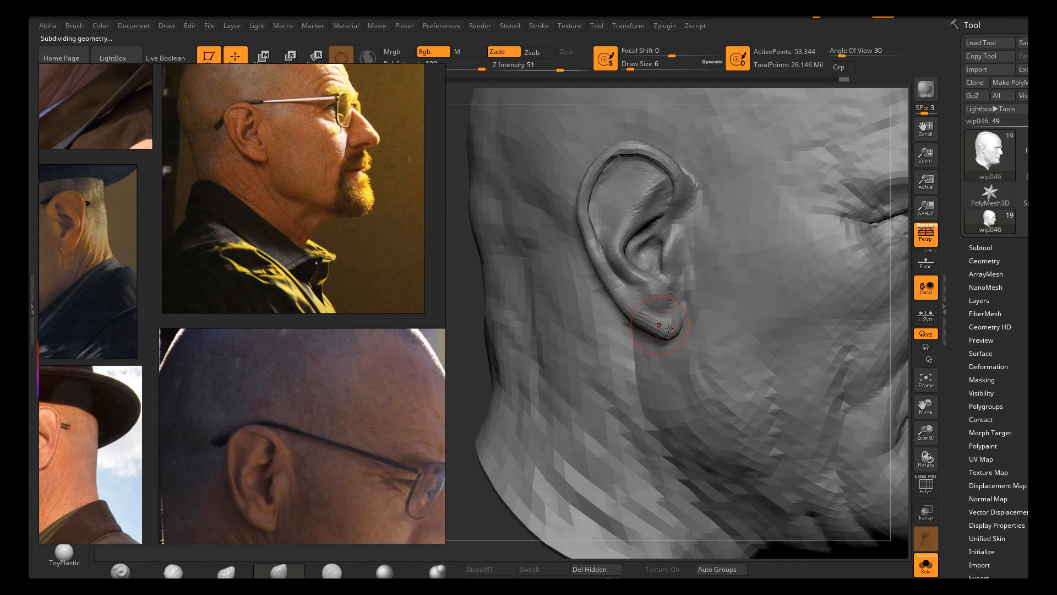
pyautogui.keyDown('alt'); pyautogui.moveTo(660, 315); pyautogui.dragTo(660, 345, button='right'); pyautogui.keyUp('alt')
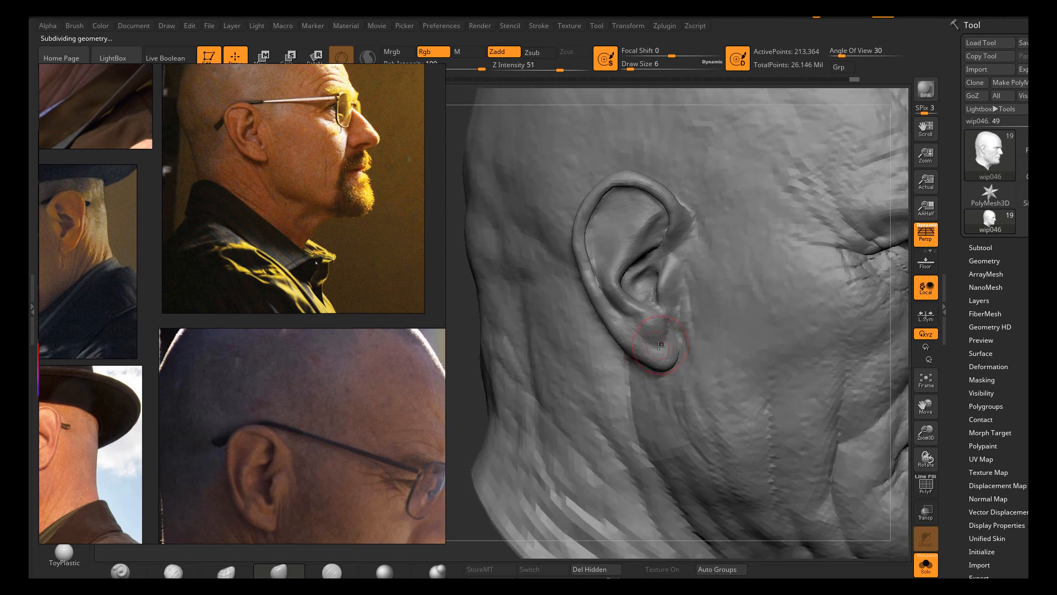
pyautogui.moveTo(610, 371)
pyautogui.mouseDown(button='right')
pyautogui.moveTo(829, 379)
pyautogui.moveTo(731, 351)
pyautogui.moveTo(574, 351)
pyautogui.moveTo(703, 373)
pyautogui.moveTo(604, 357)
pyautogui.mouseUp(button='right')
pyautogui.press('s')
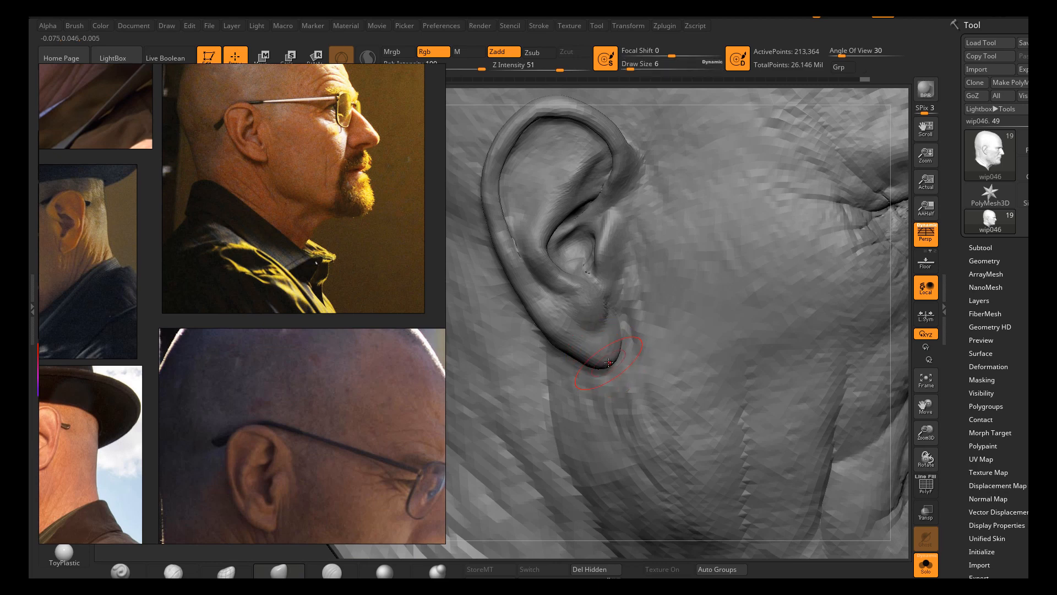
pyautogui.press('s')
pyautogui.press('Return')
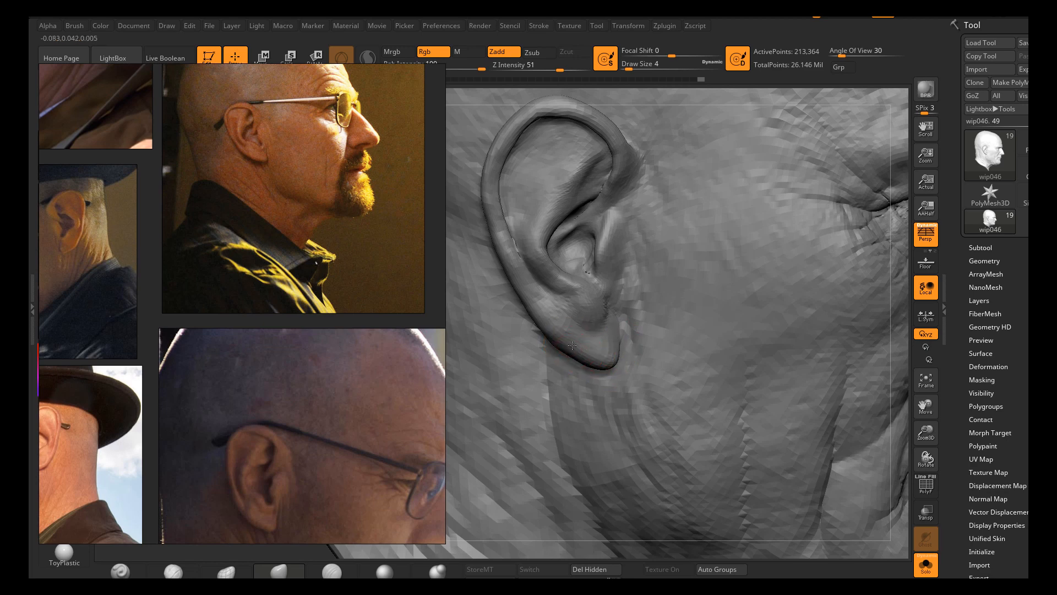
pyautogui.moveTo(572, 345); pyautogui.dragTo(579, 333)
pyautogui.keyDown('alt'); pyautogui.moveTo(565, 312); pyautogui.dragTo(589, 337, button='right'); pyautogui.keyUp('alt')
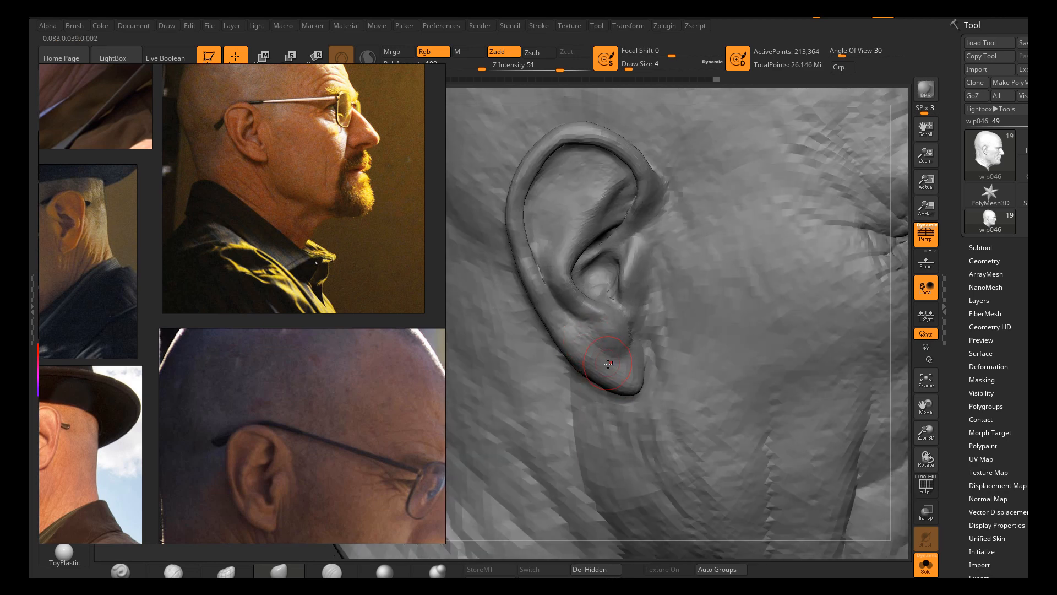
# Raise the head to the 3.413-million-point level and reduce the draw size to 1 close to the helix's inner fold
pyautogui.hotkey('ctrl', 'd')
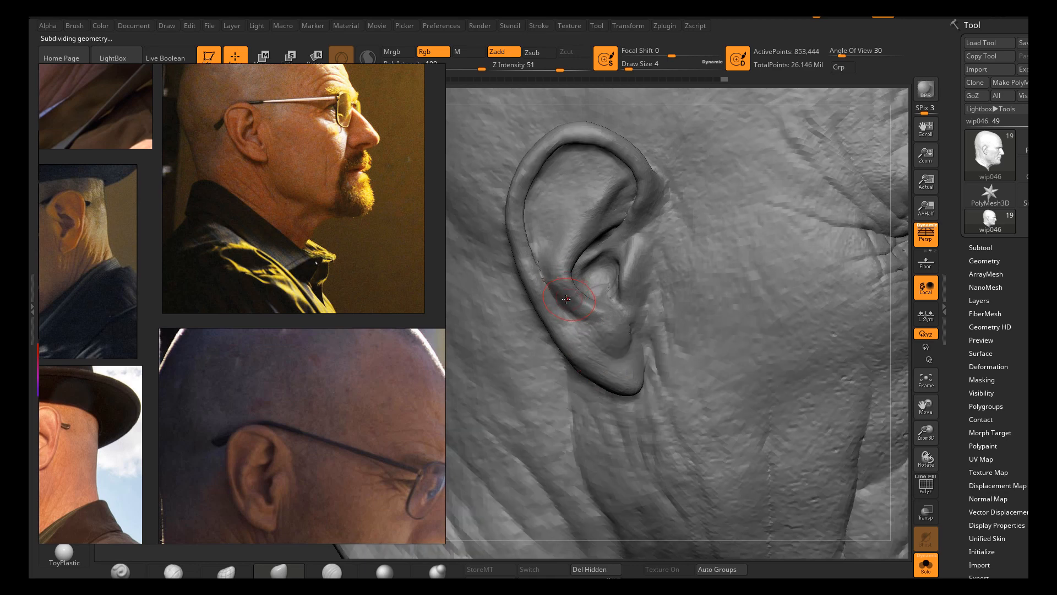
pyautogui.moveTo(541, 281)
pyautogui.mouseDown(button='right')
pyautogui.moveTo(545, 321)
pyautogui.moveTo(559, 322)
pyautogui.mouseUp(button='right')
pyautogui.press('s')
pyautogui.moveTo(553, 318); pyautogui.dragTo(547, 317)
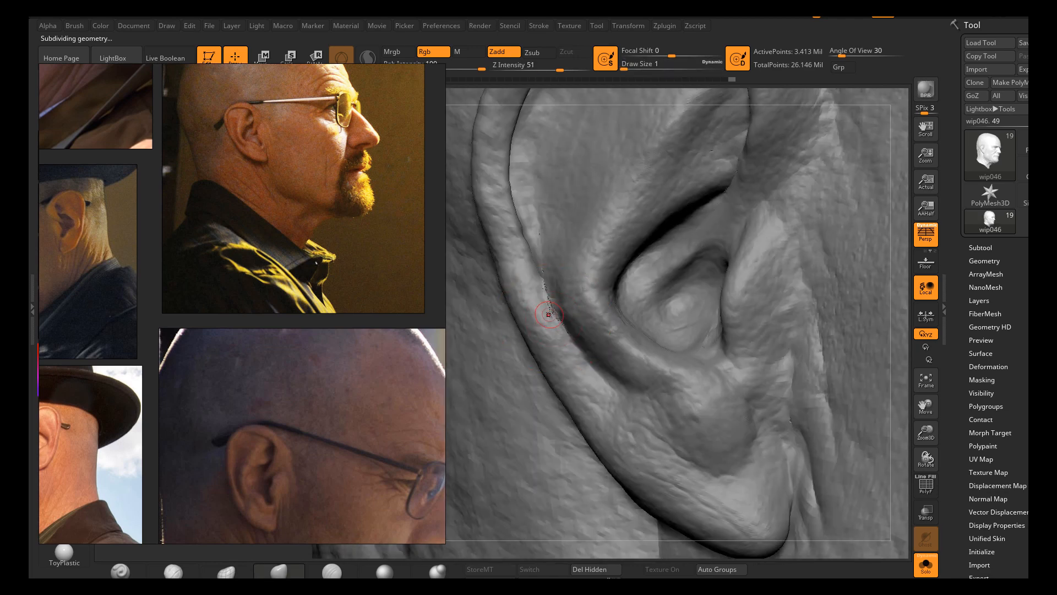
pyautogui.keyDown('ctrl'); pyautogui.moveTo(548, 306); pyautogui.dragTo(556, 330, button='right'); pyautogui.keyUp('ctrl')
pyautogui.press('s')
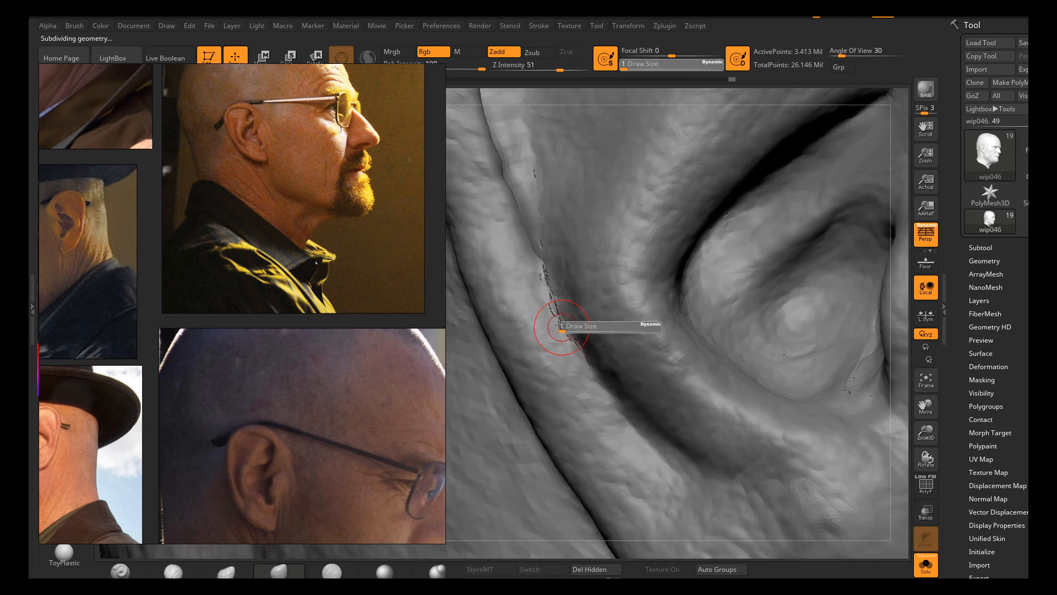
pyautogui.press('s')
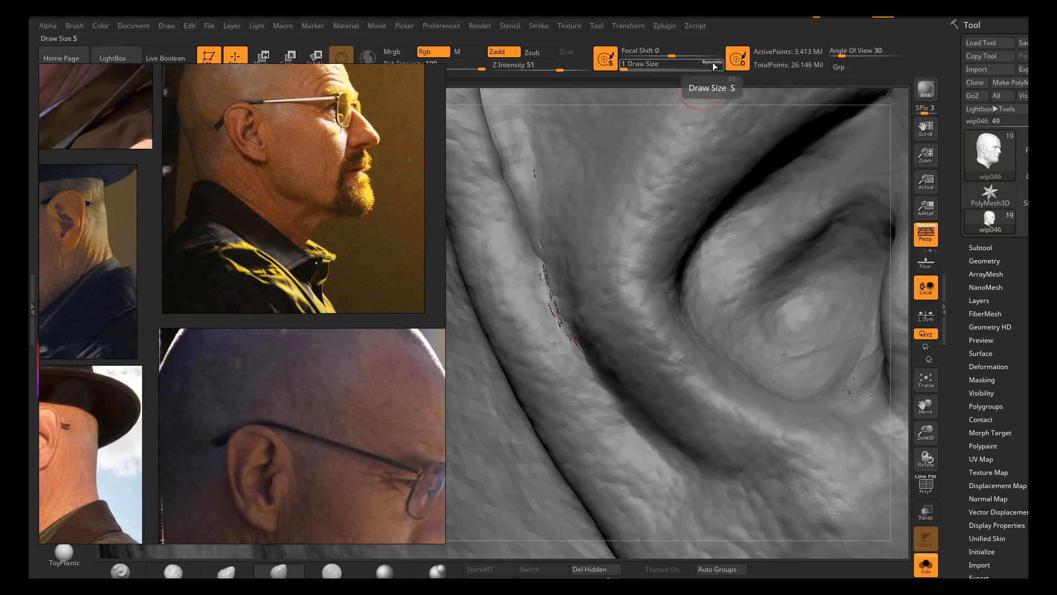
# Turn off dynamic brush sizing, set the draw size to 20 and smooth the jagged crease along the helix's inner fold
pyautogui.click(715, 68)
pyautogui.press('s')
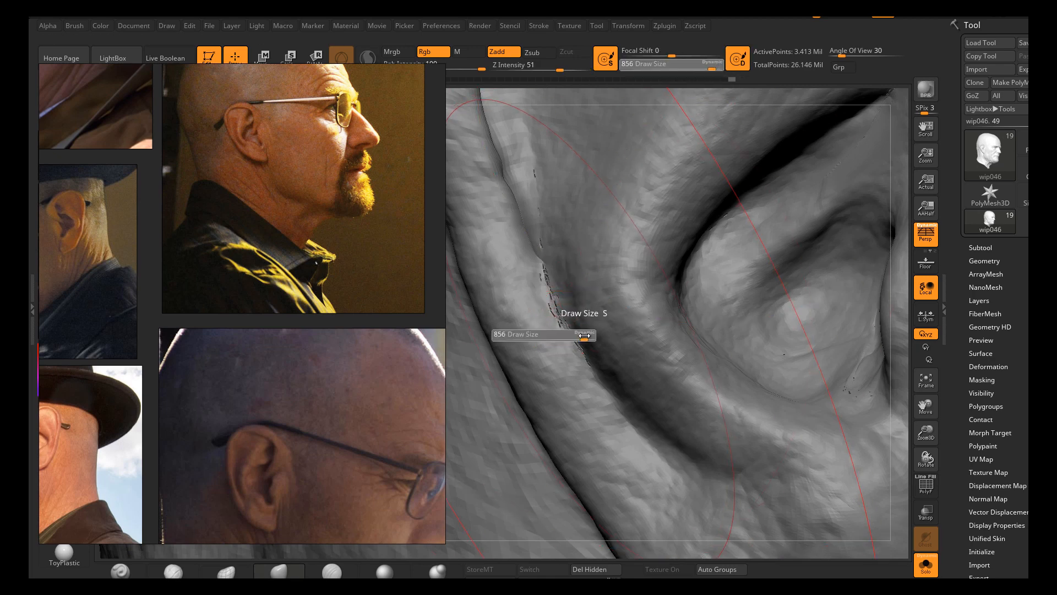
pyautogui.moveTo(559, 325); pyautogui.dragTo(510, 315)
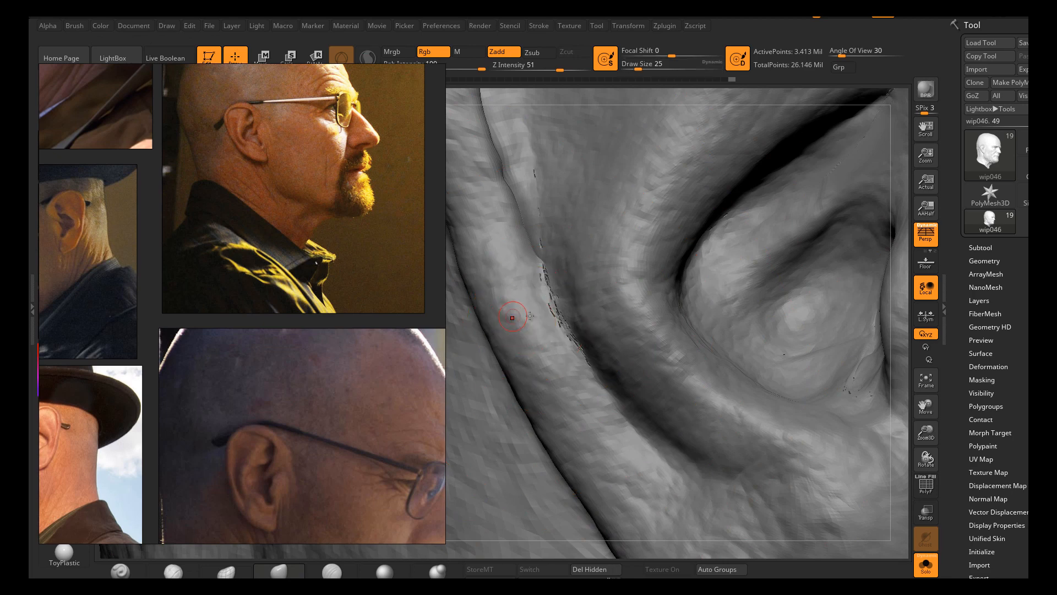
pyautogui.press('s')
pyautogui.click(562, 323)
pyautogui.press('shift')
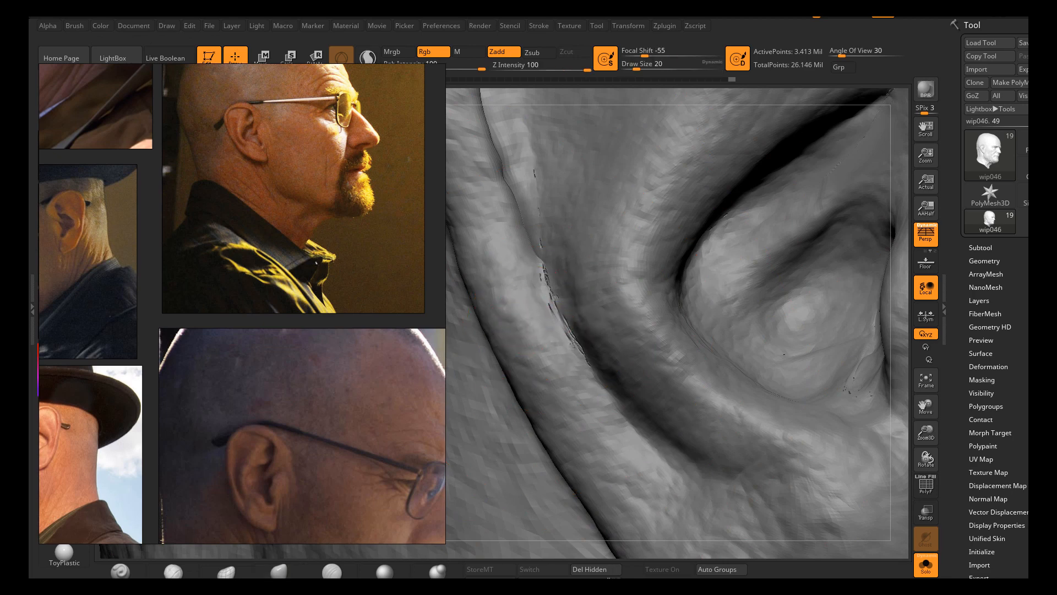
pyautogui.moveTo(573, 344)
pyautogui.keyDown('shift'); pyautogui.mouseDown()
pyautogui.moveTo(586, 360)
pyautogui.moveTo(551, 278)
pyautogui.moveTo(535, 186)
pyautogui.moveTo(553, 307)
pyautogui.mouseUp(); pyautogui.keyUp('shift')
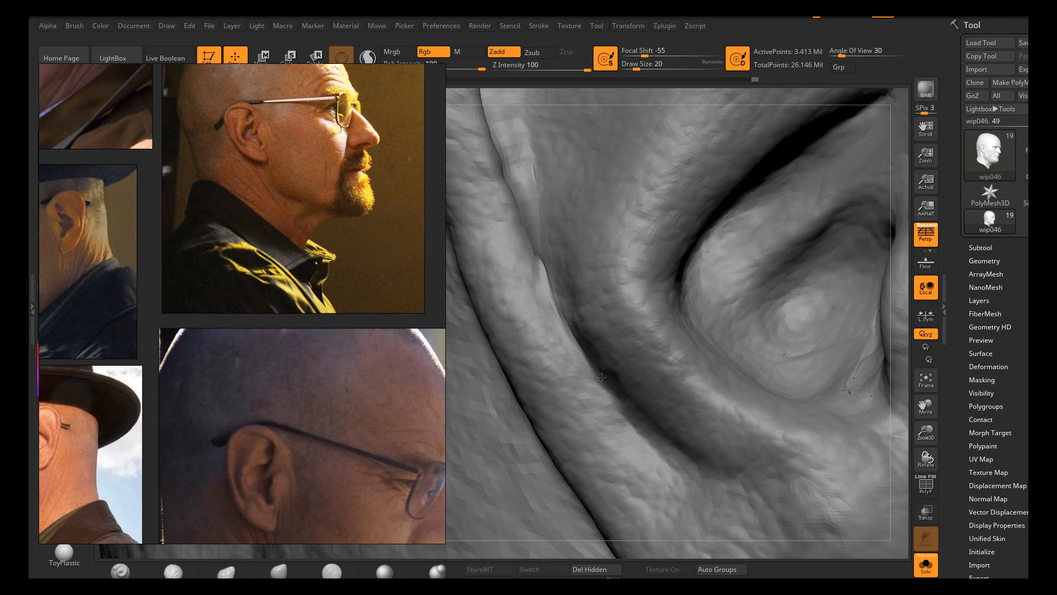
# Smooth the creases and jagged artefacts inside the ear's concha, around the ear canal and behind the tragus
pyautogui.keyDown('alt'); pyautogui.moveTo(826, 353); pyautogui.dragTo(661, 368, button='right'); pyautogui.keyUp('alt')
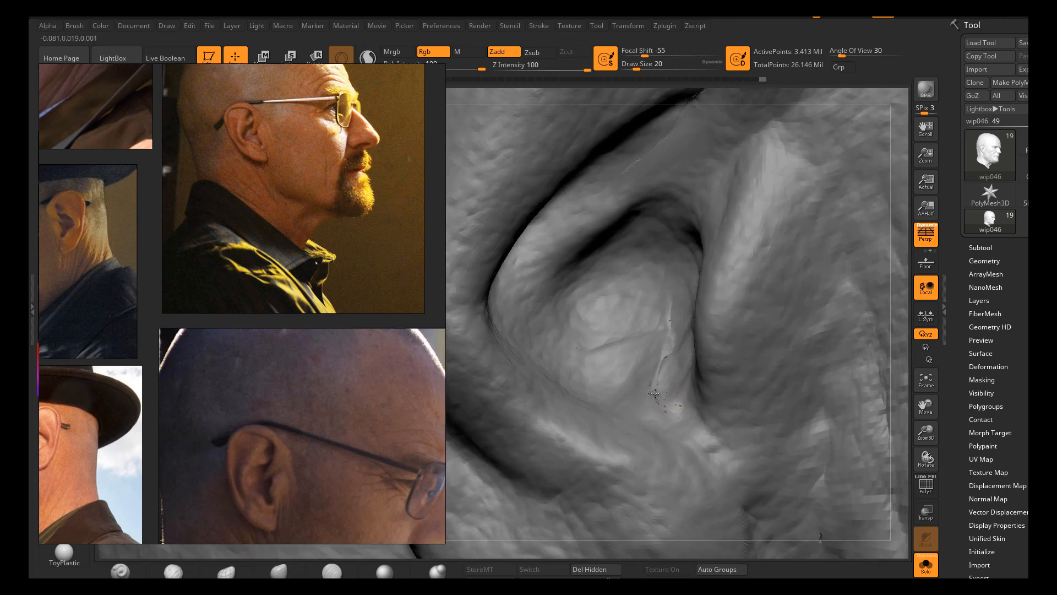
pyautogui.keyDown('shift'); pyautogui.moveTo(654, 393); pyautogui.dragTo(668, 409); pyautogui.keyUp('shift')
pyautogui.keyDown('shift'); pyautogui.moveTo(673, 392); pyautogui.dragTo(669, 412); pyautogui.keyUp('shift')
pyautogui.keyDown('shift'); pyautogui.moveTo(585, 349); pyautogui.dragTo(601, 347); pyautogui.keyUp('shift')
pyautogui.keyDown('shift'); pyautogui.moveTo(659, 328); pyautogui.dragTo(666, 327); pyautogui.keyUp('shift')
pyautogui.moveTo(651, 385)
pyautogui.keyDown('ctrl'); pyautogui.mouseDown(button='right')
pyautogui.moveTo(600, 322)
pyautogui.moveTo(633, 352)
pyautogui.mouseUp(button='right'); pyautogui.keyUp('ctrl')
pyautogui.keyDown('shift'); pyautogui.moveTo(681, 351); pyautogui.dragTo(684, 341); pyautogui.keyUp('shift')
pyautogui.moveTo(652, 375)
pyautogui.keyDown('ctrl'); pyautogui.mouseDown(button='right')
pyautogui.moveTo(628, 345)
pyautogui.moveTo(637, 378)
pyautogui.mouseUp(button='right'); pyautogui.keyUp('ctrl')
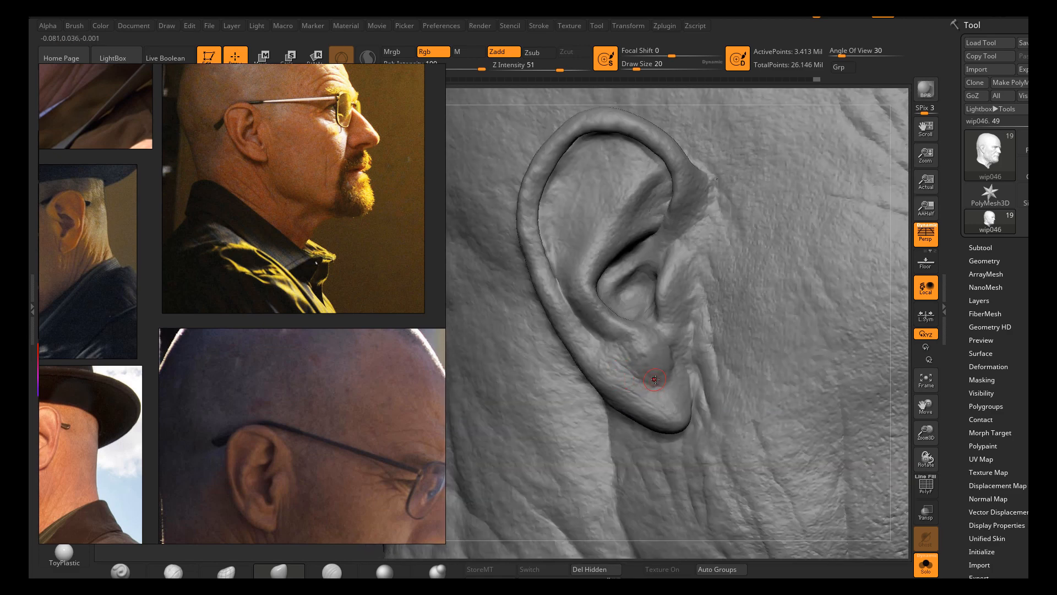
# Check the reshaped ear in profile and from the front, and raise the head to subdivision level 6
pyautogui.moveTo(655, 379)
pyautogui.mouseDown(button='right')
pyautogui.moveTo(663, 356)
pyautogui.moveTo(633, 334)
pyautogui.moveTo(717, 276)
pyautogui.moveTo(748, 330)
pyautogui.mouseUp(button='right')
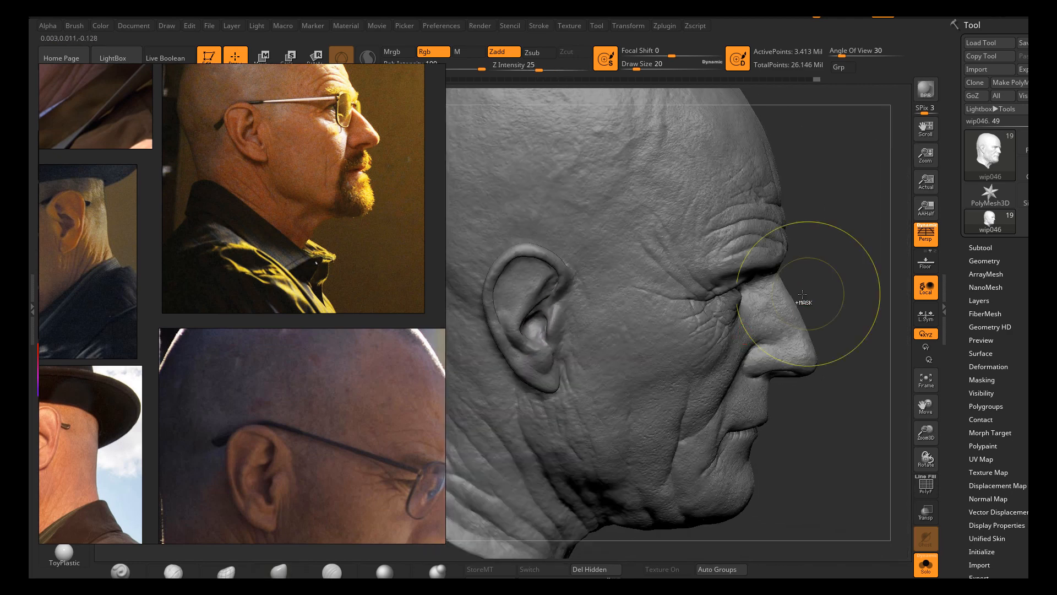
pyautogui.keyDown('ctrl'); pyautogui.moveTo(802, 294); pyautogui.dragTo(677, 323, button='right'); pyautogui.keyUp('ctrl')
pyautogui.moveTo(560, 361); pyautogui.dragTo(532, 355, button='right')
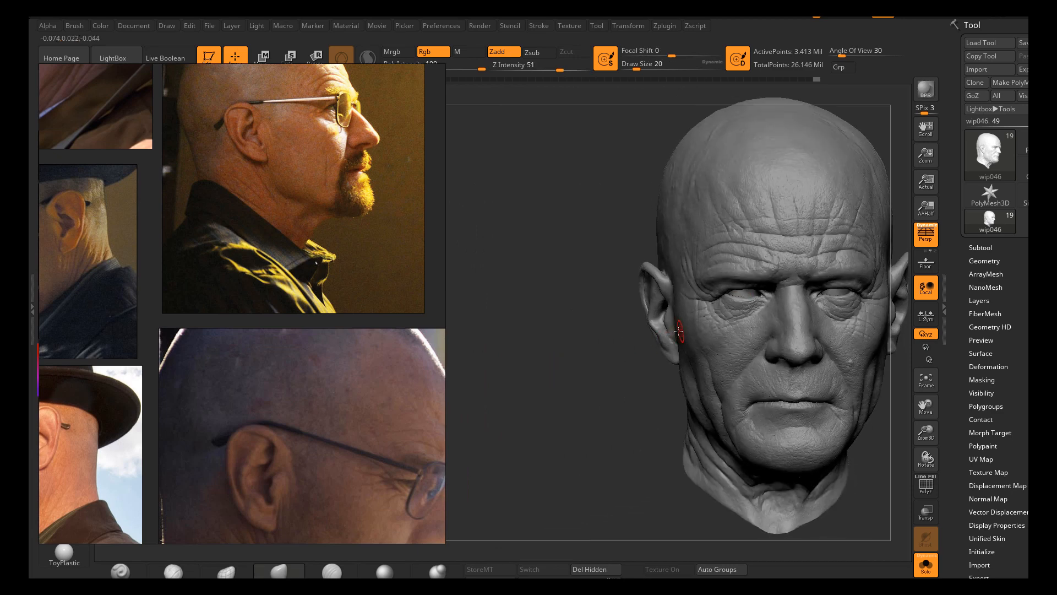
pyautogui.keyDown('alt'); pyautogui.moveTo(687, 332); pyautogui.dragTo(623, 330, button='right'); pyautogui.keyUp('alt')
pyautogui.click(984, 261)
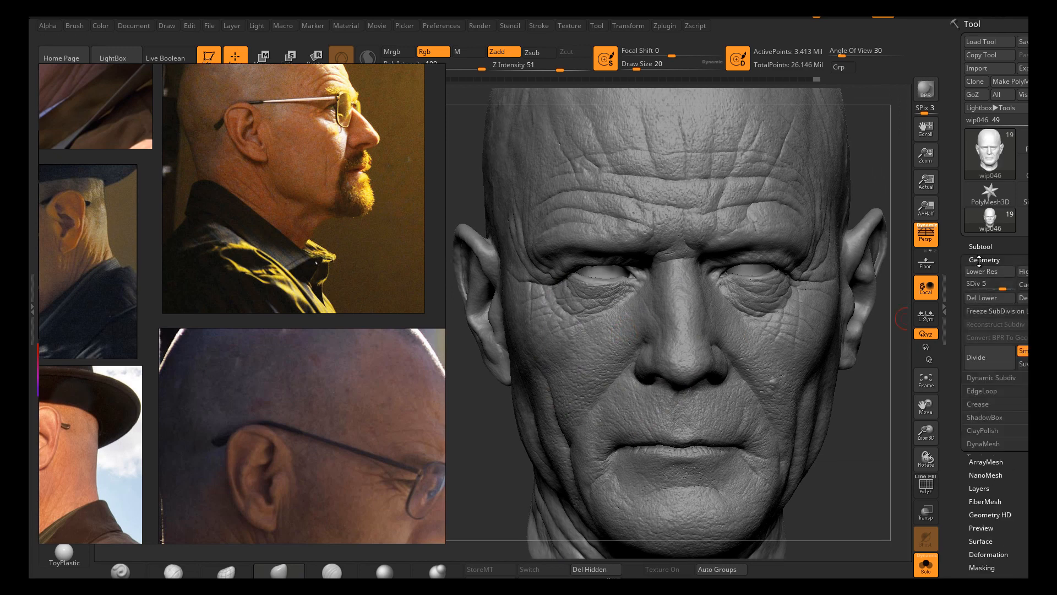
pyautogui.click(989, 356)
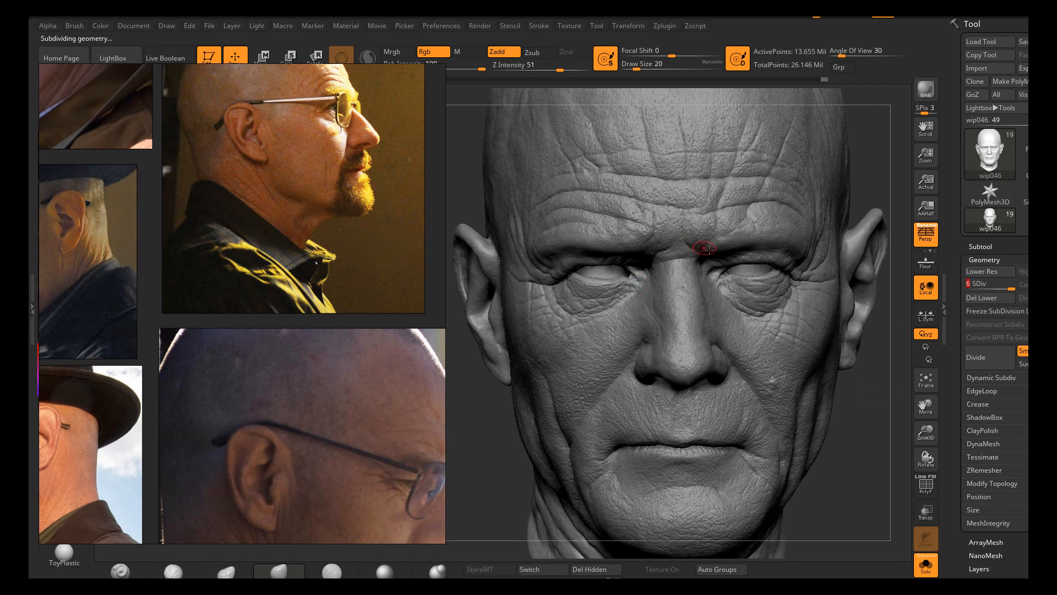
pyautogui.click(984, 259)
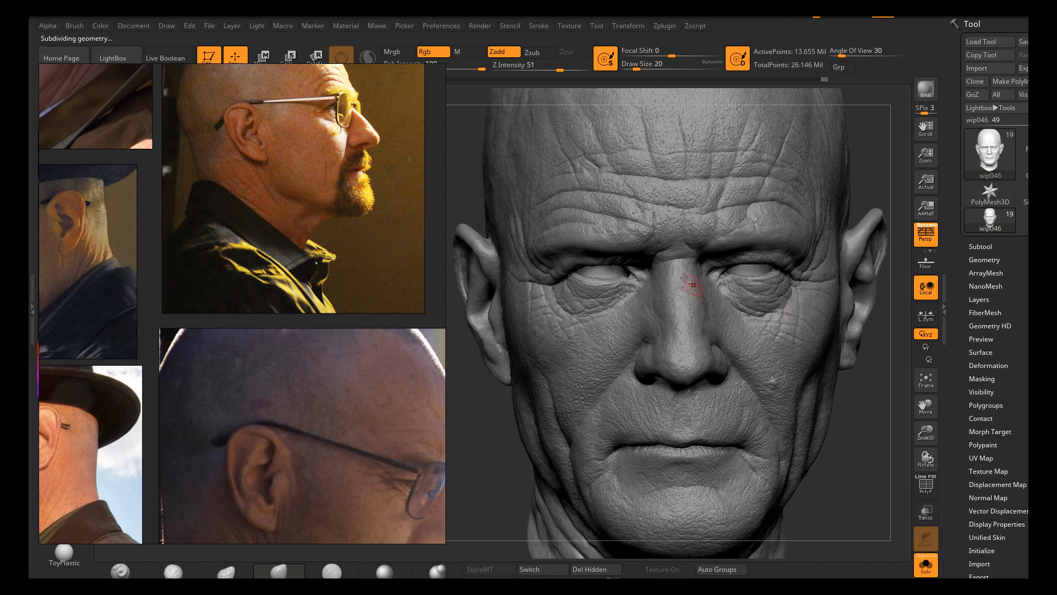
# Turn off Solo to show the glasses, beard and clothing with the head in a close frontal view
pyautogui.keyDown('alt'); pyautogui.moveTo(684, 277); pyautogui.dragTo(674, 324, button='right'); pyautogui.keyUp('alt')
pyautogui.click(925, 567)
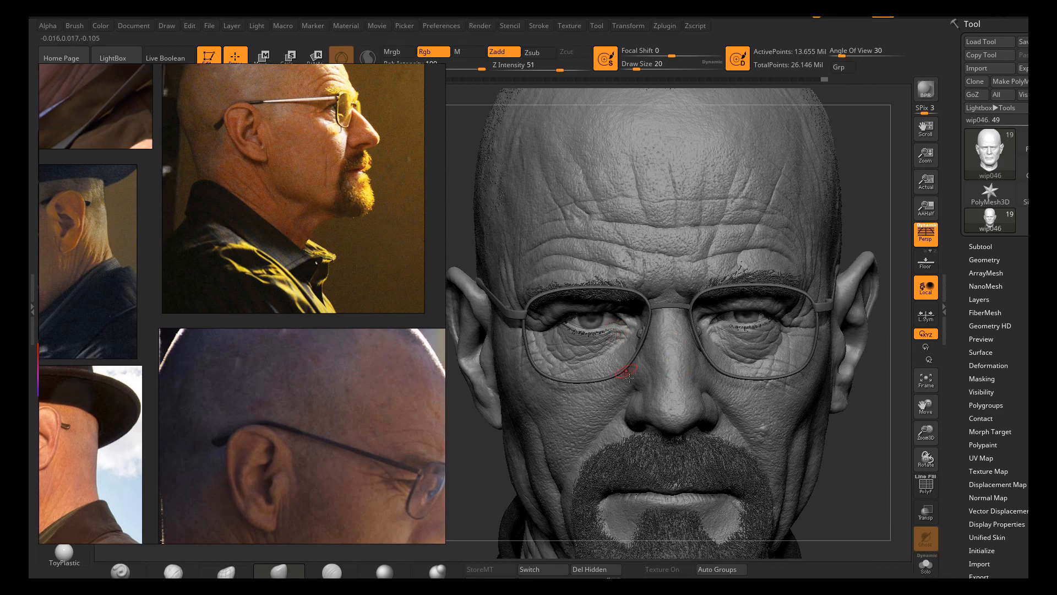
pyautogui.moveTo(629, 374); pyautogui.dragTo(612, 330, button='right')
pyautogui.keyDown('alt'); pyautogui.moveTo(754, 379); pyautogui.dragTo(785, 398, button='right'); pyautogui.keyUp('alt')
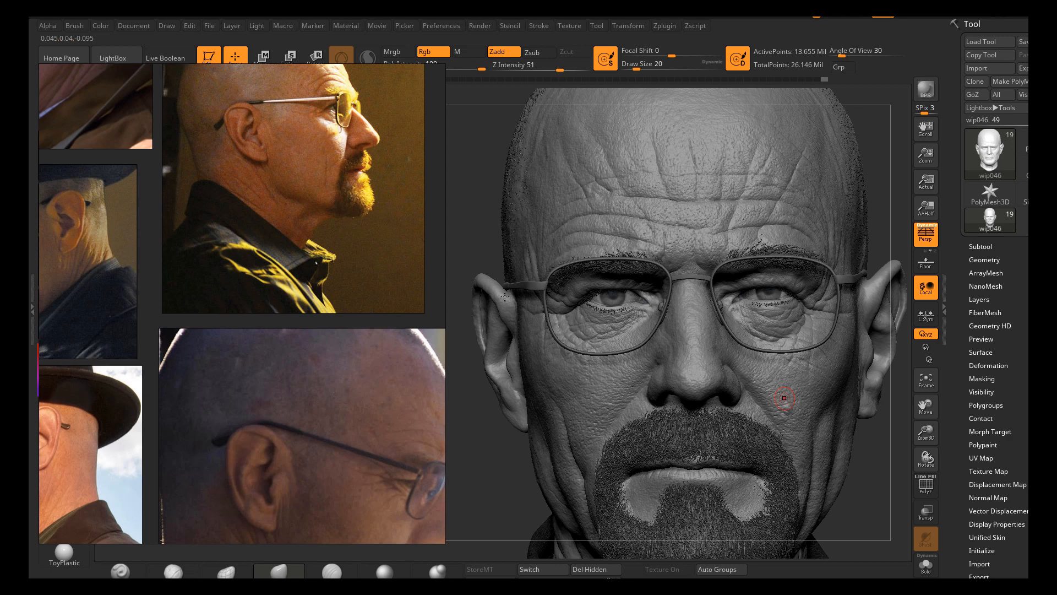
# Browse the reference board around the yellow-lit profile and examine the dark-haired profile photo beside it up close
pyautogui.scroll(-4, 351, 286)
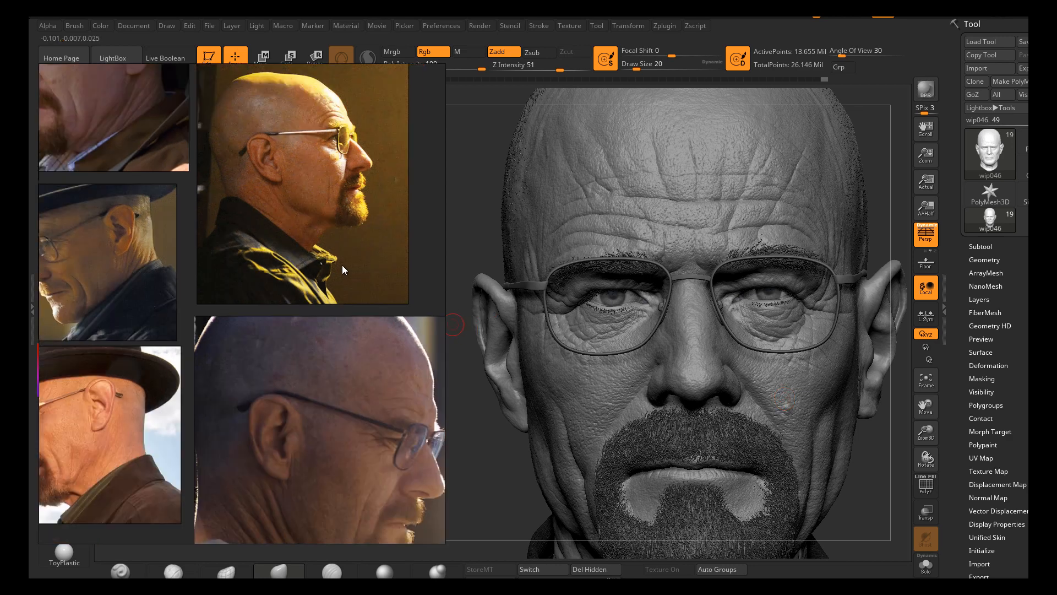
pyautogui.moveTo(253, 218); pyautogui.dragTo(186, 320, button='middle')
pyautogui.scroll(-3, 297, 333)
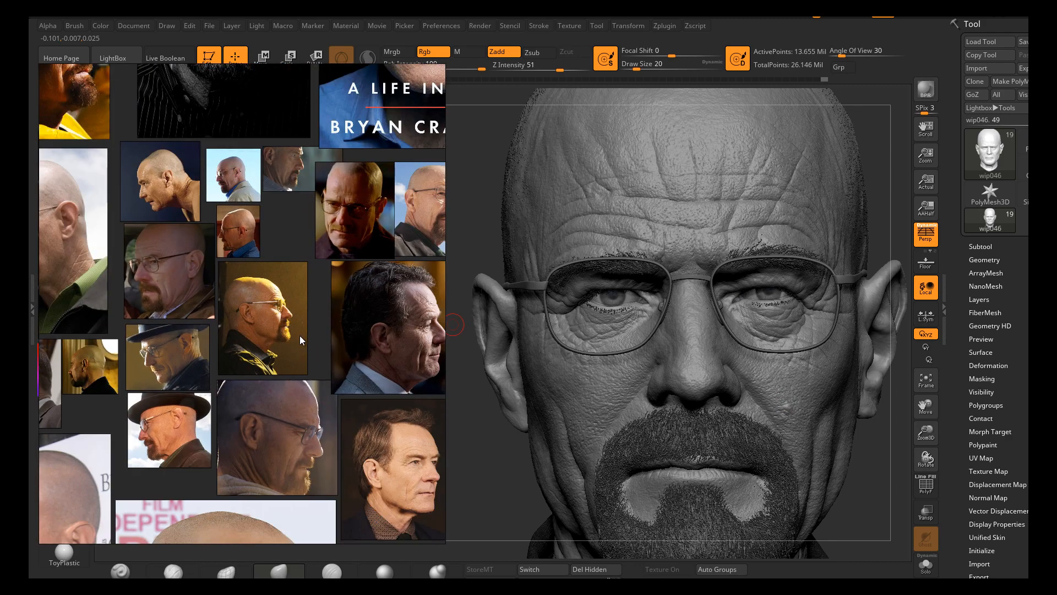
pyautogui.moveTo(338, 351); pyautogui.dragTo(275, 363, button='middle')
pyautogui.scroll(4, 377, 345)
pyautogui.scroll(1, 344, 290)
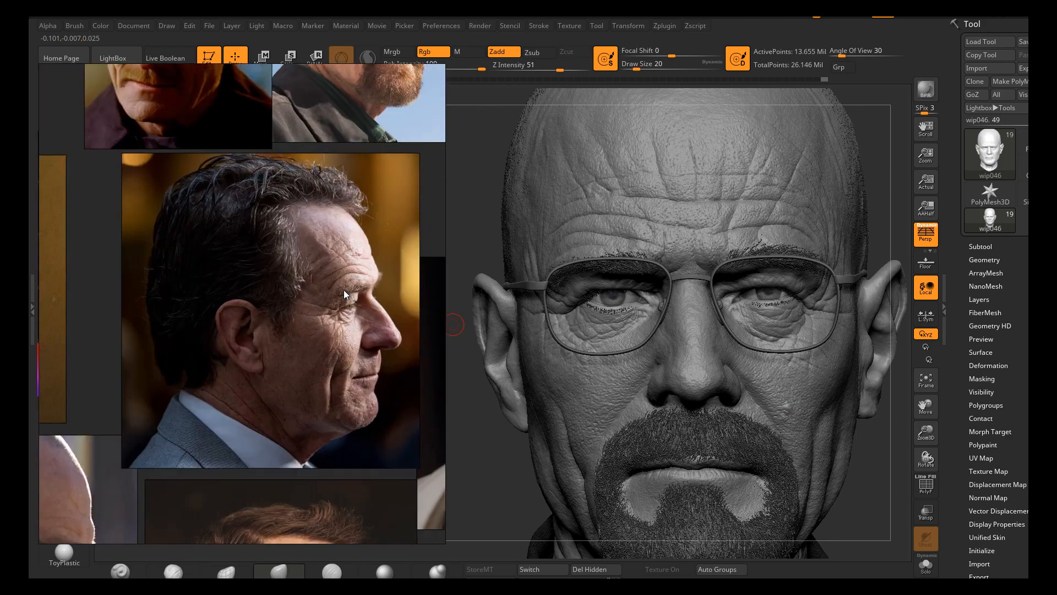
pyautogui.scroll(-5, 341, 351)
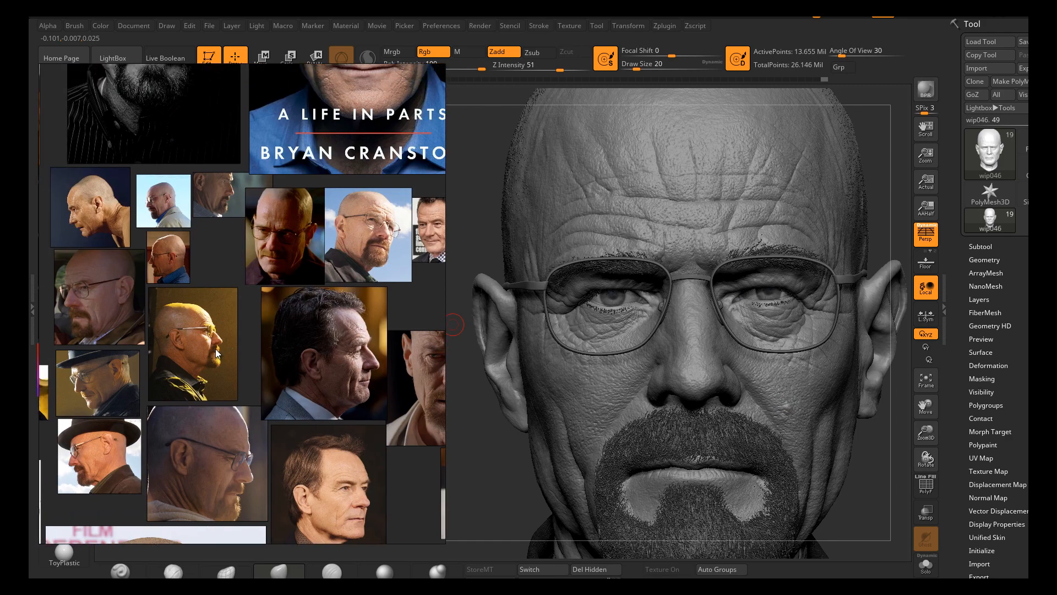
# Examine the yellow-lit profile photo up close, and fit the whole dark-haired profile photo in view
pyautogui.scroll(6, 186, 329)
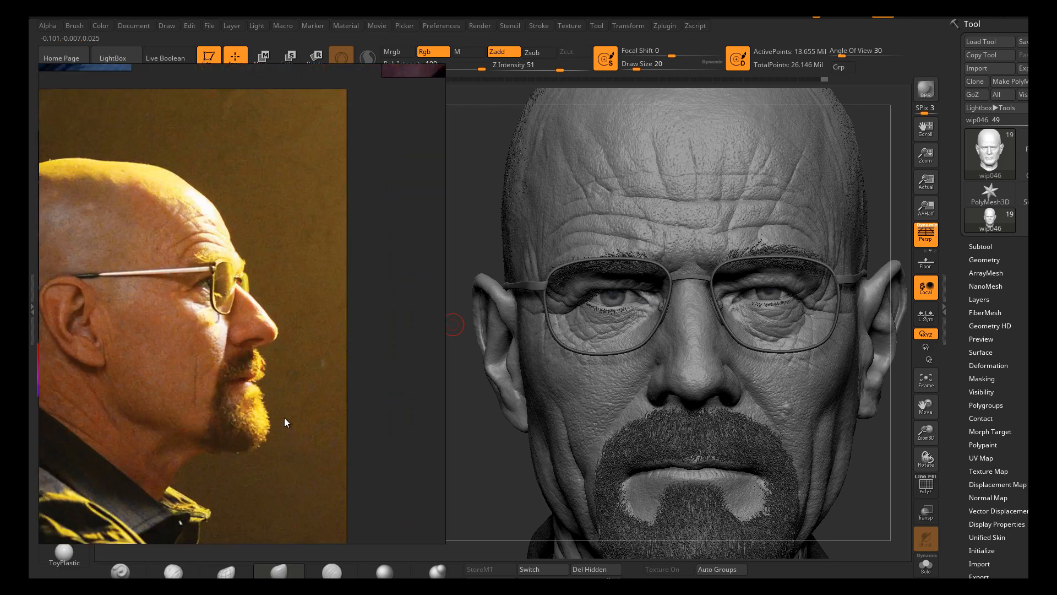
pyautogui.scroll(-4, 242, 392)
pyautogui.scroll(5, 227, 373)
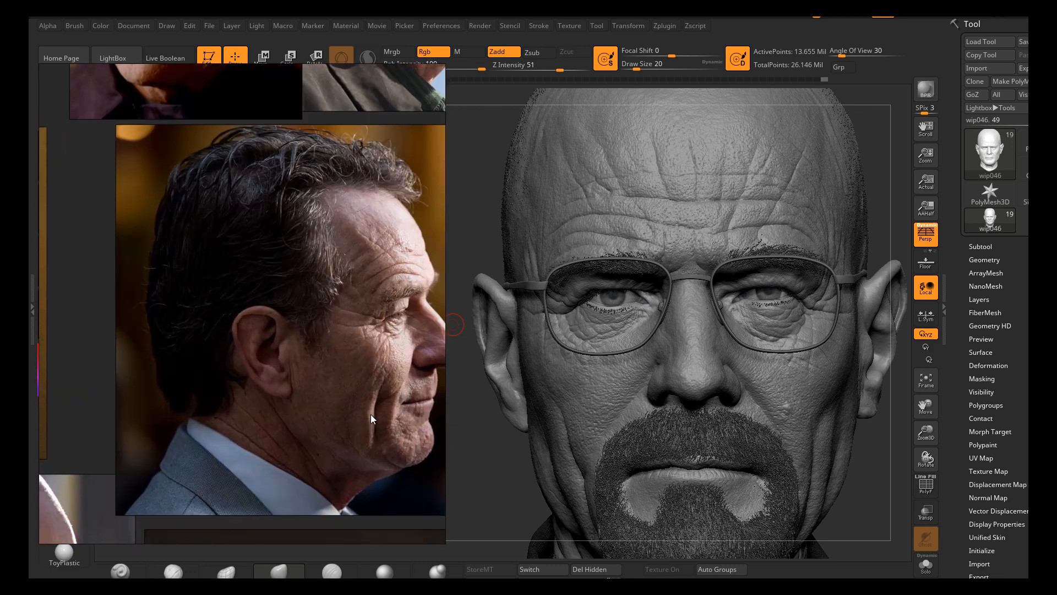
pyautogui.scroll(1, 348, 405)
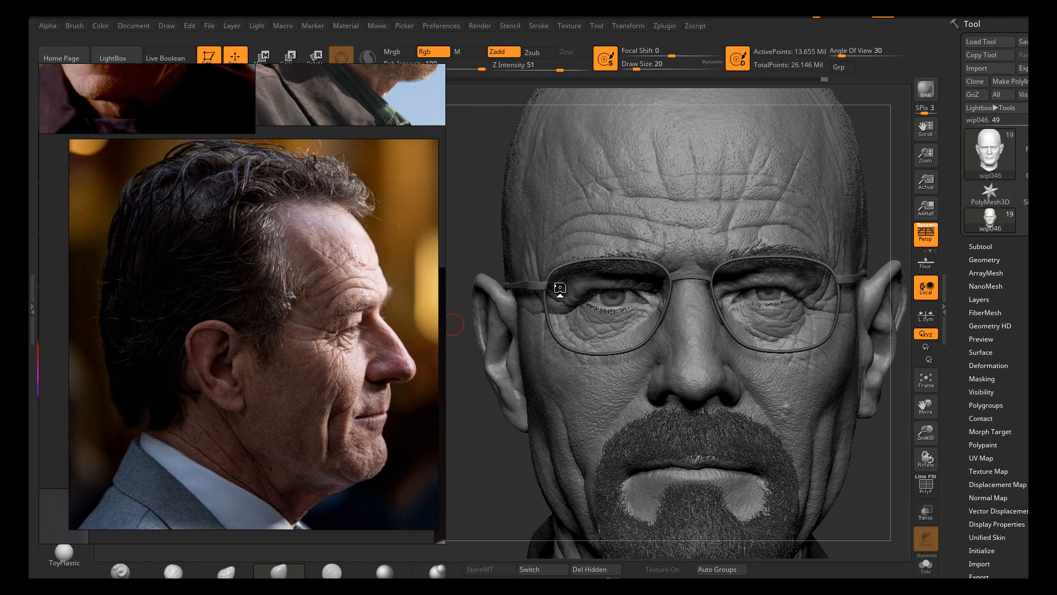
# Turn the head to a side view and compare its ear, brow, nose and jaw with the dark-haired profile photo
pyautogui.moveTo(529, 361); pyautogui.dragTo(661, 377, button='right')
pyautogui.moveTo(570, 370); pyautogui.dragTo(682, 390, button='right')
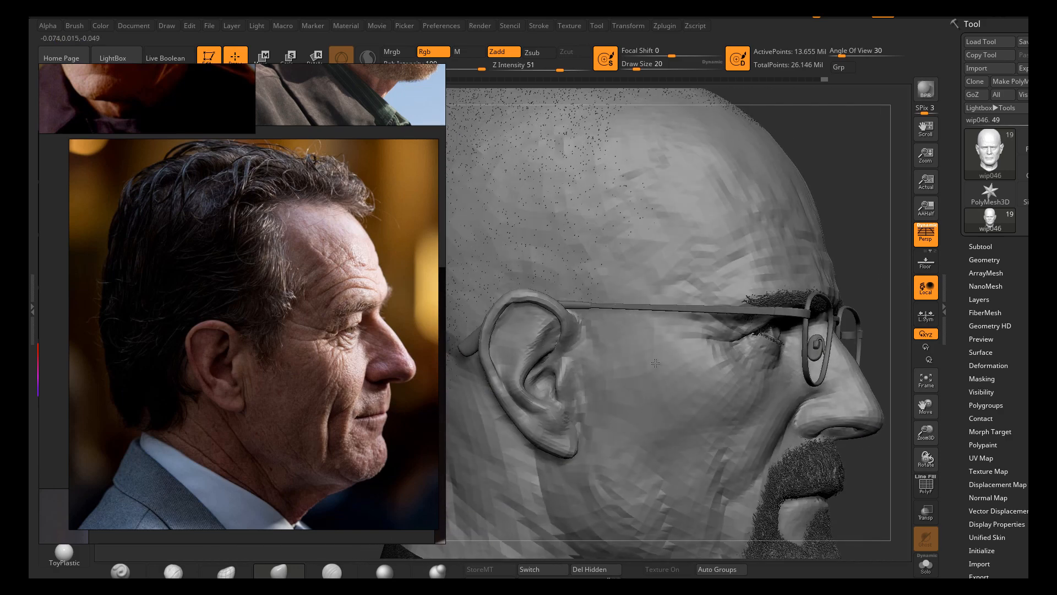
pyautogui.moveTo(611, 377)
pyautogui.mouseDown(button='right')
pyautogui.moveTo(665, 391)
pyautogui.moveTo(694, 345)
pyautogui.mouseUp(button='right')
pyautogui.moveTo(815, 279); pyautogui.dragTo(739, 339, button='right')
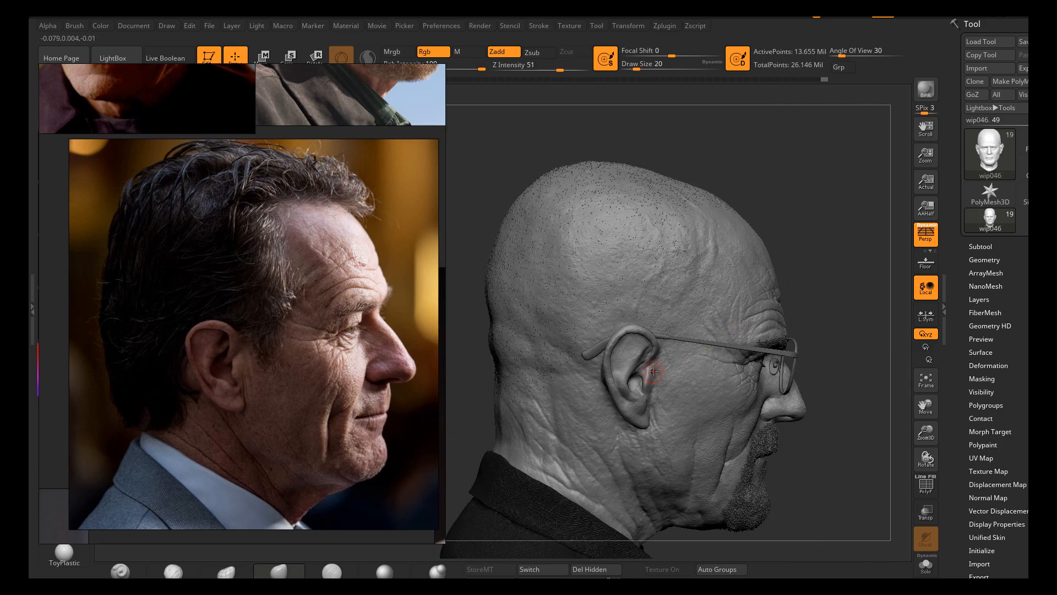
pyautogui.moveTo(617, 368); pyautogui.dragTo(657, 356, button='right')
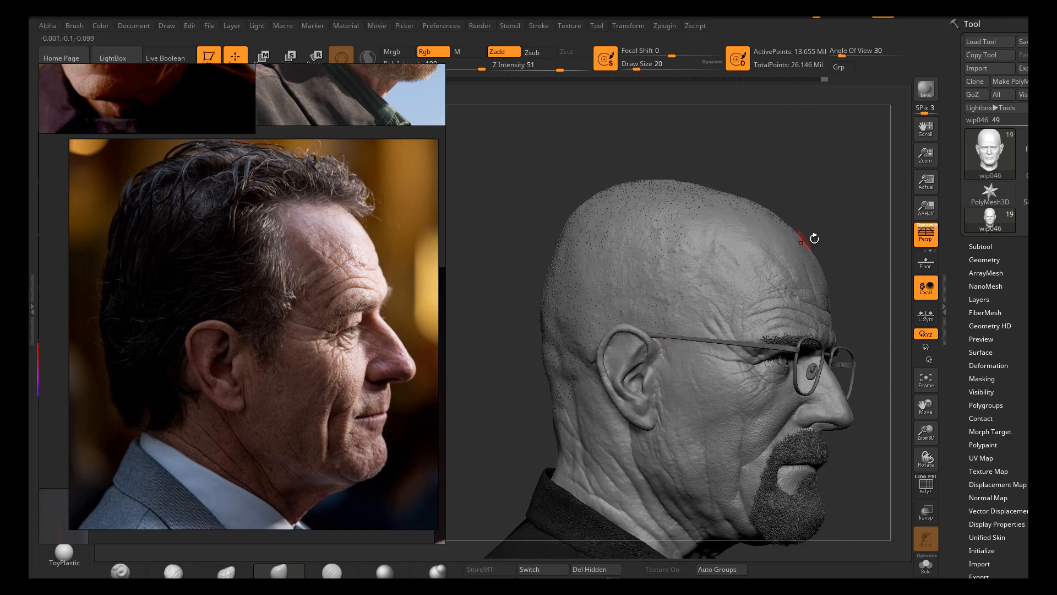
pyautogui.moveTo(814, 238)
pyautogui.mouseDown(button='right')
pyautogui.moveTo(795, 230)
pyautogui.moveTo(801, 244)
pyautogui.mouseUp(button='right')
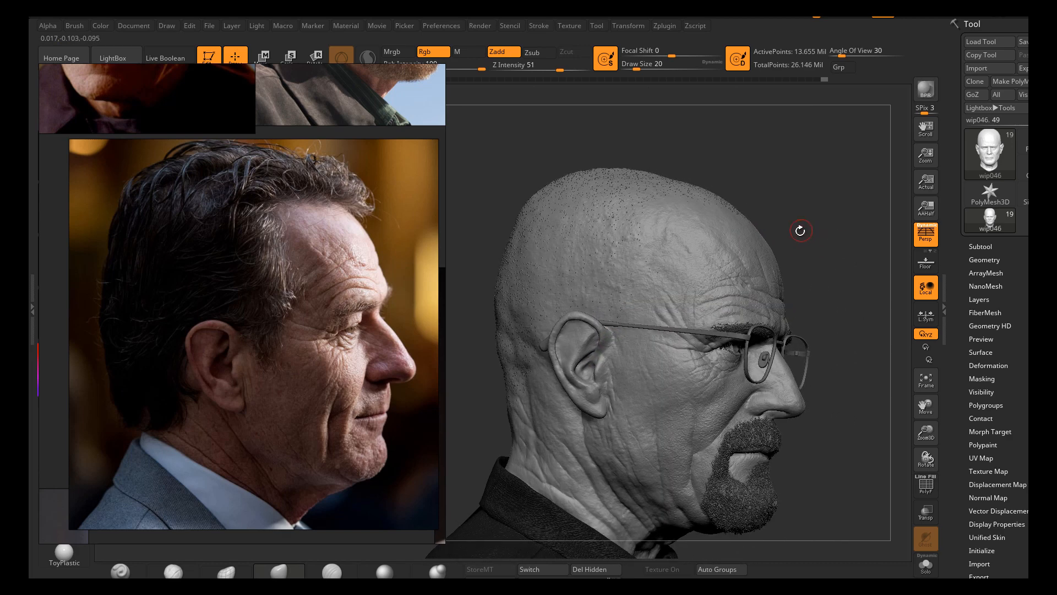
pyautogui.scroll(-4, 323, 271)
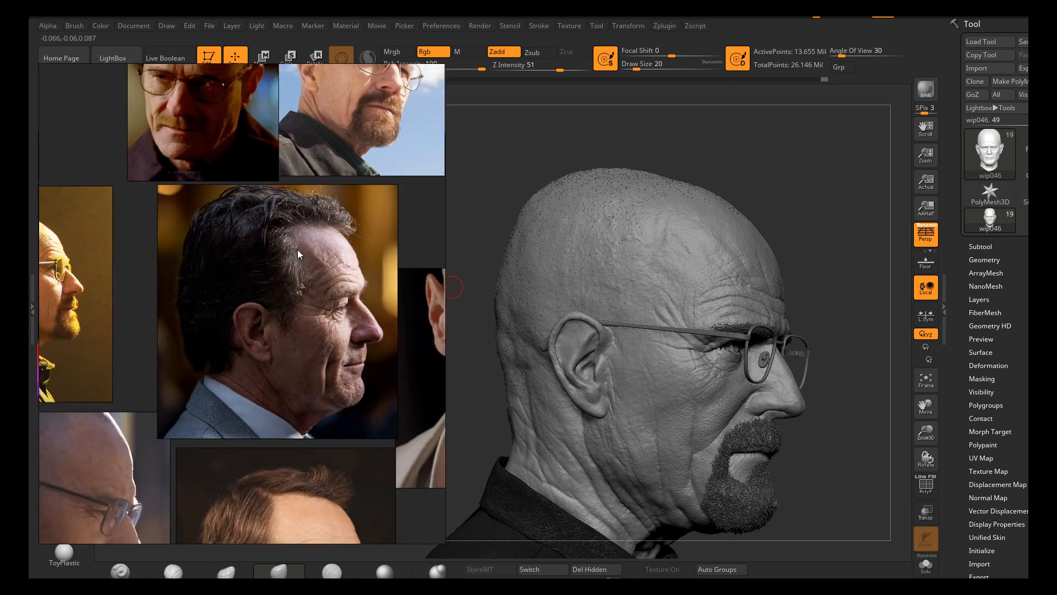
pyautogui.scroll(-3, 297, 254)
pyautogui.scroll(4, 304, 307)
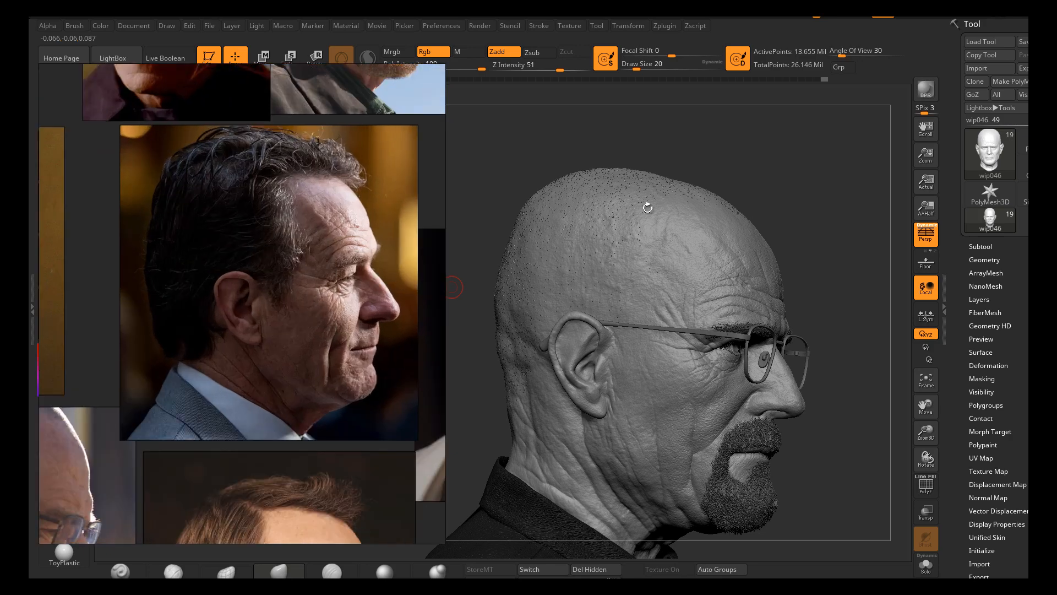
# Turn the head to a frontal view and compare it with the "A Life in Parts" book cover portrait
pyautogui.moveTo(800, 214); pyautogui.dragTo(659, 269)
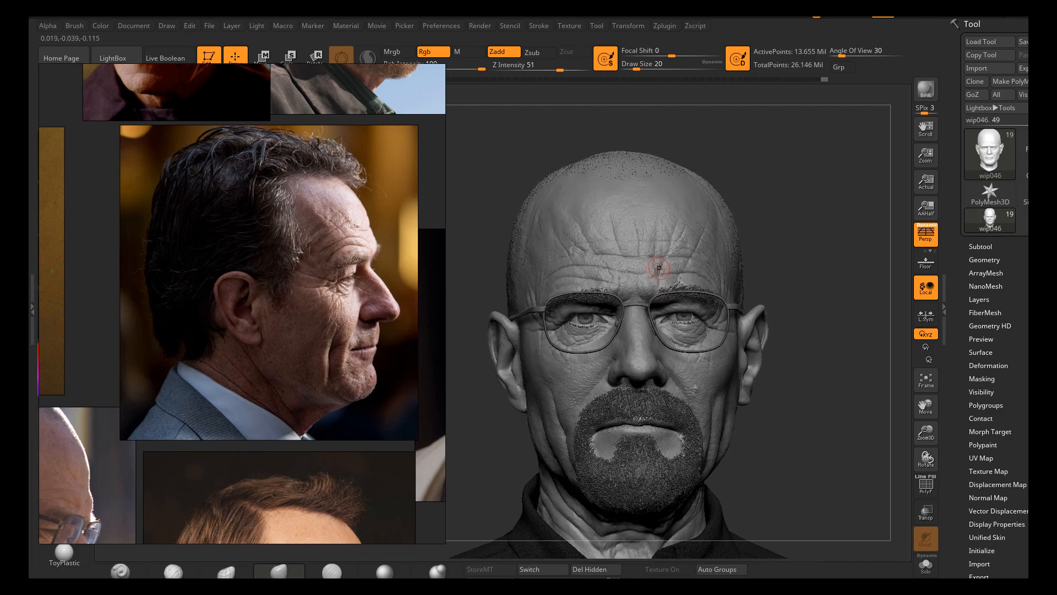
pyautogui.scroll(-6, 204, 238)
pyautogui.moveTo(204, 239); pyautogui.dragTo(58, 386, button='middle')
pyautogui.scroll(-3, 212, 287)
pyautogui.moveTo(159, 186)
pyautogui.mouseDown(button='middle')
pyautogui.moveTo(323, 283)
pyautogui.moveTo(266, 352)
pyautogui.mouseUp(button='middle')
pyautogui.scroll(6, 325, 267)
pyautogui.scroll(2, 311, 304)
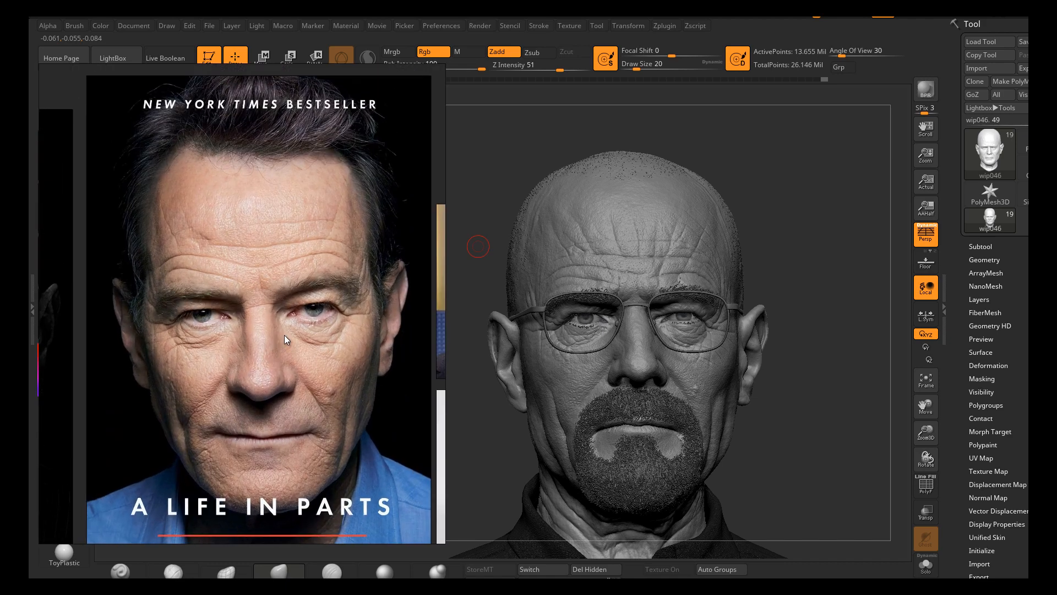
pyautogui.moveTo(835, 403); pyautogui.dragTo(798, 386)
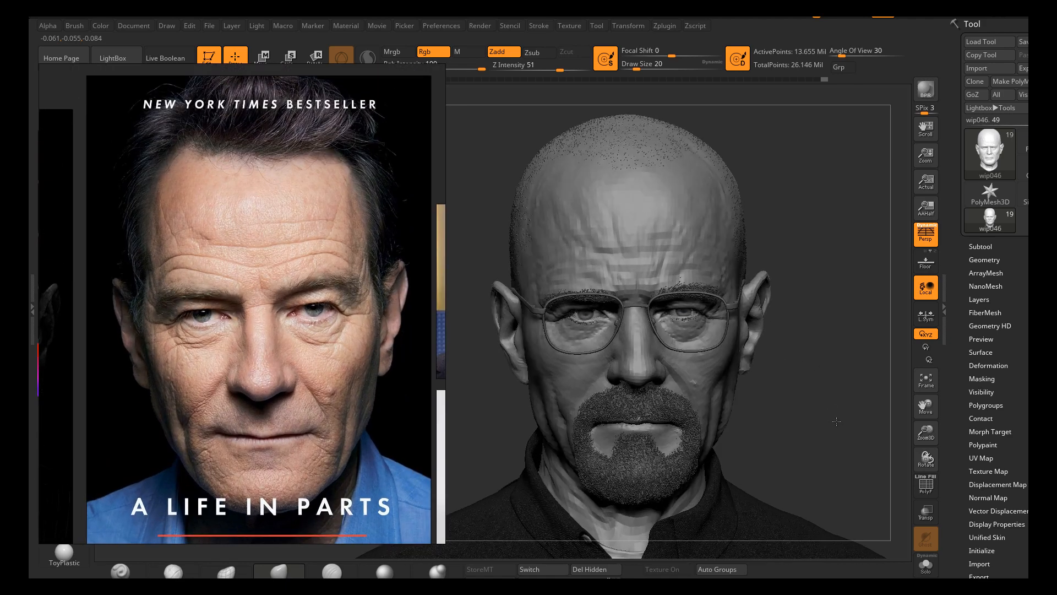
# Compare the frontal head with the reference portrait in glasses and red striped shirt, examining the face and goatee closely
pyautogui.scroll(-5, 358, 336)
pyautogui.moveTo(214, 357); pyautogui.dragTo(279, 352, button='middle')
pyautogui.scroll(-4, 237, 369)
pyautogui.moveTo(100, 408); pyautogui.dragTo(157, 398, button='middle')
pyautogui.scroll(5, 158, 399)
pyautogui.scroll(3, 158, 398)
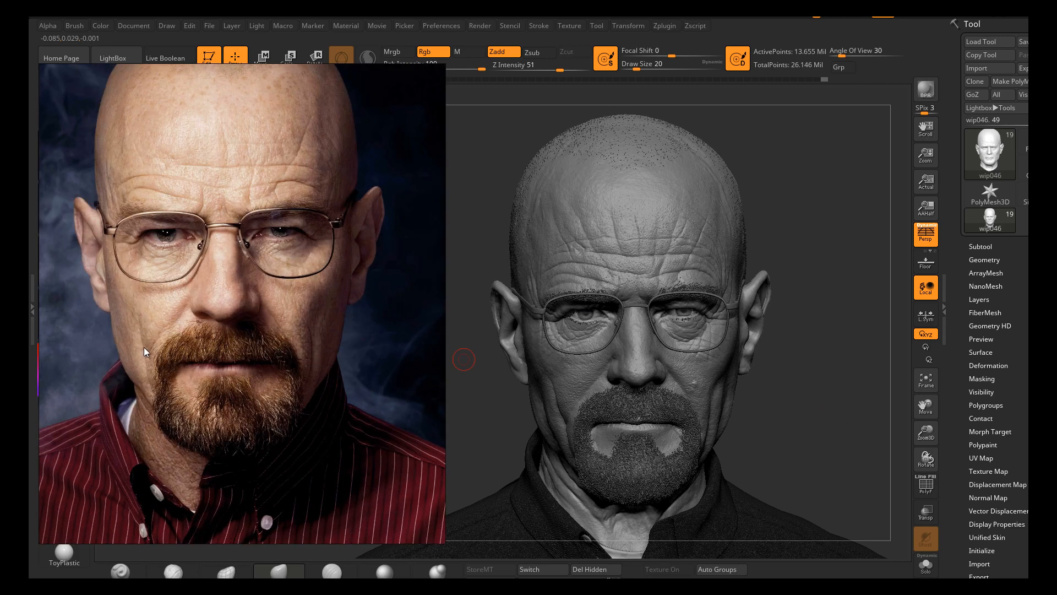
pyautogui.scroll(2, 174, 360)
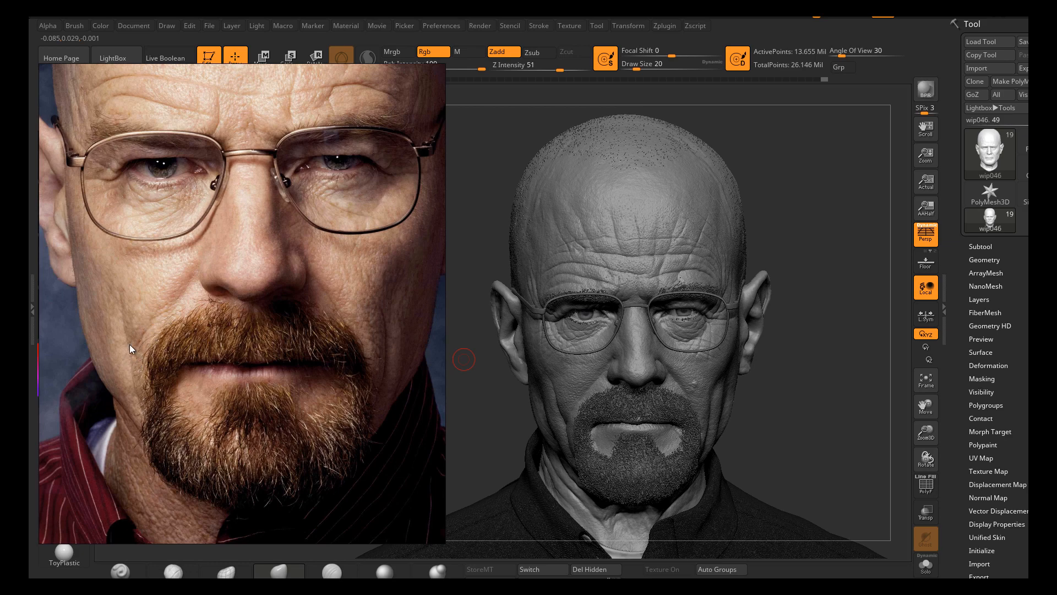
pyautogui.scroll(-3, 223, 365)
pyautogui.moveTo(273, 381); pyautogui.dragTo(117, 382, button='middle')
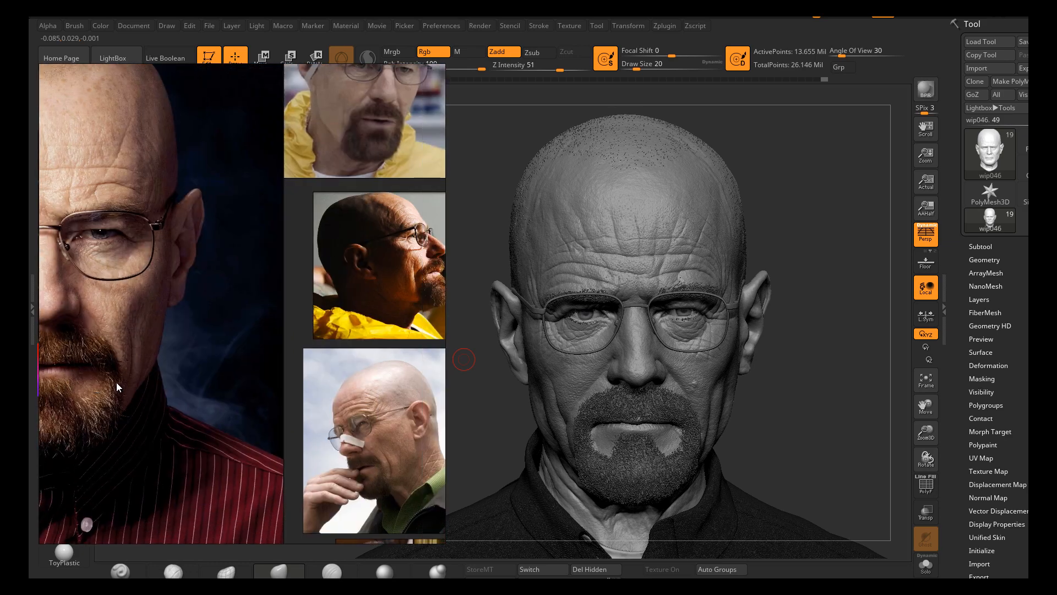
# Examine the cheek and mouth corner on the book cover portrait and compare them with the same area of the sculpt
pyautogui.scroll(-3, 116, 381)
pyautogui.moveTo(312, 312); pyautogui.dragTo(181, 401, button='middle')
pyautogui.scroll(3, 382, 369)
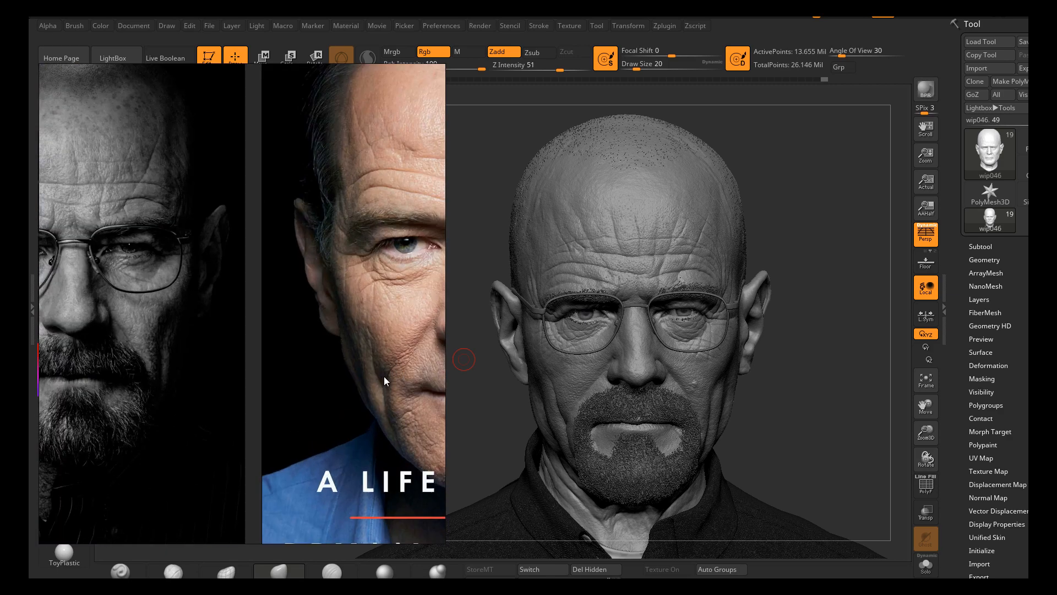
pyautogui.scroll(2, 377, 374)
pyautogui.moveTo(398, 368); pyautogui.dragTo(342, 372, button='middle')
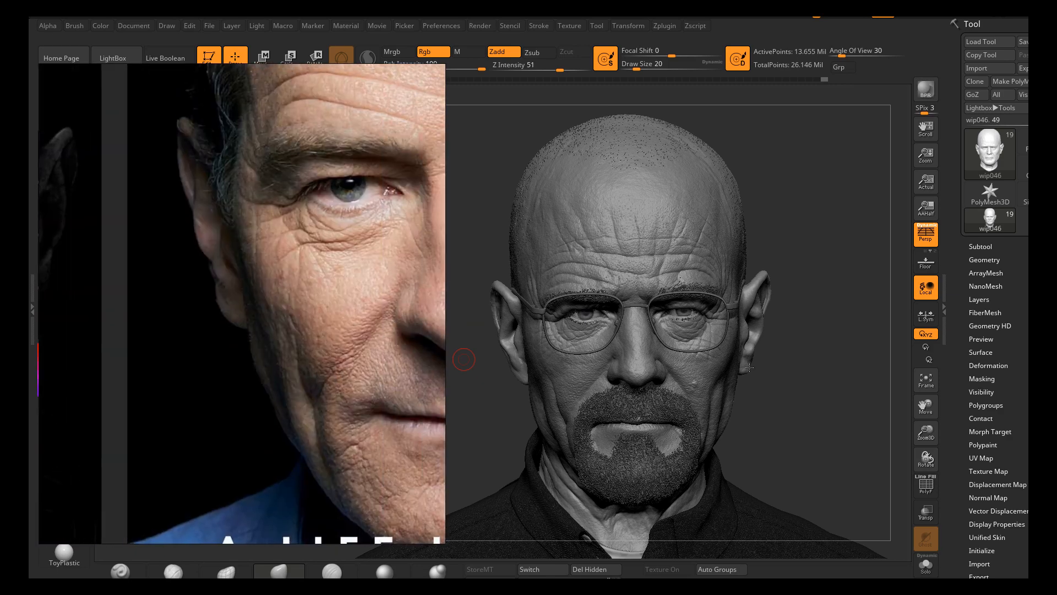
pyautogui.moveTo(816, 410)
pyautogui.mouseDown()
pyautogui.moveTo(746, 429)
pyautogui.moveTo(592, 359)
pyautogui.mouseUp()
pyautogui.keyDown('ctrl'); pyautogui.moveTo(592, 359); pyautogui.dragTo(691, 398, button='right'); pyautogui.keyUp('ctrl')
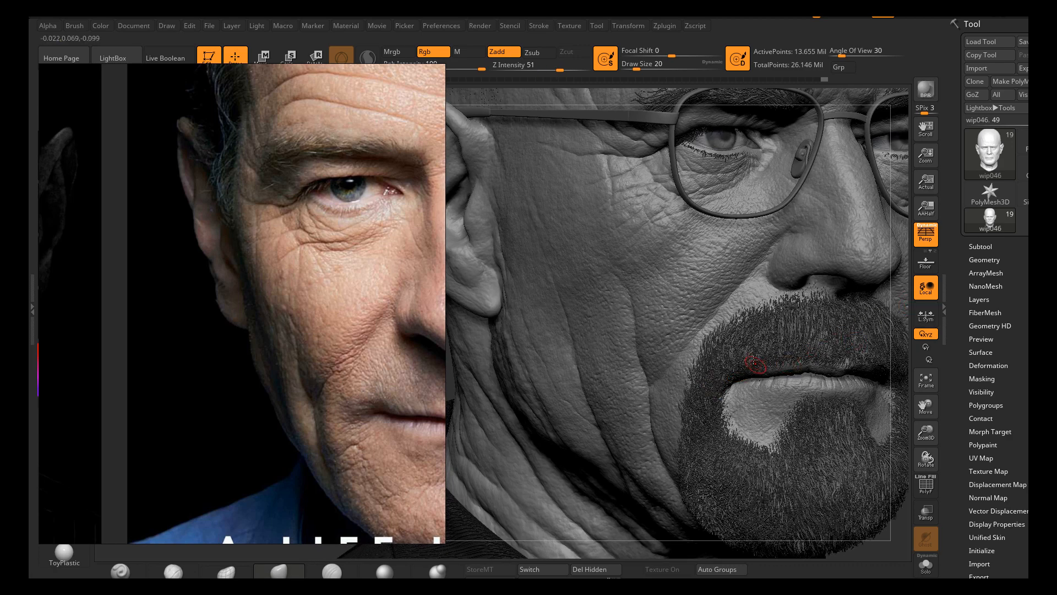
pyautogui.keyDown('alt'); pyautogui.moveTo(769, 317); pyautogui.dragTo(830, 396, button='right'); pyautogui.keyUp('alt')
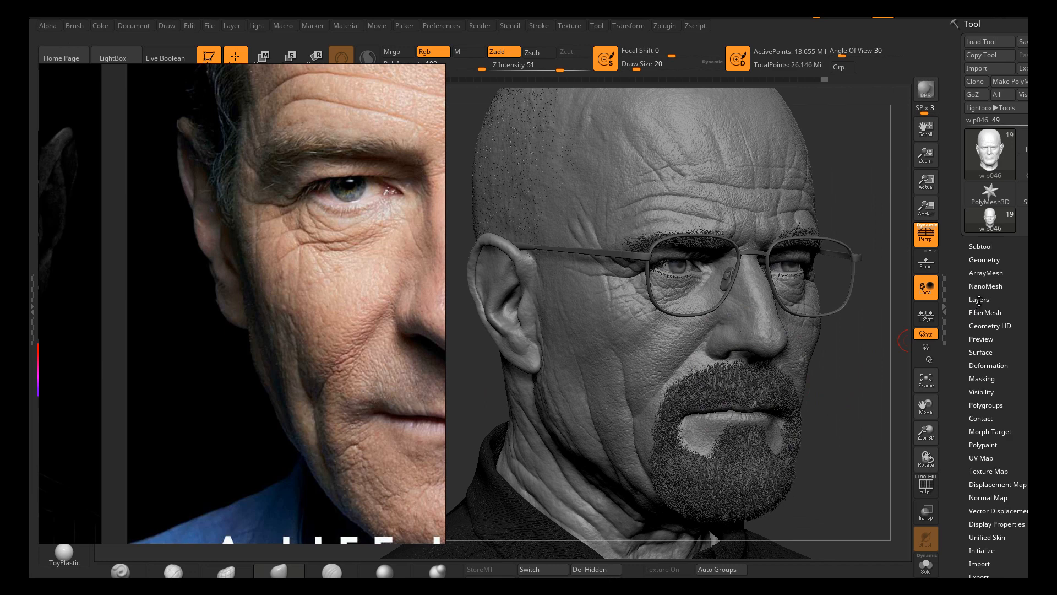
# Add a new sculpting layer to the head, and isolate the head with Solo around the cheek and mouth
pyautogui.click(979, 299)
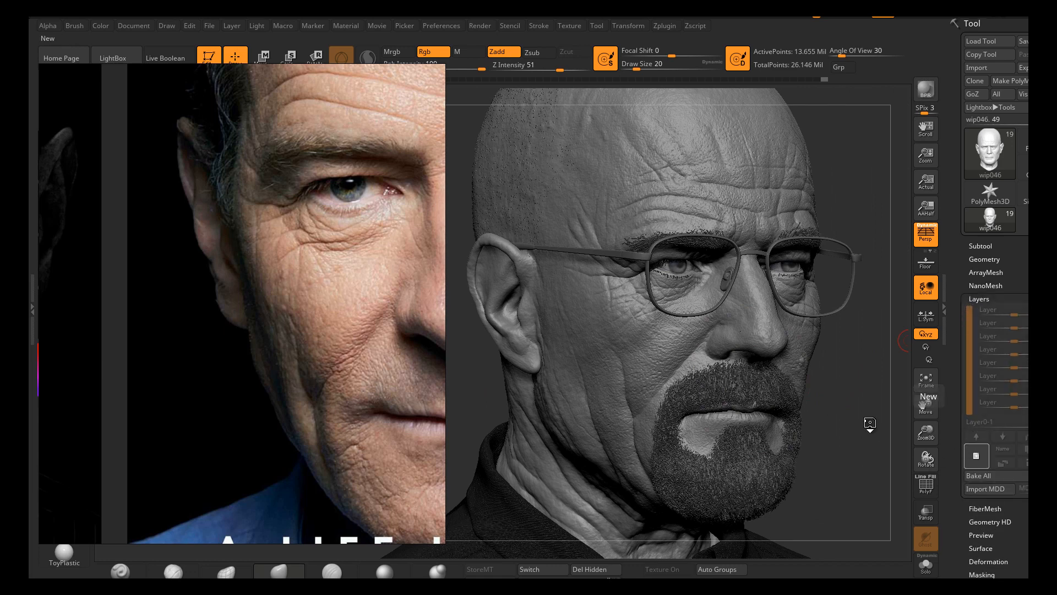
pyautogui.moveTo(852, 434); pyautogui.dragTo(792, 436, button='right')
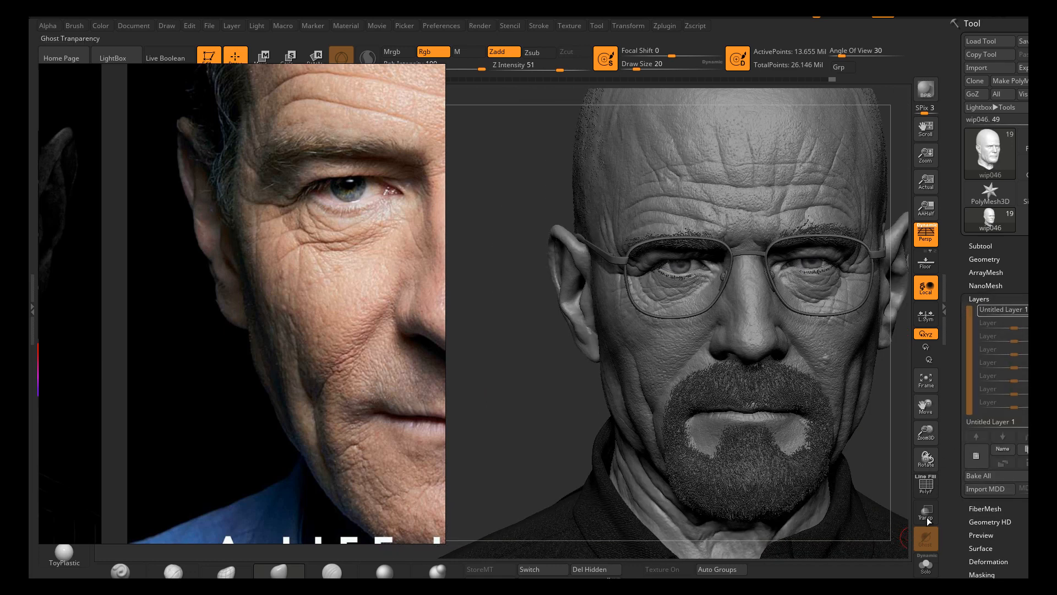
pyautogui.click(926, 565)
pyautogui.keyDown('alt'); pyautogui.moveTo(666, 408); pyautogui.dragTo(633, 354, button='right'); pyautogui.keyUp('alt')
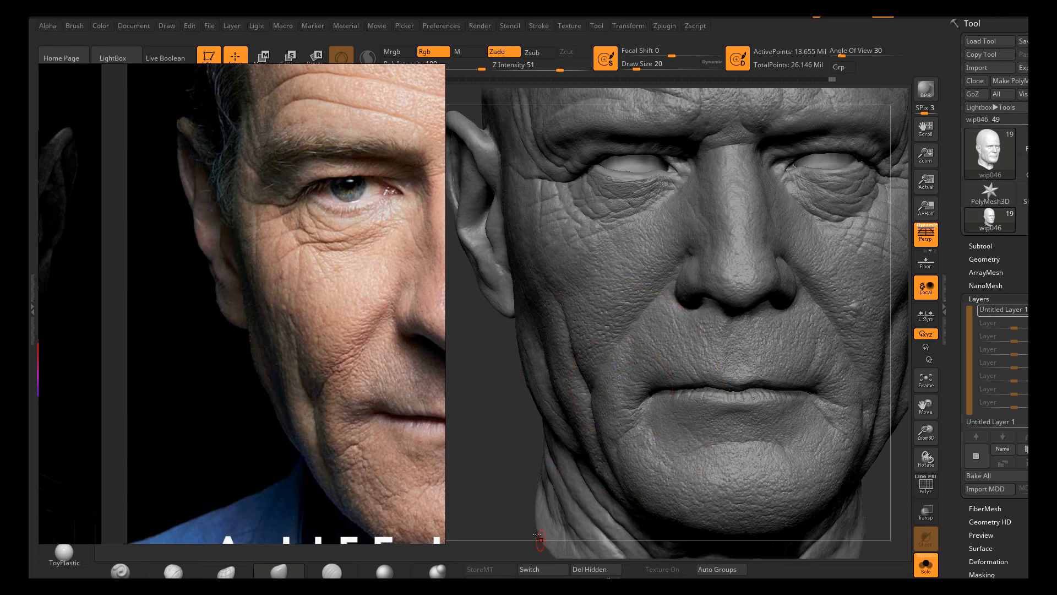
pyautogui.keyDown('alt'); pyautogui.moveTo(587, 375); pyautogui.dragTo(611, 337, button='right'); pyautogui.keyUp('alt')
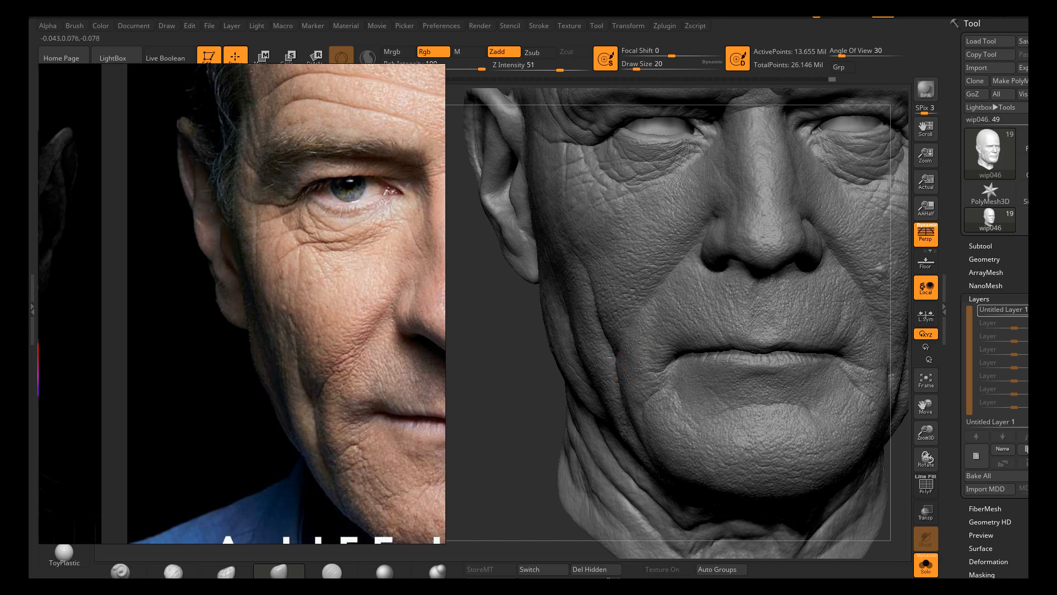
# Switch to the subtractive carving brush with Z Intensity 33 and set its draw size to 3 for the cheek beside the mouth
pyautogui.moveTo(629, 348)
pyautogui.mouseDown(button='right')
pyautogui.moveTo(653, 341)
pyautogui.moveTo(648, 355)
pyautogui.mouseUp(button='right')
pyautogui.click(331, 572)
pyautogui.press('s')
pyautogui.moveTo(647, 356); pyautogui.dragTo(633, 356)
pyautogui.moveTo(609, 366)
pyautogui.mouseDown(button='right')
pyautogui.moveTo(634, 344)
pyautogui.moveTo(627, 350)
pyautogui.moveTo(643, 144)
pyautogui.mouseUp(button='right')
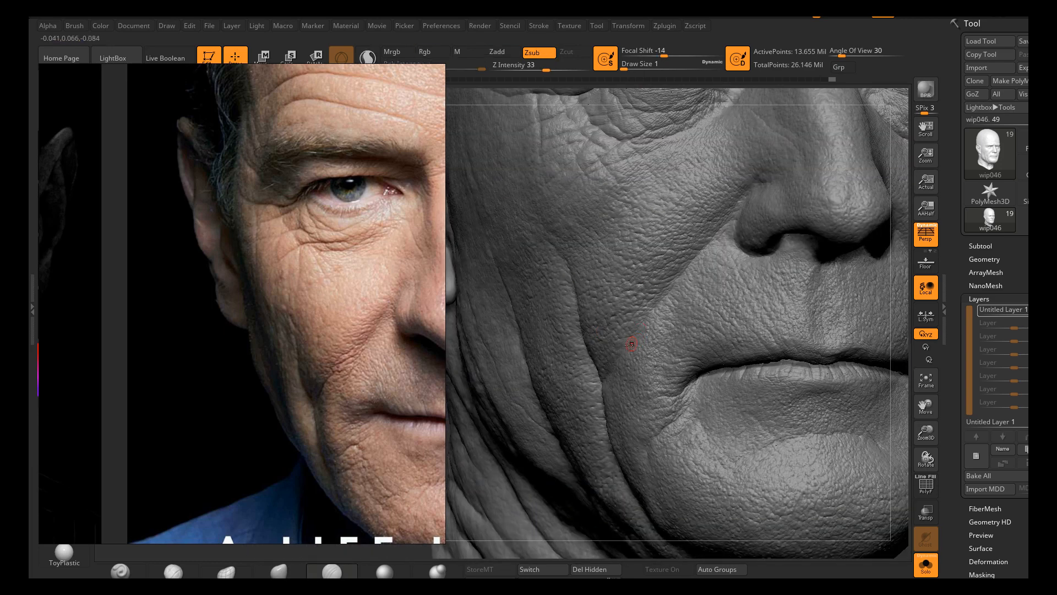
pyautogui.press('s')
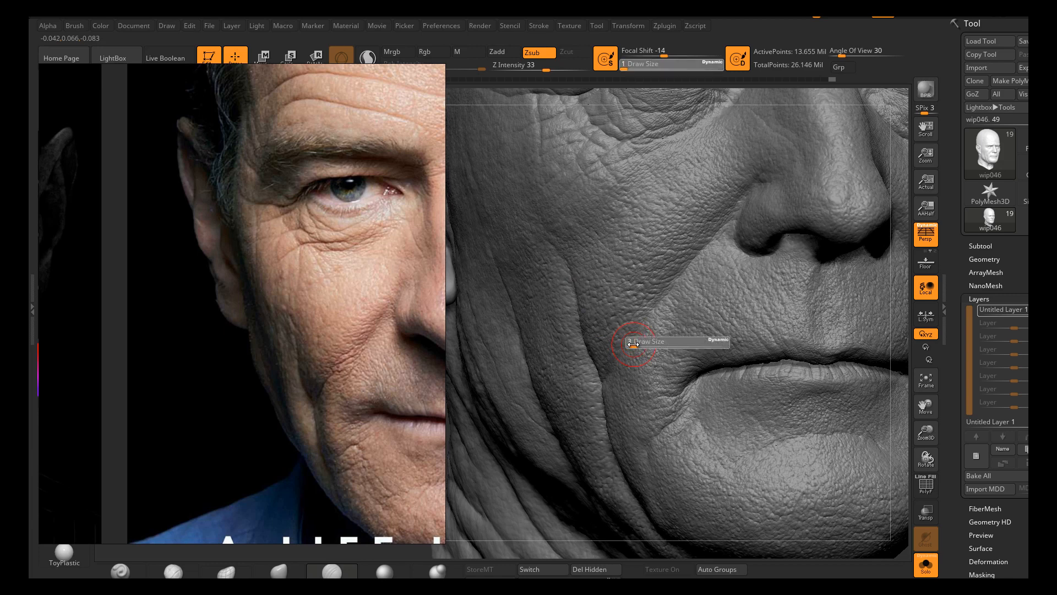
pyautogui.click(634, 347)
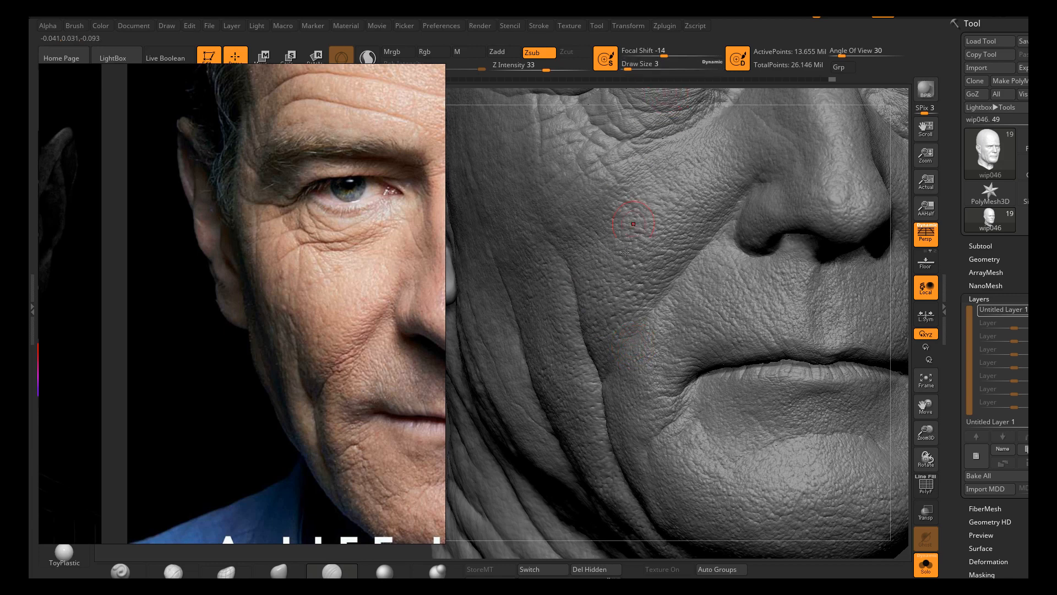
pyautogui.press('shift')
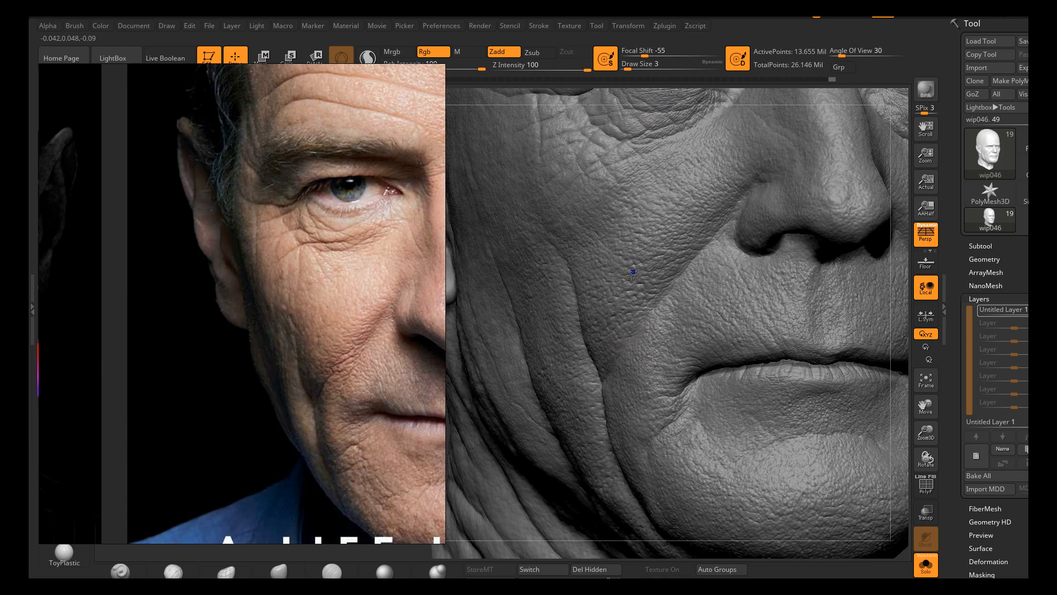
# Lower the head by two subdivision levels and set the carving brush's draw size to 2
pyautogui.hotkey('shift', 'd')
pyautogui.hotkey('shift', 'd')
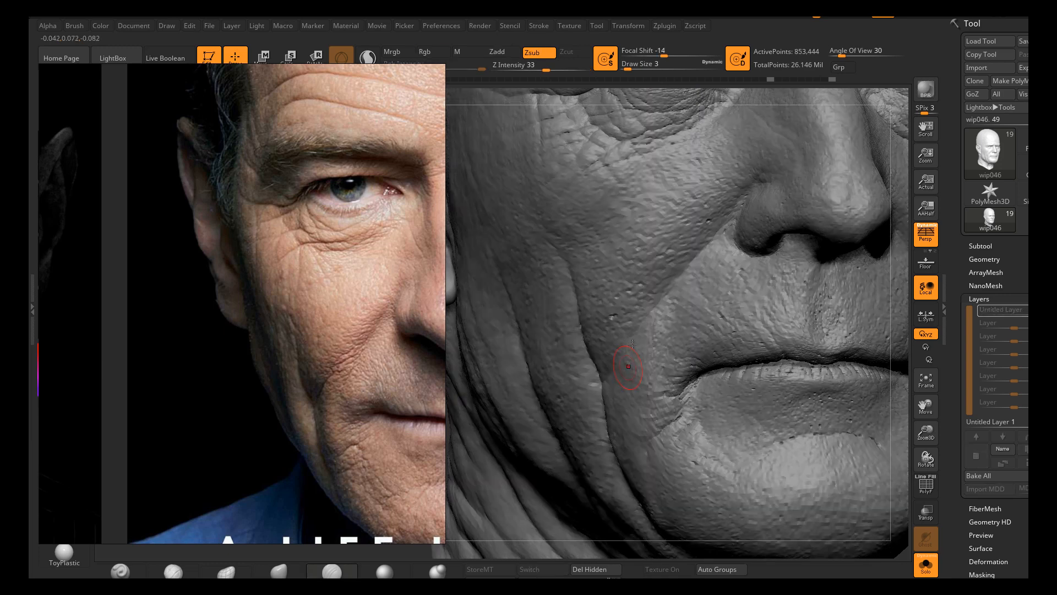
pyautogui.scroll(5, 633, 308)
pyautogui.write('s')
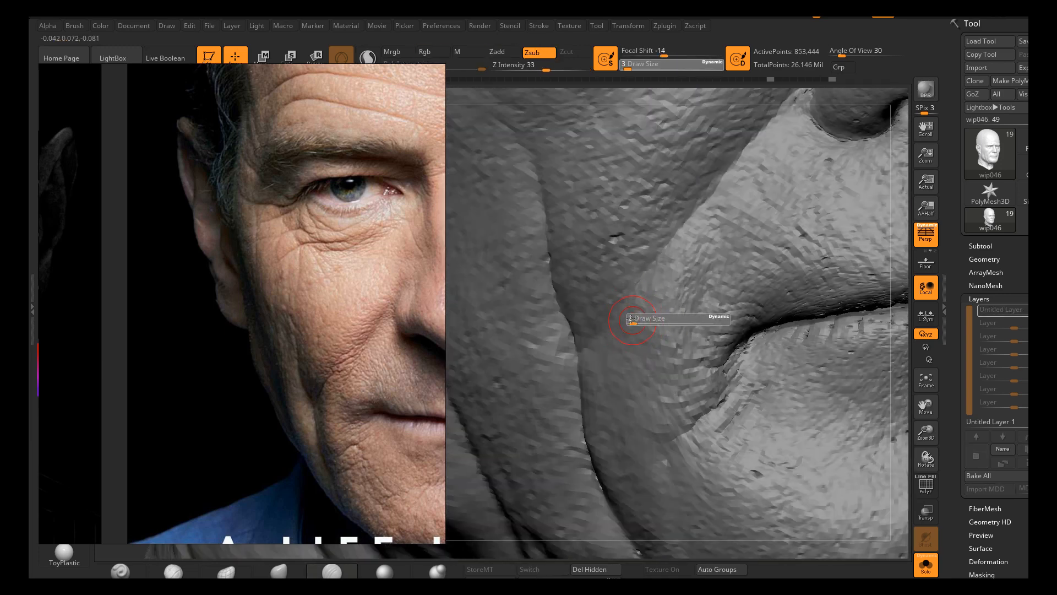
pyautogui.write('2')
pyautogui.press('Return')
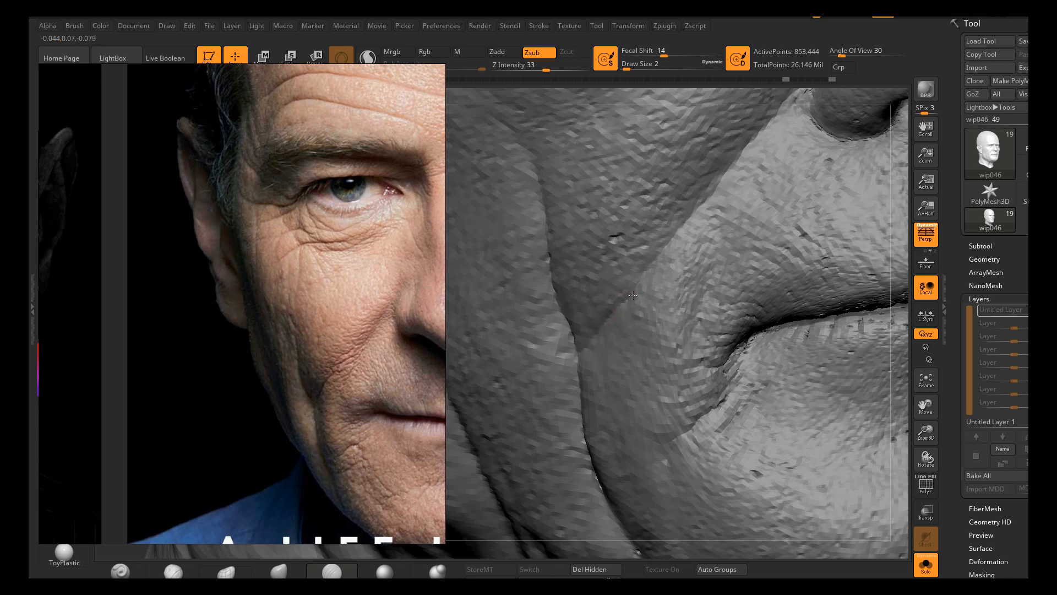
# Carve a fine crease where the nasolabial fold meets the cheek fold, using draw size 1
pyautogui.press('s')
pyautogui.click(637, 279)
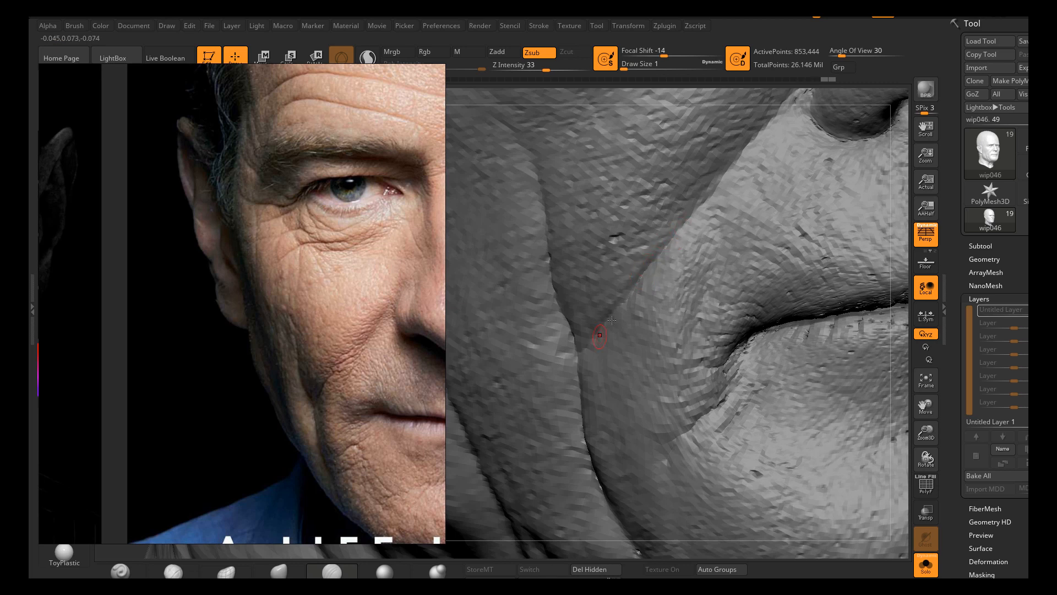
pyautogui.moveTo(617, 325); pyautogui.dragTo(583, 375)
pyautogui.press('f')
pyautogui.moveTo(829, 440); pyautogui.dragTo(525, 370, button='right')
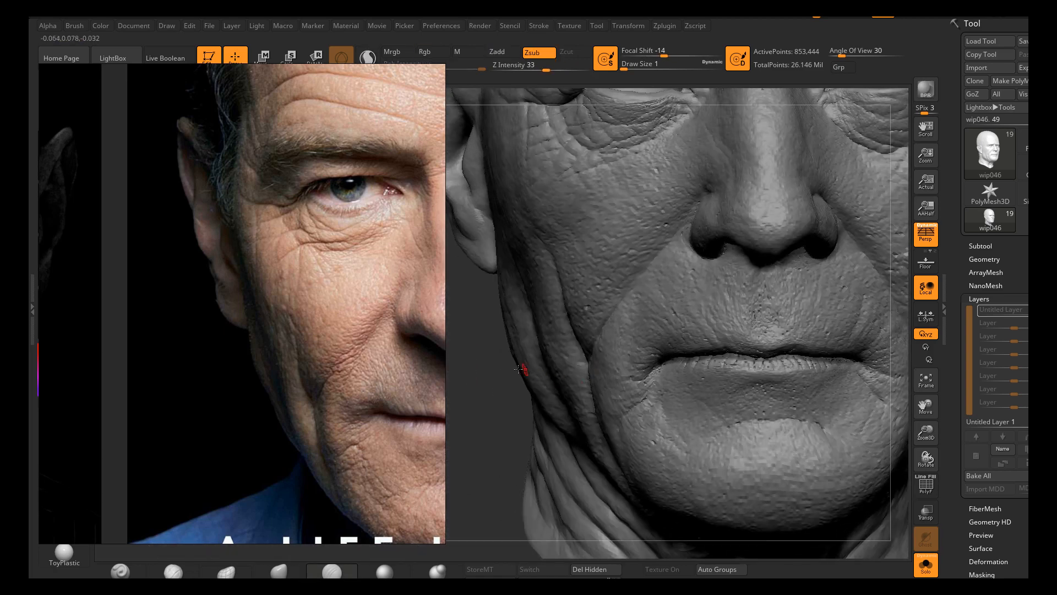
# Bring the black-and-white portrait into view beside the book cover, and raise the head two subdivision levels to check the mouth-corner folds
pyautogui.scroll(-3, 270, 341)
pyautogui.moveTo(292, 369); pyautogui.dragTo(361, 339, button='middle')
pyautogui.moveTo(206, 347)
pyautogui.mouseDown(button='middle')
pyautogui.moveTo(229, 341)
pyautogui.moveTo(210, 342)
pyautogui.mouseUp(button='middle')
pyautogui.moveTo(614, 329); pyautogui.dragTo(624, 333, button='right')
pyautogui.press('d')
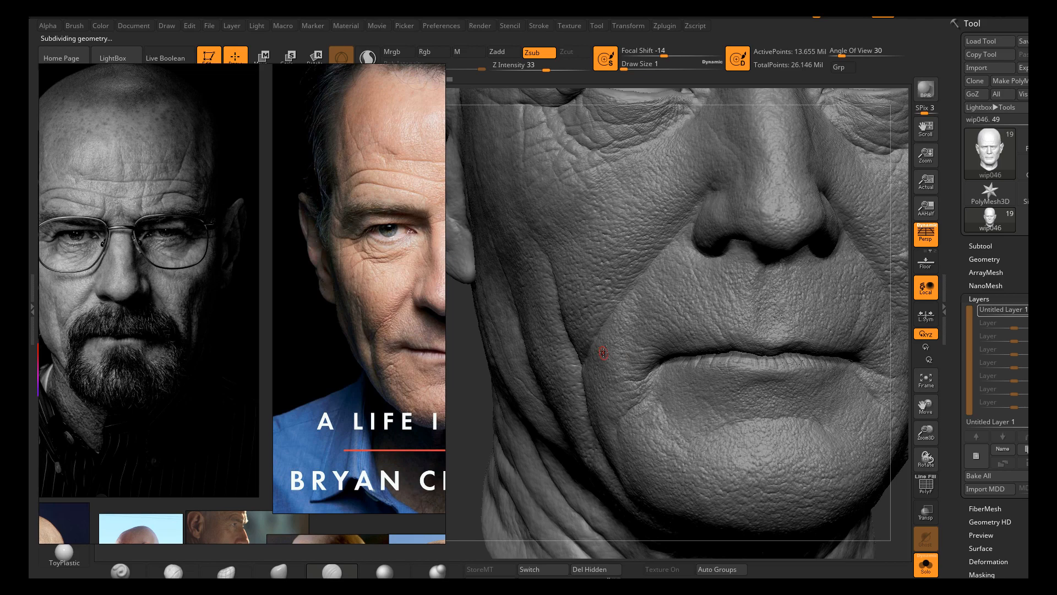
pyautogui.moveTo(601, 353); pyautogui.dragTo(607, 386, button='right')
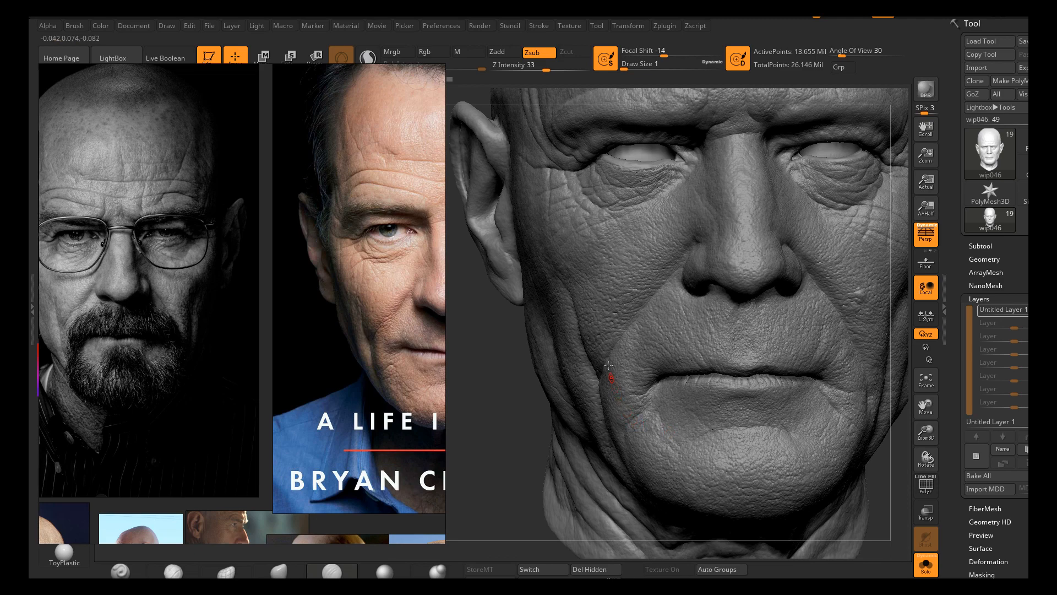
pyautogui.moveTo(609, 365)
pyautogui.keyDown('ctrl'); pyautogui.mouseDown(button='right')
pyautogui.moveTo(617, 393)
pyautogui.moveTo(631, 378)
pyautogui.mouseUp(button='right'); pyautogui.keyUp('ctrl')
pyautogui.press('s')
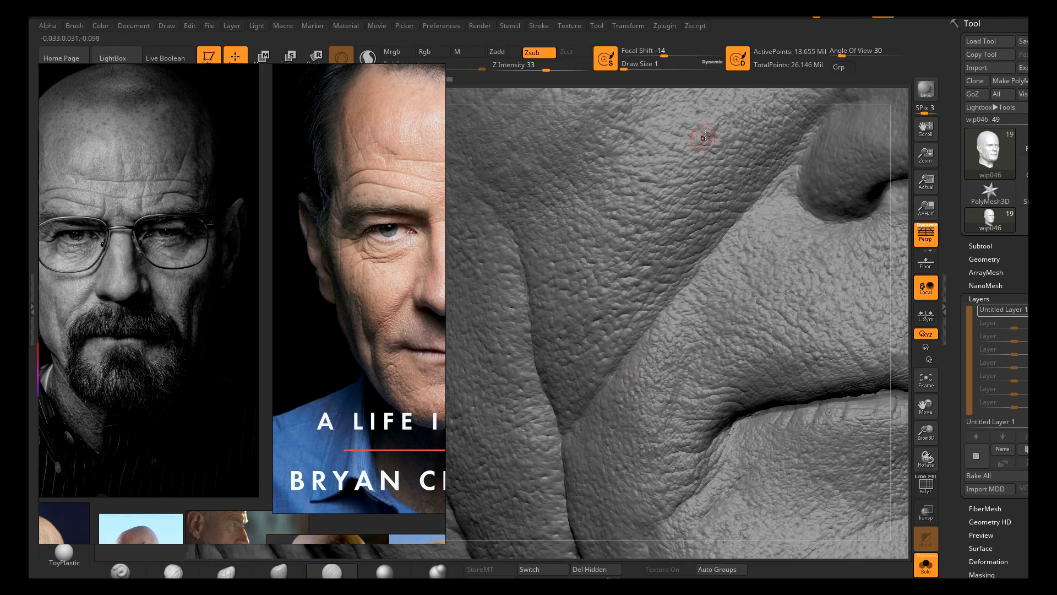
# Set the carving brush's draw size to 17 and its Z Intensity to 46 for the nasolabial fold
pyautogui.click(710, 65)
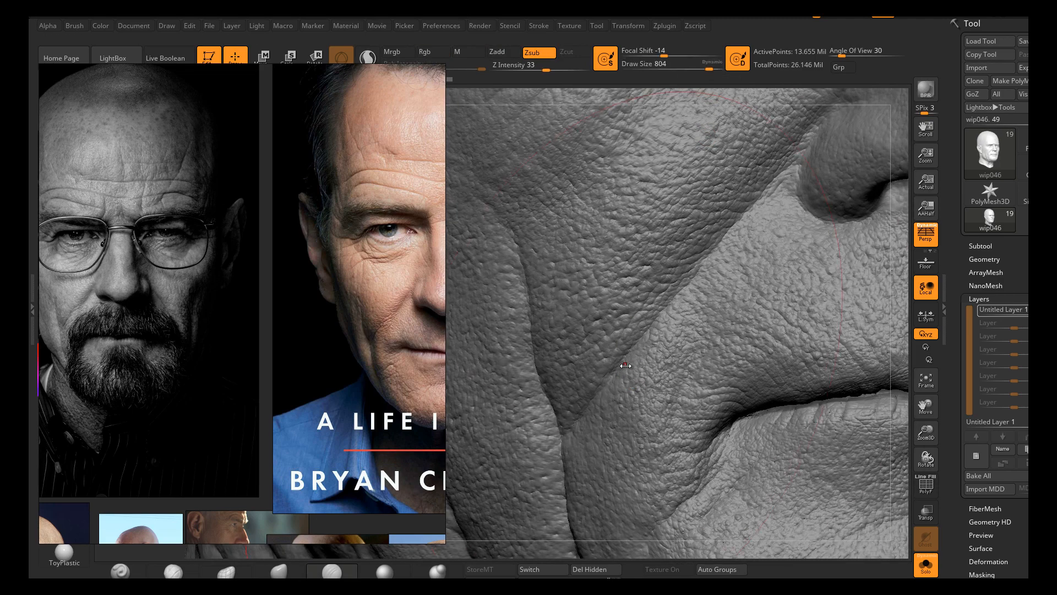
pyautogui.press('s')
pyautogui.moveTo(622, 365); pyautogui.dragTo(558, 360)
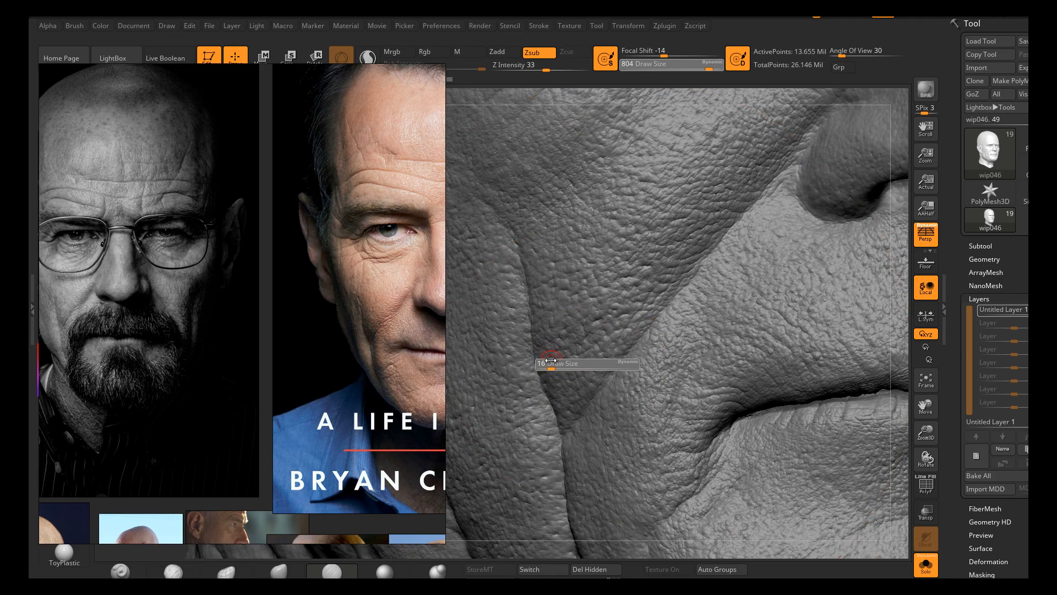
pyautogui.moveTo(552, 360); pyautogui.dragTo(553, 360)
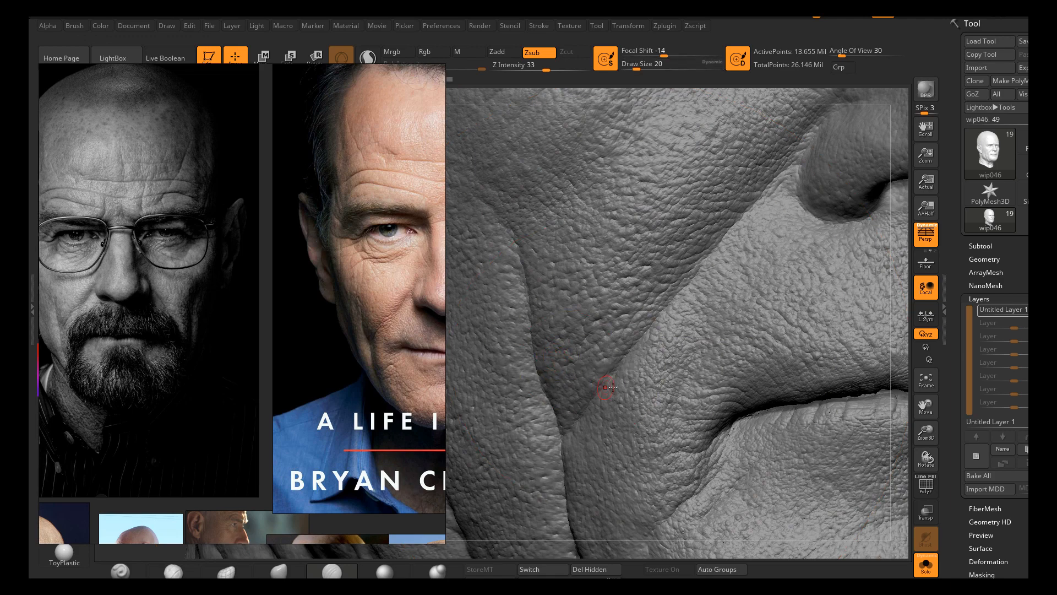
pyautogui.moveTo(610, 383)
pyautogui.keyDown('alt'); pyautogui.mouseDown(button='right')
pyautogui.moveTo(618, 314)
pyautogui.moveTo(630, 338)
pyautogui.mouseUp(button='right'); pyautogui.keyUp('alt')
pyautogui.press('s')
pyautogui.moveTo(626, 340); pyautogui.dragTo(624, 339)
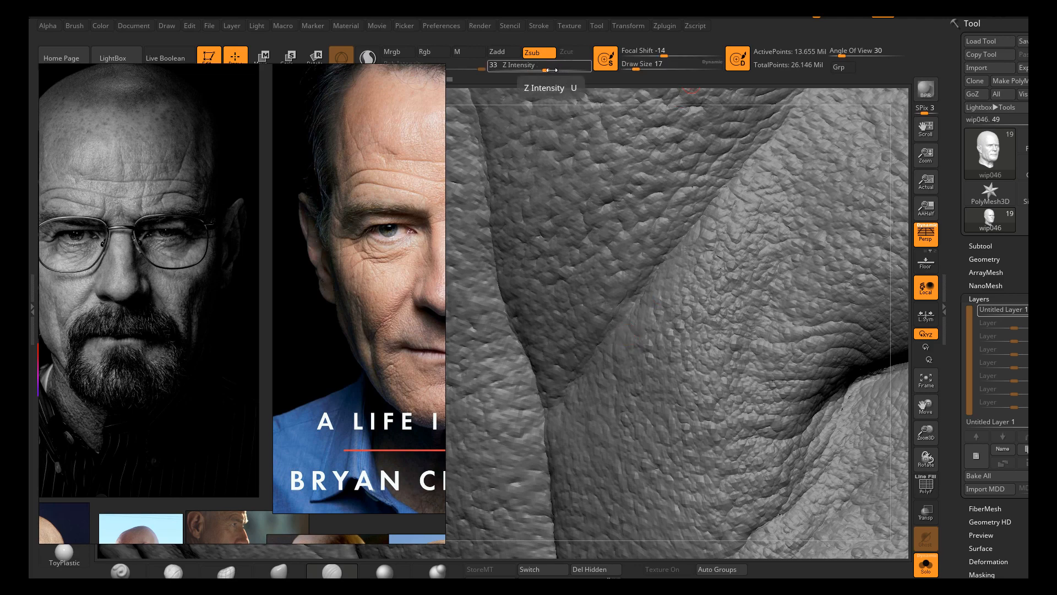
pyautogui.moveTo(546, 70); pyautogui.dragTo(556, 69)
# Carve a sharp crease along the lower nasolabial fold, just above its junction with the cheek fold
pyautogui.keyDown('alt'); pyautogui.moveTo(585, 330); pyautogui.dragTo(567, 352, button='right'); pyautogui.keyUp('alt')
pyautogui.keyDown('ctrl'); pyautogui.moveTo(567, 352); pyautogui.dragTo(595, 375, button='right'); pyautogui.keyUp('ctrl')
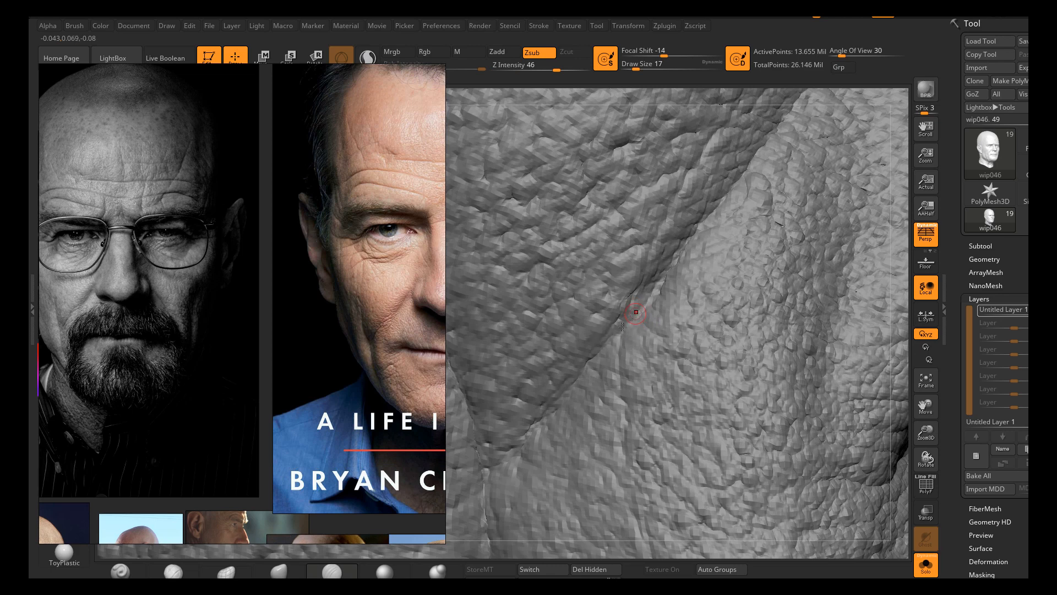
pyautogui.moveTo(632, 311)
pyautogui.mouseDown()
pyautogui.moveTo(545, 417)
pyautogui.moveTo(676, 262)
pyautogui.moveTo(656, 282)
pyautogui.mouseUp()
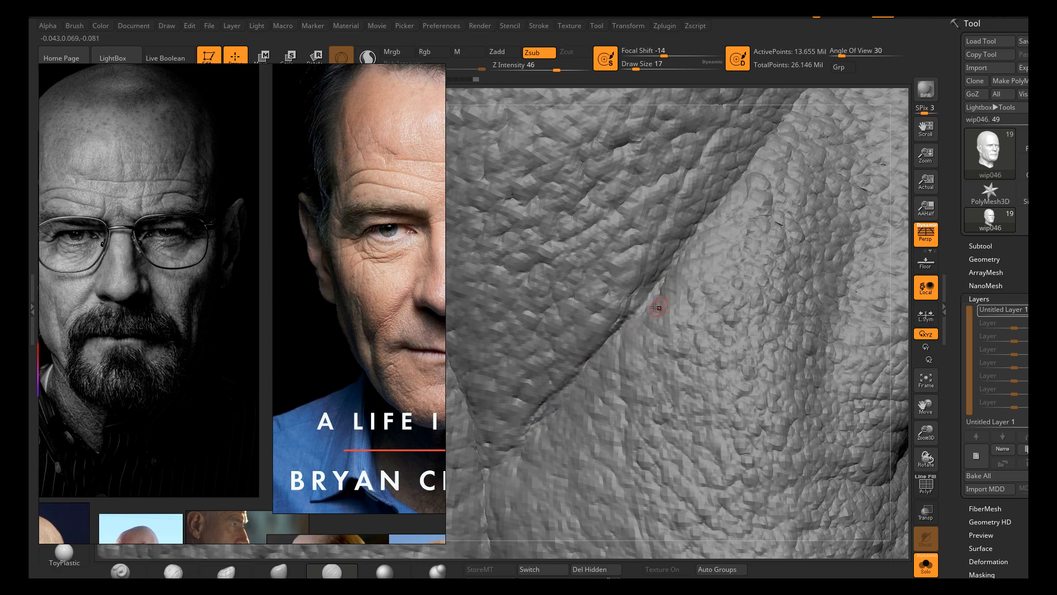
pyautogui.moveTo(655, 320)
pyautogui.keyDown('ctrl'); pyautogui.mouseDown(button='right')
pyautogui.moveTo(642, 286)
pyautogui.moveTo(621, 325)
pyautogui.moveTo(637, 329)
pyautogui.moveTo(724, 451)
pyautogui.mouseUp(button='right'); pyautogui.keyUp('ctrl')
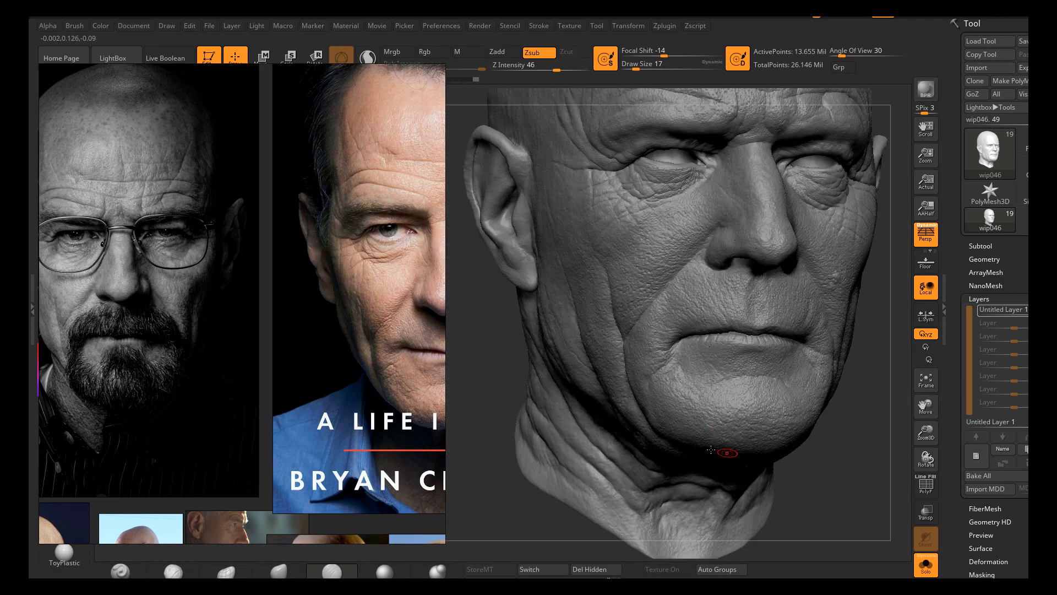
pyautogui.moveTo(502, 381); pyautogui.dragTo(517, 380, button='right')
# Set the carving brush's draw size to 16 and extend the crease up along the nasolabial fold
pyautogui.keyDown('ctrl'); pyautogui.moveTo(616, 333); pyautogui.dragTo(566, 357, button='right'); pyautogui.keyUp('ctrl')
pyautogui.press('s')
pyautogui.moveTo(567, 357); pyautogui.dragTo(562, 358)
pyautogui.moveTo(562, 359); pyautogui.dragTo(557, 358, button='right')
pyautogui.moveTo(556, 358)
pyautogui.mouseDown()
pyautogui.moveTo(594, 321)
pyautogui.moveTo(564, 331)
pyautogui.moveTo(604, 307)
pyautogui.moveTo(586, 329)
pyautogui.moveTo(633, 273)
pyautogui.mouseUp()
pyautogui.moveTo(614, 307)
pyautogui.mouseDown(button='right')
pyautogui.moveTo(586, 336)
pyautogui.moveTo(644, 399)
pyautogui.mouseUp(button='right')
# Deepen the lower end of the nasolabial crease where it runs into the cheek fold
pyautogui.moveTo(785, 452)
pyautogui.keyDown('ctrl'); pyautogui.mouseDown(button='right')
pyautogui.moveTo(831, 441)
pyautogui.moveTo(807, 441)
pyautogui.moveTo(623, 332)
pyautogui.moveTo(651, 350)
pyautogui.mouseUp(button='right'); pyautogui.keyUp('ctrl')
pyautogui.moveTo(585, 294)
pyautogui.keyDown('ctrl'); pyautogui.mouseDown(button='right')
pyautogui.moveTo(626, 325)
pyautogui.moveTo(622, 291)
pyautogui.mouseUp(button='right'); pyautogui.keyUp('ctrl')
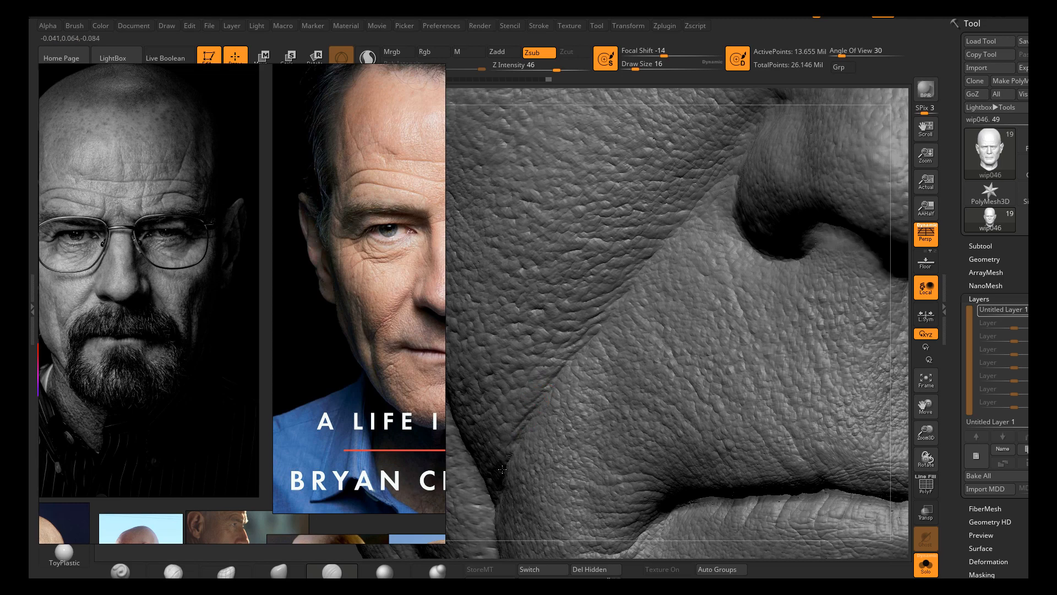
pyautogui.moveTo(502, 469); pyautogui.dragTo(500, 476)
pyautogui.moveTo(519, 439); pyautogui.dragTo(500, 485)
pyautogui.moveTo(559, 373)
pyautogui.keyDown('ctrl'); pyautogui.mouseDown(button='right')
pyautogui.moveTo(641, 295)
pyautogui.moveTo(649, 321)
pyautogui.moveTo(586, 239)
pyautogui.mouseUp(button='right'); pyautogui.keyUp('ctrl')
pyautogui.moveTo(531, 309)
pyautogui.mouseDown(button='right')
pyautogui.moveTo(593, 330)
pyautogui.moveTo(629, 316)
pyautogui.mouseUp(button='right')
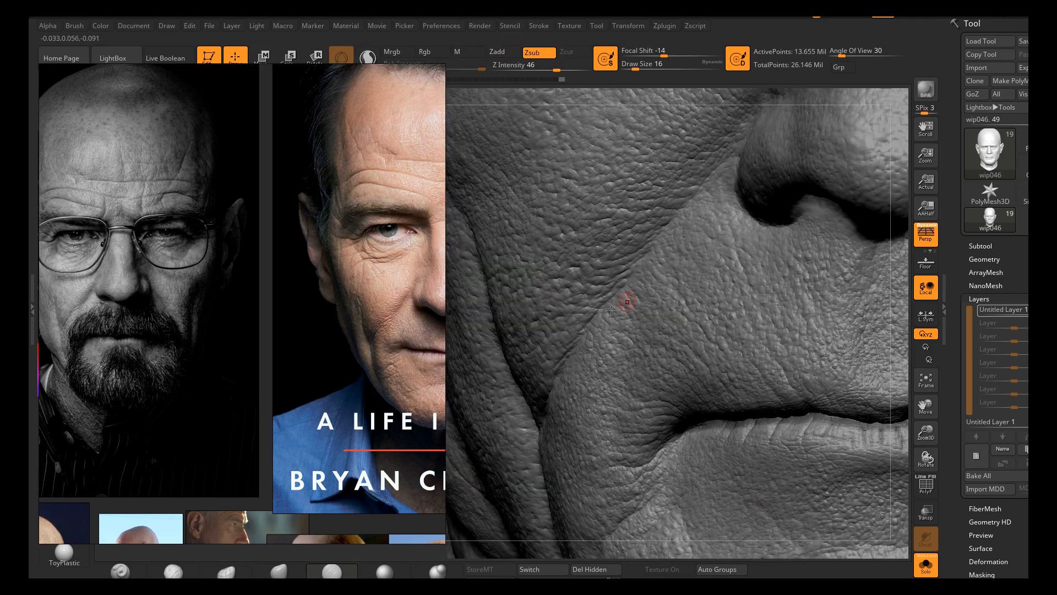
# Carve short strokes along the middle of the nasolabial fold beside the upper lip
pyautogui.moveTo(608, 312); pyautogui.dragTo(582, 326)
pyautogui.moveTo(626, 291); pyautogui.dragTo(625, 292)
pyautogui.moveTo(634, 273); pyautogui.dragTo(648, 244)
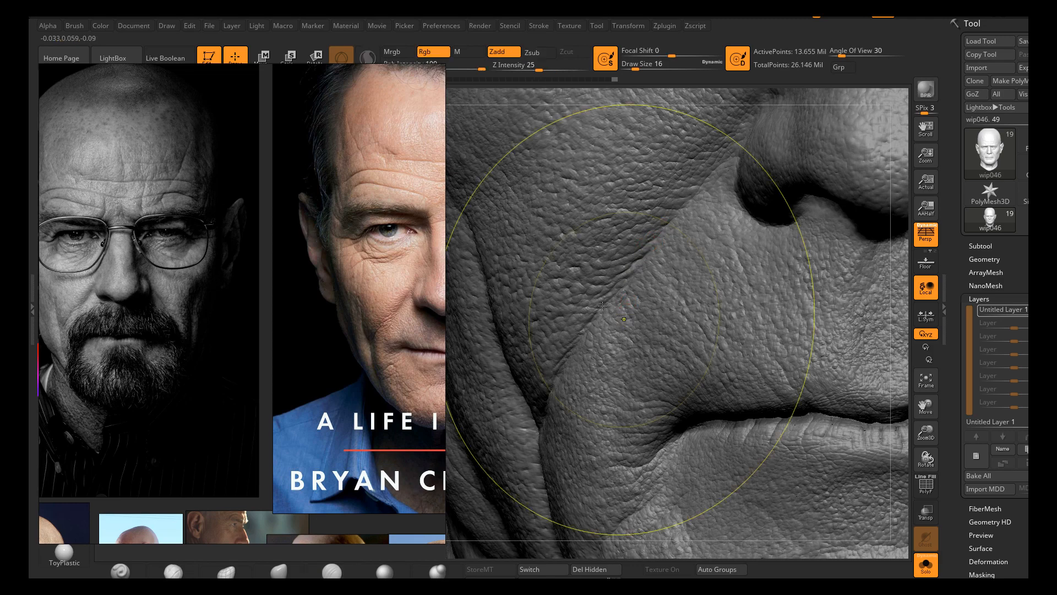
pyautogui.keyDown('ctrl'); pyautogui.moveTo(600, 320); pyautogui.dragTo(546, 307, button='right'); pyautogui.keyUp('ctrl')
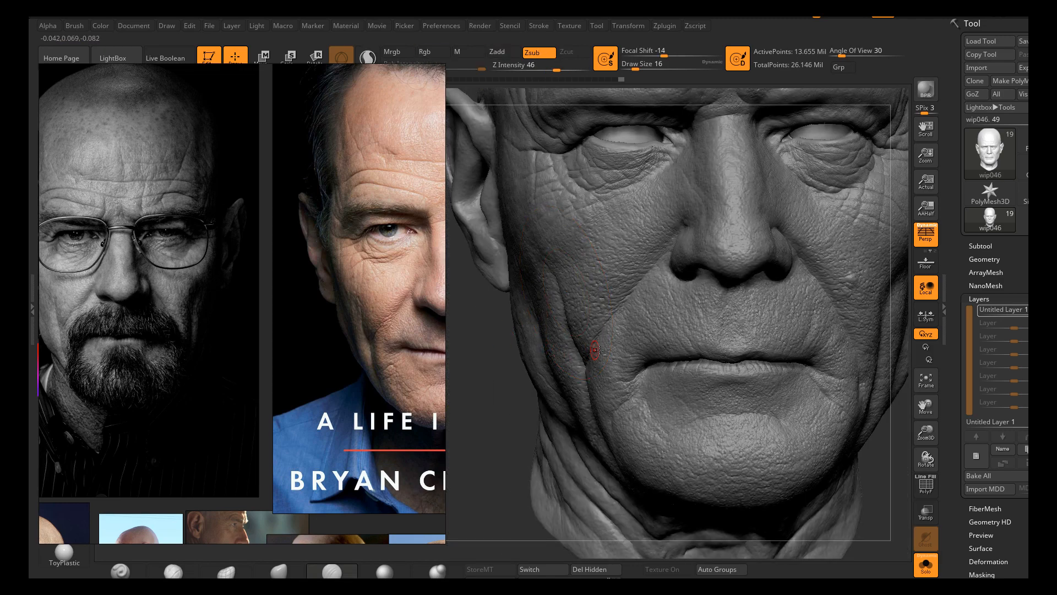
# Compare the mouth, chin and cheek folds with the enlarged book-cover portrait from several angles and at lower and higher subdivision levels
pyautogui.moveTo(592, 349); pyautogui.dragTo(537, 355, button='right')
pyautogui.keyDown('ctrl'); pyautogui.moveTo(557, 412); pyautogui.dragTo(627, 345, button='right'); pyautogui.keyUp('ctrl')
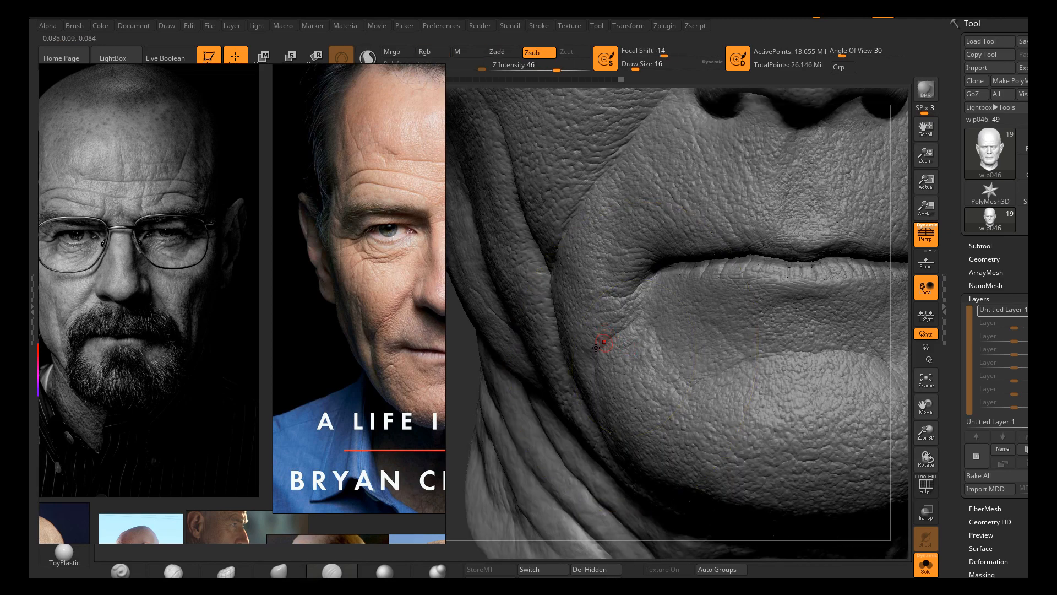
pyautogui.scroll(2, 374, 318)
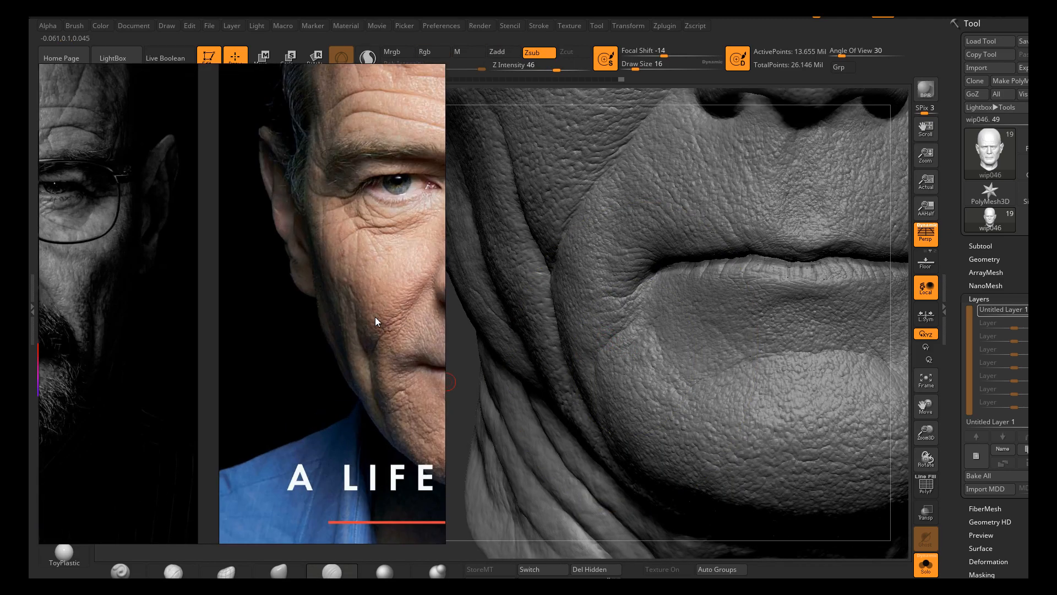
pyautogui.moveTo(375, 316); pyautogui.dragTo(299, 325, button='middle')
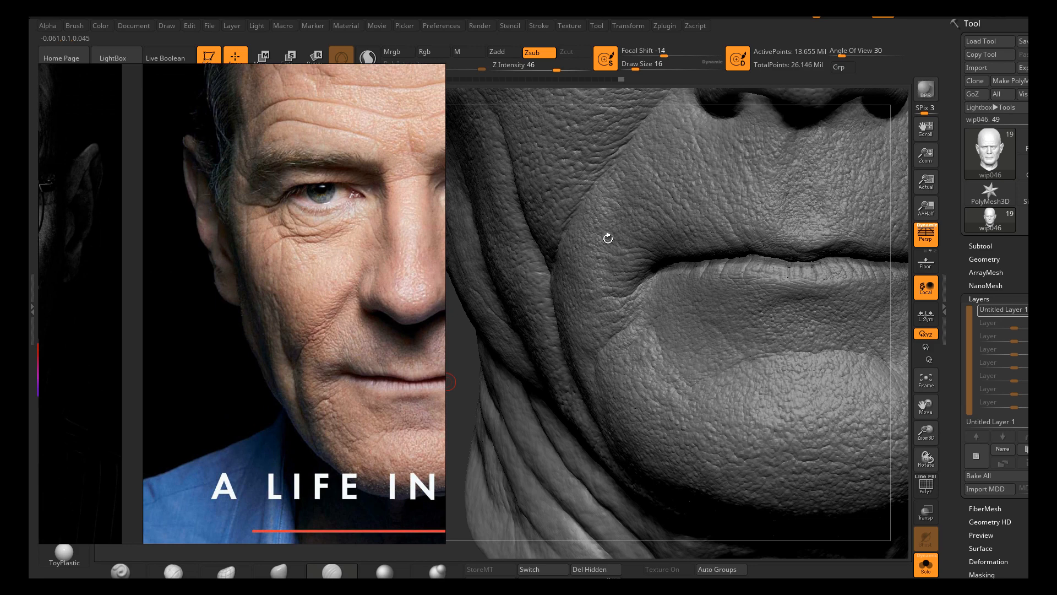
pyautogui.moveTo(595, 250)
pyautogui.keyDown('ctrl'); pyautogui.mouseDown(button='right')
pyautogui.moveTo(600, 385)
pyautogui.moveTo(608, 286)
pyautogui.moveTo(813, 269)
pyautogui.moveTo(799, 236)
pyautogui.moveTo(644, 296)
pyautogui.mouseUp(button='right'); pyautogui.keyUp('ctrl')
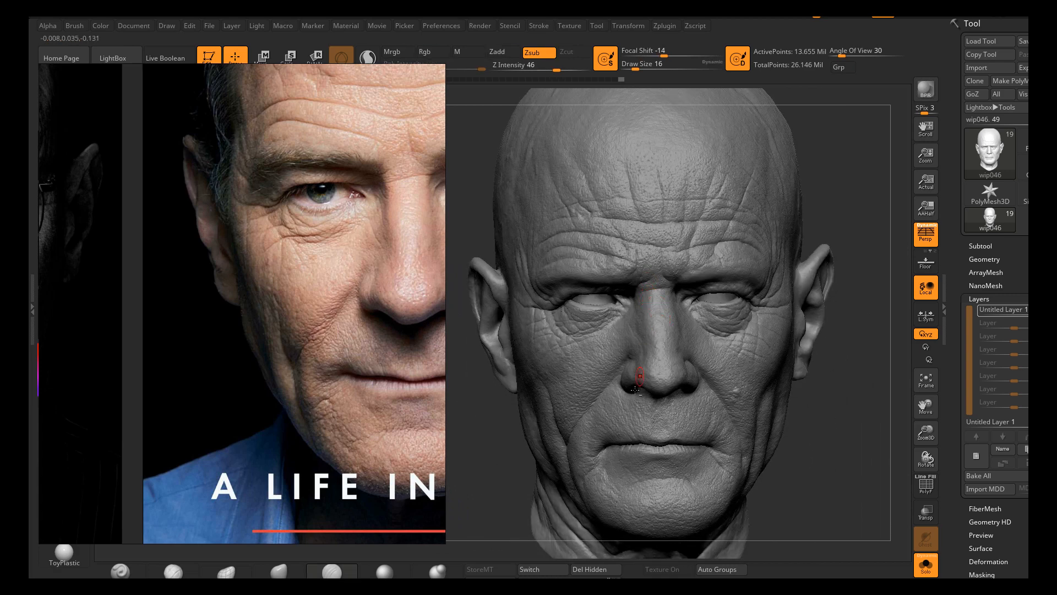
pyautogui.keyDown('alt'); pyautogui.moveTo(635, 388); pyautogui.dragTo(651, 332, button='right'); pyautogui.keyUp('alt')
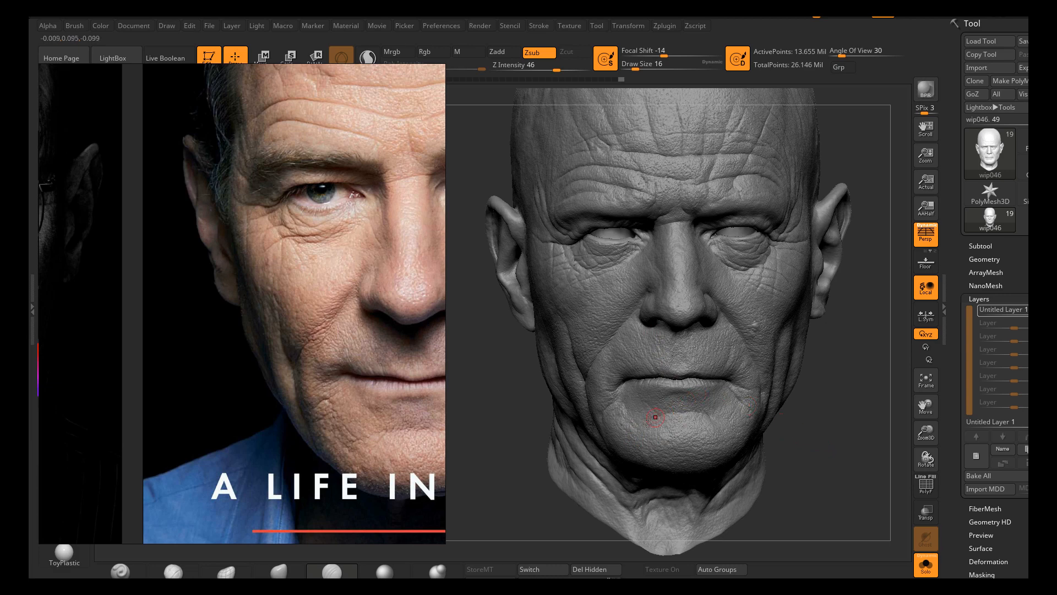
pyautogui.moveTo(651, 424); pyautogui.dragTo(661, 405, button='right')
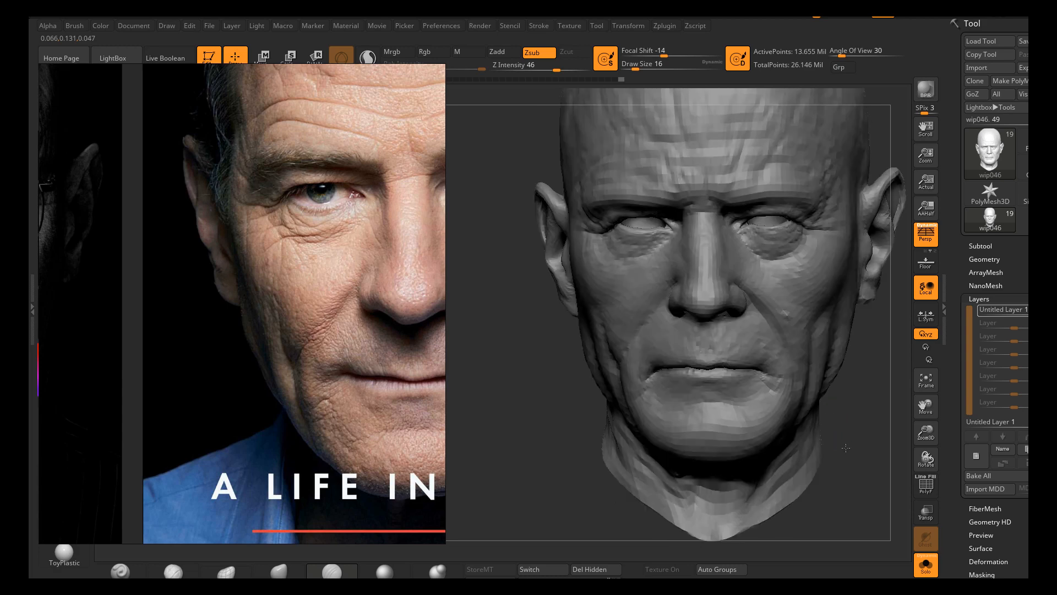
pyautogui.moveTo(725, 362); pyautogui.dragTo(654, 400, button='right')
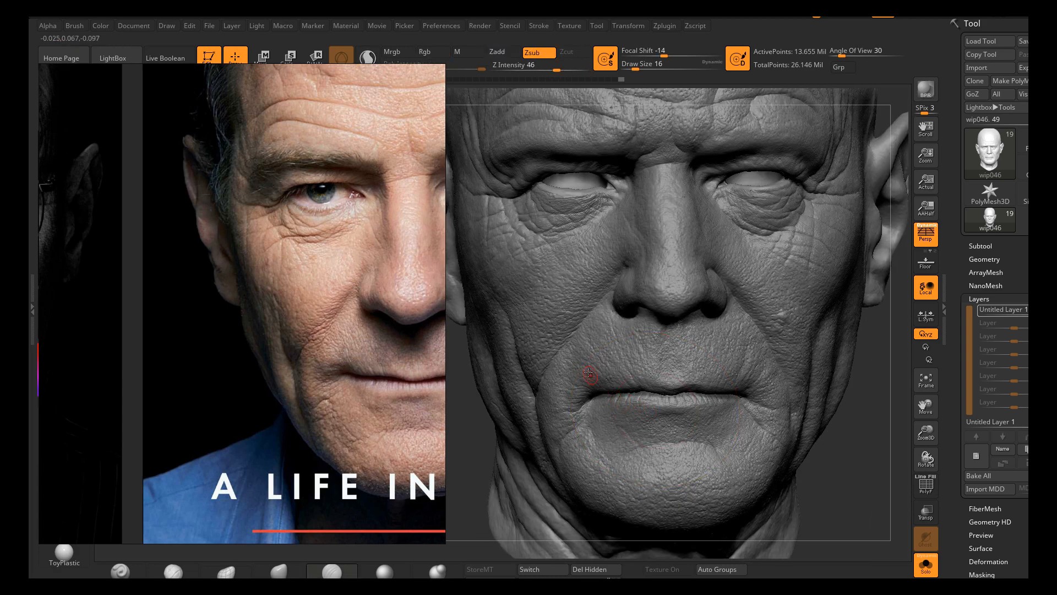
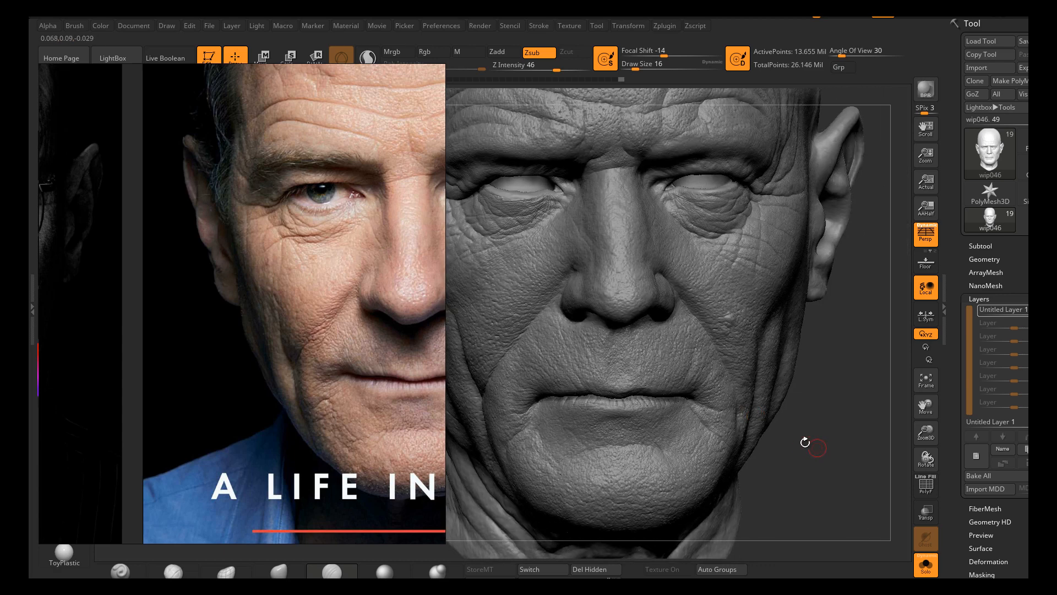
pyautogui.moveTo(629, 352); pyautogui.dragTo(595, 397, button='right')
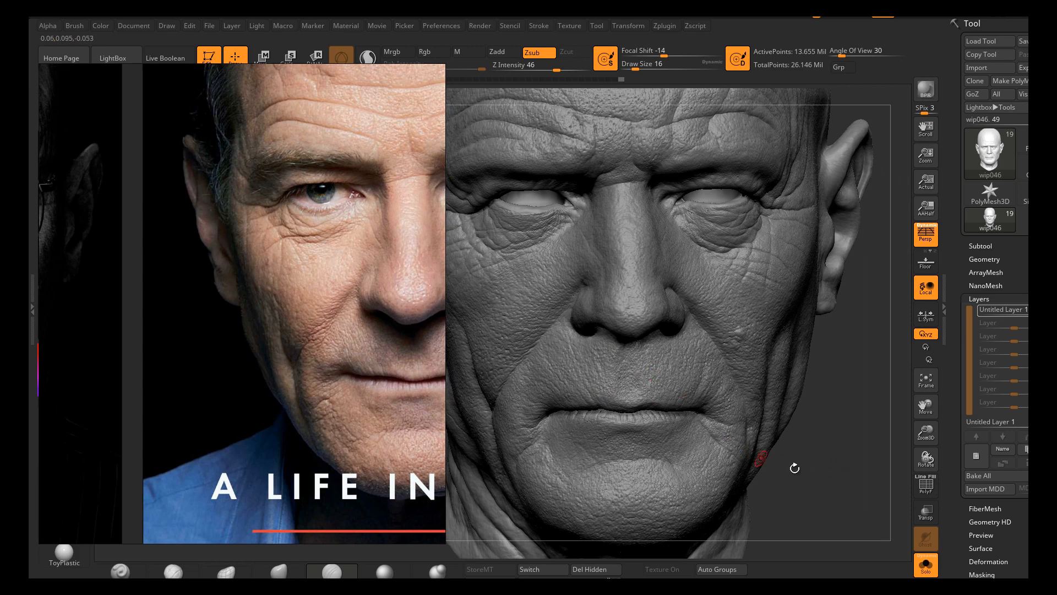
pyautogui.moveTo(821, 455); pyautogui.dragTo(842, 458, button='right')
pyautogui.keyDown('alt'); pyautogui.moveTo(718, 377); pyautogui.dragTo(766, 434, button='right'); pyautogui.keyUp('alt')
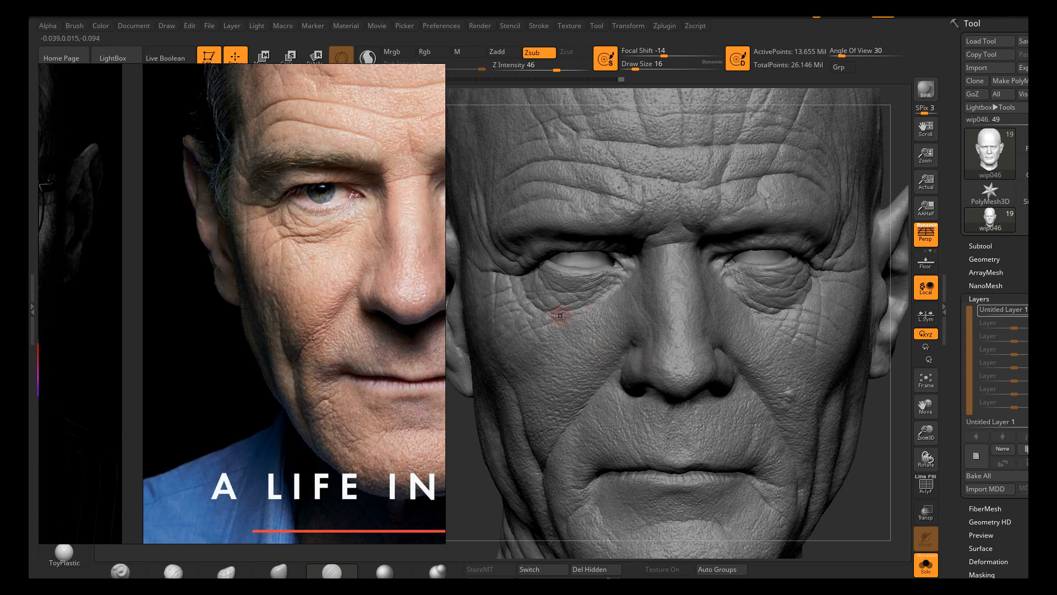
pyautogui.moveTo(538, 306)
pyautogui.keyDown('ctrl'); pyautogui.mouseDown(button='right')
pyautogui.moveTo(543, 330)
pyautogui.moveTo(556, 328)
pyautogui.moveTo(552, 318)
pyautogui.moveTo(597, 338)
pyautogui.moveTo(573, 349)
pyautogui.mouseUp(button='right'); pyautogui.keyUp('ctrl')
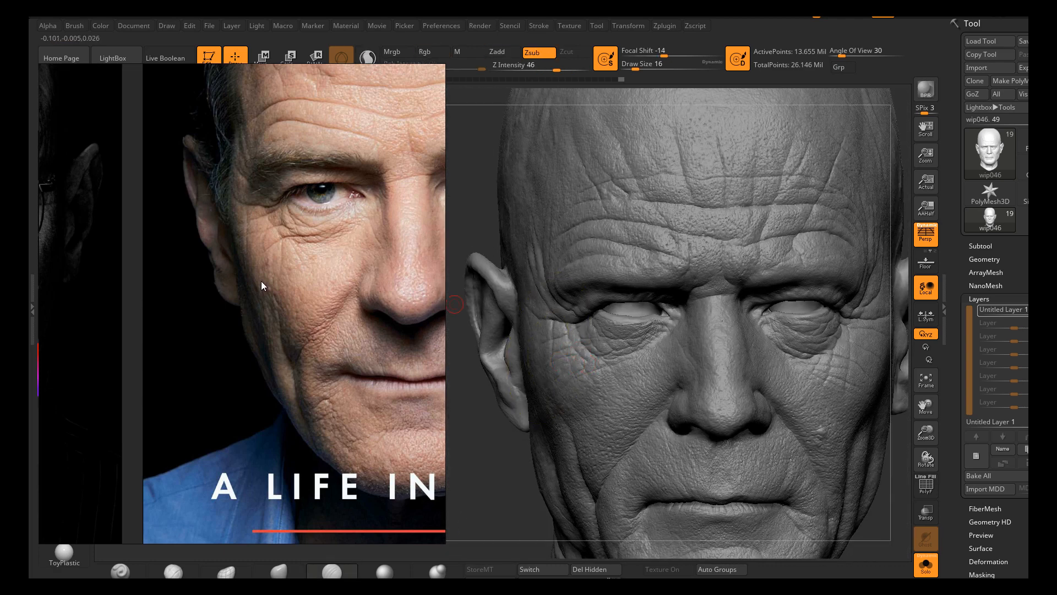
# Center the full book-cover face in the reference board and examine the sculpt's wrinkles beside and below the eye
pyautogui.scroll(-4, 261, 281)
pyautogui.moveTo(261, 311); pyautogui.dragTo(204, 361, button='middle')
pyautogui.scroll(3, 318, 288)
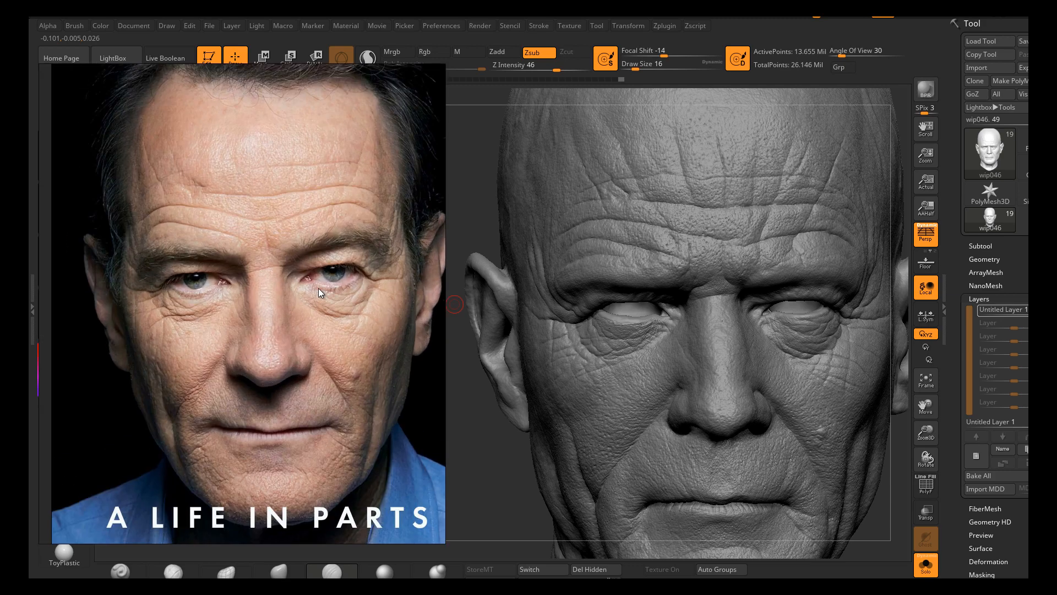
pyautogui.scroll(-2, 309, 319)
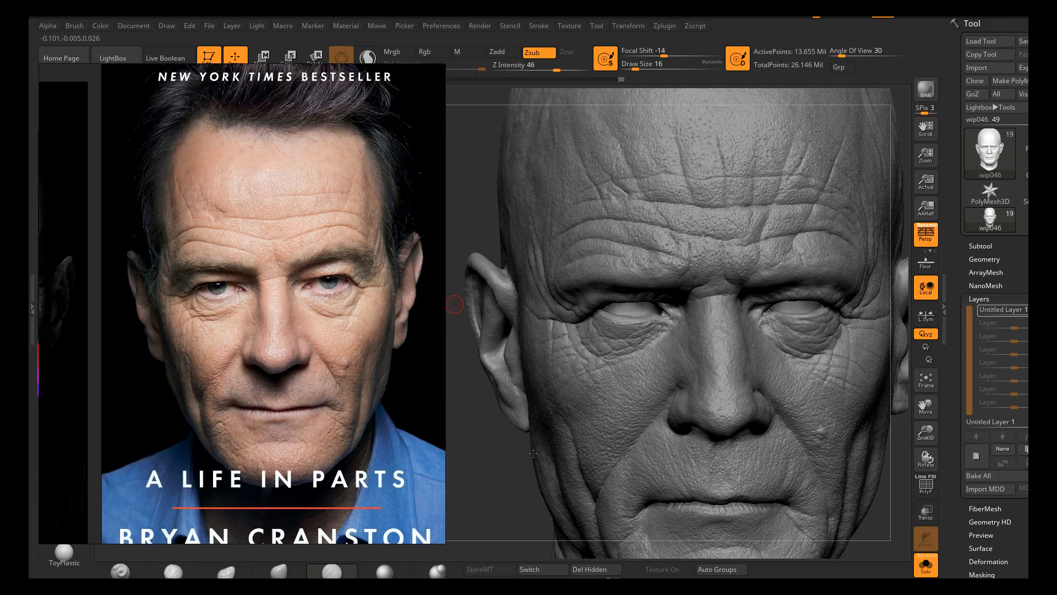
pyautogui.moveTo(489, 465); pyautogui.dragTo(485, 461, button='right')
pyautogui.keyDown('alt'); pyautogui.moveTo(625, 373); pyautogui.dragTo(644, 396, button='right'); pyautogui.keyUp('alt')
pyautogui.press('d')
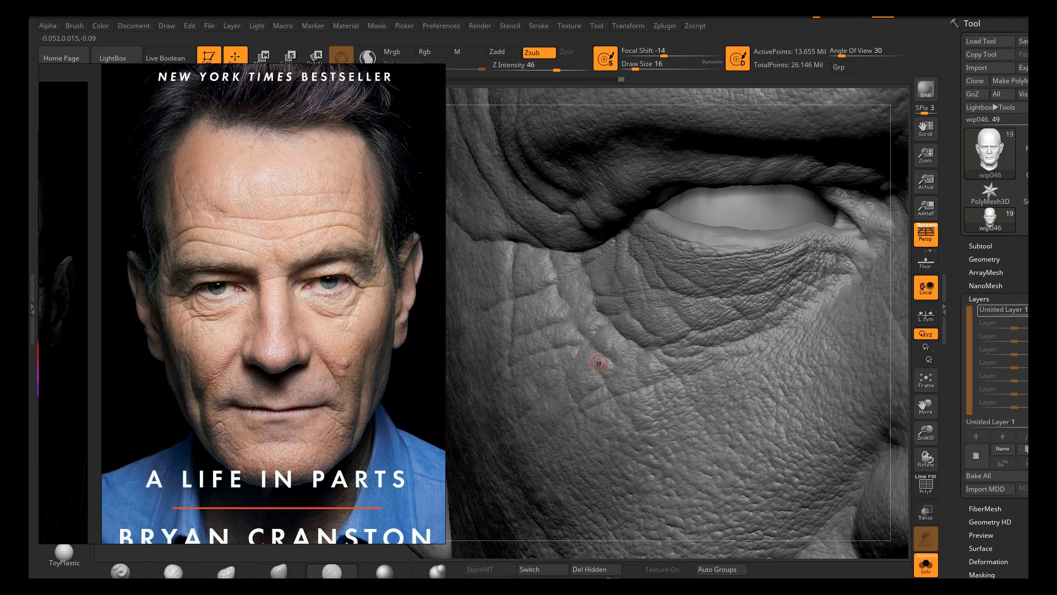
pyautogui.keyDown('alt'); pyautogui.moveTo(605, 380); pyautogui.dragTo(628, 344, button='right'); pyautogui.keyUp('alt')
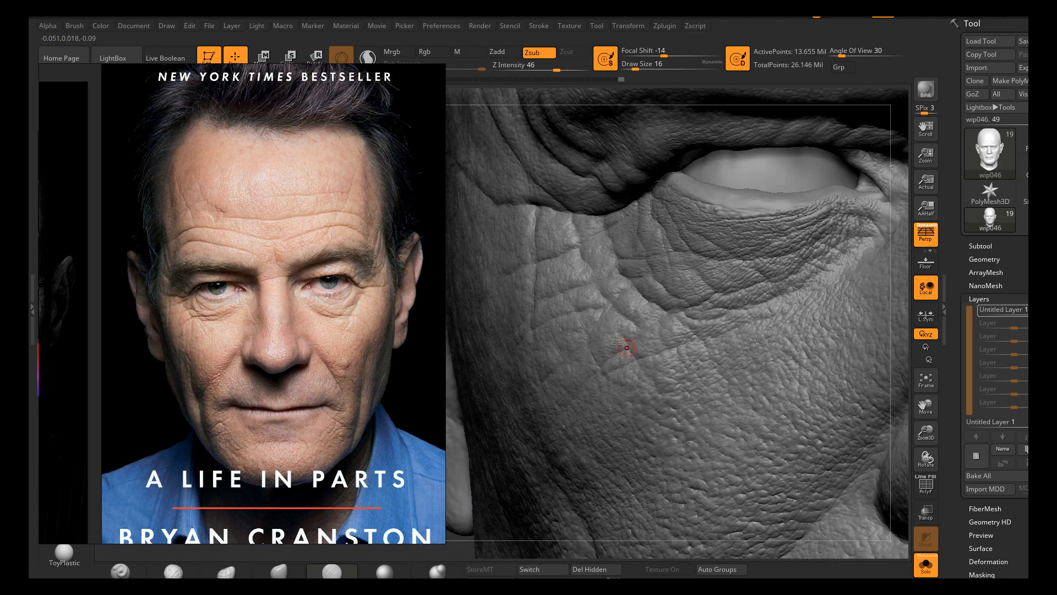
# Enlarge the book-cover portrait's eyes and cheeks and compare them with the sculpt's under-eye area
pyautogui.scroll(-4, 225, 319)
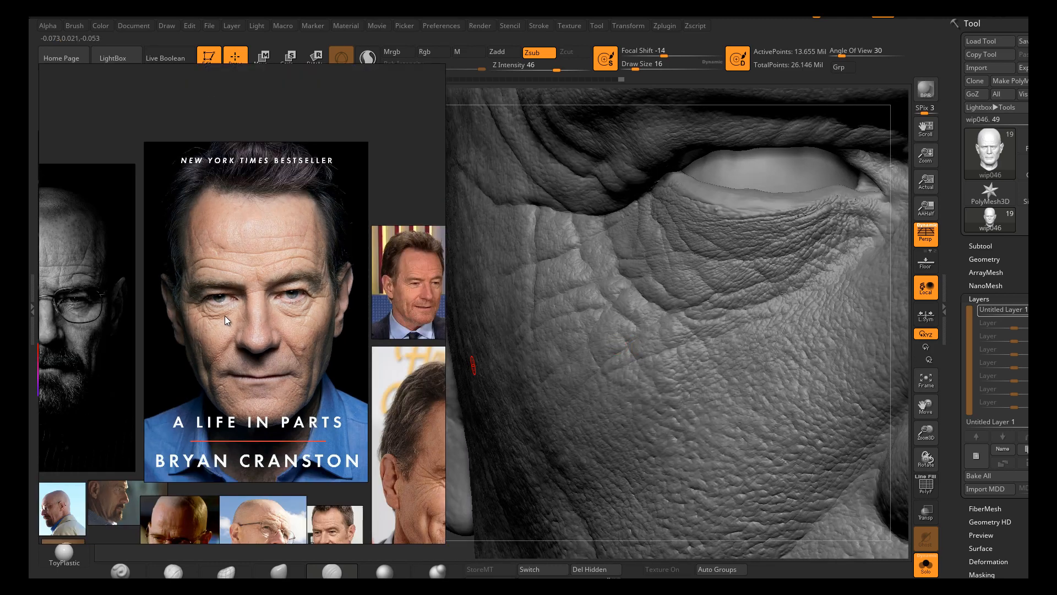
pyautogui.moveTo(240, 359); pyautogui.dragTo(319, 374, button='middle')
pyautogui.scroll(5, 347, 327)
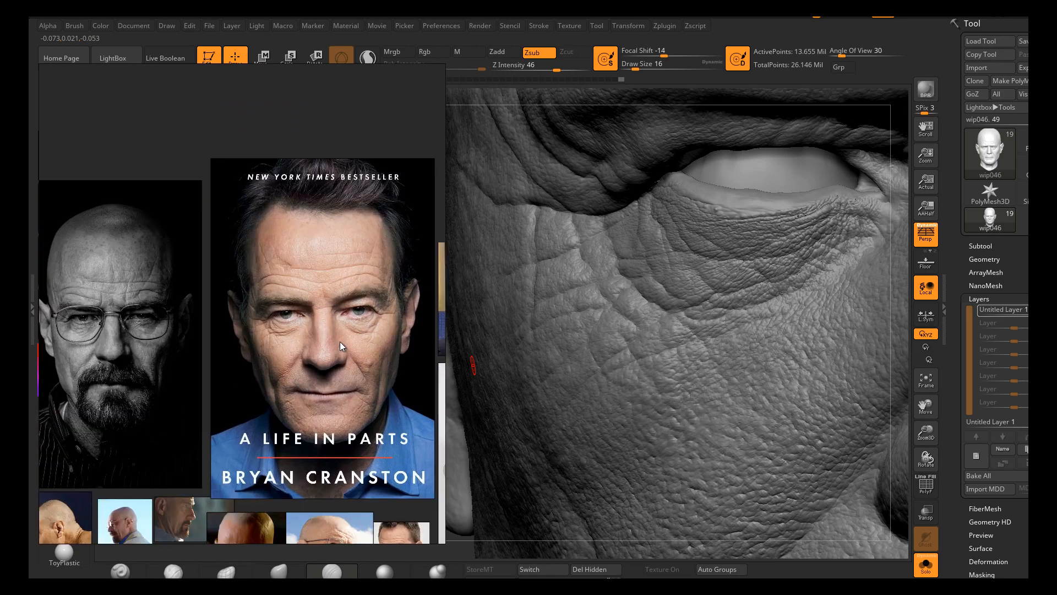
pyautogui.scroll(-4, 271, 315)
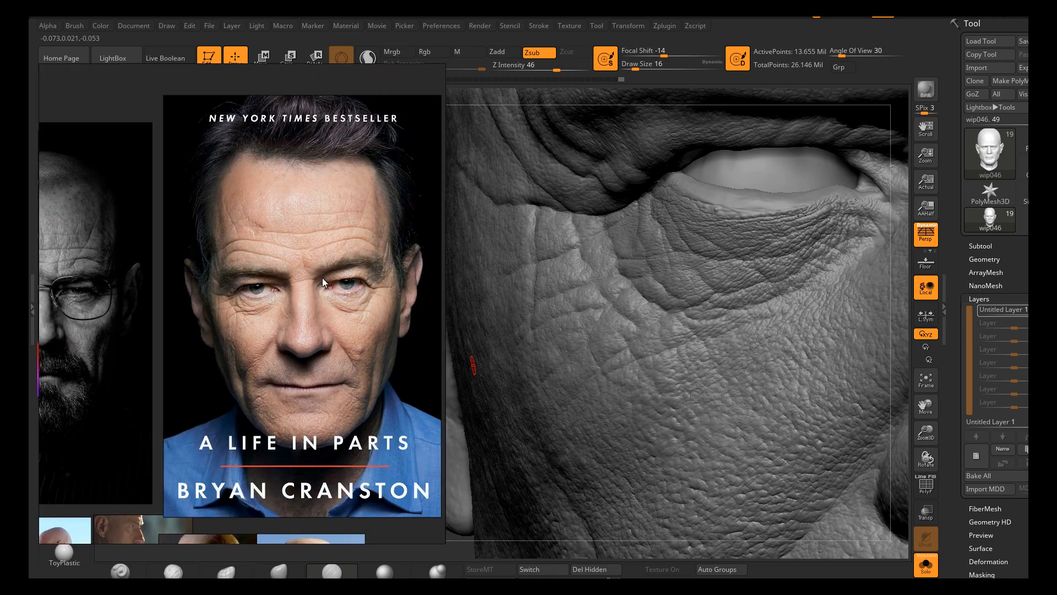
pyautogui.scroll(5, 322, 277)
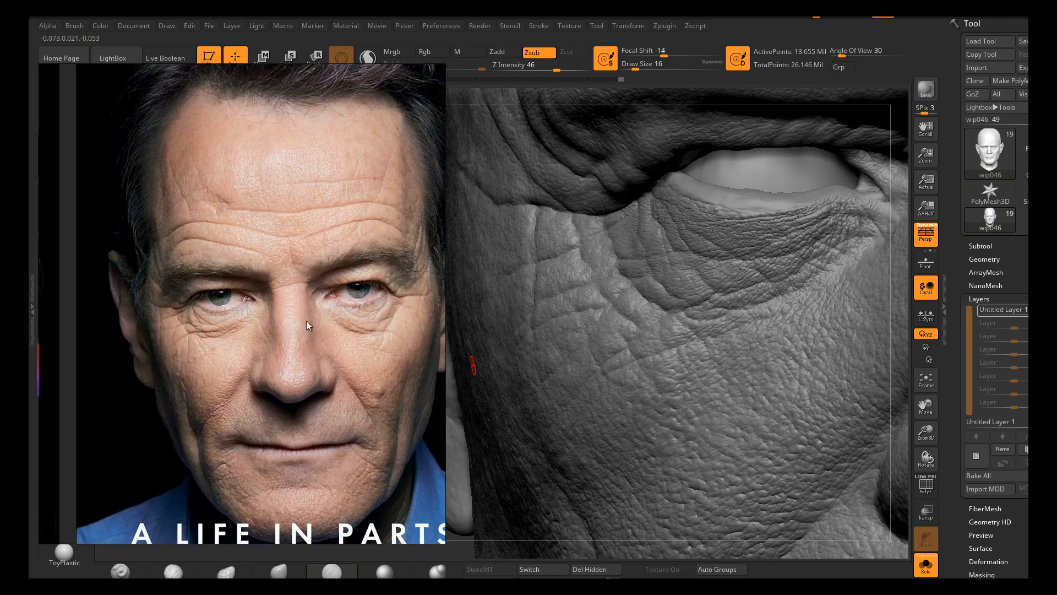
pyautogui.moveTo(752, 316); pyautogui.dragTo(683, 361, button='right')
pyautogui.moveTo(511, 411); pyautogui.dragTo(473, 412, button='right')
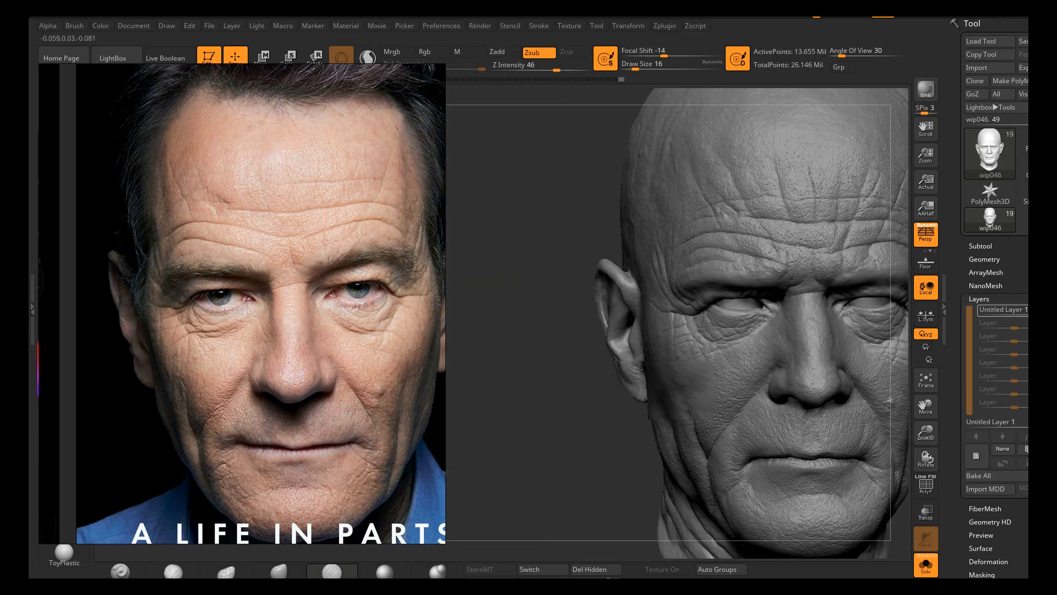
pyautogui.keyDown('alt'); pyautogui.moveTo(752, 324); pyautogui.dragTo(677, 373, button='right'); pyautogui.keyUp('alt')
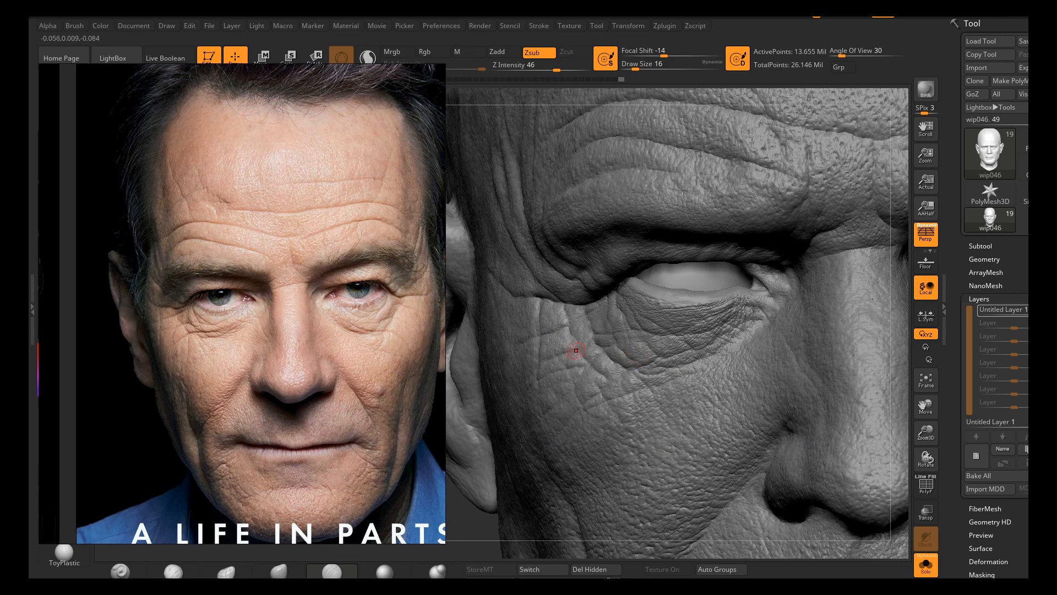
# Switch to the additive brush with Z Intensity 51 and set its draw size to 80 for the under-eye area
pyautogui.click(279, 571)
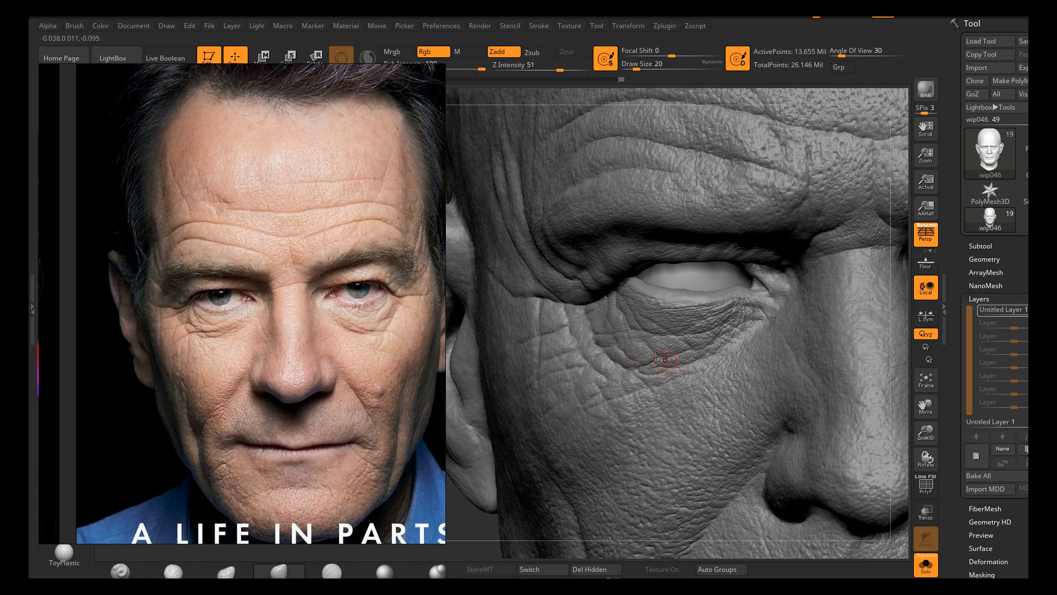
pyautogui.press('s')
pyautogui.moveTo(655, 351); pyautogui.dragTo(663, 351)
pyautogui.keyDown('ctrl'); pyautogui.moveTo(663, 351); pyautogui.dragTo(647, 364, button='right'); pyautogui.keyUp('ctrl')
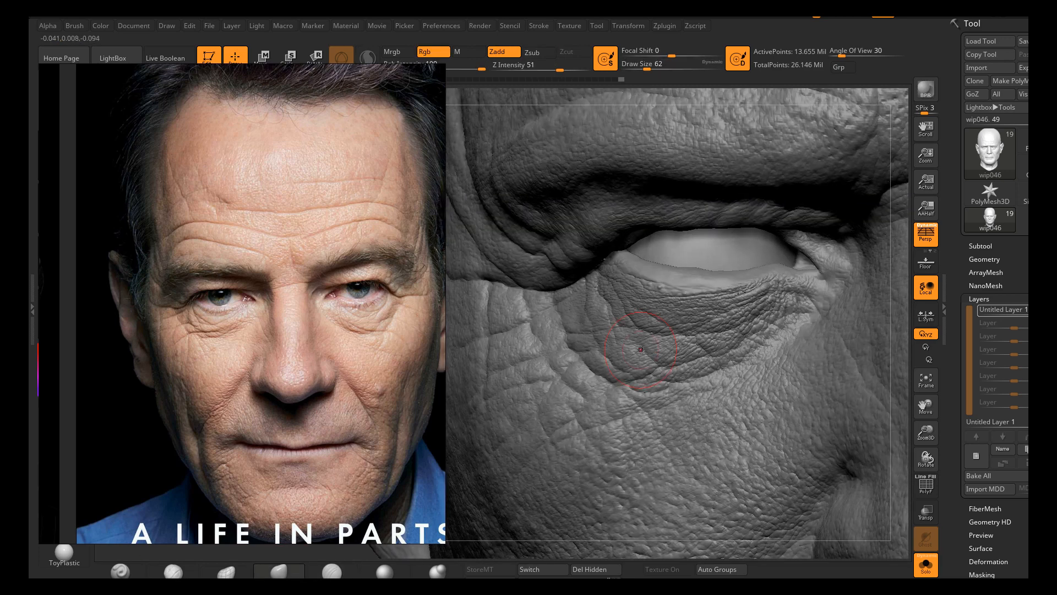
pyautogui.press('s')
pyautogui.moveTo(638, 348); pyautogui.dragTo(644, 349)
pyautogui.keyDown('ctrl'); pyautogui.moveTo(658, 344); pyautogui.dragTo(617, 335, button='right'); pyautogui.keyUp('ctrl')
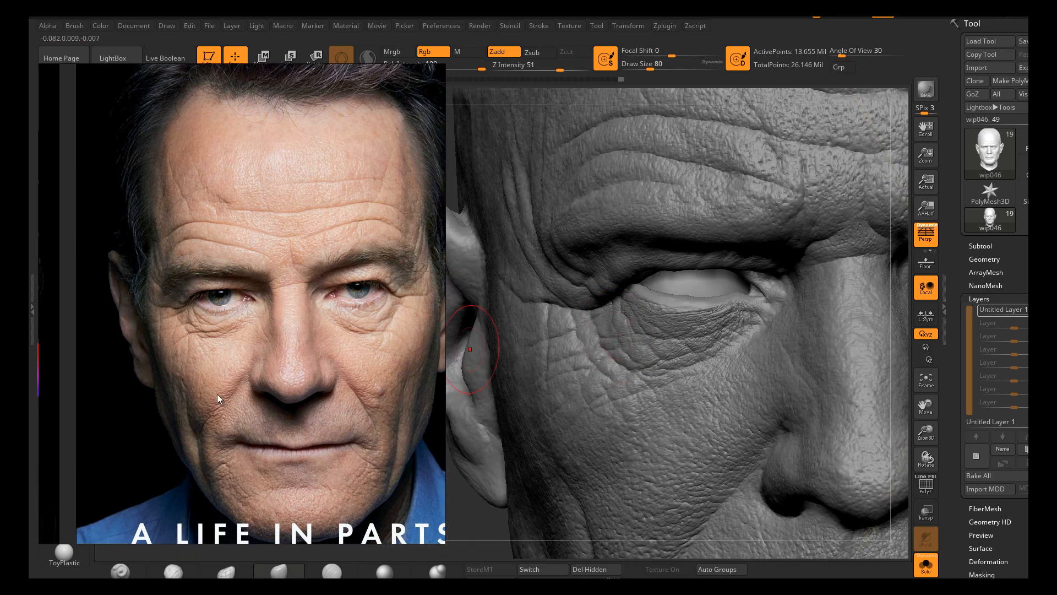
# Compare the eye wrinkles in the book-cover portrait with those in the frontal portrait of the bald man wearing glasses and a striped shirt
pyautogui.scroll(3, 210, 319)
pyautogui.scroll(-4, 218, 321)
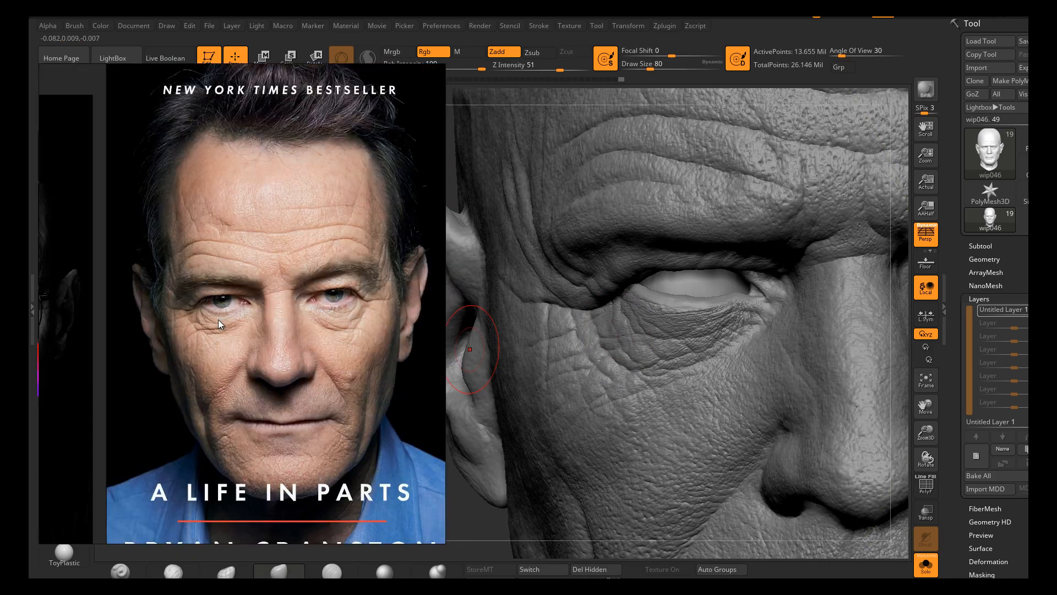
pyautogui.scroll(-8, 218, 319)
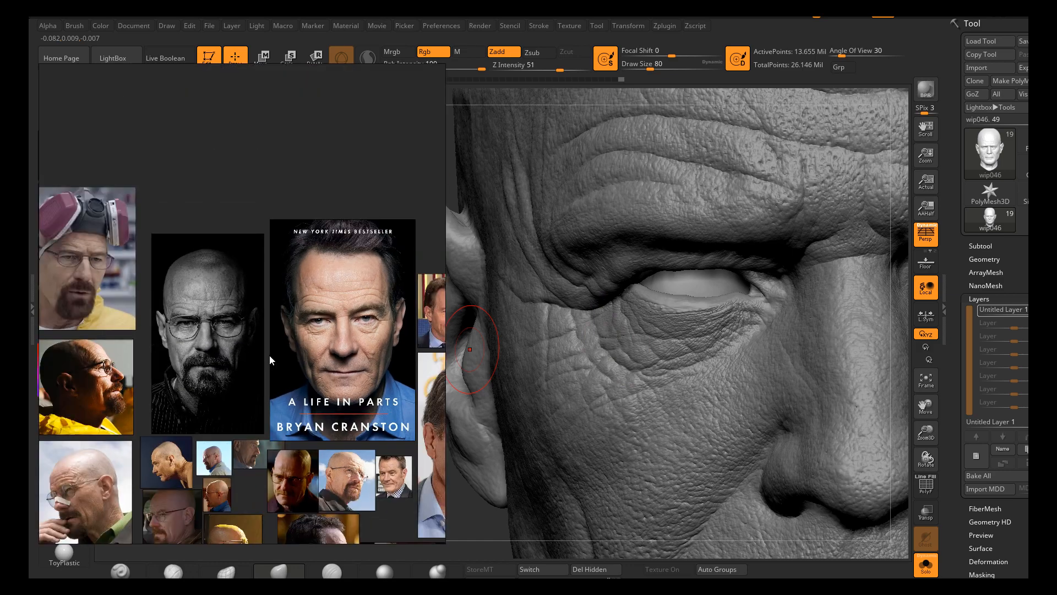
pyautogui.scroll(10, 180, 323)
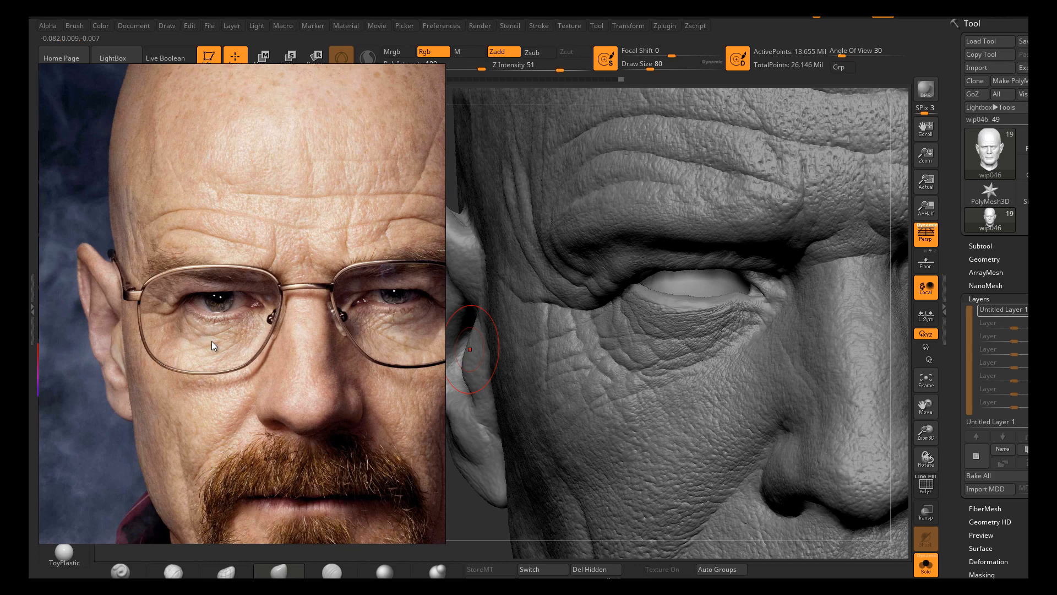
pyautogui.moveTo(235, 343); pyautogui.dragTo(183, 347)
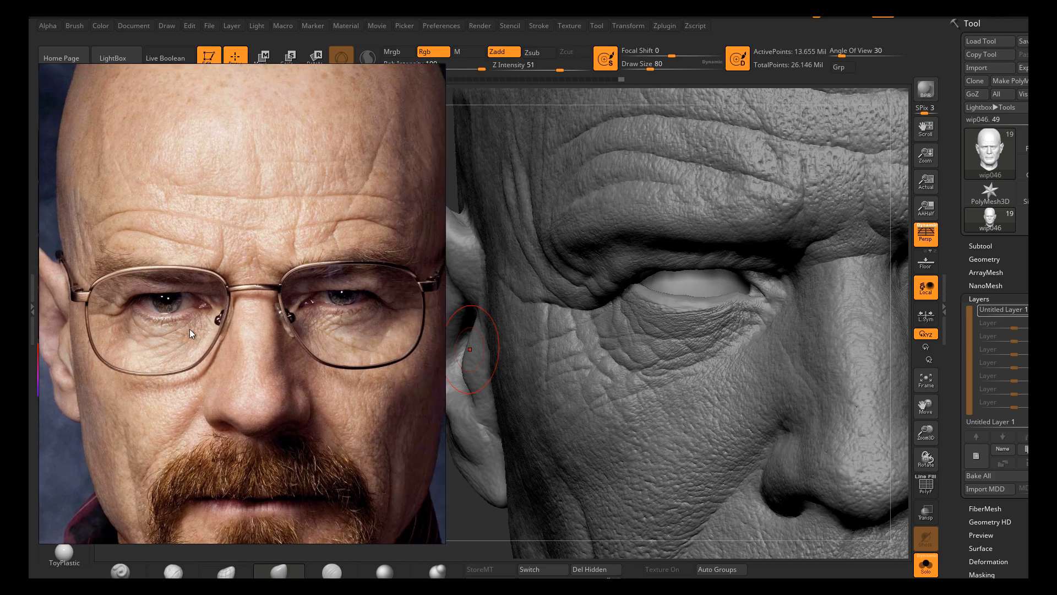
pyautogui.scroll(-3, 168, 322)
pyautogui.scroll(-4, 165, 326)
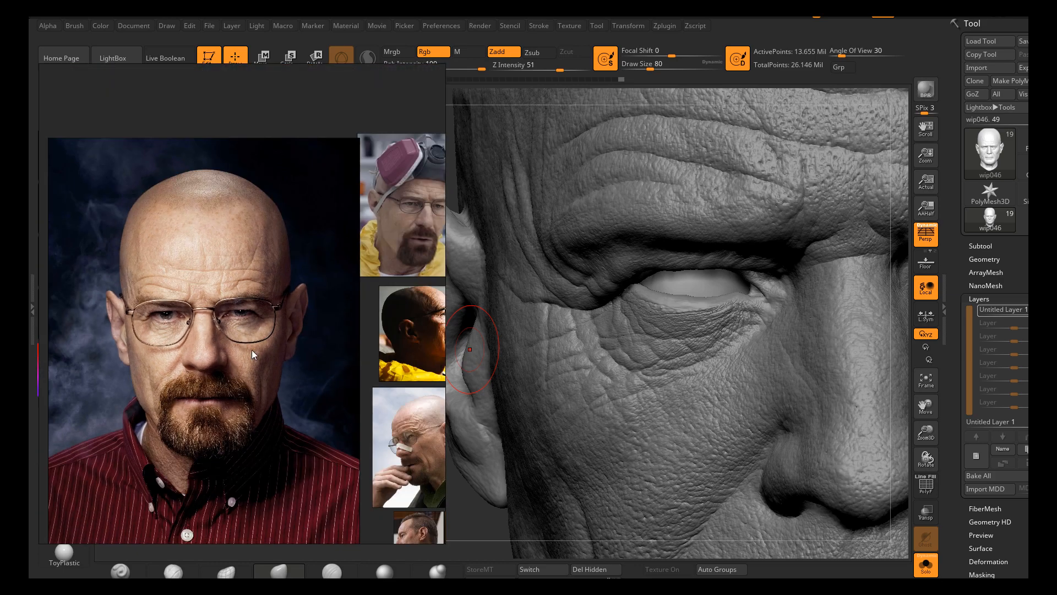
pyautogui.scroll(7, 243, 370)
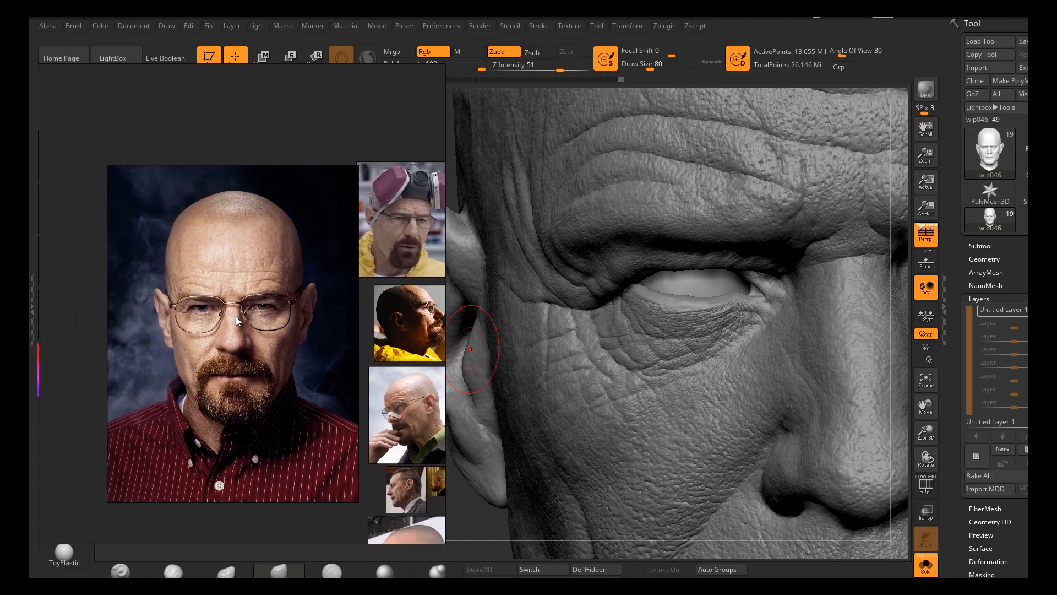
pyautogui.scroll(-5, 184, 325)
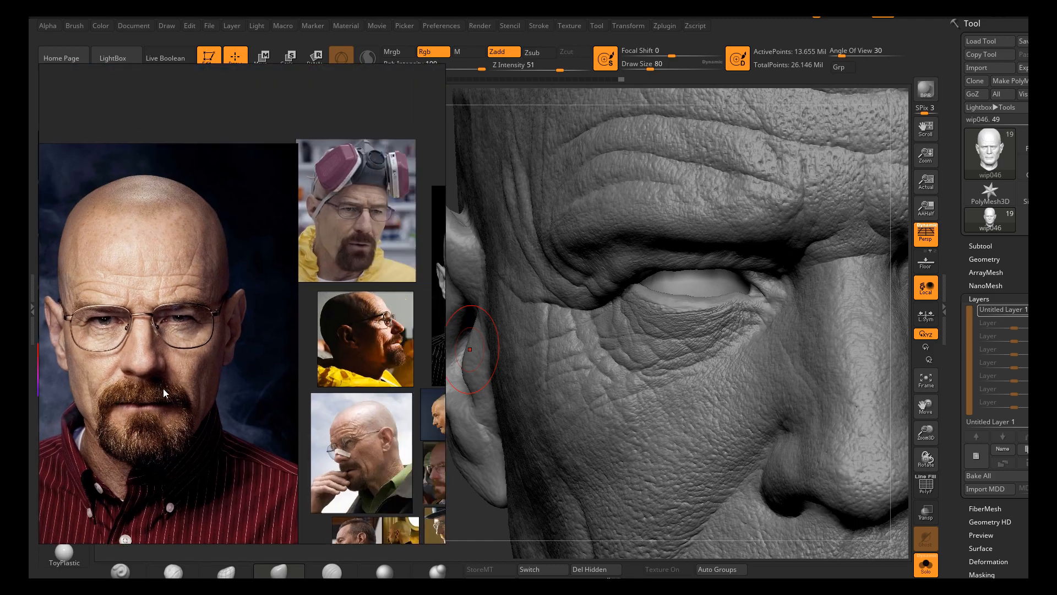
pyautogui.scroll(2, 318, 325)
pyautogui.scroll(6, 318, 325)
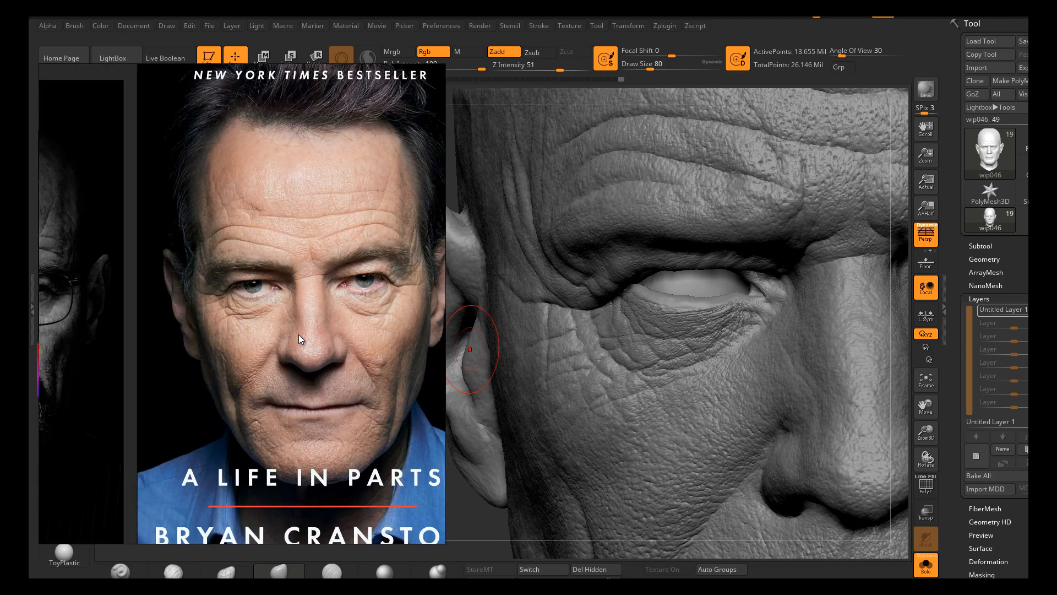
pyautogui.scroll(-5, 228, 311)
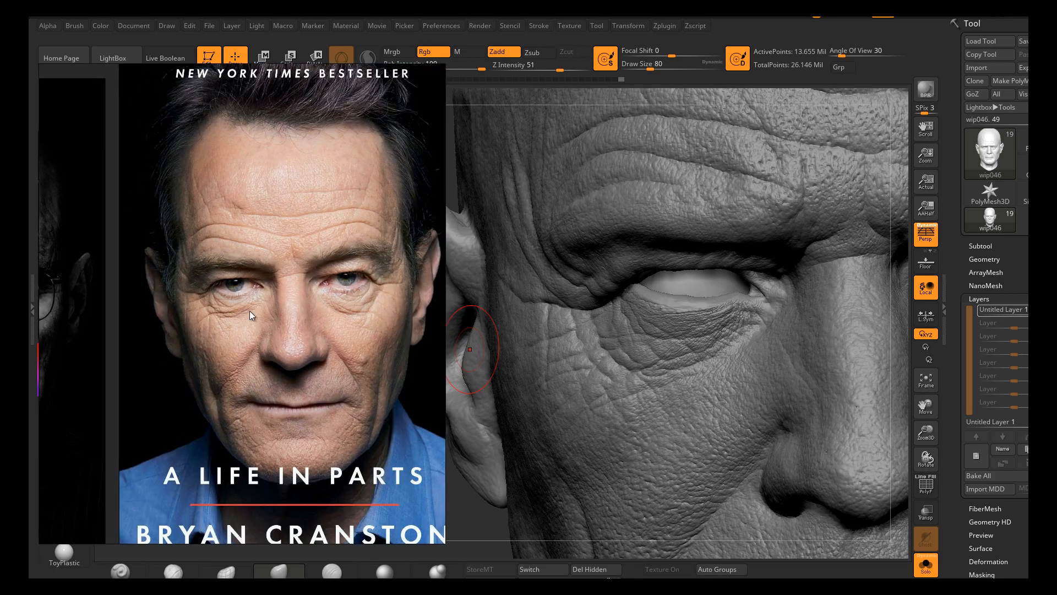
pyautogui.scroll(-1, 299, 316)
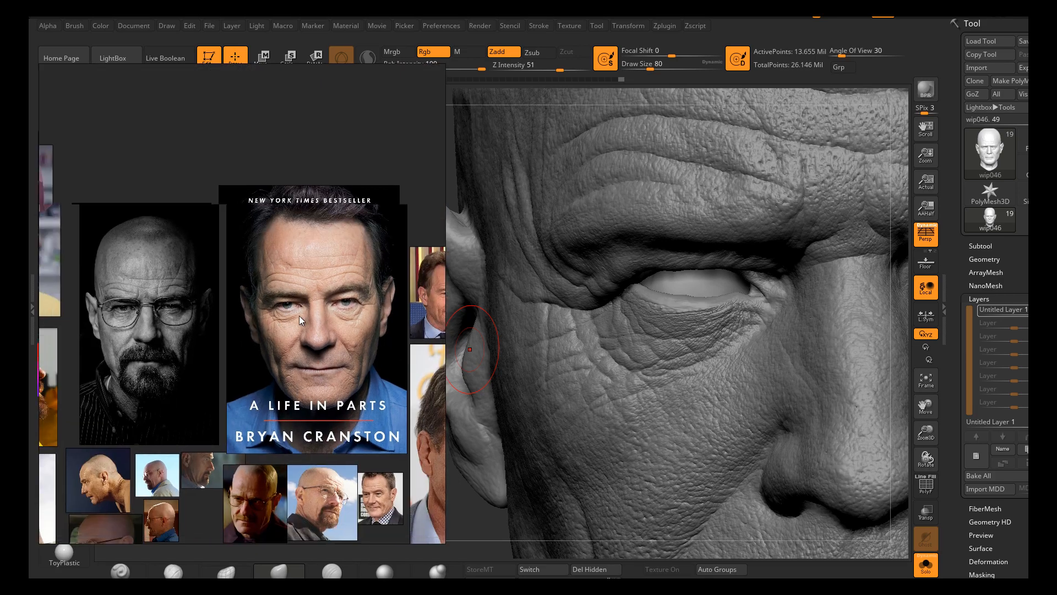
# Examine the eye and cheek wrinkles in the dark-suit profile photo and the smiling and frowning portraits on the reference board
pyautogui.moveTo(262, 383); pyautogui.dragTo(261, 240, button='middle')
pyautogui.moveTo(293, 476); pyautogui.dragTo(275, 355, button='middle')
pyautogui.scroll(2, 275, 354)
pyautogui.scroll(4, 275, 355)
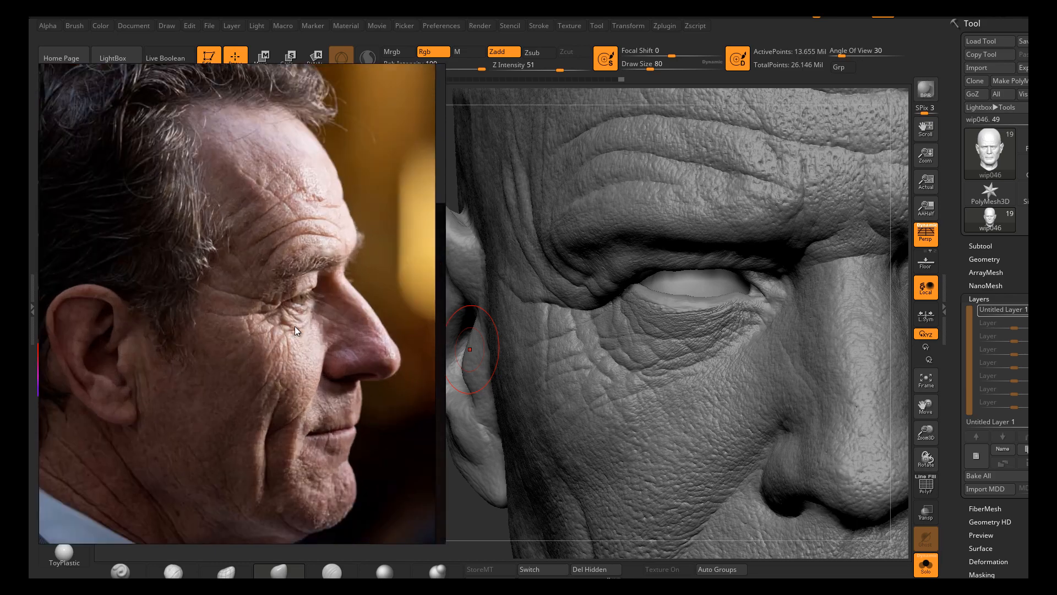
pyautogui.scroll(-5, 298, 308)
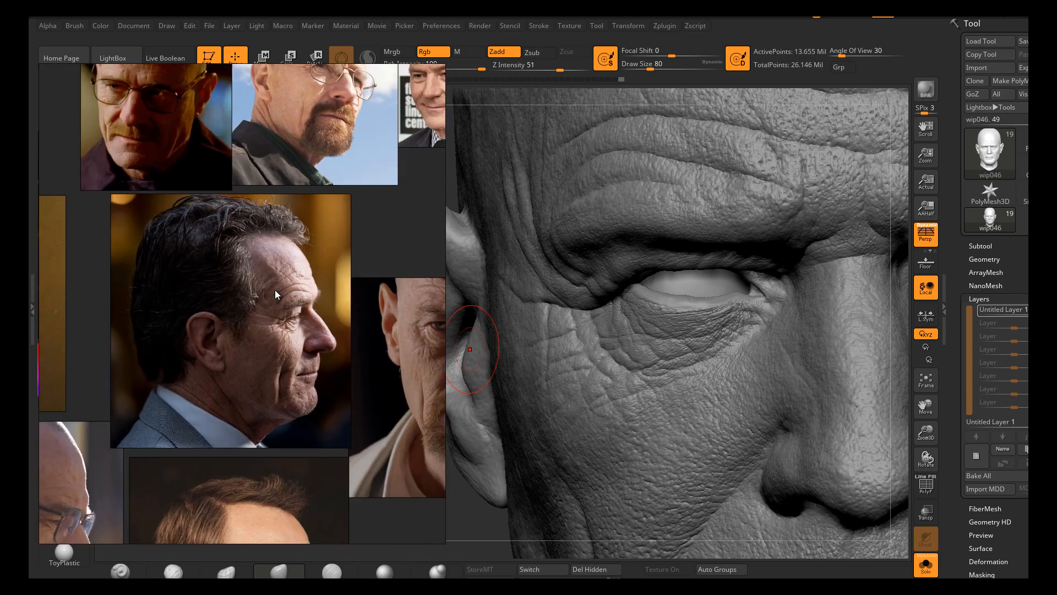
pyautogui.scroll(-2, 276, 176)
pyautogui.moveTo(277, 159); pyautogui.dragTo(278, 395, button='middle')
pyautogui.moveTo(251, 85); pyautogui.dragTo(219, 213, button='middle')
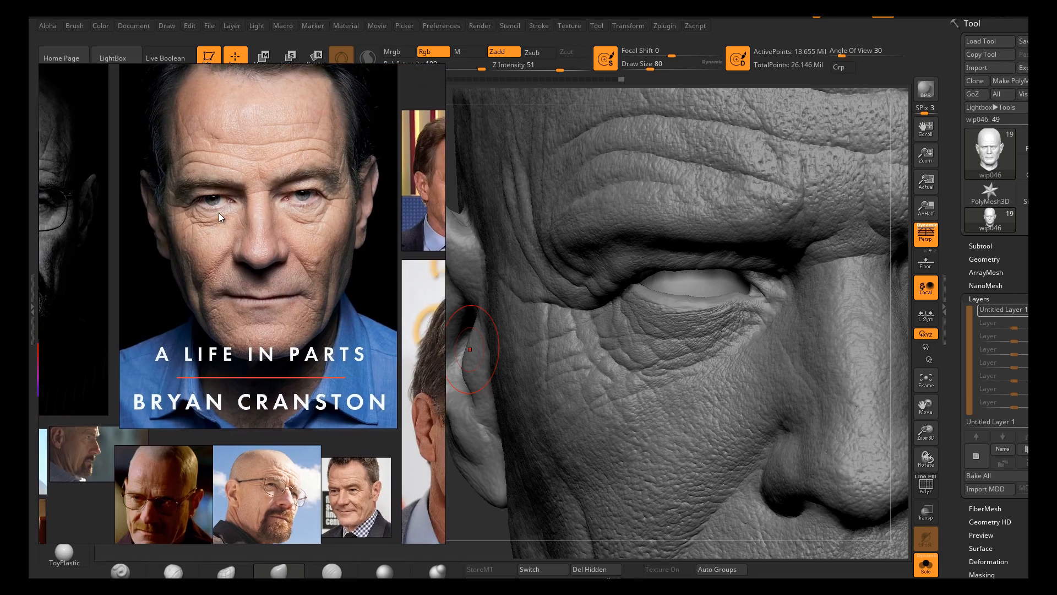
pyautogui.scroll(-3, 261, 251)
pyautogui.moveTo(298, 319); pyautogui.dragTo(233, 307, button='middle')
pyautogui.scroll(3, 376, 337)
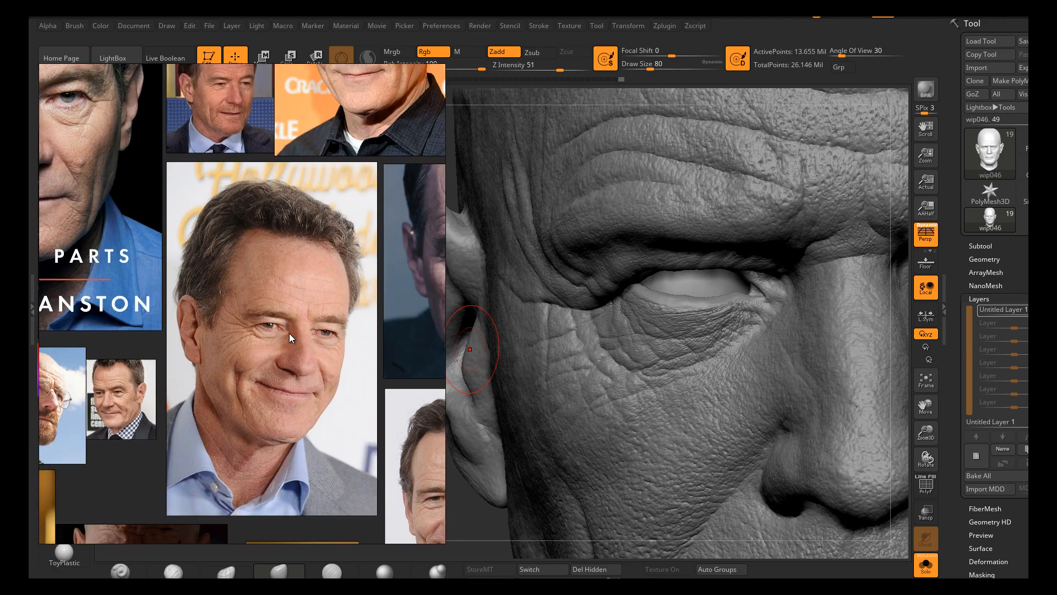
pyautogui.scroll(-3, 287, 334)
pyautogui.moveTo(250, 371); pyautogui.dragTo(244, 339, button='middle')
pyautogui.scroll(5, 368, 262)
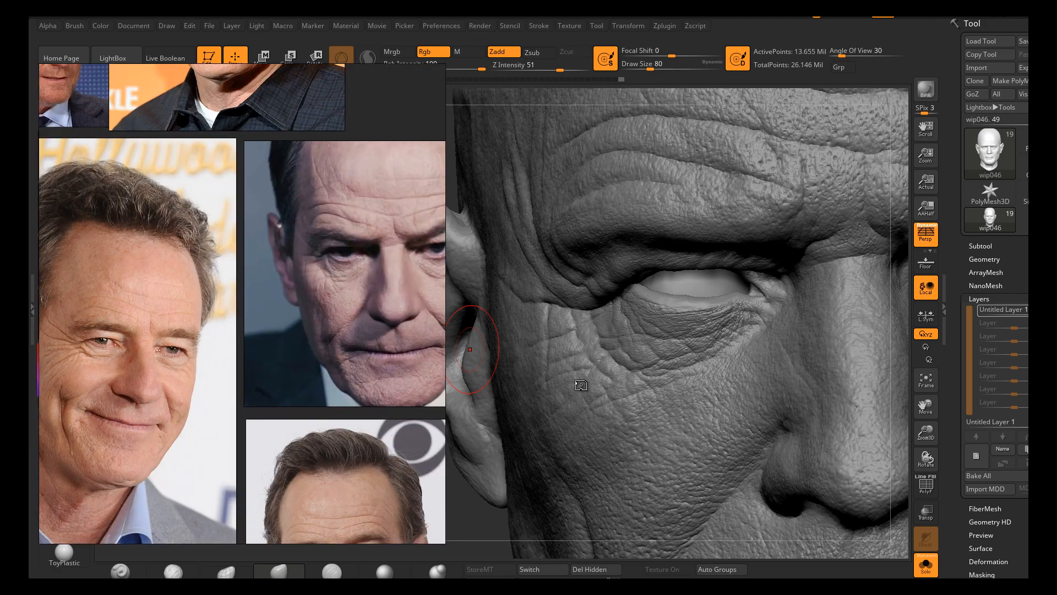
# Return to the book-cover portrait and enlarge its eyes, nose and cheeks for comparison with the sculpt's under-eye area
pyautogui.moveTo(618, 383); pyautogui.dragTo(623, 368, button='right')
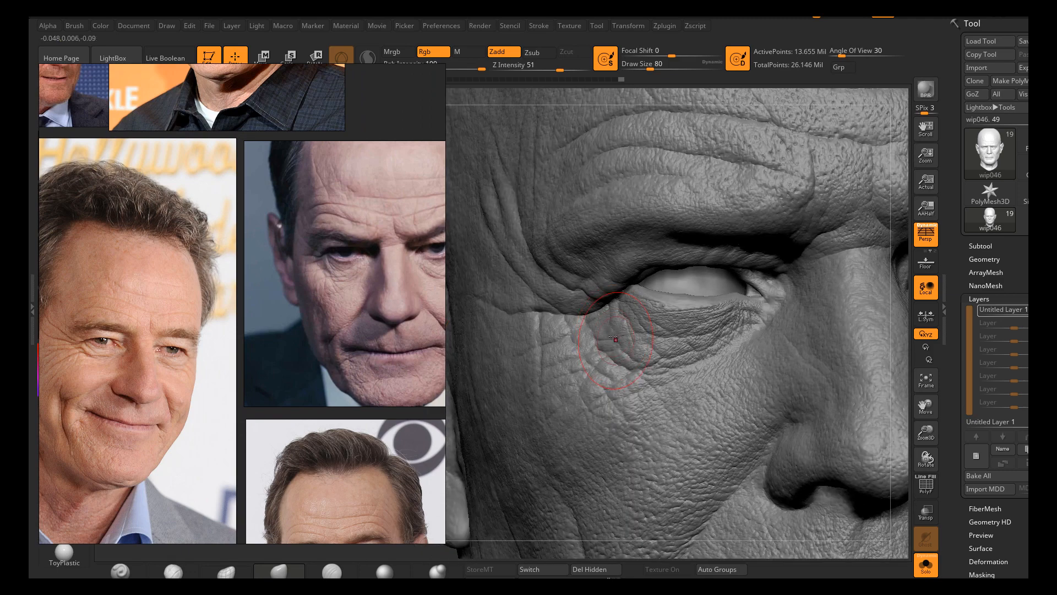
pyautogui.scroll(-5, 293, 324)
pyautogui.moveTo(141, 271); pyautogui.dragTo(257, 323, button='middle')
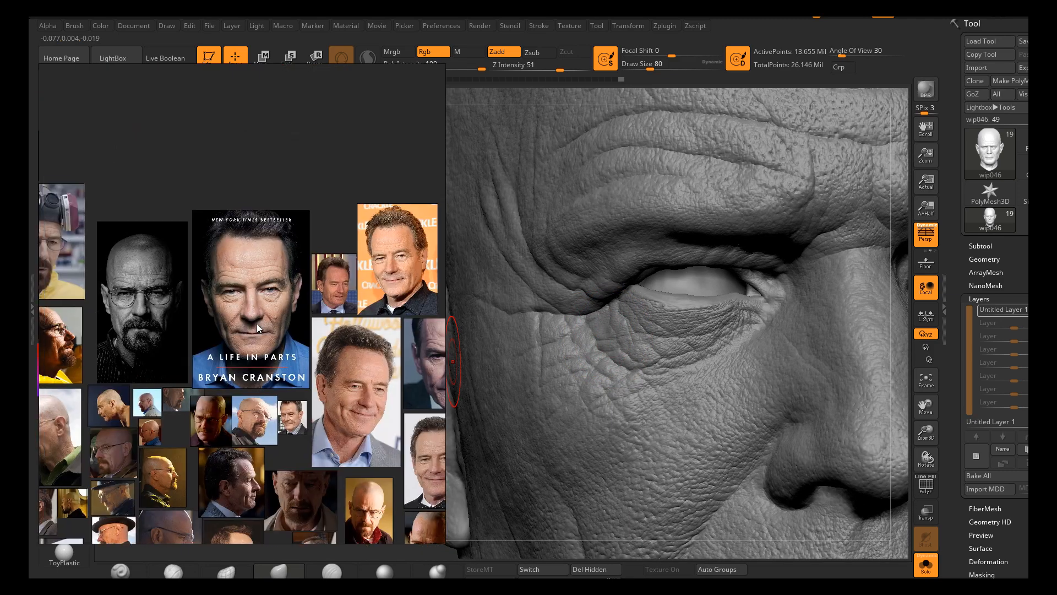
pyautogui.scroll(6, 245, 273)
pyautogui.moveTo(173, 291); pyautogui.dragTo(196, 301, button='middle')
pyautogui.scroll(2, 218, 266)
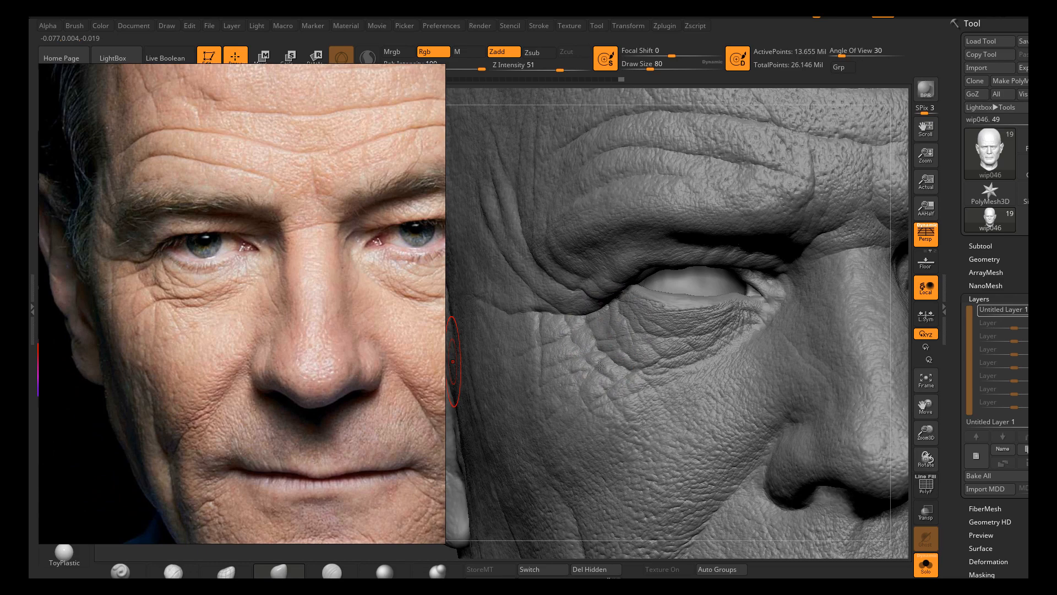
# Swell the folds beneath the eye subtly, using the additive brush with Z Intensity 10 and draw size 49
pyautogui.moveTo(638, 357)
pyautogui.mouseDown(button='right')
pyautogui.moveTo(664, 344)
pyautogui.moveTo(650, 363)
pyautogui.mouseUp(button='right')
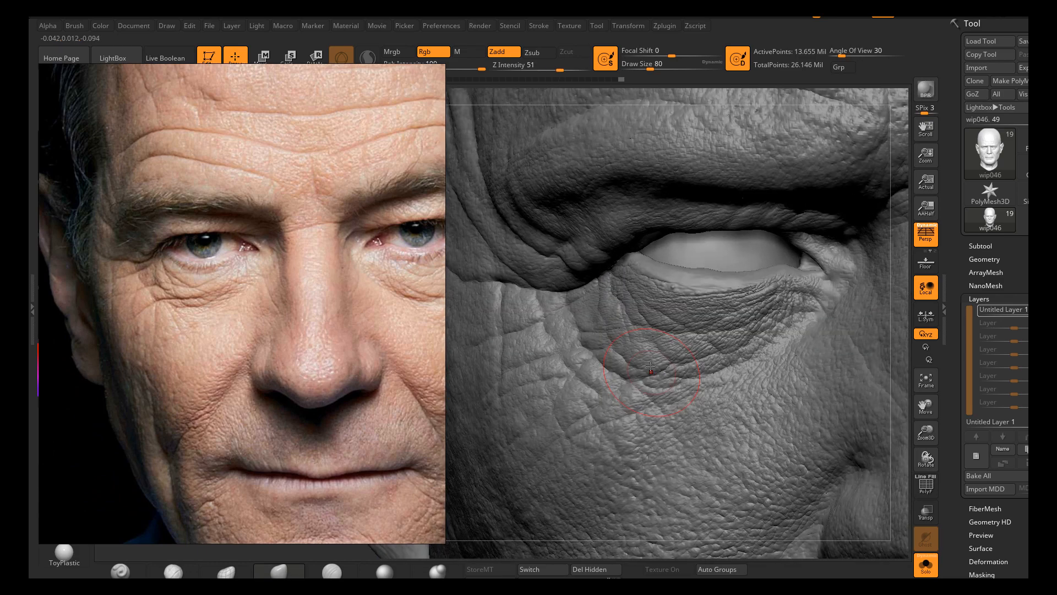
pyautogui.press('s')
pyautogui.moveTo(649, 361); pyautogui.dragTo(642, 361)
pyautogui.click(433, 573)
pyautogui.moveTo(646, 353); pyautogui.dragTo(655, 336, button='right')
pyautogui.click(712, 65)
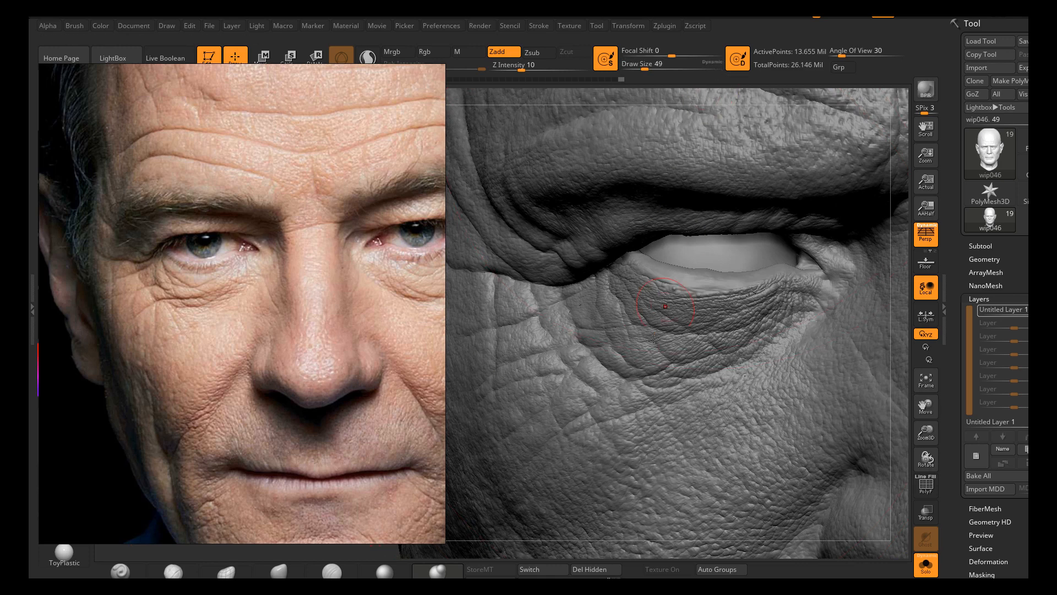
pyautogui.moveTo(630, 361); pyautogui.dragTo(647, 360, button='right')
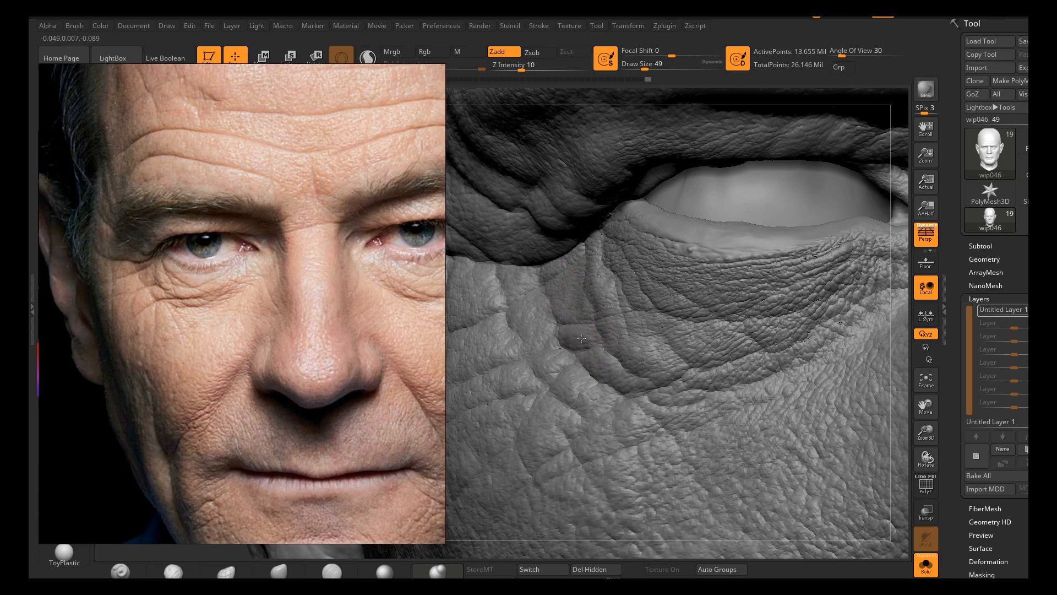
pyautogui.keyDown('ctrl'); pyautogui.moveTo(648, 391); pyautogui.dragTo(585, 292, button='right'); pyautogui.keyUp('ctrl')
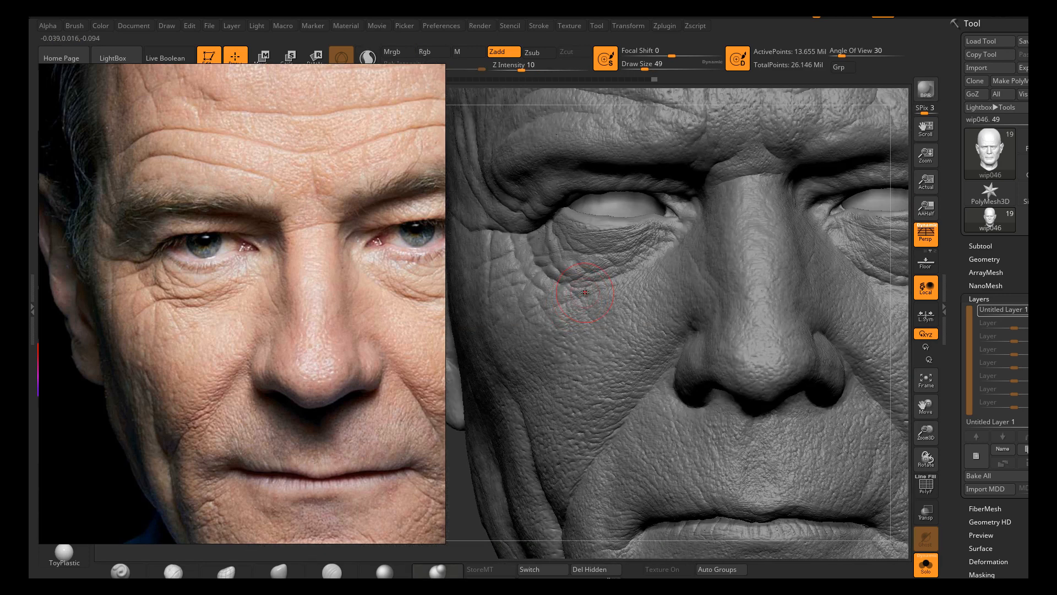
# Build up the lower-eyelid folds with another additive brush at Z Intensity 14, reducing its draw size to 31
pyautogui.click(131, 571)
pyautogui.keyDown('ctrl'); pyautogui.moveTo(572, 261); pyautogui.dragTo(607, 274, button='right'); pyautogui.keyUp('ctrl')
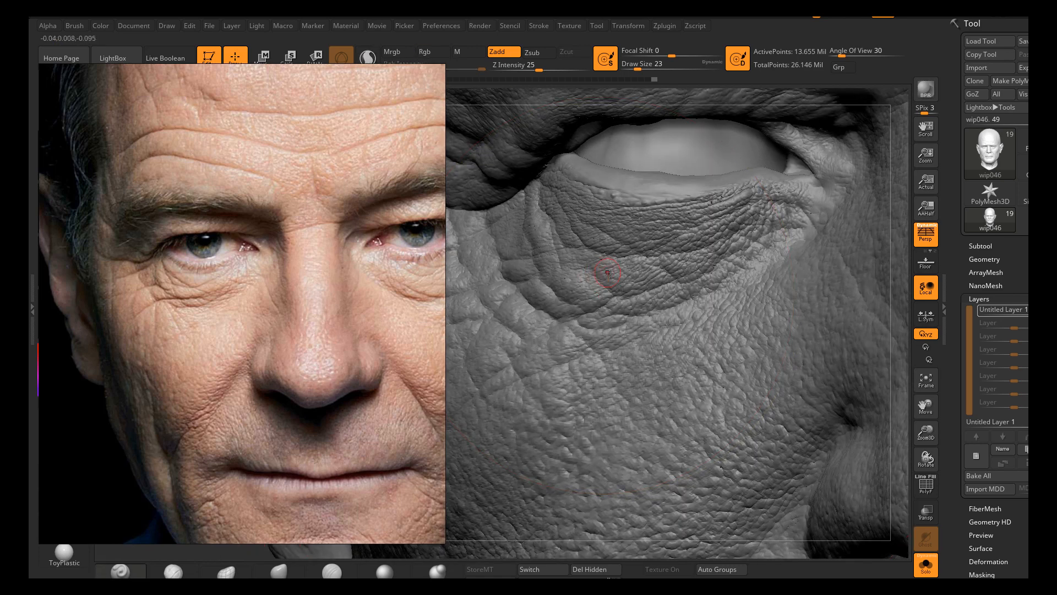
pyautogui.press('s')
pyautogui.moveTo(608, 274); pyautogui.dragTo(615, 274)
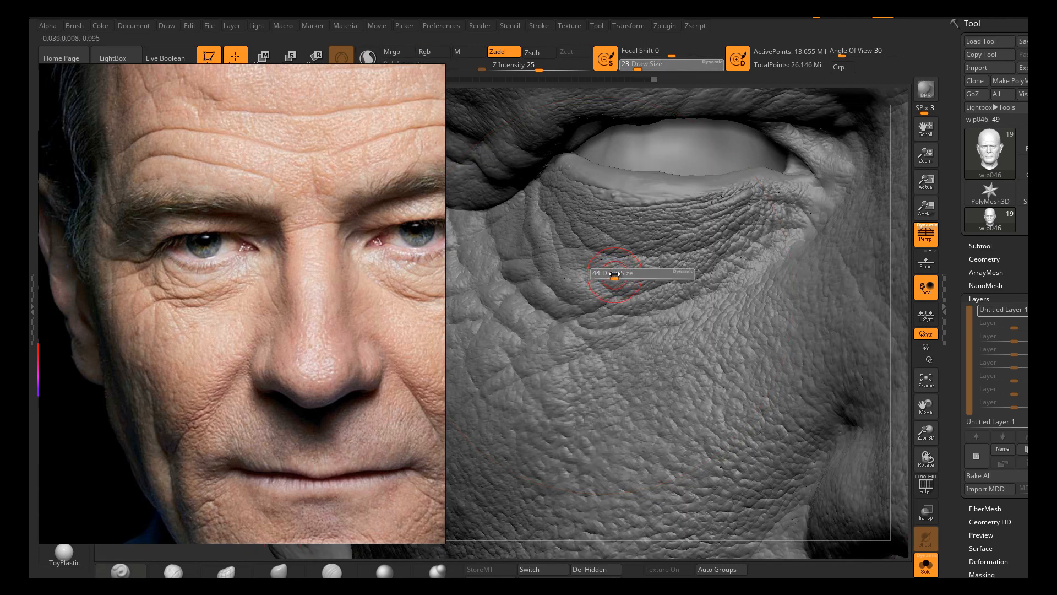
pyautogui.click(528, 68)
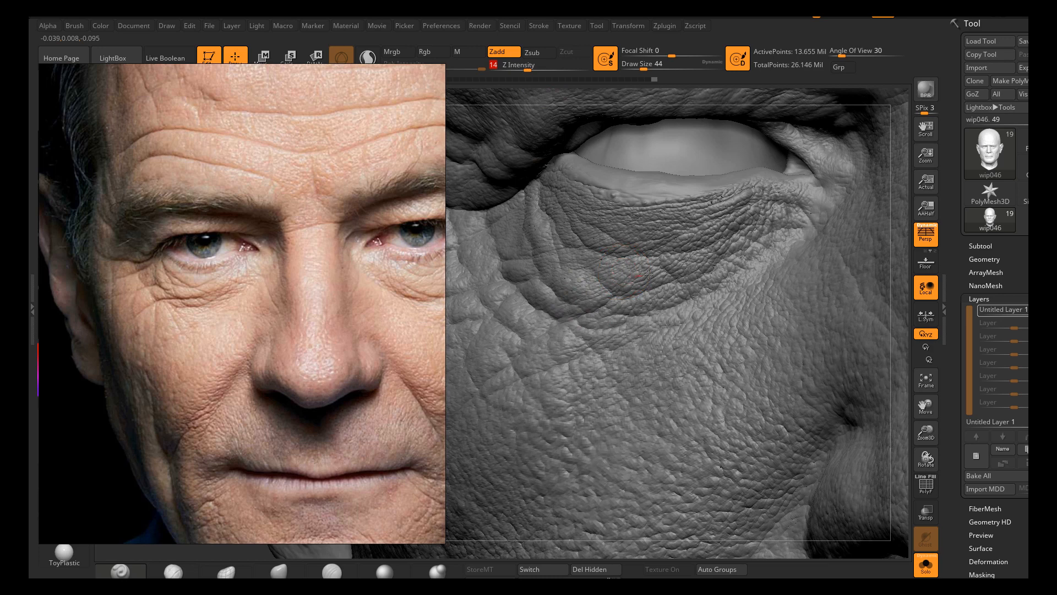
pyautogui.press('s')
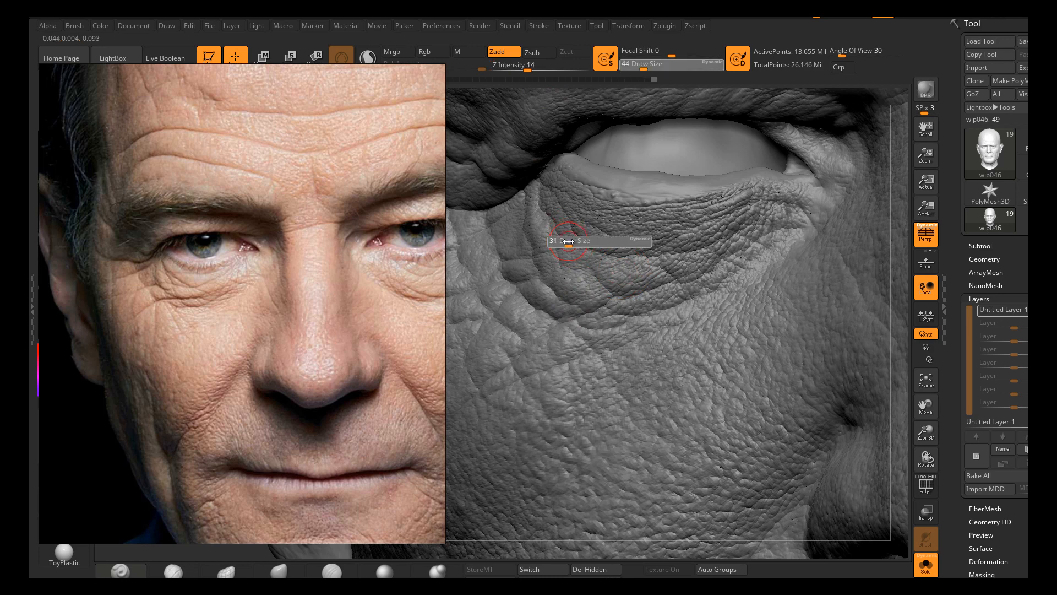
pyautogui.moveTo(570, 243); pyautogui.dragTo(590, 238)
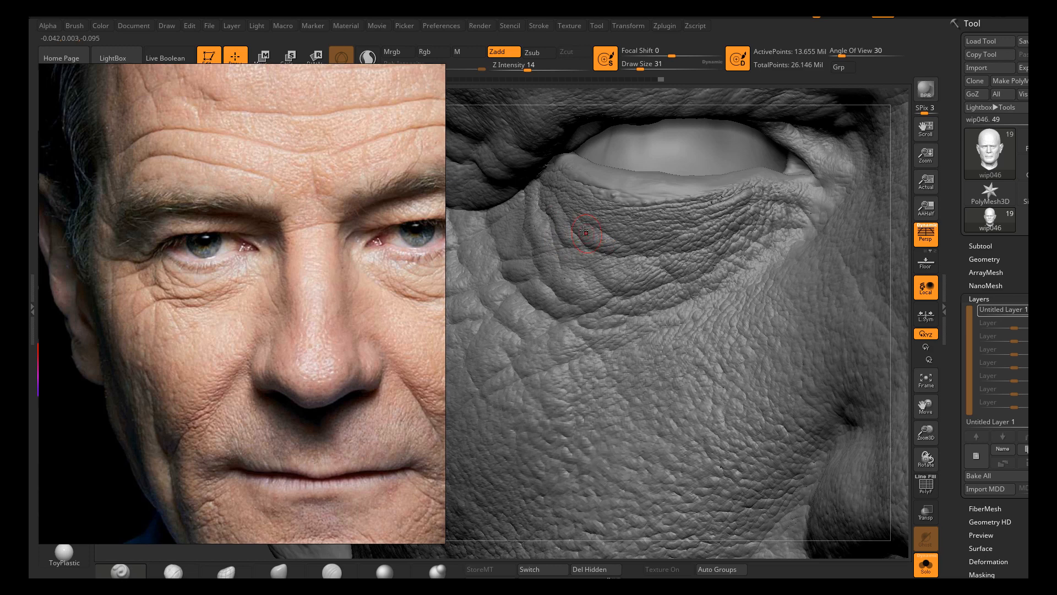
pyautogui.moveTo(656, 245); pyautogui.dragTo(668, 246)
# Check the whole head, and carve creases into the upper cheek below the eye's outer corner with the subtractive brush at draw size 17
pyautogui.keyDown('ctrl'); pyautogui.moveTo(632, 336); pyautogui.dragTo(630, 276, button='right'); pyautogui.keyUp('ctrl')
pyautogui.moveTo(519, 435); pyautogui.dragTo(577, 322, button='right')
pyautogui.moveTo(574, 434)
pyautogui.keyDown('alt'); pyautogui.mouseDown(button='right')
pyautogui.moveTo(535, 460)
pyautogui.moveTo(517, 363)
pyautogui.mouseUp(button='right'); pyautogui.keyUp('alt')
pyautogui.moveTo(741, 296); pyautogui.dragTo(500, 337, button='right')
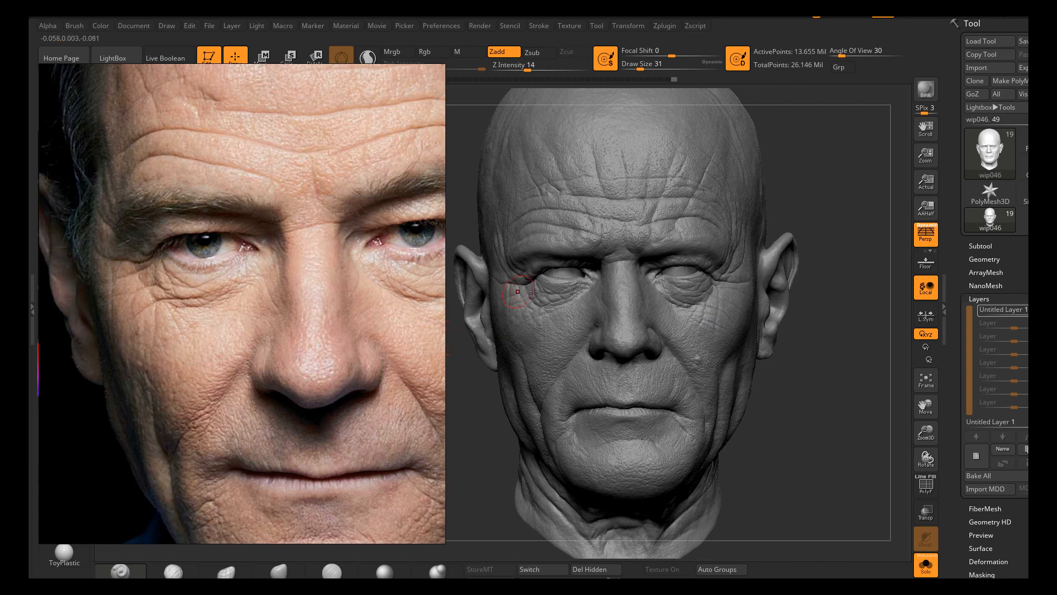
pyautogui.keyDown('ctrl'); pyautogui.moveTo(523, 297); pyautogui.dragTo(570, 353, button='right'); pyautogui.keyUp('ctrl')
pyautogui.moveTo(550, 317)
pyautogui.keyDown('alt'); pyautogui.mouseDown(button='right')
pyautogui.moveTo(595, 312)
pyautogui.moveTo(613, 356)
pyautogui.mouseUp(button='right'); pyautogui.keyUp('alt')
pyautogui.keyDown('alt'); pyautogui.moveTo(603, 416); pyautogui.dragTo(591, 361, button='right'); pyautogui.keyUp('alt')
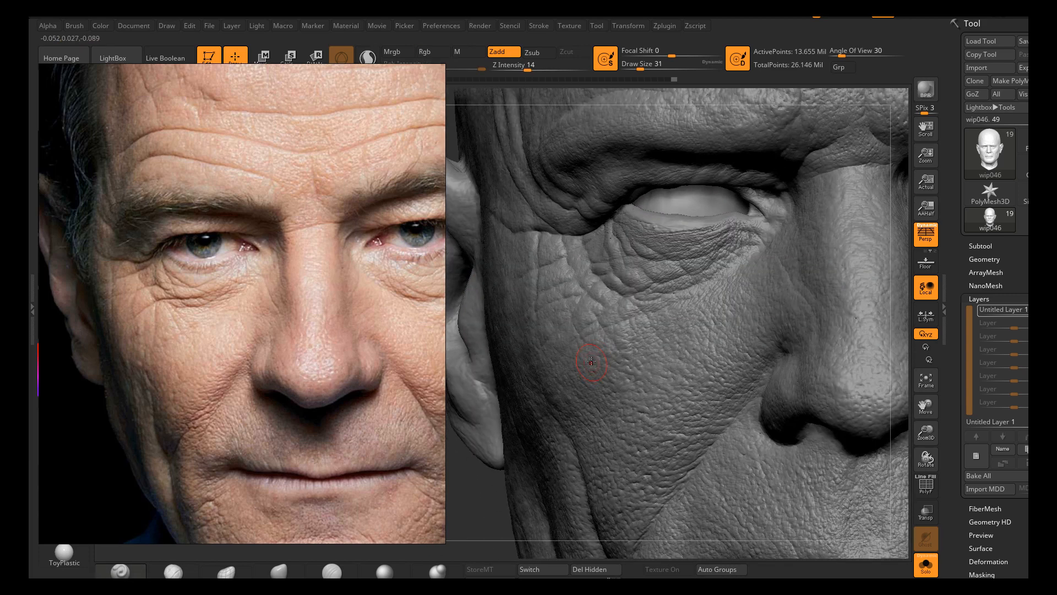
pyautogui.click(332, 571)
pyautogui.keyDown('ctrl'); pyautogui.moveTo(600, 317); pyautogui.dragTo(618, 319, button='right'); pyautogui.keyUp('ctrl')
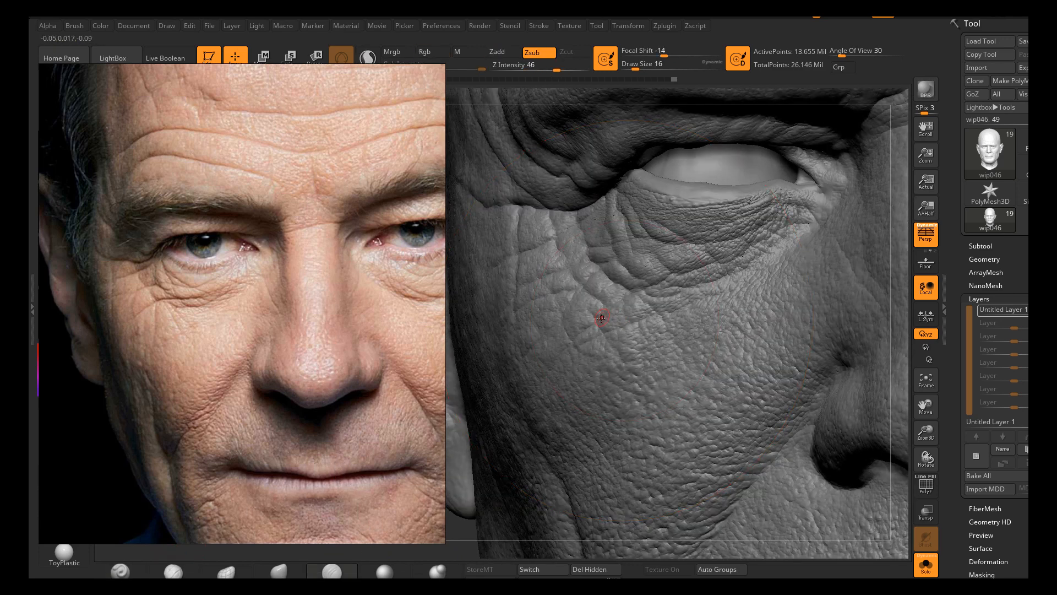
pyautogui.press('s')
pyautogui.moveTo(600, 317); pyautogui.dragTo(603, 318)
pyautogui.moveTo(580, 315); pyautogui.dragTo(544, 327, button='right')
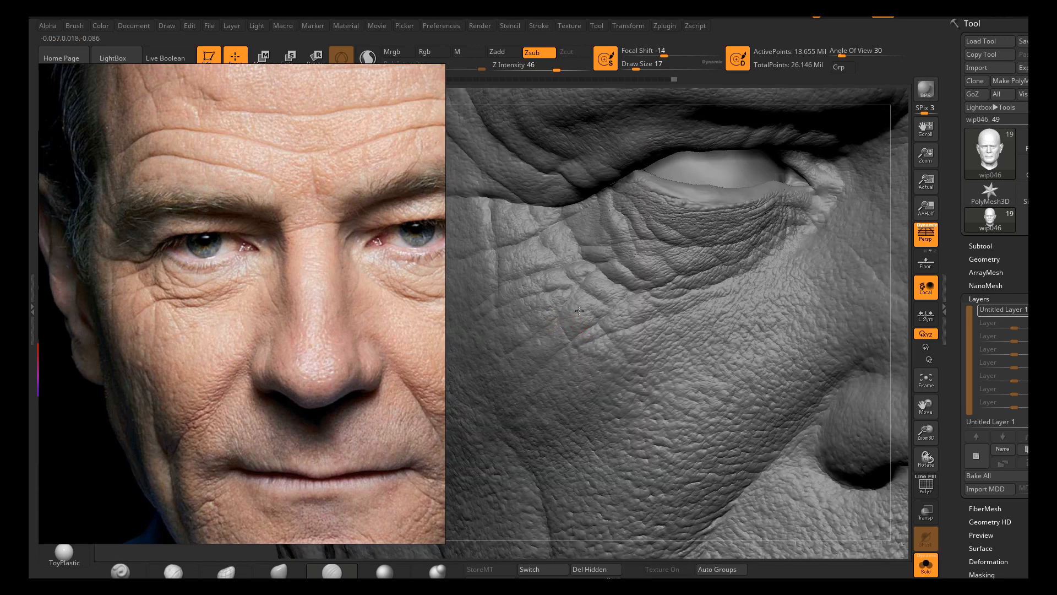
pyautogui.moveTo(565, 313)
pyautogui.mouseDown()
pyautogui.moveTo(641, 291)
pyautogui.moveTo(521, 336)
pyautogui.moveTo(545, 326)
pyautogui.mouseUp()
# Extend the carved creases up toward the fold at the eye's outer corner and review them on the full face
pyautogui.keyDown('ctrl'); pyautogui.moveTo(503, 362); pyautogui.dragTo(492, 248, button='right'); pyautogui.keyUp('ctrl')
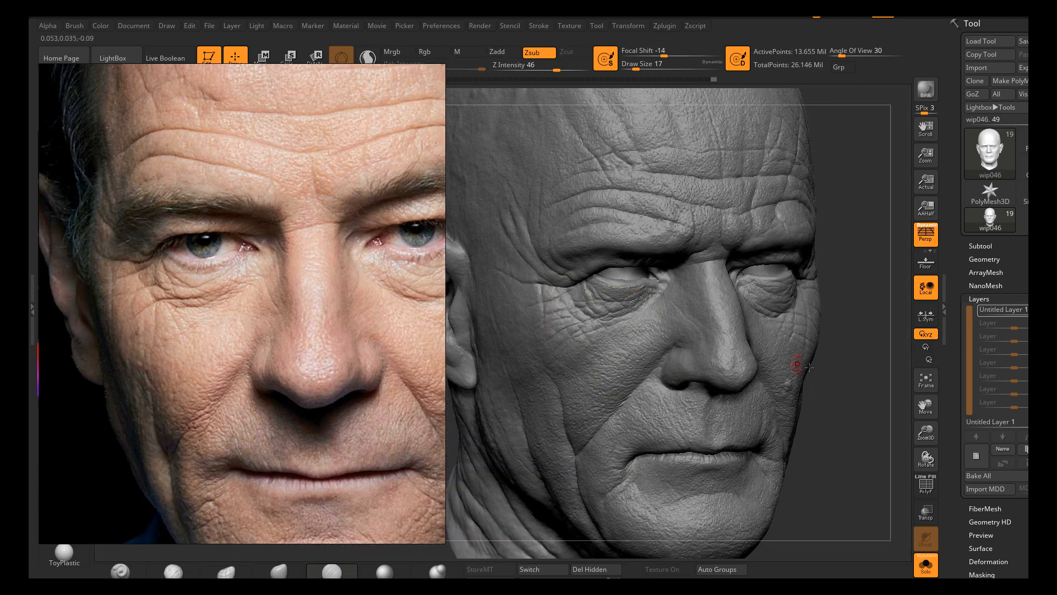
pyautogui.moveTo(838, 398); pyautogui.dragTo(771, 393, button='right')
pyautogui.moveTo(577, 361); pyautogui.dragTo(550, 333, button='right')
pyautogui.moveTo(553, 248)
pyautogui.keyDown('ctrl'); pyautogui.mouseDown(button='right')
pyautogui.moveTo(556, 312)
pyautogui.moveTo(542, 290)
pyautogui.moveTo(592, 331)
pyautogui.mouseUp(button='right'); pyautogui.keyUp('ctrl')
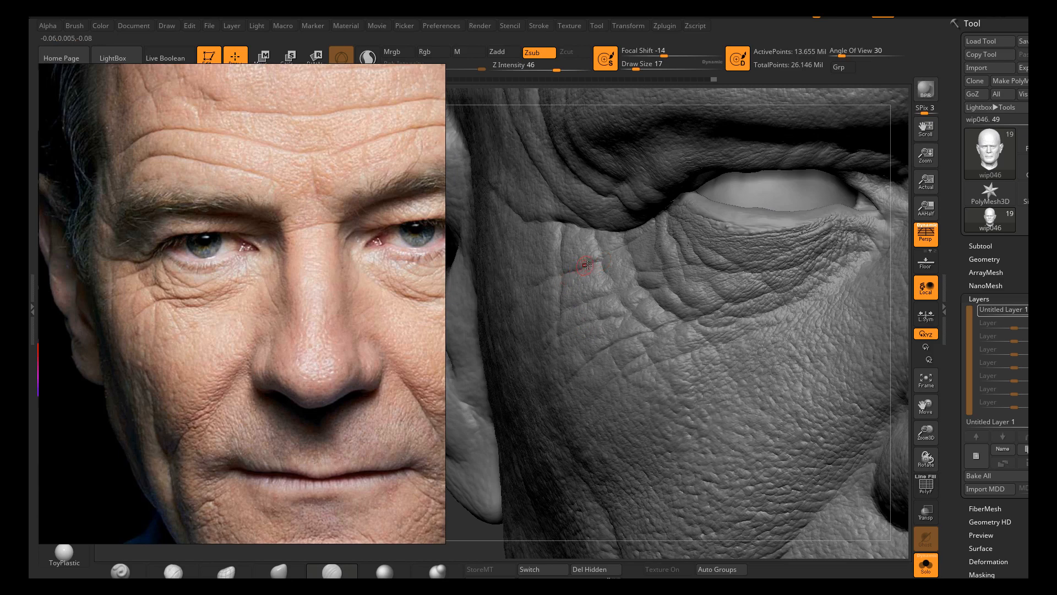
pyautogui.moveTo(587, 266)
pyautogui.mouseDown(button='right')
pyautogui.moveTo(601, 266)
pyautogui.moveTo(591, 266)
pyautogui.mouseUp(button='right')
pyautogui.moveTo(603, 259); pyautogui.dragTo(626, 244)
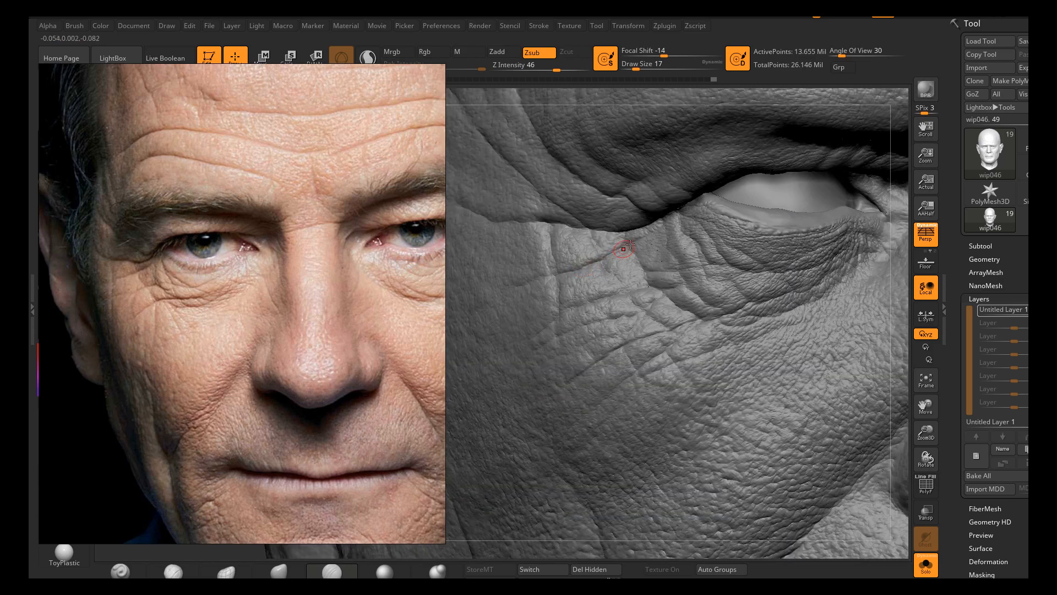
pyautogui.keyDown('ctrl'); pyautogui.moveTo(631, 274); pyautogui.dragTo(641, 220, button='right'); pyautogui.keyUp('ctrl')
pyautogui.moveTo(857, 397); pyautogui.dragTo(840, 401, button='right')
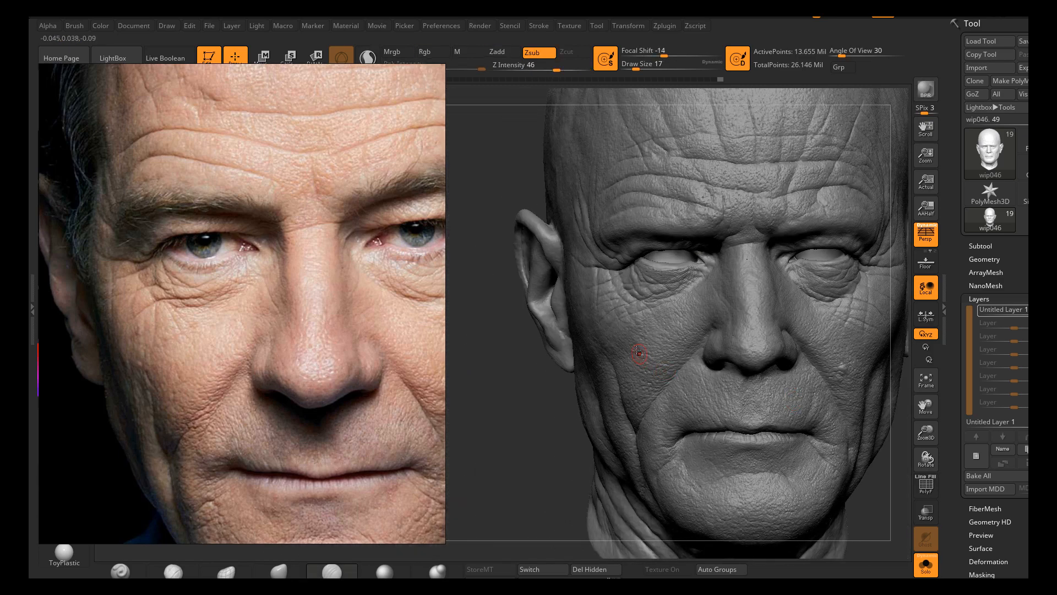
# Examine the under-eye folds and cheek creases up close, and compare the whole head, nose and mouth area with the reference portrait
pyautogui.moveTo(637, 355); pyautogui.dragTo(574, 368, button='right')
pyautogui.keyDown('ctrl'); pyautogui.moveTo(570, 274); pyautogui.dragTo(574, 314, button='right'); pyautogui.keyUp('ctrl')
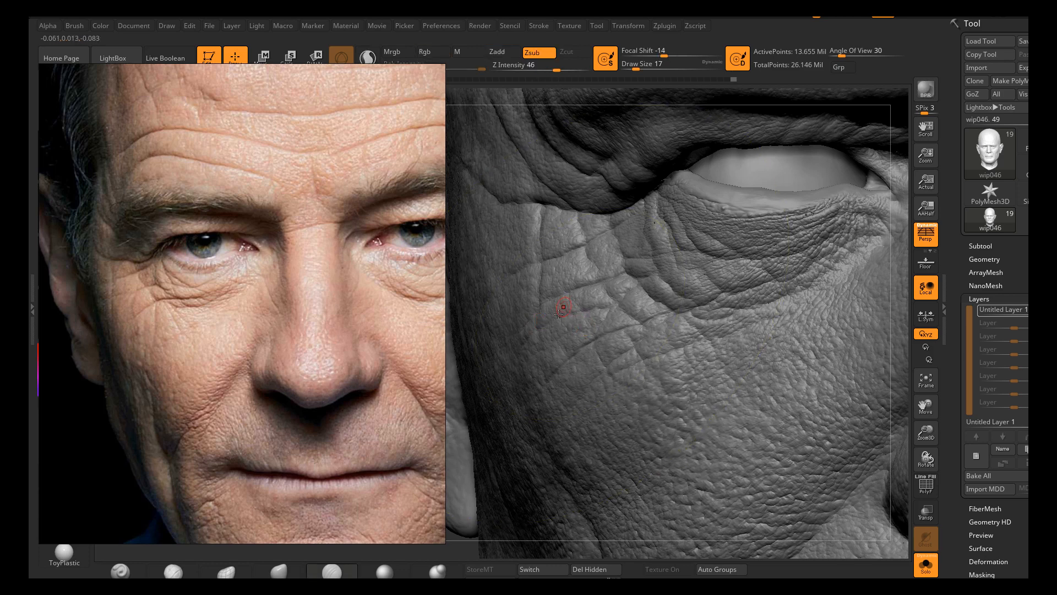
pyautogui.moveTo(582, 302)
pyautogui.mouseDown(button='right')
pyautogui.moveTo(557, 313)
pyautogui.moveTo(550, 344)
pyautogui.mouseUp(button='right')
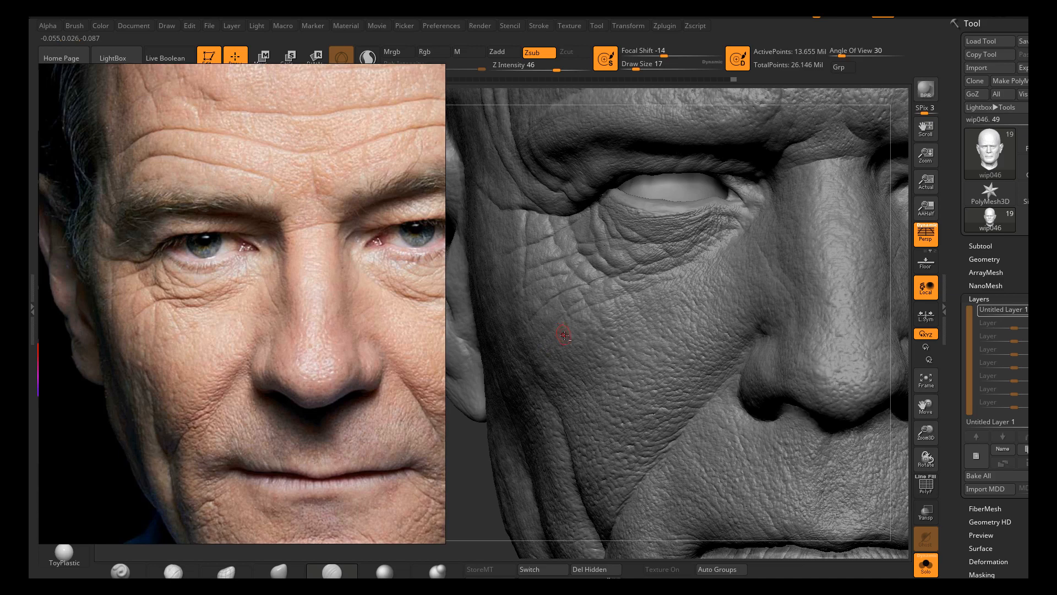
pyautogui.moveTo(564, 335); pyautogui.dragTo(546, 323, button='right')
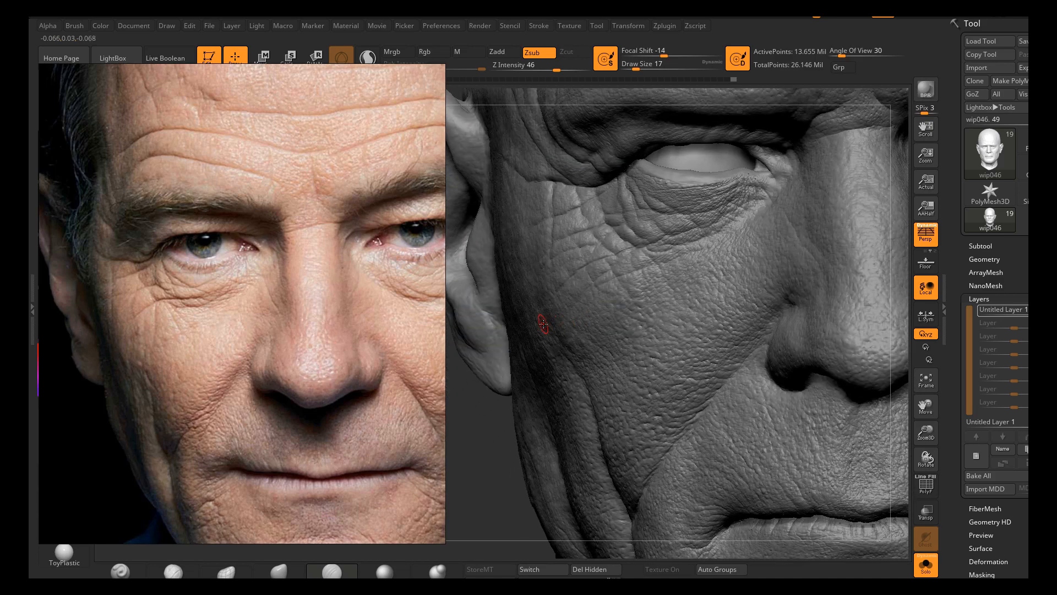
pyautogui.press('f')
pyautogui.moveTo(507, 368)
pyautogui.keyDown('shift'); pyautogui.mouseDown()
pyautogui.moveTo(521, 377)
pyautogui.moveTo(511, 390)
pyautogui.mouseUp(); pyautogui.keyUp('shift')
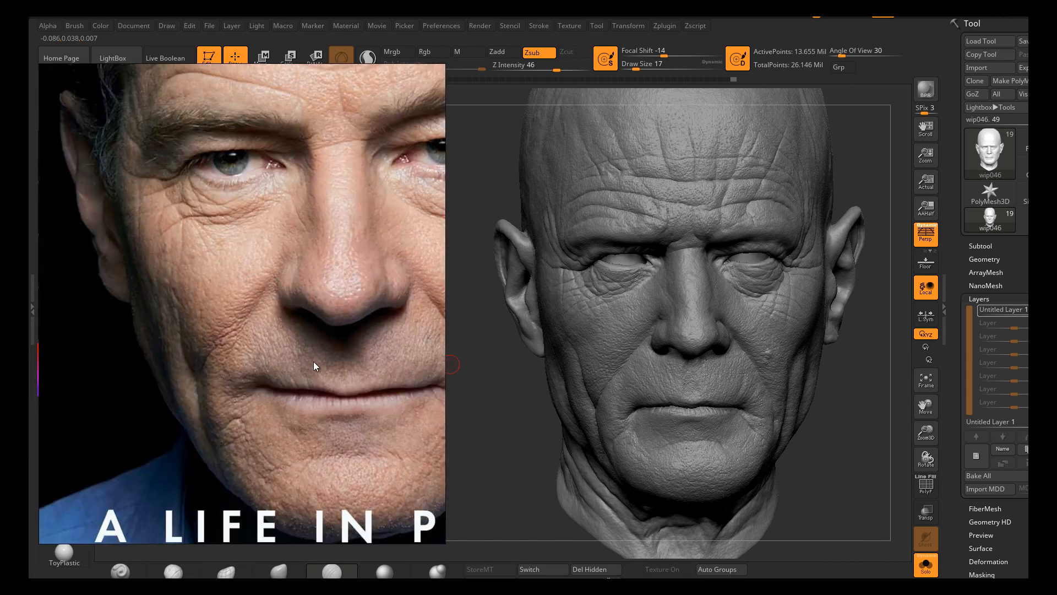
pyautogui.moveTo(535, 395); pyautogui.dragTo(619, 388)
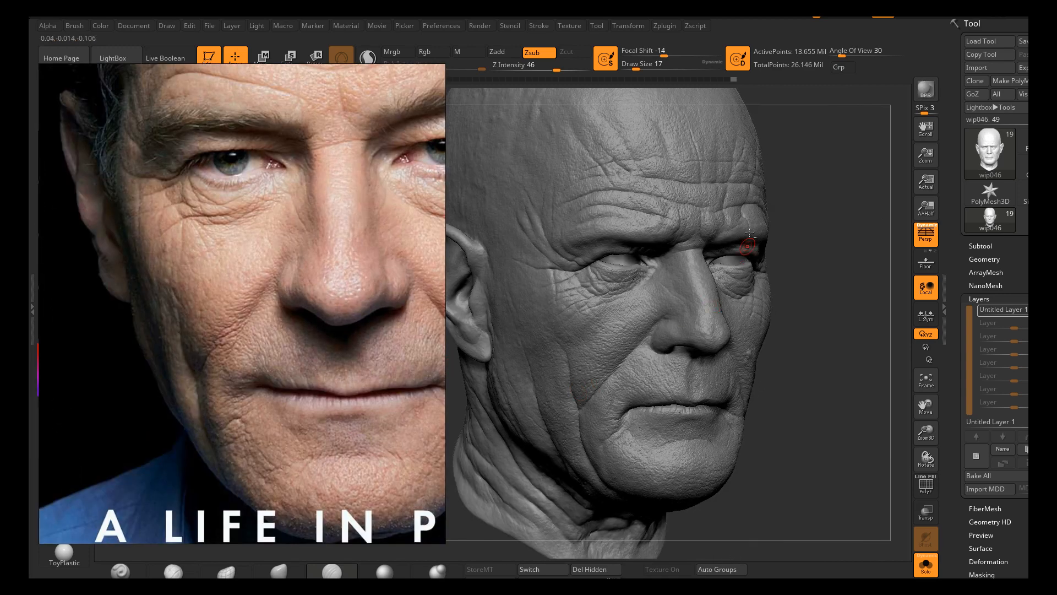
pyautogui.keyDown('alt'); pyautogui.moveTo(774, 212); pyautogui.dragTo(776, 315); pyautogui.keyUp('alt')
pyautogui.moveTo(825, 284)
pyautogui.mouseDown(button='right')
pyautogui.moveTo(716, 308)
pyautogui.moveTo(675, 303)
pyautogui.moveTo(656, 369)
pyautogui.moveTo(633, 251)
pyautogui.mouseUp(button='right')
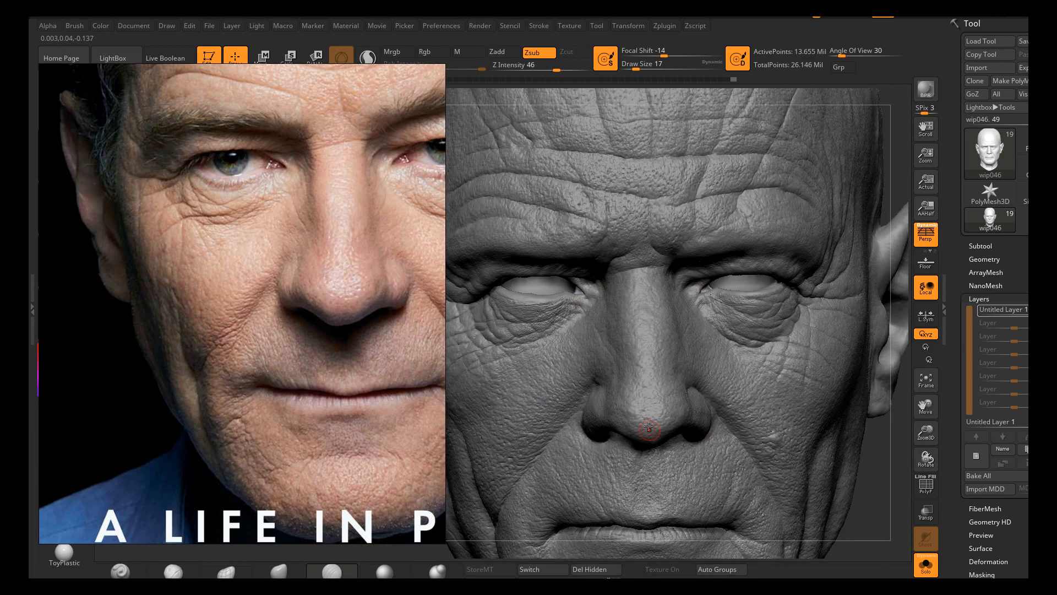
pyautogui.keyDown('alt'); pyautogui.moveTo(650, 440); pyautogui.dragTo(675, 322, button='right'); pyautogui.keyUp('alt')
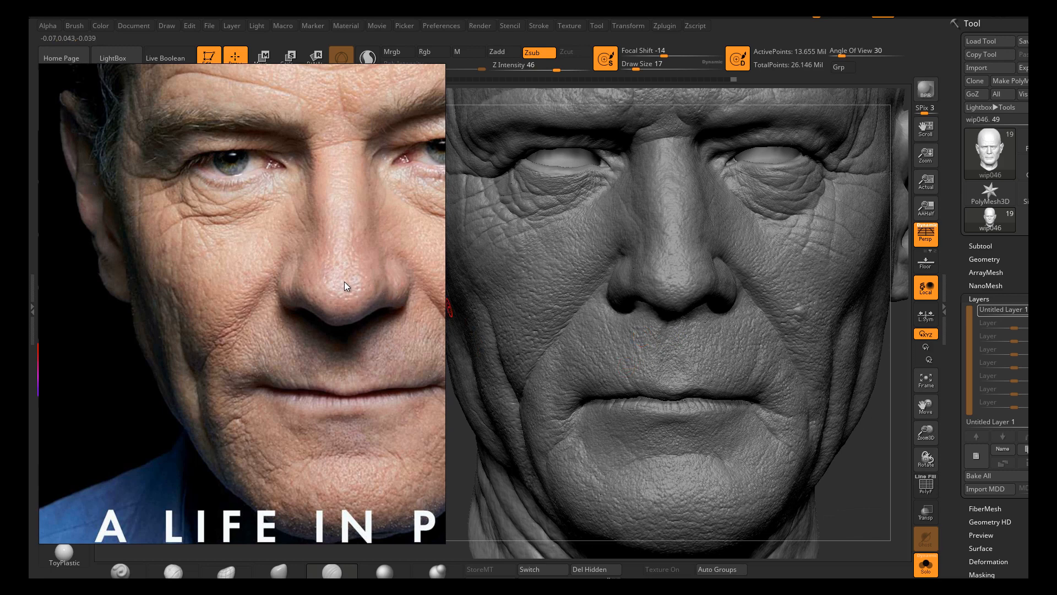
# Compare the isolated head's wrinkles and skin texture with the forehead, eyes and nose in the reference portrait
pyautogui.moveTo(690, 350)
pyautogui.mouseDown(button='right')
pyautogui.moveTo(708, 365)
pyautogui.moveTo(668, 388)
pyautogui.moveTo(788, 406)
pyautogui.mouseUp(button='right')
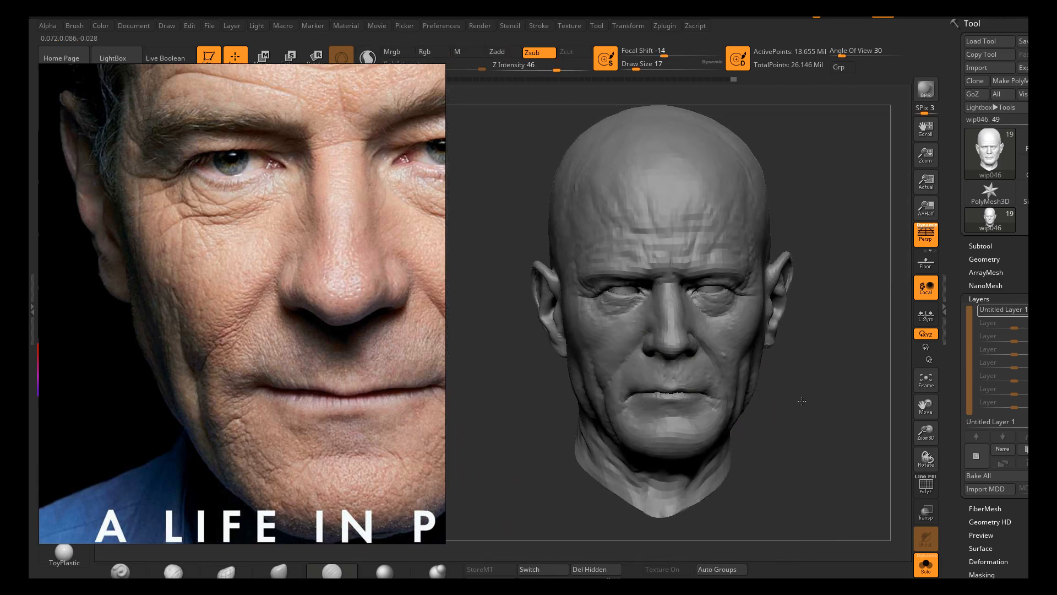
pyautogui.keyDown('alt'); pyautogui.moveTo(715, 370); pyautogui.dragTo(665, 392, button='right'); pyautogui.keyUp('alt')
pyautogui.moveTo(627, 320)
pyautogui.keyDown('ctrl'); pyautogui.mouseDown(button='right')
pyautogui.moveTo(663, 362)
pyautogui.moveTo(653, 376)
pyautogui.moveTo(627, 366)
pyautogui.moveTo(696, 387)
pyautogui.mouseUp(button='right'); pyautogui.keyUp('ctrl')
pyautogui.scroll(-3, 292, 172)
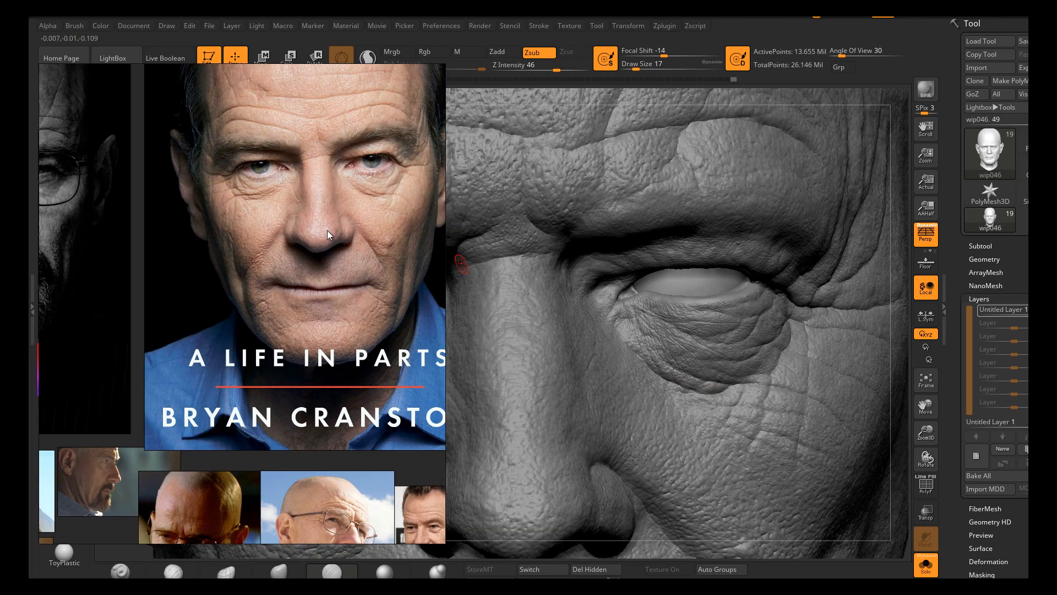
pyautogui.moveTo(327, 230); pyautogui.dragTo(306, 303, button='middle')
pyautogui.moveTo(301, 220); pyautogui.dragTo(361, 320, button='middle')
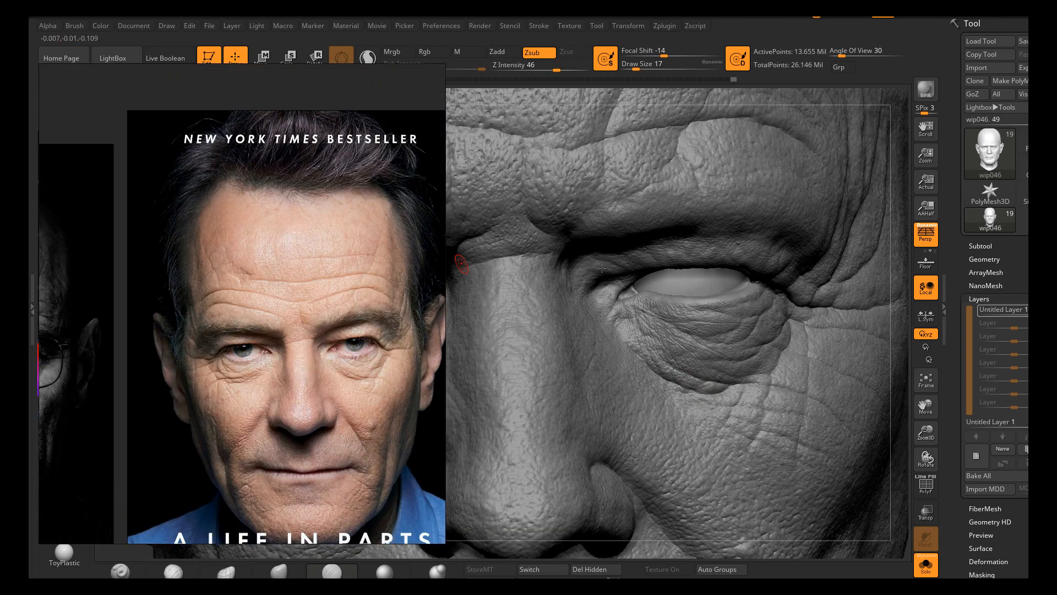
pyautogui.moveTo(323, 365); pyautogui.dragTo(312, 268, button='middle')
pyautogui.scroll(2, 288, 222)
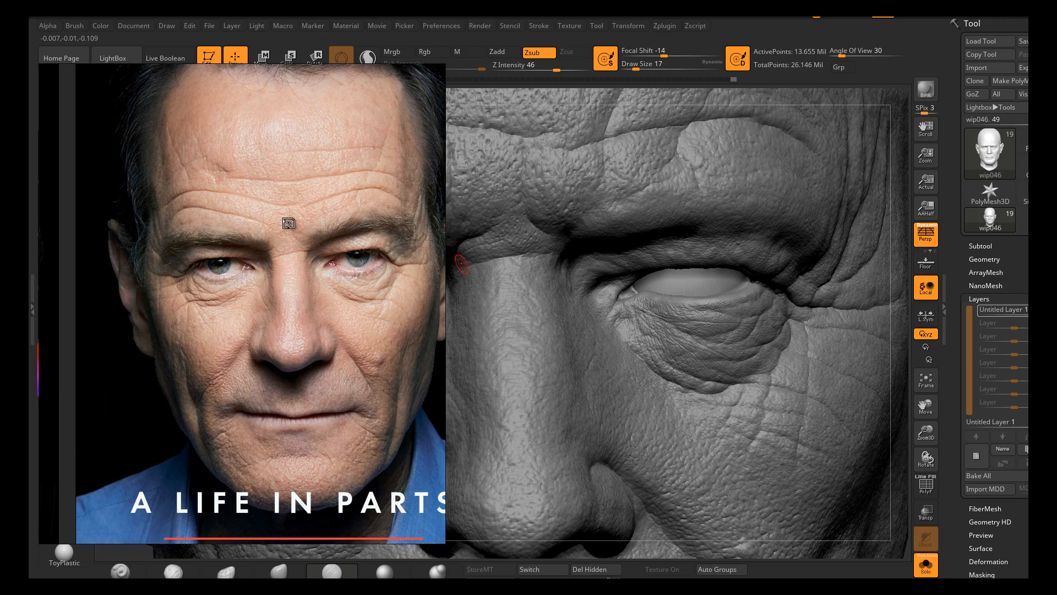
pyautogui.moveTo(592, 349)
pyautogui.keyDown('ctrl'); pyautogui.mouseDown(button='right')
pyautogui.moveTo(621, 374)
pyautogui.moveTo(650, 380)
pyautogui.mouseUp(button='right'); pyautogui.keyUp('ctrl')
pyautogui.moveTo(650, 380)
pyautogui.mouseDown(button='right')
pyautogui.moveTo(767, 329)
pyautogui.moveTo(799, 335)
pyautogui.moveTo(828, 375)
pyautogui.moveTo(874, 483)
pyautogui.mouseUp(button='right')
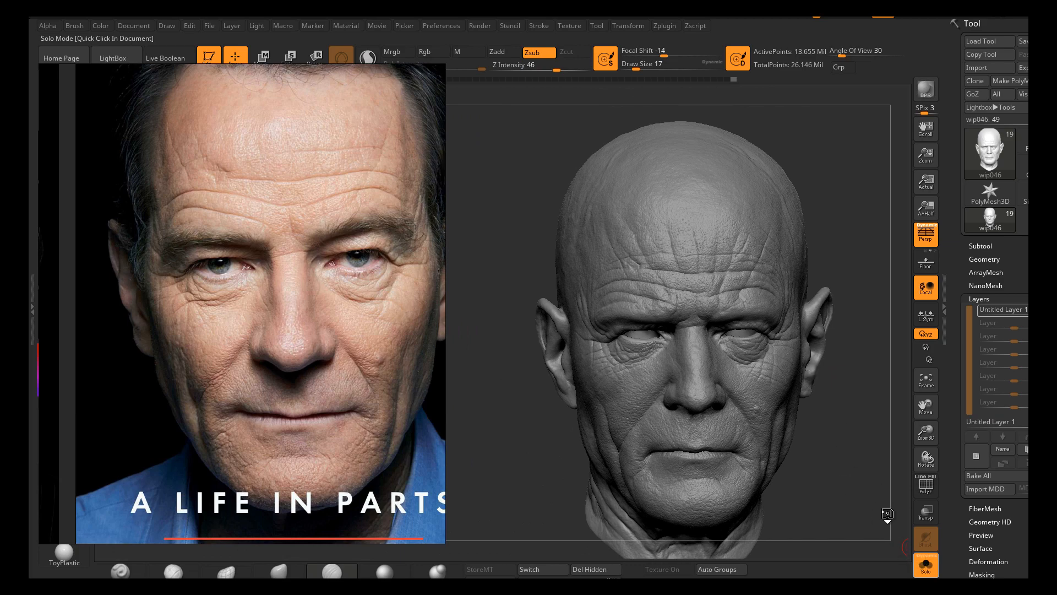
# Turn off Solo mode and examine the full character's glasses, beard and facial skin from the front and side
pyautogui.click(923, 558)
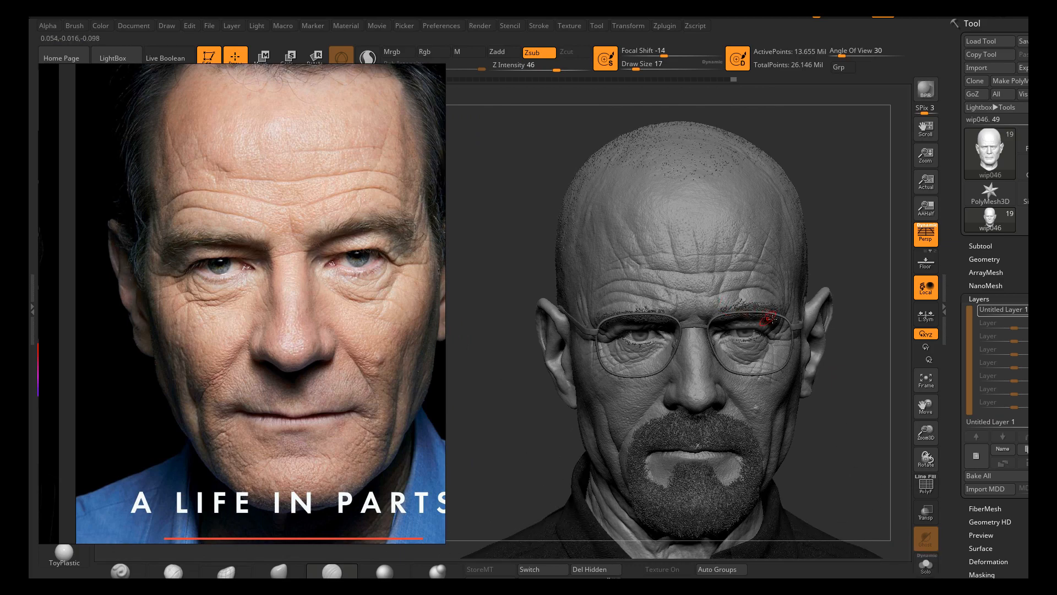
pyautogui.moveTo(840, 211); pyautogui.dragTo(819, 441, button='right')
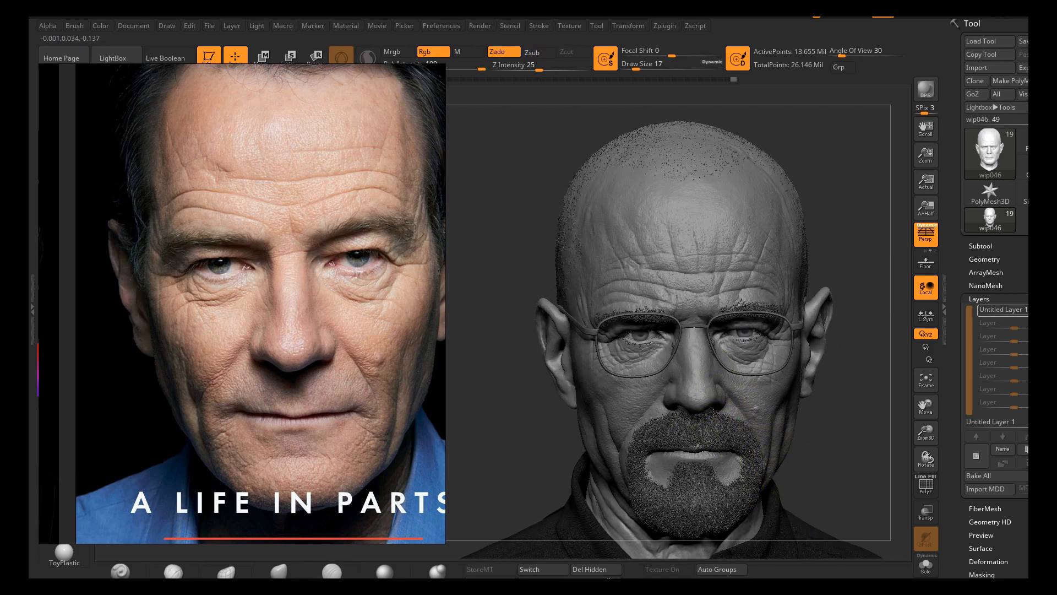
pyautogui.keyDown('ctrl'); pyautogui.moveTo(729, 430); pyautogui.dragTo(759, 452, button='right'); pyautogui.keyUp('ctrl')
pyautogui.moveTo(718, 402)
pyautogui.keyDown('alt'); pyautogui.mouseDown(button='right')
pyautogui.moveTo(741, 357)
pyautogui.moveTo(728, 361)
pyautogui.moveTo(735, 377)
pyautogui.moveTo(726, 341)
pyautogui.moveTo(699, 317)
pyautogui.moveTo(578, 306)
pyautogui.moveTo(626, 329)
pyautogui.moveTo(634, 322)
pyautogui.moveTo(611, 329)
pyautogui.moveTo(653, 328)
pyautogui.mouseUp(button='right'); pyautogui.keyUp('alt')
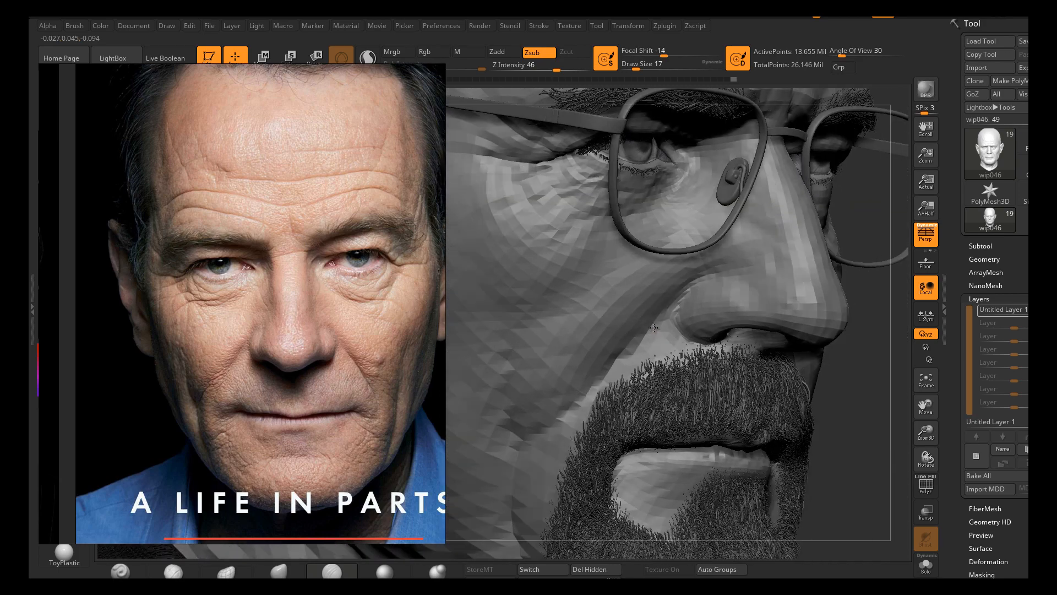
pyautogui.moveTo(570, 397)
pyautogui.keyDown('ctrl'); pyautogui.mouseDown(button='right')
pyautogui.moveTo(599, 384)
pyautogui.moveTo(584, 392)
pyautogui.mouseUp(button='right'); pyautogui.keyUp('ctrl')
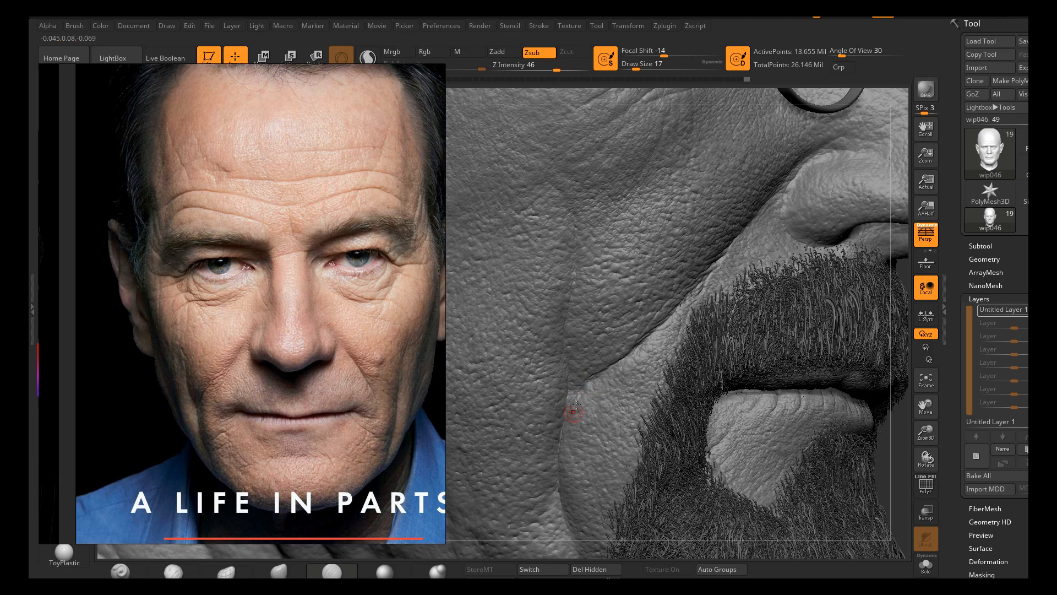
pyautogui.moveTo(560, 453); pyautogui.dragTo(554, 494)
pyautogui.moveTo(606, 368); pyautogui.dragTo(738, 399, button='right')
pyautogui.moveTo(725, 346)
pyautogui.keyDown('alt'); pyautogui.mouseDown(button='right')
pyautogui.moveTo(628, 361)
pyautogui.moveTo(622, 380)
pyautogui.mouseUp(button='right'); pyautogui.keyUp('alt')
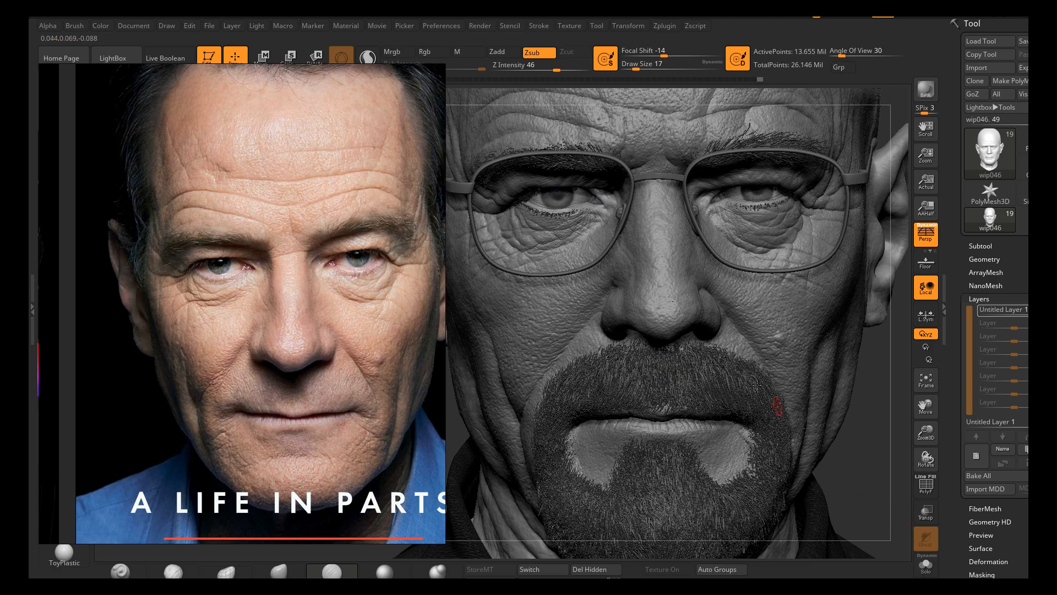
pyautogui.keyDown('alt'); pyautogui.moveTo(685, 272); pyautogui.dragTo(665, 368, button='right'); pyautogui.keyUp('alt')
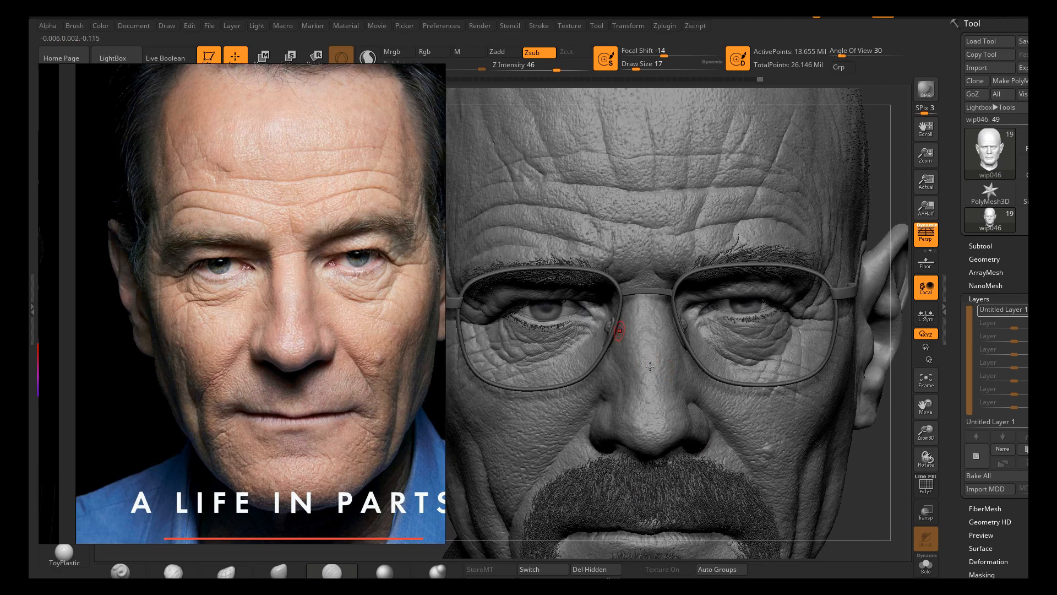
pyautogui.keyDown('alt'); pyautogui.moveTo(627, 334); pyautogui.dragTo(671, 378, button='right'); pyautogui.keyUp('alt')
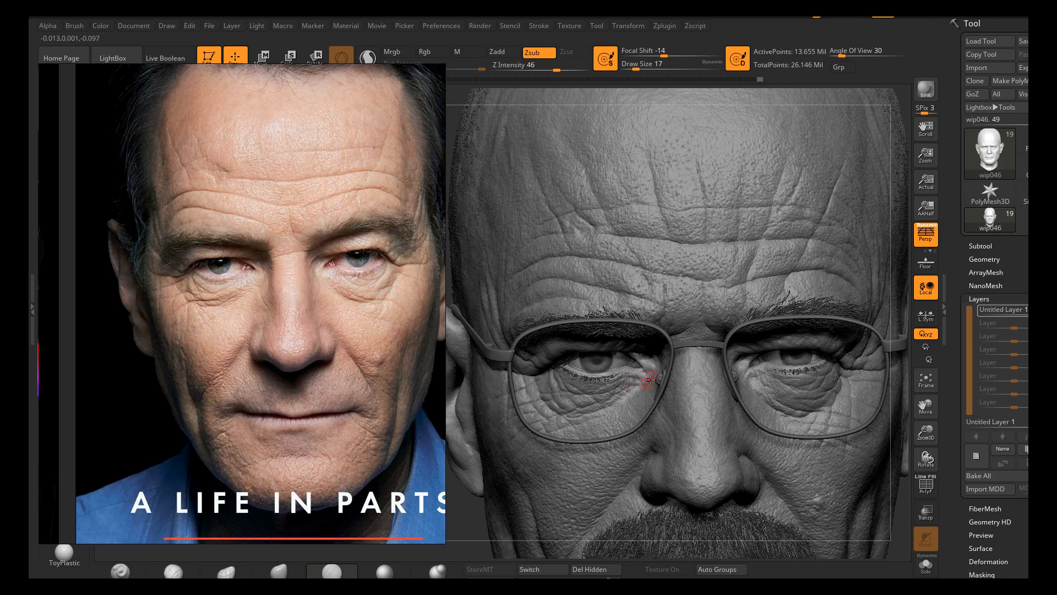
pyautogui.keyDown('alt'); pyautogui.moveTo(692, 406); pyautogui.dragTo(633, 322, button='right'); pyautogui.keyUp('alt')
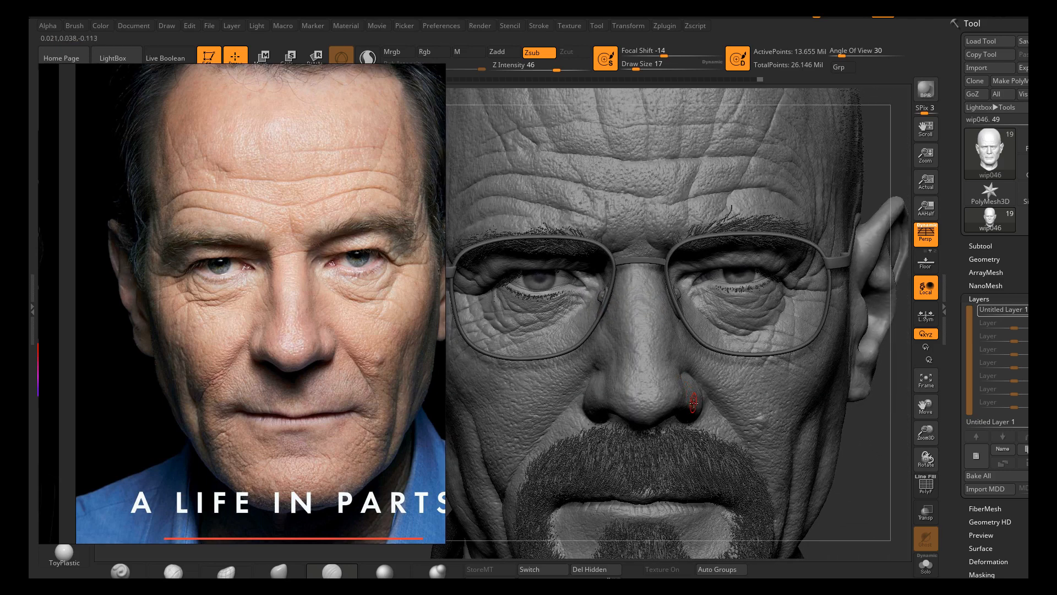
pyautogui.moveTo(703, 406); pyautogui.dragTo(746, 408, button='right')
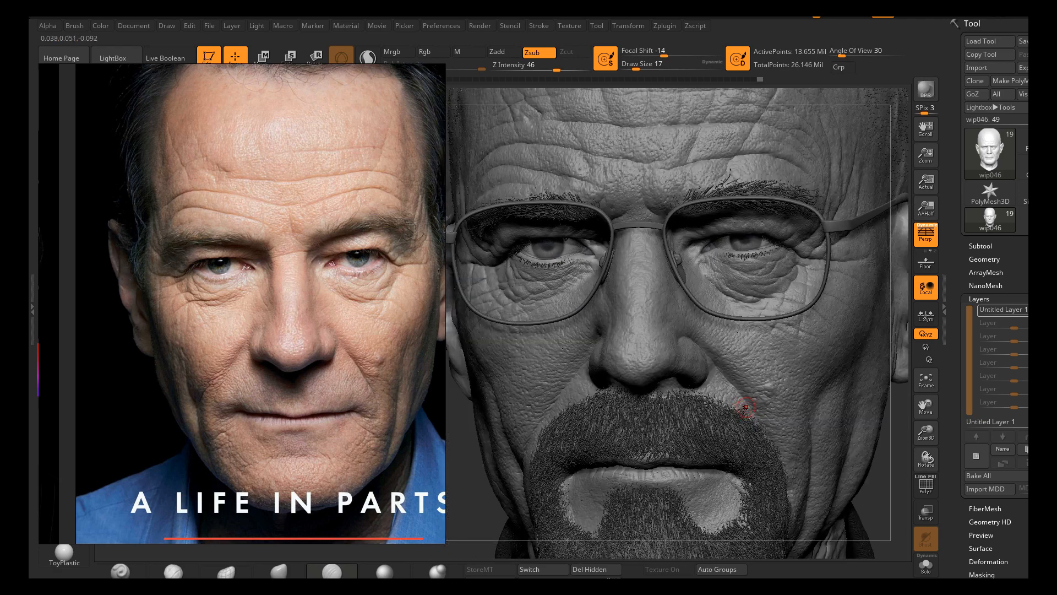
# Isolate the head with Solo mode and set the brush draw size to 14
pyautogui.click(926, 565)
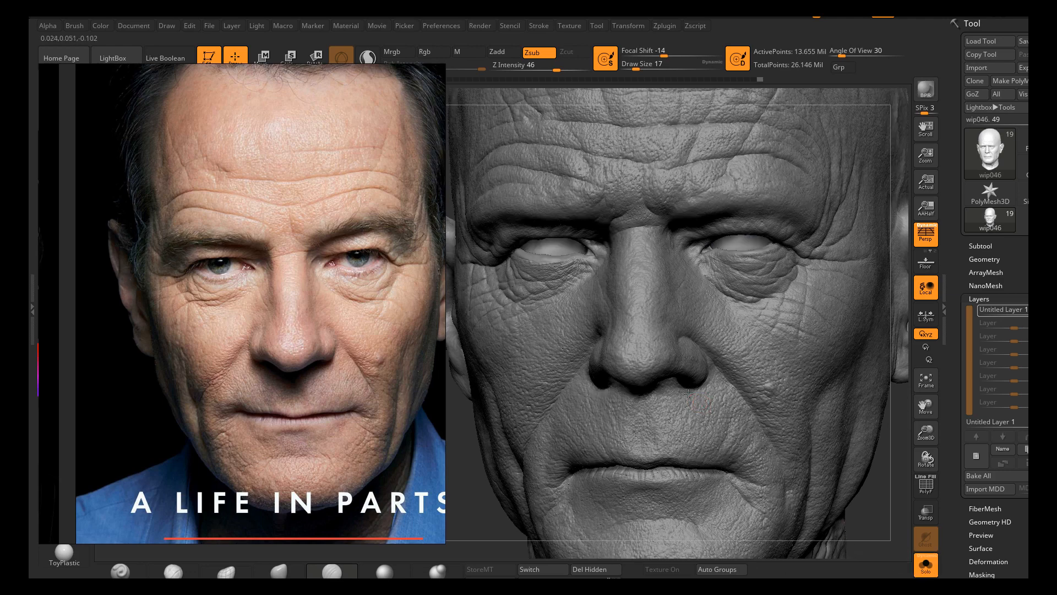
pyautogui.press('ctrl')
pyautogui.keyDown('ctrl'); pyautogui.moveTo(684, 353); pyautogui.dragTo(699, 364, button='right'); pyautogui.keyUp('ctrl')
pyautogui.press('s')
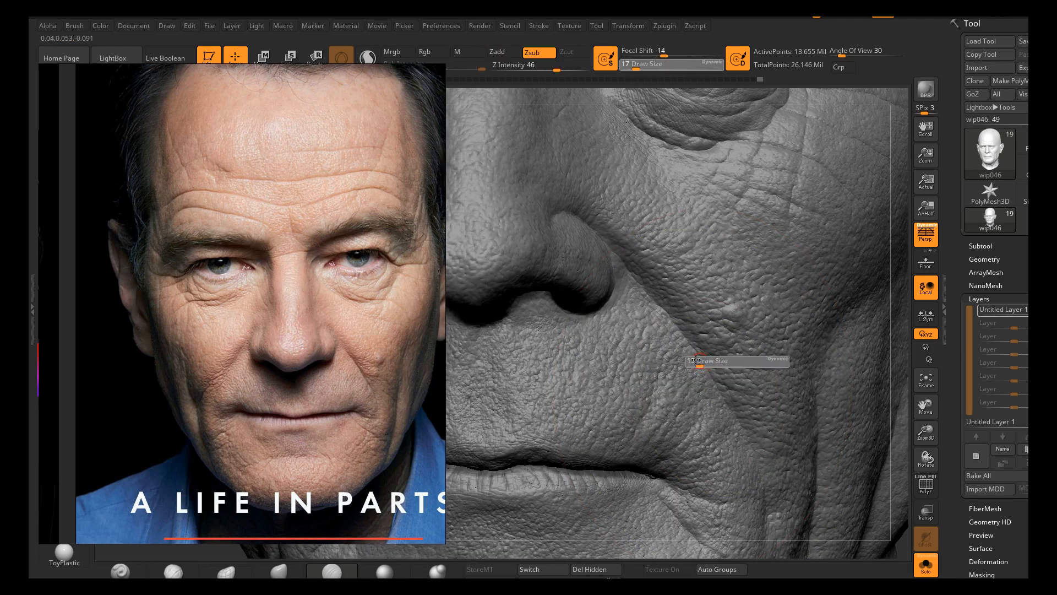
pyautogui.moveTo(697, 359); pyautogui.dragTo(697, 360)
# Examine the isolated head's forehead, eye-area and nose details up close and from slightly different angles
pyautogui.moveTo(680, 359)
pyautogui.mouseDown(button='right')
pyautogui.moveTo(653, 358)
pyautogui.moveTo(664, 342)
pyautogui.mouseUp(button='right')
pyautogui.moveTo(846, 446); pyautogui.dragTo(826, 438)
pyautogui.moveTo(650, 346)
pyautogui.keyDown('alt'); pyautogui.mouseDown(button='right')
pyautogui.moveTo(690, 393)
pyautogui.moveTo(647, 329)
pyautogui.moveTo(662, 385)
pyautogui.moveTo(654, 378)
pyautogui.mouseUp(button='right'); pyautogui.keyUp('alt')
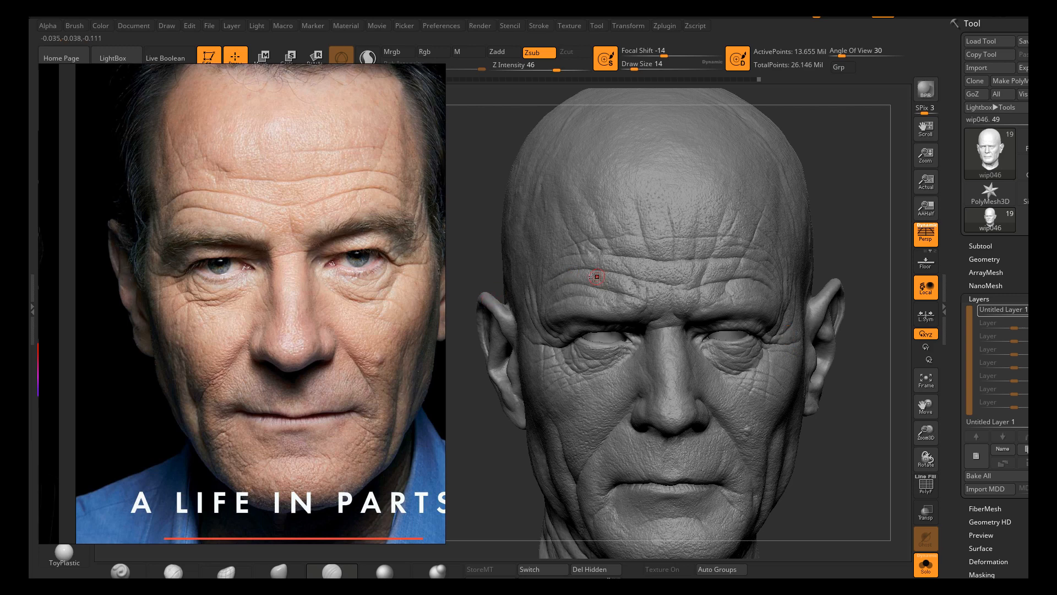
pyautogui.moveTo(596, 276); pyautogui.dragTo(653, 260, button='right')
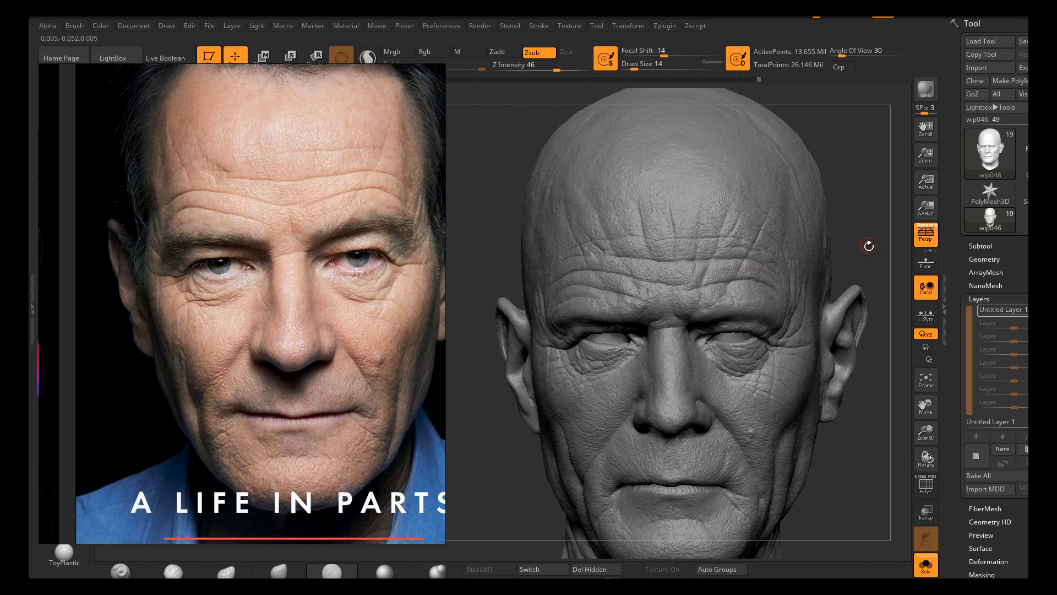
pyautogui.moveTo(866, 247); pyautogui.dragTo(887, 253)
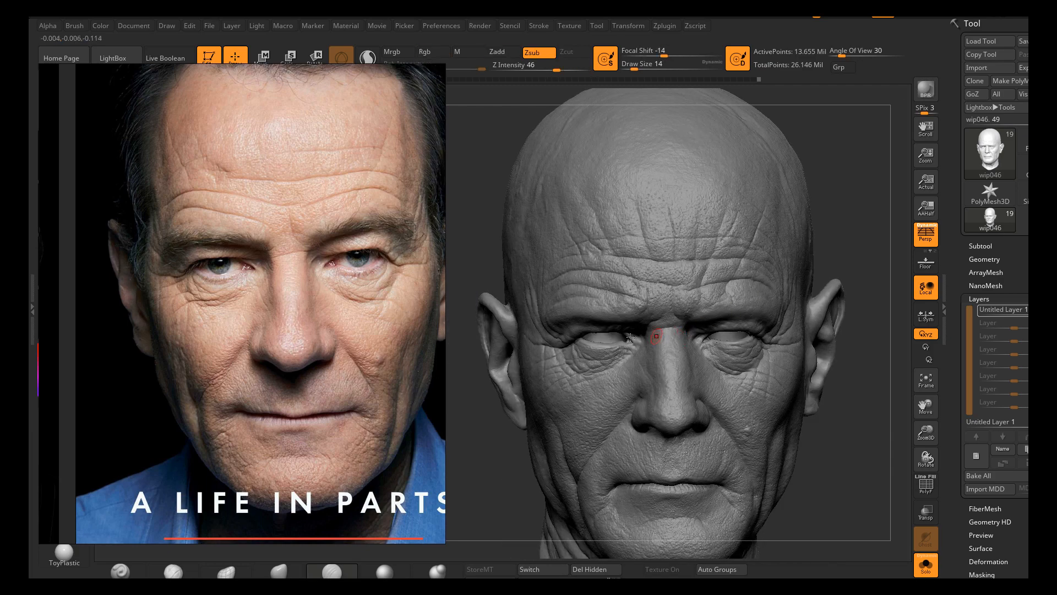
pyautogui.keyDown('alt'); pyautogui.moveTo(750, 105); pyautogui.dragTo(773, 111); pyautogui.keyUp('alt')
pyautogui.moveTo(652, 386)
pyautogui.keyDown('ctrl'); pyautogui.mouseDown(button='right')
pyautogui.moveTo(666, 408)
pyautogui.moveTo(642, 379)
pyautogui.moveTo(627, 381)
pyautogui.mouseUp(button='right'); pyautogui.keyUp('ctrl')
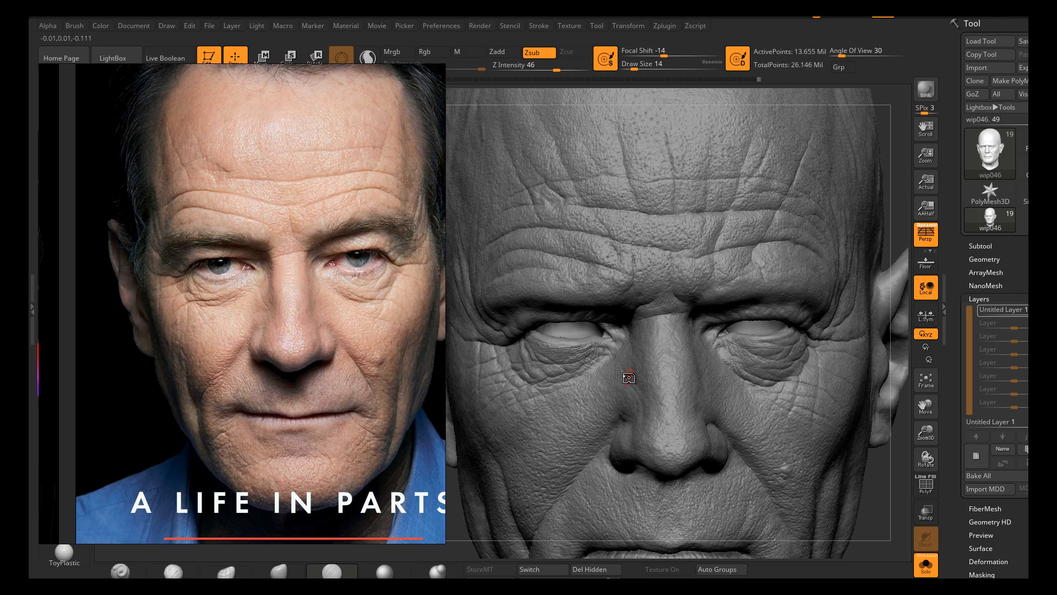
pyautogui.moveTo(668, 332)
pyautogui.mouseDown(button='right')
pyautogui.moveTo(653, 329)
pyautogui.moveTo(498, 465)
pyautogui.moveTo(524, 464)
pyautogui.moveTo(689, 342)
pyautogui.mouseUp(button='right')
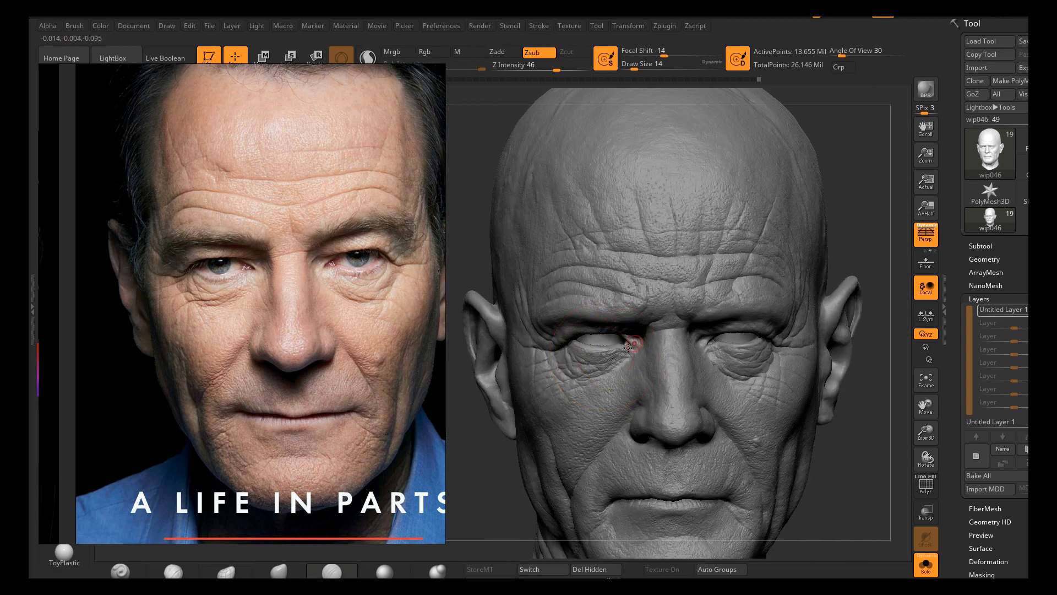
pyautogui.moveTo(640, 367); pyautogui.dragTo(664, 350, button='right')
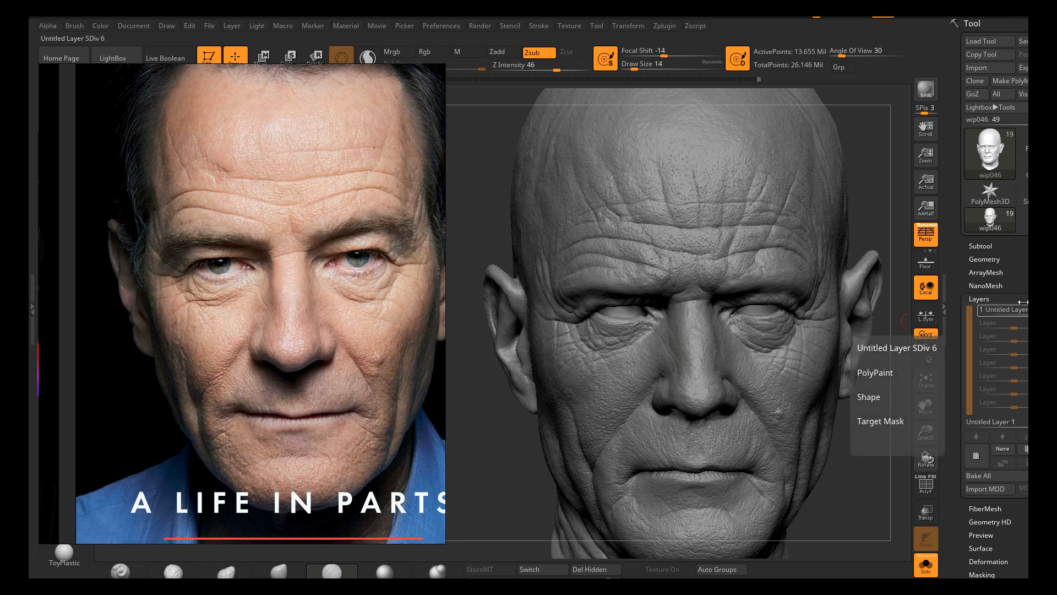
# Lower the head to subdivision level 1 and inspect its polyframe, turning the polyframe off again
pyautogui.click(985, 257)
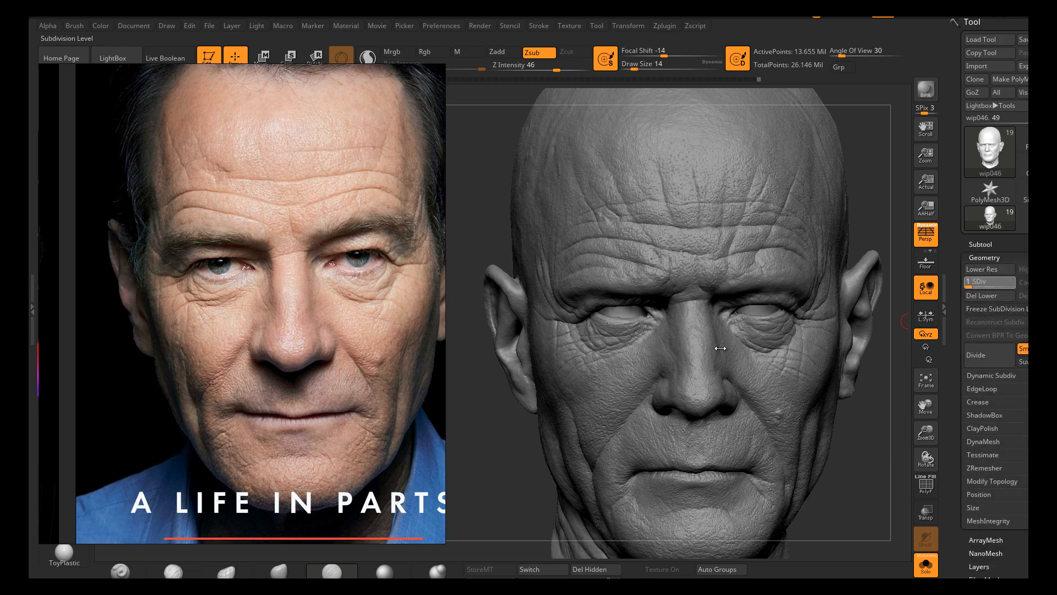
pyautogui.hotkey('shift', 'd')
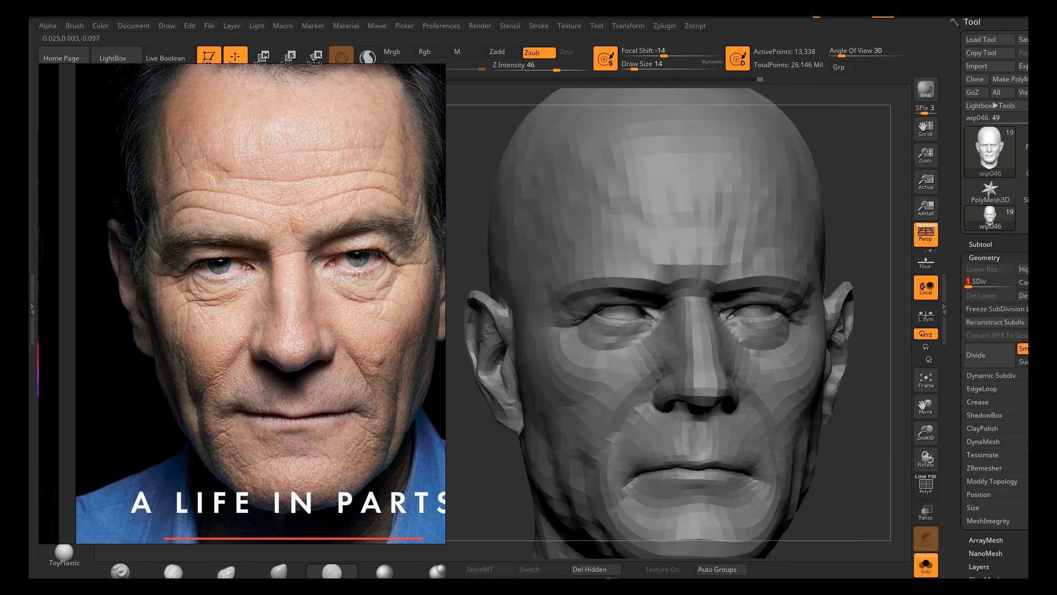
pyautogui.click(932, 493)
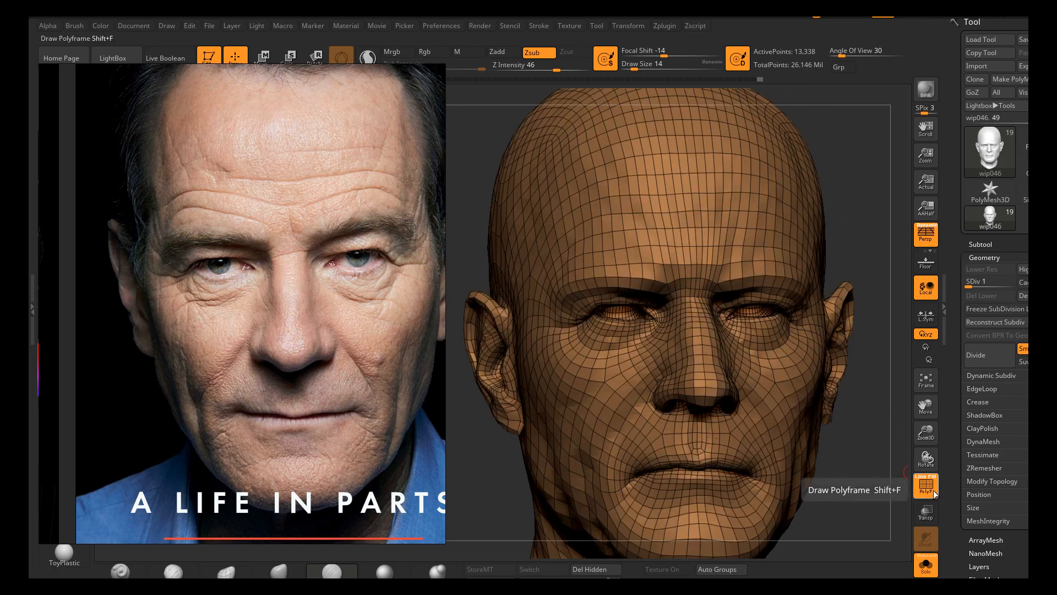
pyautogui.click(933, 491)
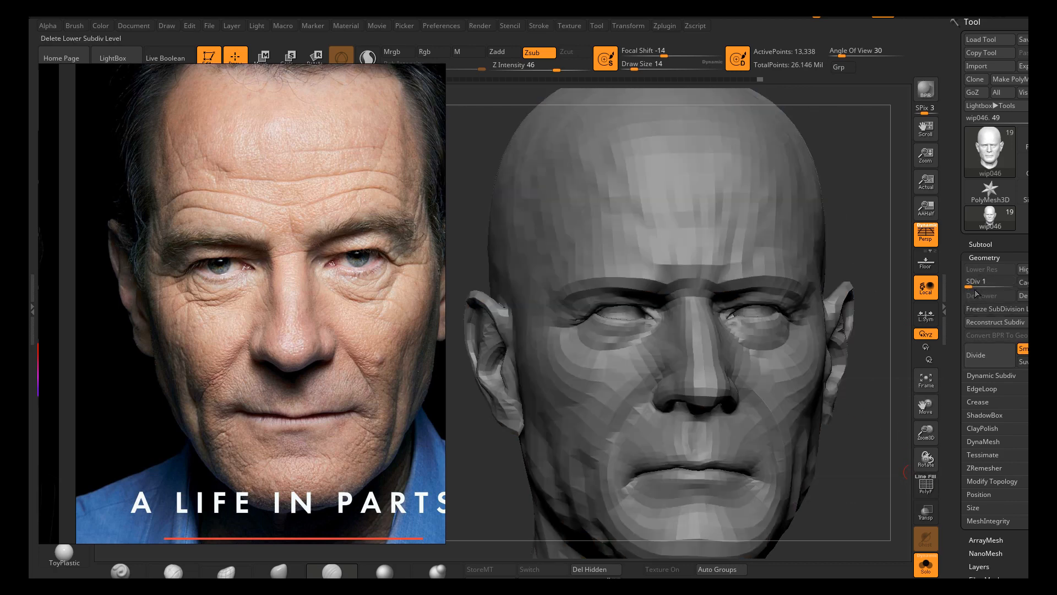
# Compare the head's forms at subdivision levels 2 and 3, finishing on level 2
pyautogui.press('d')
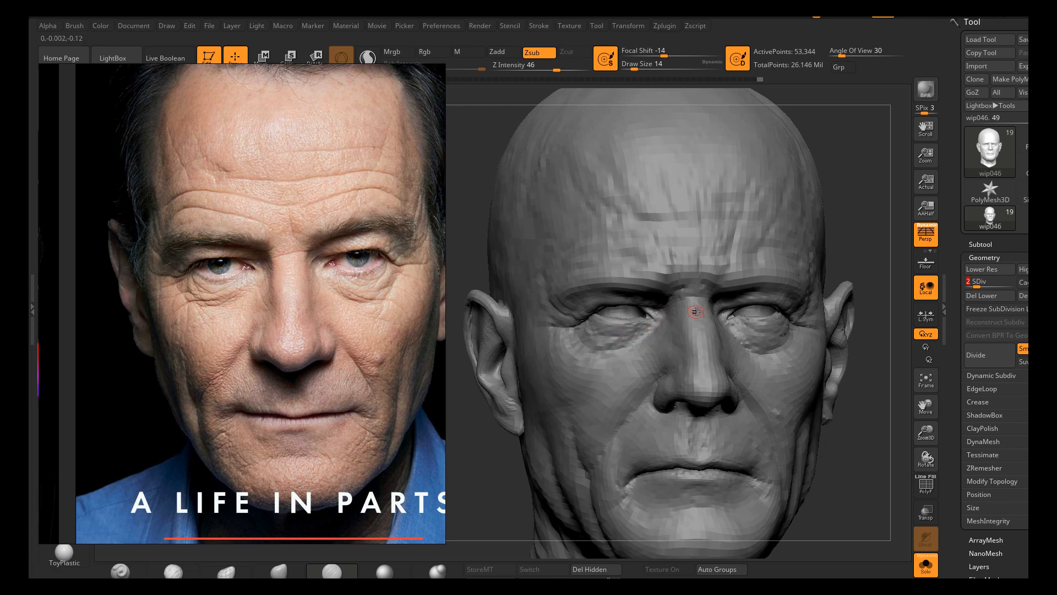
pyautogui.moveTo(695, 312); pyautogui.dragTo(692, 358, button='right')
pyautogui.moveTo(535, 430); pyautogui.dragTo(534, 421, button='right')
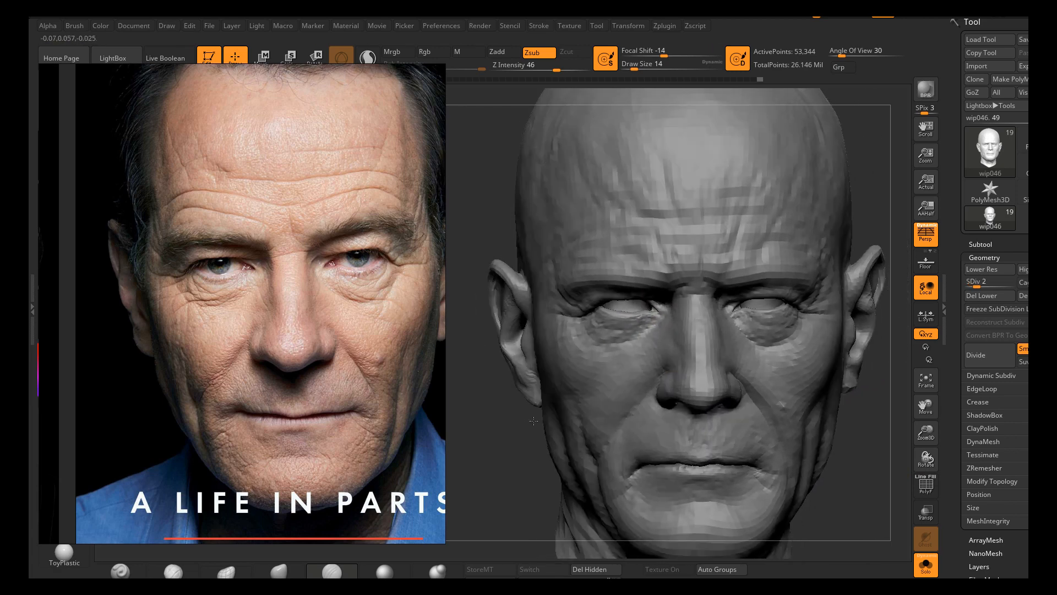
pyautogui.keyDown('alt'); pyautogui.moveTo(641, 344); pyautogui.dragTo(633, 365, button='right'); pyautogui.keyUp('alt')
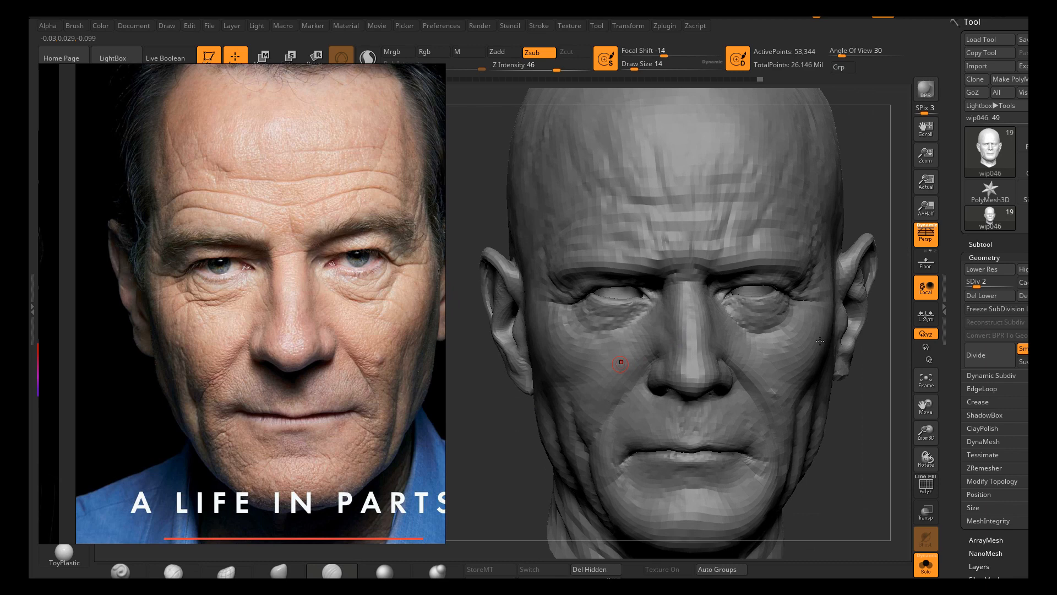
pyautogui.click(985, 284)
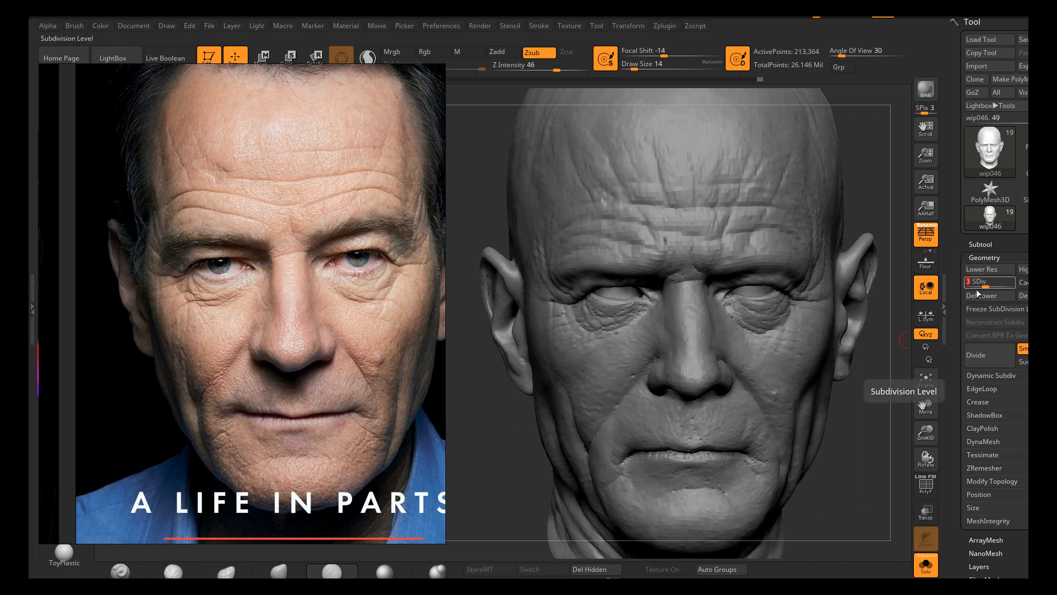
pyautogui.moveTo(983, 284); pyautogui.dragTo(957, 294)
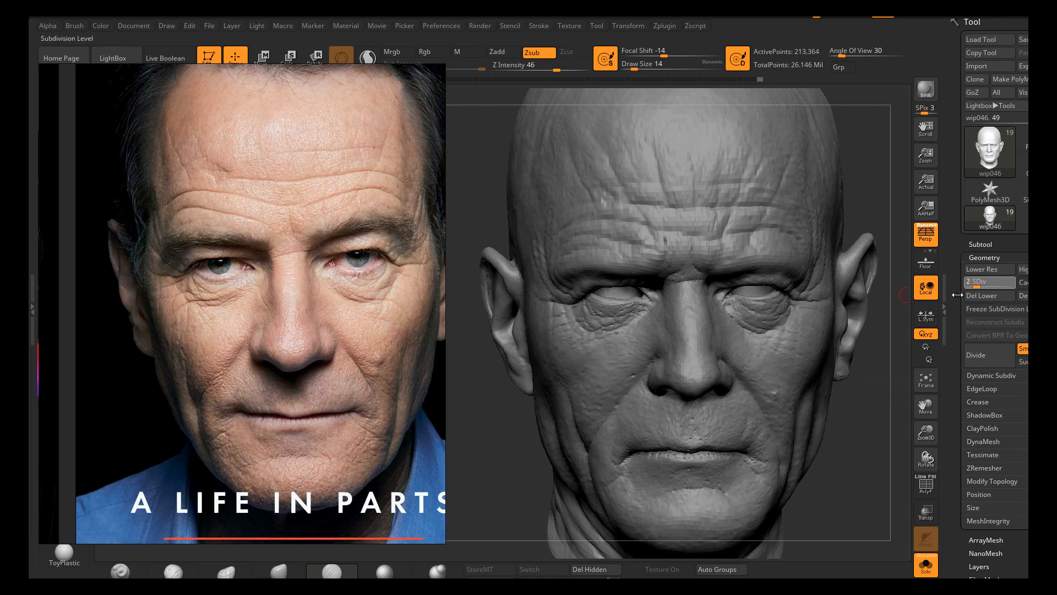
# Inspect the level 2 mesh's polyframe from the side of the head, and turn the polyframe off
pyautogui.moveTo(687, 382); pyautogui.dragTo(752, 385, button='right')
pyautogui.moveTo(599, 361)
pyautogui.keyDown('alt'); pyautogui.mouseDown(button='right')
pyautogui.moveTo(711, 385)
pyautogui.moveTo(877, 500)
pyautogui.mouseUp(button='right'); pyautogui.keyUp('alt')
pyautogui.click(926, 485)
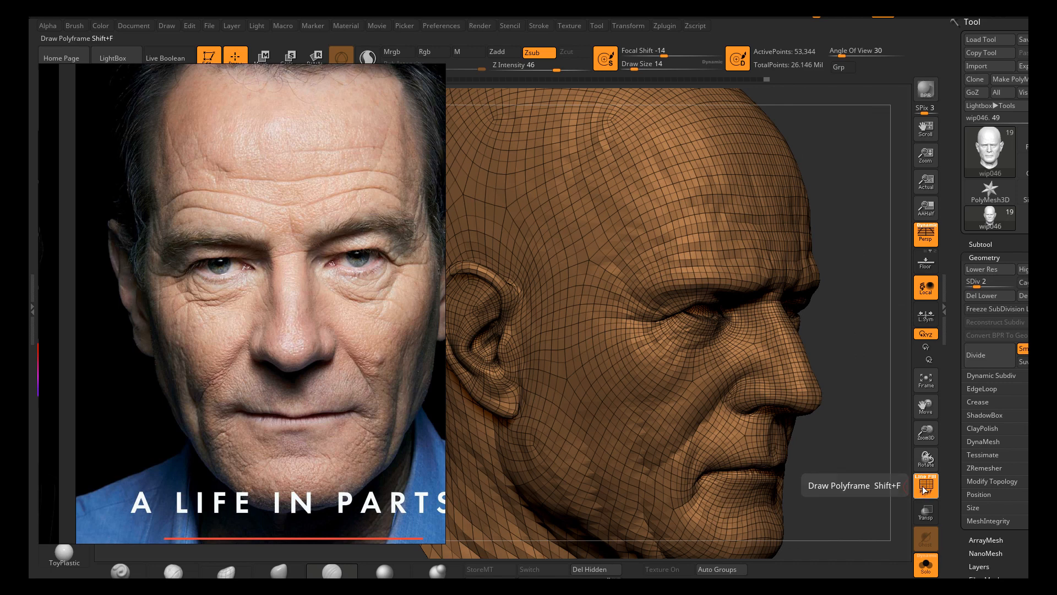
pyautogui.click(925, 490)
# Return the head to a front view and raise it to subdivision level 6
pyautogui.moveTo(875, 352); pyautogui.dragTo(705, 352, button='right')
pyautogui.moveTo(824, 434); pyautogui.dragTo(799, 450, button='right')
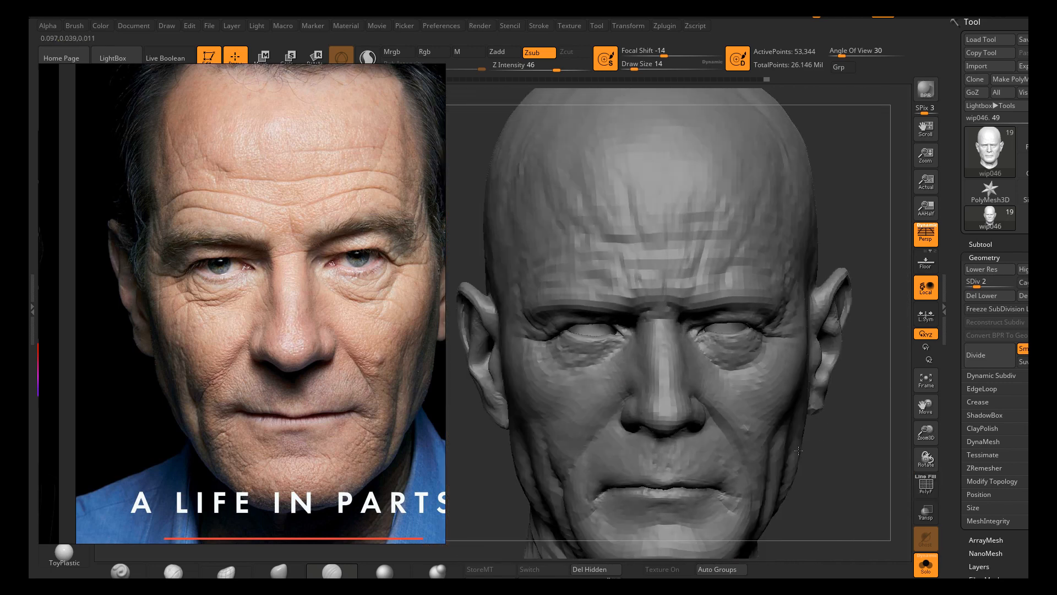
pyautogui.keyDown('alt'); pyautogui.moveTo(649, 394); pyautogui.dragTo(692, 388, button='right'); pyautogui.keyUp('alt')
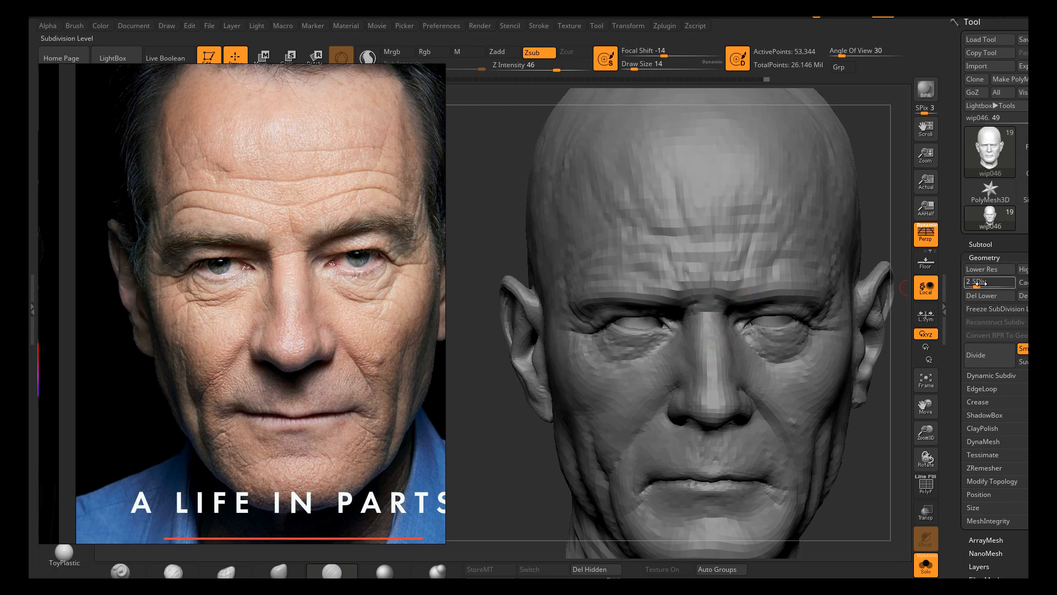
pyautogui.moveTo(977, 282); pyautogui.dragTo(1016, 282)
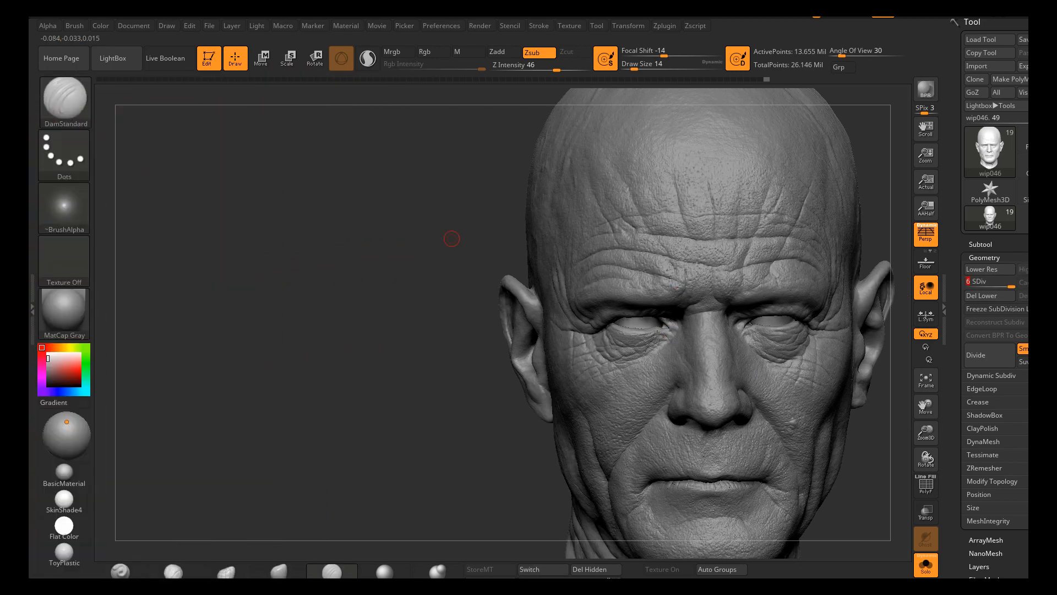
# Look over the Multi Map Exporter map types and the Decimation Master options among the ZBrush plugins
pyautogui.click(33, 311)
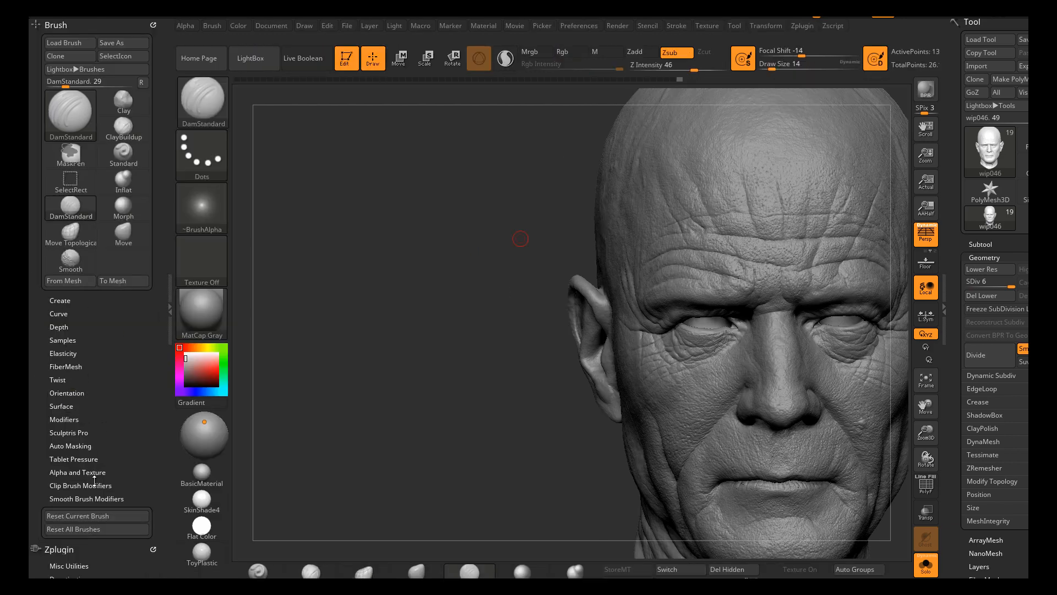
pyautogui.scroll(-5, 122, 474)
pyautogui.scroll(-4, 124, 500)
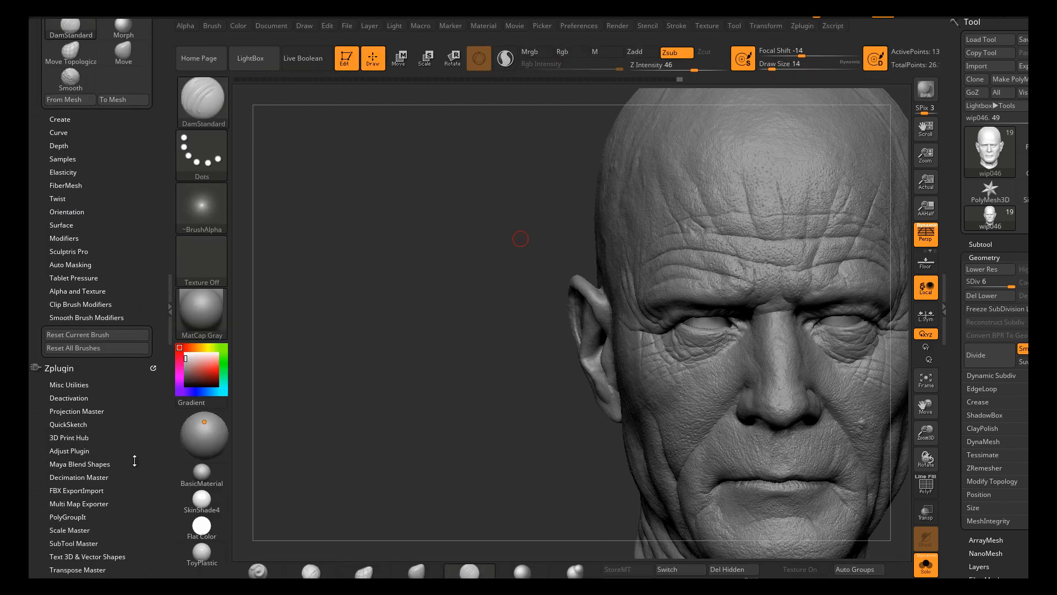
pyautogui.click(93, 456)
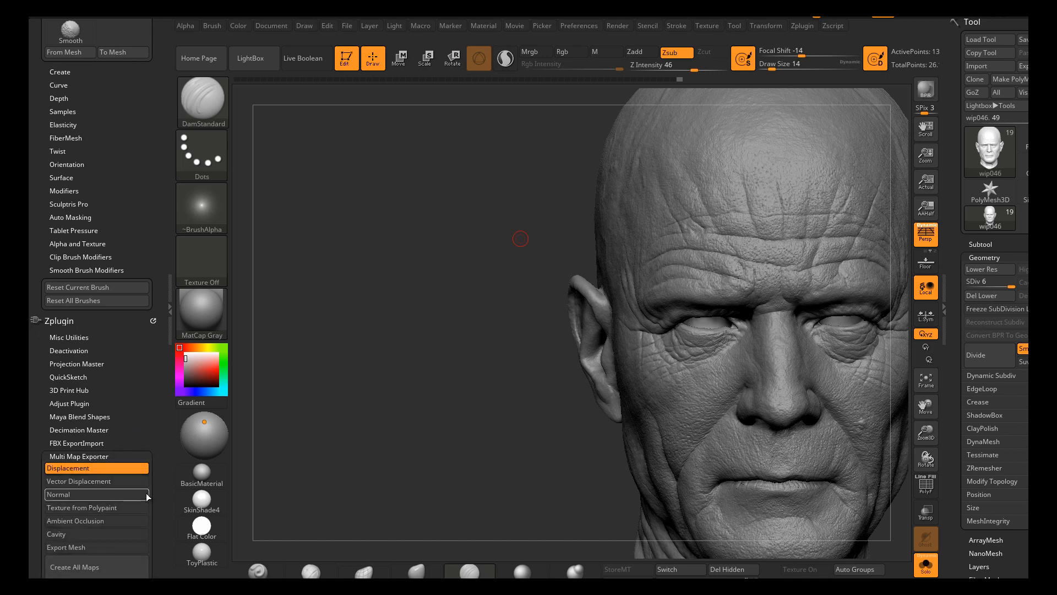
pyautogui.click(71, 454)
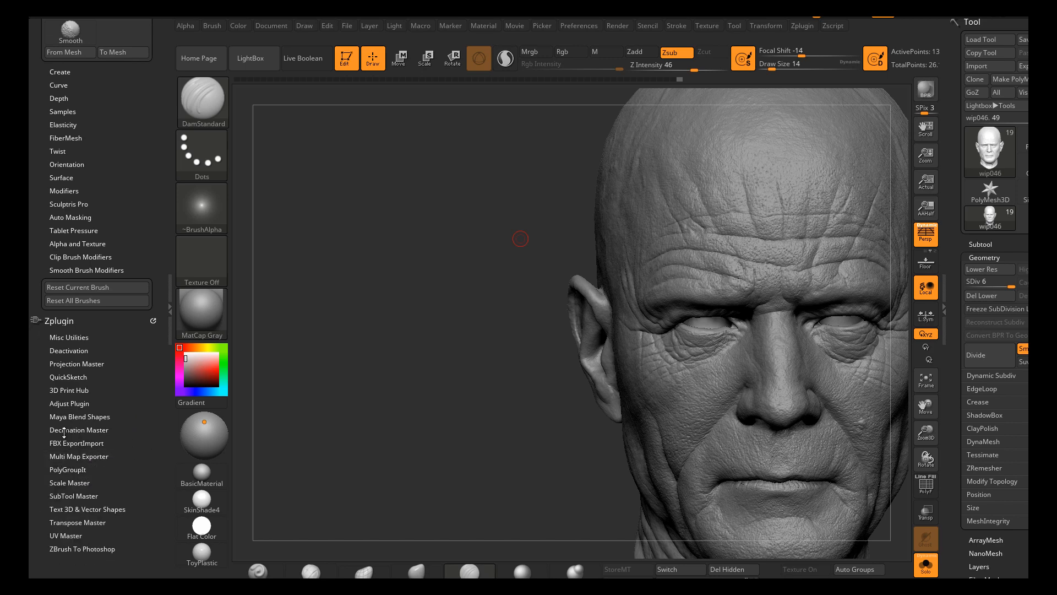
pyautogui.click(83, 427)
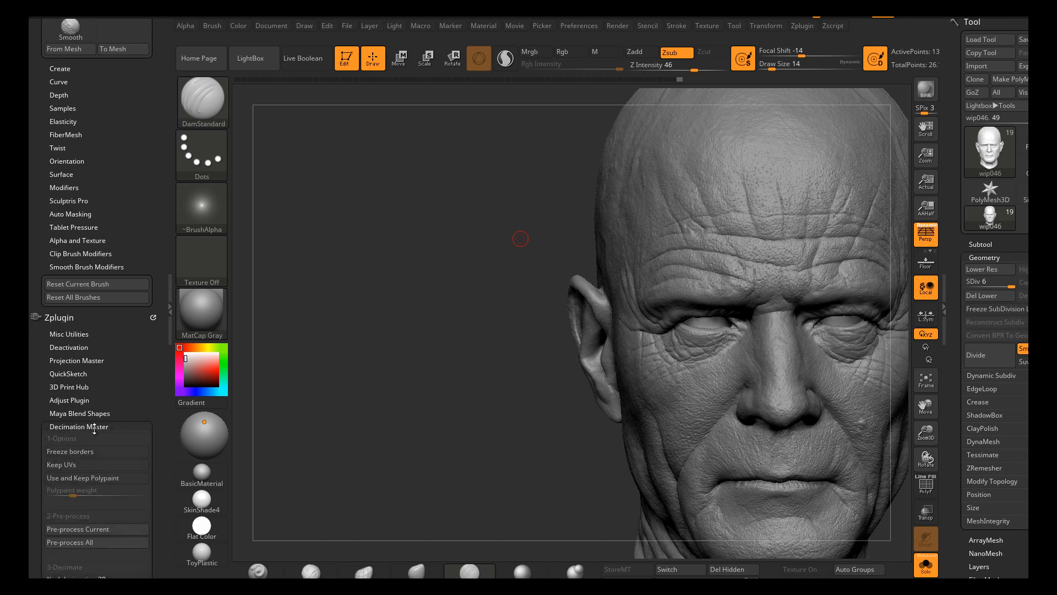
pyautogui.scroll(-3, 150, 479)
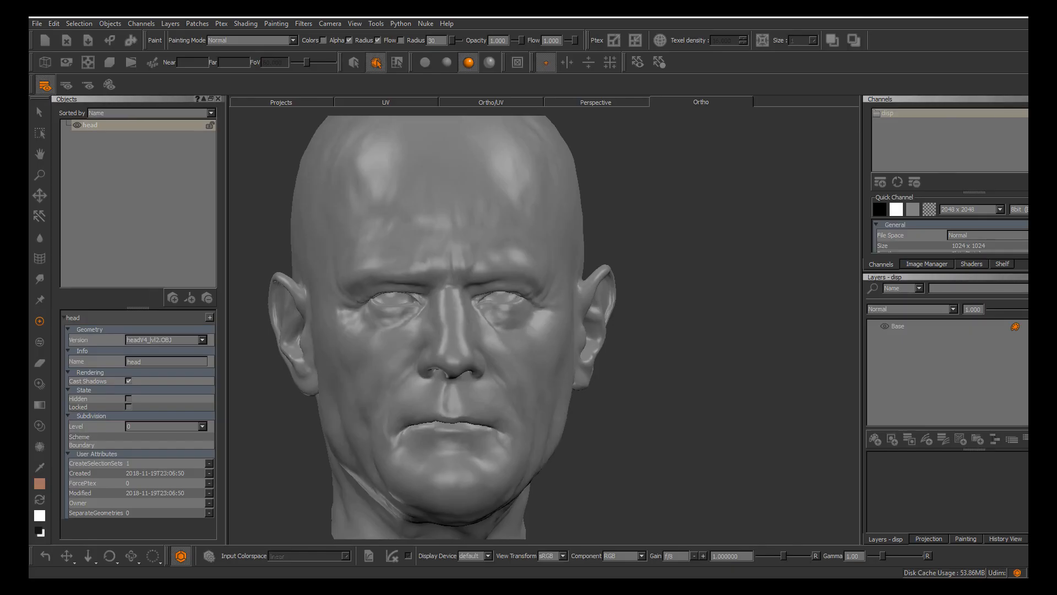
# Switch to Mari, frame the level 2 head from the front, and add a Blinn shader to it
pyautogui.moveTo(522, 374)
pyautogui.keyDown('alt'); pyautogui.mouseDown(button='middle')
pyautogui.moveTo(548, 392)
pyautogui.moveTo(593, 393)
pyautogui.mouseUp(button='middle'); pyautogui.keyUp('alt')
pyautogui.keyDown('alt'); pyautogui.moveTo(485, 344); pyautogui.dragTo(495, 378, button='right'); pyautogui.keyUp('alt')
pyautogui.keyDown('alt'); pyautogui.moveTo(504, 392); pyautogui.dragTo(498, 394); pyautogui.keyUp('alt')
pyautogui.keyDown('alt'); pyautogui.moveTo(478, 393); pyautogui.dragTo(450, 346, button='middle'); pyautogui.keyUp('alt')
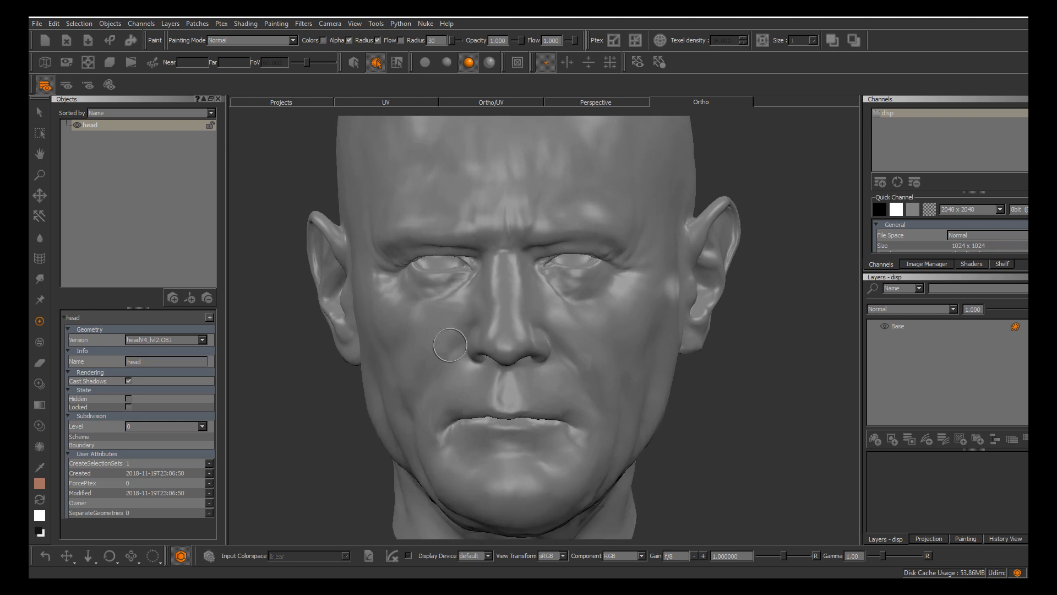
pyautogui.keyDown('alt'); pyautogui.moveTo(476, 334); pyautogui.dragTo(491, 359, button='right'); pyautogui.keyUp('alt')
pyautogui.keyDown('alt'); pyautogui.moveTo(493, 361); pyautogui.dragTo(497, 358); pyautogui.keyUp('alt')
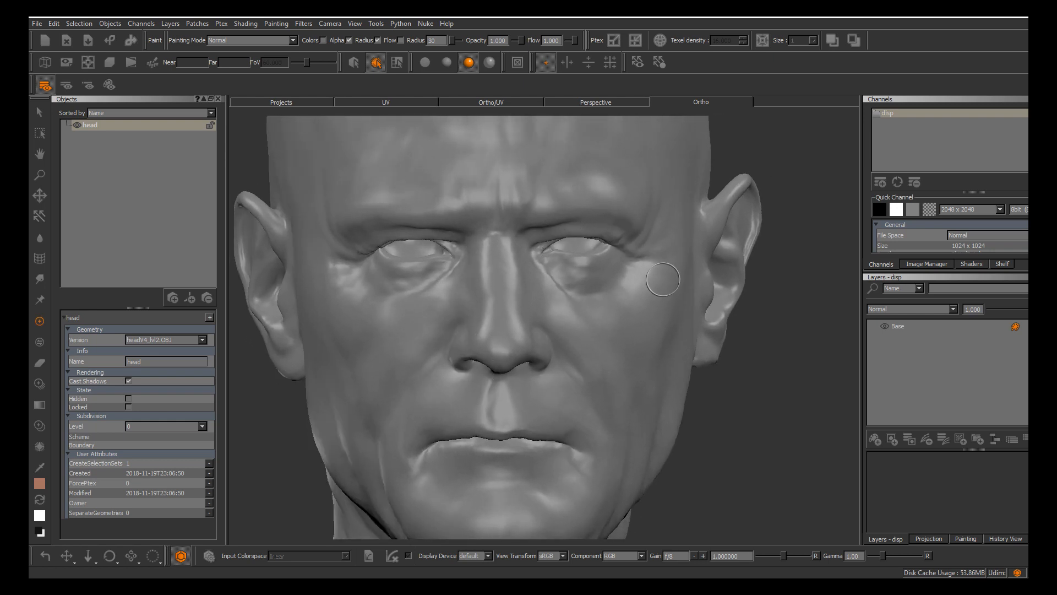
pyautogui.click(971, 266)
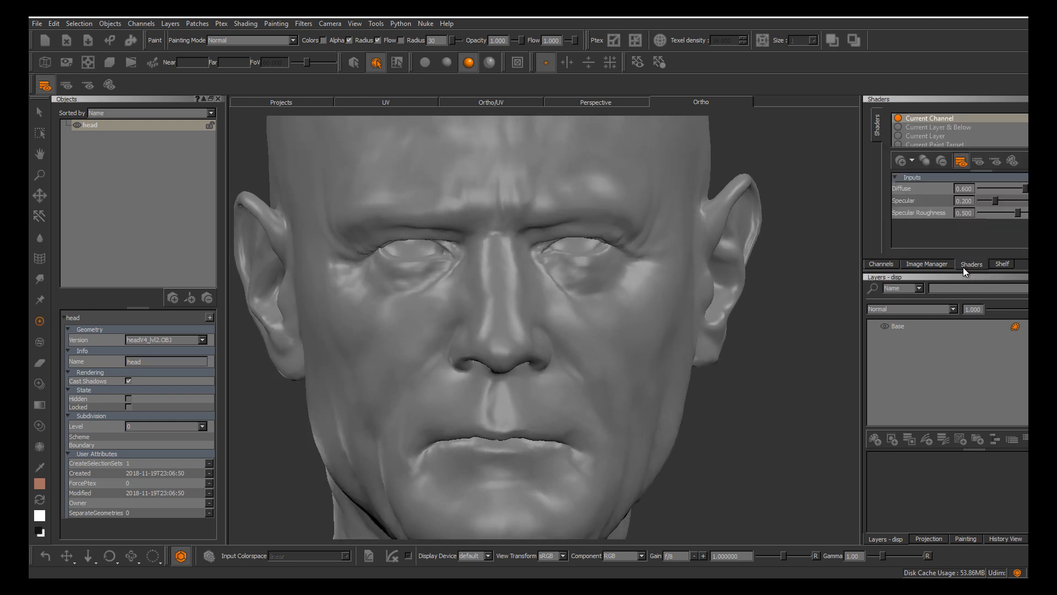
pyautogui.scroll(-1, 958, 131)
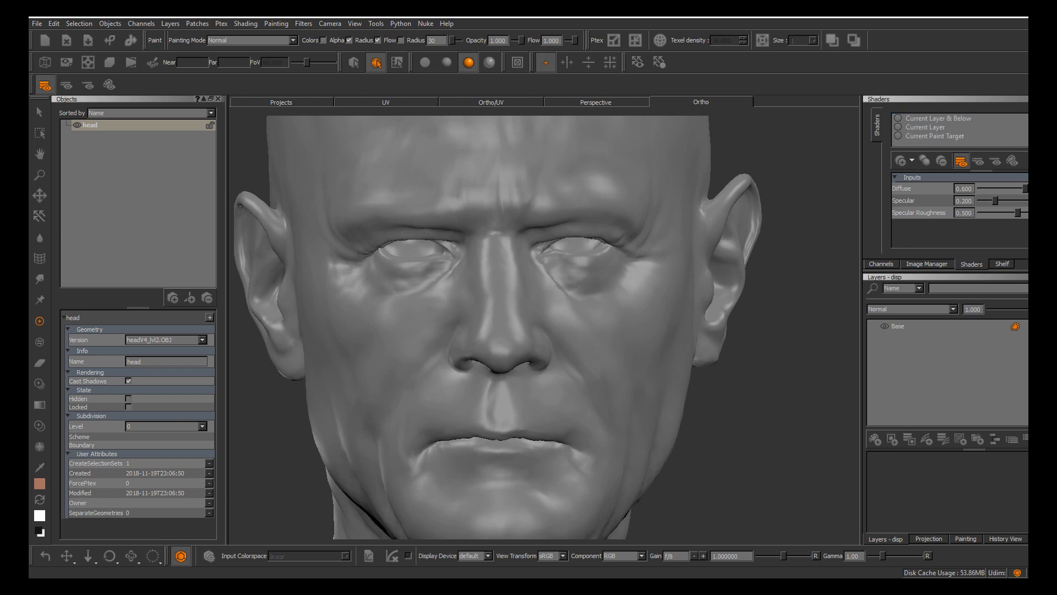
pyautogui.click(903, 161)
pyautogui.click(925, 209)
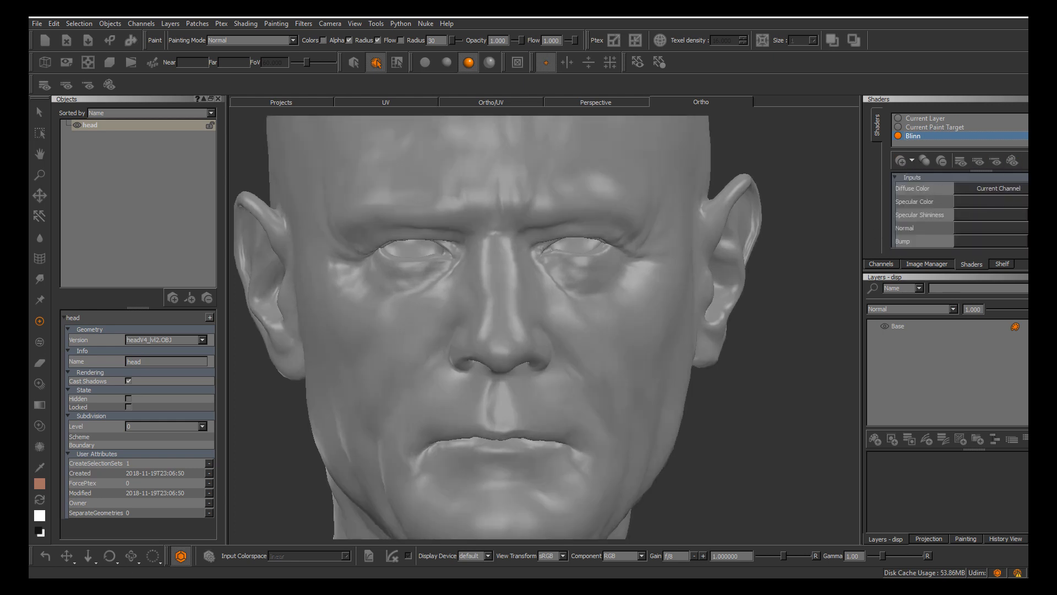
# Review the Blinn shader's inputs down to displacement and specular, and examine the smooth head from the front and three-quarter view
pyautogui.scroll(-1, 961, 210)
pyautogui.scroll(1, 960, 211)
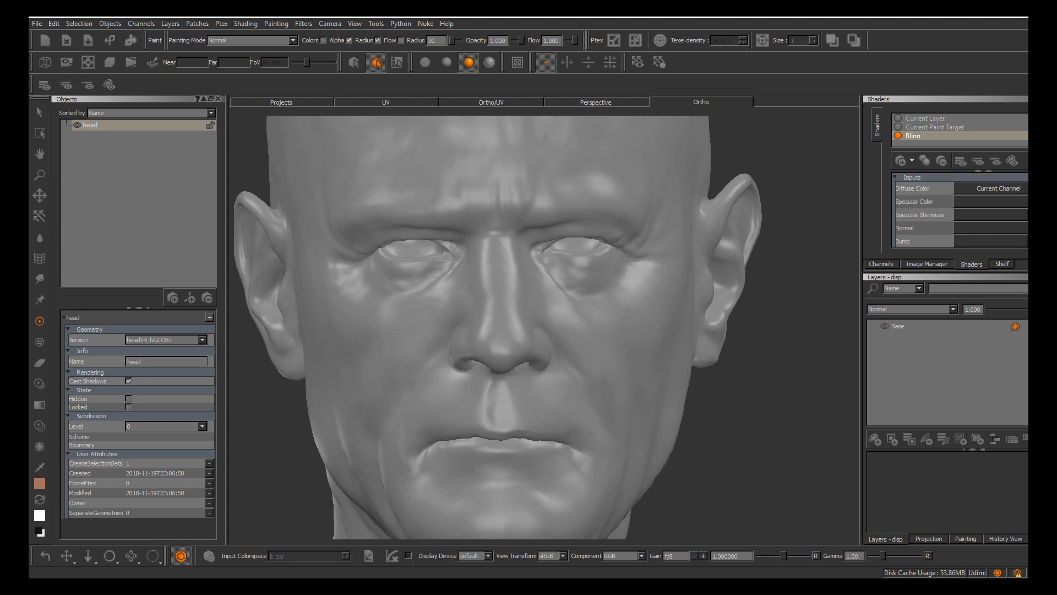
pyautogui.scroll(-3, 960, 210)
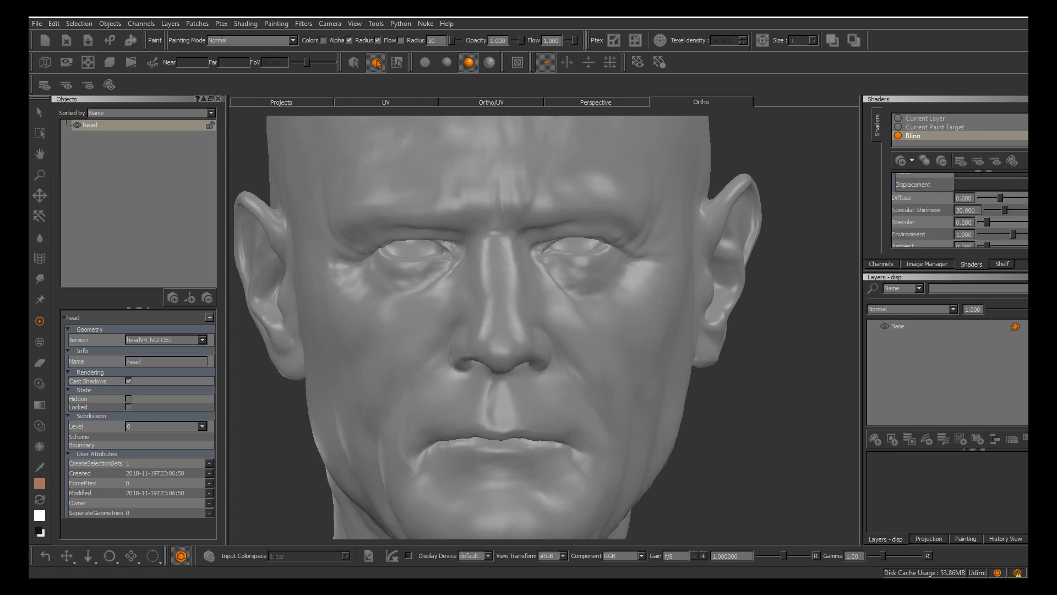
pyautogui.scroll(1, 960, 210)
pyautogui.scroll(-5, 604, 349)
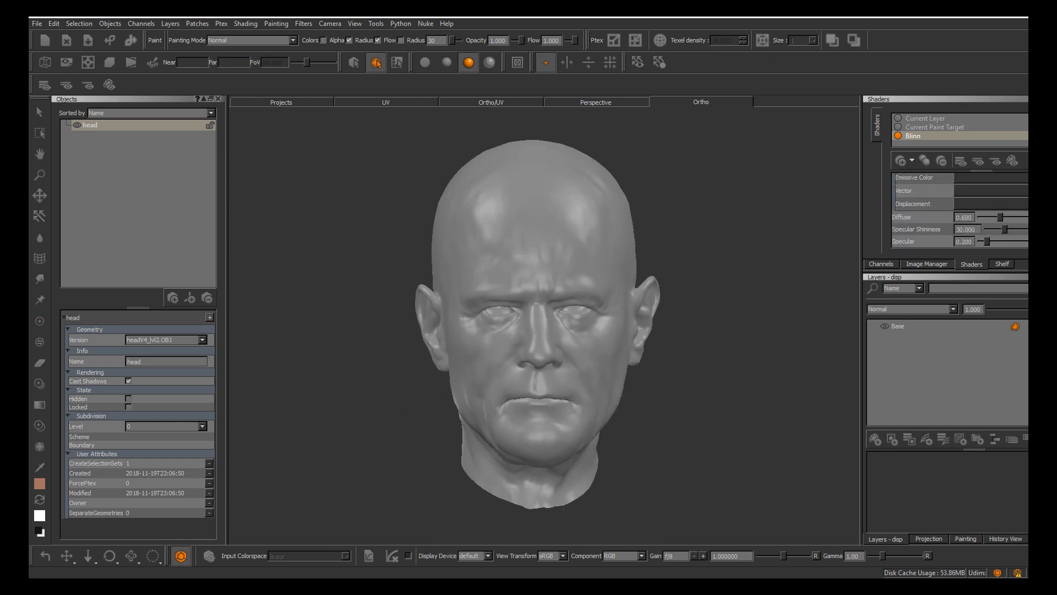
pyautogui.keyDown('alt'); pyautogui.moveTo(523, 342); pyautogui.dragTo(554, 337); pyautogui.keyUp('alt')
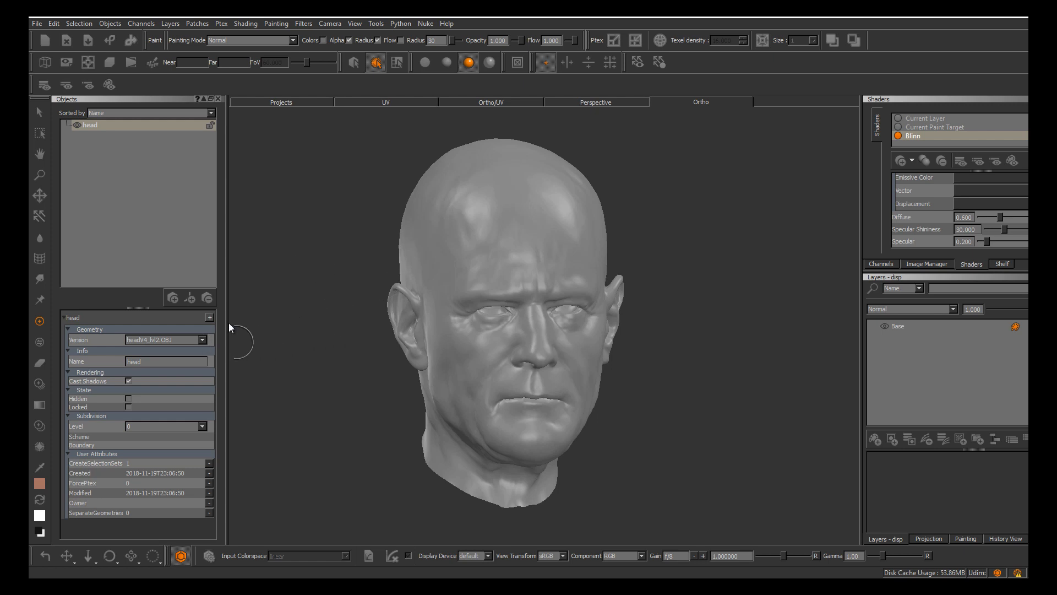
pyautogui.scroll(5, 502, 400)
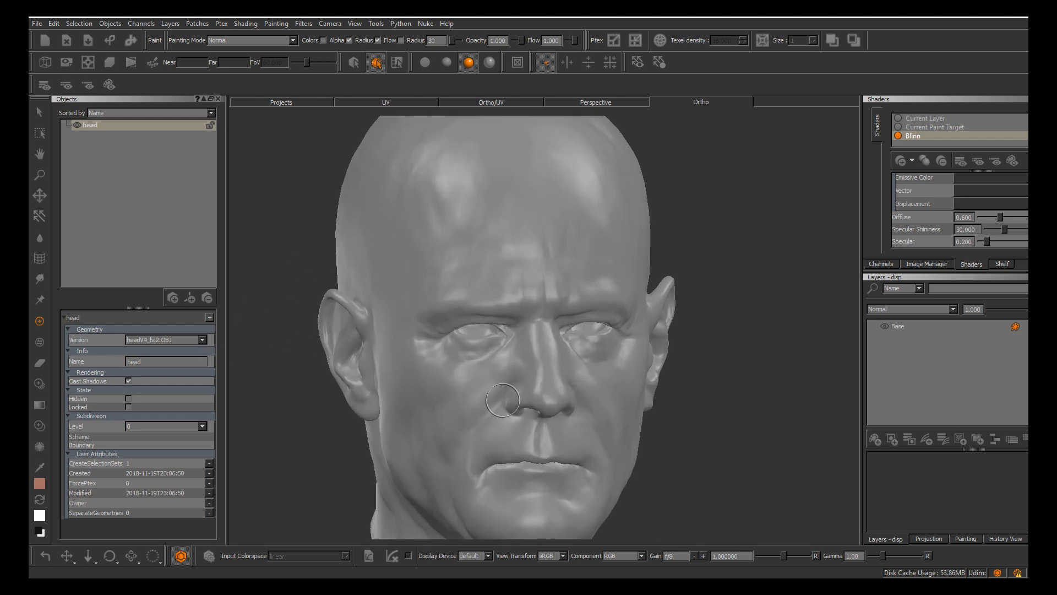
pyautogui.moveTo(502, 401)
pyautogui.keyDown('alt'); pyautogui.mouseDown()
pyautogui.moveTo(465, 396)
pyautogui.moveTo(499, 403)
pyautogui.mouseUp(); pyautogui.keyUp('alt')
pyautogui.keyDown('alt'); pyautogui.moveTo(499, 405); pyautogui.dragTo(498, 363, button='middle'); pyautogui.keyUp('alt')
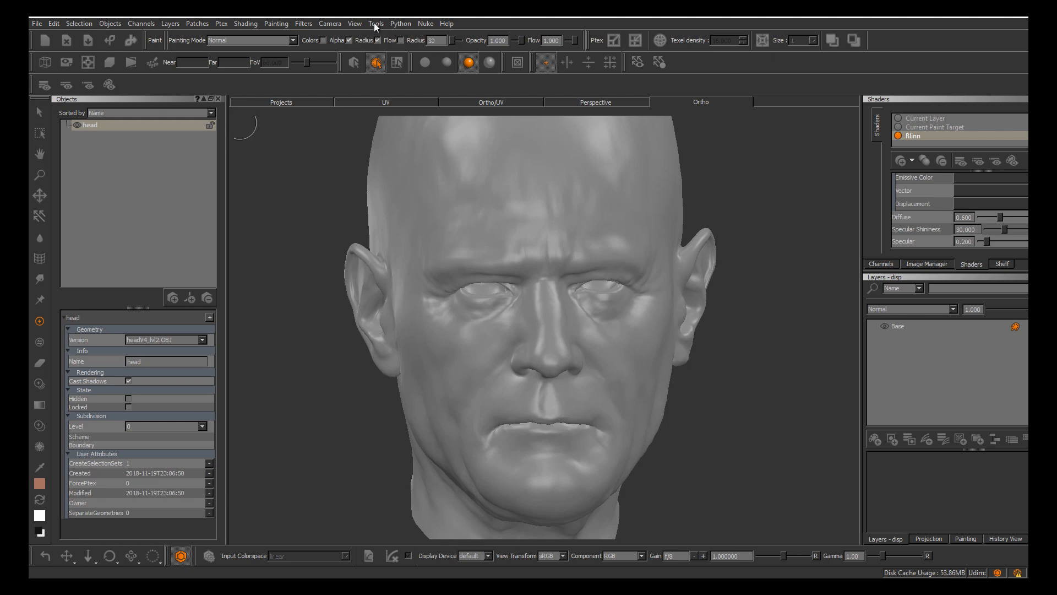
# Look through the list of available palettes and the version commands offered for the head object
pyautogui.click(354, 23)
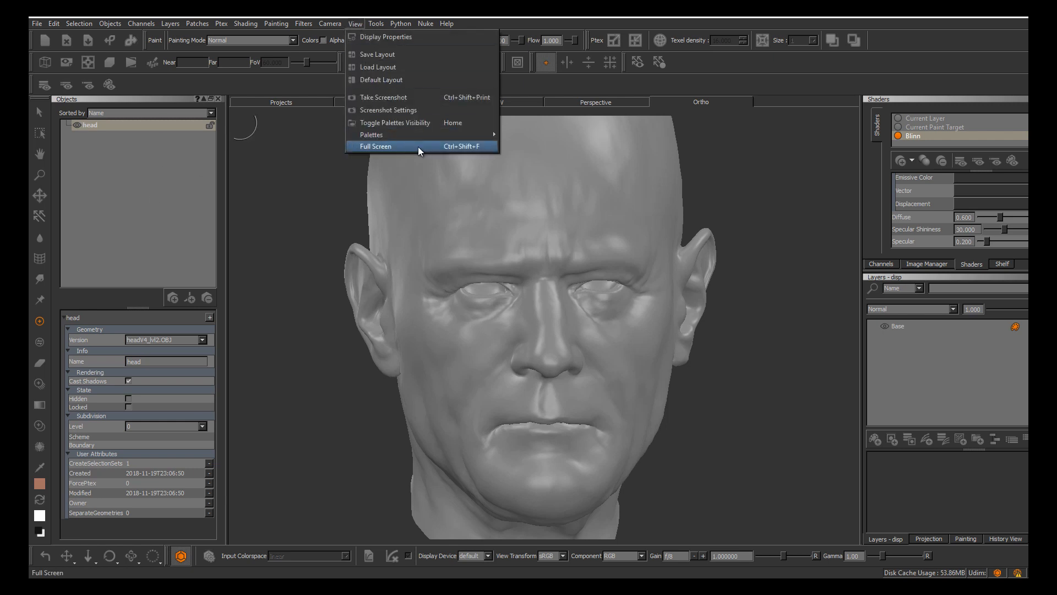
pyautogui.moveTo(436, 134)
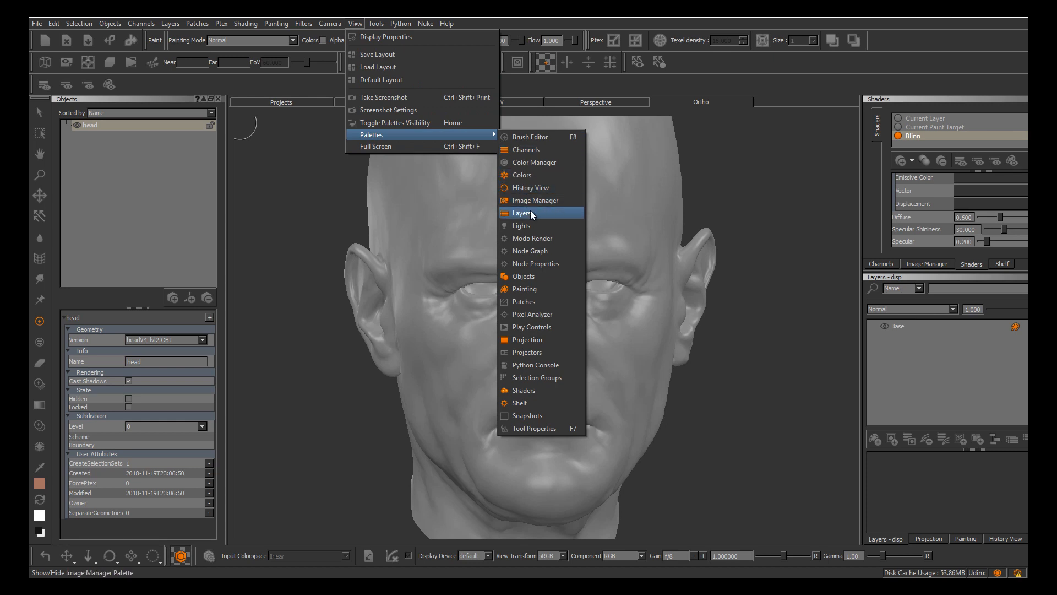
pyautogui.click(650, 24)
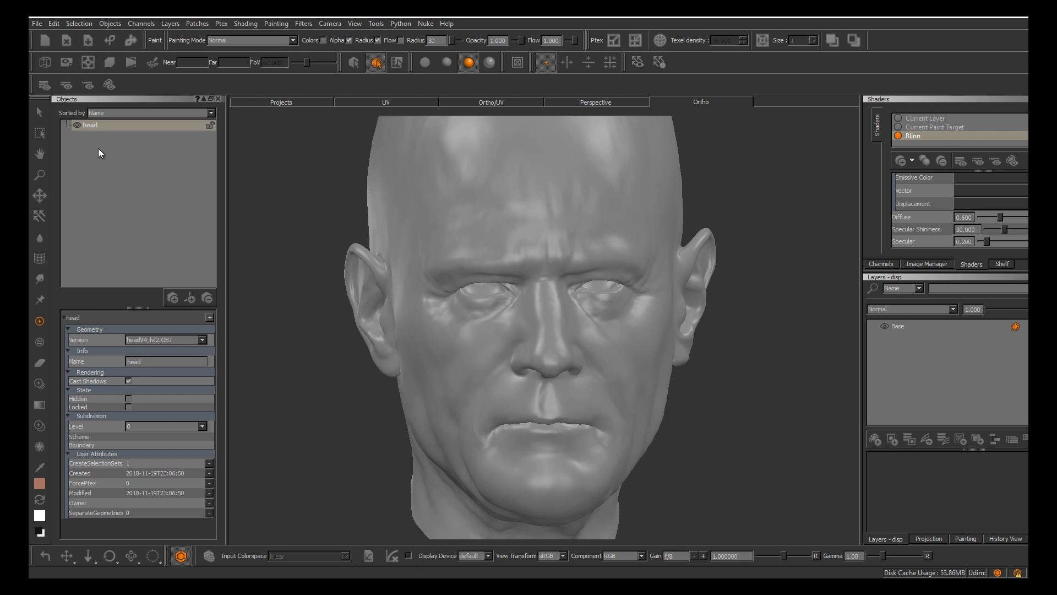
pyautogui.rightClick(120, 126)
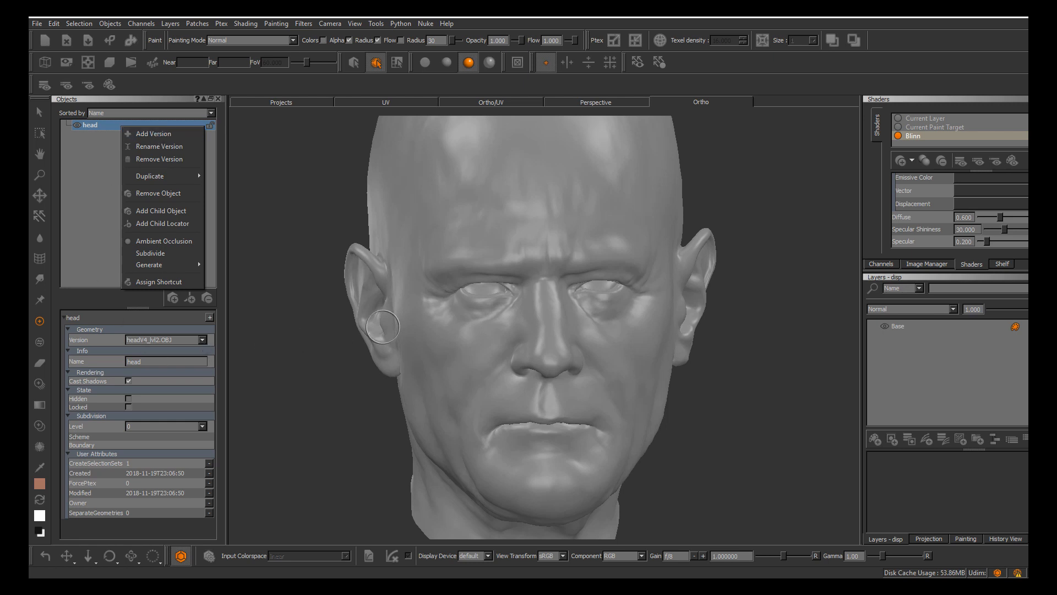
pyautogui.click(710, 74)
# Switch the head object's geometry version to headV4_decimated
pyautogui.moveTo(484, 293)
pyautogui.keyDown('alt'); pyautogui.mouseDown(button='middle')
pyautogui.moveTo(505, 283)
pyautogui.moveTo(494, 298)
pyautogui.mouseUp(button='middle'); pyautogui.keyUp('alt')
pyautogui.keyDown('alt'); pyautogui.moveTo(508, 298); pyautogui.dragTo(520, 323, button='right'); pyautogui.keyUp('alt')
pyautogui.keyDown('alt'); pyautogui.moveTo(519, 323); pyautogui.dragTo(511, 329); pyautogui.keyUp('alt')
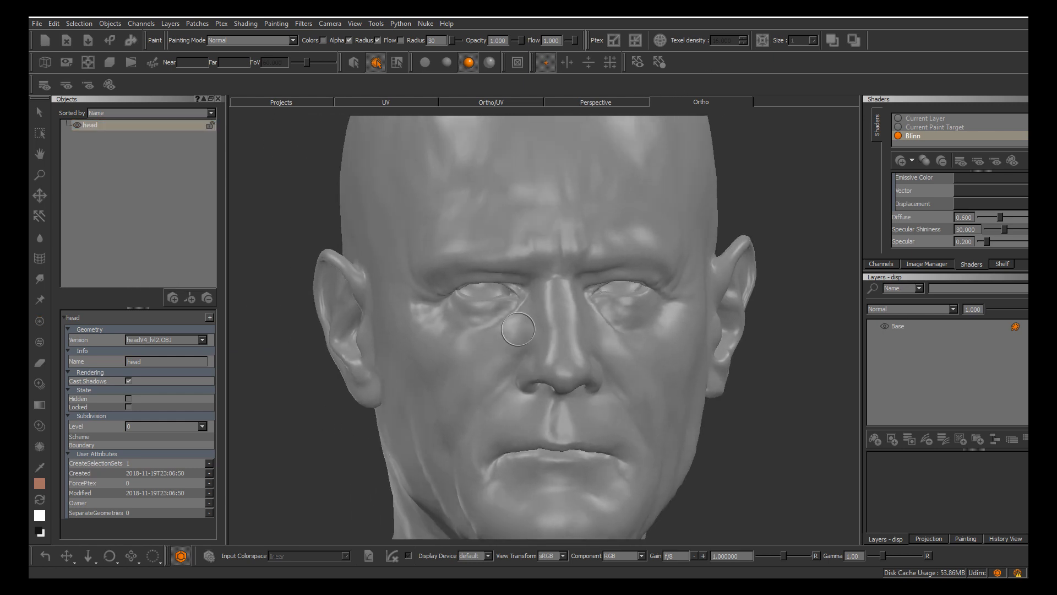
pyautogui.click(200, 339)
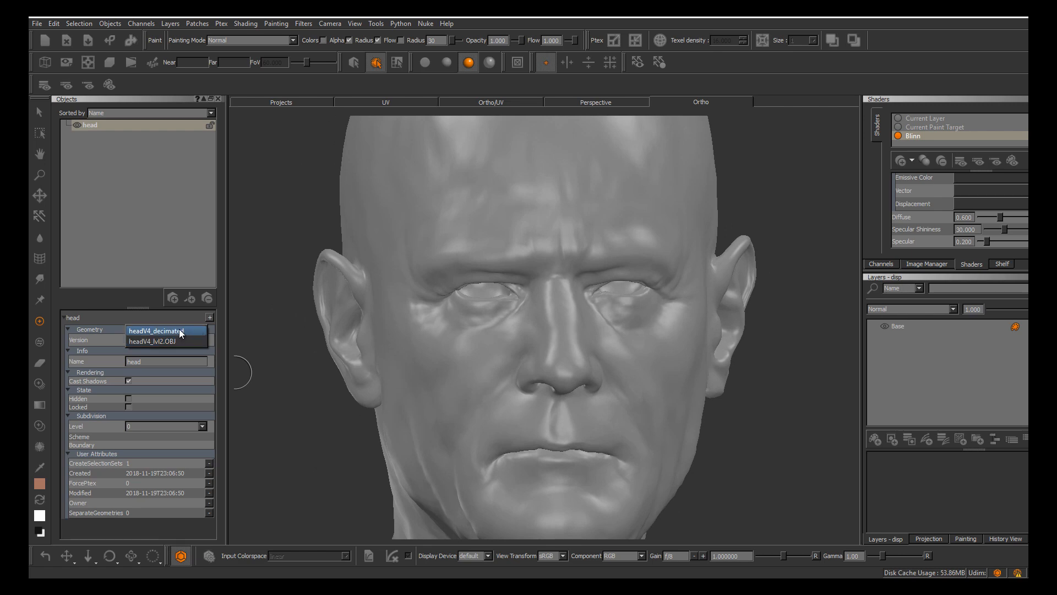
pyautogui.click(180, 331)
# Examine the wrinkles and skin forms on the decimated head from several angles and distances
pyautogui.keyDown('alt'); pyautogui.moveTo(502, 282); pyautogui.dragTo(509, 221, button='middle'); pyautogui.keyUp('alt')
pyautogui.keyDown('alt'); pyautogui.moveTo(512, 248); pyautogui.dragTo(567, 393, button='right'); pyautogui.keyUp('alt')
pyautogui.keyDown('alt'); pyautogui.moveTo(567, 394); pyautogui.dragTo(547, 345); pyautogui.keyUp('alt')
pyautogui.keyDown('alt'); pyautogui.moveTo(547, 344); pyautogui.dragTo(485, 403, button='middle'); pyautogui.keyUp('alt')
pyautogui.keyDown('alt'); pyautogui.moveTo(484, 403); pyautogui.dragTo(517, 363, button='right'); pyautogui.keyUp('alt')
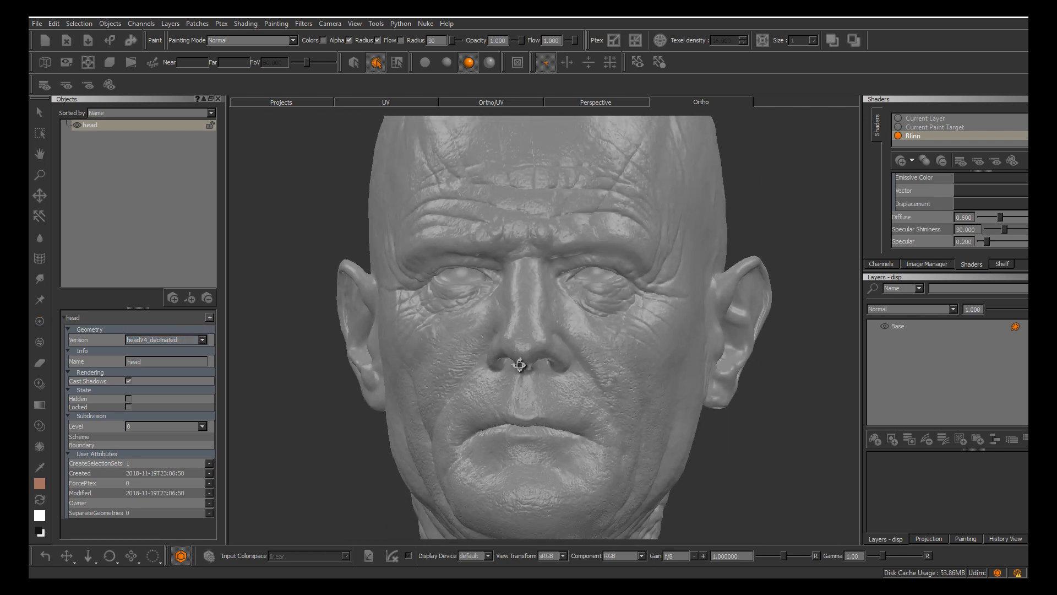
pyautogui.moveTo(517, 363)
pyautogui.keyDown('alt'); pyautogui.mouseDown()
pyautogui.moveTo(542, 367)
pyautogui.moveTo(512, 361)
pyautogui.mouseUp(); pyautogui.keyUp('alt')
pyautogui.keyDown('alt'); pyautogui.moveTo(512, 361); pyautogui.dragTo(490, 432, button='middle'); pyautogui.keyUp('alt')
pyautogui.keyDown('alt'); pyautogui.moveTo(489, 432); pyautogui.dragTo(537, 399, button='right'); pyautogui.keyUp('alt')
pyautogui.keyDown('alt'); pyautogui.moveTo(537, 399); pyautogui.dragTo(477, 380); pyautogui.keyUp('alt')
pyautogui.keyDown('alt'); pyautogui.moveTo(477, 380); pyautogui.dragTo(498, 347, button='middle'); pyautogui.keyUp('alt')
pyautogui.keyDown('alt'); pyautogui.moveTo(498, 347); pyautogui.dragTo(531, 352); pyautogui.keyUp('alt')
pyautogui.moveTo(532, 353)
pyautogui.keyDown('alt'); pyautogui.mouseDown(button='right')
pyautogui.moveTo(566, 361)
pyautogui.moveTo(542, 361)
pyautogui.mouseUp(button='right'); pyautogui.keyUp('alt')
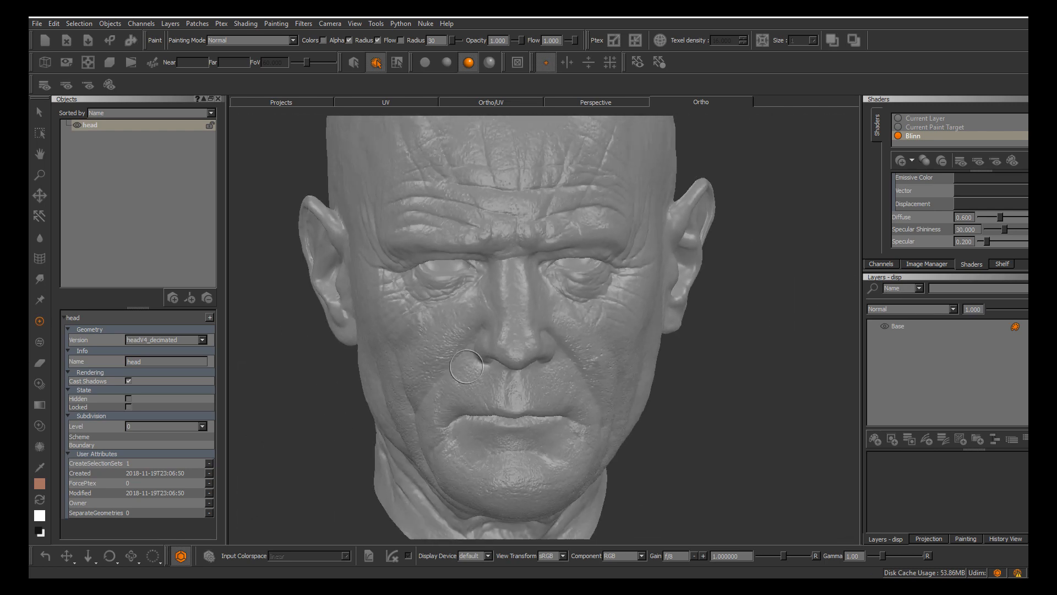
pyautogui.keyDown('alt'); pyautogui.moveTo(542, 360); pyautogui.dragTo(511, 379); pyautogui.keyUp('alt')
pyautogui.keyDown('alt'); pyautogui.moveTo(511, 379); pyautogui.dragTo(512, 435, button='middle'); pyautogui.keyUp('alt')
pyautogui.keyDown('alt'); pyautogui.moveTo(512, 435); pyautogui.dragTo(451, 397, button='right'); pyautogui.keyUp('alt')
pyautogui.keyDown('alt'); pyautogui.moveTo(451, 397); pyautogui.dragTo(498, 399); pyautogui.keyUp('alt')
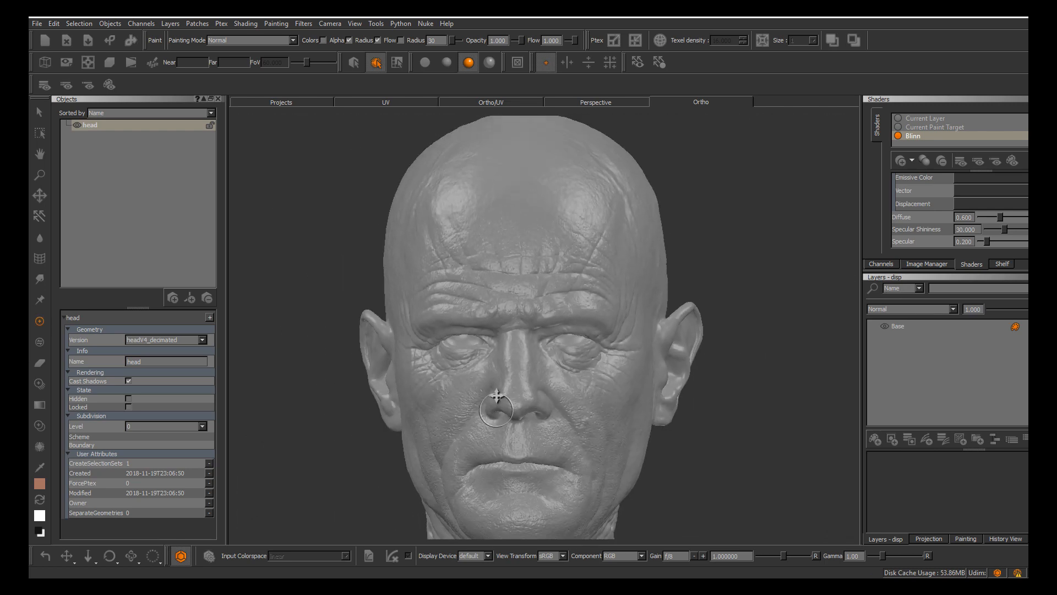
pyautogui.keyDown('alt'); pyautogui.moveTo(498, 399); pyautogui.dragTo(503, 342, button='middle'); pyautogui.keyUp('alt')
pyautogui.keyDown('alt'); pyautogui.moveTo(502, 343); pyautogui.dragTo(542, 358, button='right'); pyautogui.keyUp('alt')
pyautogui.moveTo(542, 360)
pyautogui.keyDown('alt'); pyautogui.mouseDown()
pyautogui.moveTo(523, 368)
pyautogui.moveTo(529, 380)
pyautogui.mouseUp(); pyautogui.keyUp('alt')
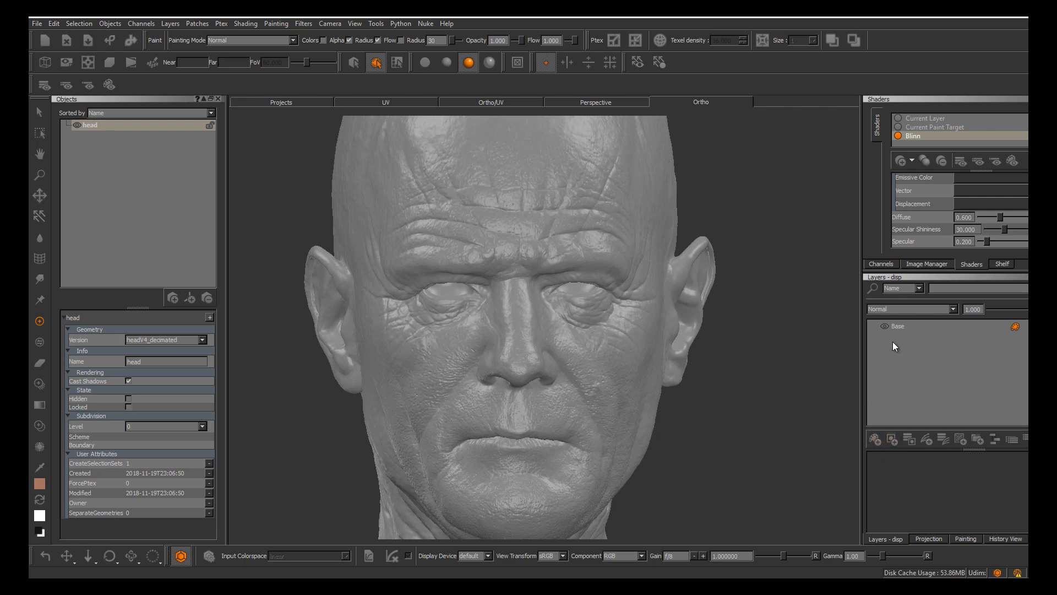
# Show the Image Manager, and switch to the browser to open the Tutorials page on texturing.xyz
pyautogui.click(919, 265)
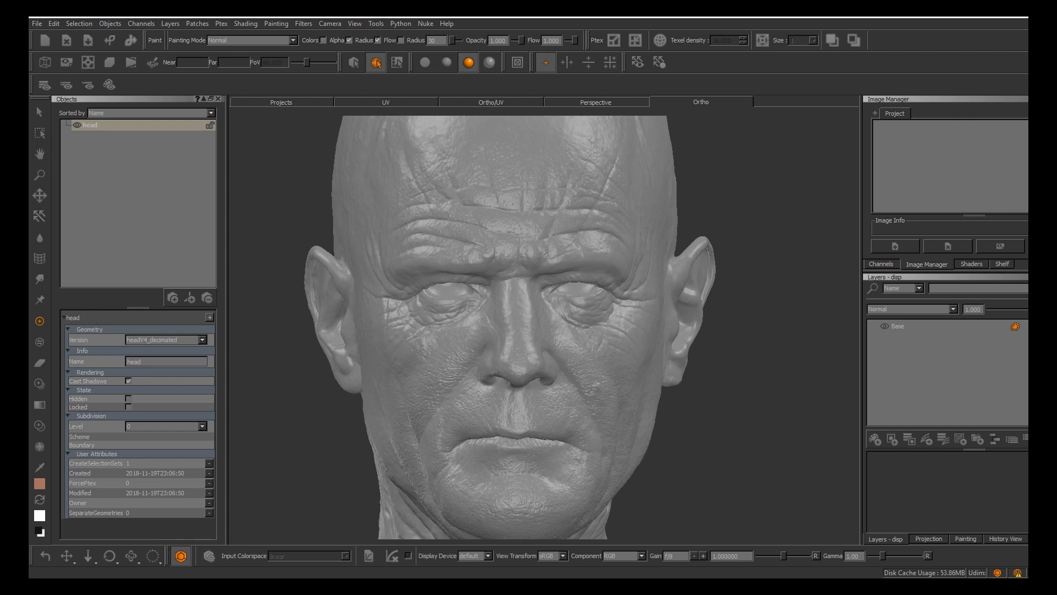
pyautogui.click(375, 587)
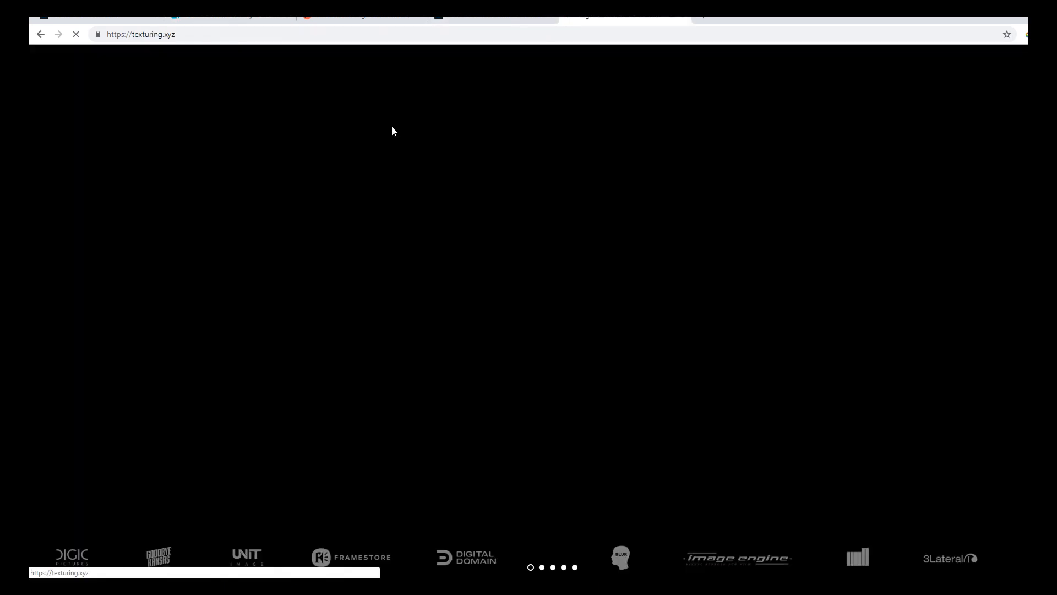
pyautogui.moveTo(524, 75)
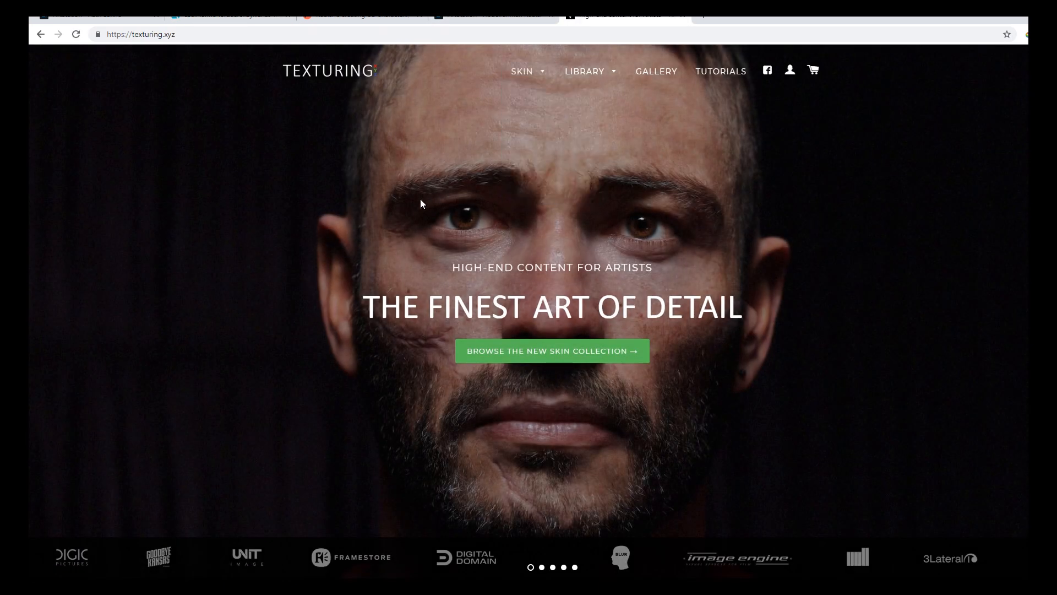
pyautogui.click(722, 72)
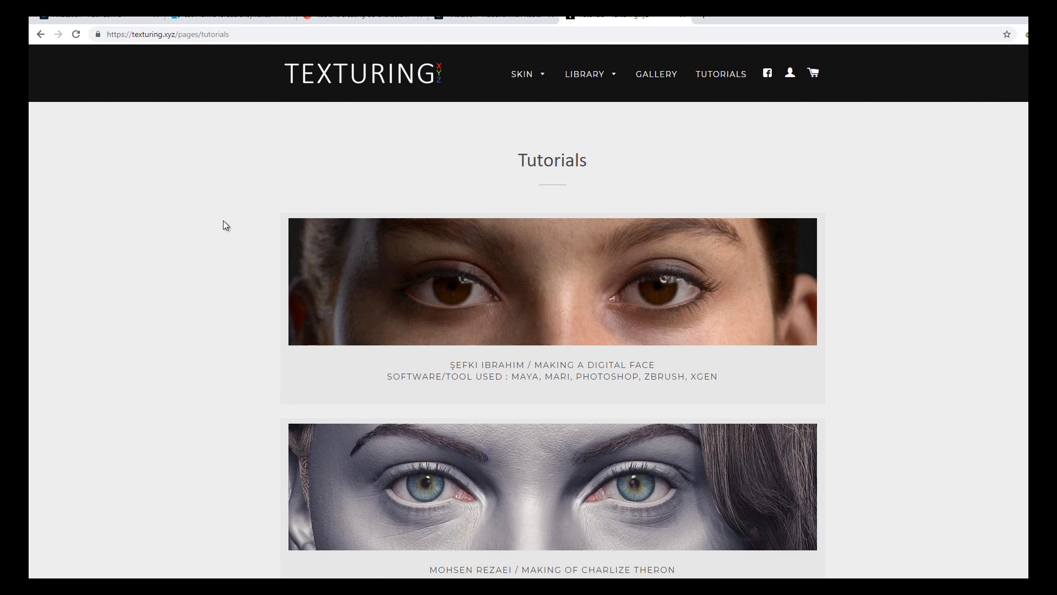
# Browse the texturing.xyz tutorials list, checking each tutorial's subject and the software it uses
pyautogui.scroll(-5, 225, 226)
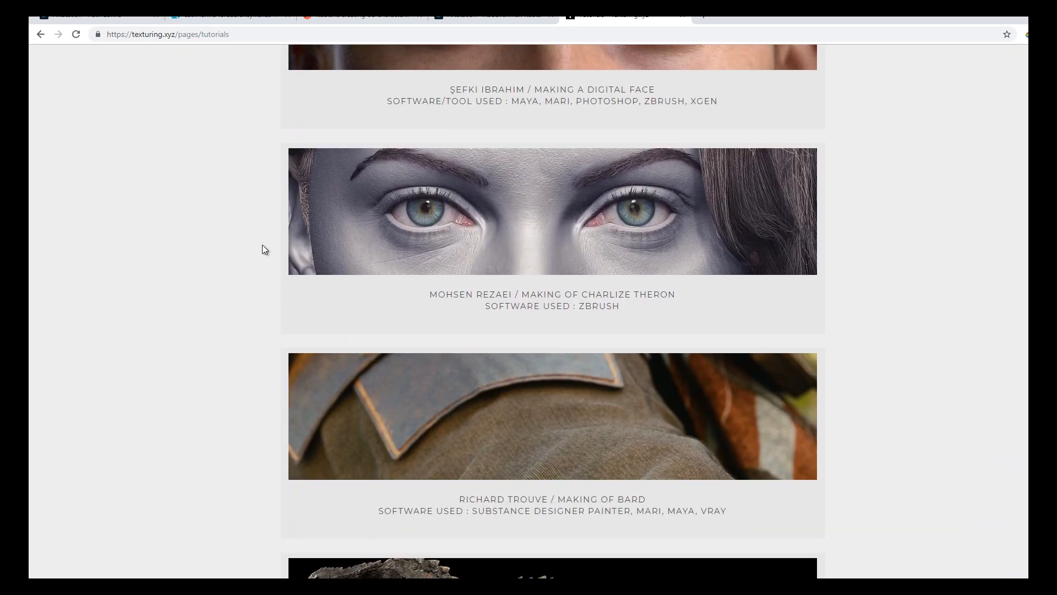
pyautogui.scroll(-20, 261, 247)
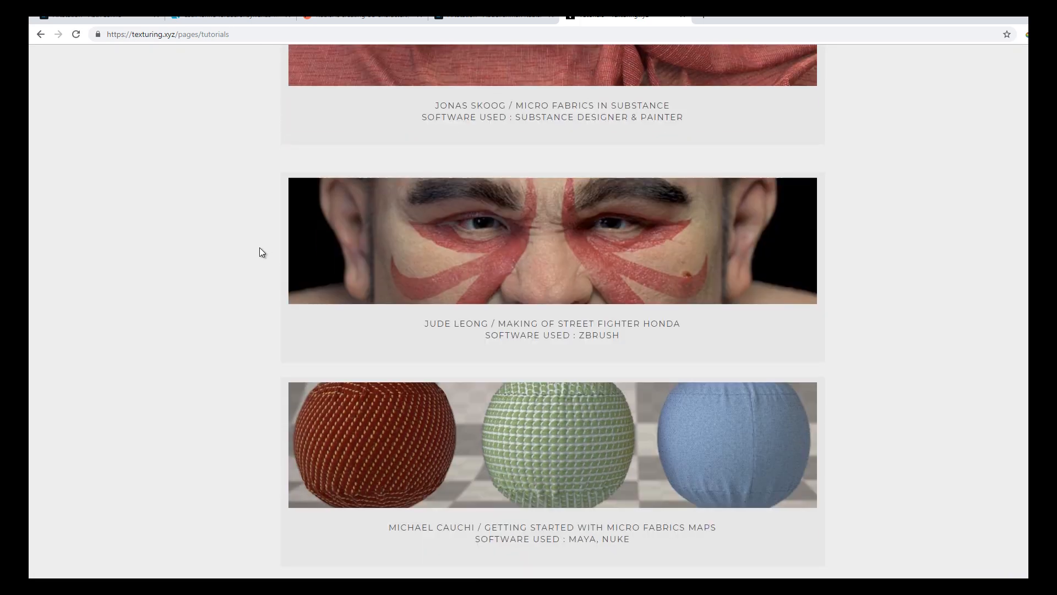
pyautogui.scroll(-15, 260, 248)
pyautogui.scroll(3, 259, 248)
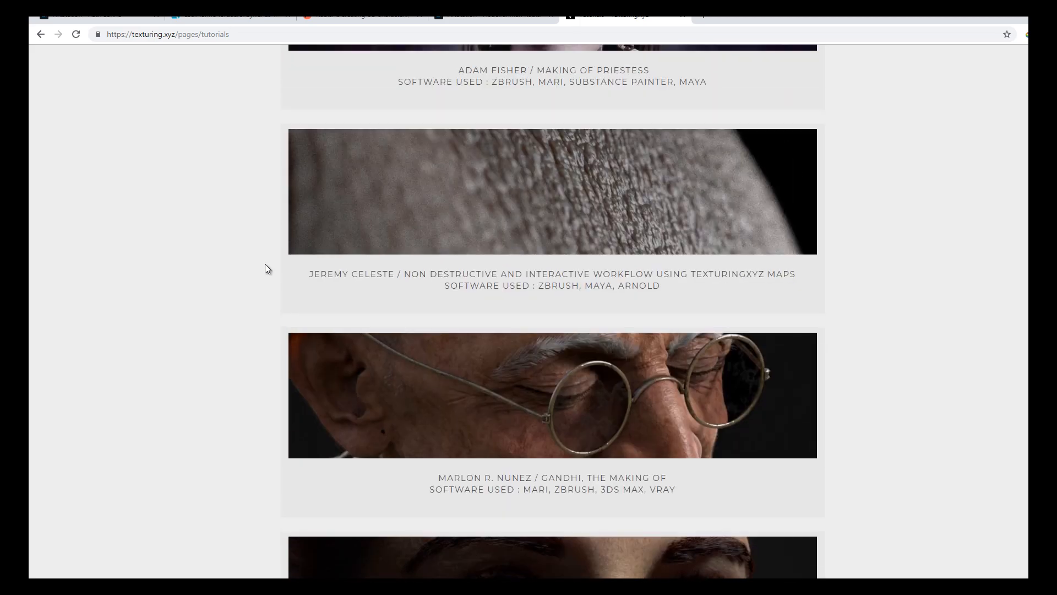
pyautogui.scroll(-12, 275, 294)
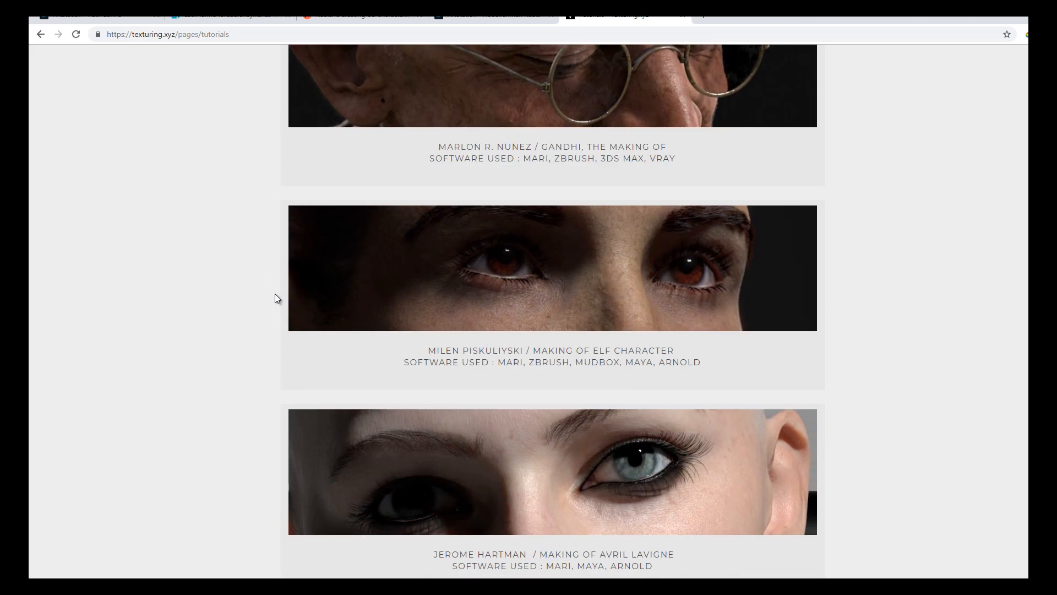
# Open the Introduction to Surface Displacement Maps tutorial and skim its Nuke, Photoshop and Mari workflow sections
pyautogui.scroll(-8, 275, 299)
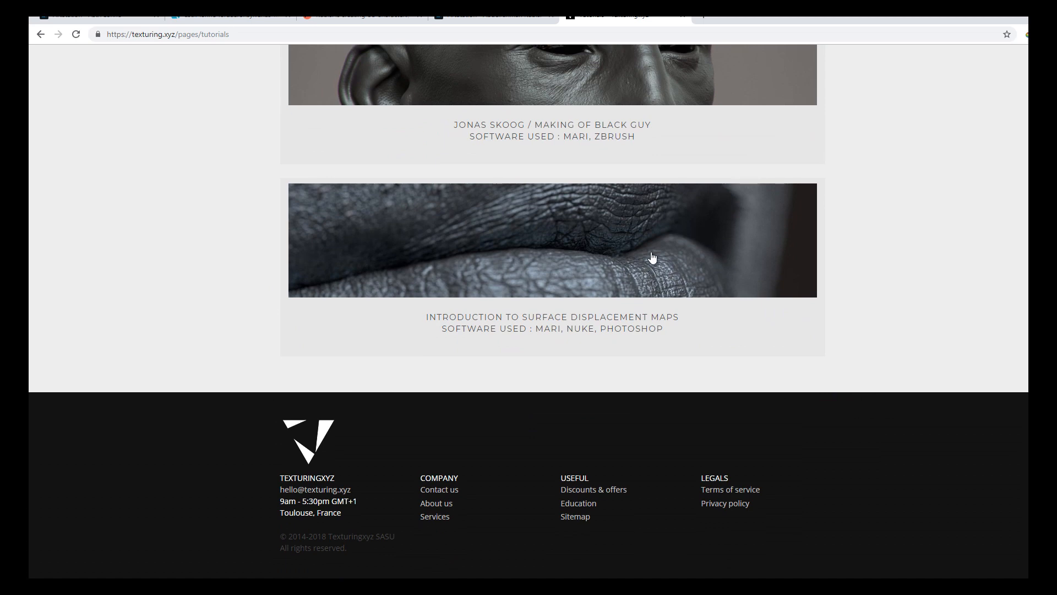
pyautogui.click(668, 252)
pyautogui.scroll(-12, 296, 286)
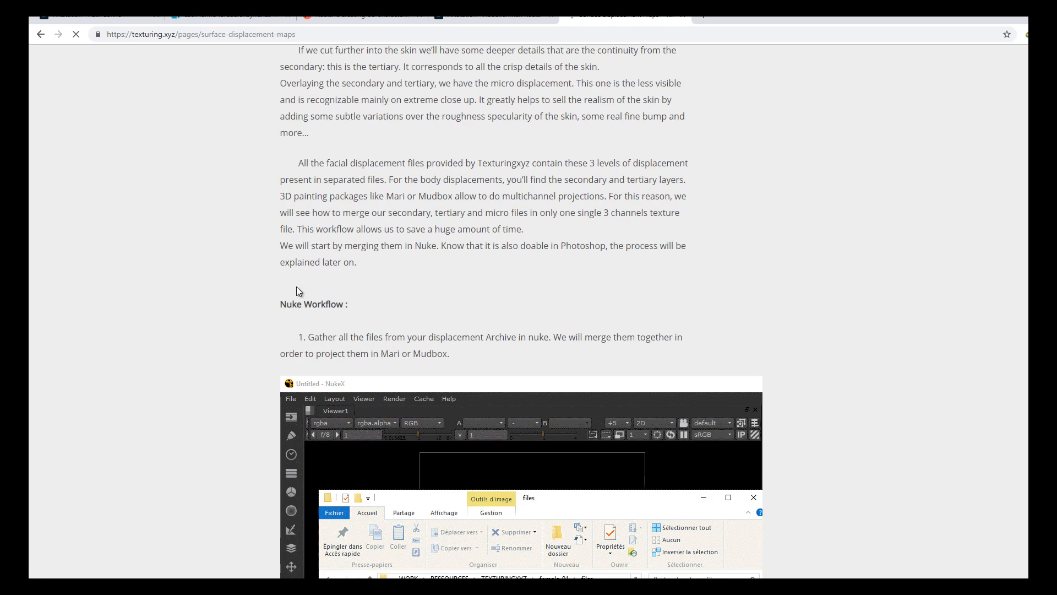
pyautogui.scroll(-17, 270, 306)
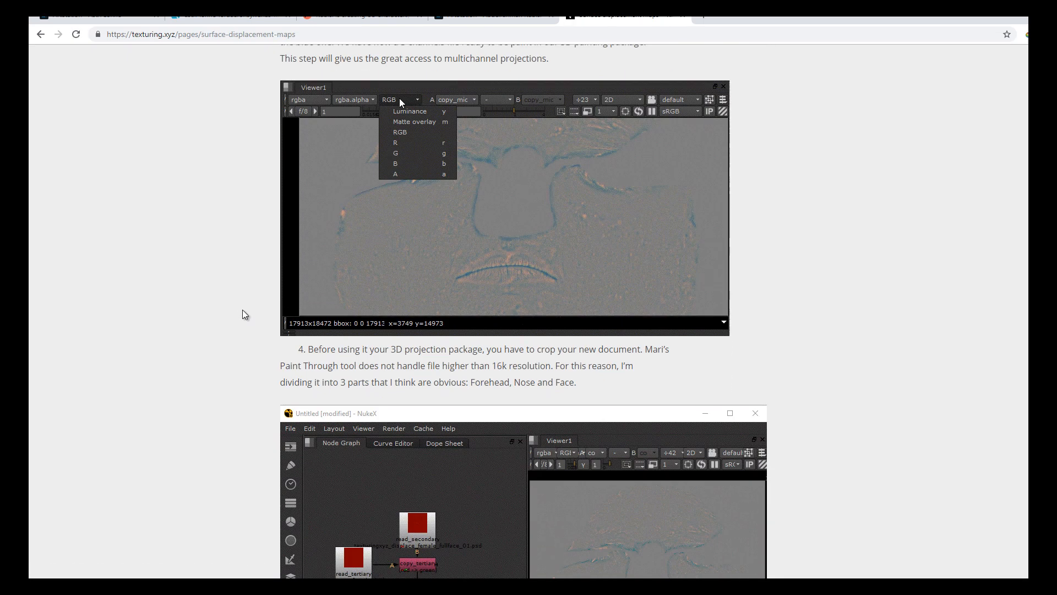
pyautogui.scroll(-9, 243, 314)
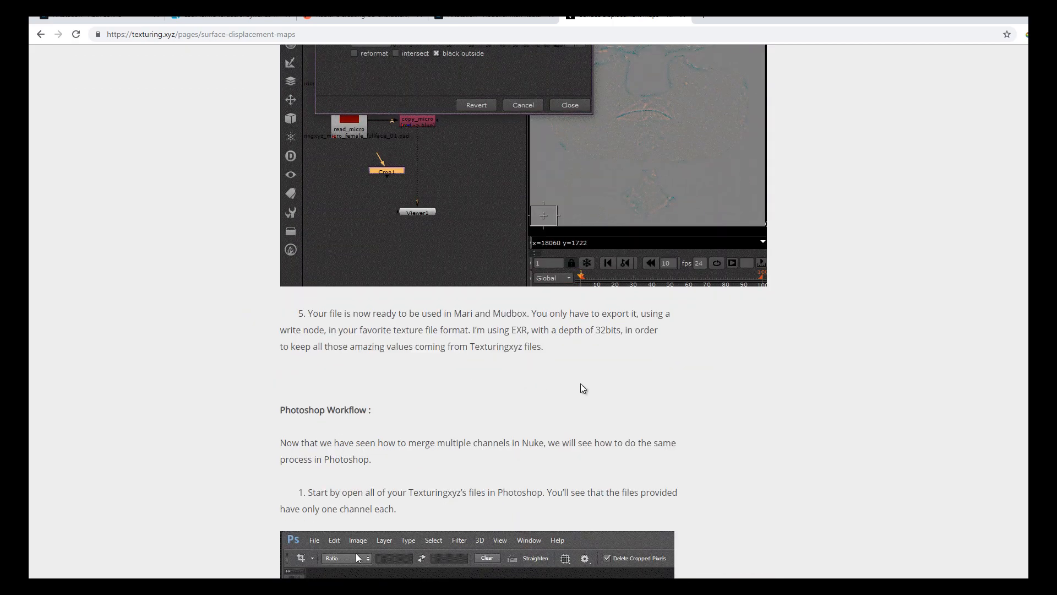
pyautogui.scroll(3, 580, 384)
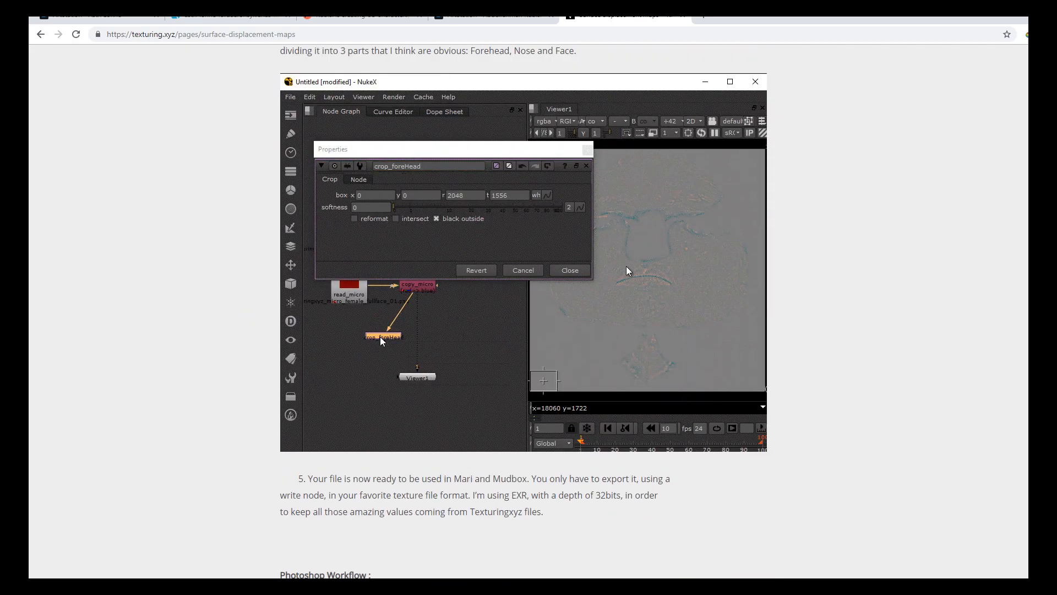
pyautogui.scroll(-10, 520, 330)
pyautogui.scroll(-15, 520, 333)
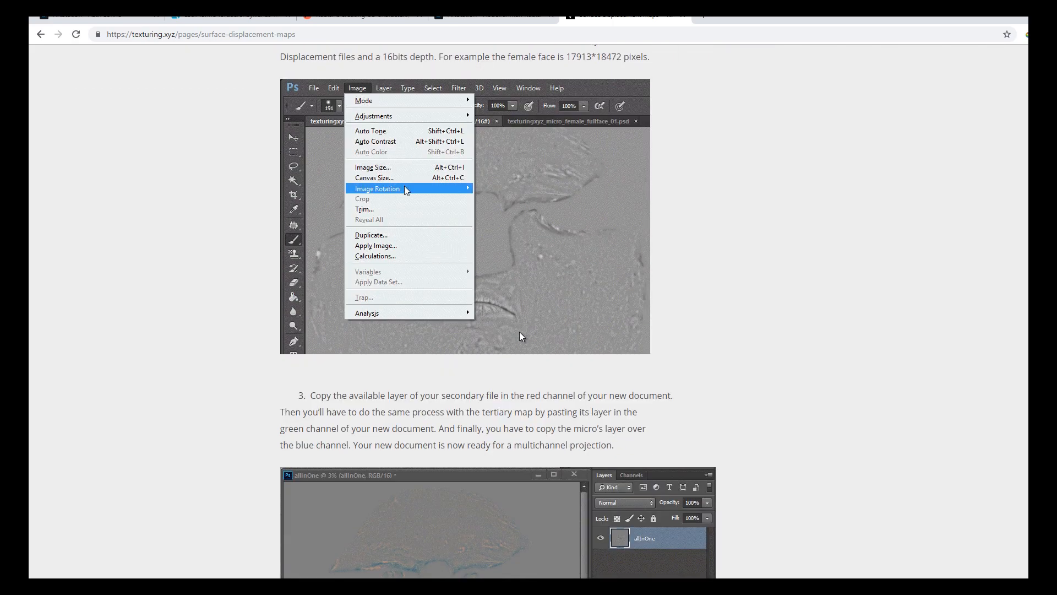
pyautogui.scroll(-20, 710, 359)
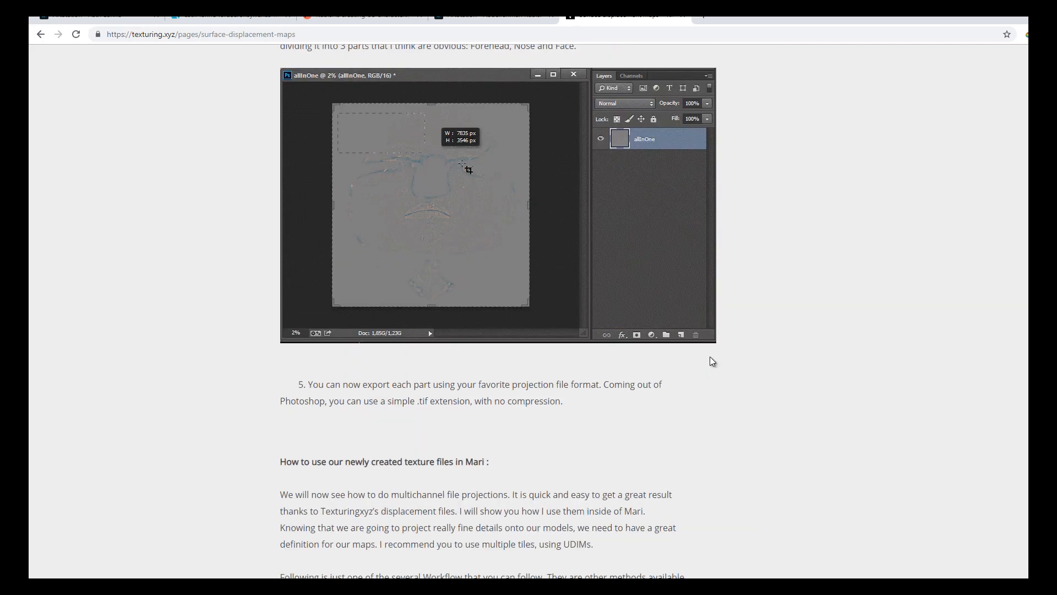
pyautogui.scroll(-5, 709, 358)
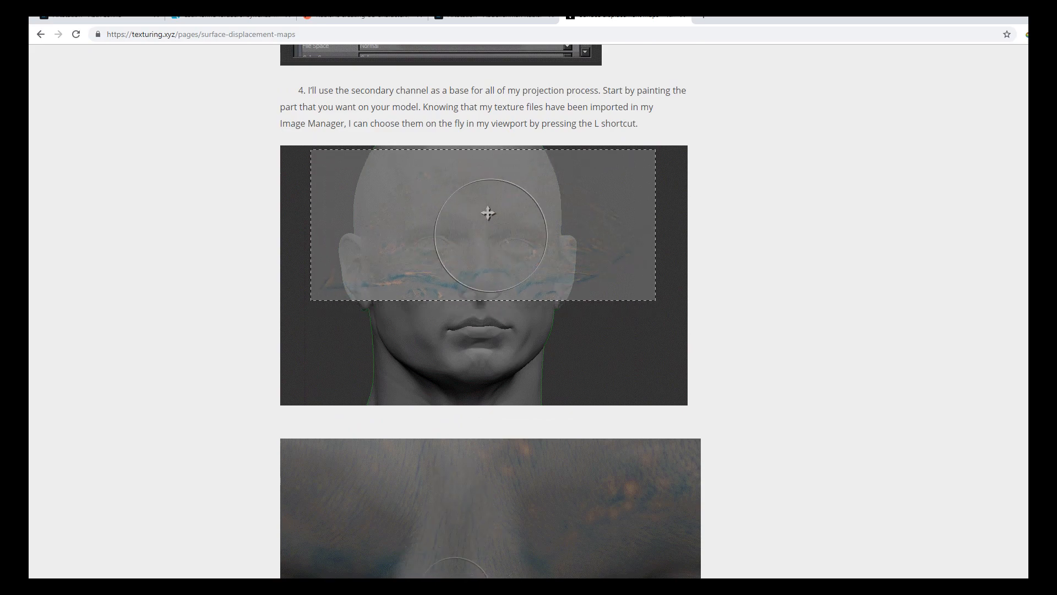
# Switch back to Mari and select the Face1.psd image in the Image Manager
pyautogui.click(498, 542)
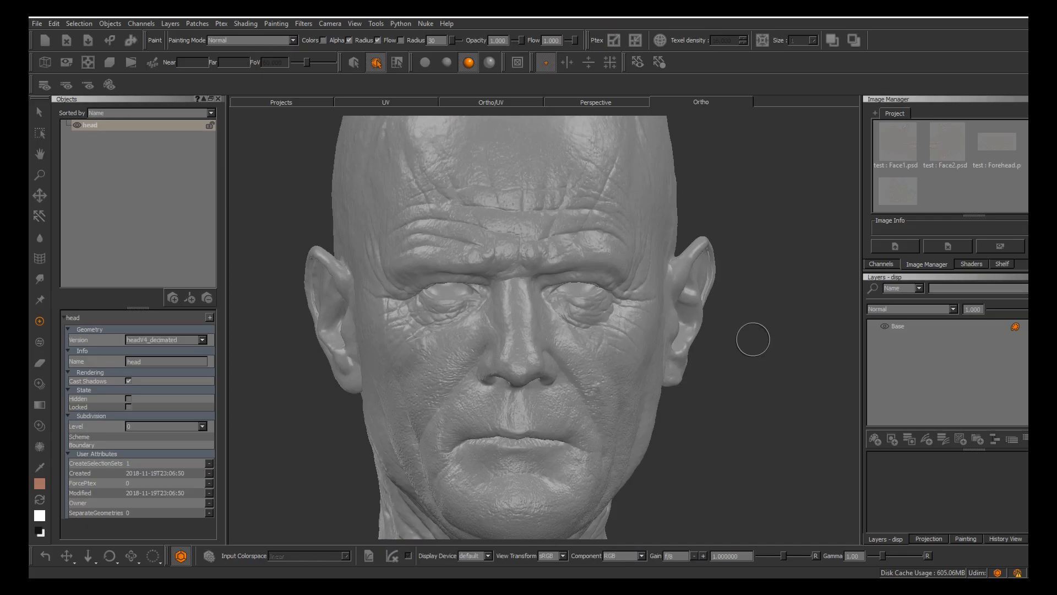
pyautogui.rightClick(733, 208)
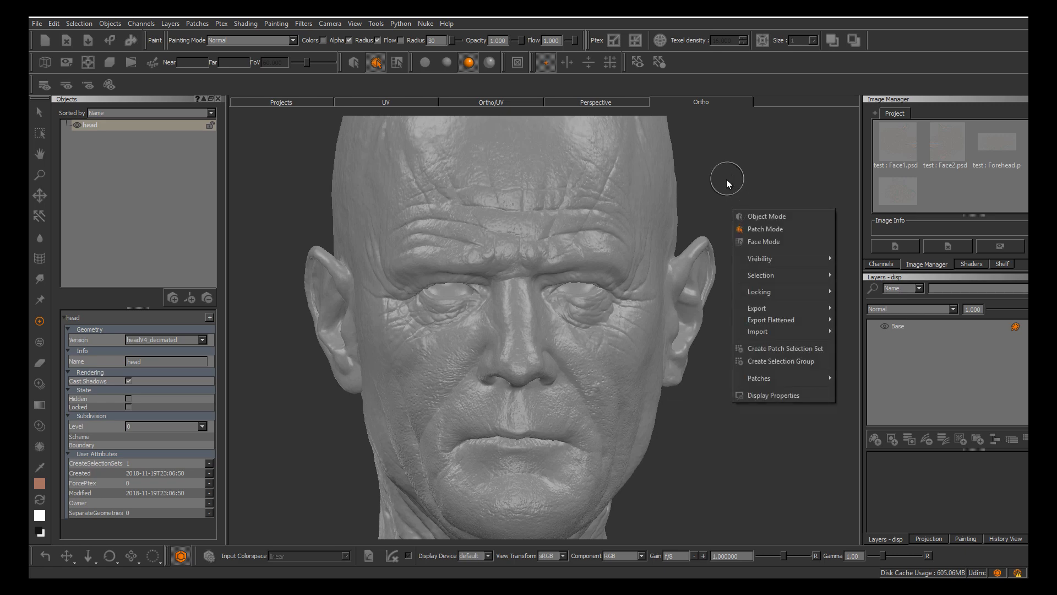
pyautogui.click(800, 74)
pyautogui.keyDown('alt'); pyautogui.moveTo(543, 311); pyautogui.dragTo(625, 319, button='middle'); pyautogui.keyUp('alt')
pyautogui.keyDown('alt'); pyautogui.moveTo(626, 319); pyautogui.dragTo(618, 325, button='right'); pyautogui.keyUp('alt')
pyautogui.keyDown('alt'); pyautogui.moveTo(618, 325); pyautogui.dragTo(578, 325); pyautogui.keyUp('alt')
pyautogui.press('p')
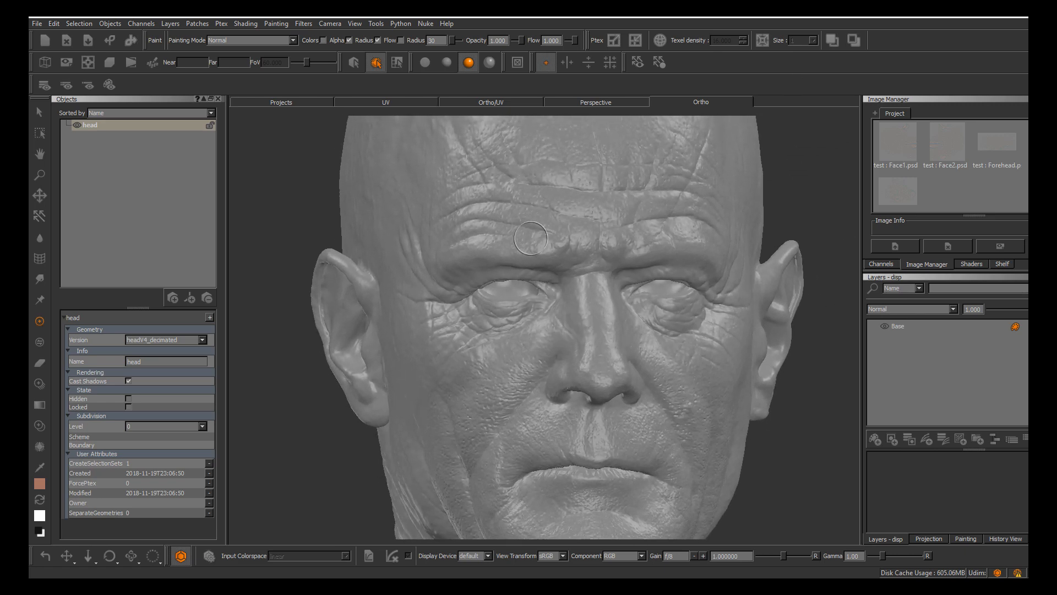
pyautogui.click(895, 144)
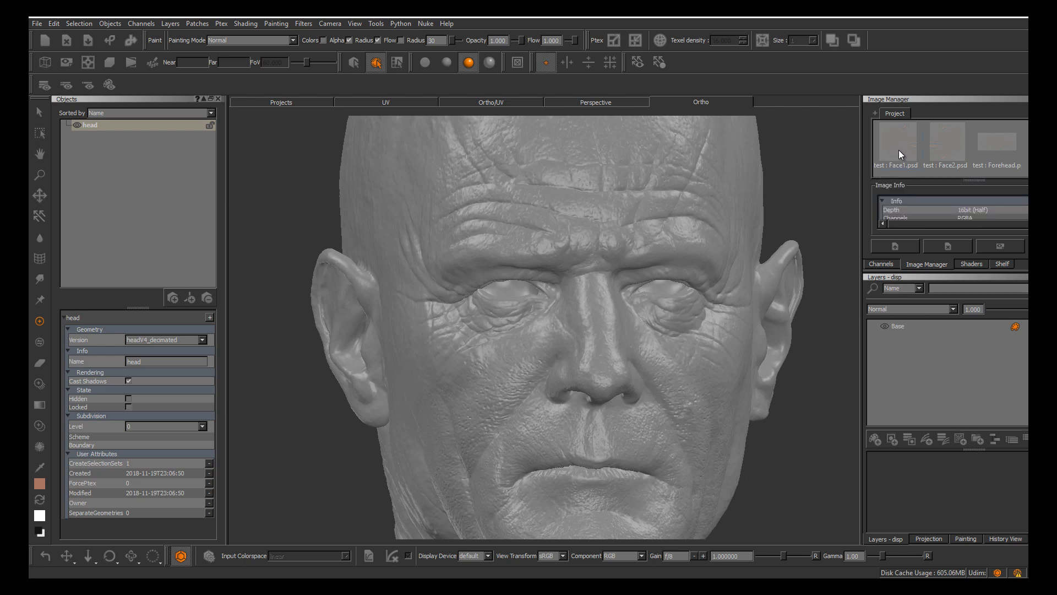
pyautogui.keyDown('alt'); pyautogui.moveTo(639, 318); pyautogui.dragTo(615, 359, button='middle'); pyautogui.keyUp('alt')
# Add a new paint layer to the disp channel and insert a Color procedural layer between it and Base
pyautogui.click(875, 439)
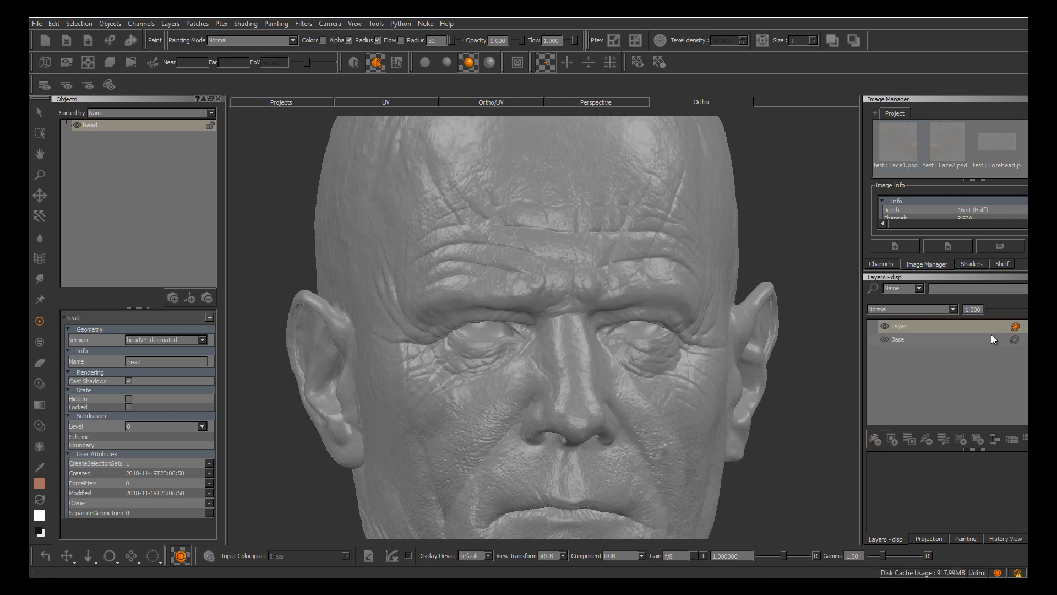
pyautogui.click(909, 341)
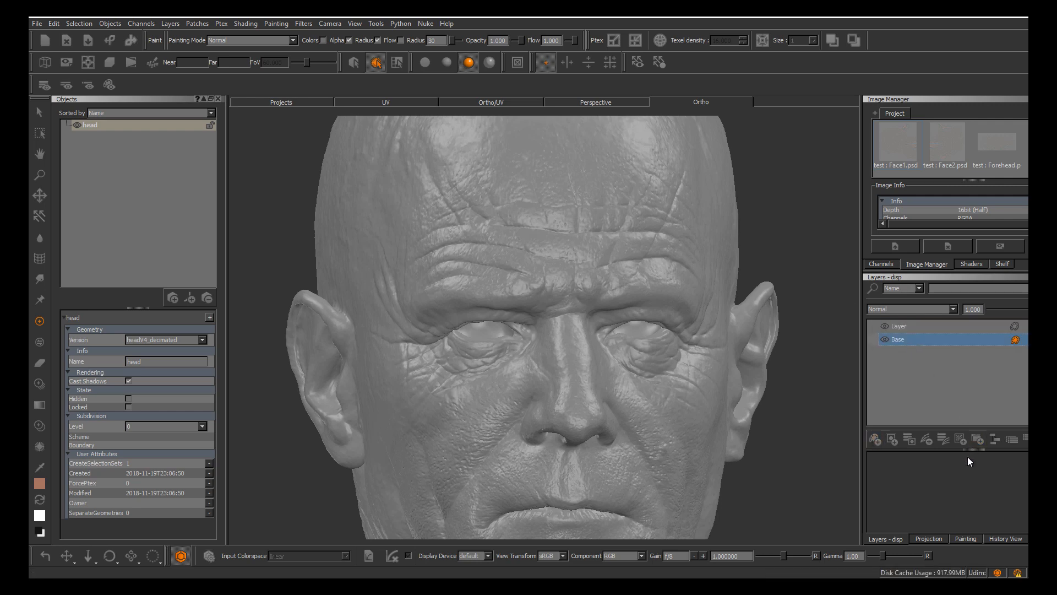
pyautogui.click(959, 440)
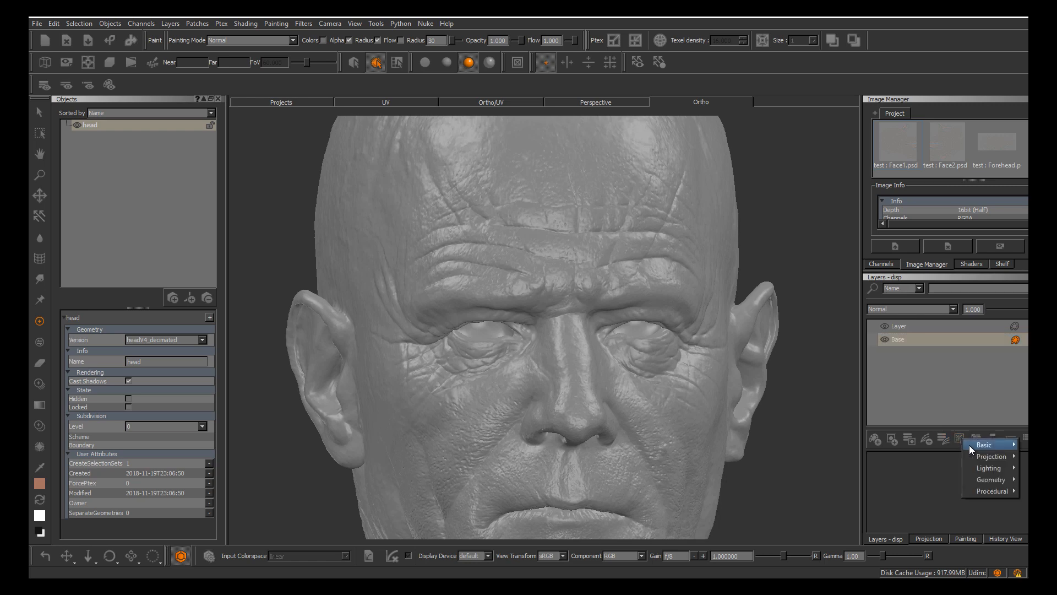
pyautogui.moveTo(987, 445)
pyautogui.click(915, 457)
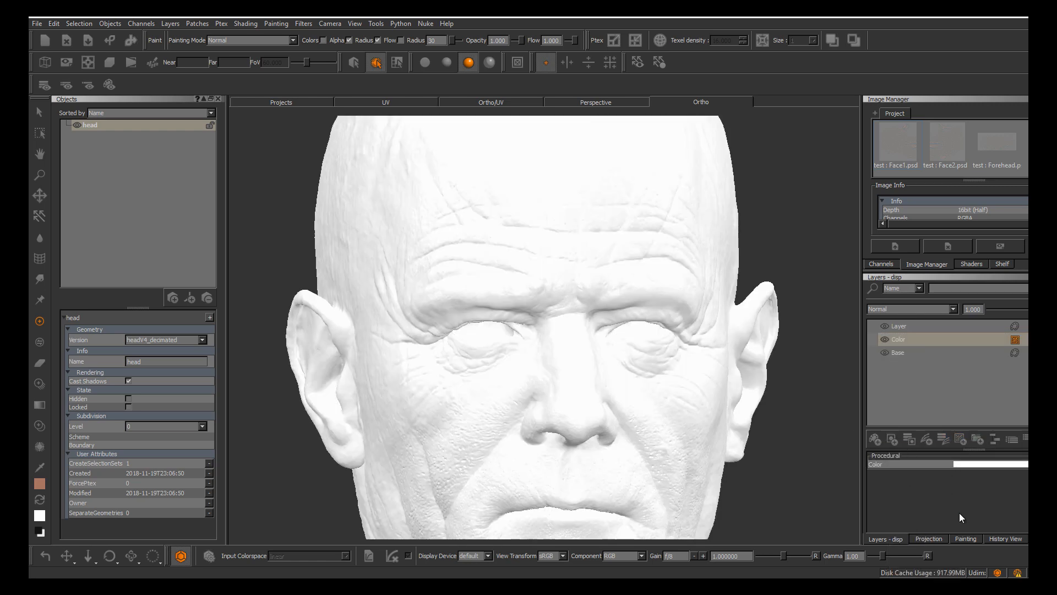
# Set the Color layer to a muted red, about 0.46 red, 0.22 green and 0.24 blue
pyautogui.click(969, 466)
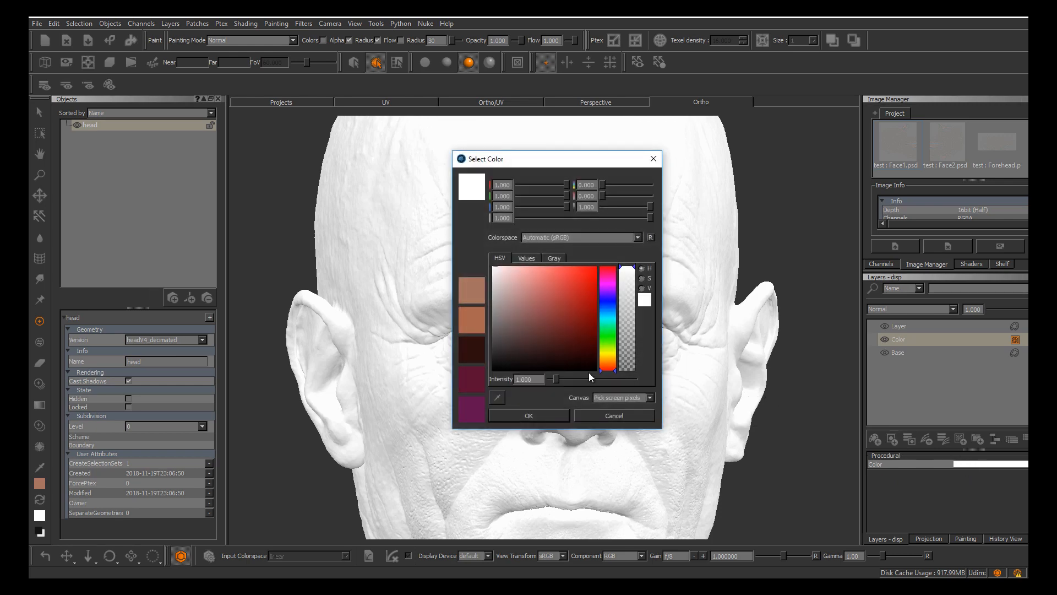
pyautogui.click(606, 304)
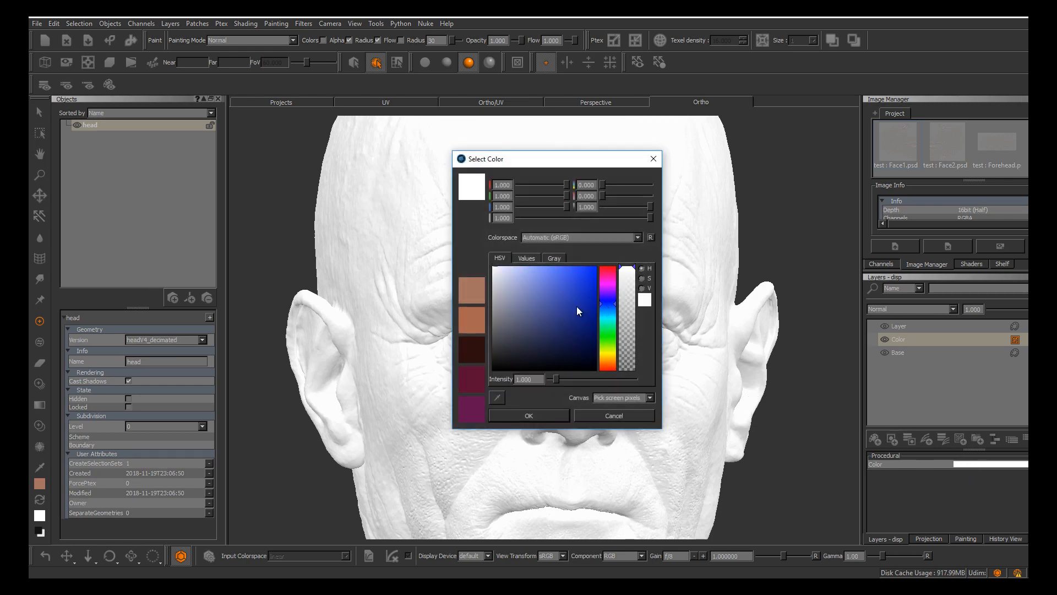
pyautogui.click(577, 291)
pyautogui.moveTo(558, 322); pyautogui.dragTo(548, 340)
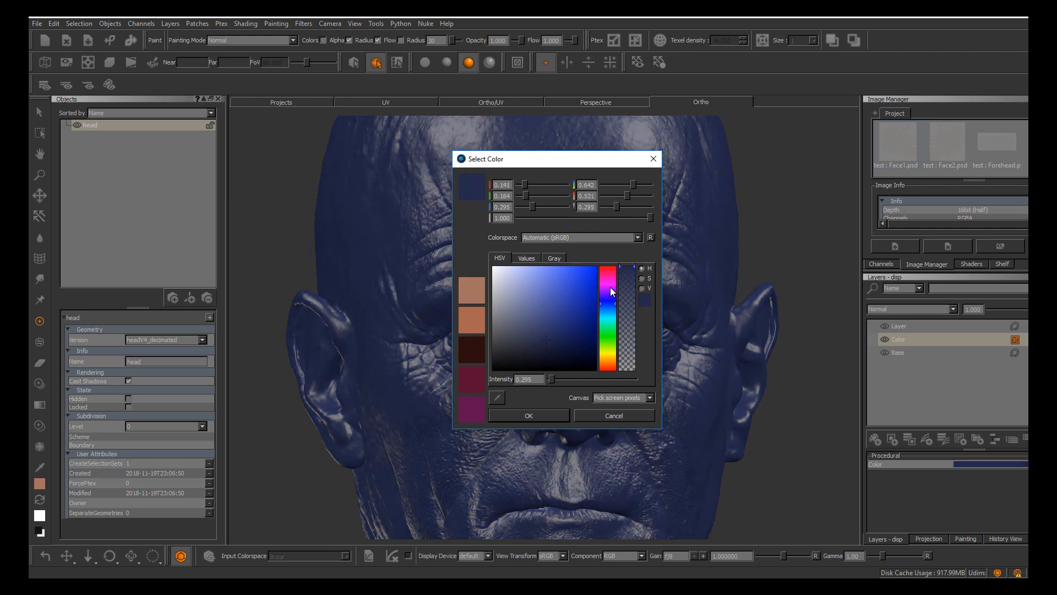
pyautogui.moveTo(610, 287); pyautogui.dragTo(602, 268)
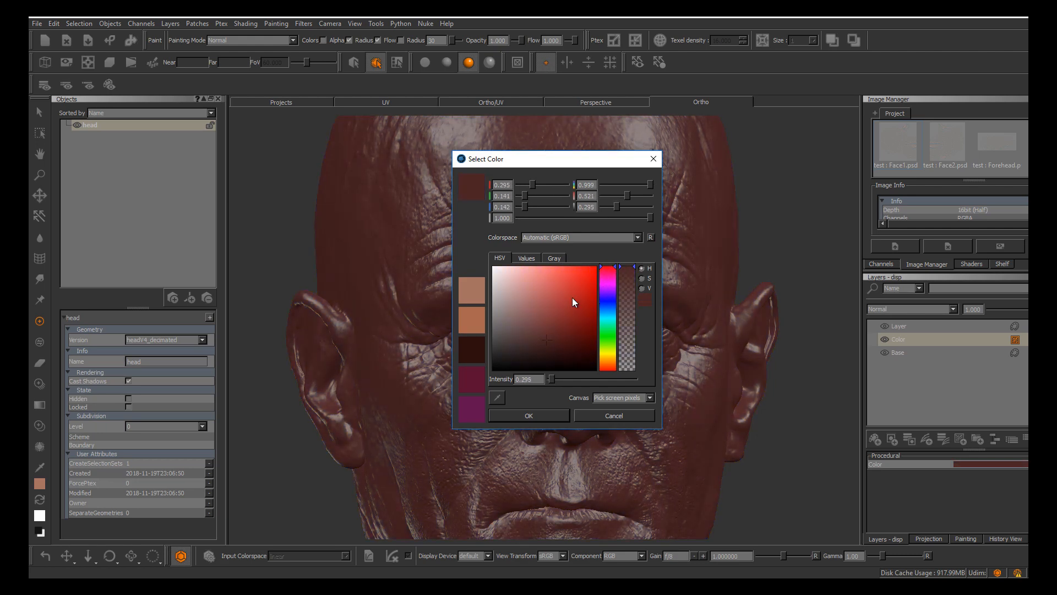
pyautogui.moveTo(528, 331); pyautogui.dragTo(547, 320)
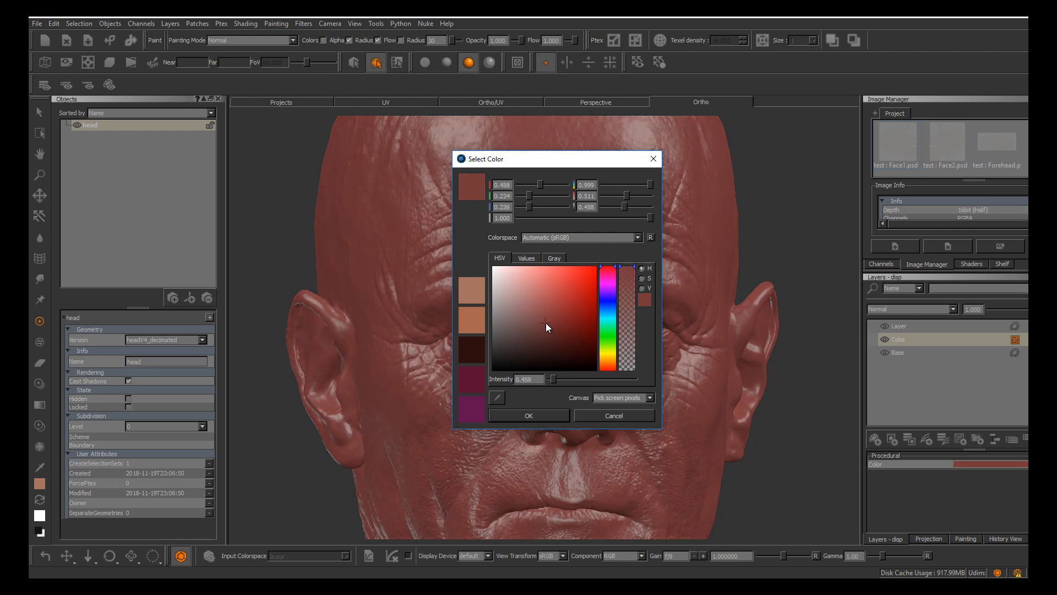
pyautogui.click(515, 415)
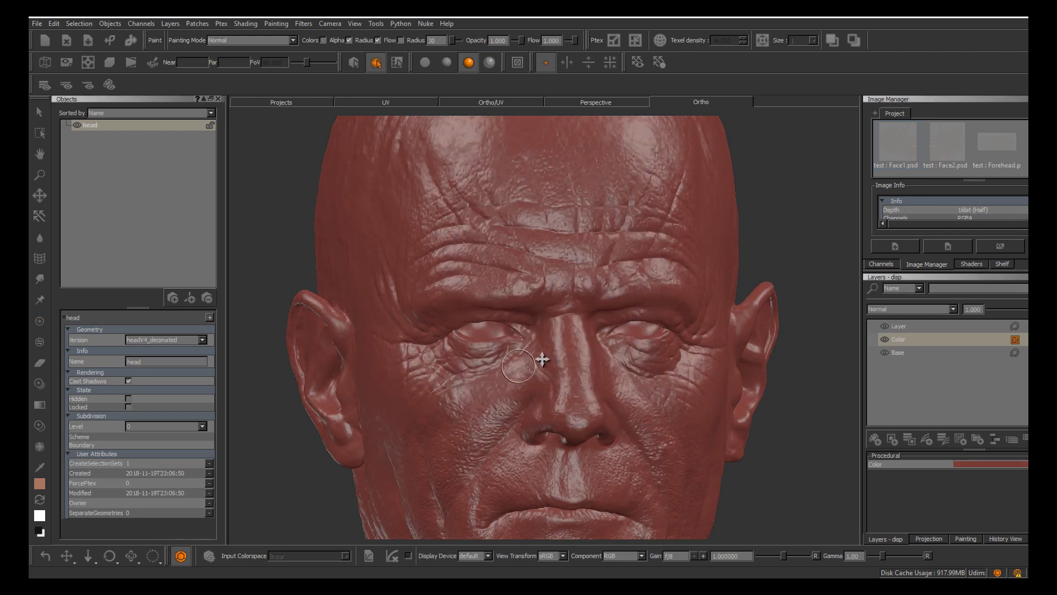
# Check the red head up close and set the main mesh lighting to basic
pyautogui.scroll(3, 551, 385)
pyautogui.moveTo(557, 400)
pyautogui.mouseDown(button='middle')
pyautogui.moveTo(528, 372)
pyautogui.moveTo(505, 382)
pyautogui.moveTo(548, 392)
pyautogui.mouseUp(button='middle')
pyautogui.keyDown('alt'); pyautogui.moveTo(547, 392); pyautogui.dragTo(634, 424, button='right'); pyautogui.keyUp('alt')
pyautogui.keyDown('alt'); pyautogui.moveTo(634, 424); pyautogui.dragTo(583, 392); pyautogui.keyUp('alt')
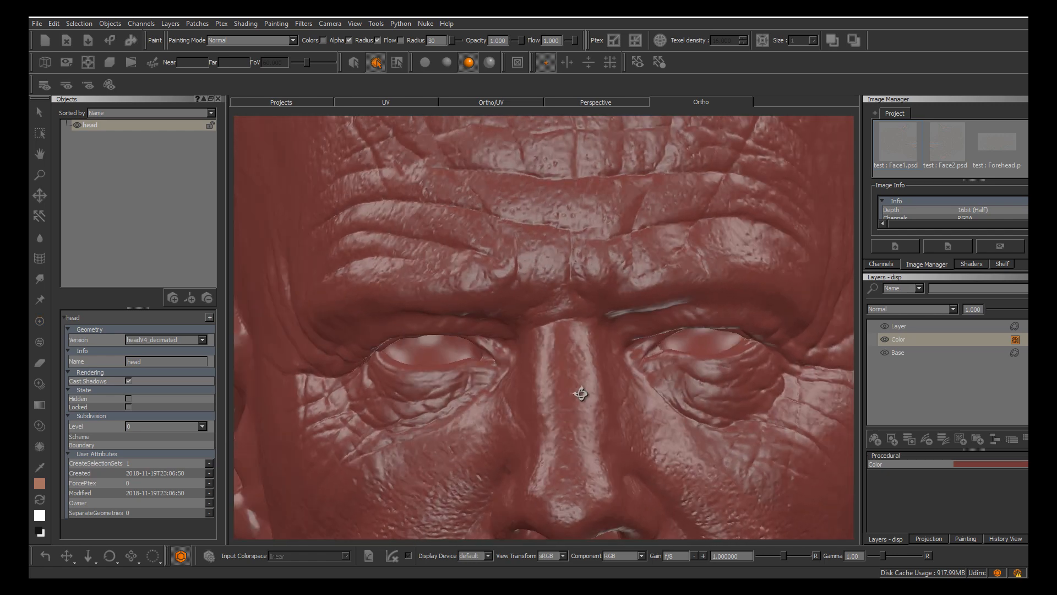
pyautogui.keyDown('alt'); pyautogui.moveTo(583, 392); pyautogui.dragTo(421, 343, button='right'); pyautogui.keyUp('alt')
pyautogui.keyDown('alt'); pyautogui.moveTo(422, 343); pyautogui.dragTo(508, 377); pyautogui.keyUp('alt')
pyautogui.click(447, 62)
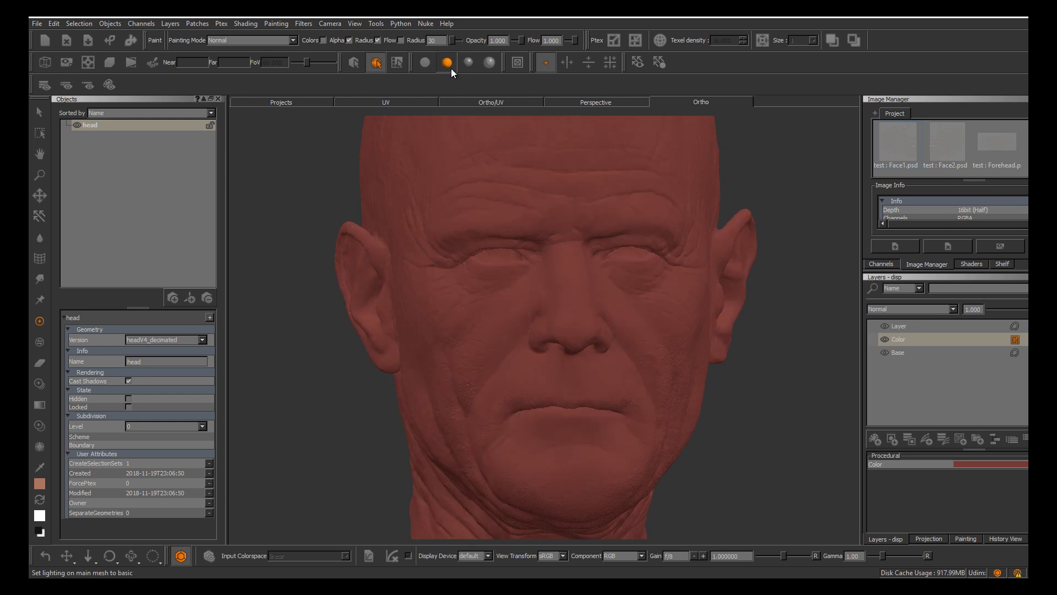
# Examine the face and its wrinkles under basic lighting from several angles and distances
pyautogui.keyDown('alt'); pyautogui.moveTo(489, 206); pyautogui.dragTo(491, 316, button='right'); pyautogui.keyUp('alt')
pyautogui.moveTo(491, 316)
pyautogui.keyDown('alt'); pyautogui.mouseDown()
pyautogui.moveTo(547, 314)
pyautogui.moveTo(486, 309)
pyautogui.moveTo(496, 322)
pyautogui.mouseUp(); pyautogui.keyUp('alt')
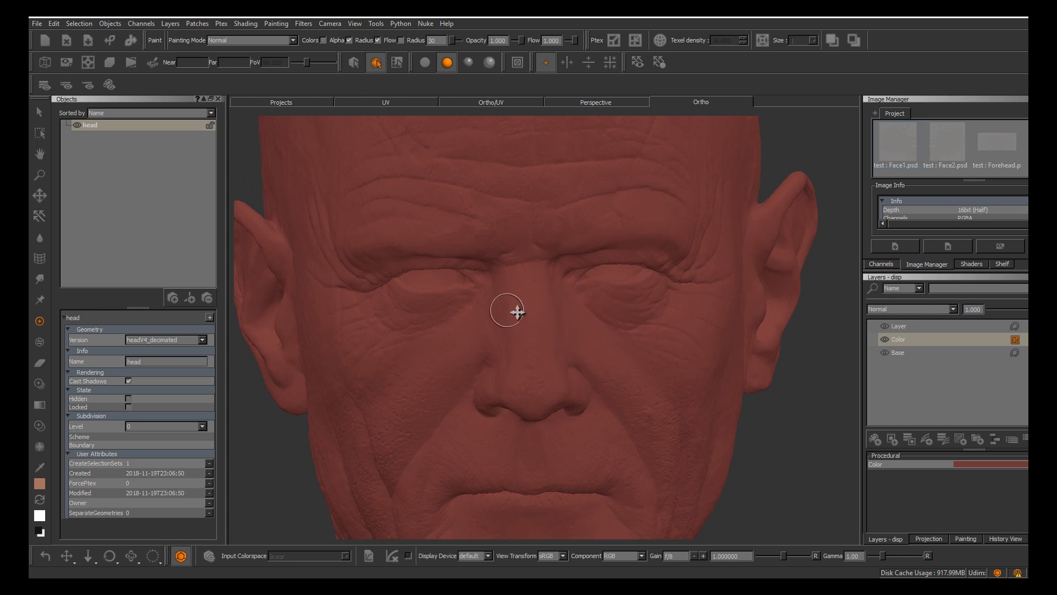
pyautogui.keyDown('alt'); pyautogui.moveTo(517, 312); pyautogui.dragTo(560, 321, button='middle'); pyautogui.keyUp('alt')
pyautogui.keyDown('alt'); pyautogui.moveTo(560, 322); pyautogui.dragTo(484, 319, button='right'); pyautogui.keyUp('alt')
pyautogui.moveTo(485, 319)
pyautogui.keyDown('alt'); pyautogui.mouseDown()
pyautogui.moveTo(596, 307)
pyautogui.moveTo(514, 377)
pyautogui.moveTo(479, 372)
pyautogui.moveTo(468, 358)
pyautogui.mouseUp(); pyautogui.keyUp('alt')
pyautogui.keyDown('alt'); pyautogui.moveTo(468, 358); pyautogui.dragTo(609, 391, button='right'); pyautogui.keyUp('alt')
pyautogui.moveTo(609, 392)
pyautogui.keyDown('alt'); pyautogui.mouseDown()
pyautogui.moveTo(653, 359)
pyautogui.moveTo(566, 361)
pyautogui.moveTo(573, 332)
pyautogui.moveTo(538, 361)
pyautogui.moveTo(591, 371)
pyautogui.mouseUp(); pyautogui.keyUp('alt')
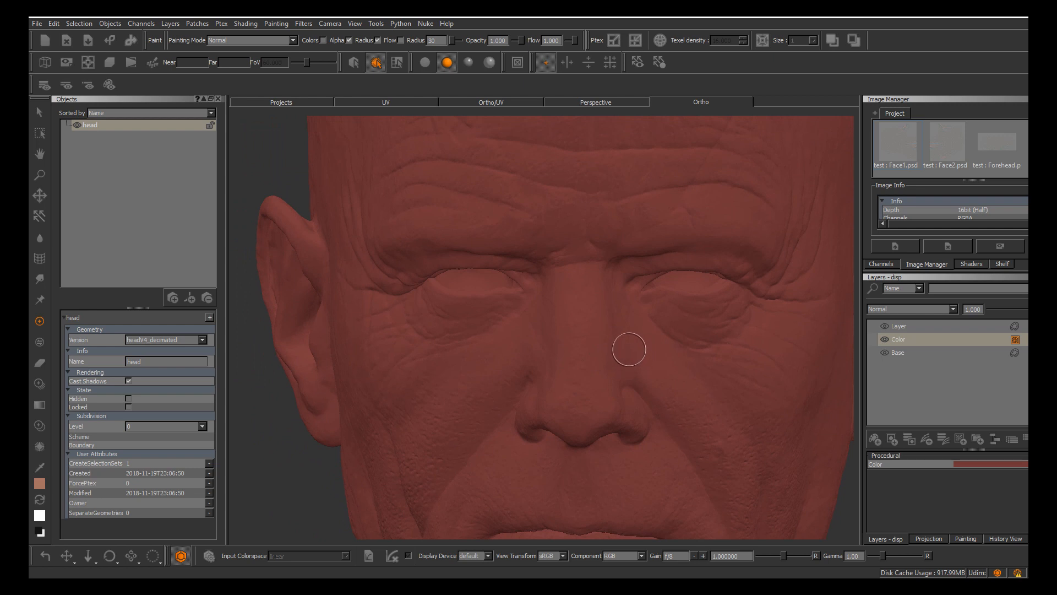
# Make the top paint layer active and load Nose.psd onto the head as the Paint Through image
pyautogui.click(912, 327)
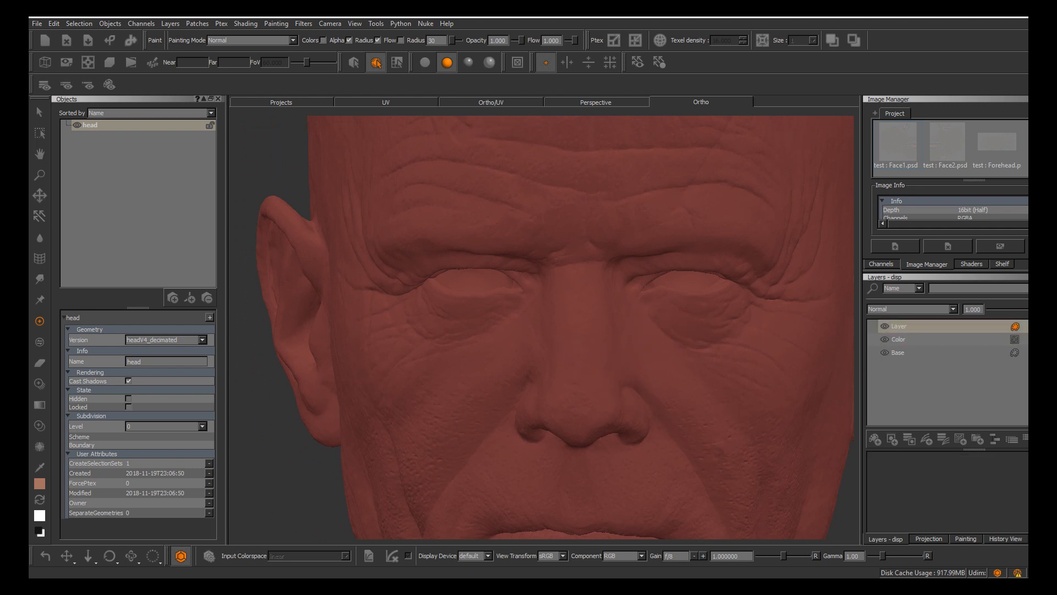
pyautogui.scroll(-3, 950, 148)
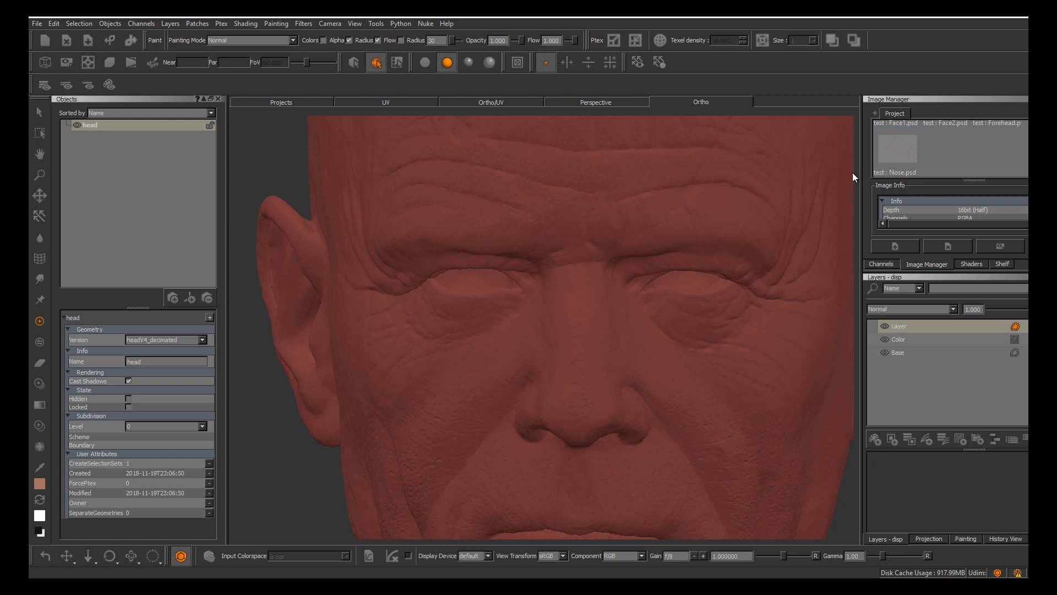
pyautogui.moveTo(853, 173); pyautogui.dragTo(576, 293)
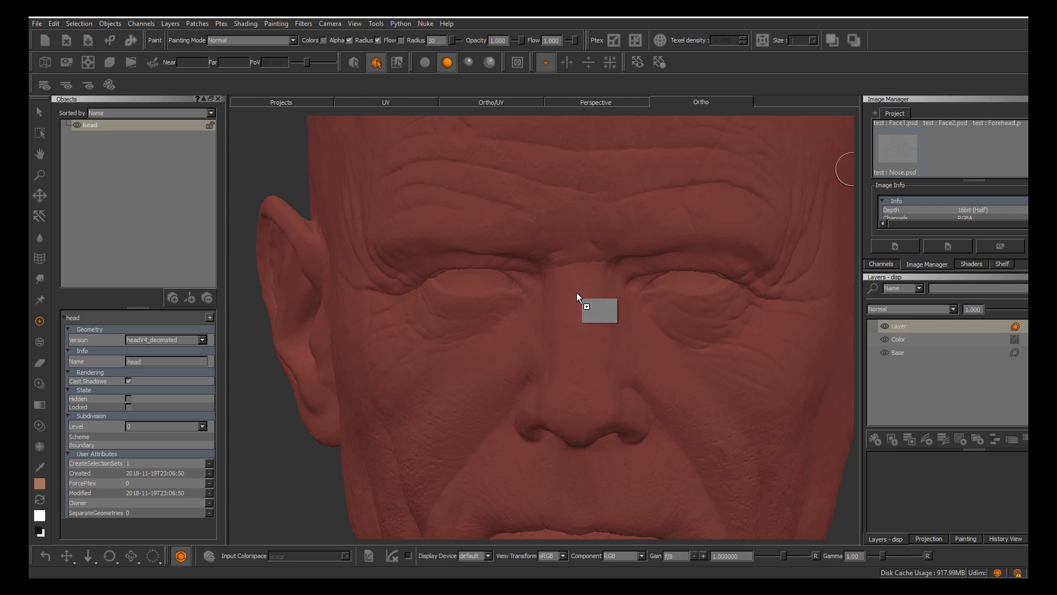
pyautogui.moveTo(577, 294); pyautogui.dragTo(616, 257)
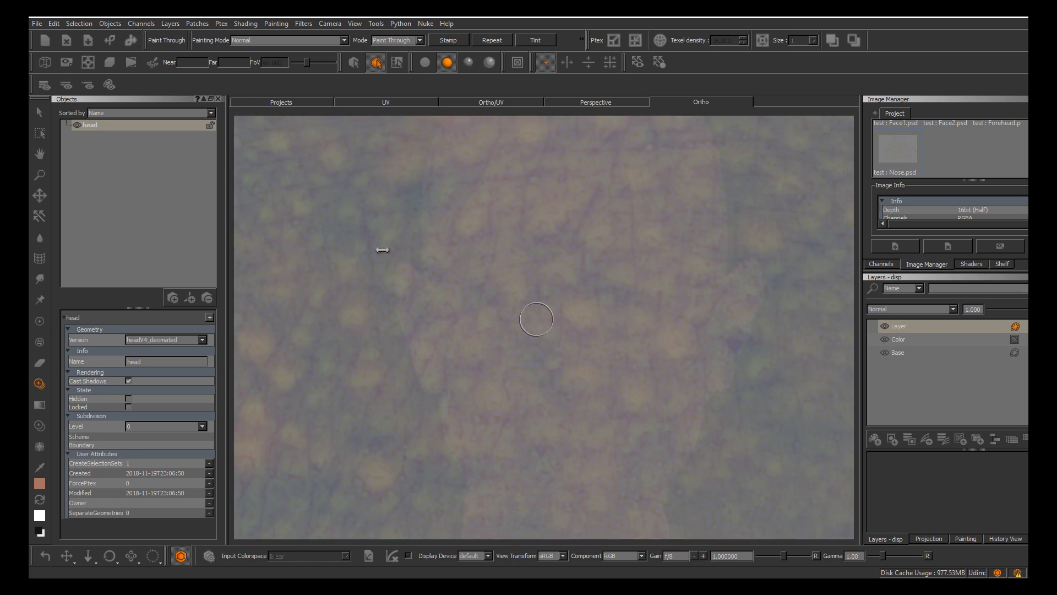
# Scale the Paint Through nose image down until its whole outline fits around the head, adjusting its preview opacity
pyautogui.moveTo(636, 316)
pyautogui.keyDown('ctrl'); pyautogui.keyDown('shift'); pyautogui.mouseDown()
pyautogui.moveTo(371, 274)
pyautogui.moveTo(430, 300)
pyautogui.moveTo(461, 288)
pyautogui.mouseUp(); pyautogui.keyUp('shift'); pyautogui.keyUp('ctrl')
pyautogui.keyDown('ctrl'); pyautogui.keyDown('shift'); pyautogui.moveTo(609, 314); pyautogui.dragTo(382, 286); pyautogui.keyUp('shift'); pyautogui.keyUp('ctrl')
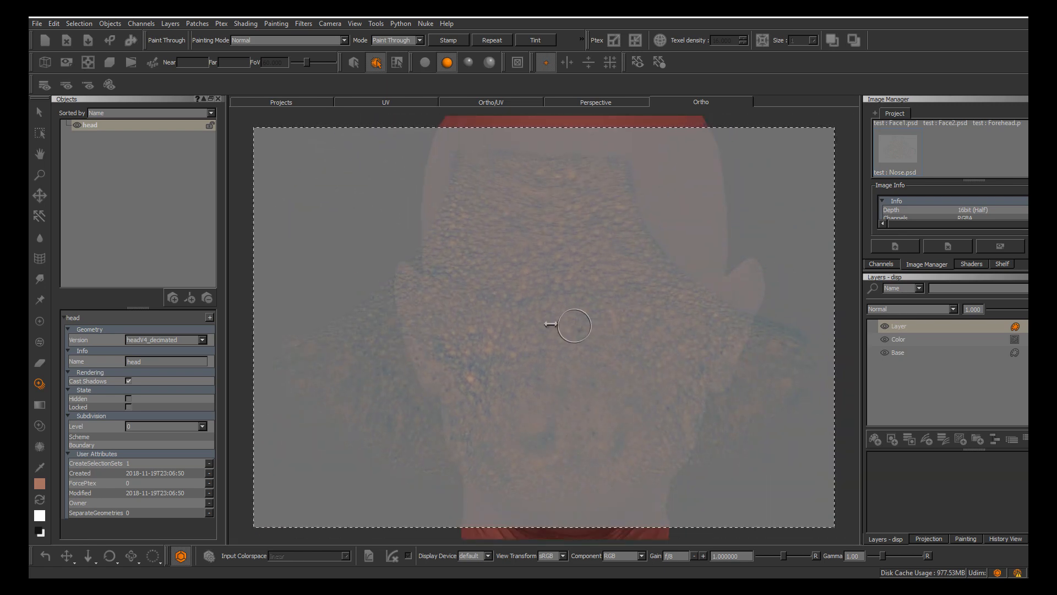
pyautogui.keyDown('ctrl'); pyautogui.keyDown('shift'); pyautogui.moveTo(582, 329); pyautogui.dragTo(607, 338); pyautogui.keyUp('shift'); pyautogui.keyUp('ctrl')
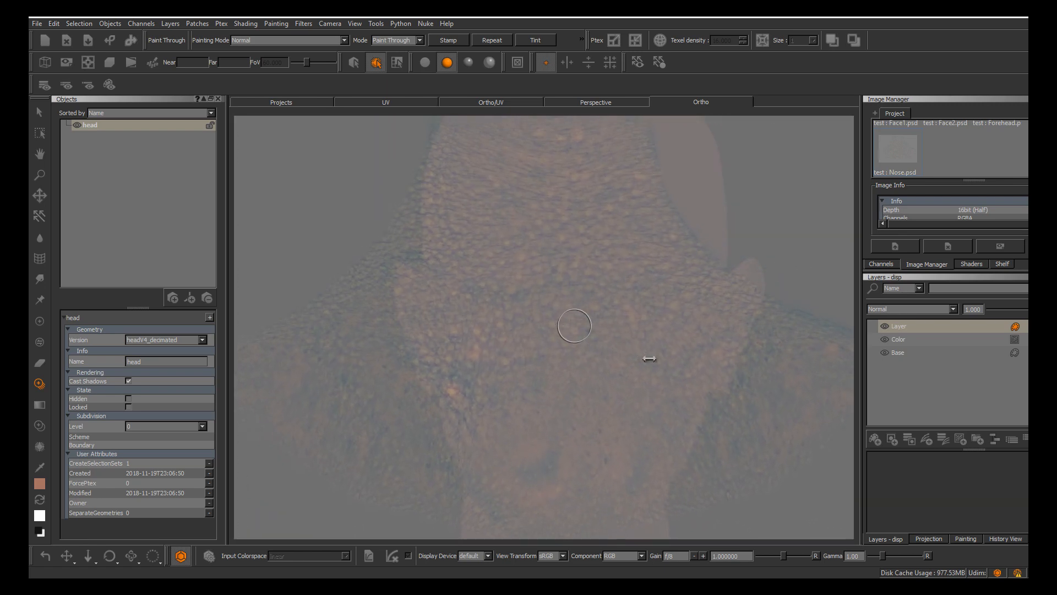
pyautogui.press("'")
pyautogui.press("'")
pyautogui.press("'")
pyautogui.press("'")
pyautogui.moveTo(588, 352)
pyautogui.keyDown('ctrl'); pyautogui.keyDown('shift'); pyautogui.mouseDown()
pyautogui.moveTo(543, 349)
pyautogui.moveTo(614, 381)
pyautogui.moveTo(427, 321)
pyautogui.moveTo(502, 343)
pyautogui.moveTo(484, 328)
pyautogui.mouseUp(); pyautogui.keyUp('shift'); pyautogui.keyUp('ctrl')
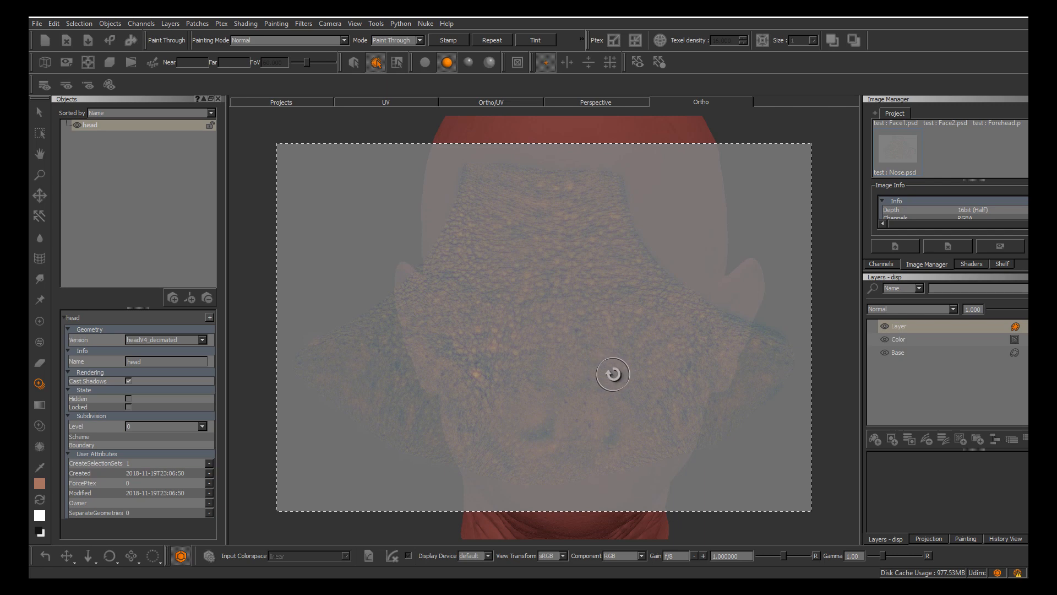
# Rotate the nose image slightly counterclockwise, reposition it over the head, and raise its preview opacity
pyautogui.keyDown('ctrl'); pyautogui.keyDown('shift'); pyautogui.moveTo(619, 362); pyautogui.dragTo(611, 368, button='right'); pyautogui.keyUp('shift'); pyautogui.keyUp('ctrl')
pyautogui.moveTo(597, 359)
pyautogui.keyDown('shift'); pyautogui.mouseDown()
pyautogui.moveTo(552, 342)
pyautogui.moveTo(592, 367)
pyautogui.moveTo(552, 356)
pyautogui.moveTo(574, 337)
pyautogui.mouseUp(); pyautogui.keyUp('shift')
pyautogui.moveTo(586, 358)
pyautogui.keyDown('shift'); pyautogui.mouseDown(button='right')
pyautogui.moveTo(595, 354)
pyautogui.moveTo(591, 362)
pyautogui.mouseUp(button='right'); pyautogui.keyUp('shift')
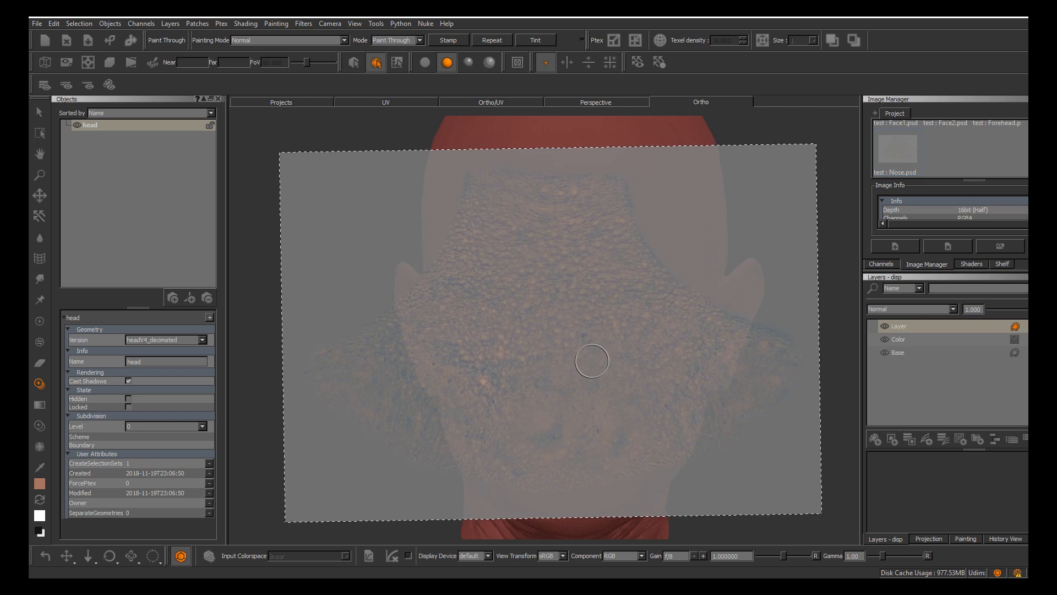
pyautogui.press("'")
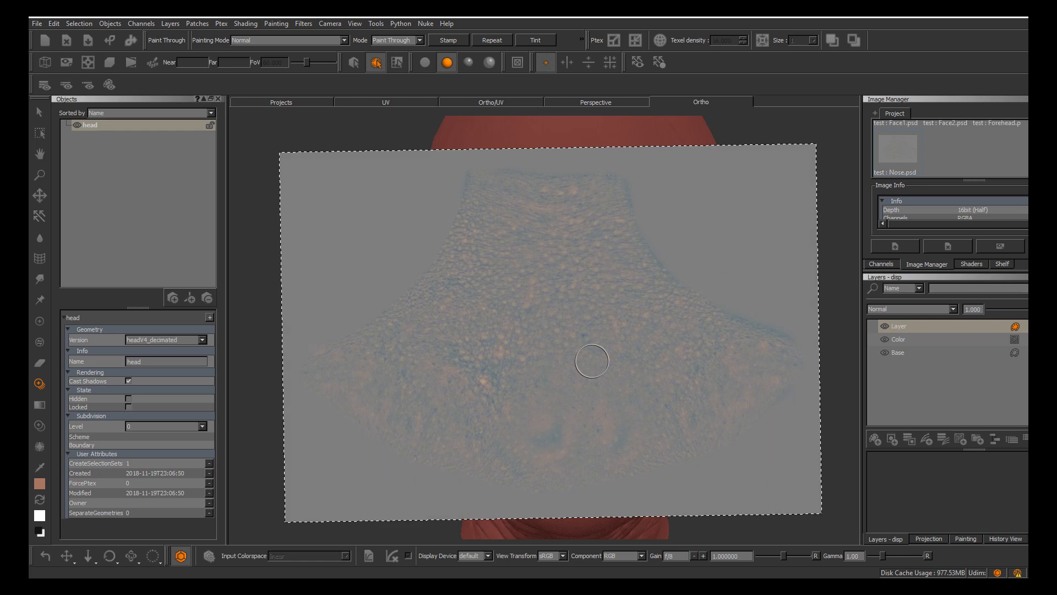
# Compare the nose image with the head underneath by toggling its preview, from the whole head to a closer view of the face
pyautogui.press("'")
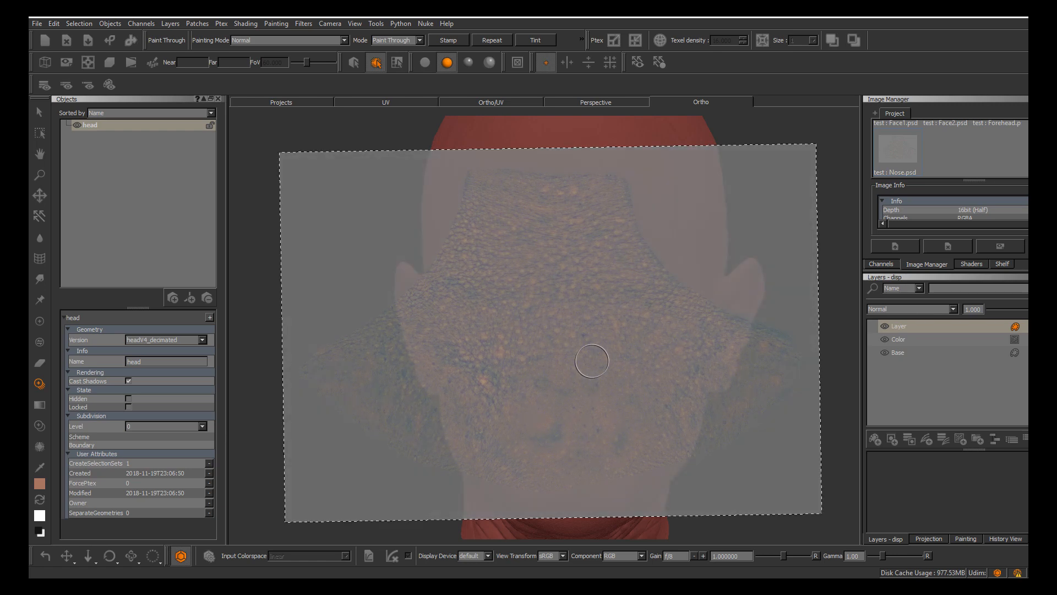
pyautogui.press("'")
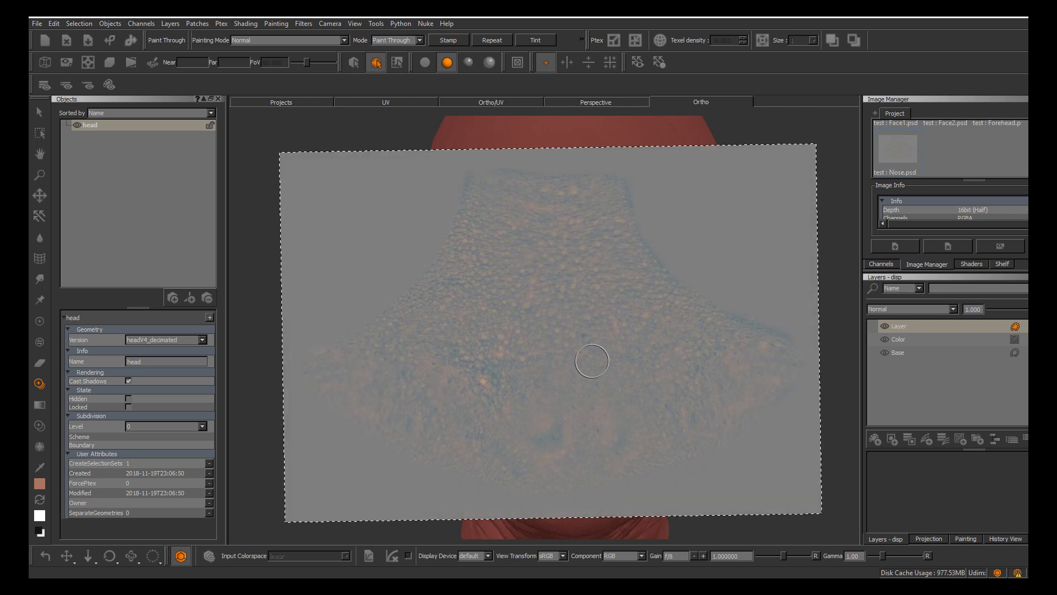
pyautogui.press("'")
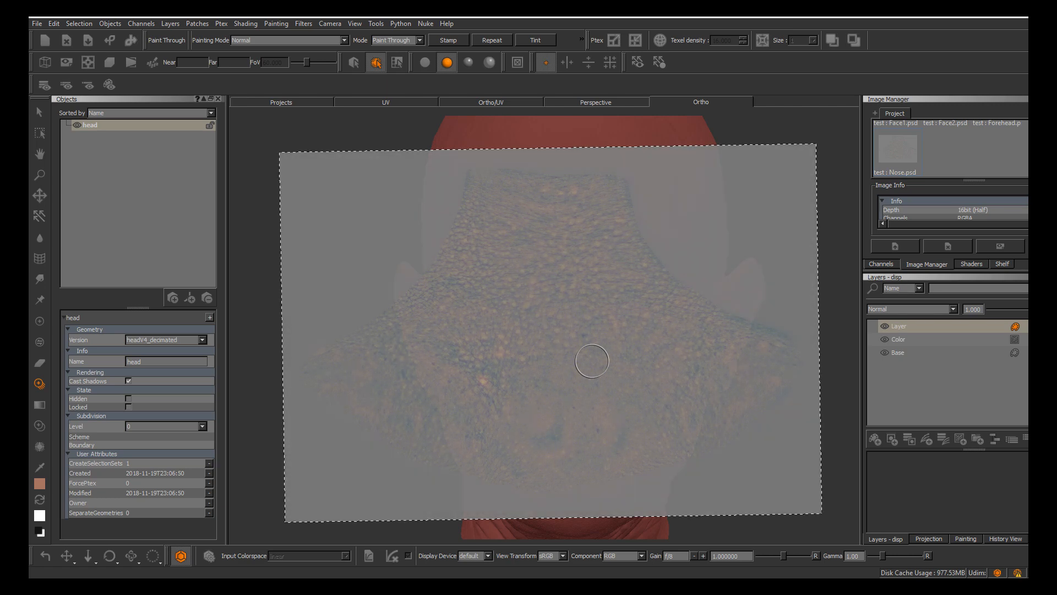
pyautogui.press("'")
pyautogui.press("'")
pyautogui.press("'")
pyautogui.press("'")
pyautogui.press("'")
pyautogui.keyDown('alt'); pyautogui.moveTo(570, 372); pyautogui.dragTo(544, 380, button='middle'); pyautogui.keyUp('alt')
pyautogui.keyDown('alt'); pyautogui.moveTo(544, 380); pyautogui.dragTo(586, 425, button='right'); pyautogui.keyUp('alt')
pyautogui.moveTo(585, 424)
pyautogui.keyDown('alt'); pyautogui.mouseDown()
pyautogui.moveTo(612, 414)
pyautogui.moveTo(587, 342)
pyautogui.moveTo(592, 387)
pyautogui.mouseUp(); pyautogui.keyUp('alt')
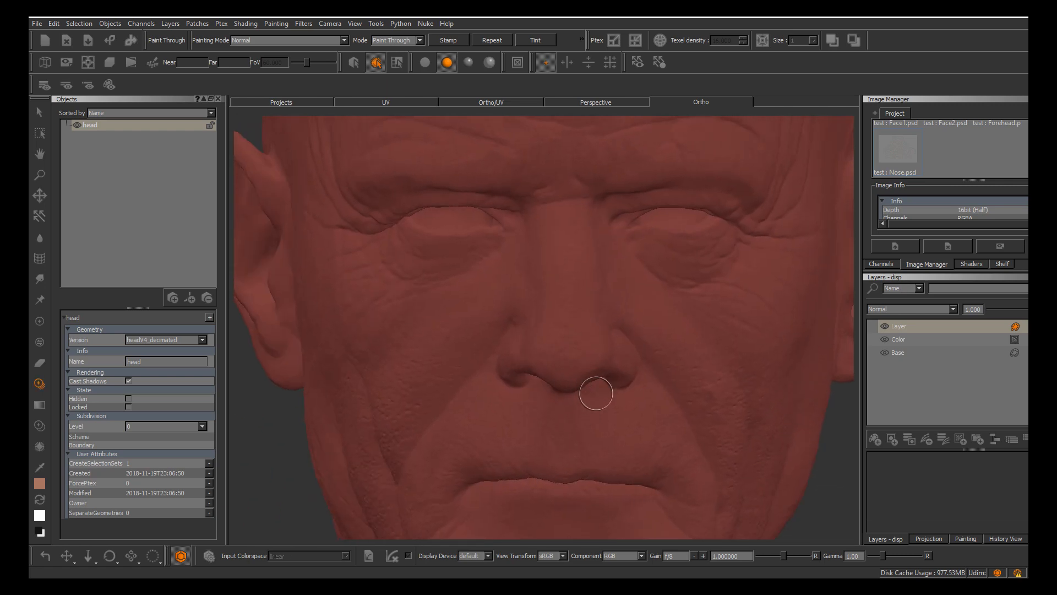
pyautogui.press("'")
pyautogui.press("'")
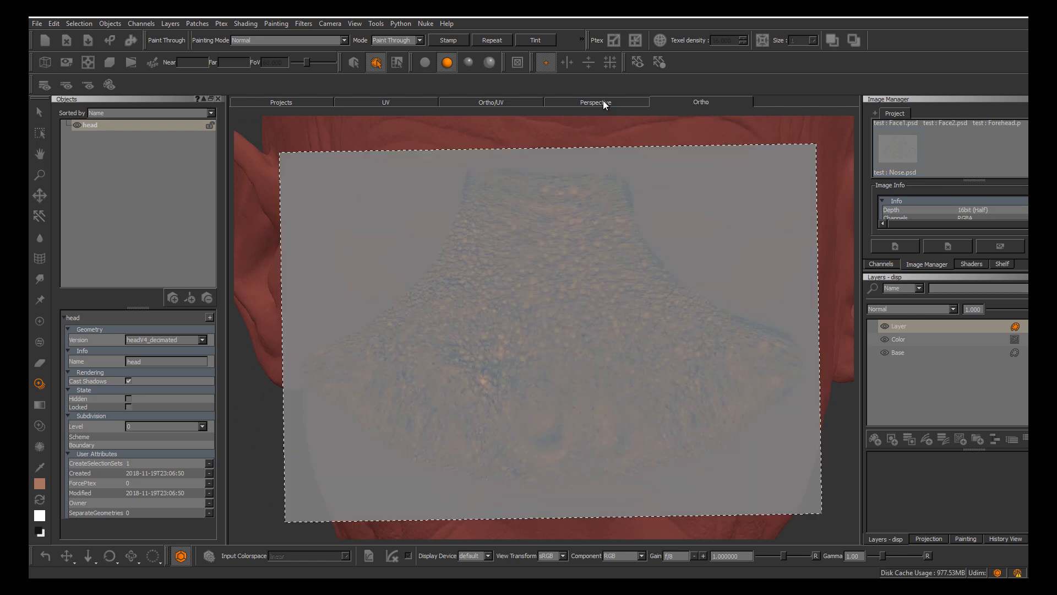
# Check the nose image against the front of the head in the Perspective view
pyautogui.click(603, 101)
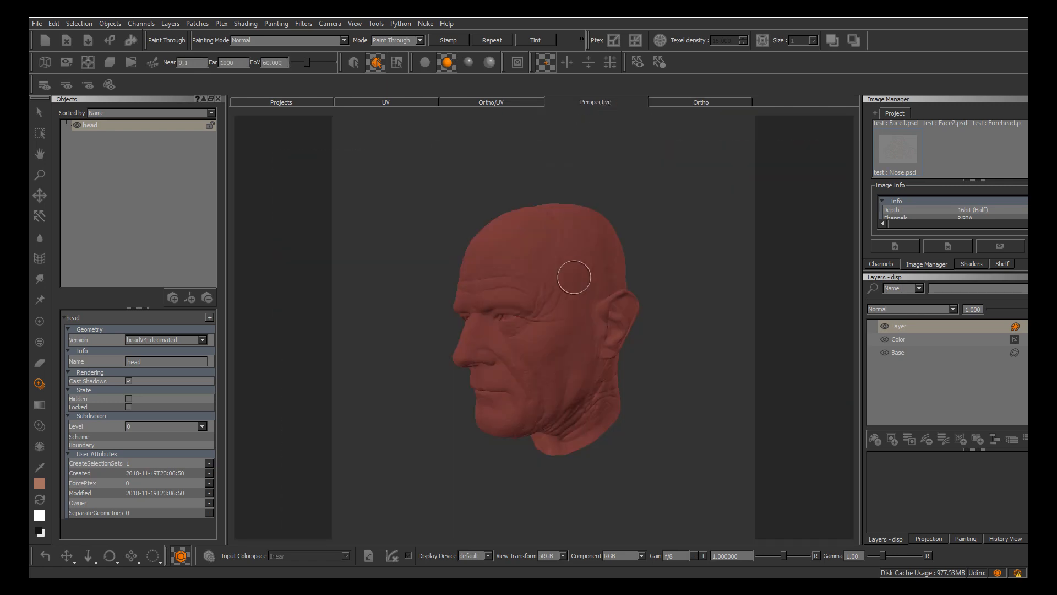
pyautogui.keyDown('alt'); pyautogui.moveTo(553, 284); pyautogui.dragTo(632, 348, button='right'); pyautogui.keyUp('alt')
pyautogui.keyDown('alt'); pyautogui.moveTo(632, 348); pyautogui.dragTo(601, 323); pyautogui.keyUp('alt')
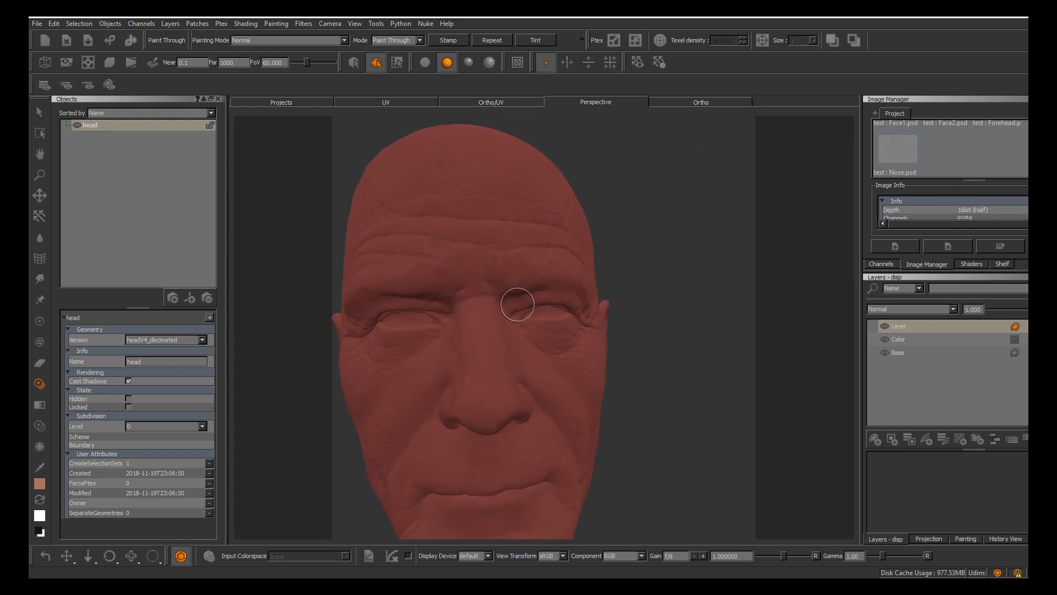
pyautogui.keyDown('alt'); pyautogui.moveTo(517, 305); pyautogui.dragTo(553, 306); pyautogui.keyUp('alt')
pyautogui.keyDown('alt'); pyautogui.moveTo(553, 305); pyautogui.dragTo(486, 257, button='right'); pyautogui.keyUp('alt')
pyautogui.keyDown('alt'); pyautogui.moveTo(506, 230); pyautogui.dragTo(575, 264, button='middle'); pyautogui.keyUp('alt')
pyautogui.moveTo(575, 264)
pyautogui.keyDown('alt'); pyautogui.mouseDown()
pyautogui.moveTo(515, 251)
pyautogui.moveTo(552, 278)
pyautogui.moveTo(564, 236)
pyautogui.mouseUp(); pyautogui.keyUp('alt')
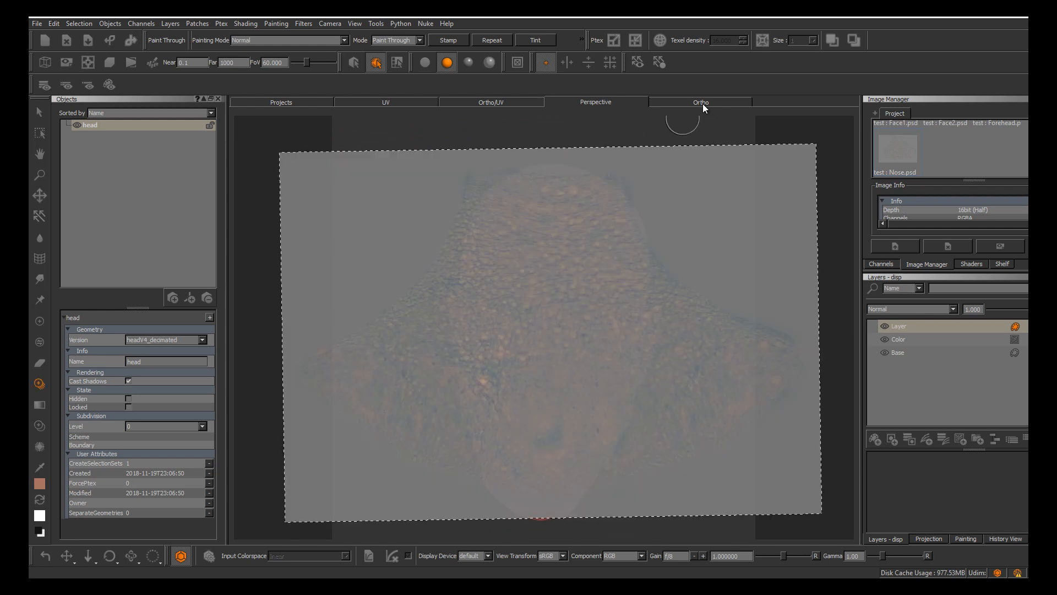
# Return to the Ortho view, frame the face closely, and move, enlarge and slightly rotate the nose image counterclockwise to match the nose
pyautogui.click(705, 103)
pyautogui.keyDown('alt'); pyautogui.moveTo(546, 278); pyautogui.dragTo(557, 339, button='middle'); pyautogui.keyUp('alt')
pyautogui.keyDown('alt'); pyautogui.moveTo(557, 339); pyautogui.dragTo(507, 275, button='right'); pyautogui.keyUp('alt')
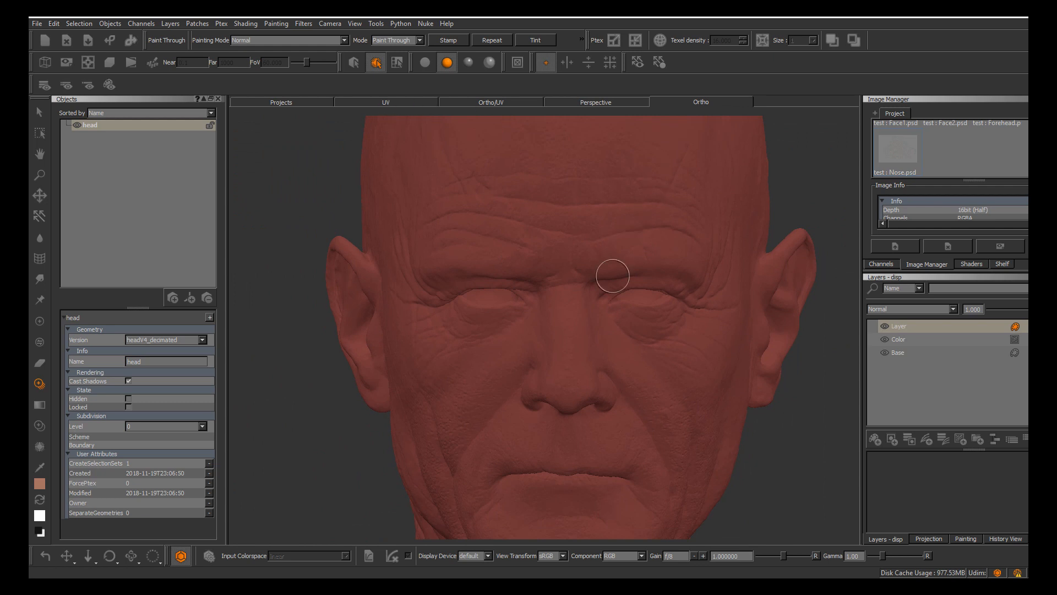
pyautogui.keyDown('alt'); pyautogui.moveTo(611, 276); pyautogui.dragTo(476, 190, button='right'); pyautogui.keyUp('alt')
pyautogui.keyDown('alt'); pyautogui.moveTo(570, 283); pyautogui.dragTo(611, 313, button='middle'); pyautogui.keyUp('alt')
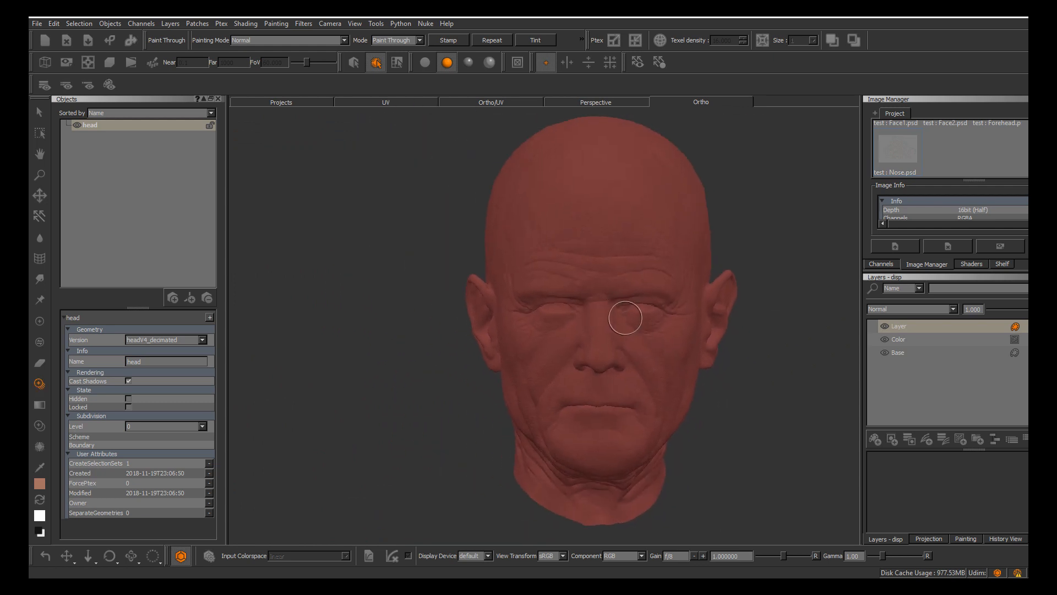
pyautogui.keyDown('alt'); pyautogui.moveTo(649, 291); pyautogui.dragTo(677, 322, button='right'); pyautogui.keyUp('alt')
pyautogui.keyDown('alt'); pyautogui.moveTo(551, 314); pyautogui.dragTo(620, 385, button='right'); pyautogui.keyUp('alt')
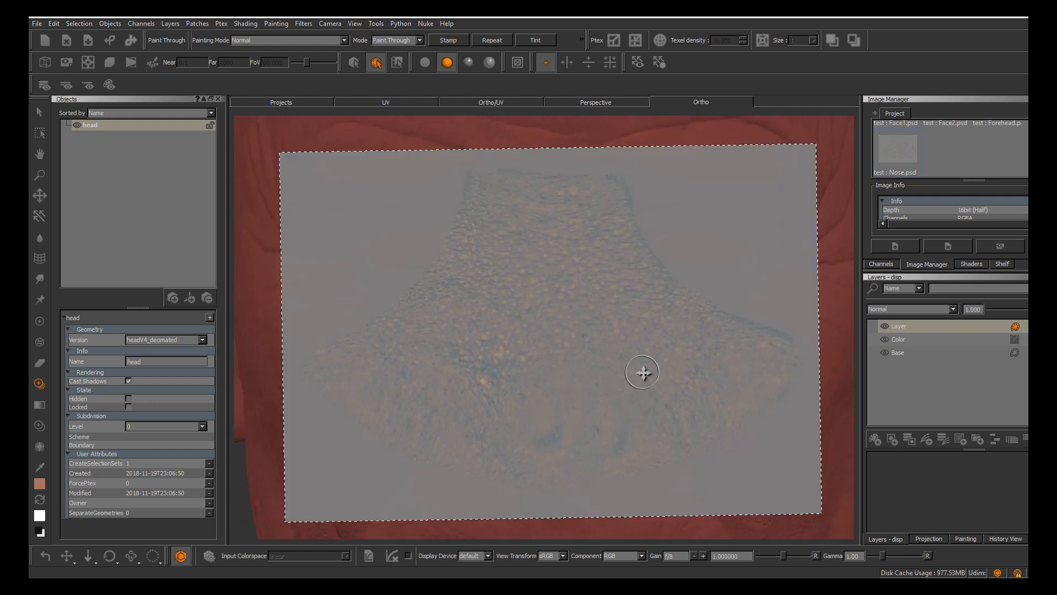
pyautogui.keyDown('shift'); pyautogui.moveTo(644, 373); pyautogui.dragTo(647, 392); pyautogui.keyUp('shift')
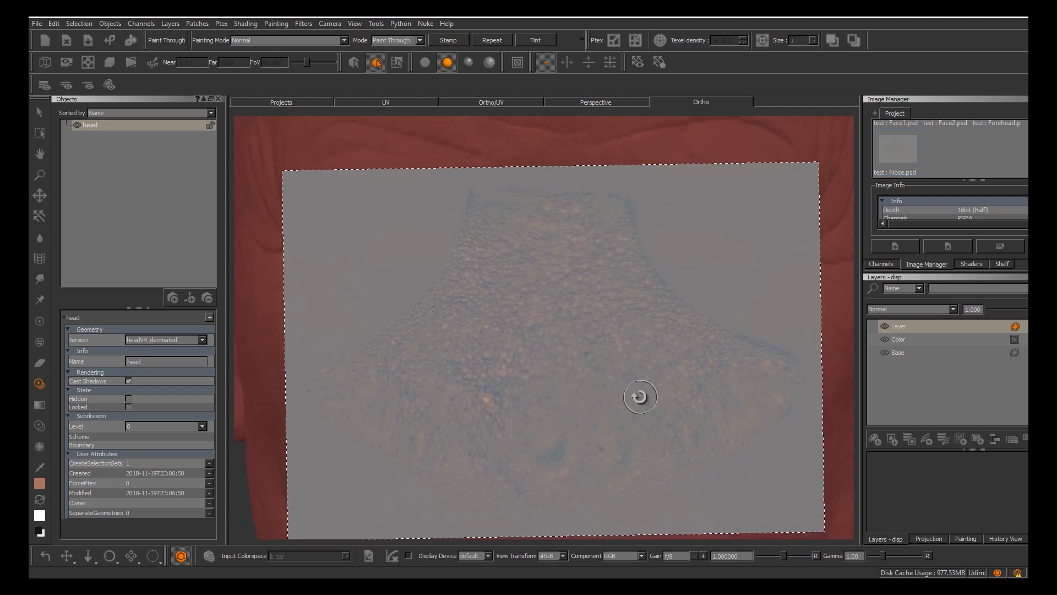
pyautogui.keyDown('shift'); pyautogui.moveTo(640, 397); pyautogui.dragTo(640, 396, button='right'); pyautogui.keyUp('shift')
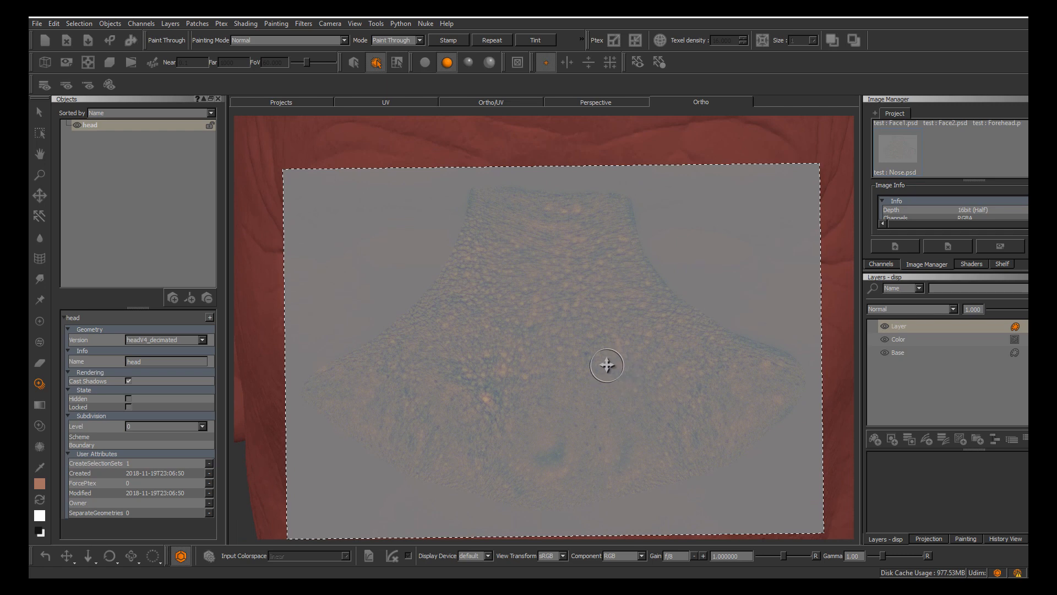
pyautogui.moveTo(607, 365)
pyautogui.keyDown('alt'); pyautogui.mouseDown(button='middle')
pyautogui.moveTo(599, 337)
pyautogui.moveTo(573, 347)
pyautogui.mouseUp(button='middle'); pyautogui.keyUp('alt')
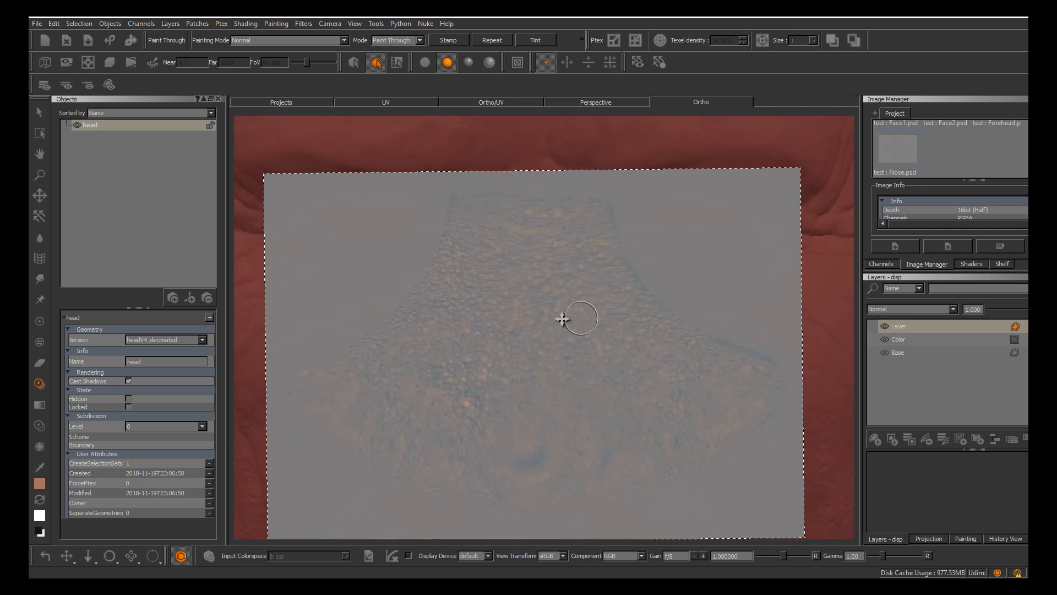
pyautogui.keyDown('shift'); pyautogui.moveTo(559, 311); pyautogui.dragTo(597, 354, button='middle'); pyautogui.keyUp('shift')
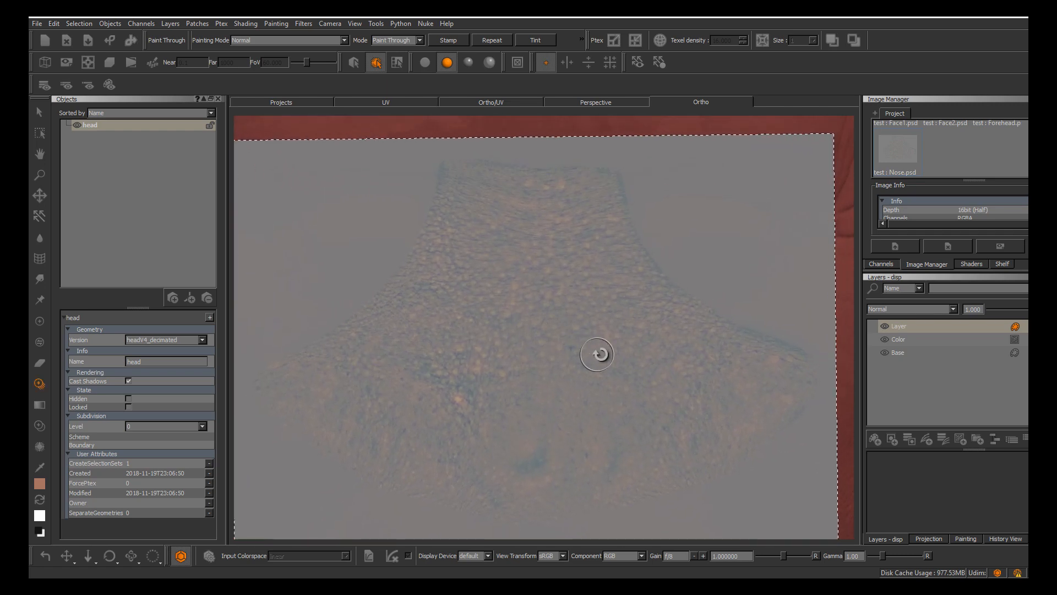
pyautogui.moveTo(597, 354)
pyautogui.keyDown('shift'); pyautogui.mouseDown(button='right')
pyautogui.moveTo(611, 349)
pyautogui.moveTo(578, 354)
pyautogui.mouseUp(button='right'); pyautogui.keyUp('shift')
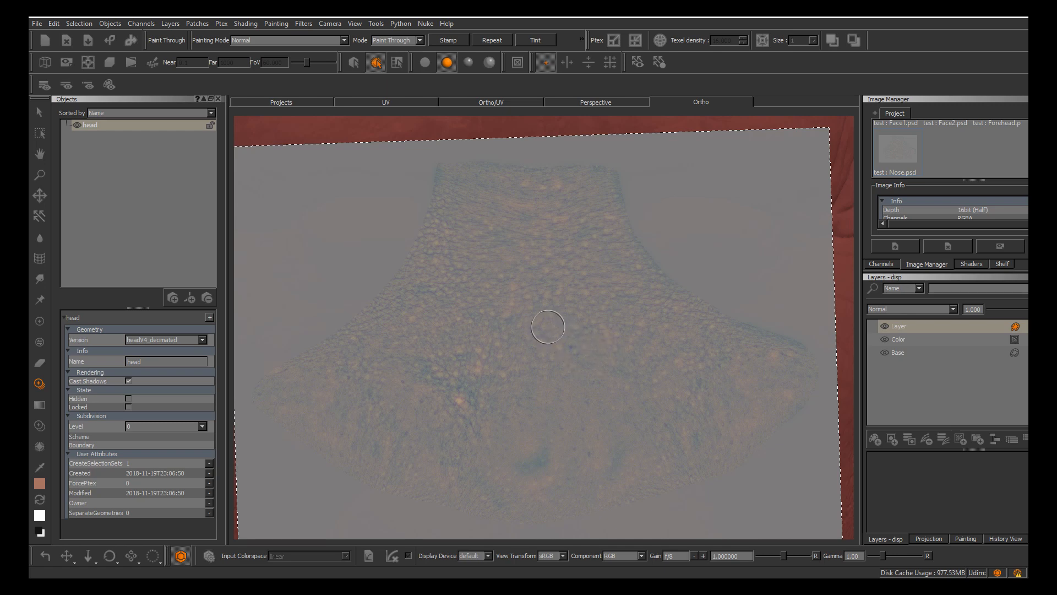
# Enlarge the brush and try a Paint Through stroke on the bridge of the nose, undoing it
pyautogui.keyDown('shift'); pyautogui.moveTo(548, 327); pyautogui.dragTo(585, 326); pyautogui.keyUp('shift')
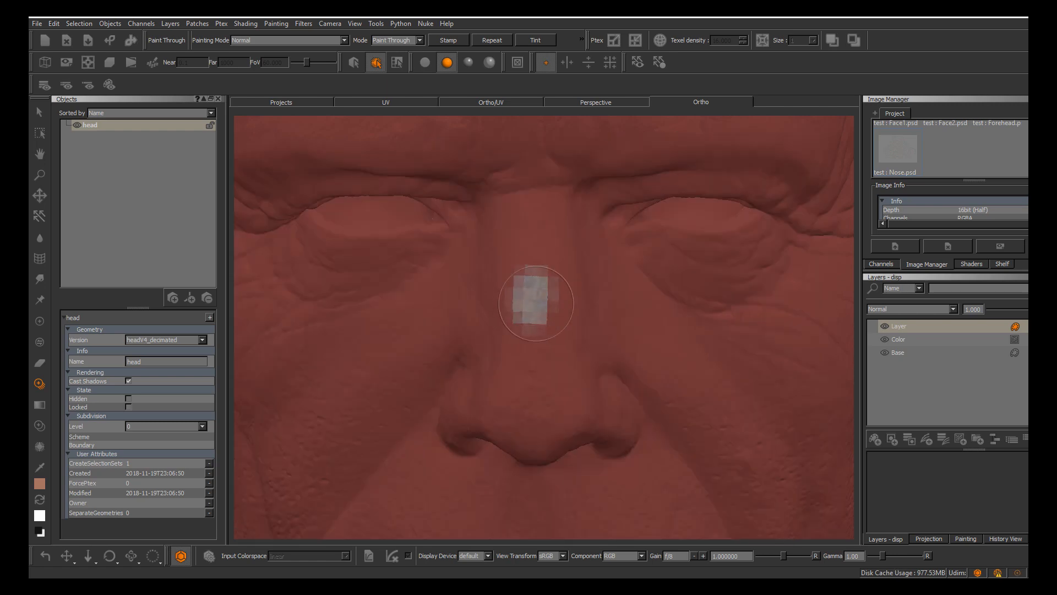
pyautogui.hotkey('ctrl', 'z')
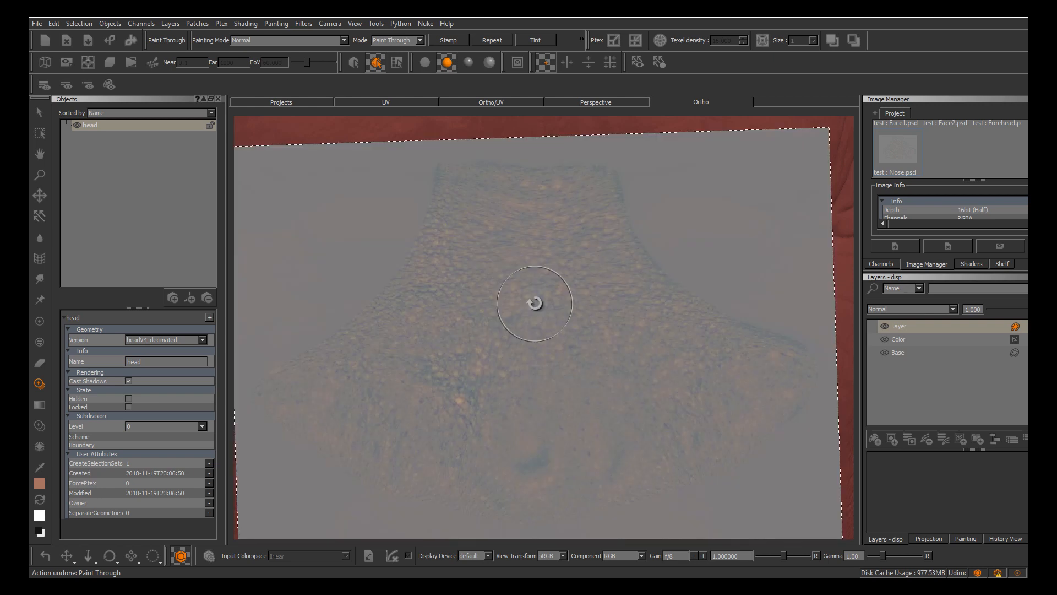
pyautogui.hotkey('ctrl', 'z')
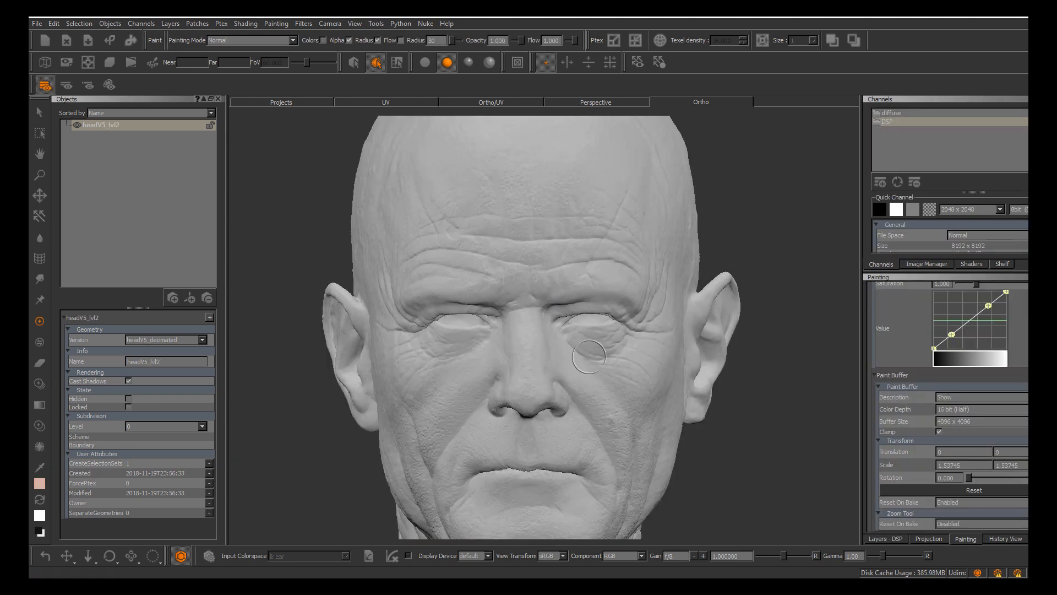
# Frame the face of the headV5_lvl2 model more closely and switch the viewport to full lighting
pyautogui.keyDown('alt'); pyautogui.moveTo(521, 353); pyautogui.dragTo(572, 351, button='middle'); pyautogui.keyUp('alt')
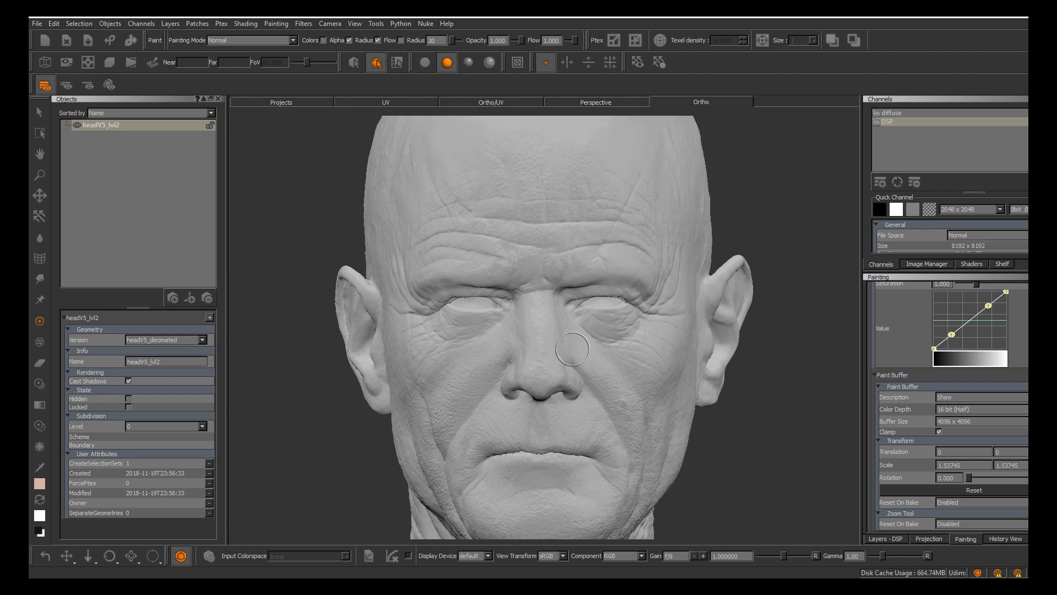
pyautogui.scroll(4, 549, 348)
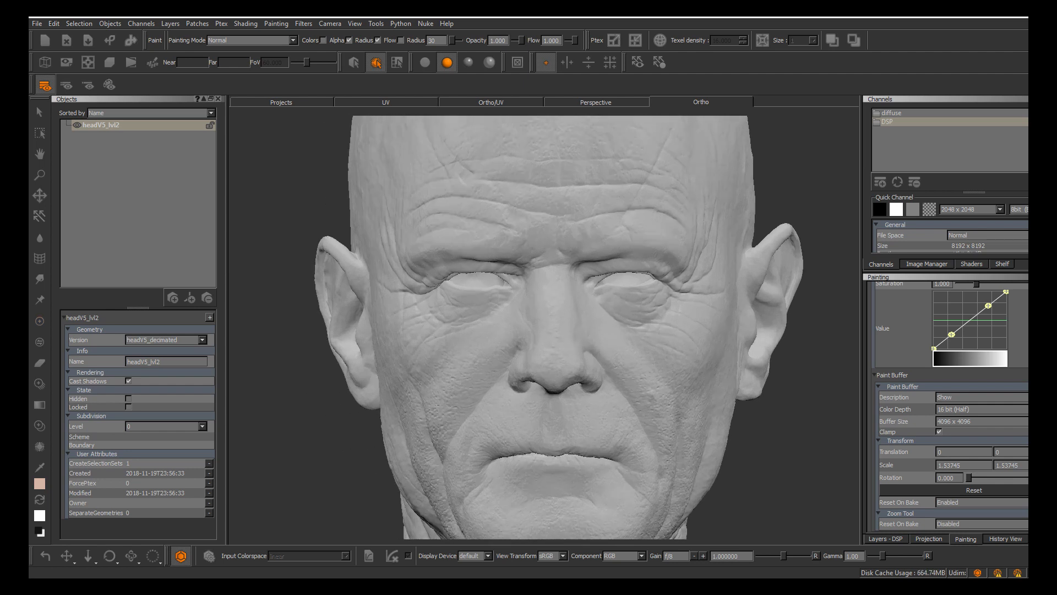
pyautogui.keyDown('alt'); pyautogui.moveTo(546, 358); pyautogui.dragTo(528, 349, button='middle'); pyautogui.keyUp('alt')
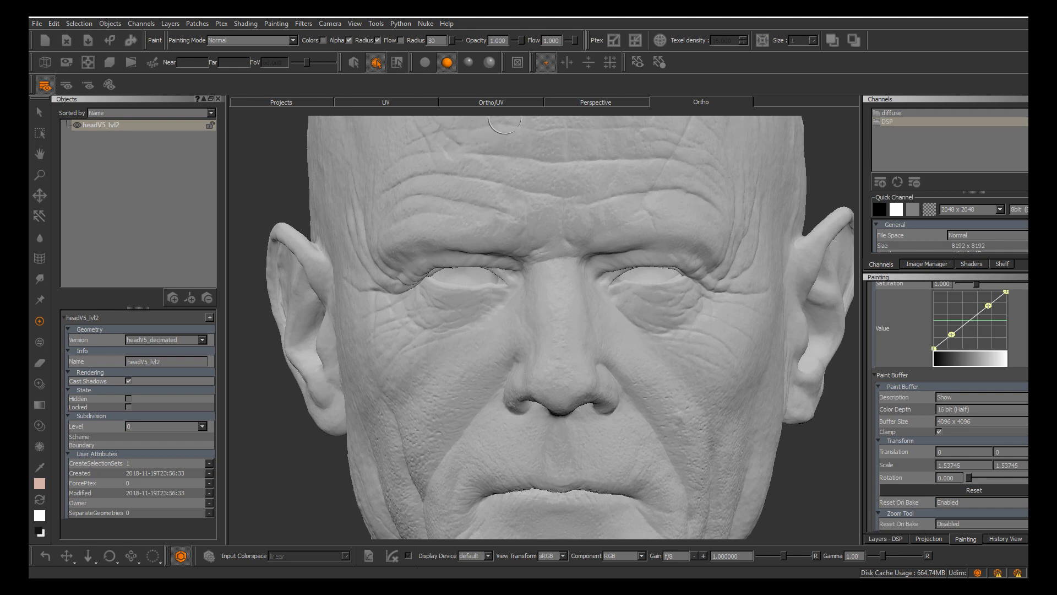
pyautogui.click(468, 62)
# Examine the sculpted wrinkles and skin detail on the forehead, eyes, nose and cheeks under full lighting
pyautogui.keyDown('alt'); pyautogui.moveTo(499, 312); pyautogui.dragTo(462, 268, button='middle'); pyautogui.keyUp('alt')
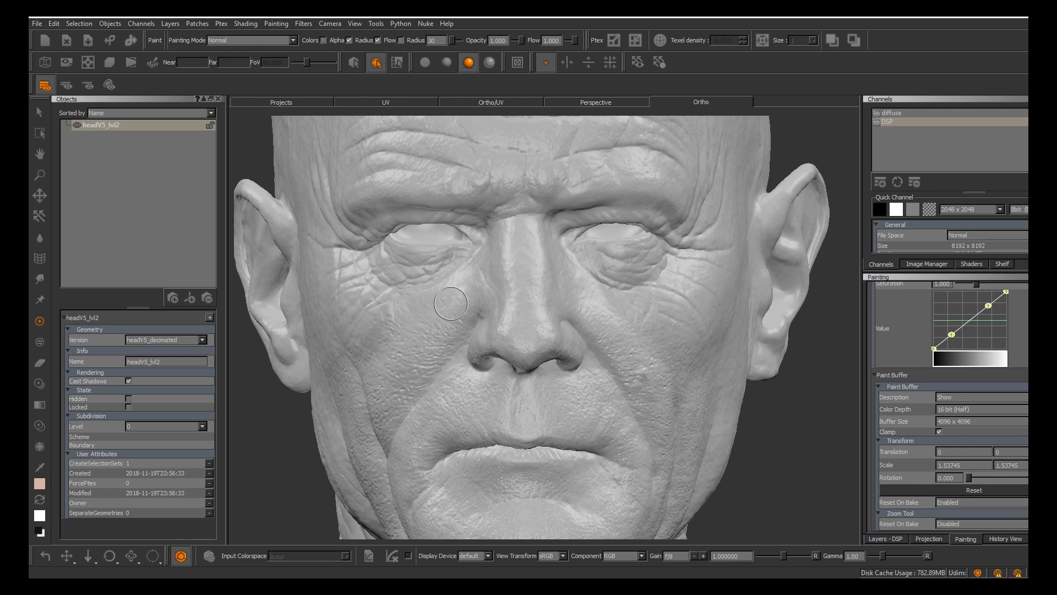
pyautogui.keyDown('alt'); pyautogui.moveTo(451, 303); pyautogui.dragTo(471, 350, button='middle'); pyautogui.keyUp('alt')
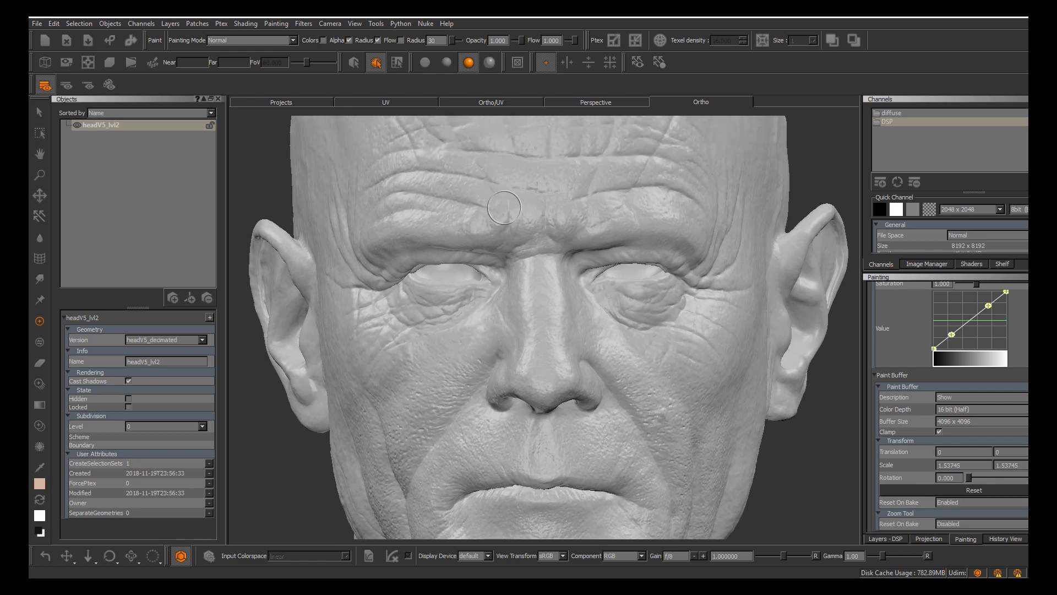
pyautogui.keyDown('alt'); pyautogui.moveTo(518, 307); pyautogui.dragTo(527, 325, button='middle'); pyautogui.keyUp('alt')
pyautogui.keyDown('alt'); pyautogui.moveTo(528, 325); pyautogui.dragTo(551, 325, button='right'); pyautogui.keyUp('alt')
pyautogui.moveTo(551, 325)
pyautogui.keyDown('alt'); pyautogui.mouseDown()
pyautogui.moveTo(600, 306)
pyautogui.moveTo(553, 297)
pyautogui.moveTo(509, 323)
pyautogui.moveTo(544, 334)
pyautogui.moveTo(528, 358)
pyautogui.mouseUp(); pyautogui.keyUp('alt')
pyautogui.keyDown('alt'); pyautogui.moveTo(529, 358); pyautogui.dragTo(471, 369, button='middle'); pyautogui.keyUp('alt')
pyautogui.keyDown('alt'); pyautogui.moveTo(471, 369); pyautogui.dragTo(475, 390); pyautogui.keyUp('alt')
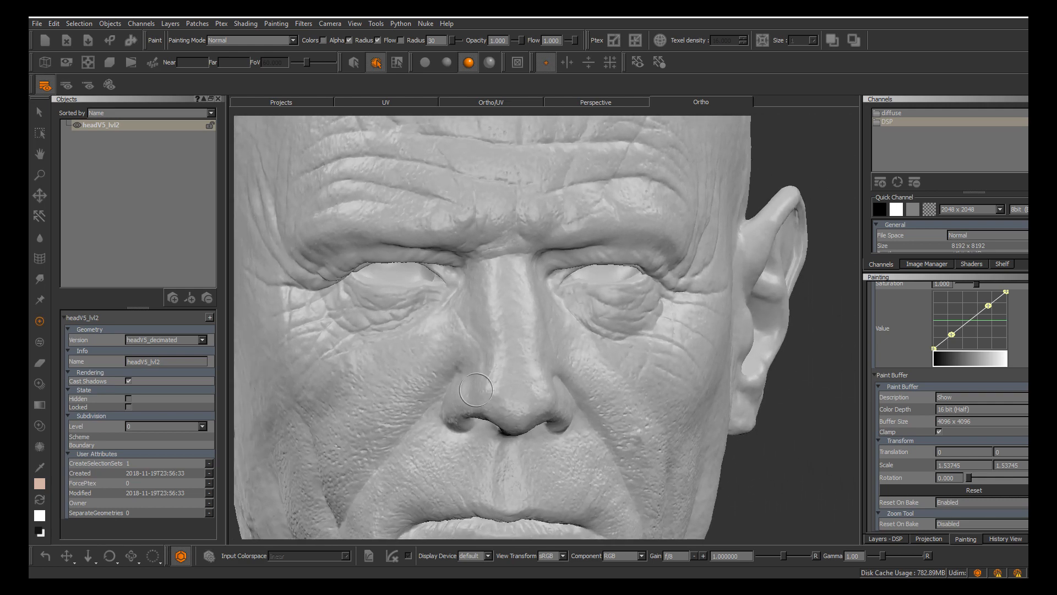
pyautogui.keyDown('alt'); pyautogui.moveTo(476, 390); pyautogui.dragTo(526, 380, button='middle'); pyautogui.keyUp('alt')
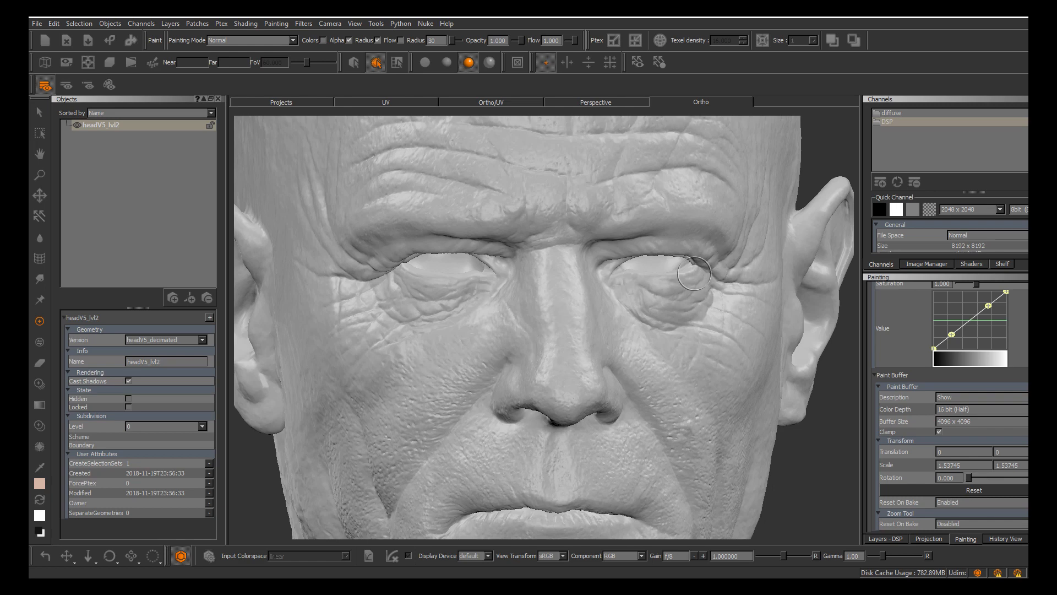
# Add a Color procedural layer above Base in the DSP channel and set it to red (0.568, 0.069, 0.069)
pyautogui.click(926, 264)
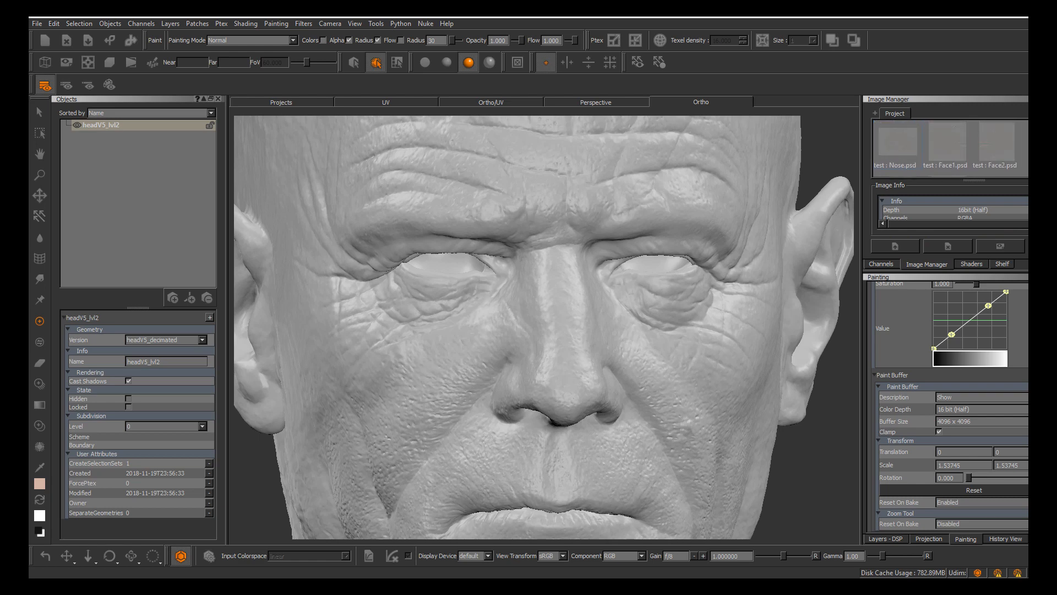
pyautogui.click(885, 539)
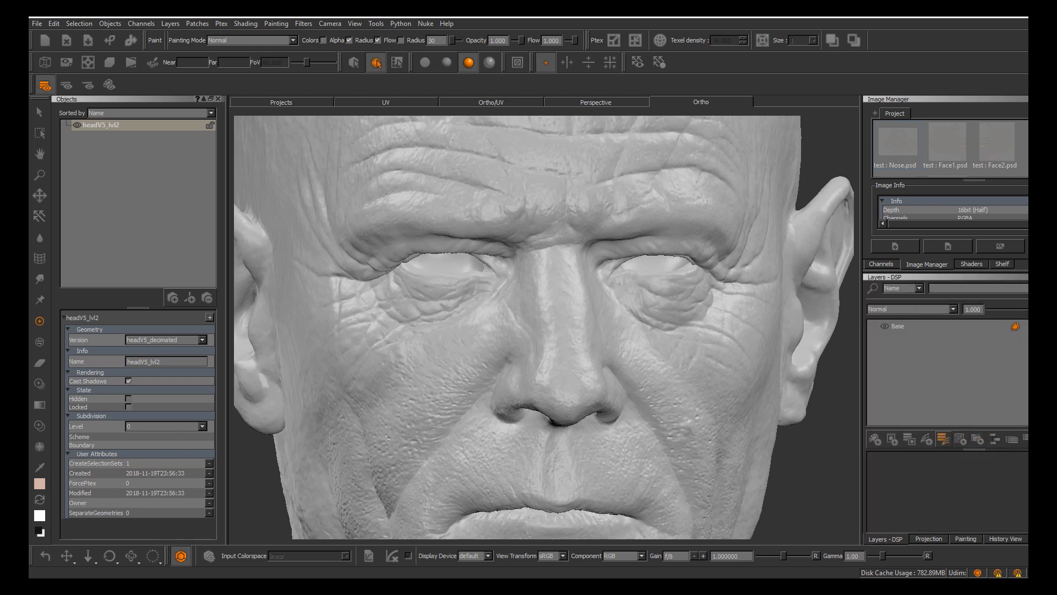
pyautogui.click(960, 438)
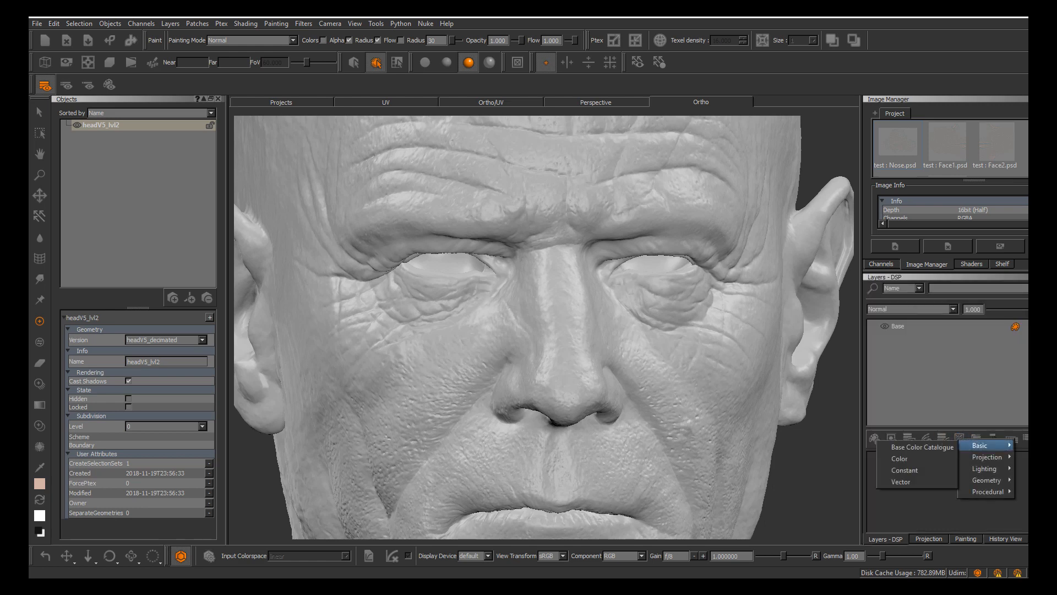
pyautogui.moveTo(983, 445)
pyautogui.click(908, 458)
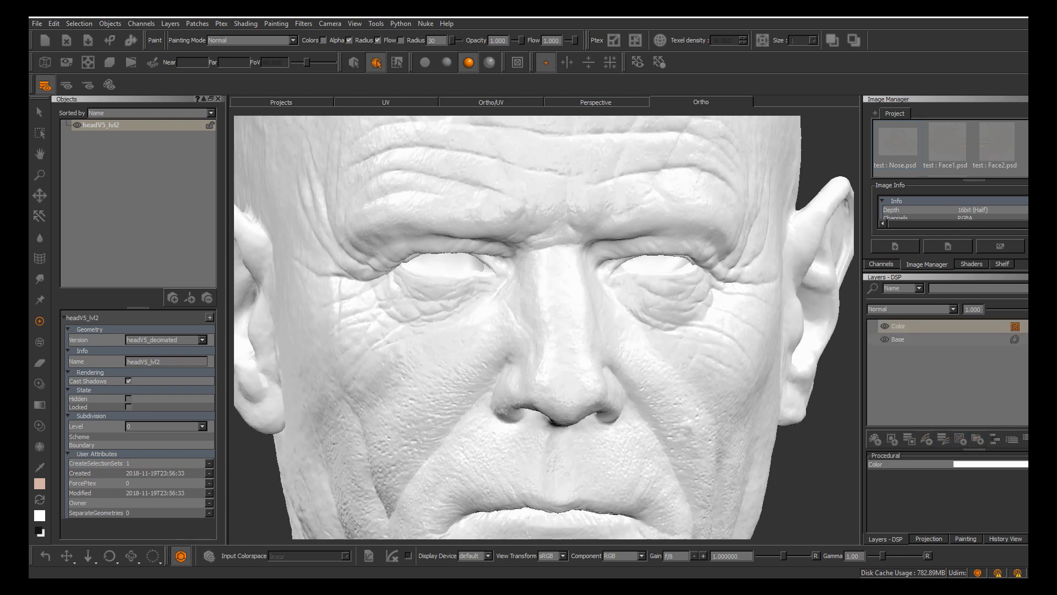
pyautogui.click(990, 464)
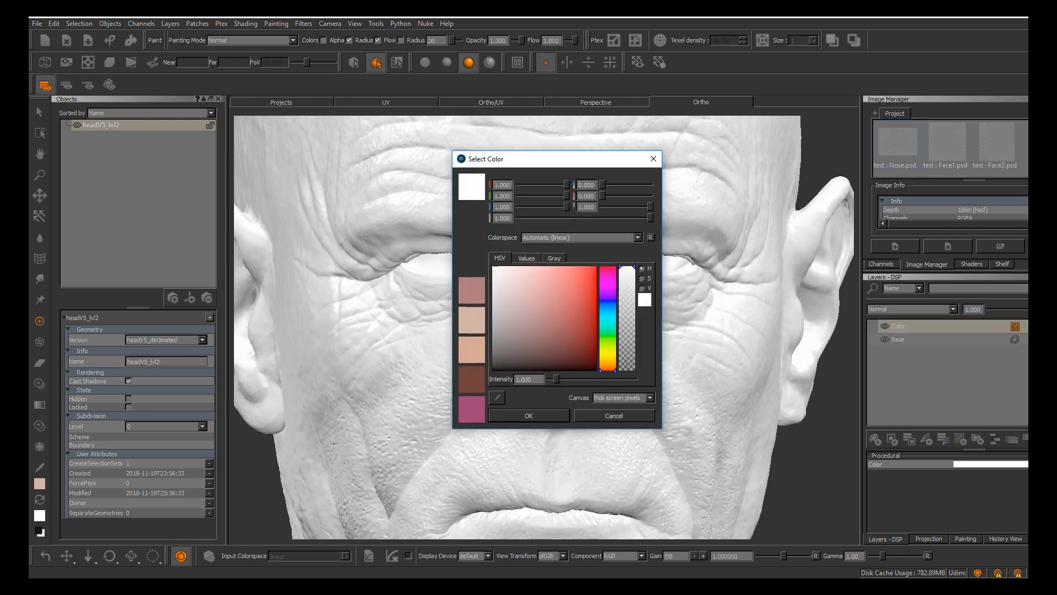
pyautogui.moveTo(572, 300); pyautogui.dragTo(584, 307)
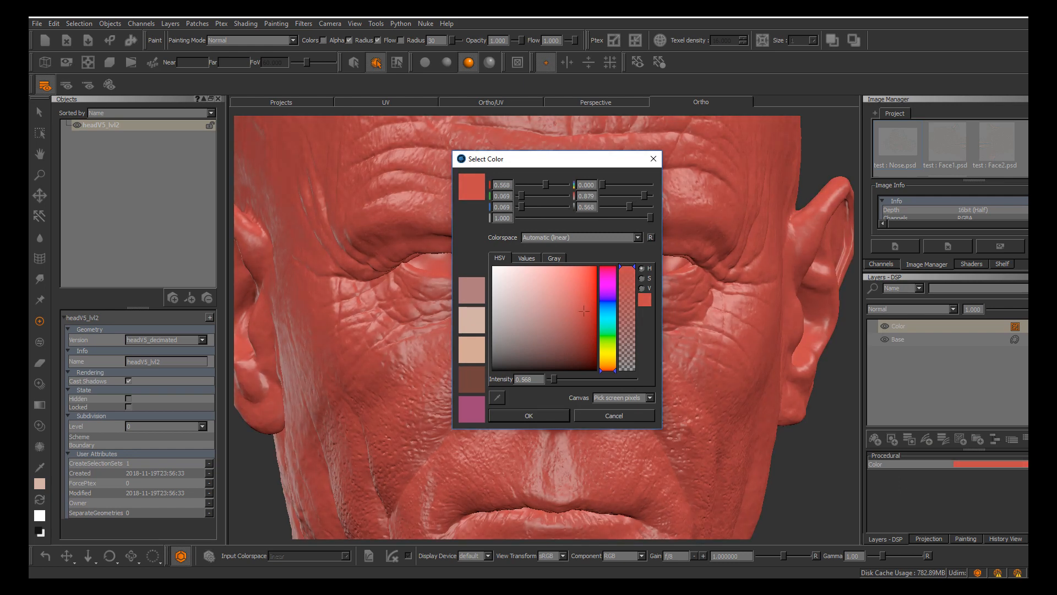
pyautogui.click(531, 416)
# Enlarge the brush, add a paint layer above the Color layer, and load Nose.psd as the Paint Through image
pyautogui.moveTo(572, 352)
pyautogui.keyDown('alt'); pyautogui.mouseDown()
pyautogui.moveTo(539, 342)
pyautogui.moveTo(542, 354)
pyautogui.moveTo(595, 372)
pyautogui.mouseUp(); pyautogui.keyUp('alt')
pyautogui.press('r')
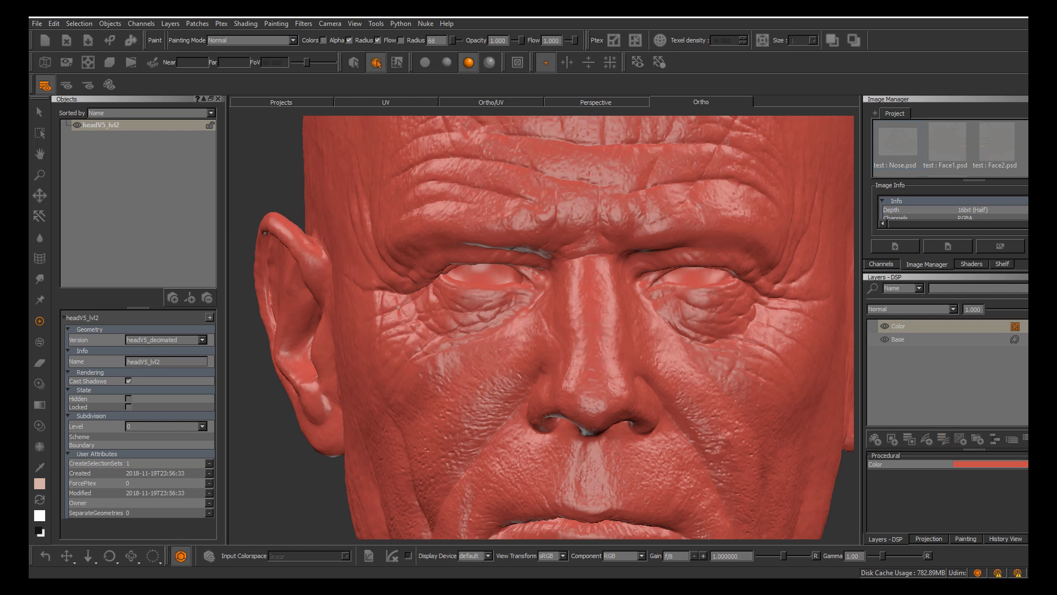
pyautogui.click(875, 439)
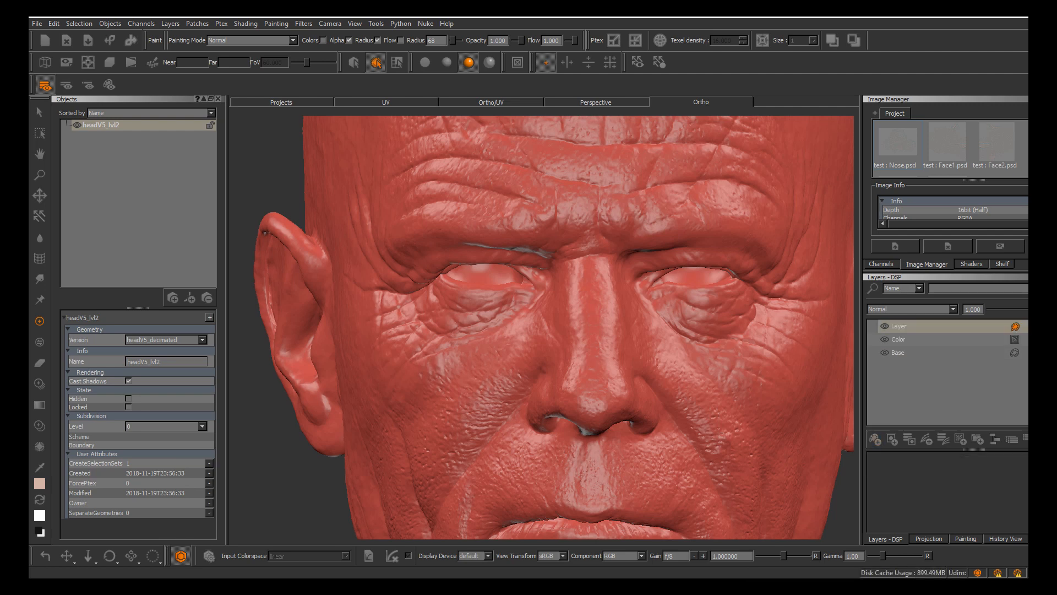
pyautogui.moveTo(897, 142); pyautogui.dragTo(562, 353)
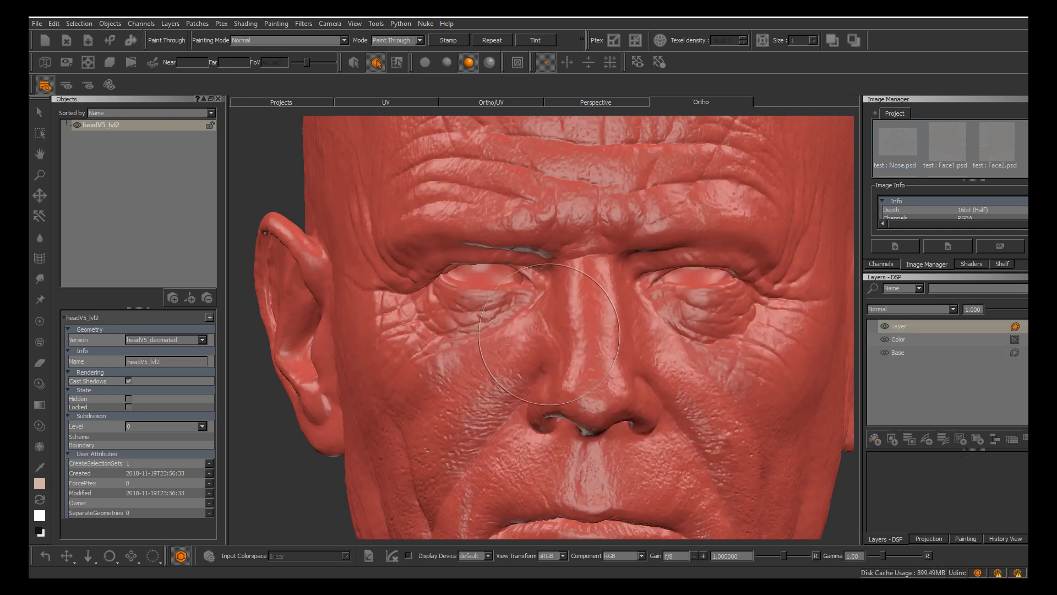
# Switch the viewport to basic lighting, then move, rotate and scale the Nose.psd image to fit over the model's nose
pyautogui.keyDown('alt'); pyautogui.moveTo(556, 342); pyautogui.dragTo(623, 341, button='right'); pyautogui.keyUp('alt')
pyautogui.keyDown('alt'); pyautogui.moveTo(606, 330); pyautogui.dragTo(635, 355, button='middle'); pyautogui.keyUp('alt')
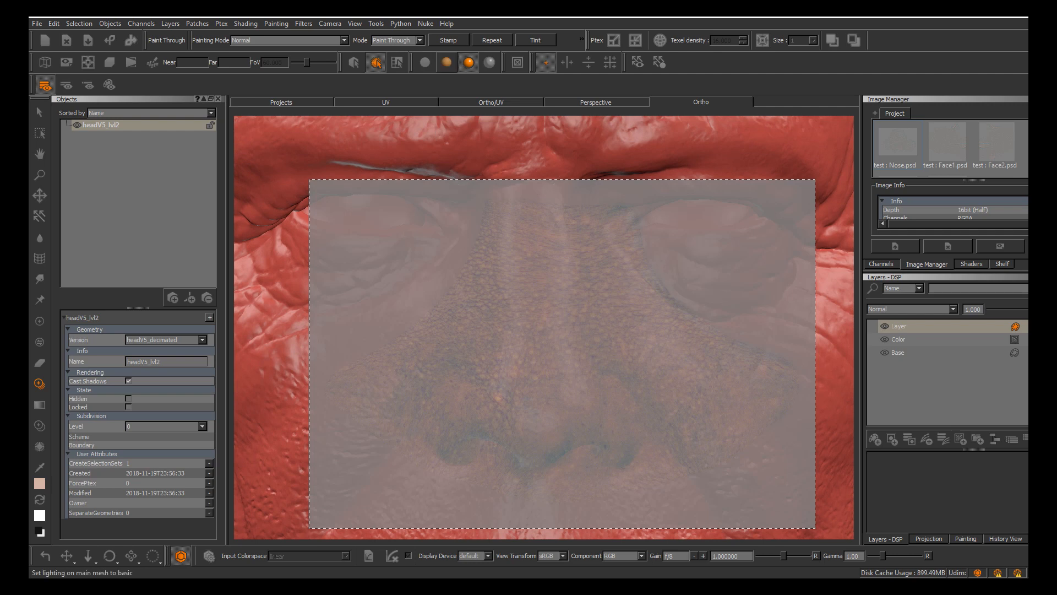
pyautogui.click(446, 62)
pyautogui.moveTo(550, 292); pyautogui.dragTo(554, 280)
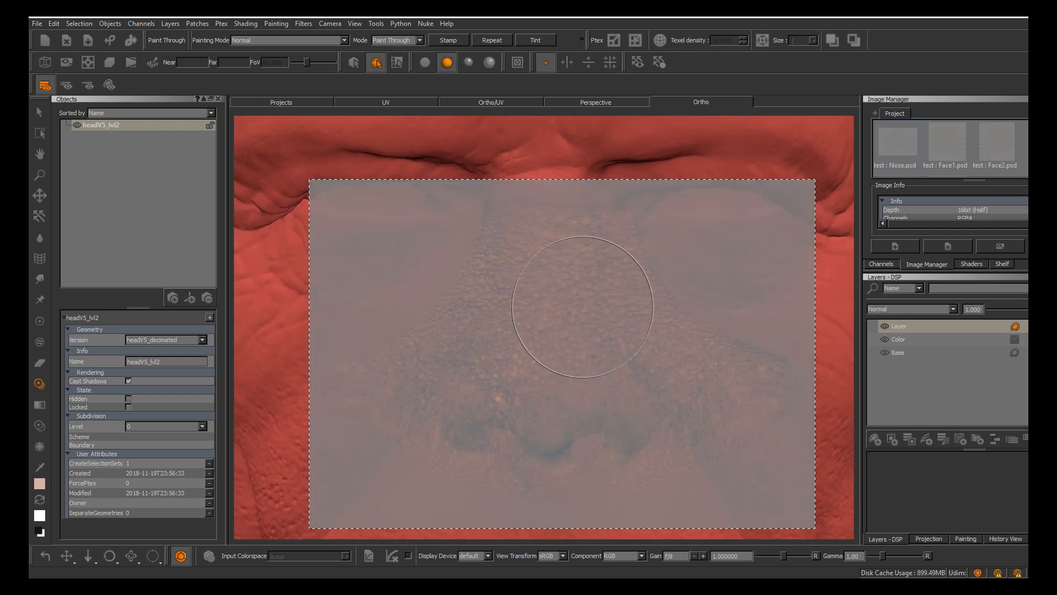
pyautogui.moveTo(598, 340)
pyautogui.keyDown('shift'); pyautogui.mouseDown()
pyautogui.moveTo(584, 321)
pyautogui.moveTo(596, 344)
pyautogui.mouseUp(); pyautogui.keyUp('shift')
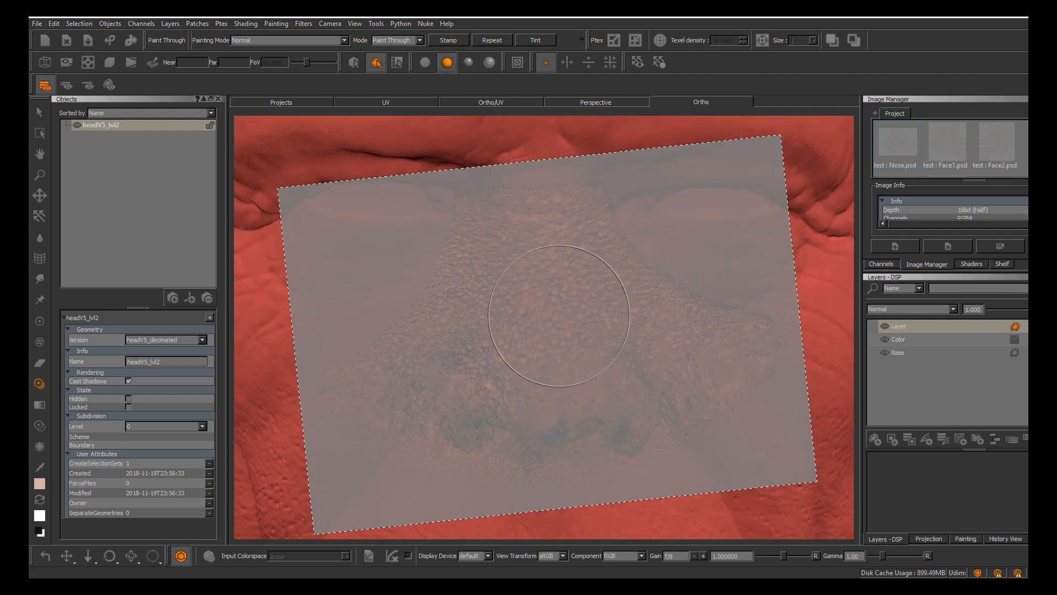
pyautogui.moveTo(558, 316)
pyautogui.keyDown('ctrl'); pyautogui.keyDown('shift'); pyautogui.mouseDown()
pyautogui.moveTo(573, 328)
pyautogui.moveTo(594, 323)
pyautogui.mouseUp(); pyautogui.keyUp('shift'); pyautogui.keyUp('ctrl')
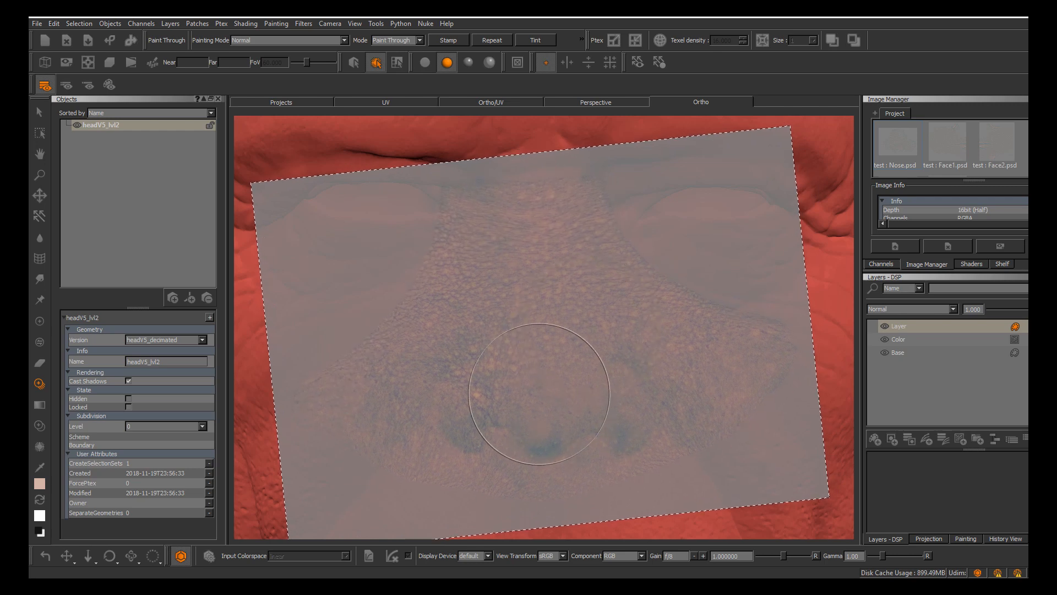
# Paint the Nose.psd displacement through onto the front of the nose, from the bridge down to the tip
pyautogui.moveTo(536, 387)
pyautogui.mouseDown()
pyautogui.moveTo(555, 387)
pyautogui.moveTo(542, 380)
pyautogui.moveTo(553, 308)
pyautogui.moveTo(543, 190)
pyautogui.moveTo(525, 341)
pyautogui.moveTo(573, 388)
pyautogui.mouseUp()
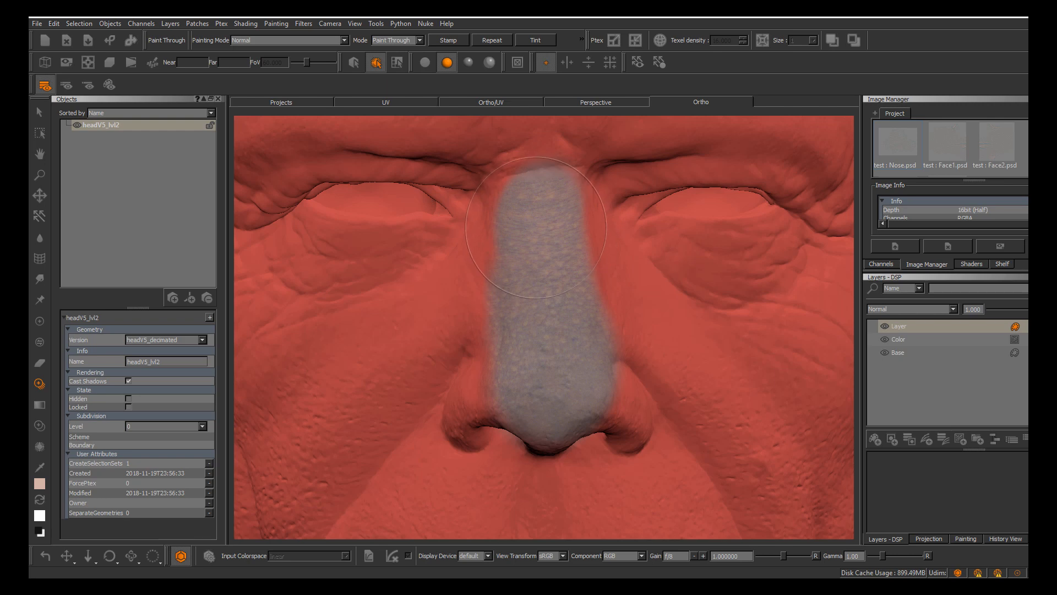
pyautogui.moveTo(537, 227); pyautogui.dragTo(545, 256)
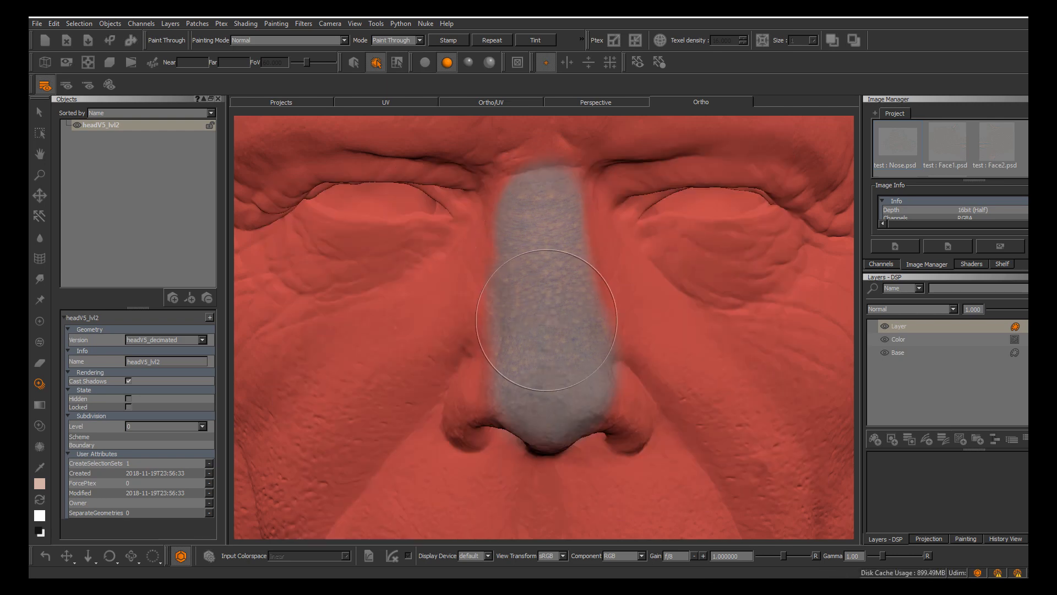
pyautogui.keyDown('alt'); pyautogui.moveTo(548, 311); pyautogui.dragTo(539, 334, button='middle'); pyautogui.keyUp('alt')
pyautogui.moveTo(539, 335)
pyautogui.keyDown('alt'); pyautogui.mouseDown()
pyautogui.moveTo(603, 333)
pyautogui.moveTo(536, 345)
pyautogui.mouseUp(); pyautogui.keyUp('alt')
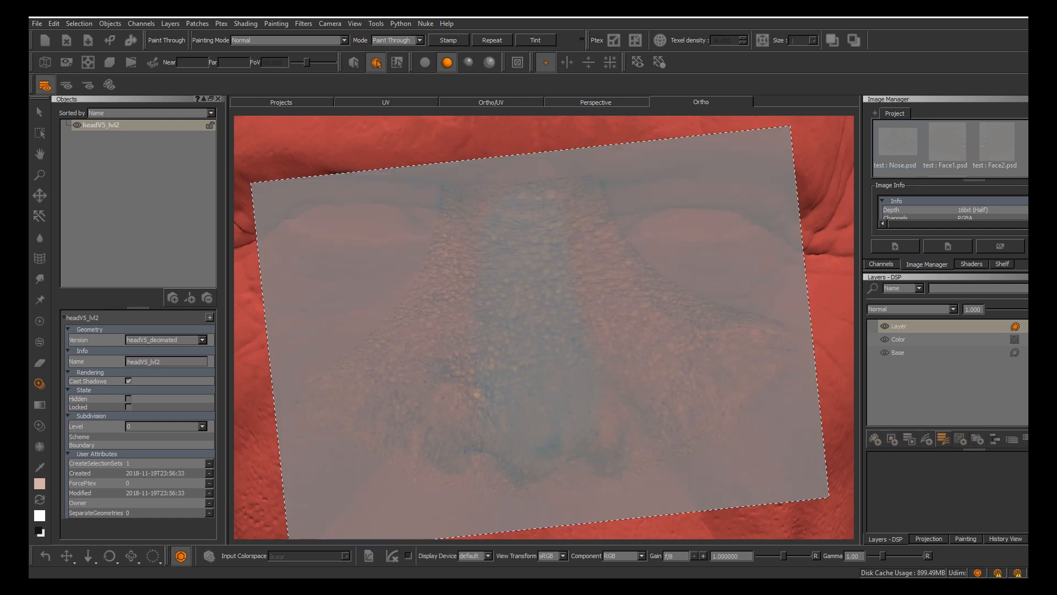
pyautogui.click(943, 437)
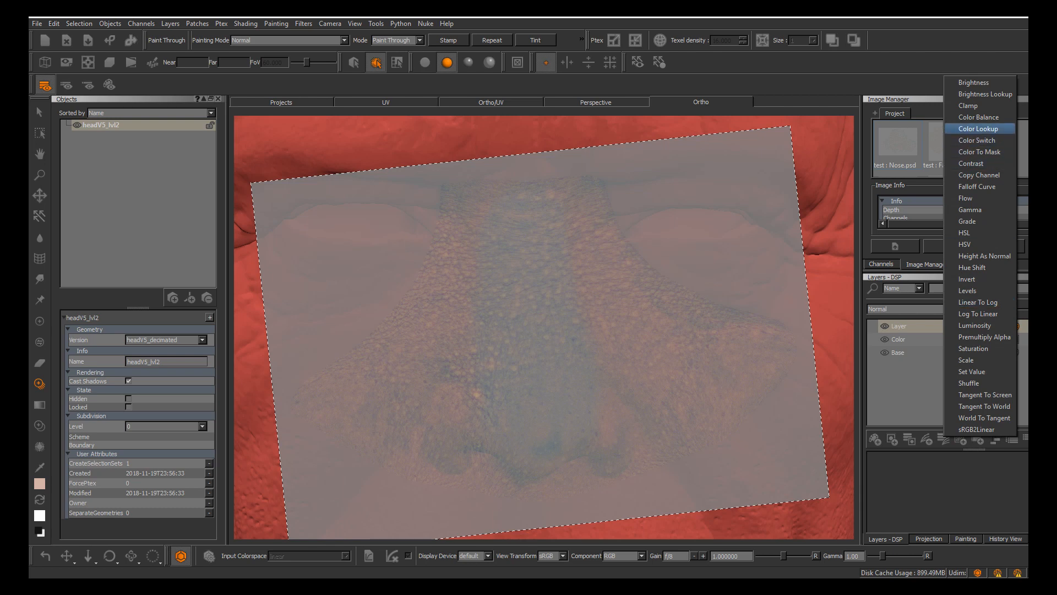
pyautogui.click(979, 175)
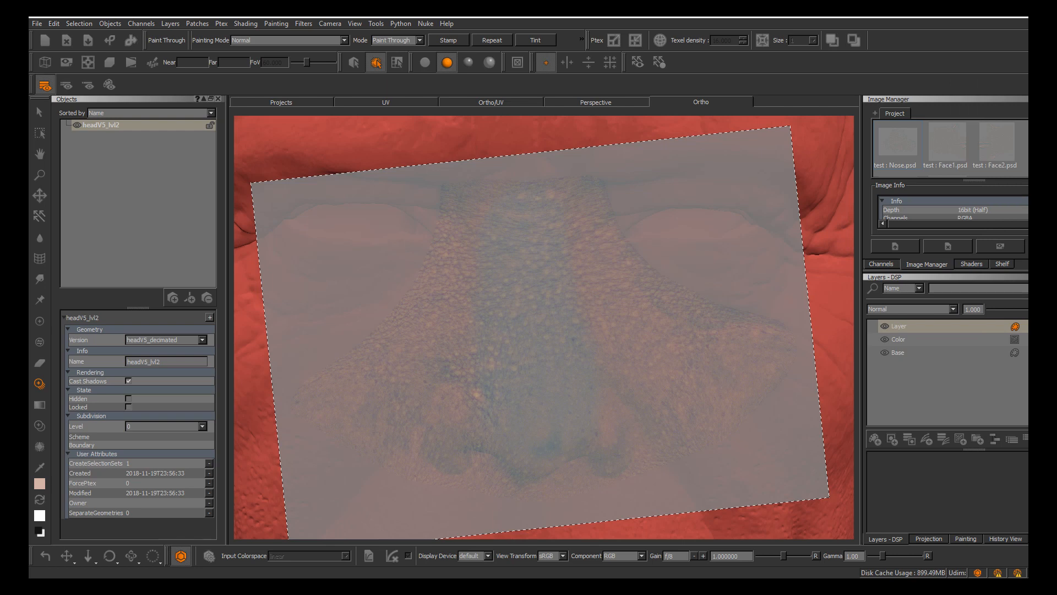
pyautogui.press("'")
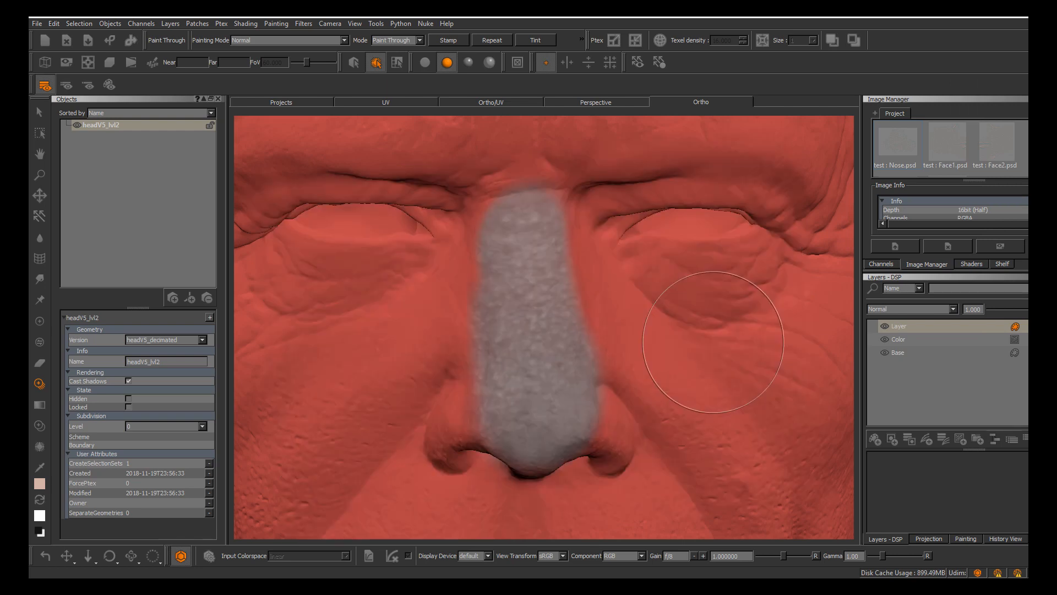
pyautogui.keyDown('alt'); pyautogui.moveTo(715, 347); pyautogui.dragTo(715, 357, button='middle'); pyautogui.keyUp('alt')
pyautogui.press("'")
pyautogui.hotkey('ctrl', 'z')
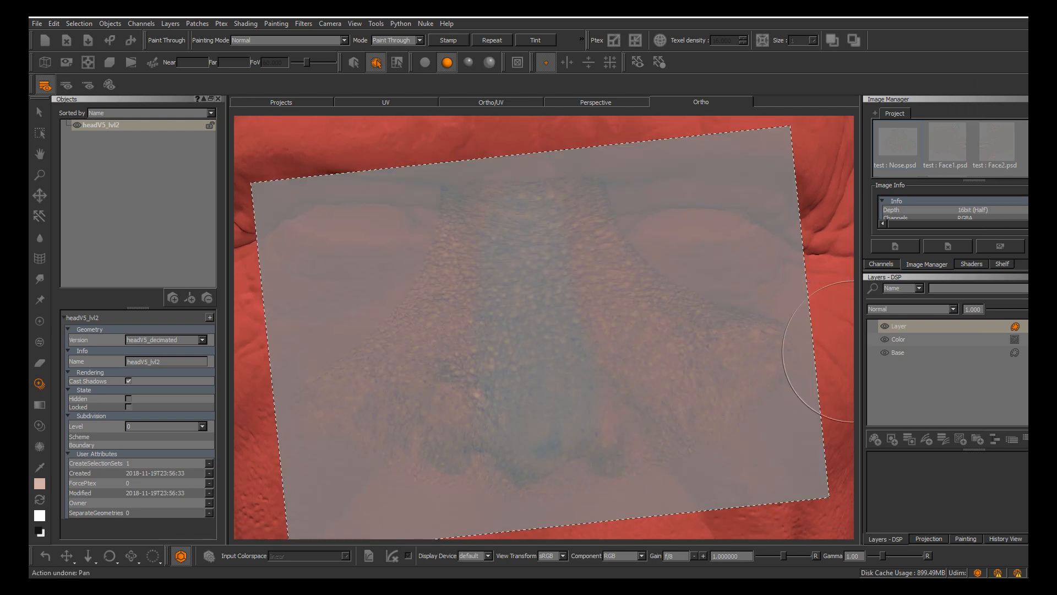
pyautogui.hotkey('ctrl', 'z')
# Add a visible Copy Channel adjustment layer above the paint layer and switch to the Paint tool
pyautogui.click(928, 440)
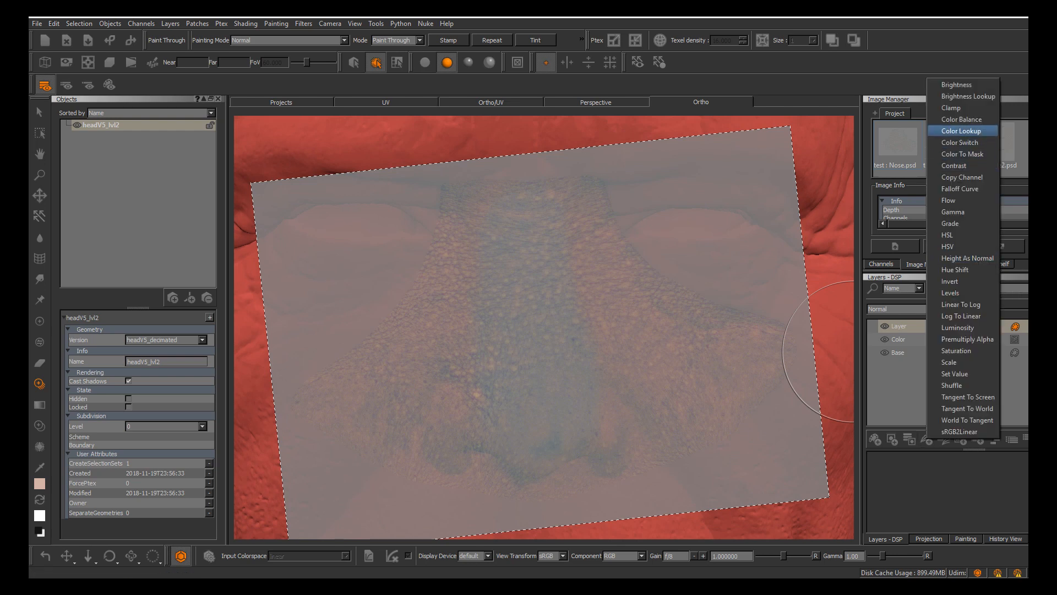
pyautogui.click(962, 177)
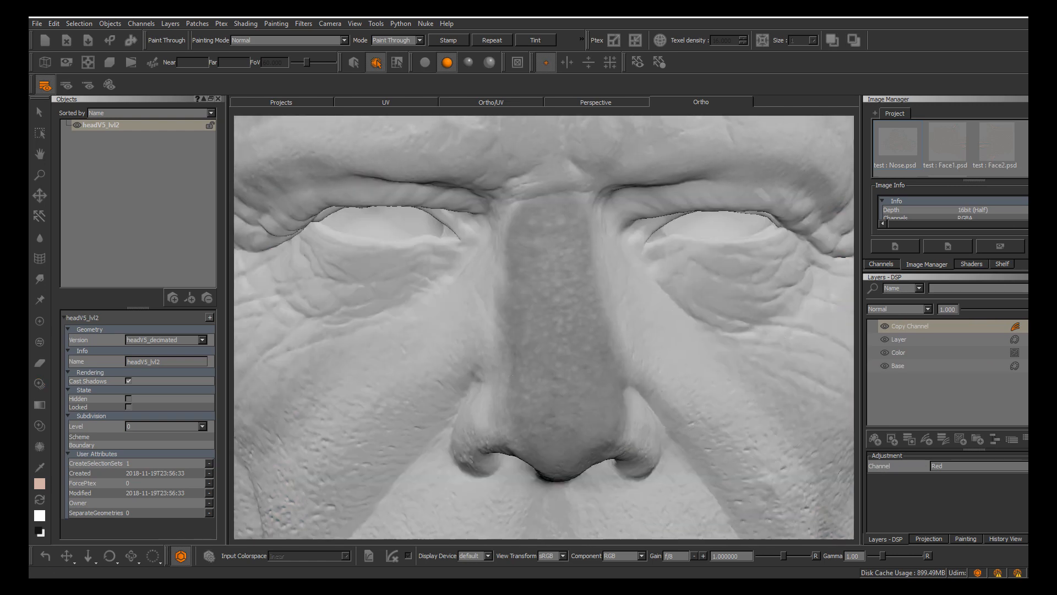
pyautogui.press("'")
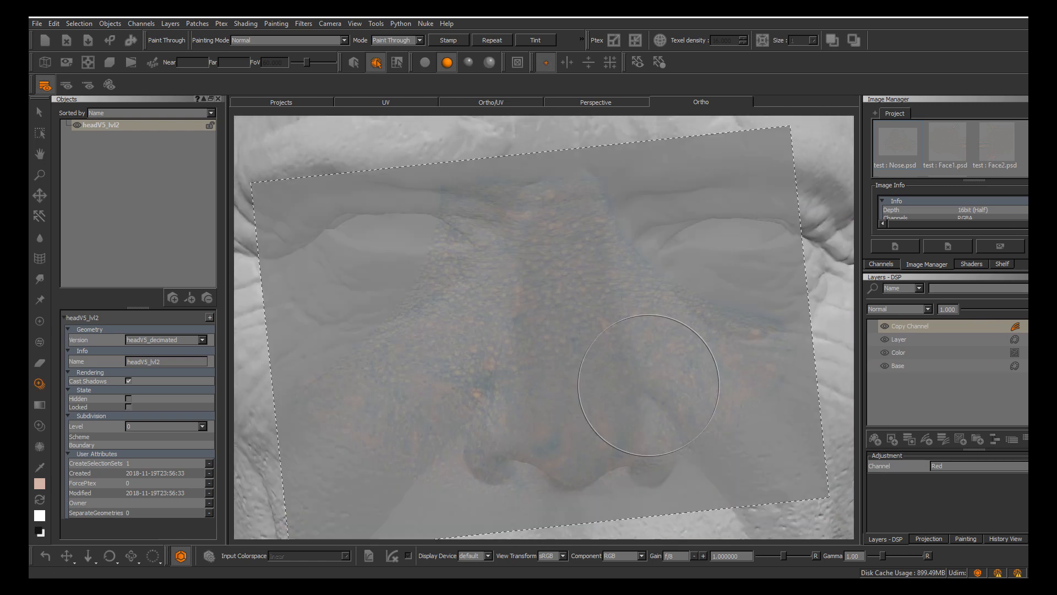
pyautogui.press('p')
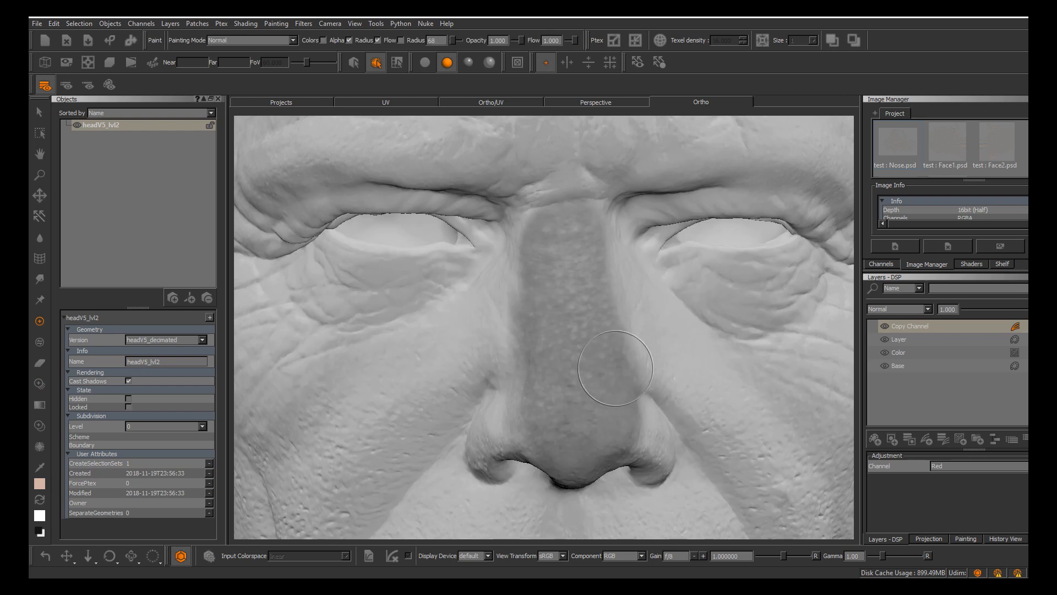
pyautogui.keyDown('alt'); pyautogui.moveTo(632, 370); pyautogui.dragTo(622, 361, button='middle'); pyautogui.keyUp('alt')
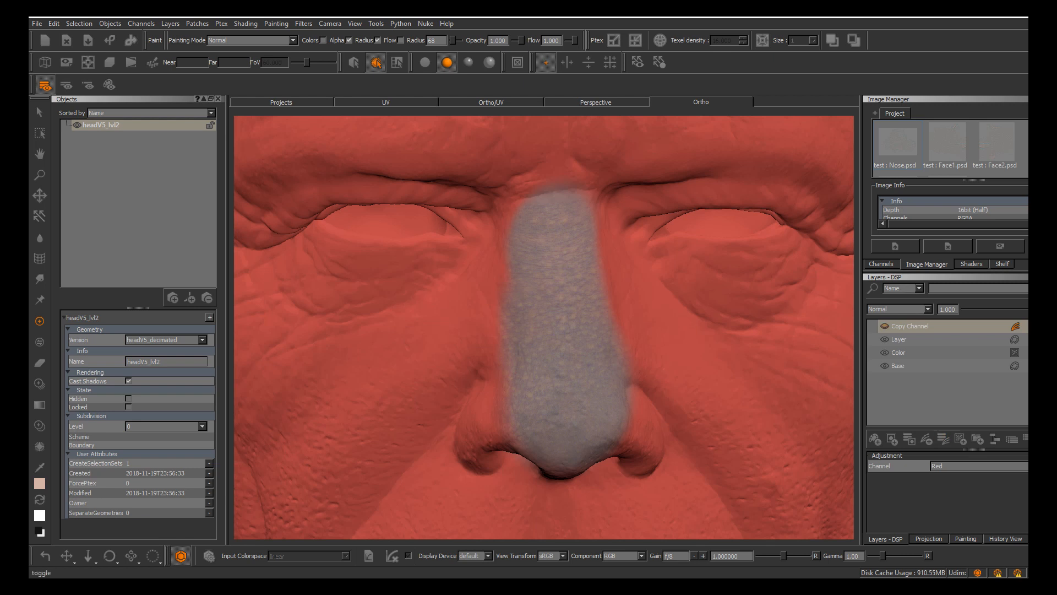
pyautogui.click(884, 326)
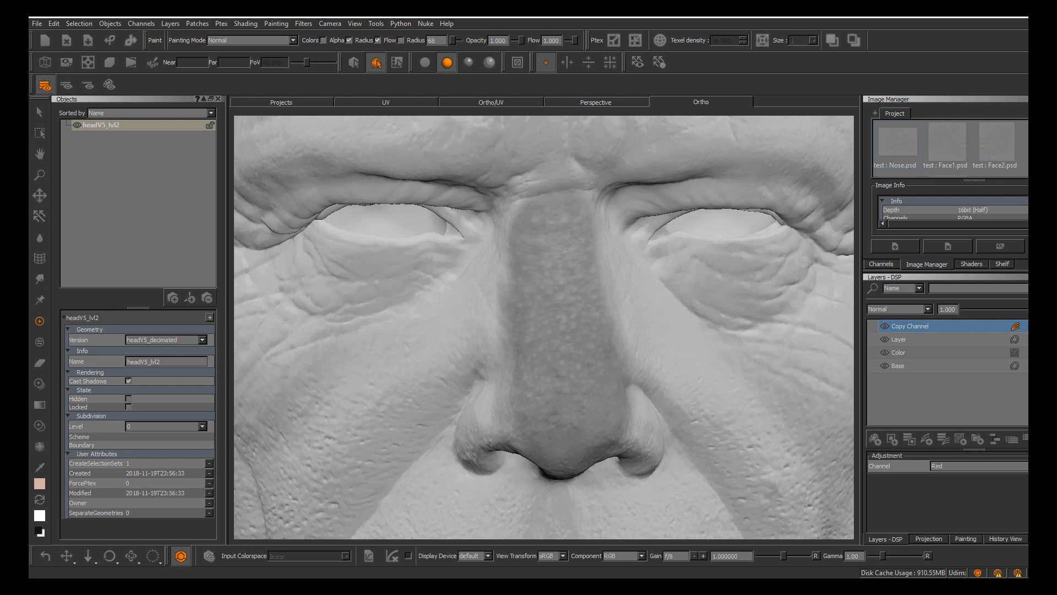
# Set the Copy Channel adjustment to Green, compare it with Blue, and return it to Green
pyautogui.click(979, 466)
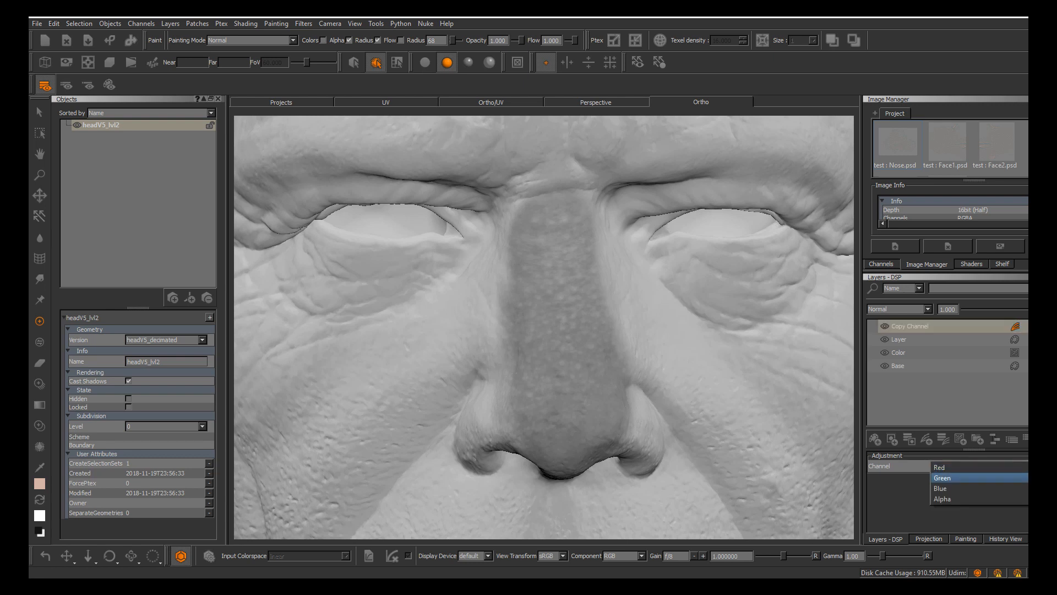
pyautogui.click(979, 478)
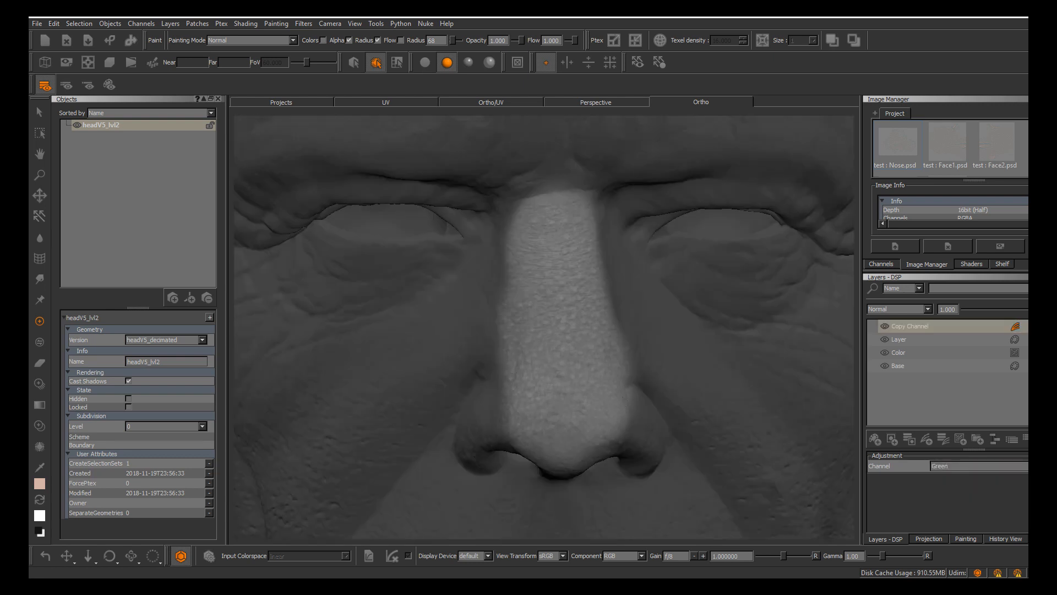
pyautogui.click(979, 467)
pyautogui.click(979, 478)
pyautogui.click(979, 467)
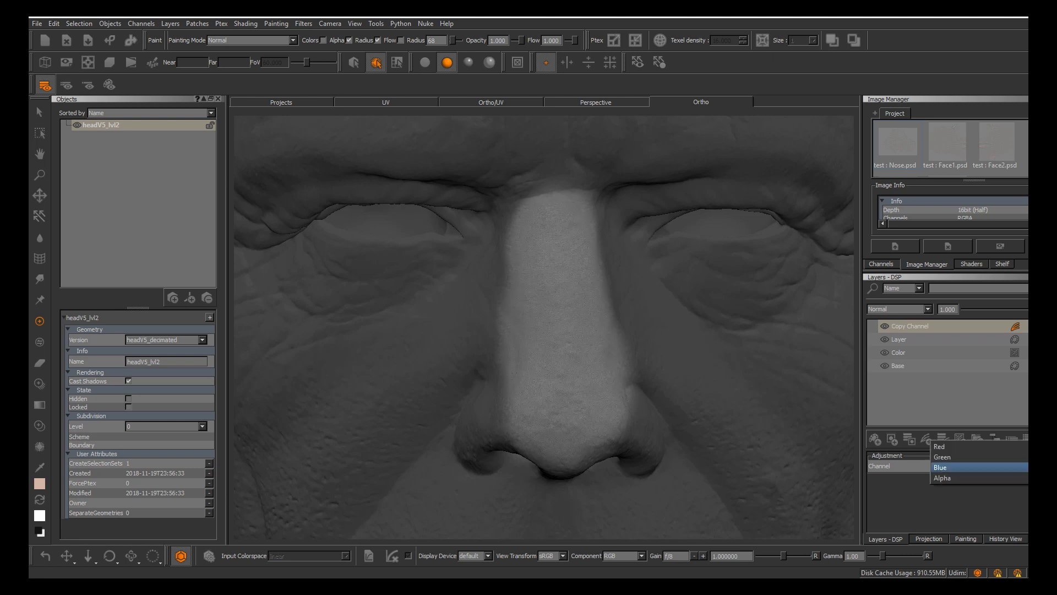
pyautogui.click(979, 456)
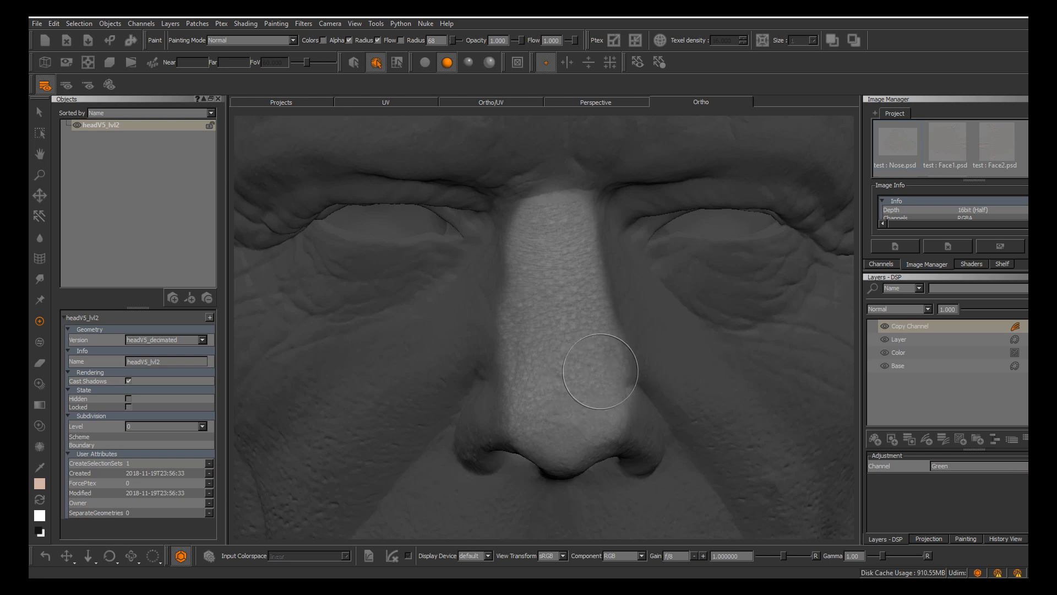
# Examine the projected pore detail of the green channel on the nose at different distances and angles
pyautogui.keyDown('alt'); pyautogui.moveTo(597, 372); pyautogui.dragTo(621, 365, button='middle'); pyautogui.keyUp('alt')
pyautogui.keyDown('alt'); pyautogui.moveTo(621, 365); pyautogui.dragTo(655, 367, button='right'); pyautogui.keyUp('alt')
pyautogui.moveTo(621, 365)
pyautogui.keyDown('alt'); pyautogui.mouseDown()
pyautogui.moveTo(636, 365)
pyautogui.moveTo(619, 366)
pyautogui.mouseUp(); pyautogui.keyUp('alt')
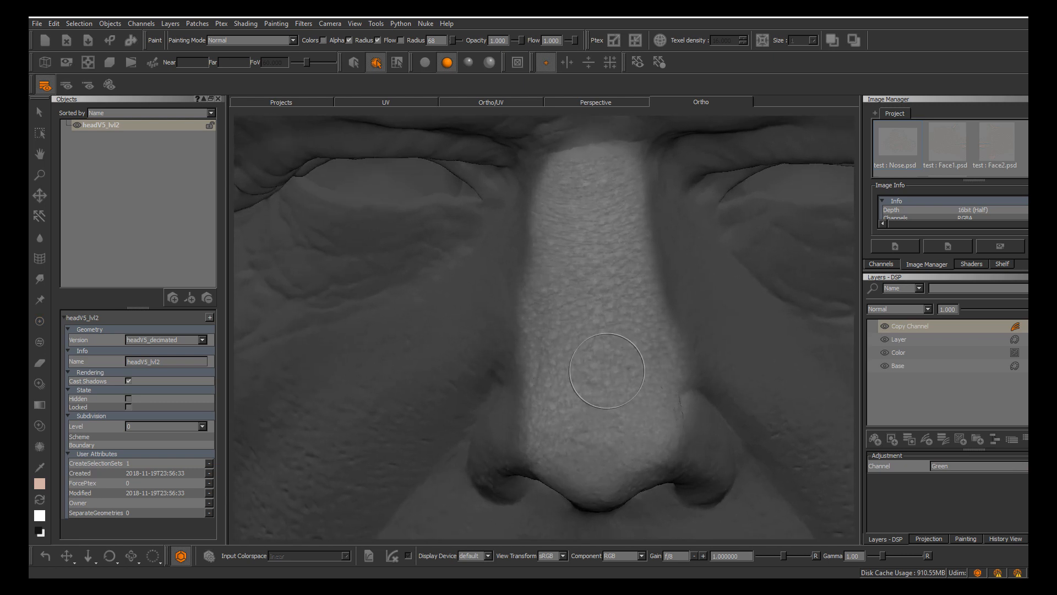
pyautogui.keyDown('alt'); pyautogui.moveTo(619, 366); pyautogui.dragTo(578, 358, button='right'); pyautogui.keyUp('alt')
pyautogui.moveTo(578, 358)
pyautogui.keyDown('alt'); pyautogui.mouseDown(button='middle')
pyautogui.moveTo(548, 354)
pyautogui.moveTo(576, 357)
pyautogui.mouseUp(button='middle'); pyautogui.keyUp('alt')
pyautogui.keyDown('alt'); pyautogui.moveTo(576, 357); pyautogui.dragTo(601, 376, button='right'); pyautogui.keyUp('alt')
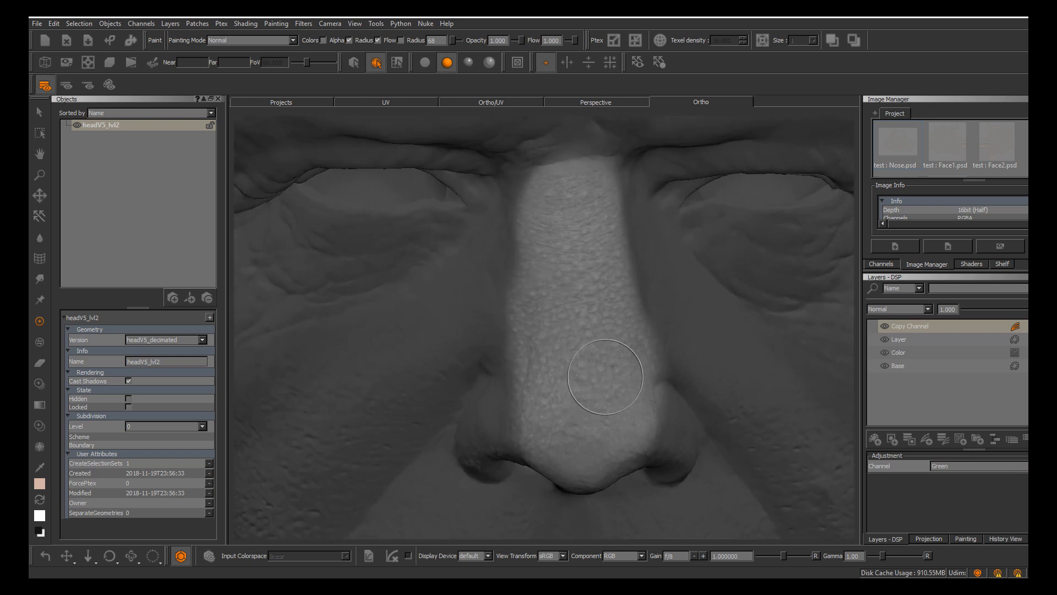
pyautogui.keyDown('alt'); pyautogui.moveTo(606, 337); pyautogui.dragTo(598, 344, button='middle'); pyautogui.keyUp('alt')
pyautogui.keyDown('alt'); pyautogui.moveTo(575, 344); pyautogui.dragTo(567, 338); pyautogui.keyUp('alt')
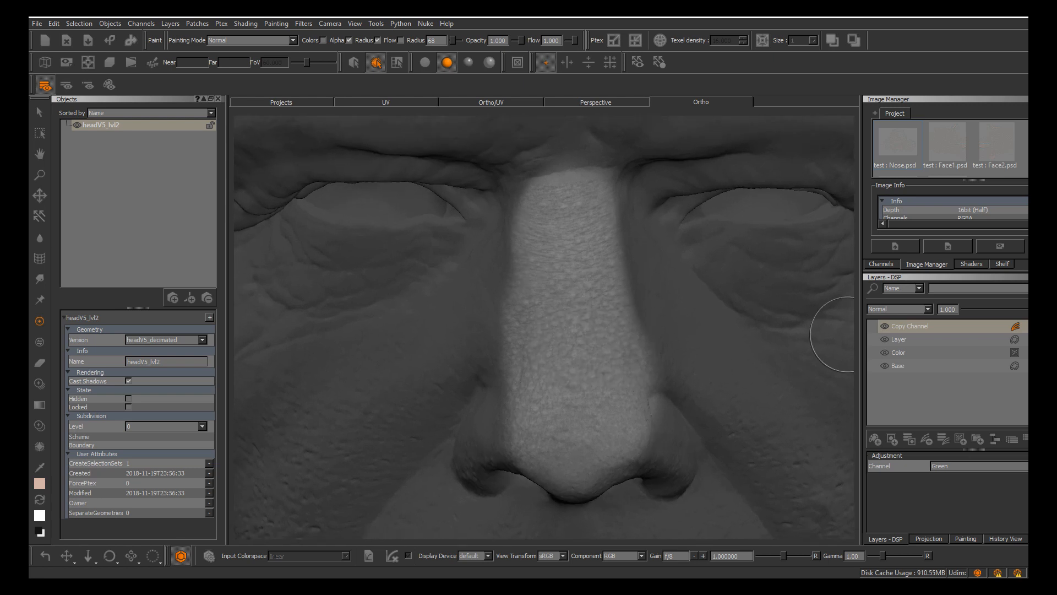
# Compare the nose with the Copy Channel adjustment shown and hidden, leaving the adjustment layer hidden
pyautogui.click(885, 326)
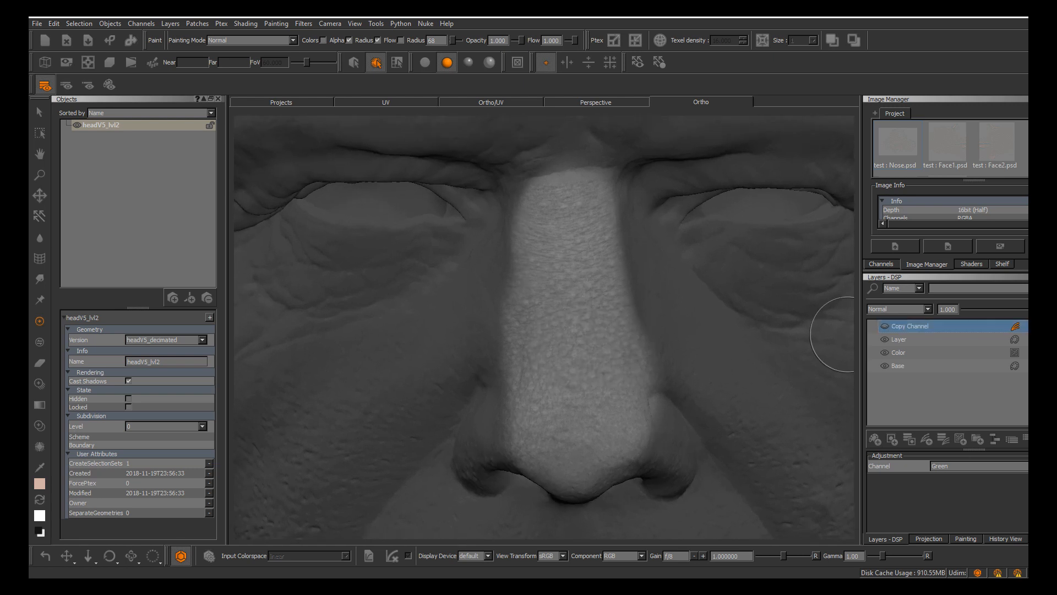
pyautogui.click(885, 326)
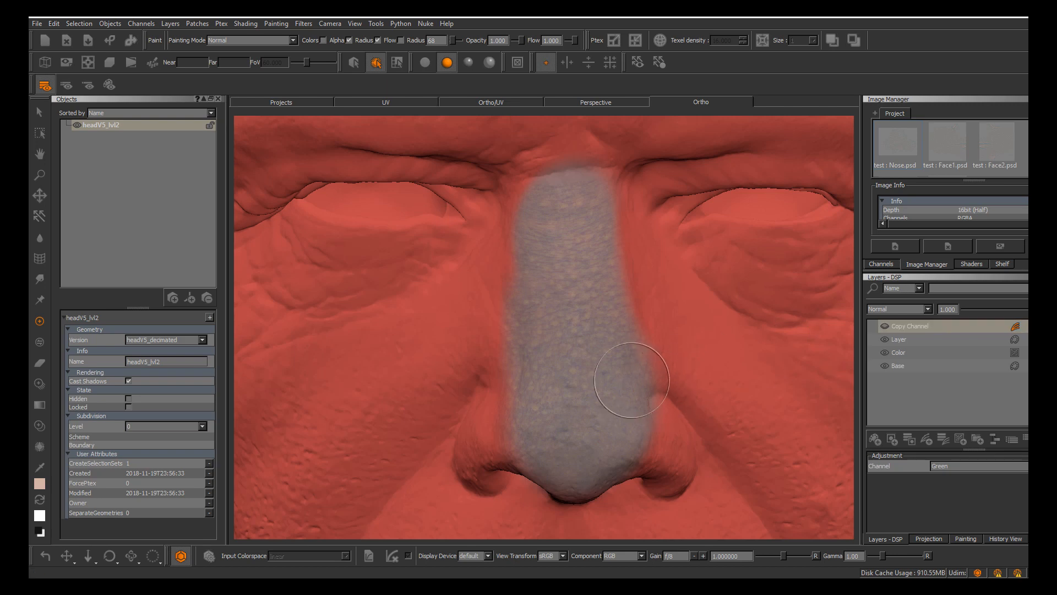
pyautogui.keyDown('alt'); pyautogui.moveTo(683, 355); pyautogui.dragTo(647, 353); pyautogui.keyUp('alt')
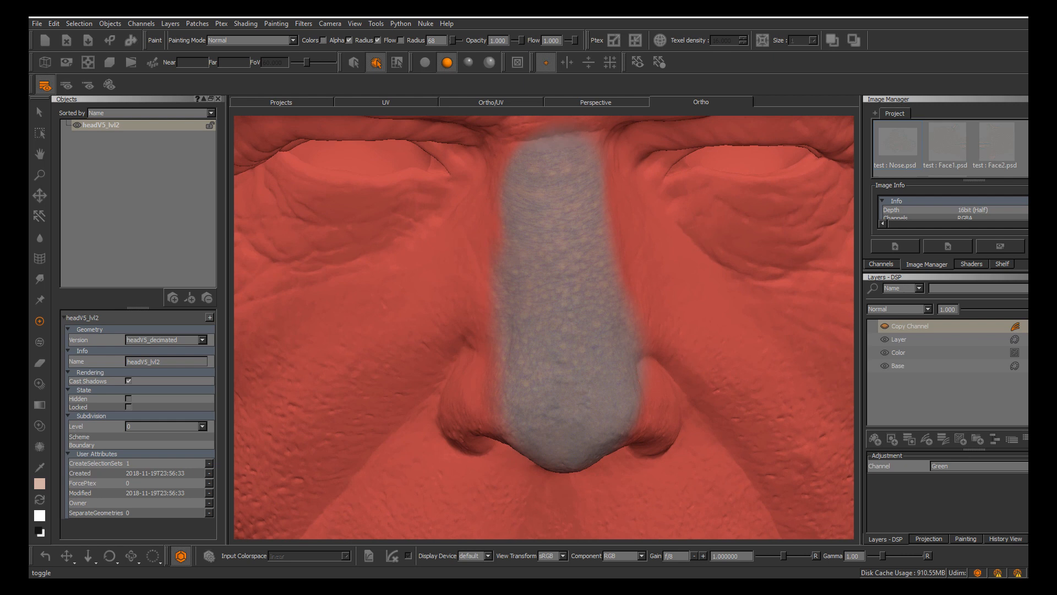
pyautogui.click(885, 326)
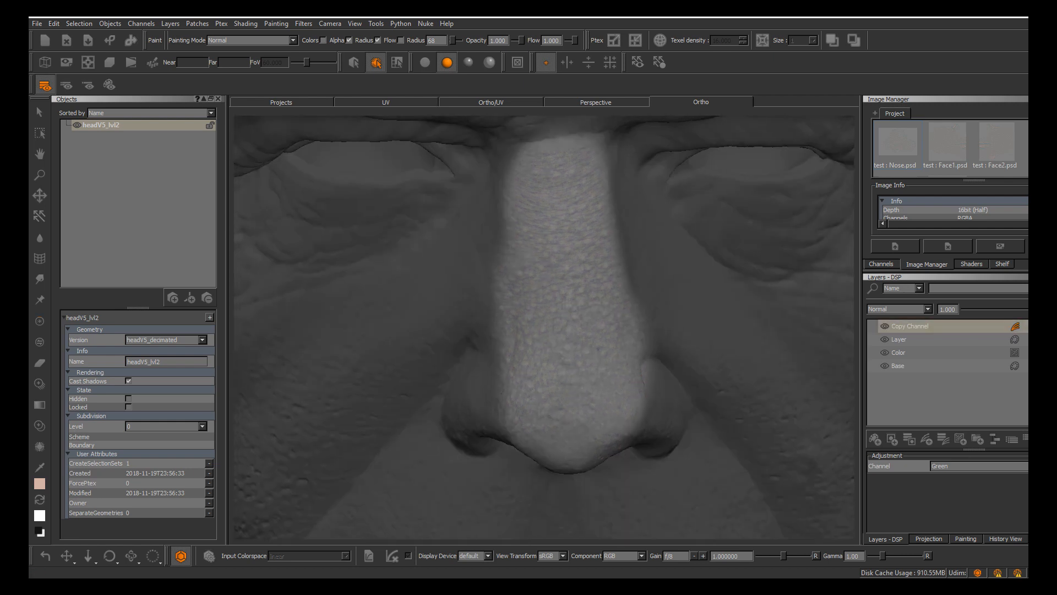
pyautogui.moveTo(650, 385)
pyautogui.keyDown('alt'); pyautogui.mouseDown()
pyautogui.moveTo(550, 398)
pyautogui.moveTo(611, 394)
pyautogui.mouseUp(); pyautogui.keyUp('alt')
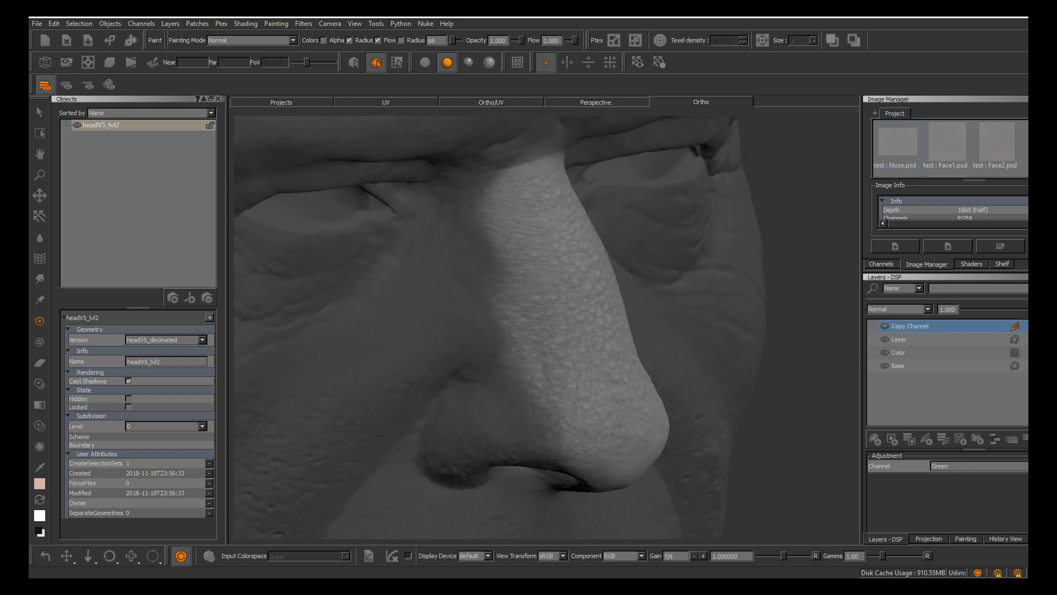
pyautogui.click(885, 326)
# Turn the head to a side view and rotate the Nose.psd Paint Through image to line up with the side of the nose
pyautogui.keyDown('alt'); pyautogui.moveTo(508, 366); pyautogui.dragTo(319, 366); pyautogui.keyUp('alt')
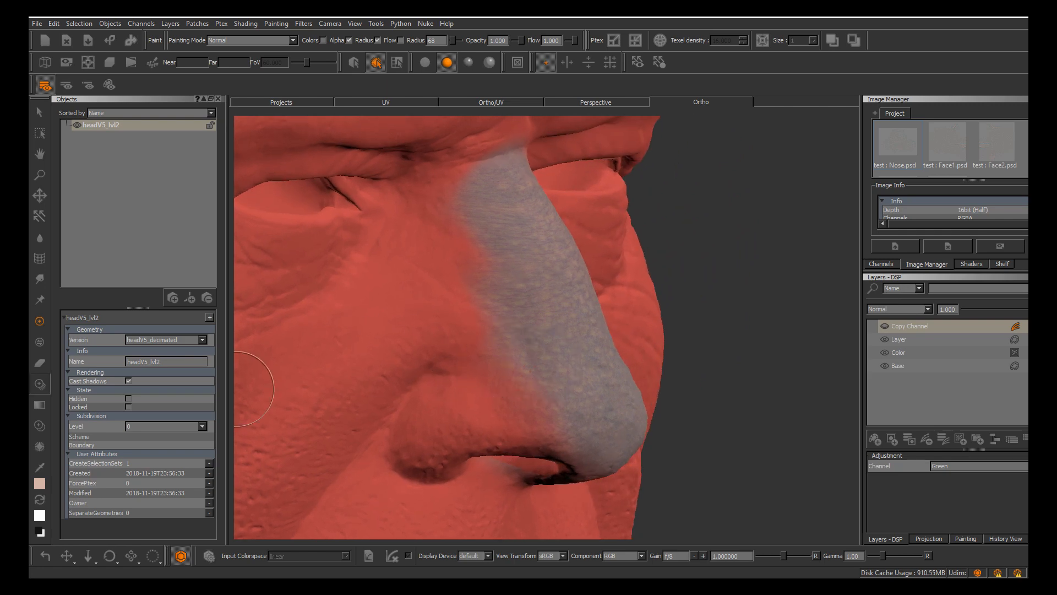
pyautogui.click(40, 384)
pyautogui.keyDown('alt'); pyautogui.moveTo(496, 380); pyautogui.dragTo(536, 354, button='middle'); pyautogui.keyUp('alt')
pyautogui.keyDown('alt'); pyautogui.moveTo(535, 354); pyautogui.dragTo(605, 351); pyautogui.keyUp('alt')
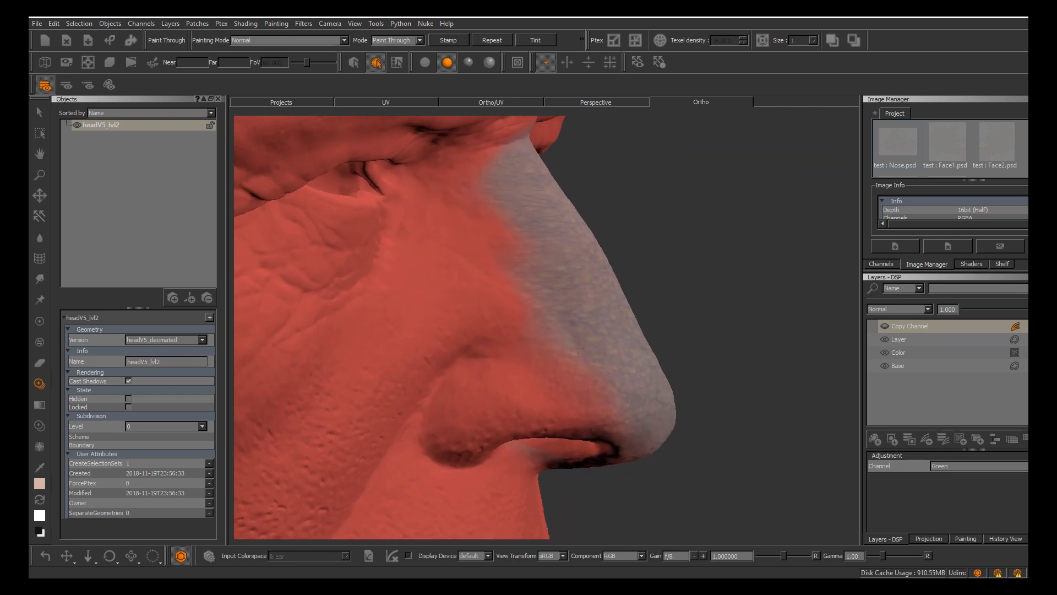
pyautogui.moveTo(528, 392)
pyautogui.keyDown('shift'); pyautogui.mouseDown()
pyautogui.moveTo(594, 388)
pyautogui.moveTo(652, 414)
pyautogui.moveTo(633, 363)
pyautogui.mouseUp(); pyautogui.keyUp('shift')
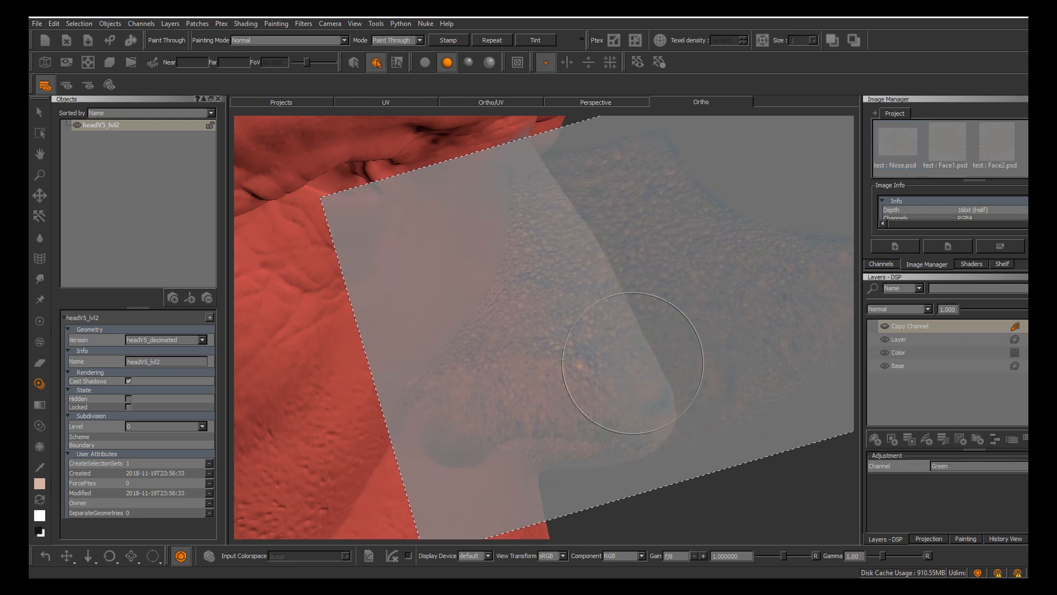
# Shrink the brush, select the paint layer below Copy Channel, and paint the Nose.psd displacement onto the nostril wing
pyautogui.press('r')
pyautogui.moveTo(531, 397)
pyautogui.mouseDown()
pyautogui.moveTo(473, 392)
pyautogui.moveTo(497, 390)
pyautogui.mouseUp()
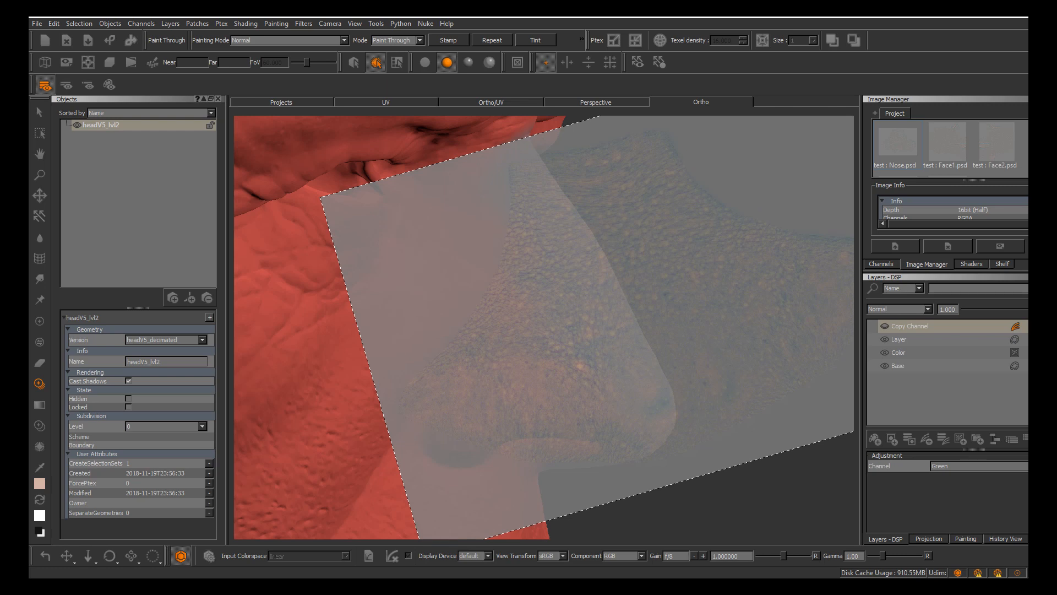
pyautogui.click(899, 339)
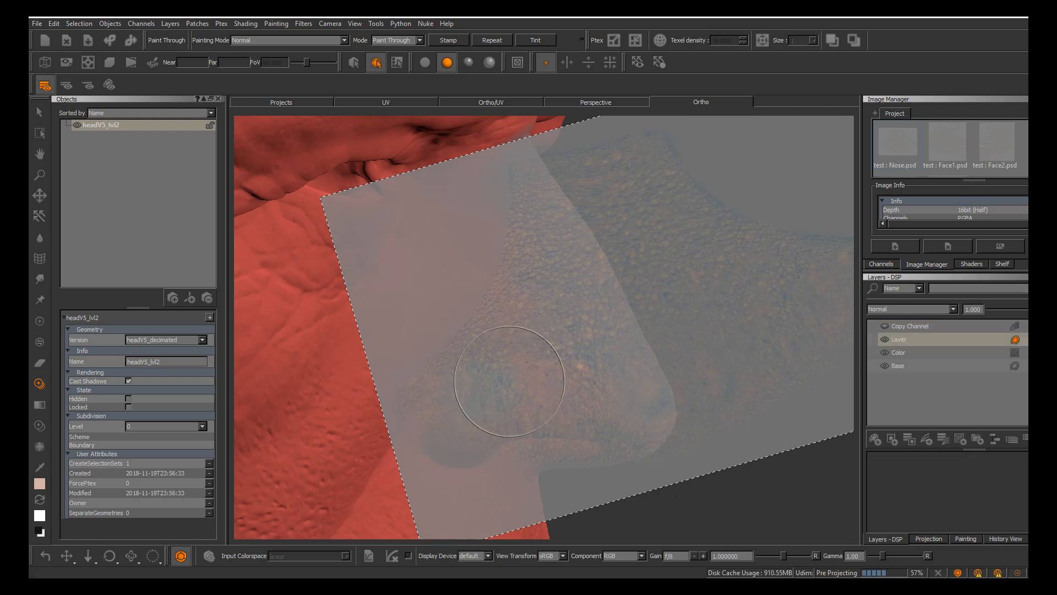
pyautogui.moveTo(509, 381)
pyautogui.mouseDown()
pyautogui.moveTo(488, 390)
pyautogui.moveTo(520, 380)
pyautogui.moveTo(532, 391)
pyautogui.mouseUp()
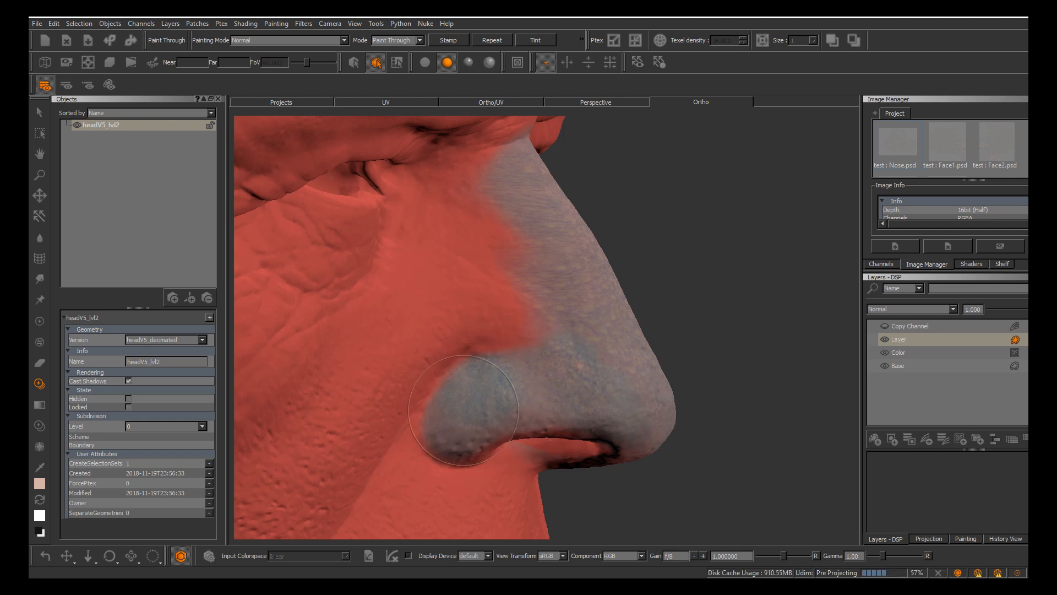
# Turn the head to the opposite side and rotate and move the Nose.psd Paint Through image to line up with the unpainted nostril wing
pyautogui.keyDown('alt'); pyautogui.moveTo(552, 356); pyautogui.dragTo(429, 357); pyautogui.keyUp('alt')
pyautogui.keyDown('alt'); pyautogui.moveTo(594, 366); pyautogui.dragTo(498, 309); pyautogui.keyUp('alt')
pyautogui.keyDown('alt'); pyautogui.moveTo(498, 309); pyautogui.dragTo(529, 330, button='right'); pyautogui.keyUp('alt')
pyautogui.keyDown('alt'); pyautogui.moveTo(308, 363); pyautogui.dragTo(369, 366); pyautogui.keyUp('alt')
pyautogui.keyDown('alt'); pyautogui.moveTo(369, 367); pyautogui.dragTo(308, 342, button='right'); pyautogui.keyUp('alt')
pyautogui.keyDown('alt'); pyautogui.moveTo(308, 341); pyautogui.dragTo(281, 341); pyautogui.keyUp('alt')
pyautogui.keyDown('alt'); pyautogui.moveTo(573, 352); pyautogui.dragTo(543, 357); pyautogui.keyUp('alt')
pyautogui.keyDown('alt'); pyautogui.moveTo(523, 341); pyautogui.dragTo(573, 355, button='right'); pyautogui.keyUp('alt')
pyautogui.keyDown('alt'); pyautogui.moveTo(573, 355); pyautogui.dragTo(529, 352); pyautogui.keyUp('alt')
pyautogui.moveTo(639, 352)
pyautogui.keyDown('alt'); pyautogui.mouseDown()
pyautogui.moveTo(595, 354)
pyautogui.moveTo(618, 354)
pyautogui.mouseUp(); pyautogui.keyUp('alt')
pyautogui.keyDown('alt'); pyautogui.moveTo(619, 354); pyautogui.dragTo(653, 392, button='right'); pyautogui.keyUp('alt')
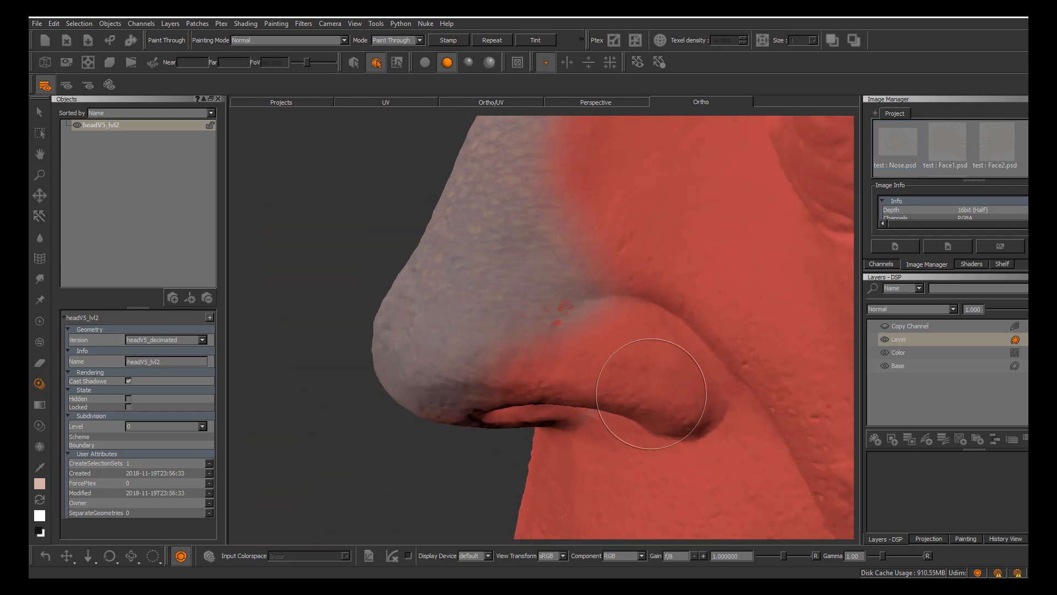
pyautogui.moveTo(654, 392)
pyautogui.keyDown('alt'); pyautogui.mouseDown()
pyautogui.moveTo(673, 378)
pyautogui.moveTo(549, 323)
pyautogui.moveTo(562, 354)
pyautogui.mouseUp(); pyautogui.keyUp('alt')
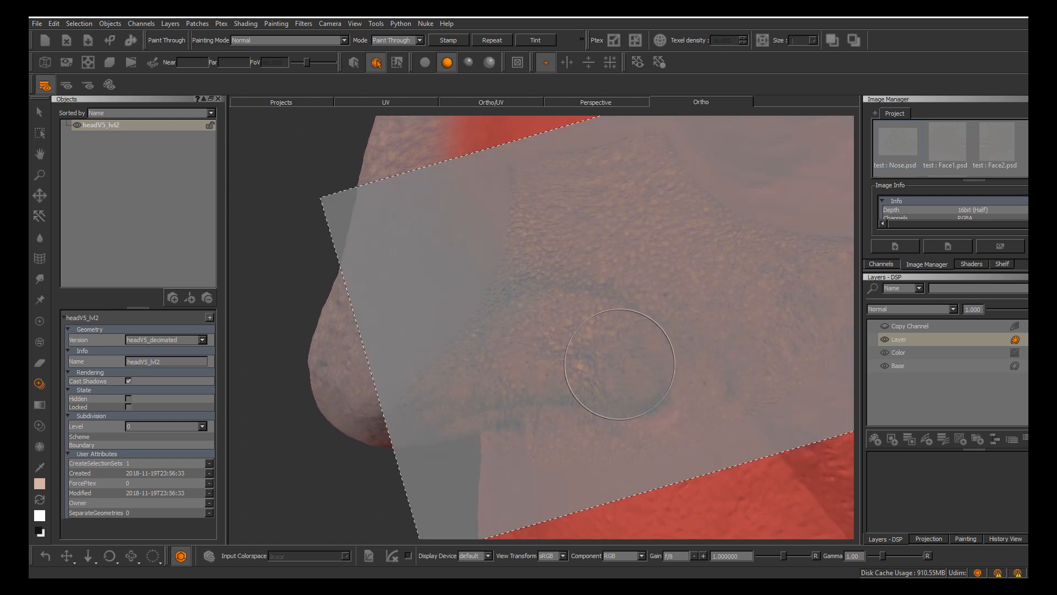
pyautogui.keyDown('shift'); pyautogui.moveTo(619, 364); pyautogui.dragTo(521, 351); pyautogui.keyUp('shift')
pyautogui.keyDown('shift'); pyautogui.moveTo(669, 332); pyautogui.dragTo(625, 359); pyautogui.keyUp('shift')
pyautogui.moveTo(632, 297)
pyautogui.keyDown('ctrl'); pyautogui.mouseDown()
pyautogui.moveTo(629, 352)
pyautogui.moveTo(640, 359)
pyautogui.mouseUp(); pyautogui.keyUp('ctrl')
pyautogui.keyDown('shift'); pyautogui.moveTo(494, 415); pyautogui.dragTo(533, 400); pyautogui.keyUp('shift')
# Paint the Nose.psd displacement over the opposite nostril wing down to the nostril rim
pyautogui.click(614, 344)
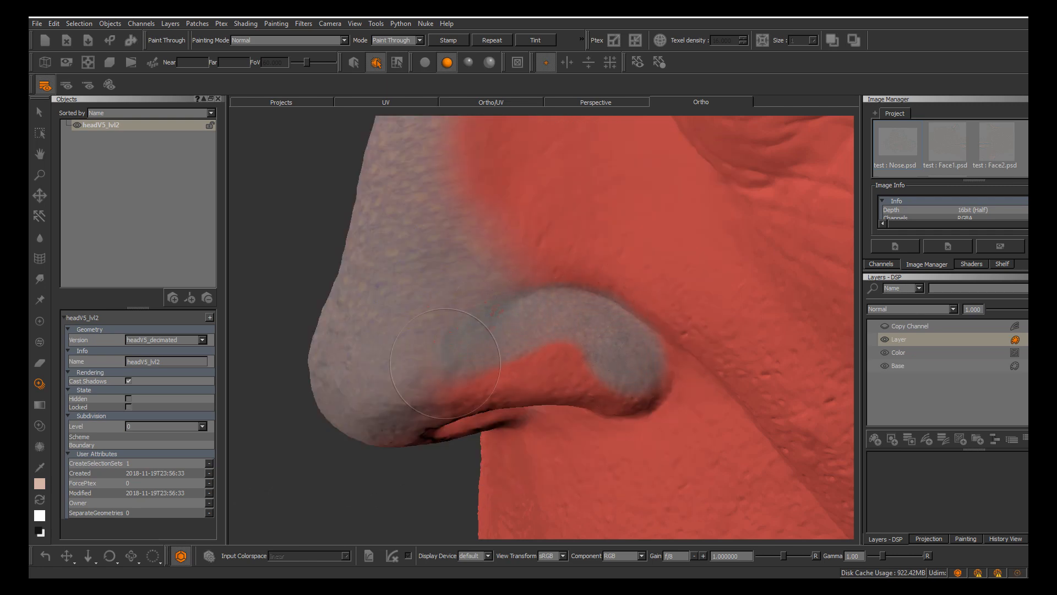
pyautogui.moveTo(445, 363); pyautogui.dragTo(556, 354)
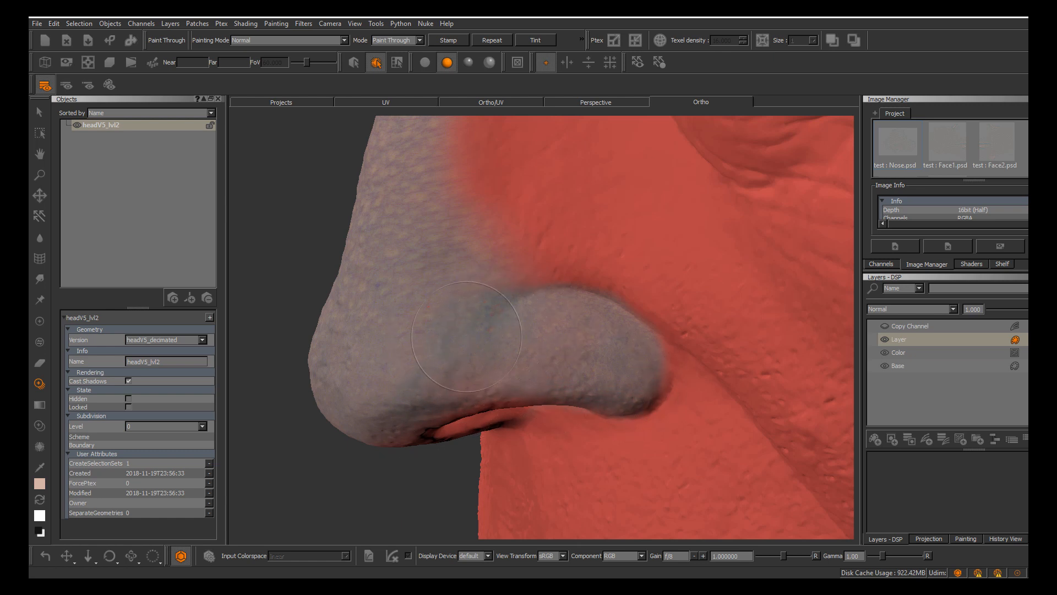
pyautogui.press('b')
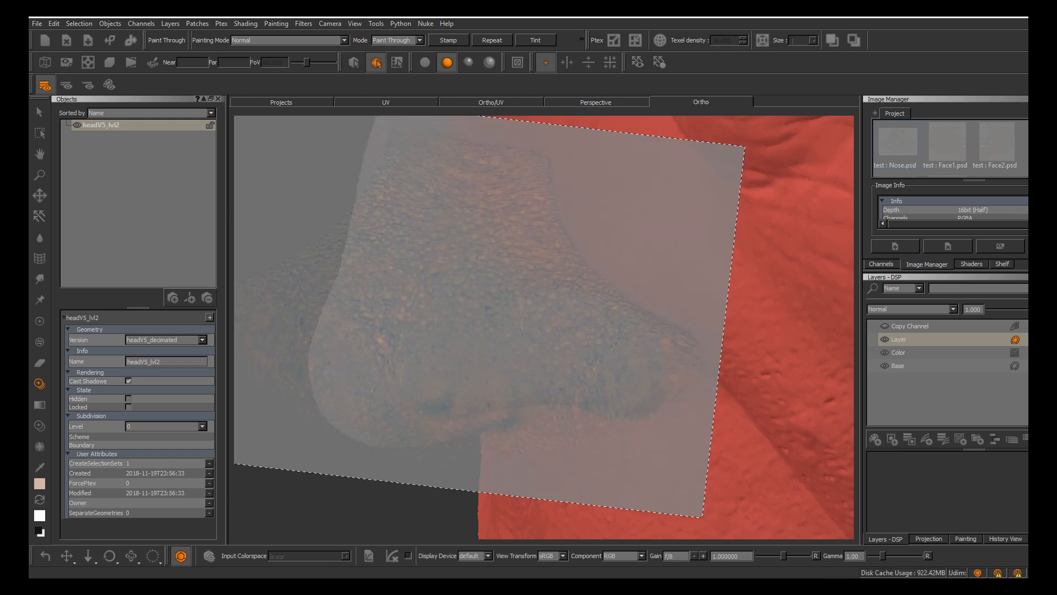
# Show the Copy Channel adjustment, reposition the Nose.psd image, and paint more displacement between the nose tip and the nostril wing
pyautogui.click(885, 326)
pyautogui.moveTo(674, 401); pyautogui.dragTo(569, 361)
pyautogui.keyDown('alt'); pyautogui.moveTo(568, 361); pyautogui.dragTo(602, 395, button='middle'); pyautogui.keyUp('alt')
pyautogui.moveTo(601, 395)
pyautogui.keyDown('alt'); pyautogui.mouseDown()
pyautogui.moveTo(735, 405)
pyautogui.moveTo(595, 401)
pyautogui.mouseUp(); pyautogui.keyUp('alt')
pyautogui.keyDown('alt'); pyautogui.moveTo(595, 400); pyautogui.dragTo(656, 380, button='right'); pyautogui.keyUp('alt')
pyautogui.keyDown('alt'); pyautogui.moveTo(655, 380); pyautogui.dragTo(563, 373, button='middle'); pyautogui.keyUp('alt')
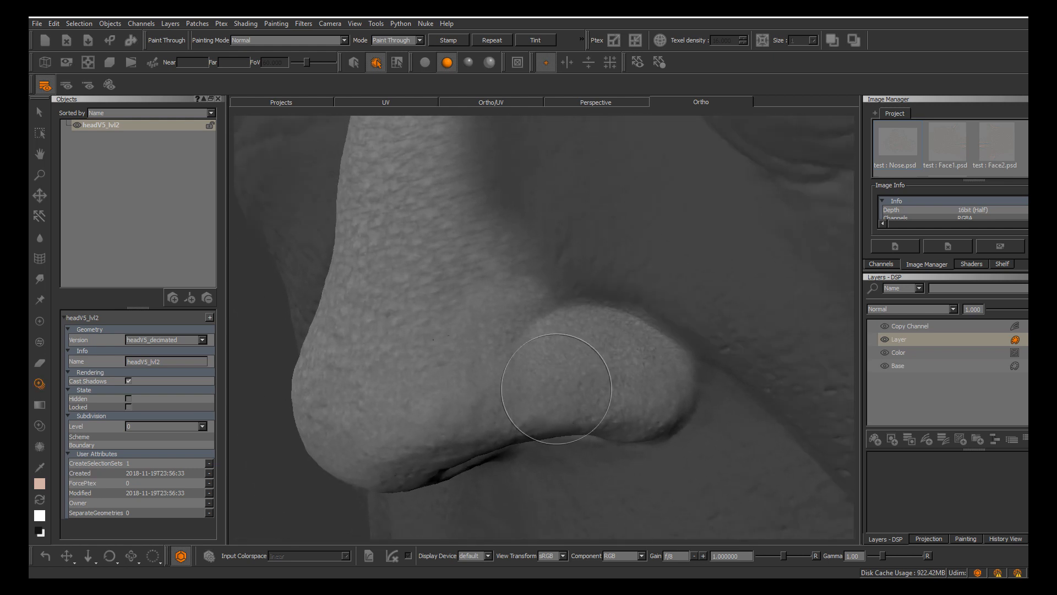
pyautogui.moveTo(559, 352)
pyautogui.keyDown('shift'); pyautogui.mouseDown()
pyautogui.moveTo(588, 365)
pyautogui.moveTo(539, 375)
pyautogui.mouseUp(); pyautogui.keyUp('shift')
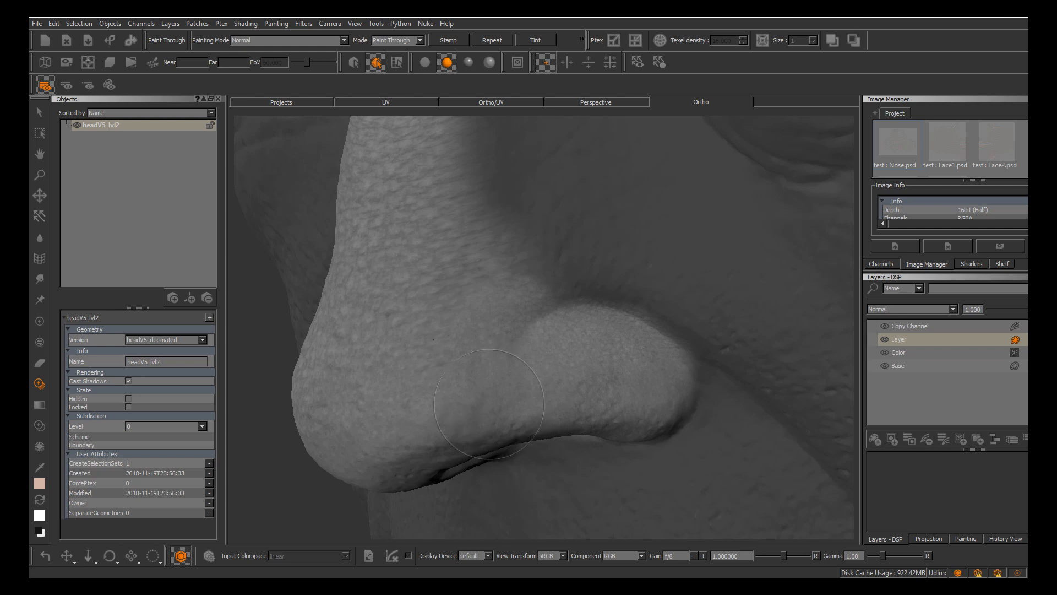
pyautogui.moveTo(619, 339)
pyautogui.mouseDown()
pyautogui.moveTo(618, 355)
pyautogui.moveTo(593, 345)
pyautogui.mouseUp()
# Turn back to the first side, shift the Nose.psd image over it, and paint displacement along the upper side of the nose
pyautogui.keyDown('alt'); pyautogui.moveTo(593, 345); pyautogui.dragTo(674, 413, button='middle'); pyautogui.keyUp('alt')
pyautogui.keyDown('alt'); pyautogui.moveTo(674, 413); pyautogui.dragTo(550, 380, button='right'); pyautogui.keyUp('alt')
pyautogui.keyDown('alt'); pyautogui.moveTo(463, 371); pyautogui.dragTo(538, 371); pyautogui.keyUp('alt')
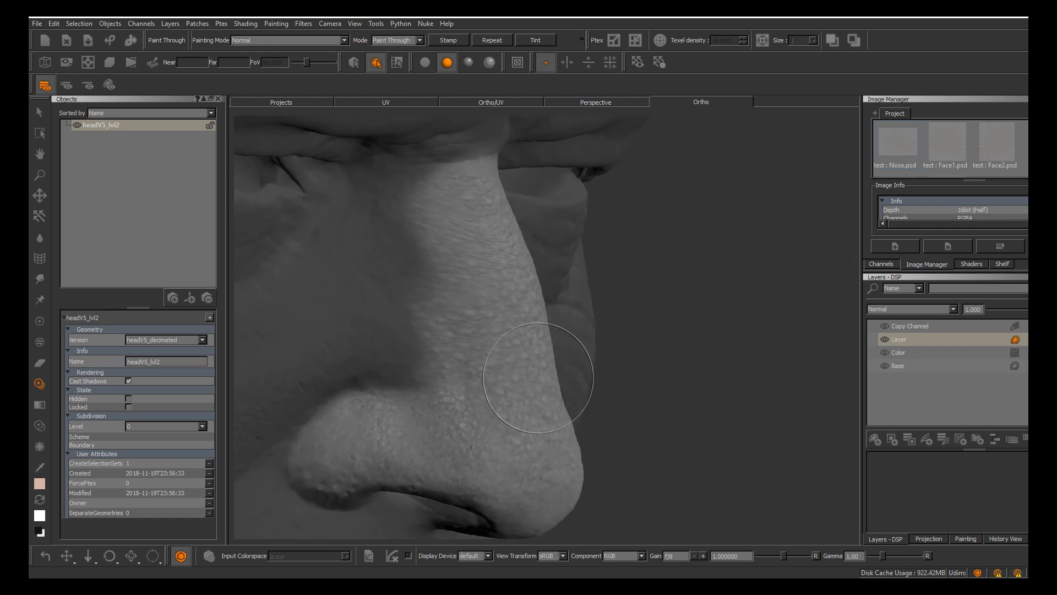
pyautogui.keyDown('alt'); pyautogui.moveTo(537, 370); pyautogui.dragTo(664, 380, button='middle'); pyautogui.keyUp('alt')
pyautogui.keyDown('alt'); pyautogui.moveTo(548, 242); pyautogui.dragTo(578, 251); pyautogui.keyUp('alt')
pyautogui.moveTo(579, 251)
pyautogui.keyDown('alt'); pyautogui.mouseDown(button='right')
pyautogui.moveTo(571, 399)
pyautogui.moveTo(589, 410)
pyautogui.mouseUp(button='right'); pyautogui.keyUp('alt')
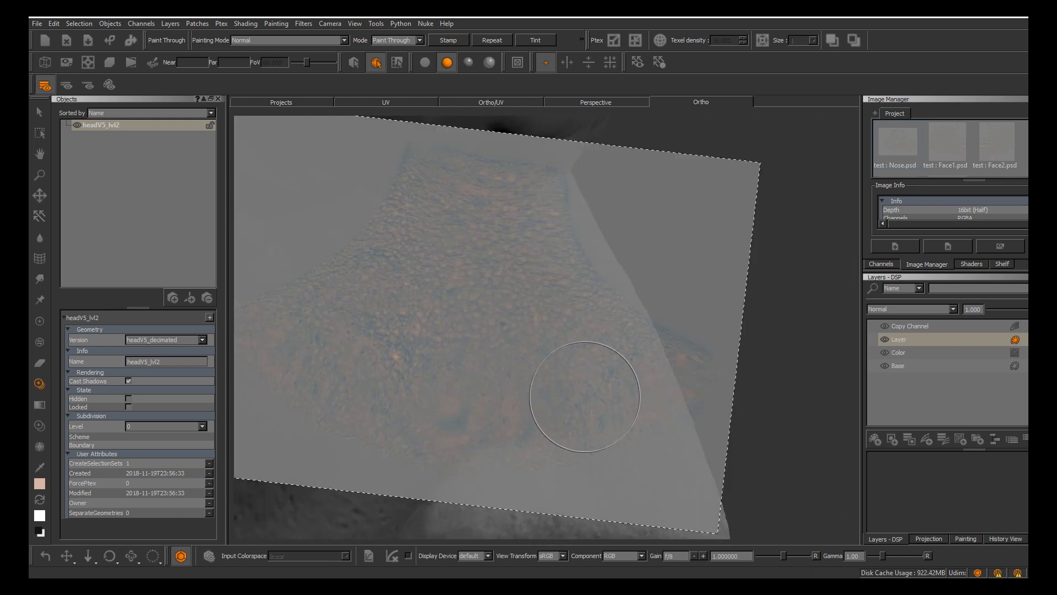
pyautogui.moveTo(582, 394)
pyautogui.keyDown('shift'); pyautogui.mouseDown()
pyautogui.moveTo(671, 427)
pyautogui.moveTo(676, 401)
pyautogui.moveTo(668, 409)
pyautogui.moveTo(602, 379)
pyautogui.moveTo(633, 388)
pyautogui.moveTo(633, 406)
pyautogui.mouseUp(); pyautogui.keyUp('shift')
pyautogui.moveTo(538, 326)
pyautogui.mouseDown()
pyautogui.moveTo(533, 334)
pyautogui.moveTo(544, 326)
pyautogui.moveTo(534, 263)
pyautogui.mouseUp()
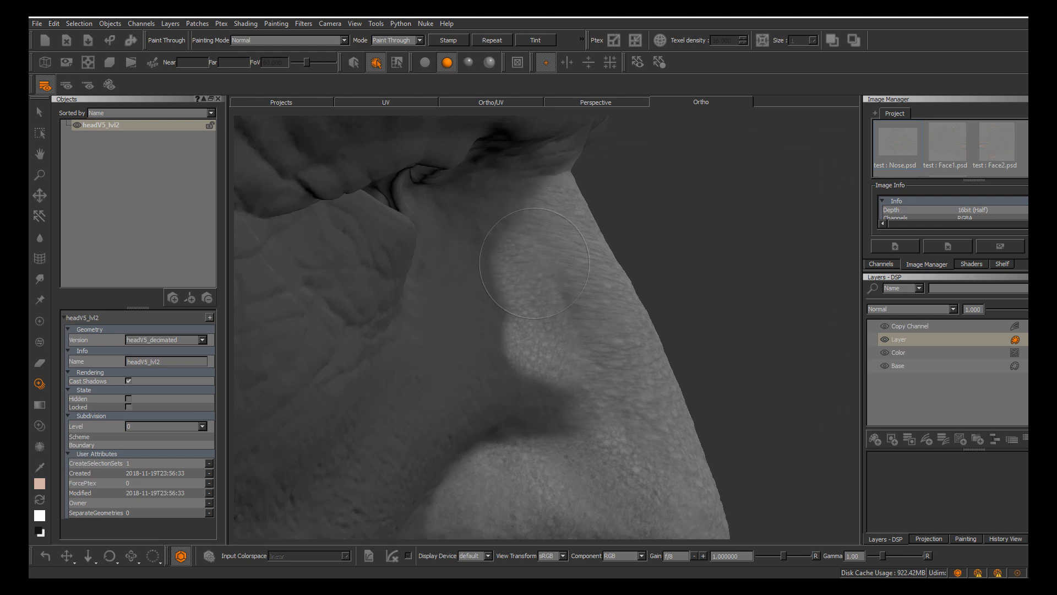
pyautogui.moveTo(574, 357)
pyautogui.mouseDown()
pyautogui.moveTo(543, 405)
pyautogui.moveTo(507, 418)
pyautogui.moveTo(485, 407)
pyautogui.moveTo(531, 299)
pyautogui.moveTo(515, 230)
pyautogui.moveTo(499, 215)
pyautogui.moveTo(499, 269)
pyautogui.moveTo(488, 269)
pyautogui.mouseUp()
# Enlarge the brush and extend the Nose.psd displacement down the side of the nose and onto the cheek beside the nostril wing
pyautogui.press('r')
pyautogui.moveTo(489, 270)
pyautogui.mouseDown()
pyautogui.moveTo(516, 270)
pyautogui.moveTo(515, 327)
pyautogui.mouseUp()
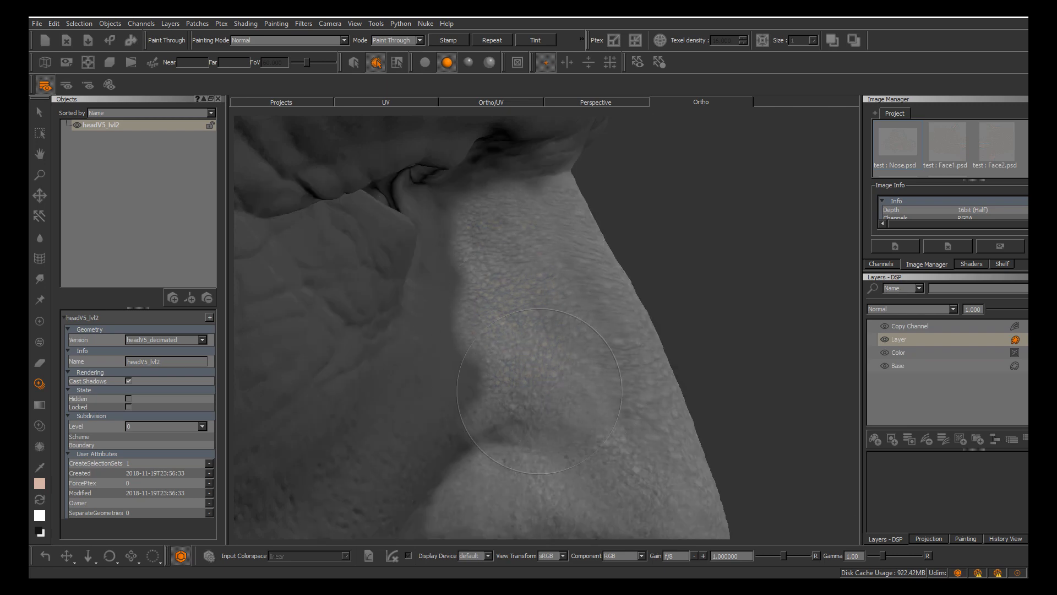
pyautogui.moveTo(571, 405)
pyautogui.mouseDown()
pyautogui.moveTo(468, 429)
pyautogui.moveTo(478, 373)
pyautogui.mouseUp()
pyautogui.moveTo(472, 324); pyautogui.dragTo(438, 417)
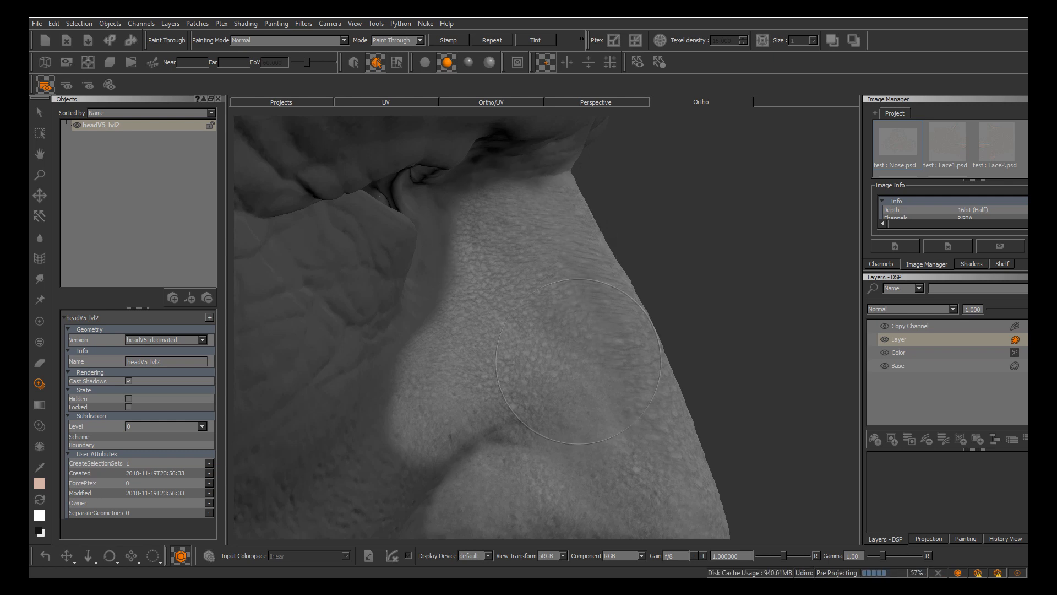
# Turn the head to the opposite side and rotate and move the Nose.psd image to match the side of the nose
pyautogui.keyDown('alt'); pyautogui.moveTo(578, 361); pyautogui.dragTo(622, 368); pyautogui.keyUp('alt')
pyautogui.keyDown('alt'); pyautogui.moveTo(622, 368); pyautogui.dragTo(495, 376, button='right'); pyautogui.keyUp('alt')
pyautogui.moveTo(495, 376)
pyautogui.keyDown('alt'); pyautogui.mouseDown()
pyautogui.moveTo(512, 376)
pyautogui.moveTo(479, 380)
pyautogui.mouseUp(); pyautogui.keyUp('alt')
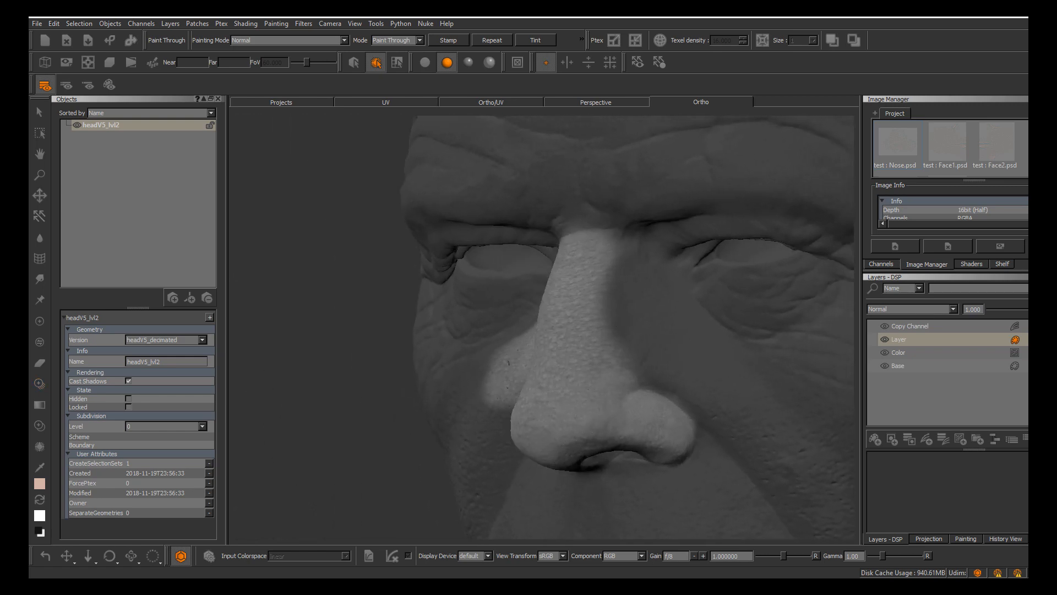
pyautogui.keyDown('alt'); pyautogui.moveTo(479, 380); pyautogui.dragTo(539, 388, button='right'); pyautogui.keyUp('alt')
pyautogui.keyDown('alt'); pyautogui.moveTo(540, 389); pyautogui.dragTo(479, 399); pyautogui.keyUp('alt')
pyautogui.keyDown('alt'); pyautogui.moveTo(479, 399); pyautogui.dragTo(451, 354, button='right'); pyautogui.keyUp('alt')
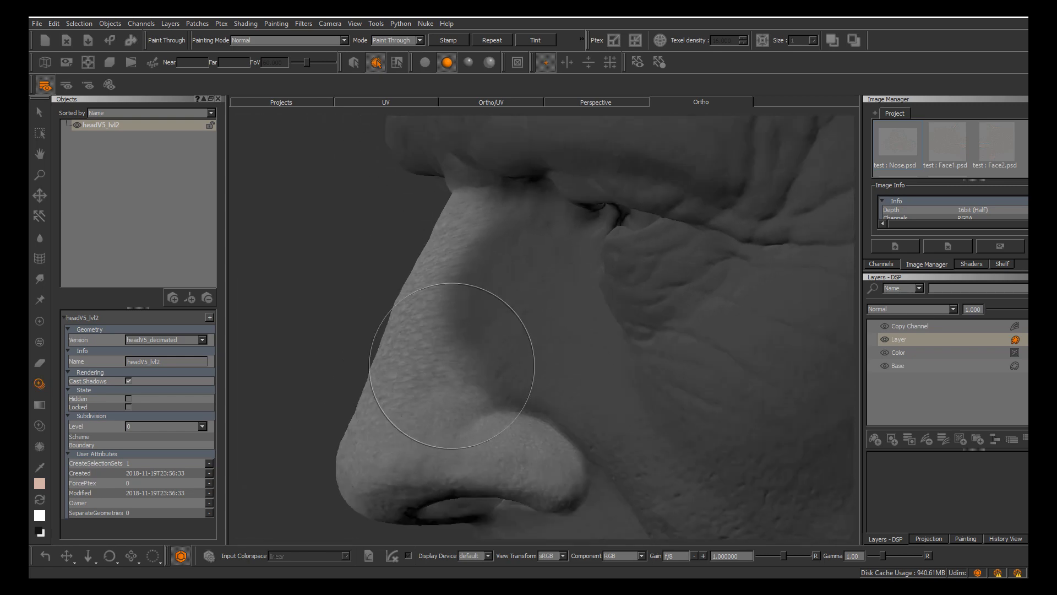
pyautogui.moveTo(460, 356)
pyautogui.keyDown('alt'); pyautogui.mouseDown()
pyautogui.moveTo(504, 359)
pyautogui.moveTo(358, 393)
pyautogui.mouseUp(); pyautogui.keyUp('alt')
pyautogui.press("'")
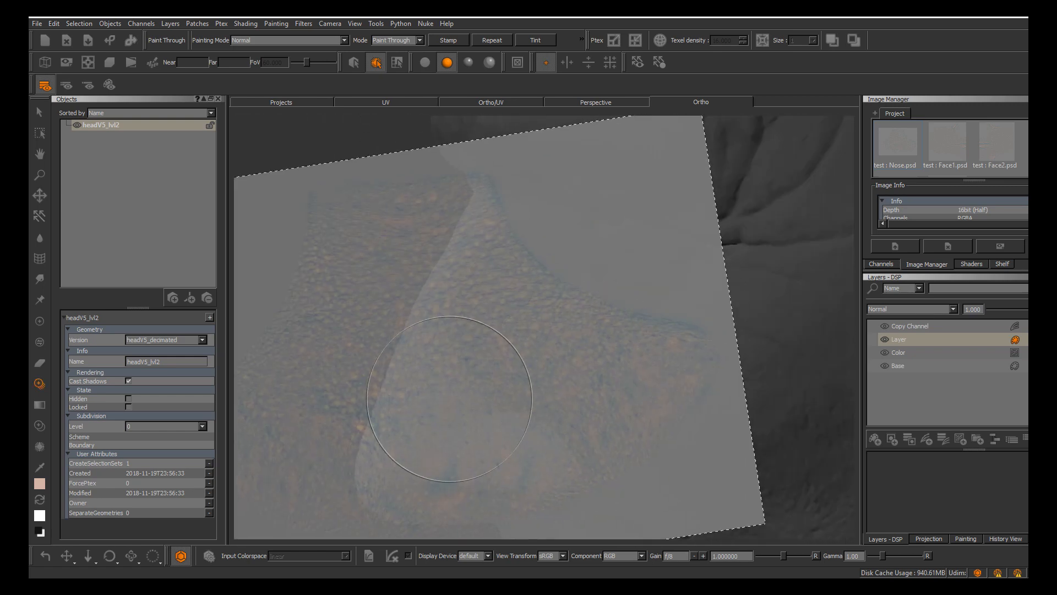
pyautogui.moveTo(561, 285)
pyautogui.keyDown('ctrl'); pyautogui.mouseDown()
pyautogui.moveTo(573, 317)
pyautogui.moveTo(562, 374)
pyautogui.mouseUp(); pyautogui.keyUp('ctrl')
pyautogui.keyDown('shift'); pyautogui.moveTo(505, 417); pyautogui.dragTo(591, 411); pyautogui.keyUp('shift')
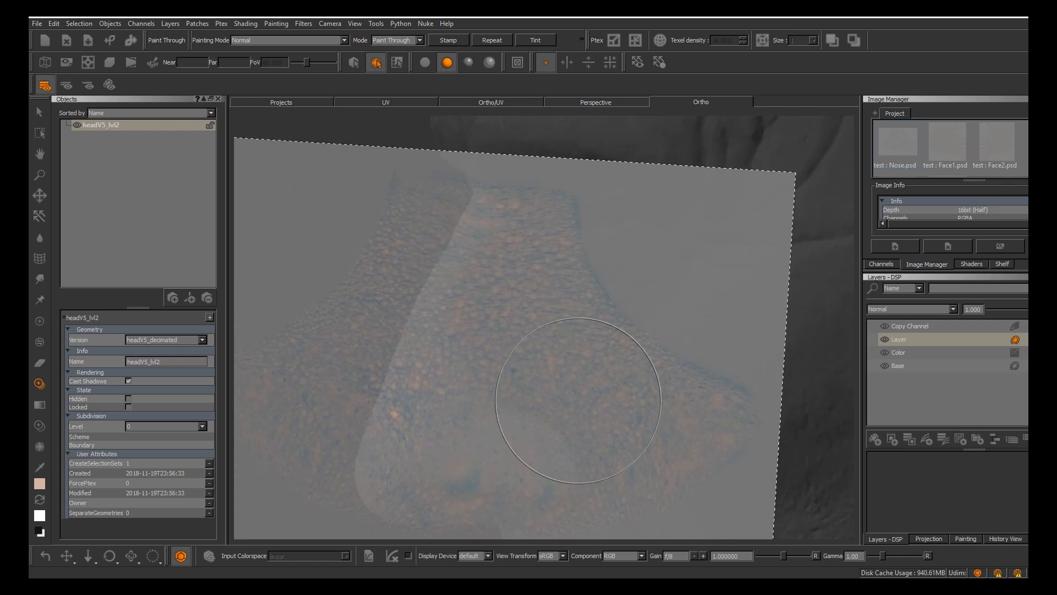
# Paint the Nose.psd displacement from the side of the bridge down around the nostril wing and onto the cheek
pyautogui.moveTo(533, 337)
pyautogui.mouseDown()
pyautogui.moveTo(539, 345)
pyautogui.moveTo(515, 355)
pyautogui.moveTo(515, 345)
pyautogui.mouseUp()
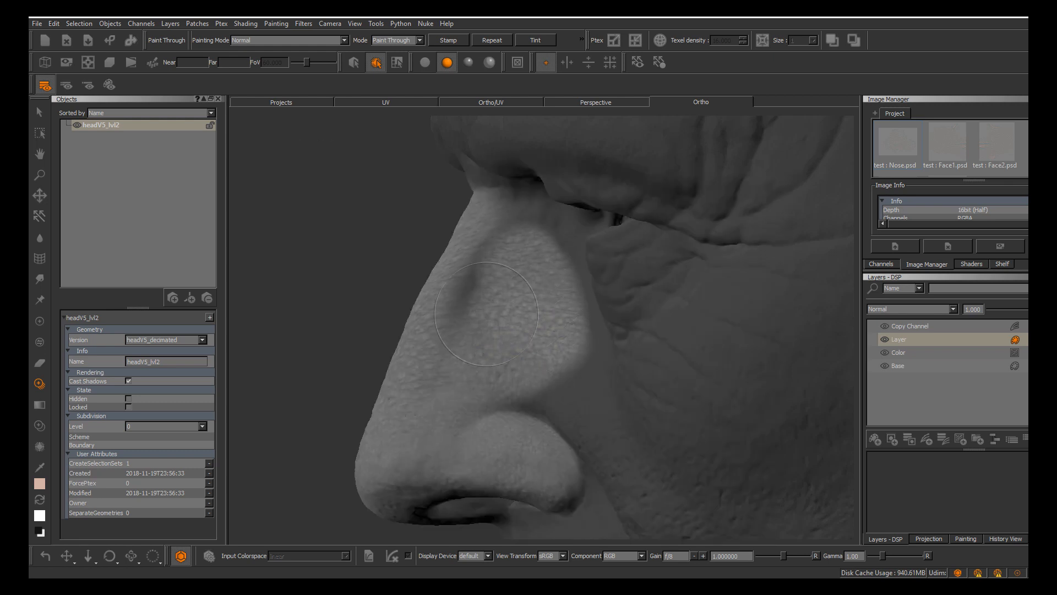
pyautogui.moveTo(465, 297); pyautogui.dragTo(506, 220)
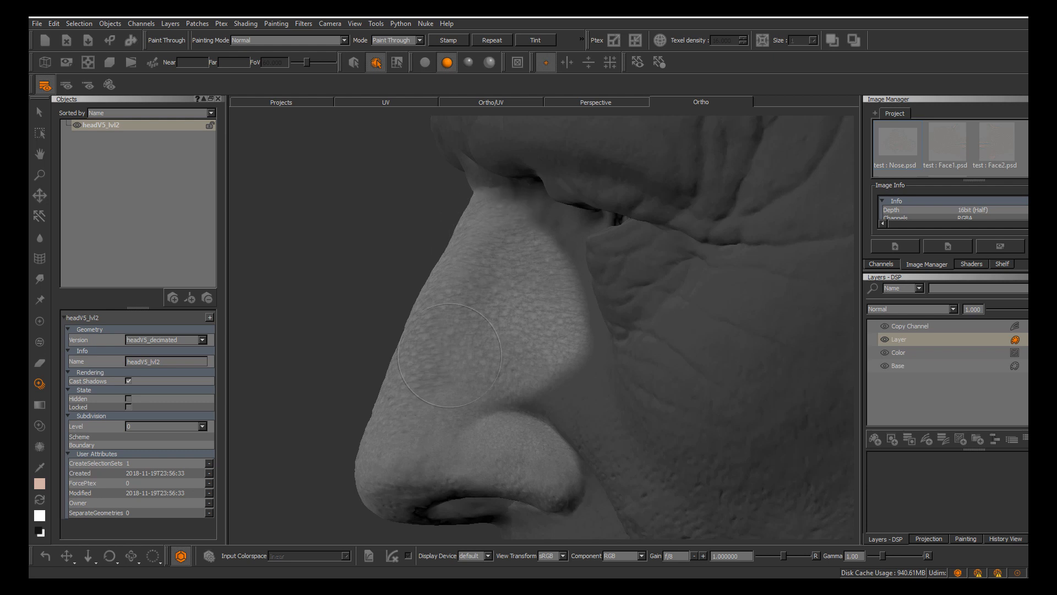
pyautogui.moveTo(437, 389); pyautogui.dragTo(445, 386)
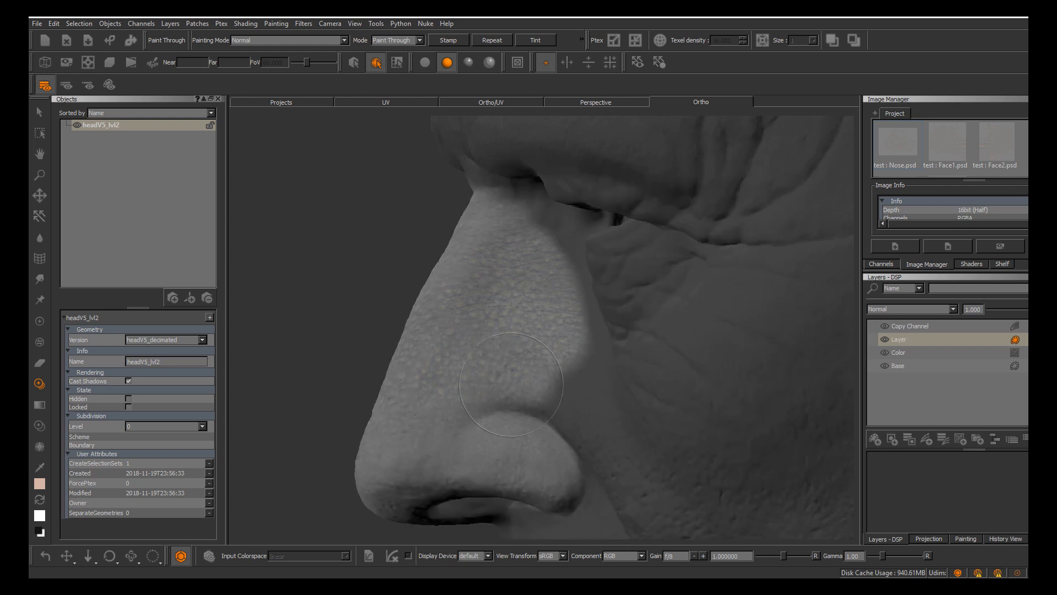
pyautogui.moveTo(579, 402)
pyautogui.mouseDown()
pyautogui.moveTo(581, 389)
pyautogui.moveTo(557, 391)
pyautogui.mouseUp()
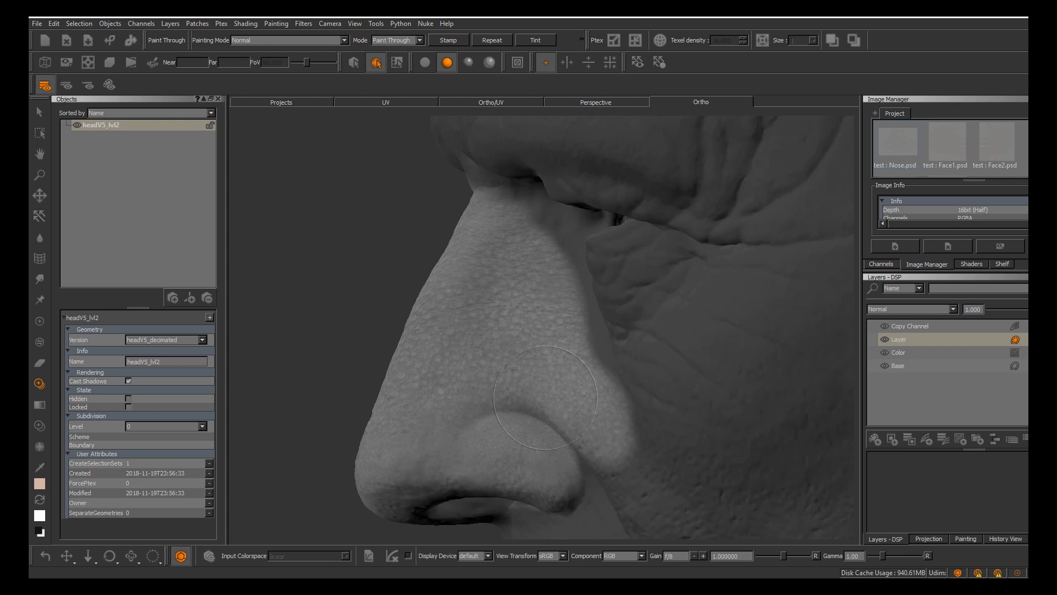
pyautogui.moveTo(613, 451); pyautogui.dragTo(623, 450)
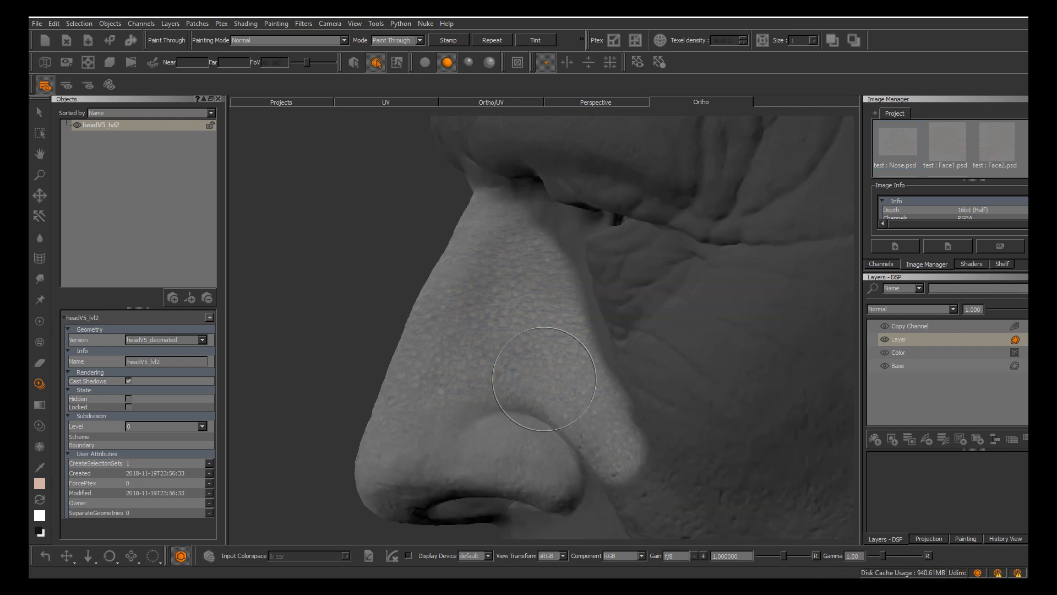
# Turn the head to a front view of the whole nose and hide the Copy Channel adjustment
pyautogui.keyDown('alt'); pyautogui.moveTo(515, 310); pyautogui.dragTo(557, 311, button='middle'); pyautogui.keyUp('alt')
pyautogui.keyDown('alt'); pyautogui.moveTo(557, 311); pyautogui.dragTo(668, 368); pyautogui.keyUp('alt')
pyautogui.keyDown('alt'); pyautogui.moveTo(668, 368); pyautogui.dragTo(692, 391, button='middle'); pyautogui.keyUp('alt')
pyautogui.moveTo(692, 391)
pyautogui.keyDown('alt'); pyautogui.mouseDown()
pyautogui.moveTo(698, 398)
pyautogui.moveTo(687, 389)
pyautogui.mouseUp(); pyautogui.keyUp('alt')
pyautogui.keyDown('alt'); pyautogui.moveTo(688, 390); pyautogui.dragTo(686, 416, button='middle'); pyautogui.keyUp('alt')
pyautogui.keyDown('alt'); pyautogui.moveTo(687, 416); pyautogui.dragTo(689, 417); pyautogui.keyUp('alt')
pyautogui.keyDown('alt'); pyautogui.moveTo(561, 400); pyautogui.dragTo(587, 353, button='middle'); pyautogui.keyUp('alt')
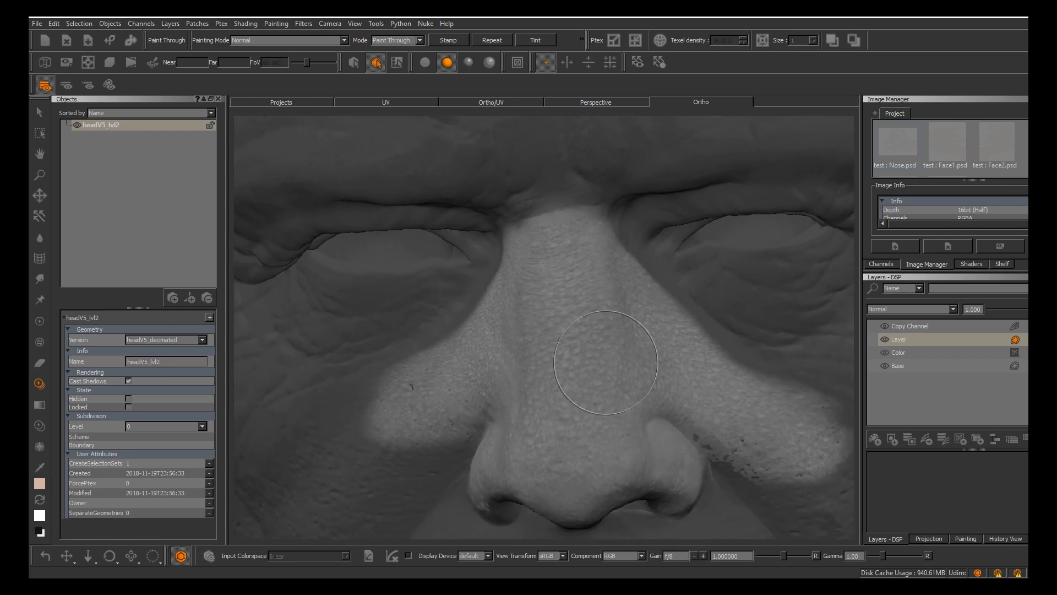
pyautogui.click(885, 326)
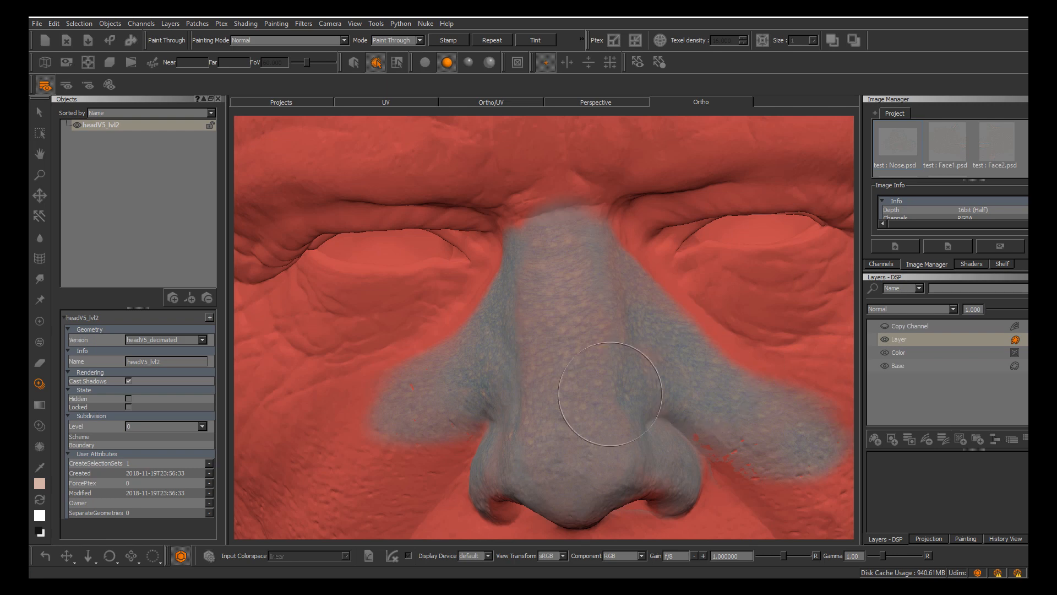
# Rotate and move the Nose.psd image over the front of the nose and paint its displacement along the bridge
pyautogui.scroll(3, 544, 327)
pyautogui.moveTo(544, 327)
pyautogui.keyDown('alt'); pyautogui.mouseDown()
pyautogui.moveTo(583, 330)
pyautogui.moveTo(474, 333)
pyautogui.moveTo(487, 325)
pyautogui.mouseUp(); pyautogui.keyUp('alt')
pyautogui.keyDown('alt'); pyautogui.moveTo(515, 363); pyautogui.dragTo(544, 376); pyautogui.keyUp('alt')
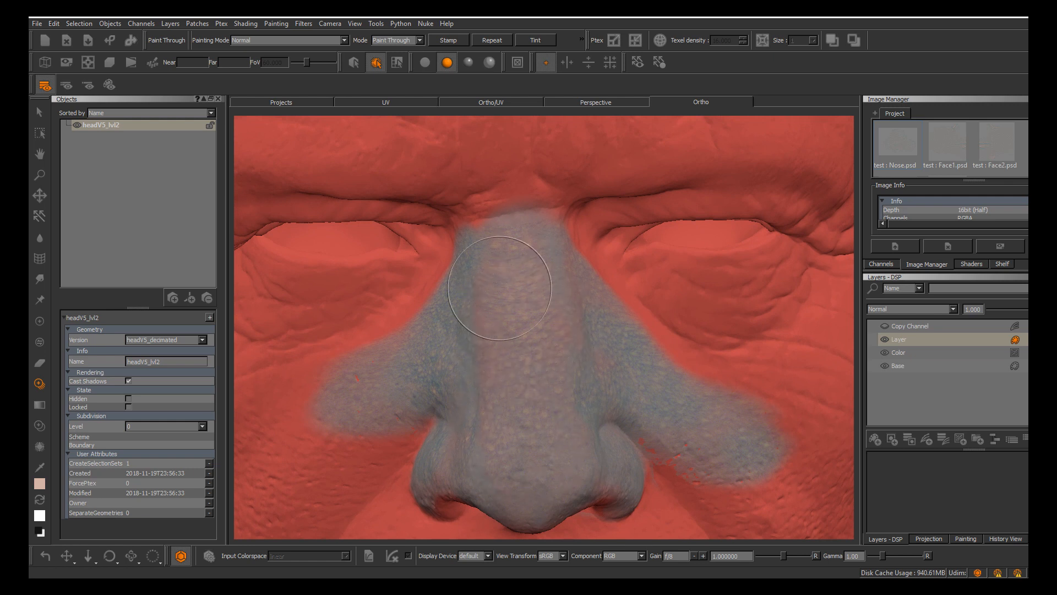
pyautogui.press("'")
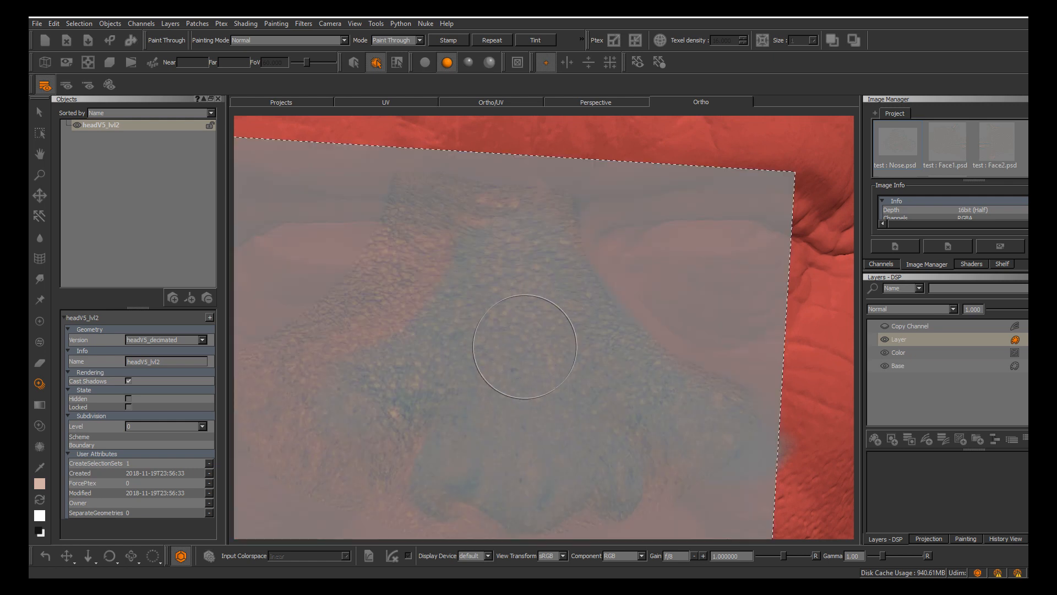
pyautogui.moveTo(531, 350)
pyautogui.keyDown('shift'); pyautogui.mouseDown()
pyautogui.moveTo(564, 376)
pyautogui.moveTo(618, 369)
pyautogui.moveTo(587, 408)
pyautogui.moveTo(593, 397)
pyautogui.mouseUp(); pyautogui.keyUp('shift')
pyautogui.press("'")
pyautogui.press("'")
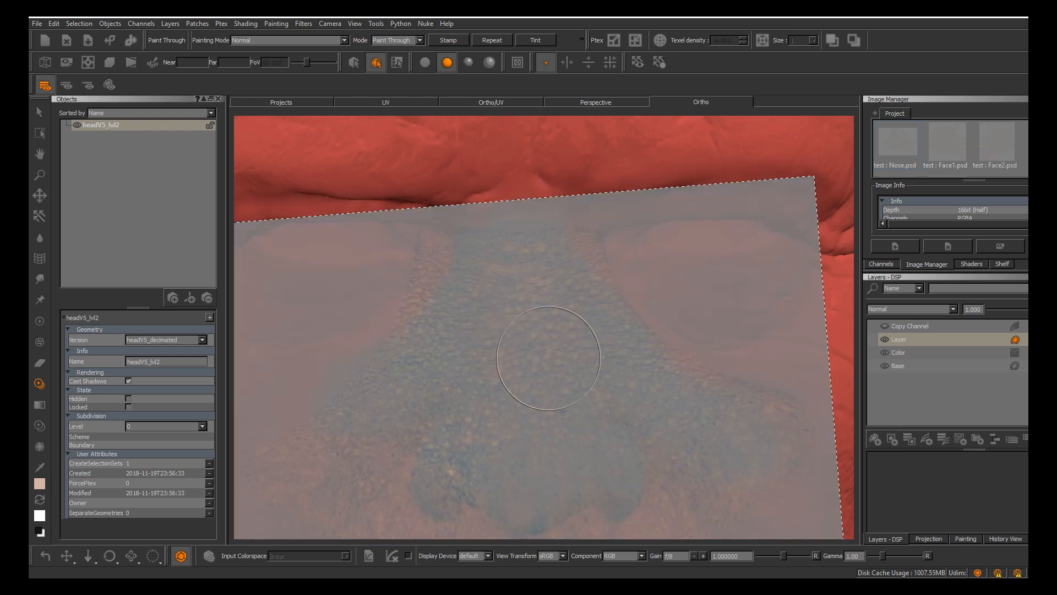
pyautogui.press("'")
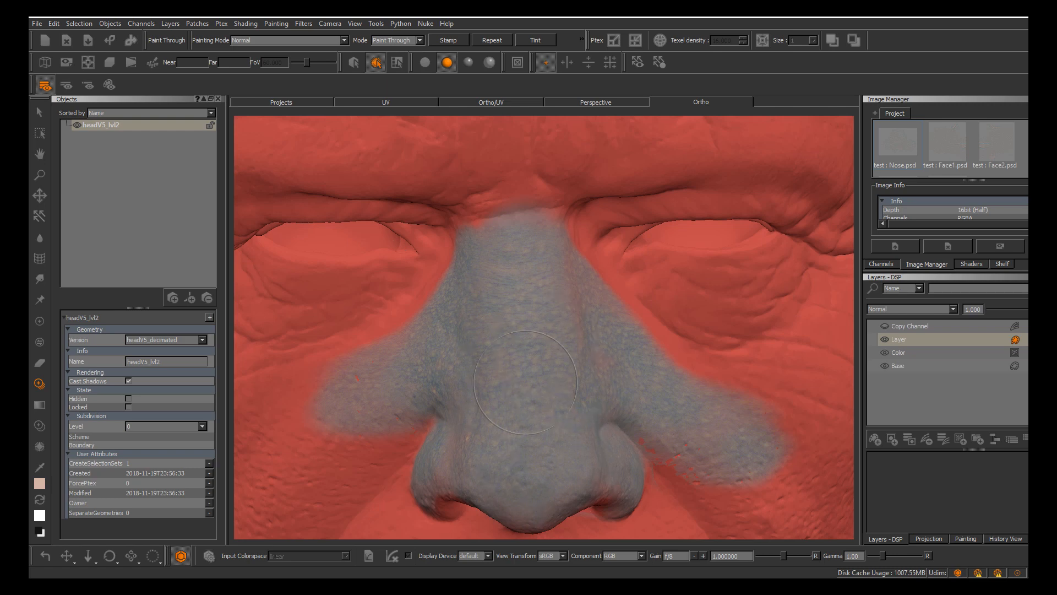
pyautogui.moveTo(526, 382)
pyautogui.mouseDown()
pyautogui.moveTo(529, 392)
pyautogui.moveTo(526, 368)
pyautogui.mouseUp()
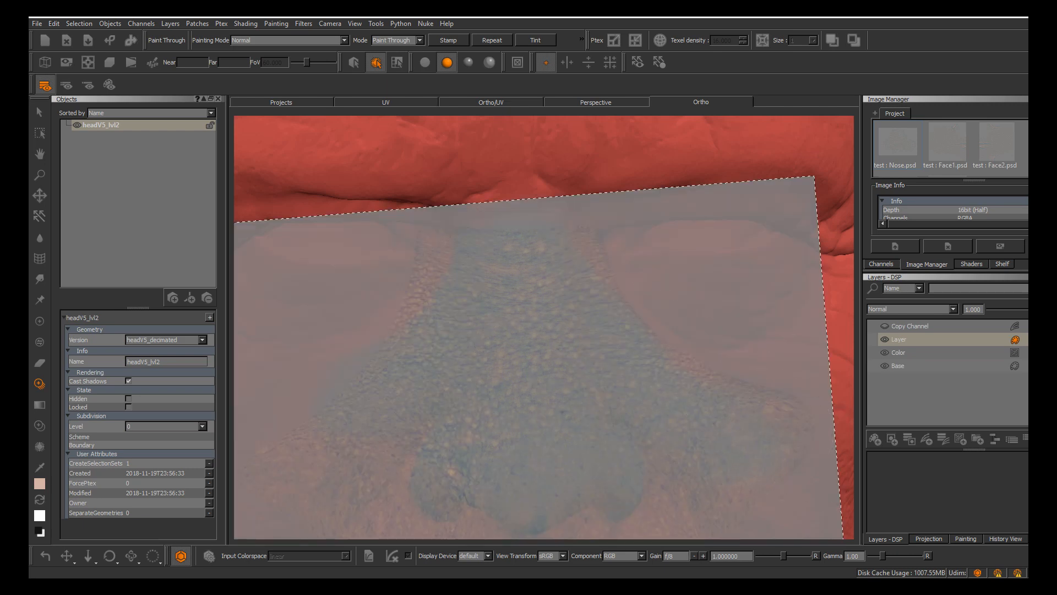
# Switch to the Paint tool and enable the mask preview in the projection settings
pyautogui.press('p')
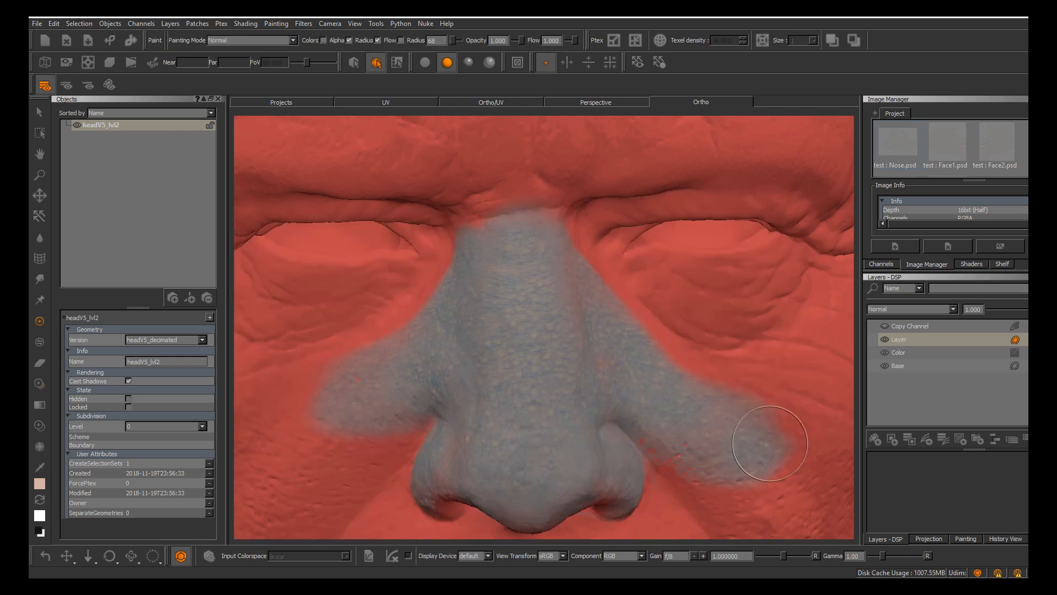
pyautogui.click(929, 538)
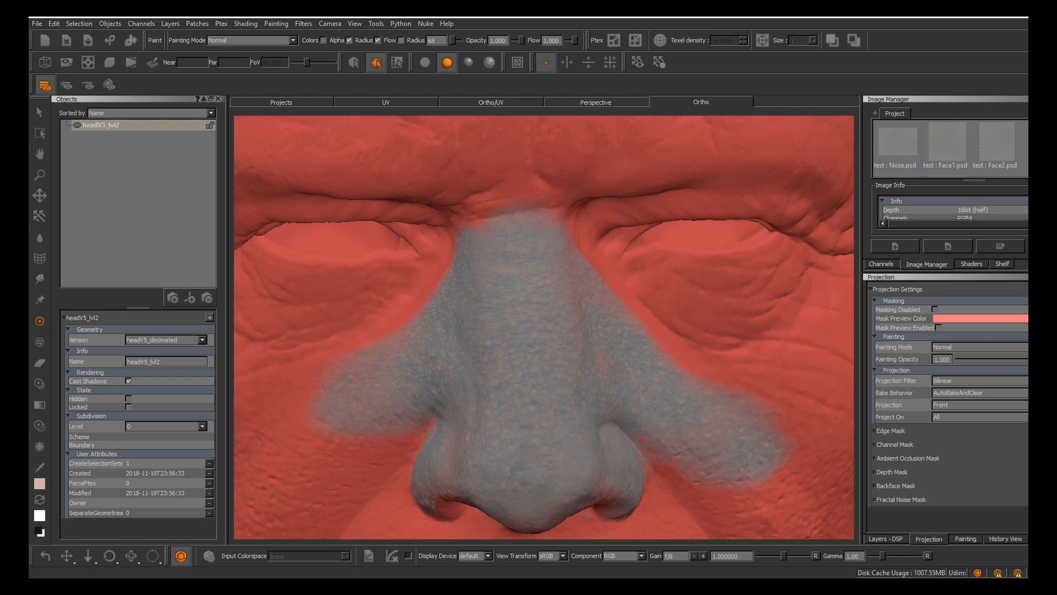
pyautogui.click(938, 327)
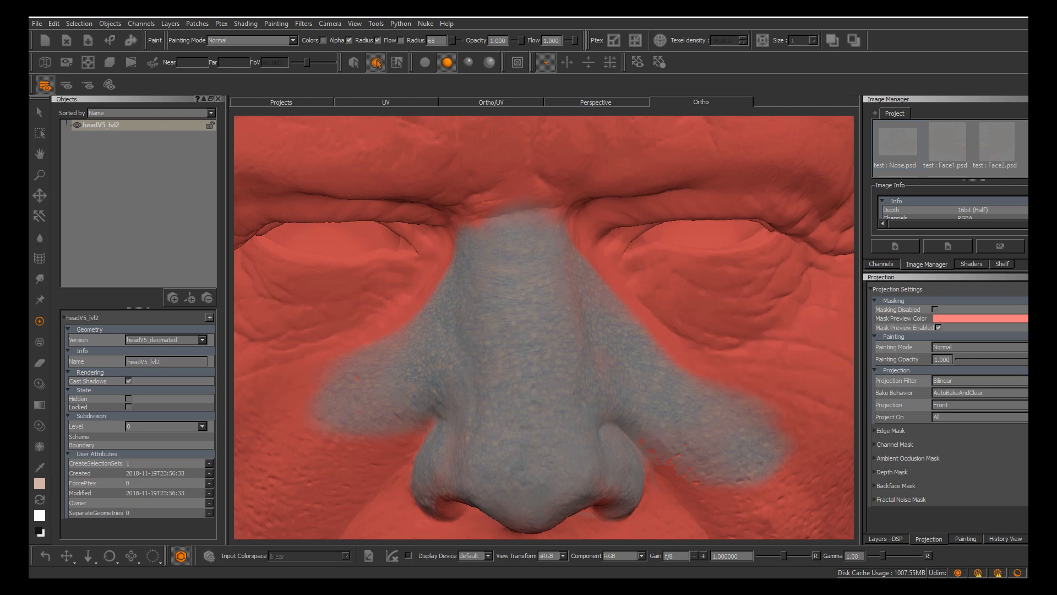
# Hide the Color layer and set the Edge Mask falloff to start at 0.154 and end at 0.504
pyautogui.click(885, 539)
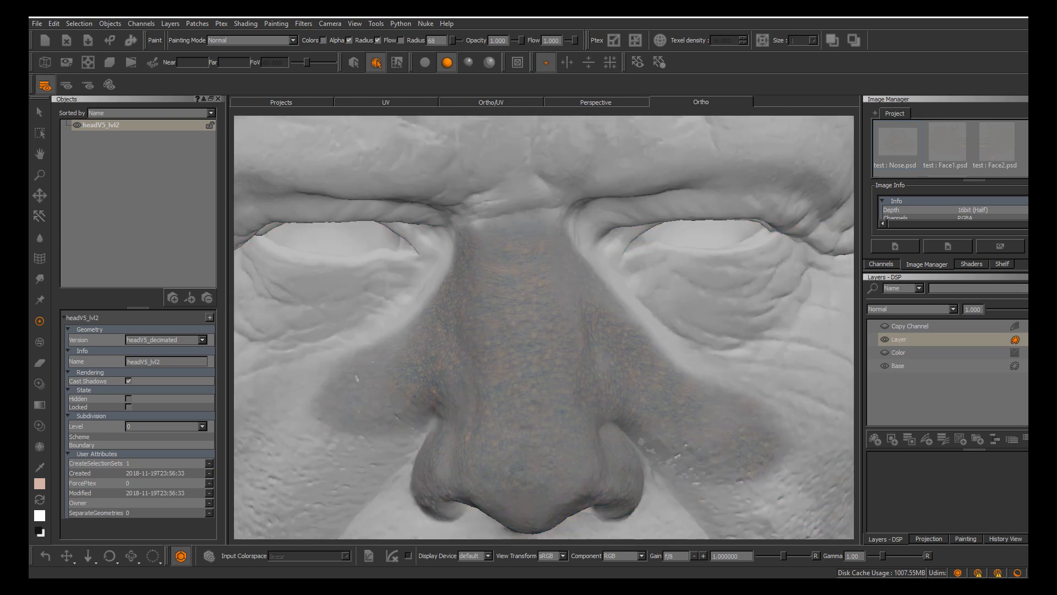
pyautogui.click(929, 538)
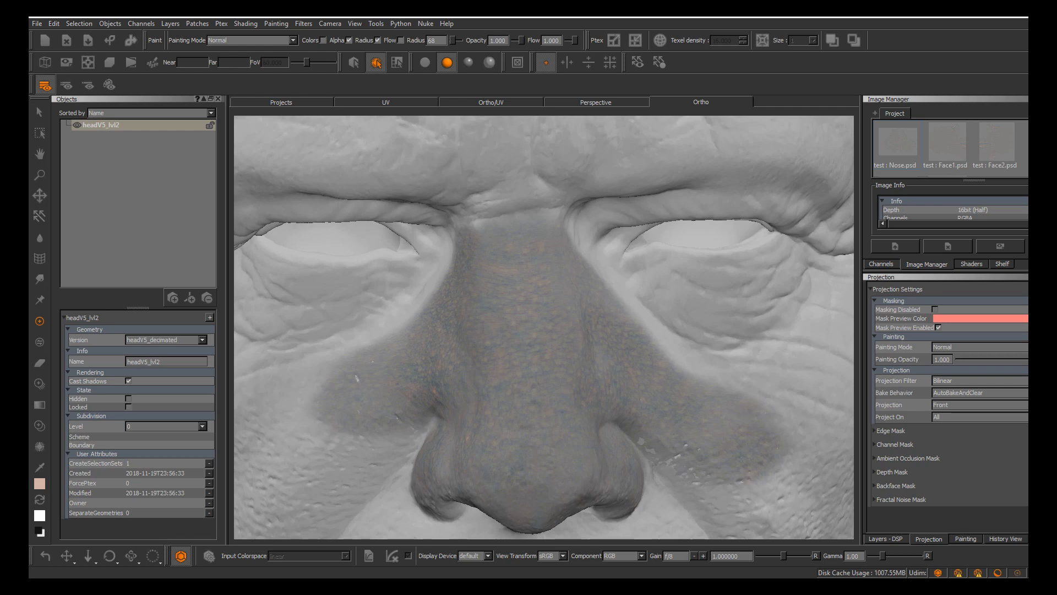
pyautogui.scroll(-5, 595, 396)
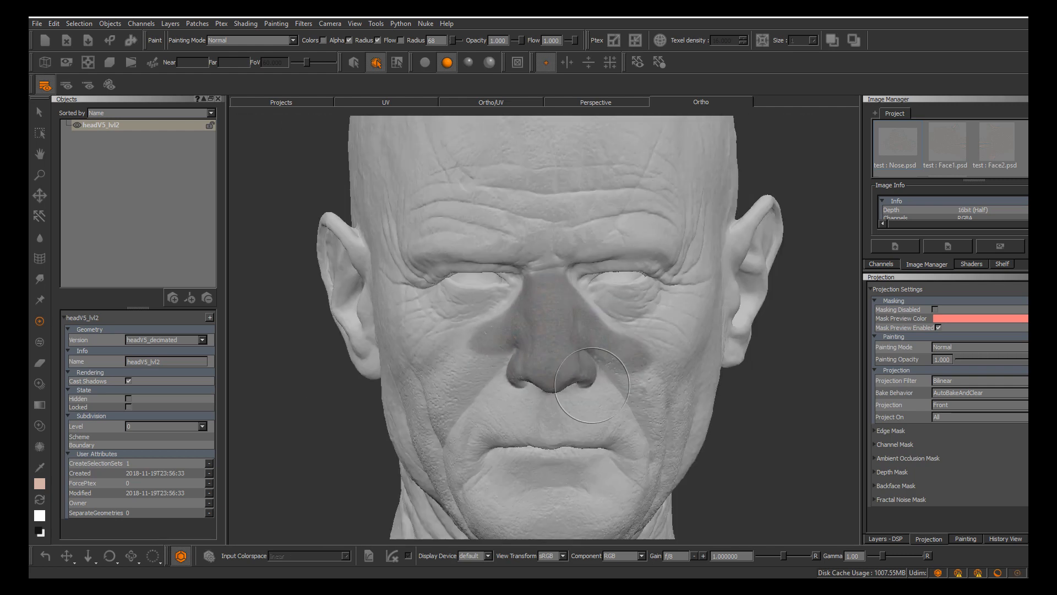
pyautogui.click(891, 430)
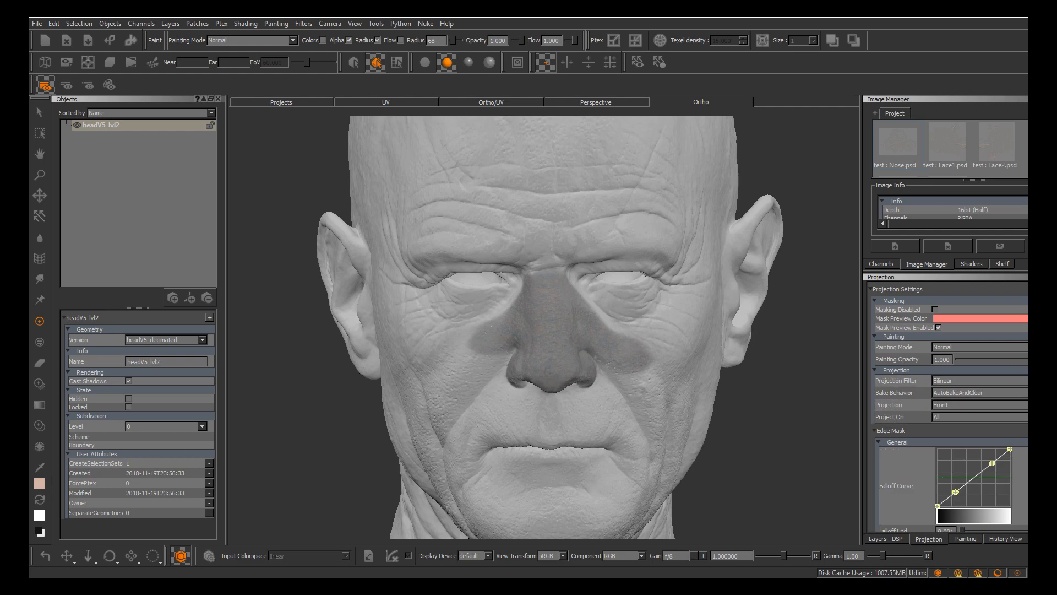
pyautogui.scroll(-3, 948, 406)
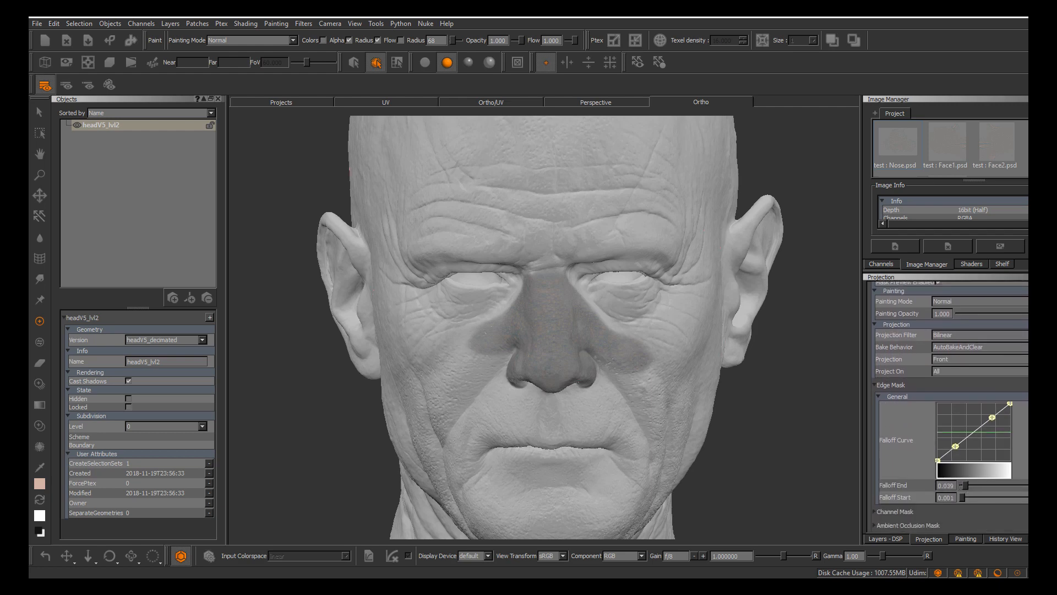
pyautogui.moveTo(963, 497); pyautogui.dragTo(996, 485)
pyautogui.keyDown('alt'); pyautogui.moveTo(600, 413); pyautogui.dragTo(610, 404, button='middle'); pyautogui.keyUp('alt')
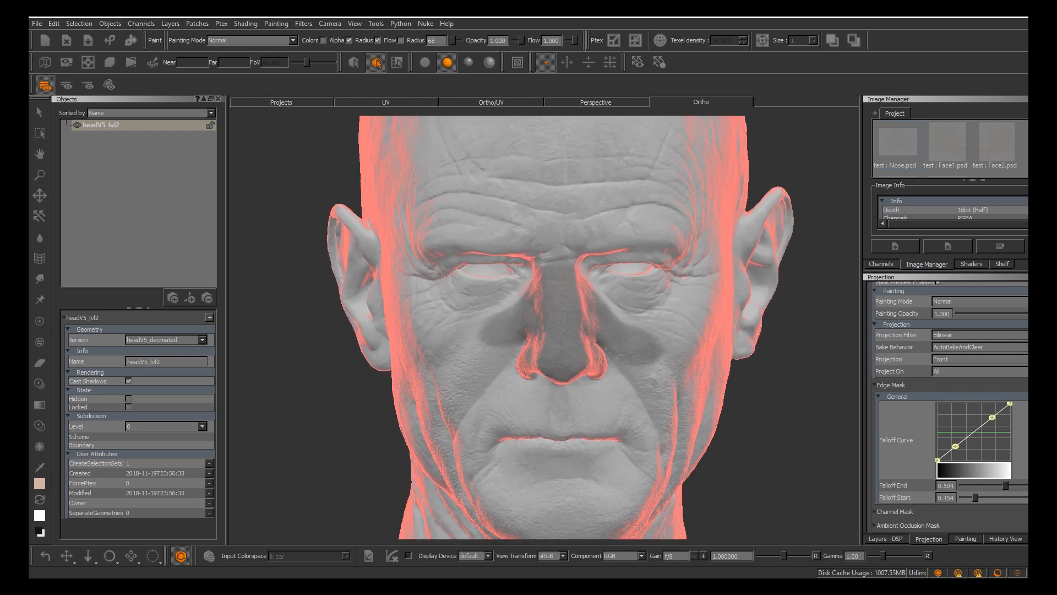
# Examine the edge mask preview on the front of the face, both close up and on the whole head
pyautogui.keyDown('alt'); pyautogui.moveTo(610, 405); pyautogui.dragTo(677, 402, button='right'); pyautogui.keyUp('alt')
pyautogui.moveTo(622, 386)
pyautogui.keyDown('alt'); pyautogui.mouseDown()
pyautogui.moveTo(550, 375)
pyautogui.moveTo(622, 386)
pyautogui.mouseUp(); pyautogui.keyUp('alt')
pyautogui.keyDown('alt'); pyautogui.moveTo(578, 353); pyautogui.dragTo(611, 374, button='middle'); pyautogui.keyUp('alt')
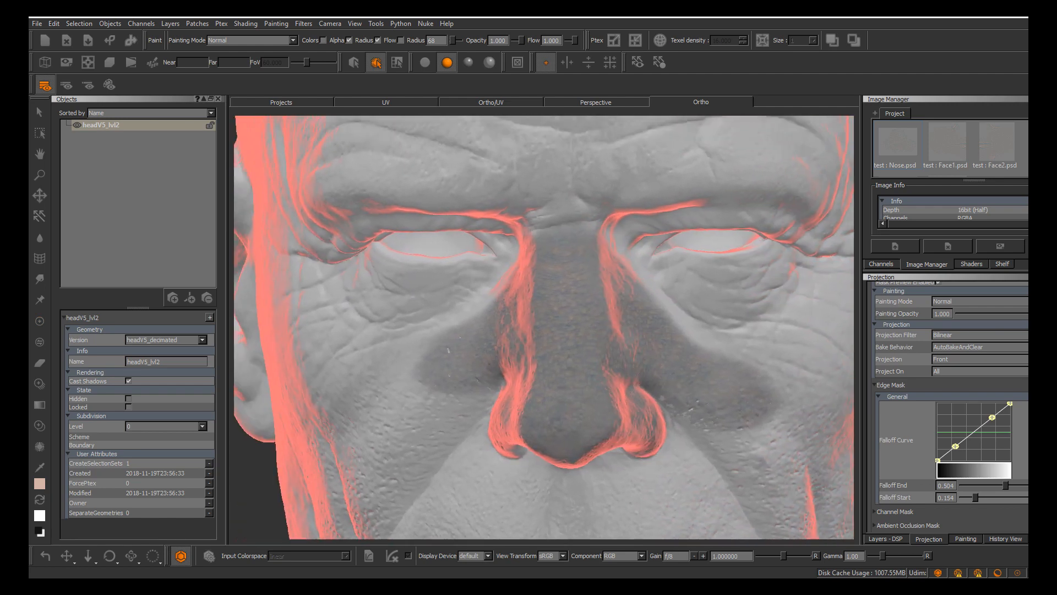
pyautogui.keyDown('alt'); pyautogui.moveTo(610, 375); pyautogui.dragTo(529, 374, button='right'); pyautogui.keyUp('alt')
pyautogui.moveTo(594, 375)
pyautogui.keyDown('alt'); pyautogui.mouseDown()
pyautogui.moveTo(507, 375)
pyautogui.moveTo(595, 374)
pyautogui.mouseUp(); pyautogui.keyUp('alt')
pyautogui.keyDown('alt'); pyautogui.moveTo(584, 394); pyautogui.dragTo(590, 377, button='middle'); pyautogui.keyUp('alt')
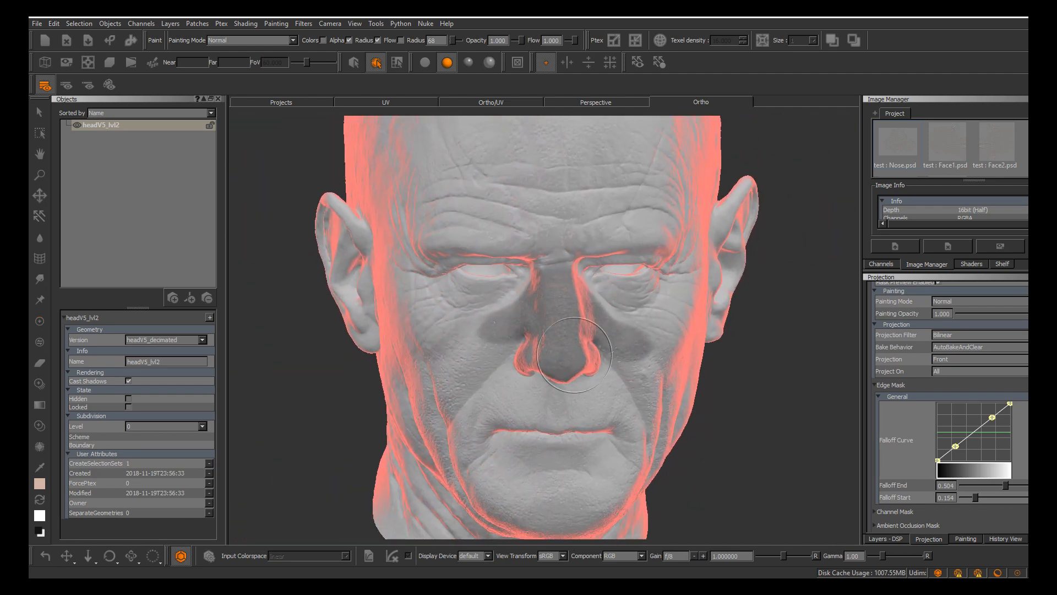
pyautogui.keyDown('alt'); pyautogui.moveTo(591, 378); pyautogui.dragTo(672, 380, button='right'); pyautogui.keyUp('alt')
# Raise the Edge Mask's Falloff Start to 0.262 and Falloff End to 0.631 to mask more of the glancing surfaces
pyautogui.moveTo(622, 374)
pyautogui.keyDown('alt'); pyautogui.mouseDown()
pyautogui.moveTo(567, 383)
pyautogui.moveTo(623, 392)
pyautogui.moveTo(609, 394)
pyautogui.mouseUp(); pyautogui.keyUp('alt')
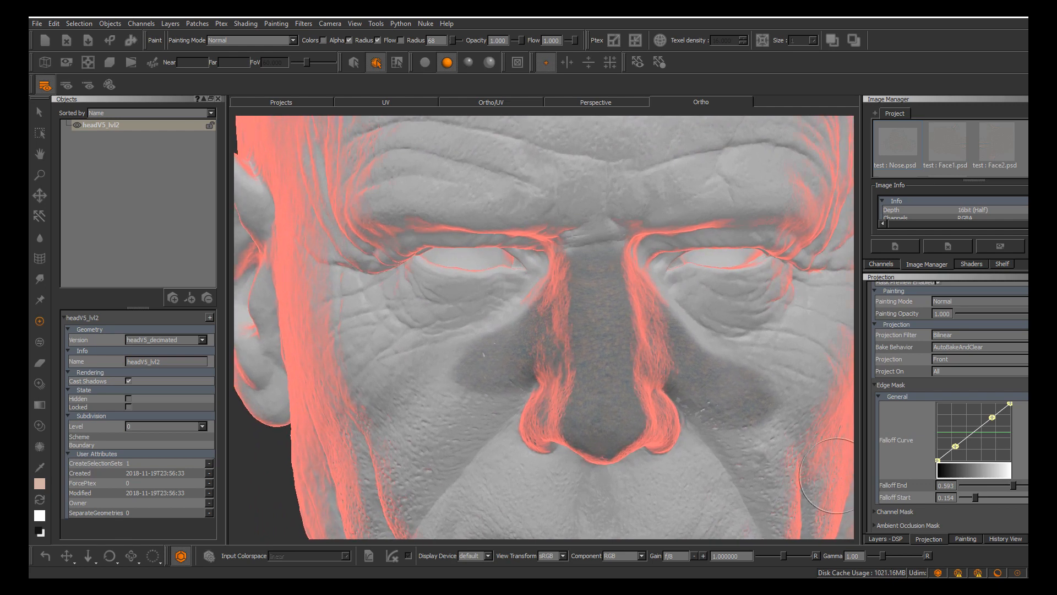
pyautogui.keyDown('alt'); pyautogui.moveTo(545, 450); pyautogui.dragTo(548, 408, button='middle'); pyautogui.keyUp('alt')
pyautogui.moveTo(549, 407)
pyautogui.keyDown('alt'); pyautogui.mouseDown()
pyautogui.moveTo(633, 403)
pyautogui.moveTo(619, 401)
pyautogui.mouseUp(); pyautogui.keyUp('alt')
pyautogui.keyDown('alt'); pyautogui.moveTo(602, 320); pyautogui.dragTo(600, 341, button='middle'); pyautogui.keyUp('alt')
pyautogui.keyDown('alt'); pyautogui.moveTo(595, 337); pyautogui.dragTo(642, 330, button='right'); pyautogui.keyUp('alt')
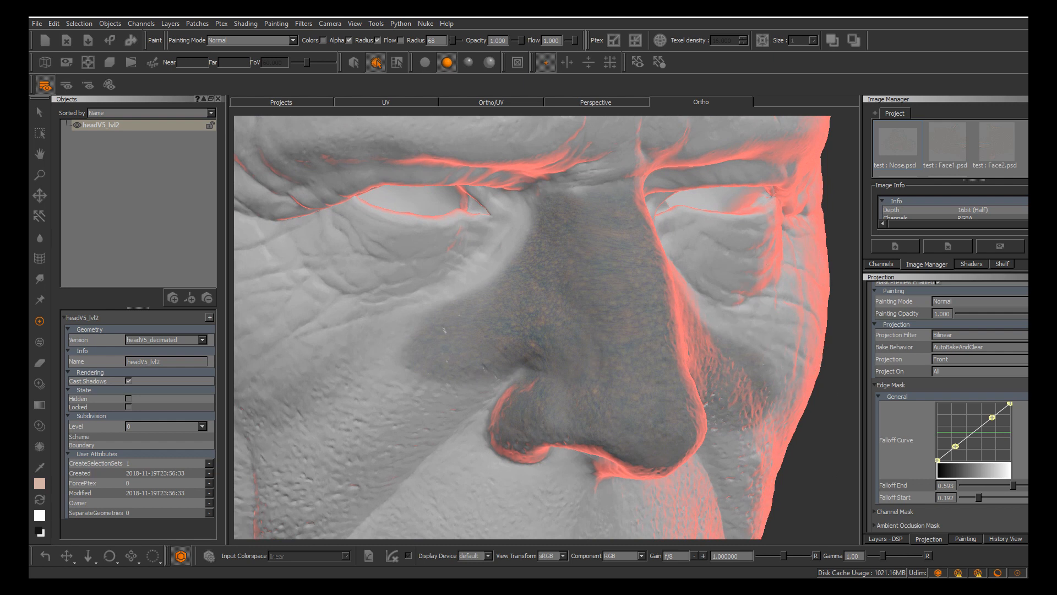
pyautogui.moveTo(979, 497); pyautogui.dragTo(1016, 485)
# Examine the edge mask preview around the nose and head from front, three-quarter and side views
pyautogui.keyDown('alt'); pyautogui.moveTo(639, 377); pyautogui.dragTo(686, 376, button='middle'); pyautogui.keyUp('alt')
pyautogui.keyDown('alt'); pyautogui.moveTo(686, 376); pyautogui.dragTo(623, 377, button='right'); pyautogui.keyUp('alt')
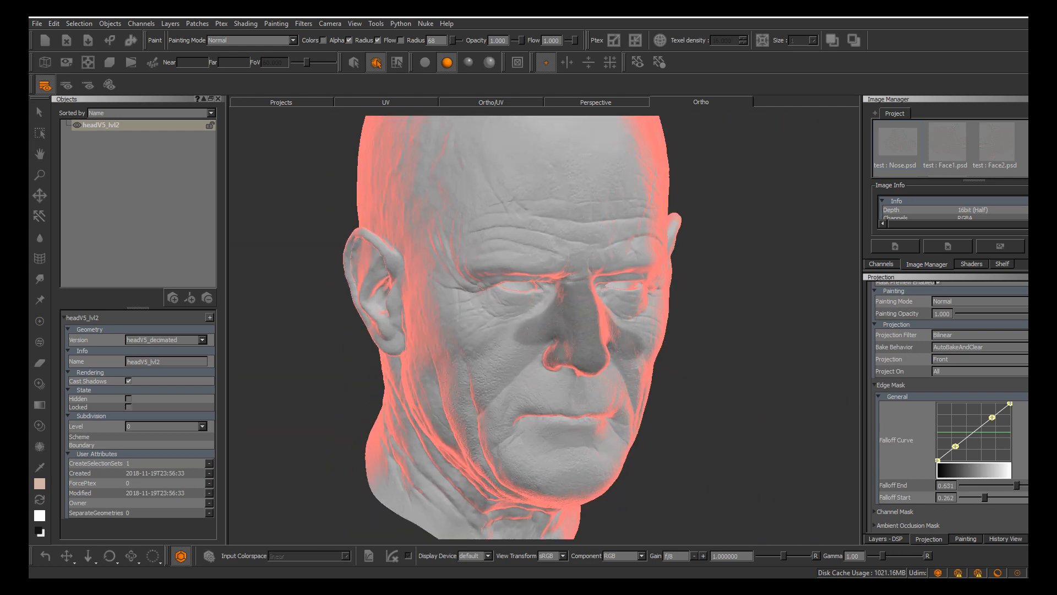
pyautogui.keyDown('alt'); pyautogui.moveTo(623, 377); pyautogui.dragTo(564, 379); pyautogui.keyUp('alt')
pyautogui.keyDown('alt'); pyautogui.moveTo(564, 379); pyautogui.dragTo(575, 352, button='middle'); pyautogui.keyUp('alt')
pyautogui.keyDown('alt'); pyautogui.moveTo(574, 352); pyautogui.dragTo(633, 372, button='right'); pyautogui.keyUp('alt')
pyautogui.moveTo(633, 371)
pyautogui.keyDown('alt'); pyautogui.mouseDown()
pyautogui.moveTo(716, 370)
pyautogui.moveTo(634, 372)
pyautogui.mouseUp(); pyautogui.keyUp('alt')
pyautogui.keyDown('alt'); pyautogui.moveTo(633, 371); pyautogui.dragTo(594, 400, button='middle'); pyautogui.keyUp('alt')
pyautogui.keyDown('alt'); pyautogui.moveTo(594, 400); pyautogui.dragTo(593, 430, button='right'); pyautogui.keyUp('alt')
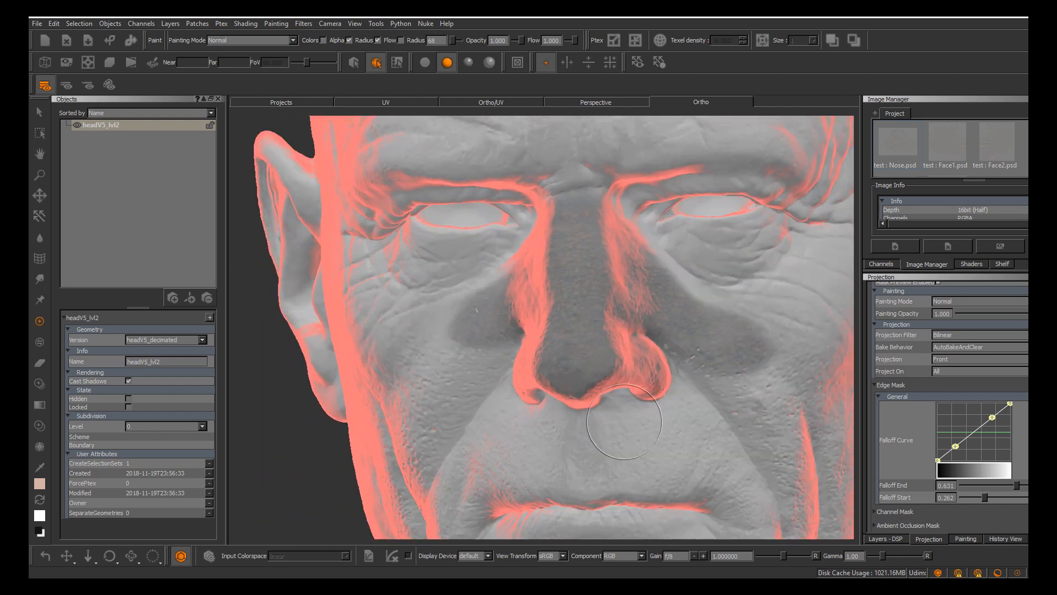
pyautogui.keyDown('alt'); pyautogui.moveTo(593, 431); pyautogui.dragTo(644, 398); pyautogui.keyUp('alt')
pyautogui.keyDown('alt'); pyautogui.moveTo(491, 342); pyautogui.dragTo(534, 368, button='middle'); pyautogui.keyUp('alt')
pyautogui.scroll(2, 534, 368)
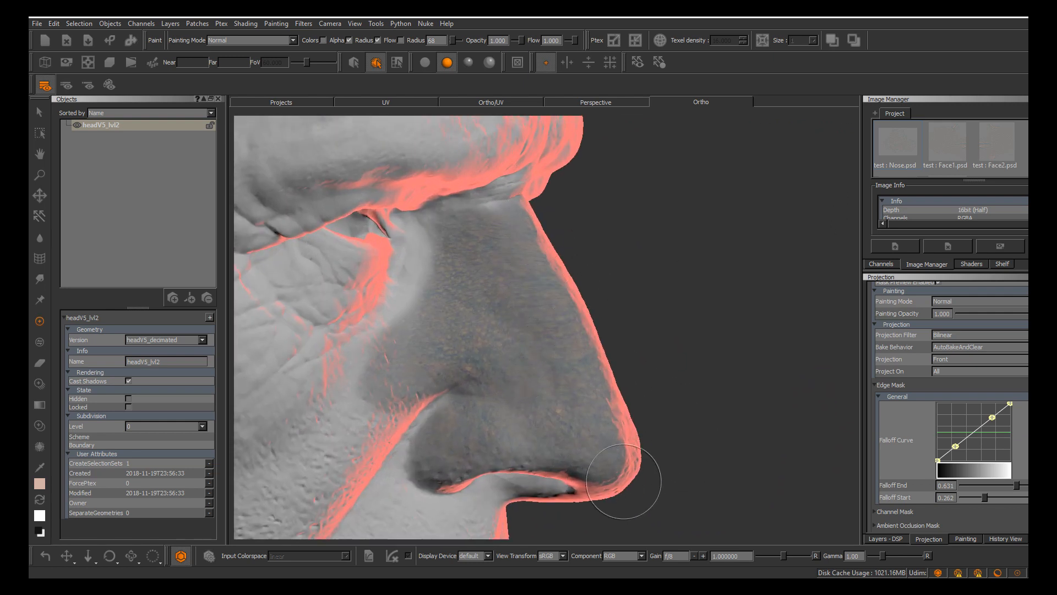
pyautogui.keyDown('alt'); pyautogui.moveTo(506, 375); pyautogui.dragTo(561, 381, button='middle'); pyautogui.keyUp('alt')
pyautogui.keyDown('alt'); pyautogui.moveTo(560, 381); pyautogui.dragTo(466, 387); pyautogui.keyUp('alt')
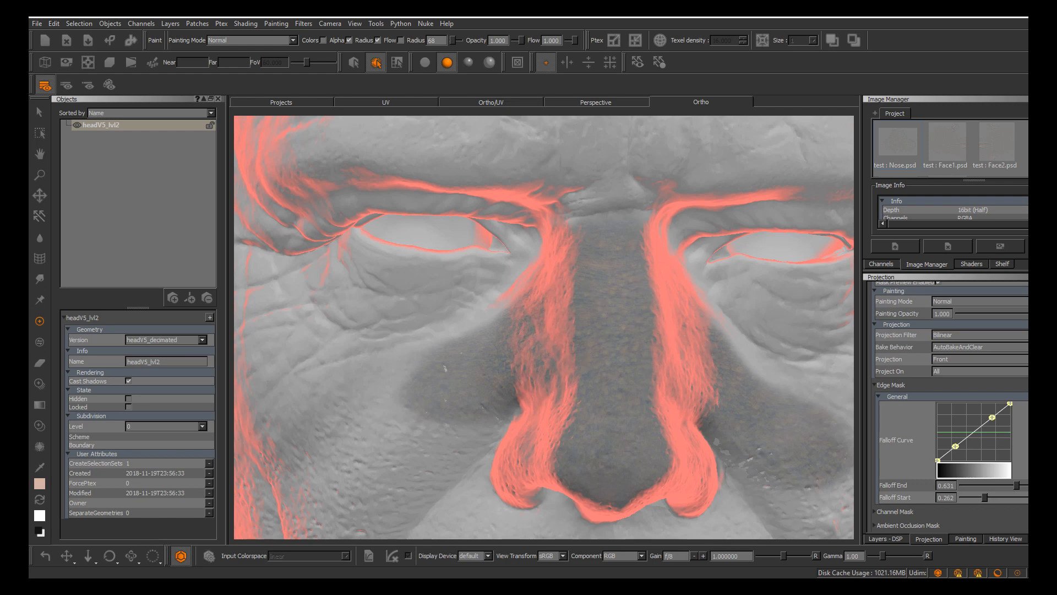
# Disable the mask preview in the projection settings
pyautogui.scroll(2, 950, 407)
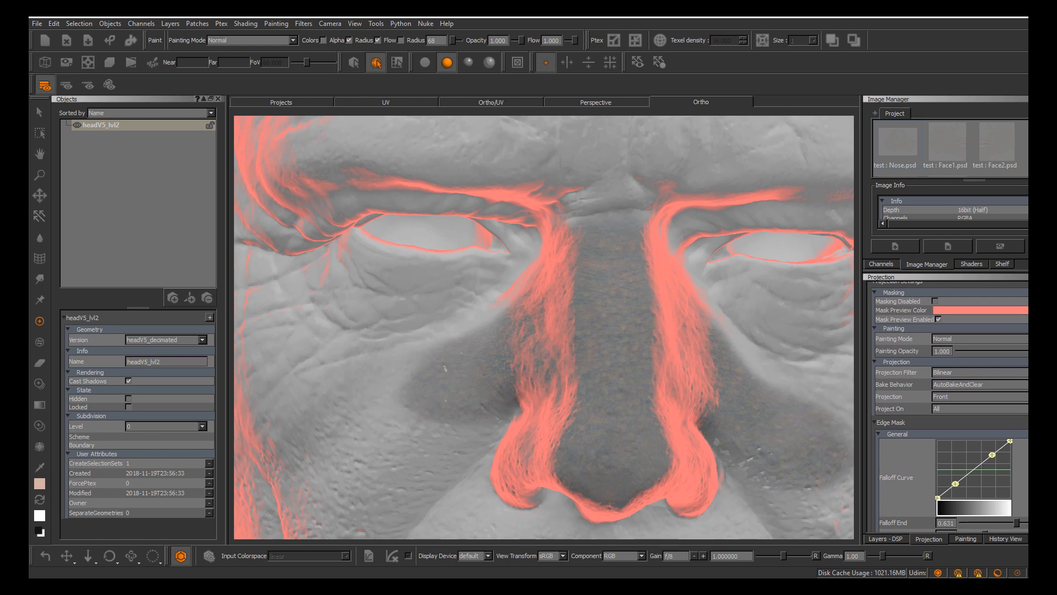
pyautogui.click(939, 319)
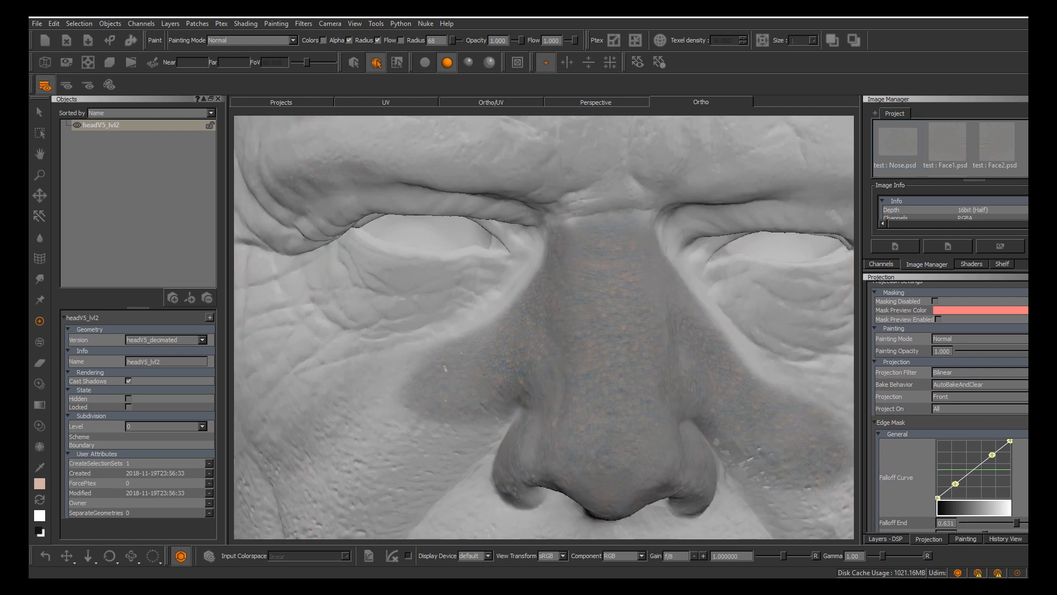
pyautogui.scroll(1, 949, 407)
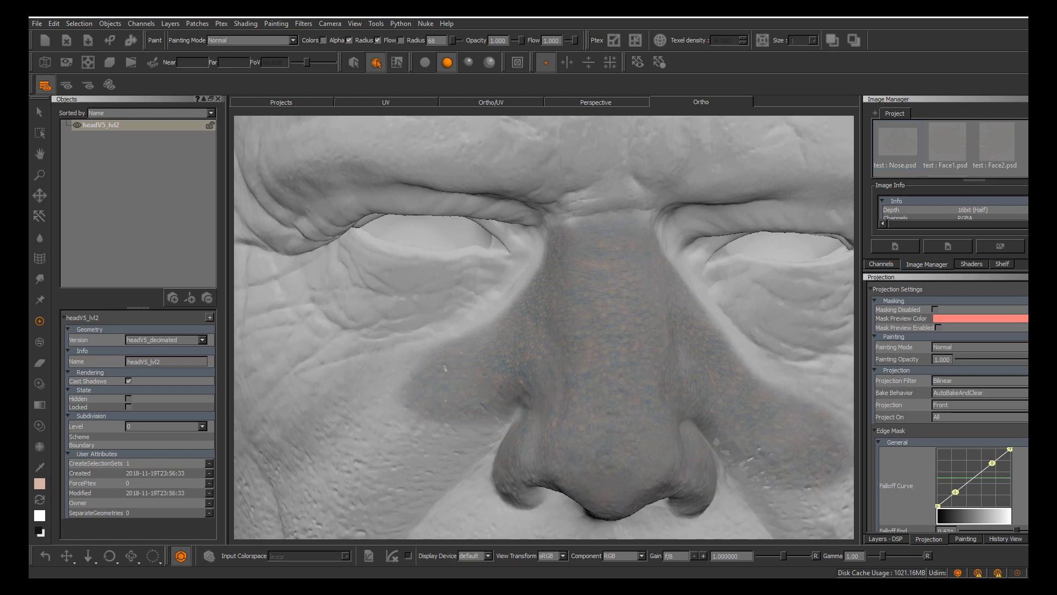
# Look at the Channel Mask options in the projection settings and collapse them again
pyautogui.scroll(-3, 949, 408)
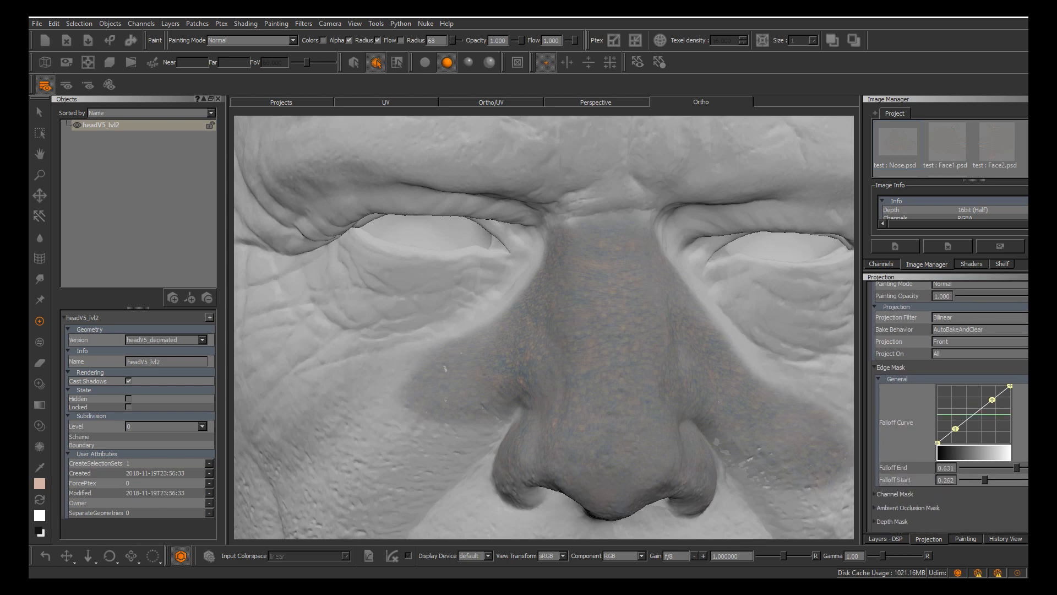
pyautogui.scroll(-1, 949, 407)
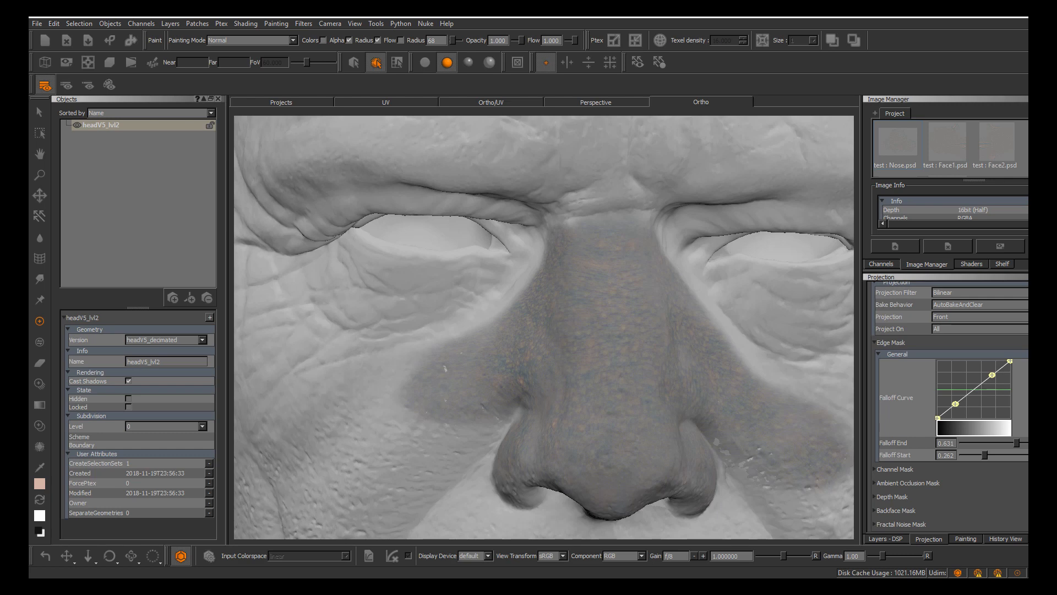
pyautogui.click(894, 470)
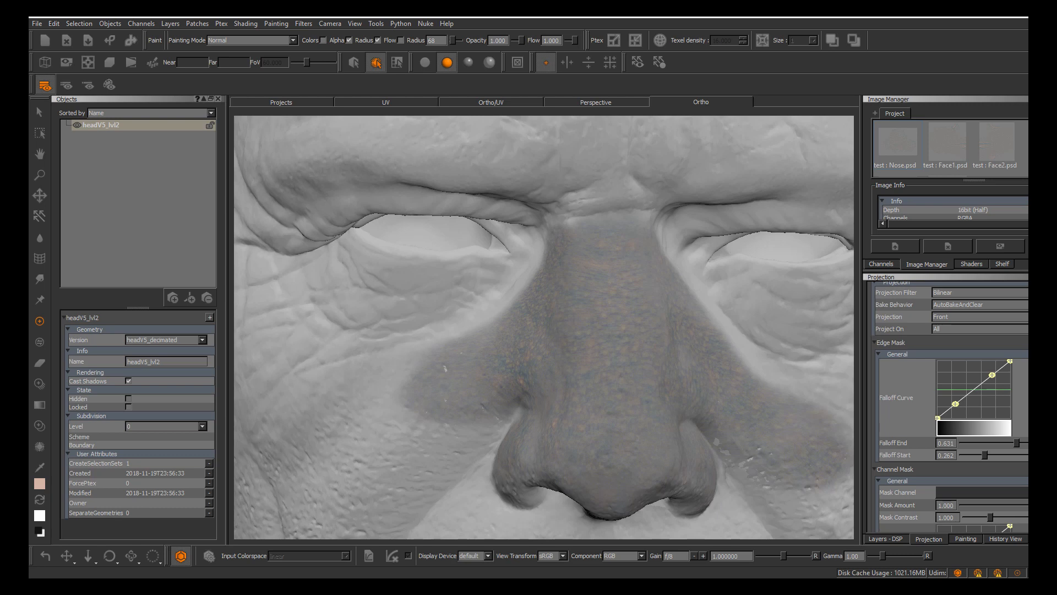
pyautogui.click(884, 469)
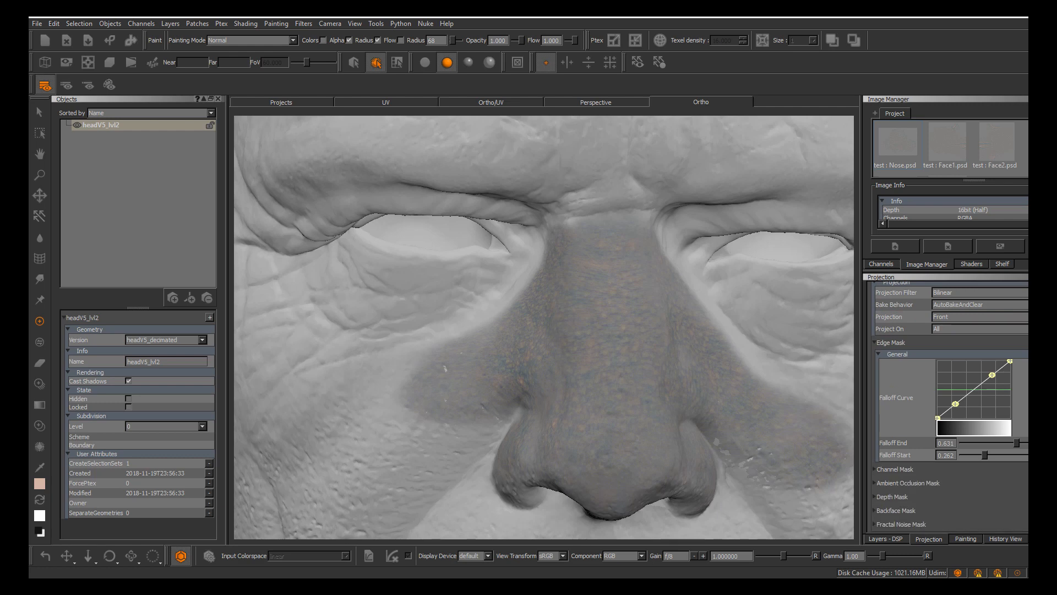
# Show the Color layer again and switch to the Paint Through tool
pyautogui.click(885, 539)
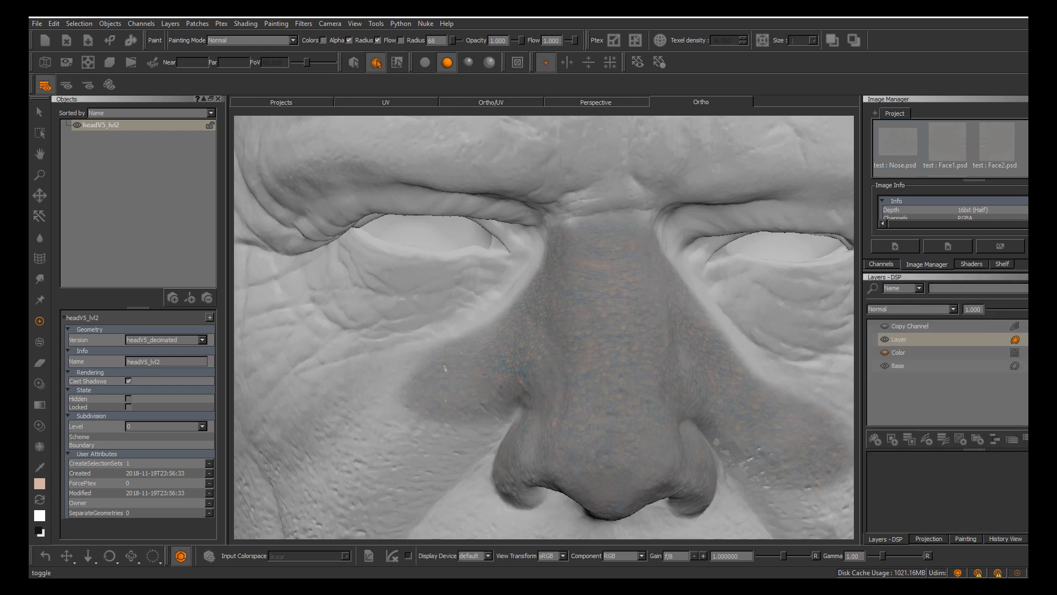
pyautogui.click(885, 353)
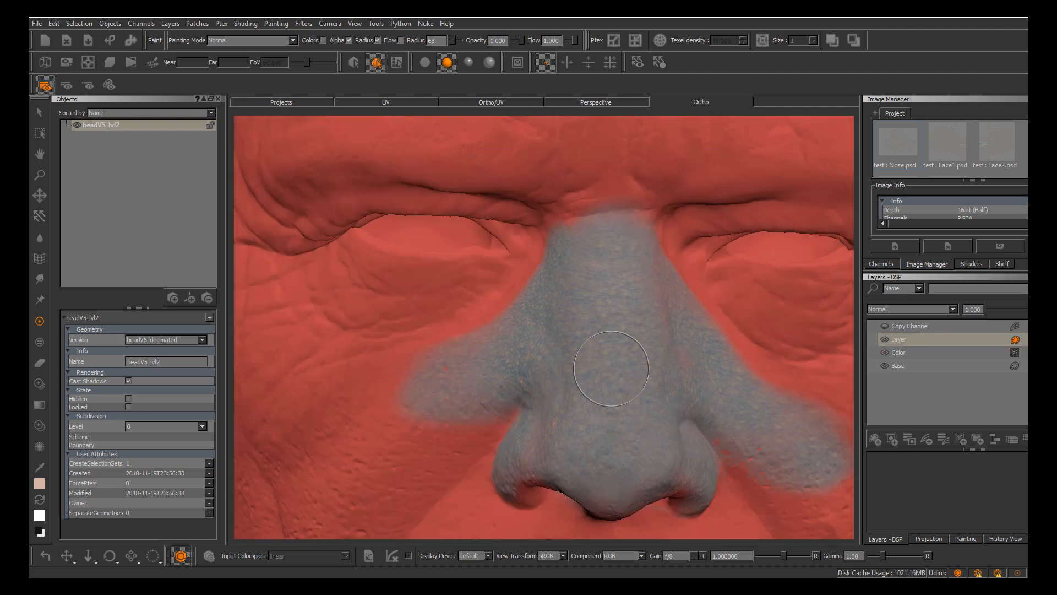
pyautogui.keyDown('alt'); pyautogui.moveTo(641, 331); pyautogui.dragTo(658, 350, button='middle'); pyautogui.keyUp('alt')
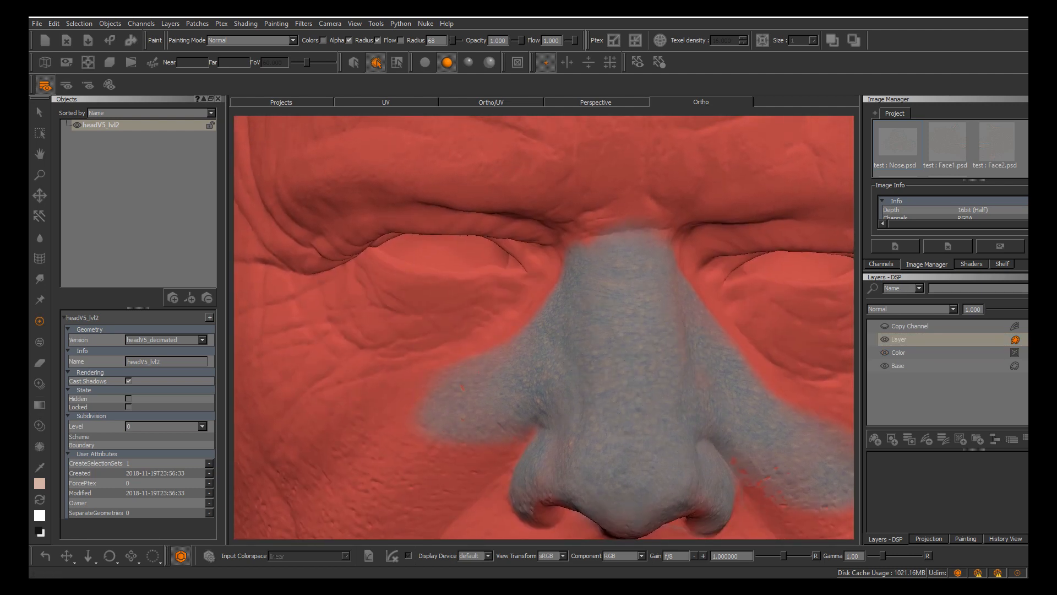
pyautogui.click(40, 384)
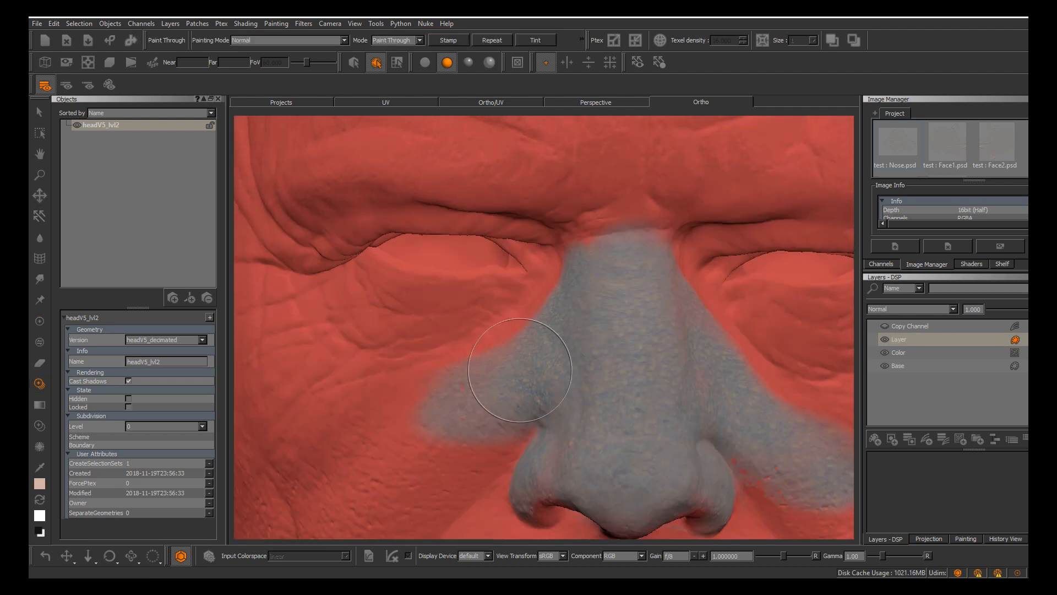
# Examine the painted displacement in greyscale across the bridge, nostrils and cheeks from slightly different front angles
pyautogui.keyDown('alt'); pyautogui.moveTo(541, 365); pyautogui.dragTo(434, 306, button='middle'); pyautogui.keyUp('alt')
pyautogui.keyDown('alt'); pyautogui.moveTo(434, 307); pyautogui.dragTo(463, 306); pyautogui.keyUp('alt')
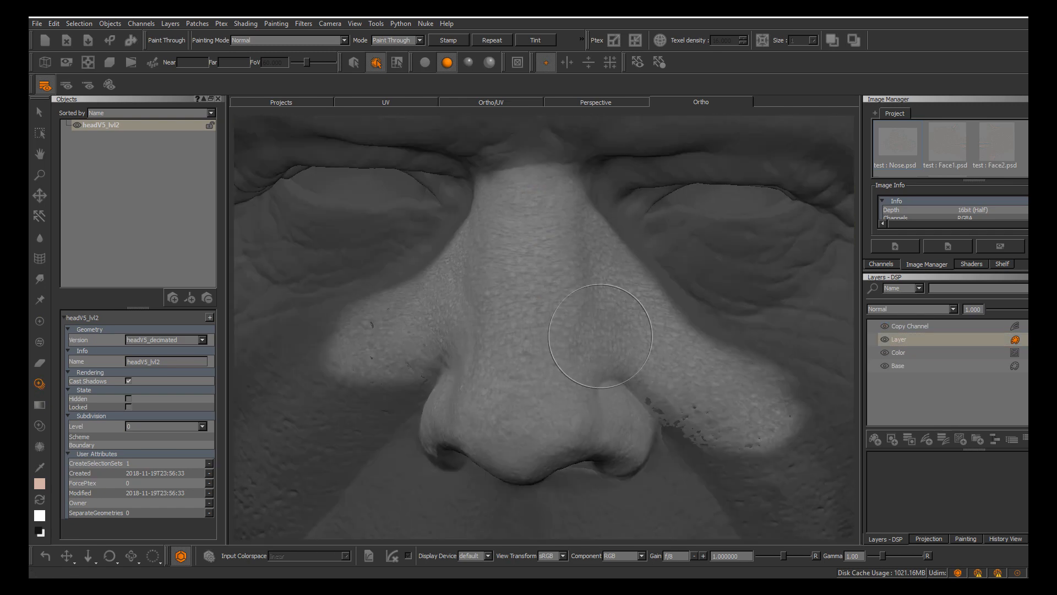
pyautogui.moveTo(596, 334)
pyautogui.keyDown('alt'); pyautogui.mouseDown(button='middle')
pyautogui.moveTo(613, 362)
pyautogui.moveTo(592, 330)
pyautogui.mouseUp(button='middle'); pyautogui.keyUp('alt')
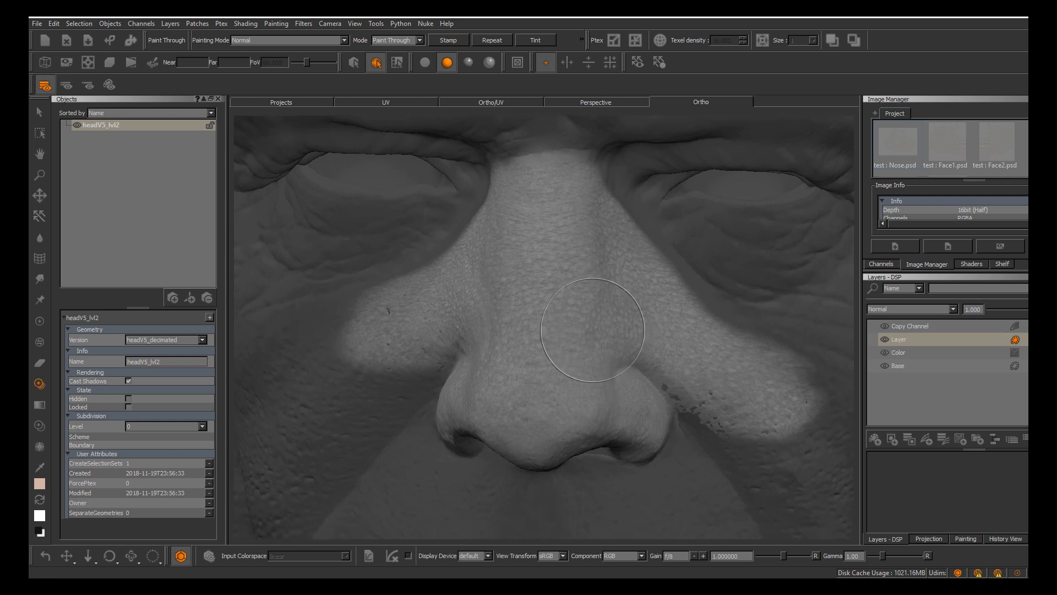
pyautogui.keyDown('alt'); pyautogui.moveTo(592, 331); pyautogui.dragTo(611, 329, button='right'); pyautogui.keyUp('alt')
pyautogui.keyDown('alt'); pyautogui.moveTo(611, 328); pyautogui.dragTo(578, 331); pyautogui.keyUp('alt')
pyautogui.keyDown('alt'); pyautogui.moveTo(579, 331); pyautogui.dragTo(545, 332, button='right'); pyautogui.keyUp('alt')
pyautogui.keyDown('alt'); pyautogui.moveTo(545, 333); pyautogui.dragTo(594, 356, button='middle'); pyautogui.keyUp('alt')
pyautogui.keyDown('alt'); pyautogui.moveTo(594, 355); pyautogui.dragTo(618, 352); pyautogui.keyUp('alt')
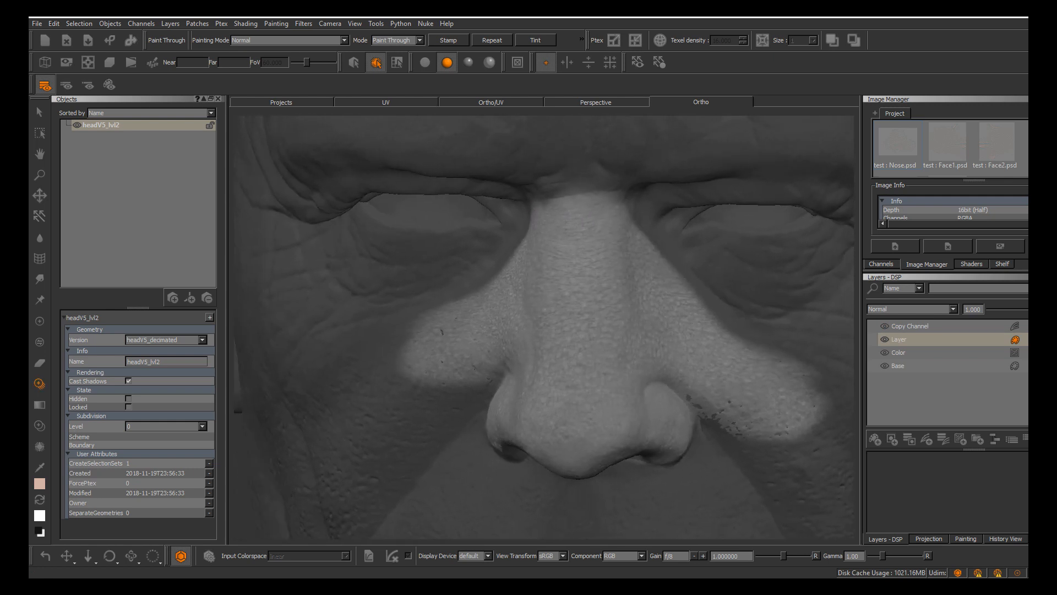
# Reposition the Nose.psd image over the front of the nose and paint its displacement across the root of the bridge
pyautogui.keyDown('alt'); pyautogui.moveTo(655, 405); pyautogui.dragTo(508, 352, button='middle'); pyautogui.keyUp('alt')
pyautogui.moveTo(603, 337)
pyautogui.keyDown('alt'); pyautogui.mouseDown()
pyautogui.moveTo(563, 330)
pyautogui.moveTo(620, 347)
pyautogui.moveTo(612, 364)
pyautogui.mouseUp(); pyautogui.keyUp('alt')
pyautogui.keyDown('alt'); pyautogui.moveTo(612, 364); pyautogui.dragTo(634, 364, button='right'); pyautogui.keyUp('alt')
pyautogui.keyDown('shift'); pyautogui.moveTo(567, 354); pyautogui.dragTo(560, 316, button='middle'); pyautogui.keyUp('shift')
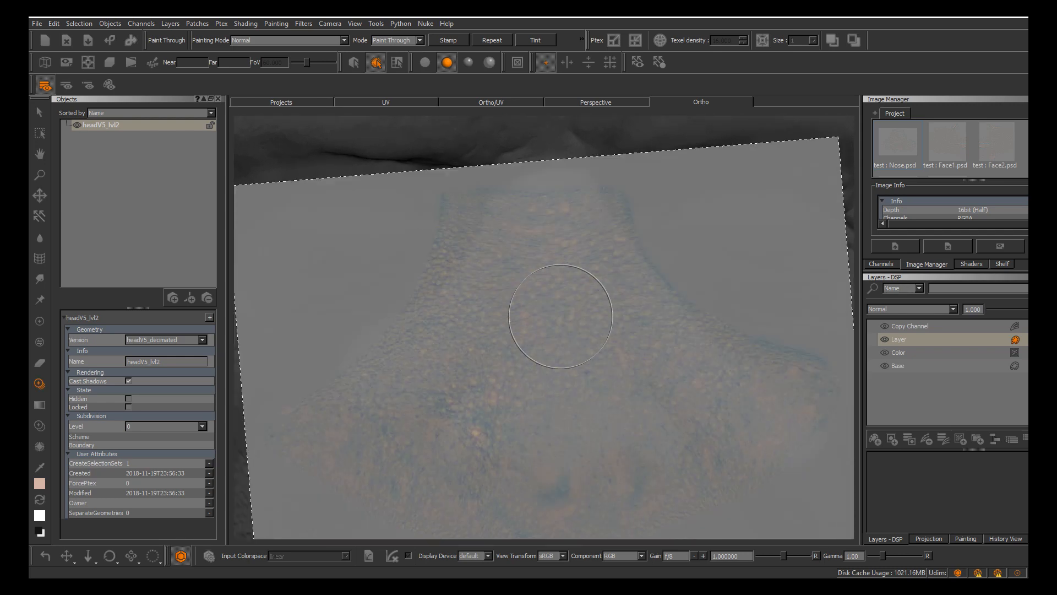
pyautogui.keyDown('shift'); pyautogui.moveTo(561, 316); pyautogui.dragTo(575, 283); pyautogui.keyUp('shift')
pyautogui.keyDown('alt'); pyautogui.moveTo(561, 286); pyautogui.dragTo(517, 248, button='right'); pyautogui.keyUp('alt')
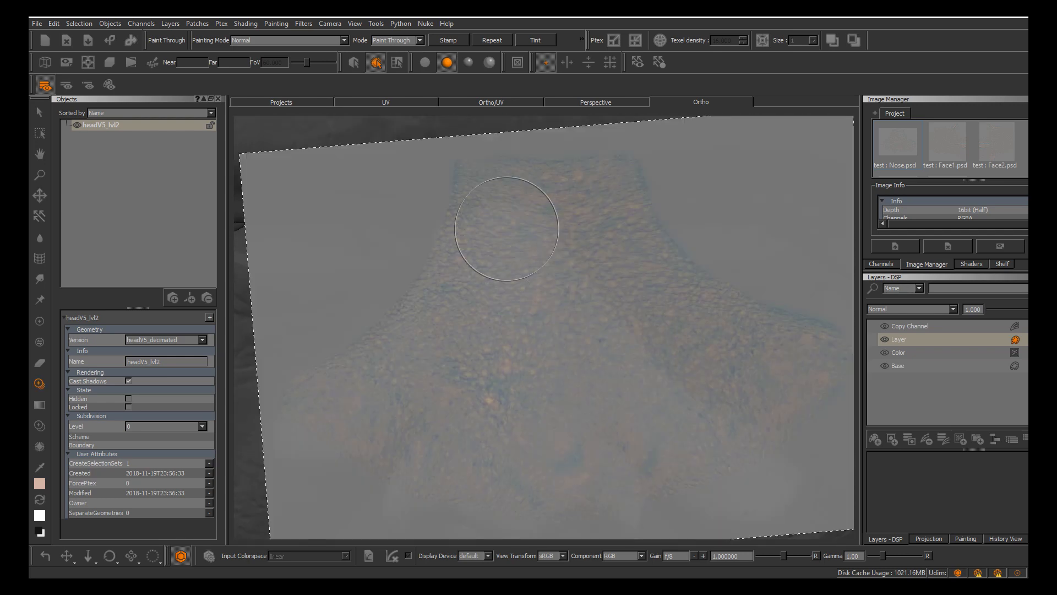
pyautogui.moveTo(562, 203)
pyautogui.keyDown('shift'); pyautogui.mouseDown()
pyautogui.moveTo(518, 227)
pyautogui.moveTo(521, 240)
pyautogui.moveTo(517, 218)
pyautogui.moveTo(500, 212)
pyautogui.moveTo(493, 233)
pyautogui.moveTo(490, 213)
pyautogui.mouseUp(); pyautogui.keyUp('shift')
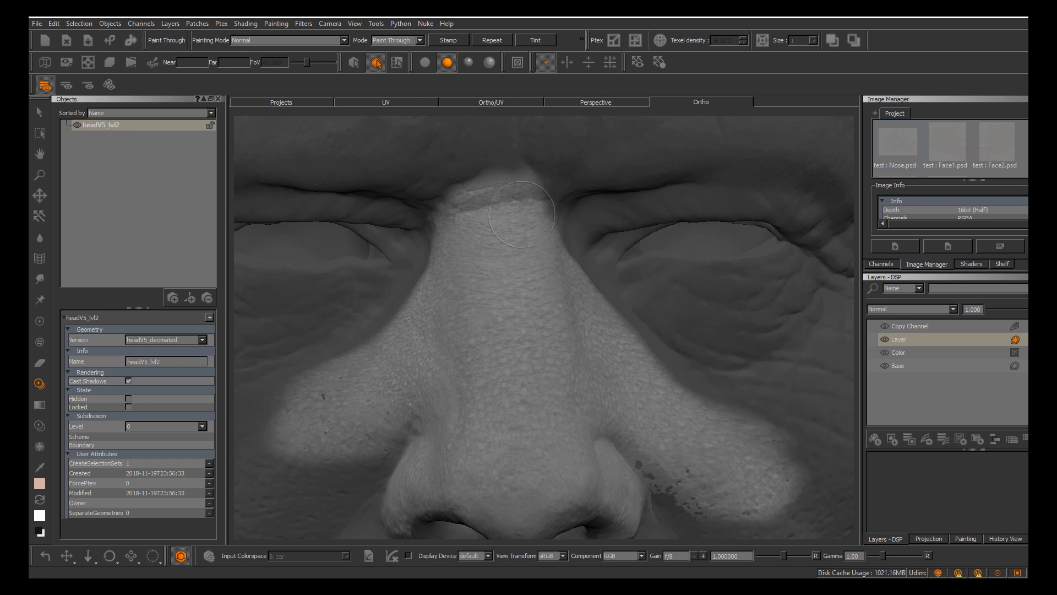
pyautogui.moveTo(522, 215); pyautogui.dragTo(509, 235)
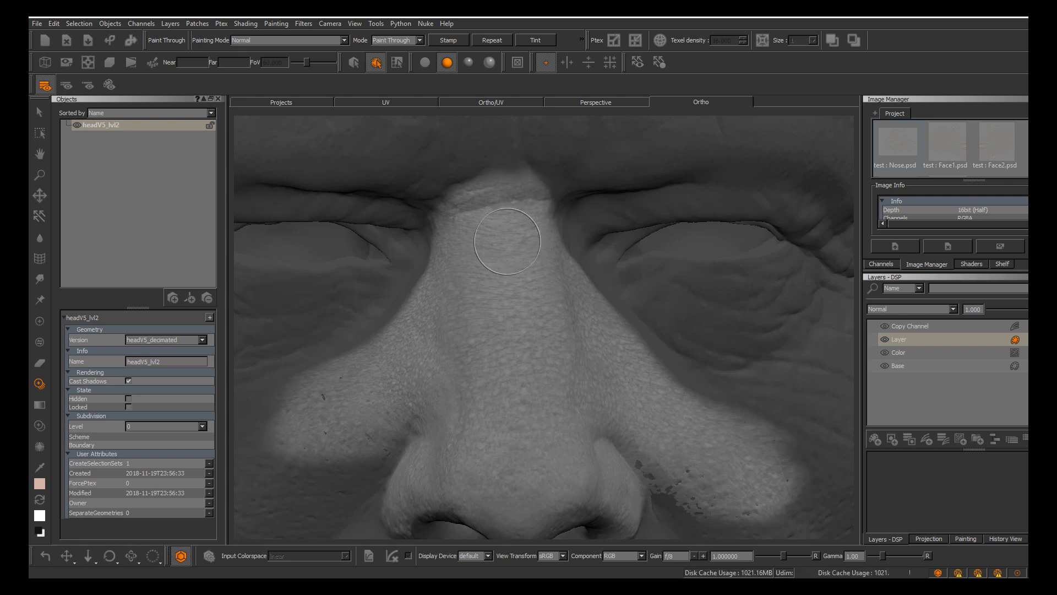
# Turn the head around the nose to check the painted detail and set the viewport lighting to flat
pyautogui.keyDown('alt'); pyautogui.moveTo(507, 371); pyautogui.dragTo(535, 312, button='middle'); pyautogui.keyUp('alt')
pyautogui.keyDown('alt'); pyautogui.moveTo(535, 313); pyautogui.dragTo(559, 347); pyautogui.keyUp('alt')
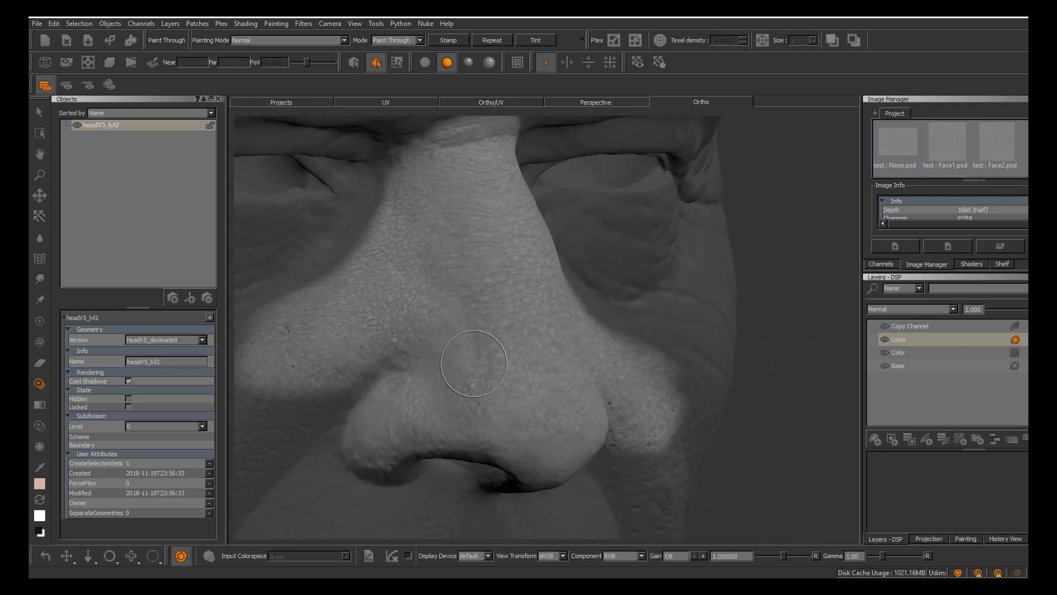
pyautogui.keyDown('alt'); pyautogui.moveTo(472, 355); pyautogui.dragTo(570, 366, button='middle'); pyautogui.keyUp('alt')
pyautogui.moveTo(569, 366)
pyautogui.keyDown('alt'); pyautogui.mouseDown()
pyautogui.moveTo(618, 366)
pyautogui.moveTo(550, 334)
pyautogui.moveTo(551, 364)
pyautogui.moveTo(489, 277)
pyautogui.mouseUp(); pyautogui.keyUp('alt')
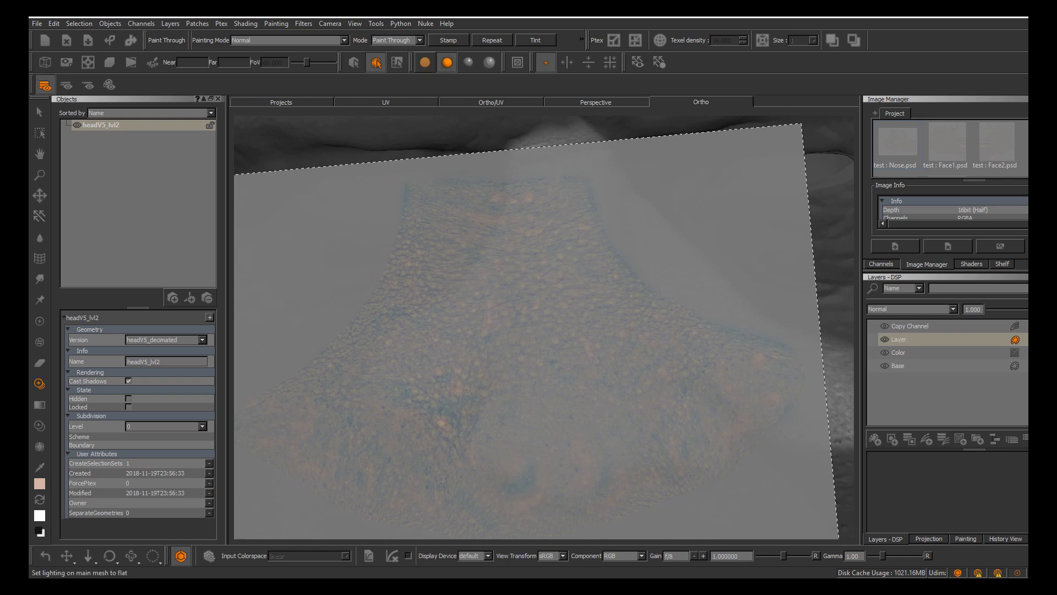
pyautogui.click(425, 62)
pyautogui.keyDown('alt'); pyautogui.moveTo(589, 288); pyautogui.dragTo(555, 305, button='middle'); pyautogui.keyUp('alt')
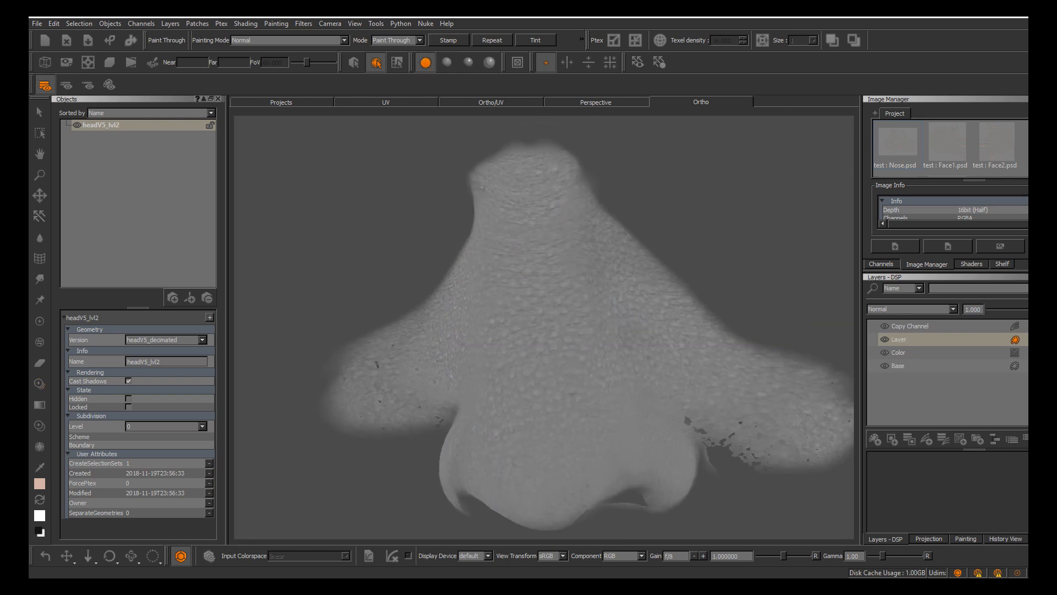
# Set the viewport to basic lighting and turn the head to examine the nose tip and nostrils from below
pyautogui.moveTo(555, 305)
pyautogui.keyDown('alt'); pyautogui.mouseDown()
pyautogui.moveTo(512, 297)
pyautogui.moveTo(554, 265)
pyautogui.moveTo(531, 243)
pyautogui.mouseUp(); pyautogui.keyUp('alt')
pyautogui.click(446, 62)
pyautogui.keyDown('alt'); pyautogui.moveTo(531, 242); pyautogui.dragTo(584, 270, button='middle'); pyautogui.keyUp('alt')
pyautogui.moveTo(539, 347)
pyautogui.keyDown('alt'); pyautogui.mouseDown()
pyautogui.moveTo(478, 345)
pyautogui.moveTo(540, 380)
pyautogui.mouseUp(); pyautogui.keyUp('alt')
pyautogui.keyDown('alt'); pyautogui.moveTo(550, 419); pyautogui.dragTo(606, 325); pyautogui.keyUp('alt')
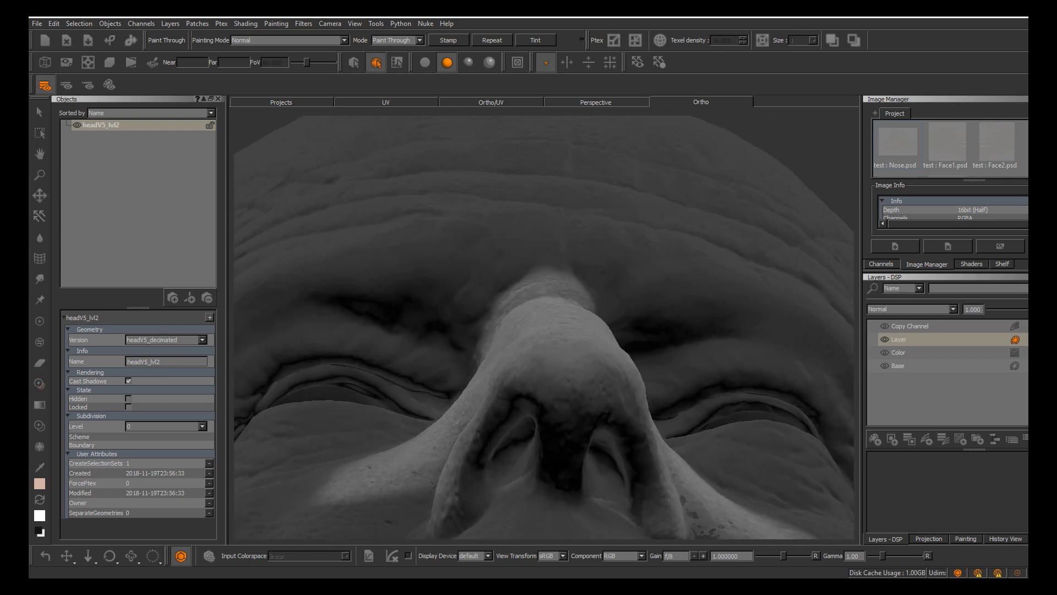
pyautogui.moveTo(531, 260)
pyautogui.keyDown('alt'); pyautogui.mouseDown()
pyautogui.moveTo(543, 366)
pyautogui.moveTo(559, 325)
pyautogui.moveTo(578, 330)
pyautogui.mouseUp(); pyautogui.keyUp('alt')
pyautogui.keyDown('alt'); pyautogui.moveTo(575, 378); pyautogui.dragTo(578, 370); pyautogui.keyUp('alt')
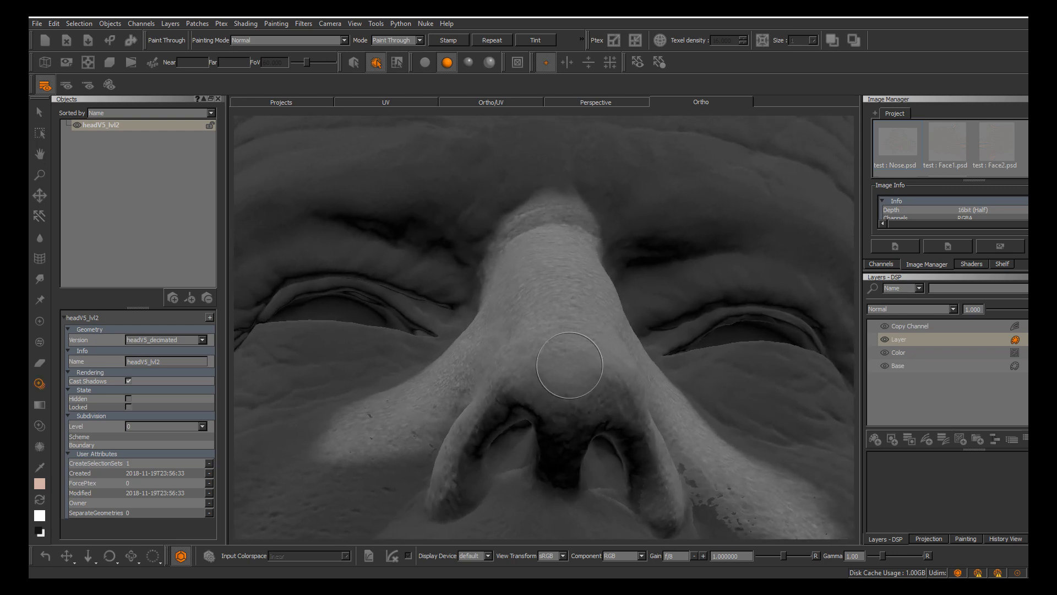
pyautogui.keyDown('alt'); pyautogui.moveTo(578, 370); pyautogui.dragTo(575, 289, button='middle'); pyautogui.keyUp('alt')
pyautogui.keyDown('alt'); pyautogui.moveTo(574, 289); pyautogui.dragTo(600, 289, button='right'); pyautogui.keyUp('alt')
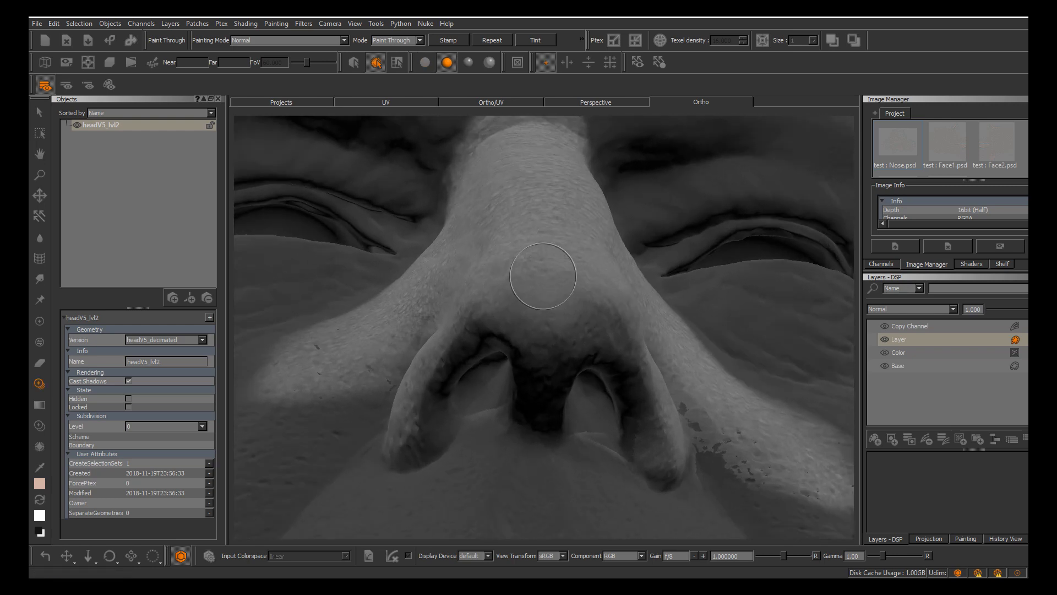
pyautogui.moveTo(543, 276)
pyautogui.keyDown('alt'); pyautogui.mouseDown()
pyautogui.moveTo(559, 220)
pyautogui.moveTo(584, 231)
pyautogui.moveTo(564, 264)
pyautogui.mouseUp(); pyautogui.keyUp('alt')
# Hide the Copy Channel layer so the unpainted skin around the nose displays in red
pyautogui.press("'")
pyautogui.press("'")
pyautogui.press("'")
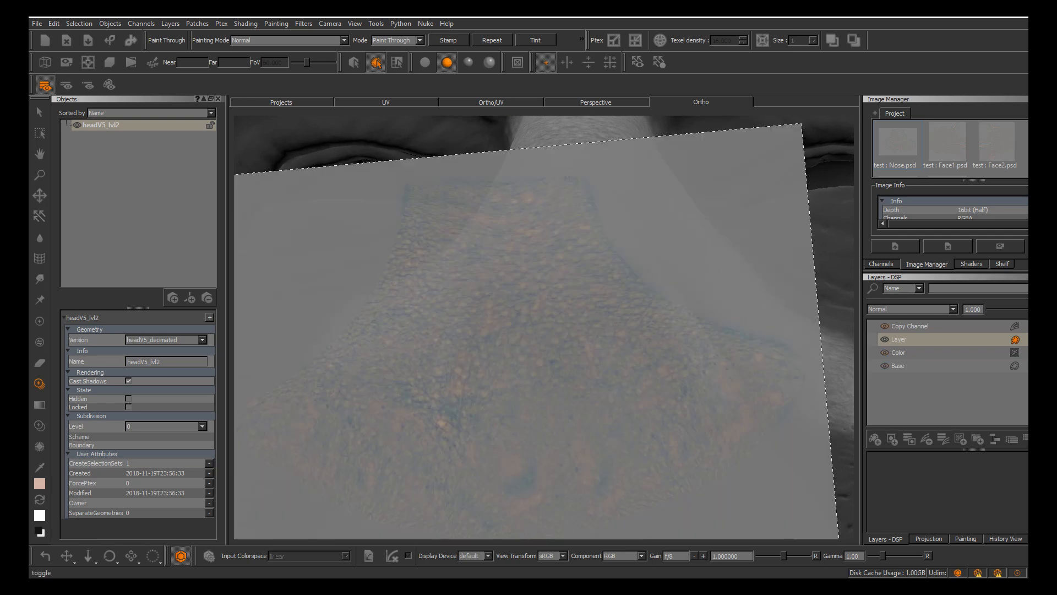
pyautogui.press("'")
pyautogui.keyDown('alt'); pyautogui.moveTo(565, 359); pyautogui.dragTo(568, 395, button='middle'); pyautogui.keyUp('alt')
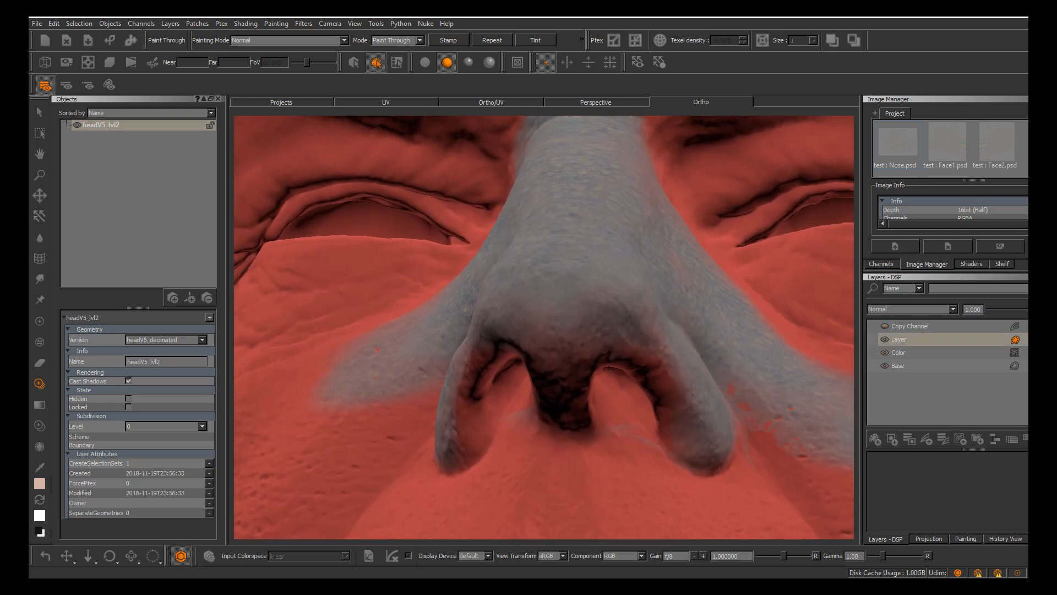
pyautogui.moveTo(568, 394)
pyautogui.keyDown('alt'); pyautogui.mouseDown()
pyautogui.moveTo(567, 300)
pyautogui.moveTo(568, 322)
pyautogui.mouseUp(); pyautogui.keyUp('alt')
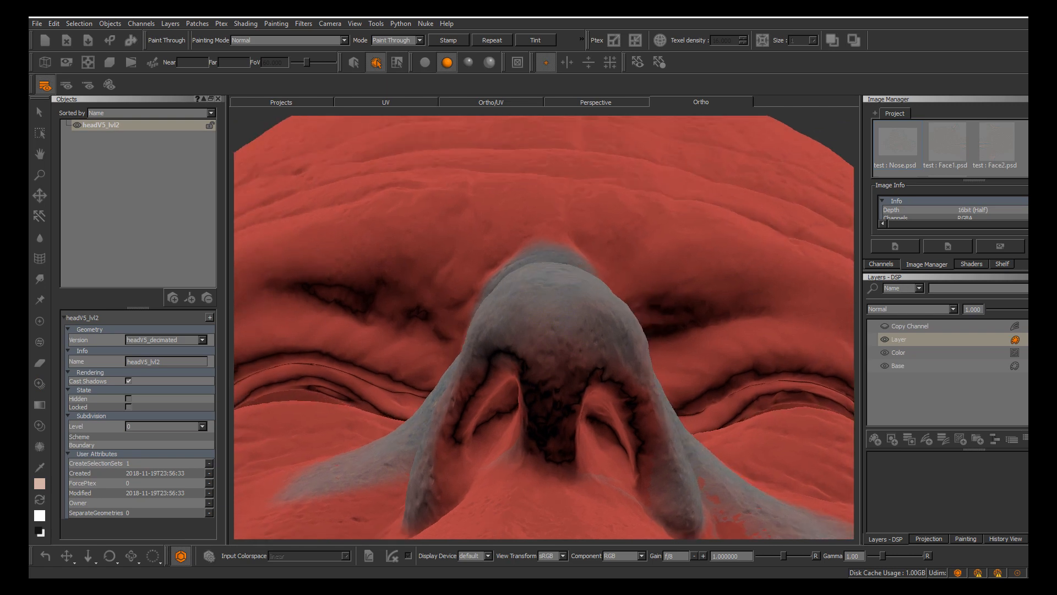
# Align the Nose.psd image with the underside of the nose and paint its displacement across the tip and columella
pyautogui.keyDown('alt'); pyautogui.moveTo(568, 337); pyautogui.dragTo(567, 314, button='middle'); pyautogui.keyUp('alt')
pyautogui.keyDown('alt'); pyautogui.moveTo(567, 313); pyautogui.dragTo(578, 353, button='right'); pyautogui.keyUp('alt')
pyautogui.press("'")
pyautogui.moveTo(577, 349)
pyautogui.keyDown('ctrl'); pyautogui.mouseDown(button='middle')
pyautogui.moveTo(597, 322)
pyautogui.moveTo(584, 322)
pyautogui.mouseUp(button='middle'); pyautogui.keyUp('ctrl')
pyautogui.press("'")
pyautogui.moveTo(543, 395)
pyautogui.mouseDown()
pyautogui.moveTo(532, 302)
pyautogui.moveTo(545, 258)
pyautogui.moveTo(597, 269)
pyautogui.moveTo(545, 278)
pyautogui.mouseUp()
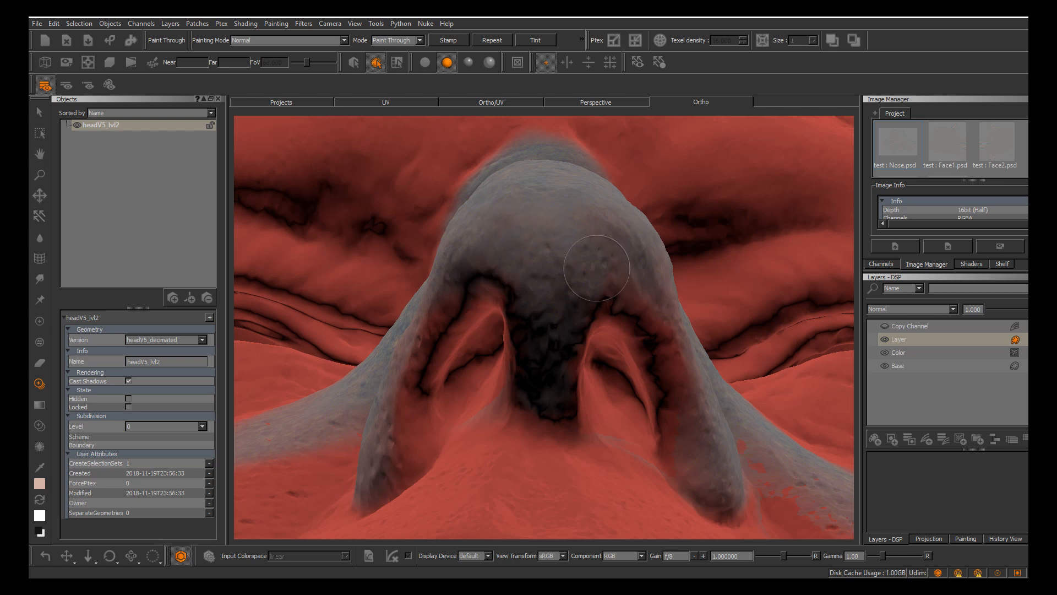
pyautogui.hotkey('ctrl', 'v')
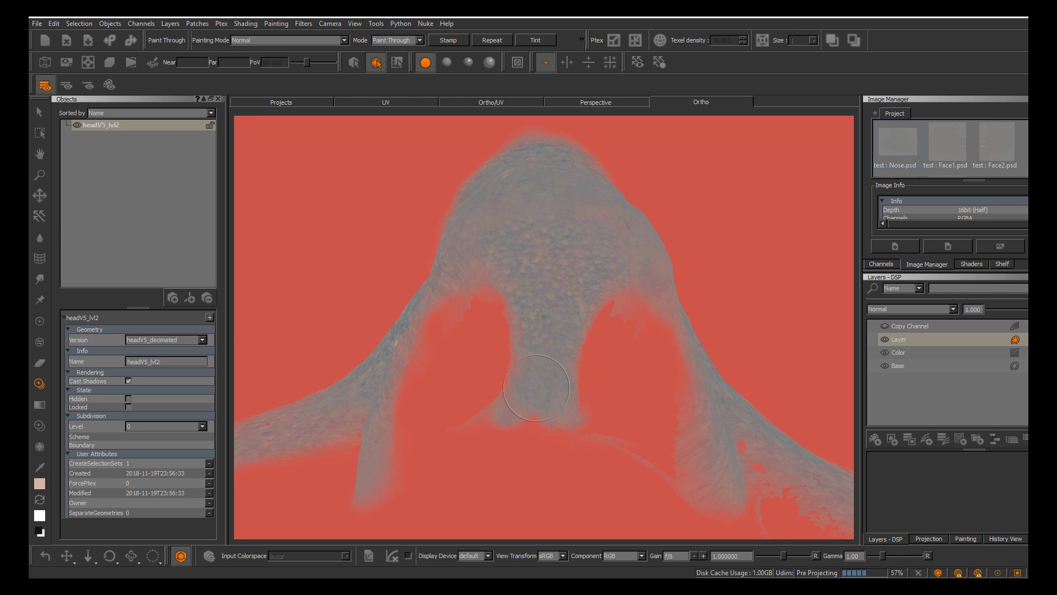
# Turn to one side of the nose, reposition the Nose.psd image and paint its displacement on the nostril wing
pyautogui.keyDown('alt'); pyautogui.moveTo(536, 306); pyautogui.dragTo(458, 126); pyautogui.keyUp('alt')
pyautogui.press("'")
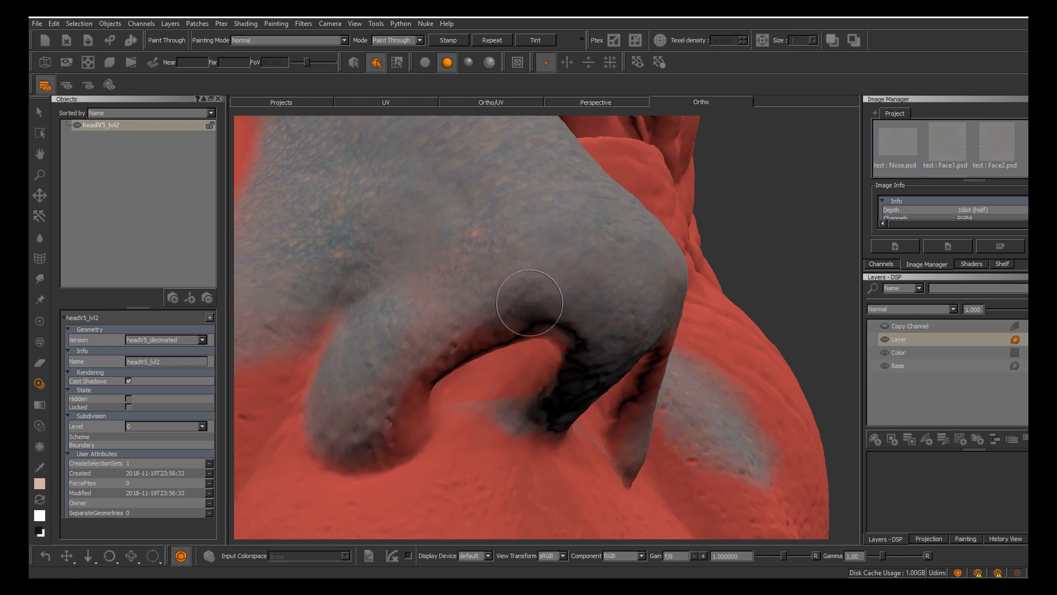
pyautogui.moveTo(527, 295)
pyautogui.keyDown('alt'); pyautogui.mouseDown()
pyautogui.moveTo(556, 286)
pyautogui.moveTo(578, 251)
pyautogui.moveTo(530, 296)
pyautogui.mouseUp(); pyautogui.keyUp('alt')
pyautogui.press("'")
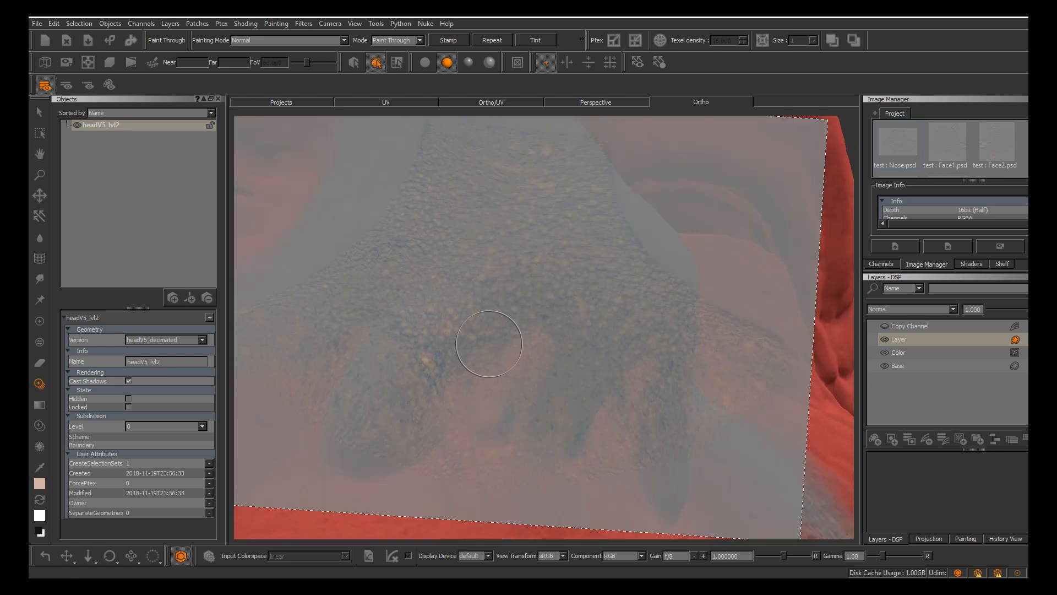
pyautogui.press("'")
pyautogui.press("'")
pyautogui.keyDown('shift'); pyautogui.moveTo(428, 373); pyautogui.dragTo(424, 388); pyautogui.keyUp('shift')
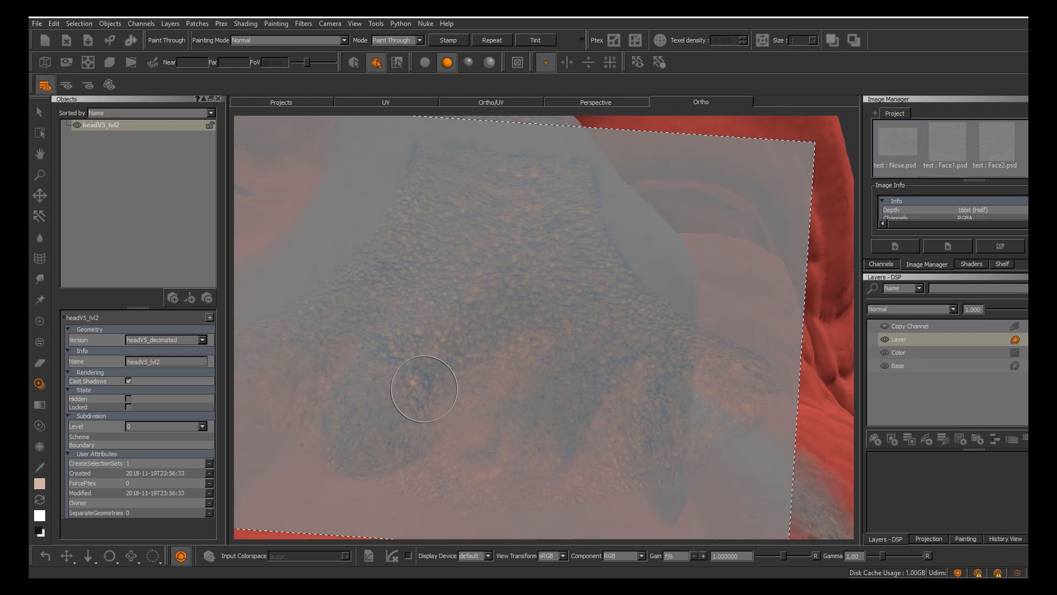
pyautogui.press("'")
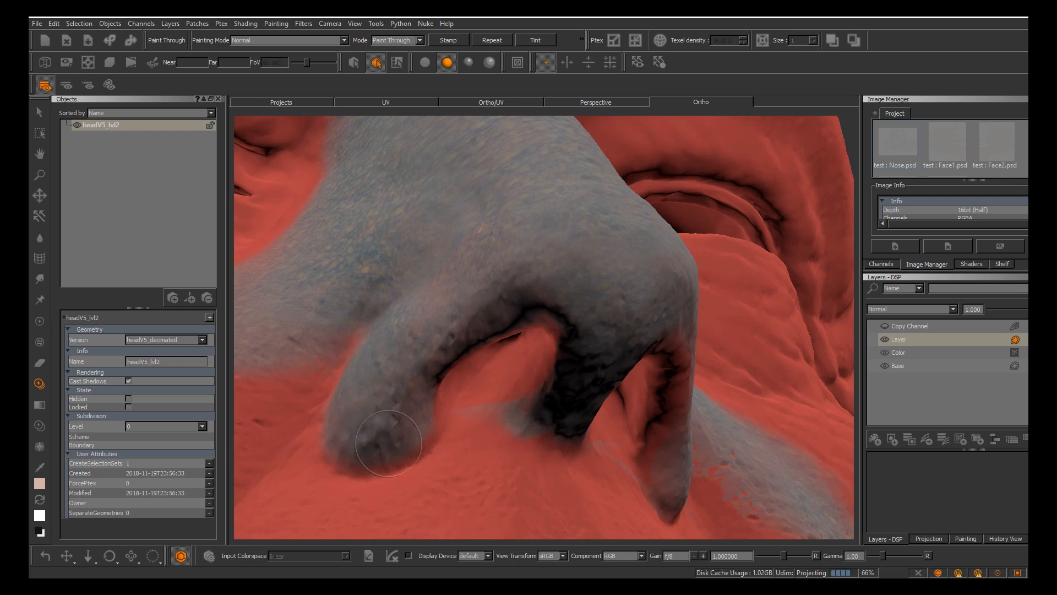
# Turn to the opposite nostril, adjust the Nose.psd image over it and paint displacement along its wing and rim
pyautogui.moveTo(650, 340)
pyautogui.keyDown('alt'); pyautogui.mouseDown()
pyautogui.moveTo(529, 286)
pyautogui.moveTo(698, 342)
pyautogui.moveTo(637, 347)
pyautogui.moveTo(586, 370)
pyautogui.moveTo(650, 345)
pyautogui.mouseUp(); pyautogui.keyUp('alt')
pyautogui.moveTo(631, 396)
pyautogui.keyDown('ctrl'); pyautogui.keyDown('shift'); pyautogui.mouseDown()
pyautogui.moveTo(644, 389)
pyautogui.moveTo(673, 403)
pyautogui.moveTo(633, 420)
pyautogui.moveTo(652, 443)
pyautogui.mouseUp(); pyautogui.keyUp('shift'); pyautogui.keyUp('ctrl')
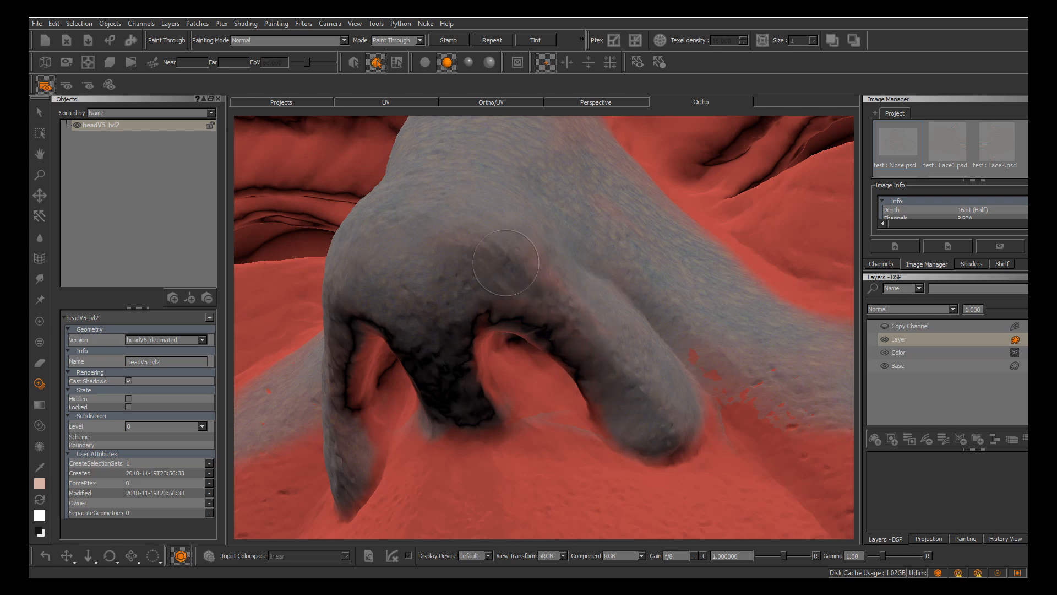
pyautogui.moveTo(547, 282); pyautogui.dragTo(549, 308)
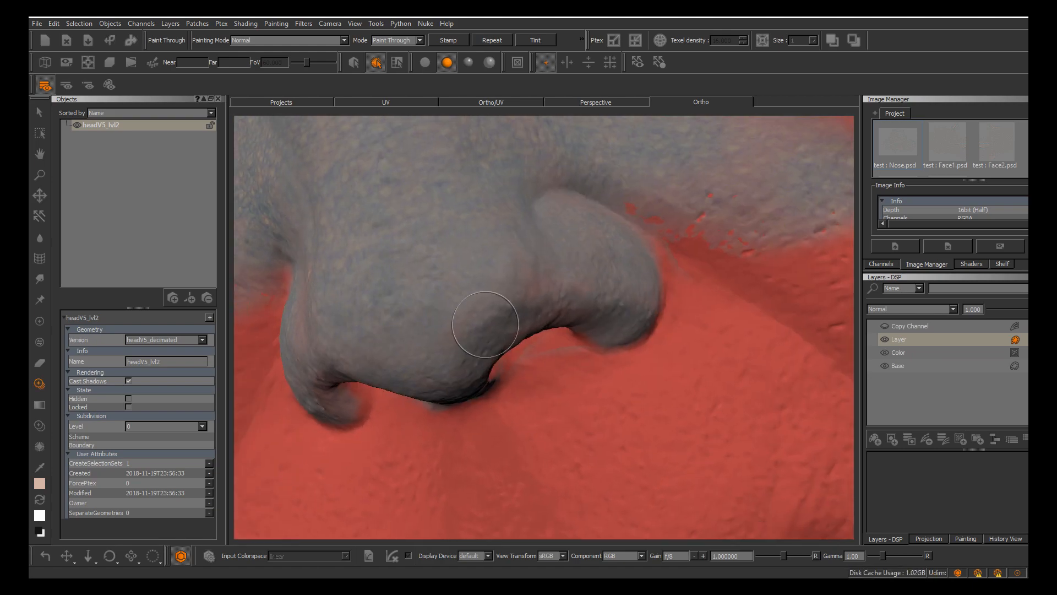
# Face the nose from the front and align the Nose.psd image with its side and the crease above the nostril
pyautogui.keyDown('alt'); pyautogui.moveTo(485, 324); pyautogui.dragTo(441, 347, button='right'); pyautogui.keyUp('alt')
pyautogui.keyDown('alt'); pyautogui.moveTo(441, 346); pyautogui.dragTo(446, 325); pyautogui.keyUp('alt')
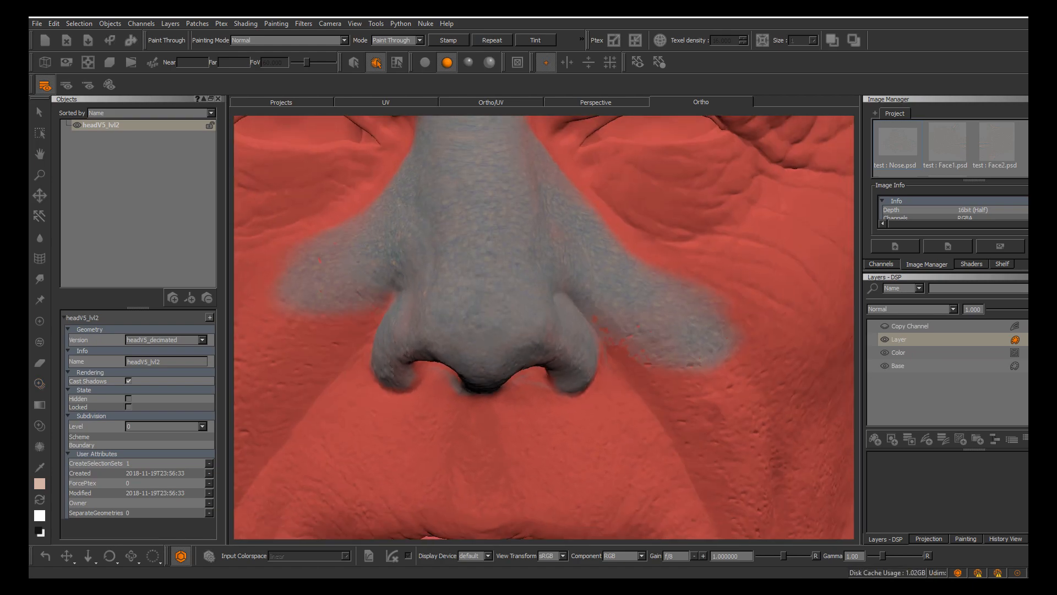
pyautogui.keyDown('alt'); pyautogui.moveTo(451, 286); pyautogui.dragTo(476, 270); pyautogui.keyUp('alt')
pyautogui.moveTo(476, 270)
pyautogui.keyDown('alt'); pyautogui.mouseDown(button='middle')
pyautogui.moveTo(576, 341)
pyautogui.moveTo(523, 380)
pyautogui.mouseUp(button='middle'); pyautogui.keyUp('alt')
pyautogui.keyDown('alt'); pyautogui.moveTo(523, 380); pyautogui.dragTo(548, 346); pyautogui.keyUp('alt')
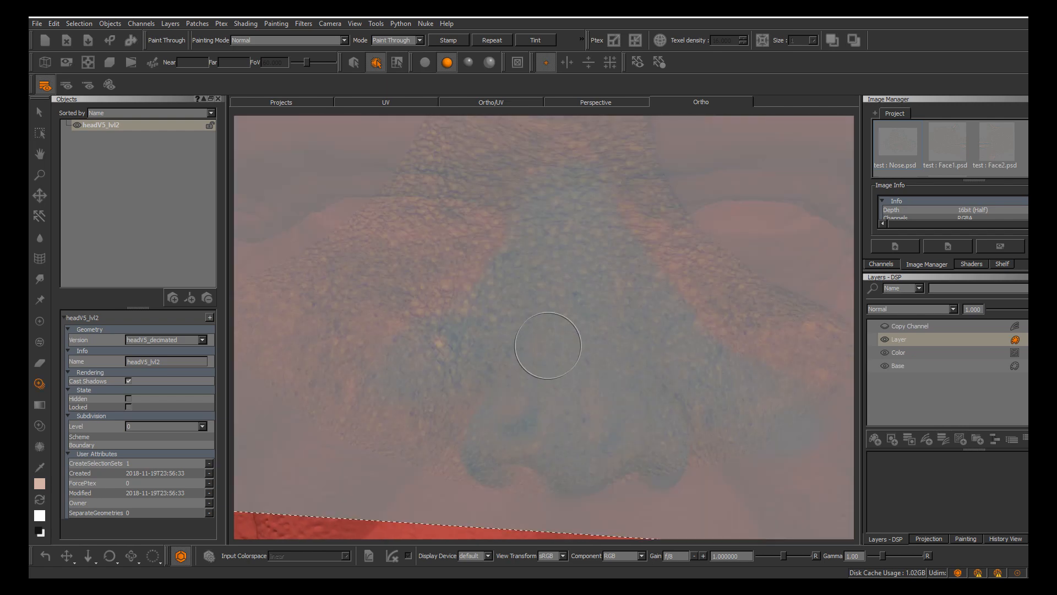
pyautogui.keyDown('shift'); pyautogui.moveTo(471, 321); pyautogui.dragTo(462, 396); pyautogui.keyUp('shift')
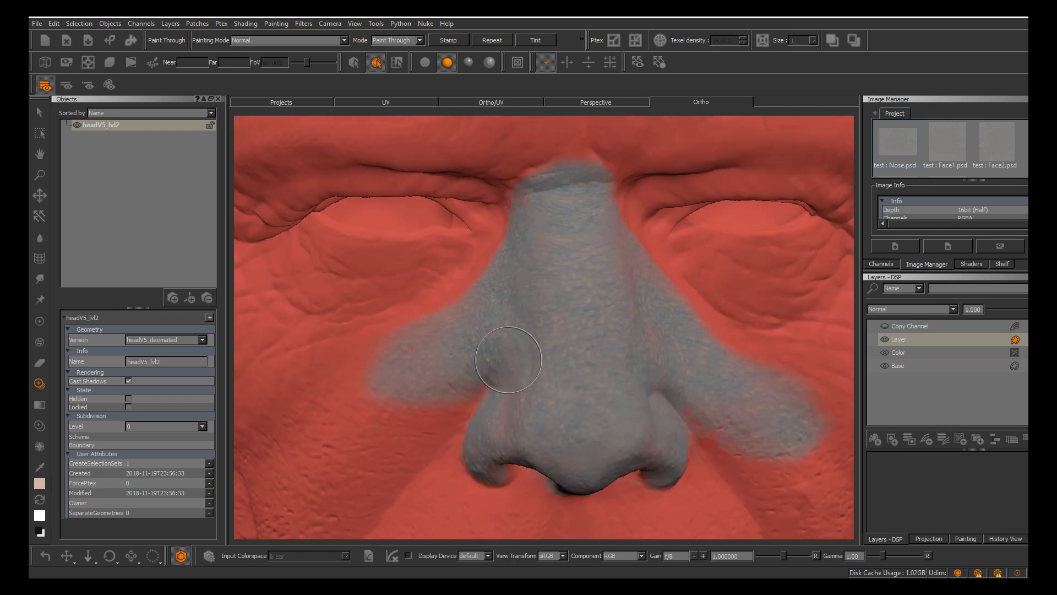
pyautogui.keyDown('alt'); pyautogui.moveTo(522, 364); pyautogui.dragTo(551, 378, button='middle'); pyautogui.keyUp('alt')
pyautogui.keyDown('ctrl'); pyautogui.moveTo(562, 382); pyautogui.dragTo(602, 396); pyautogui.keyUp('ctrl')
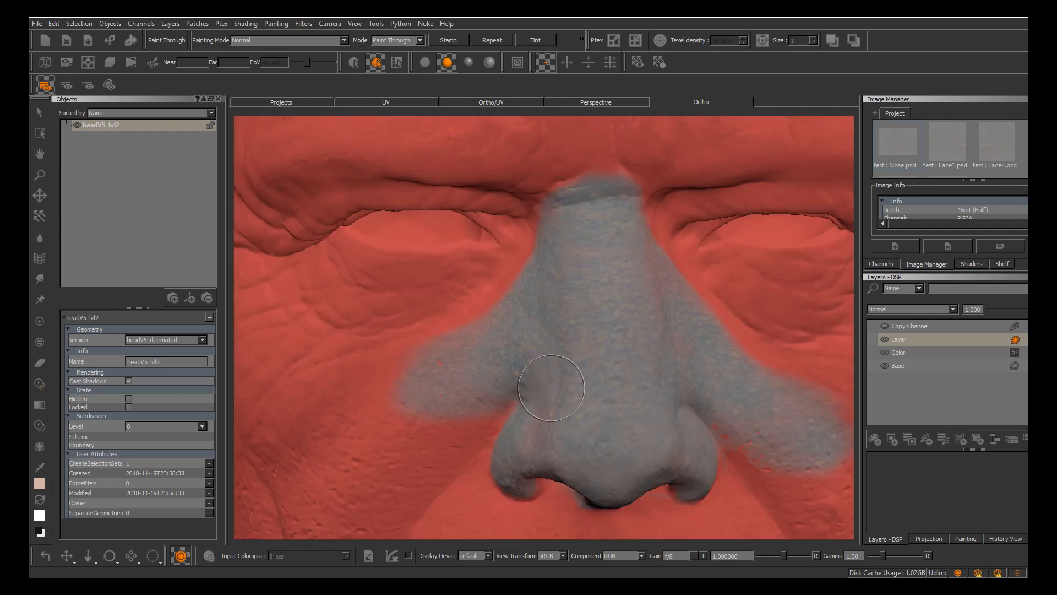
pyautogui.keyDown('alt'); pyautogui.moveTo(607, 390); pyautogui.dragTo(567, 348, button='middle'); pyautogui.keyUp('alt')
pyautogui.moveTo(454, 423)
pyautogui.keyDown('shift'); pyautogui.mouseDown()
pyautogui.moveTo(511, 399)
pyautogui.moveTo(511, 362)
pyautogui.moveTo(491, 337)
pyautogui.mouseUp(); pyautogui.keyUp('shift')
pyautogui.keyDown('alt'); pyautogui.moveTo(474, 315); pyautogui.dragTo(531, 328, button='middle'); pyautogui.keyUp('alt')
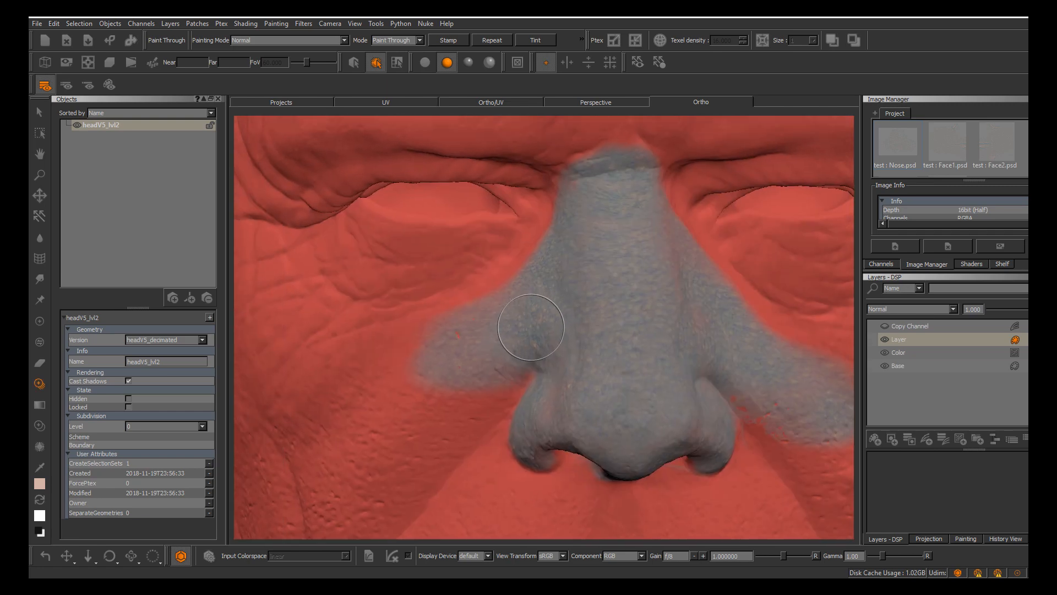
pyautogui.keyDown('shift'); pyautogui.moveTo(531, 328); pyautogui.dragTo(547, 364); pyautogui.keyUp('shift')
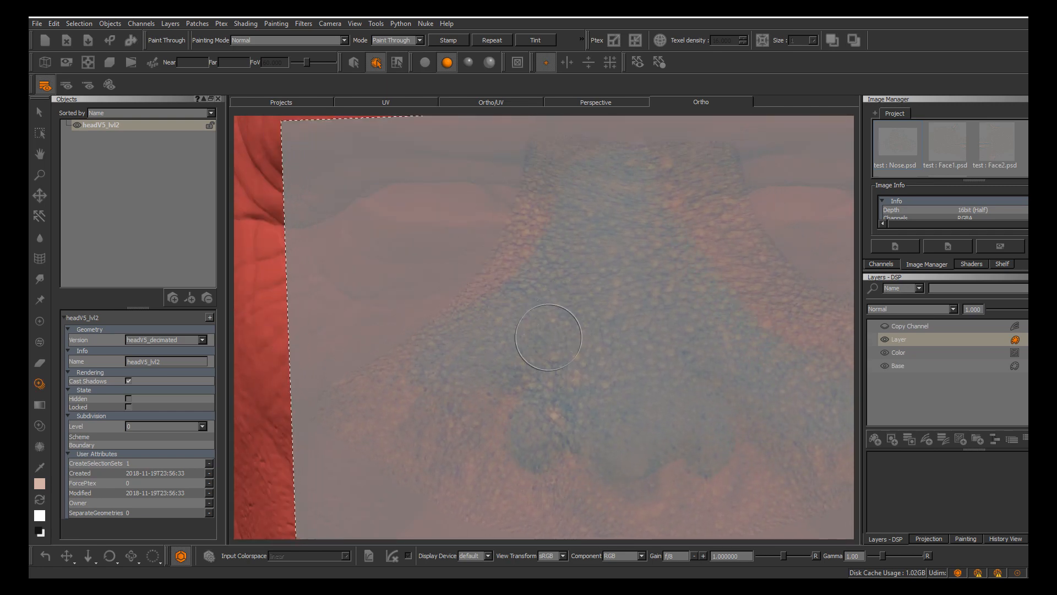
# Shift the Nose.psd image slightly and paint its displacement with a larger brush down the cheek beside the nostril
pyautogui.keyDown('alt'); pyautogui.moveTo(548, 337); pyautogui.dragTo(592, 300, button='middle'); pyautogui.keyUp('alt')
pyautogui.keyDown('alt'); pyautogui.moveTo(592, 300); pyautogui.dragTo(566, 354, button='right'); pyautogui.keyUp('alt')
pyautogui.keyDown('alt'); pyautogui.moveTo(566, 354); pyautogui.dragTo(561, 382, button='middle'); pyautogui.keyUp('alt')
pyautogui.moveTo(542, 385)
pyautogui.keyDown('shift'); pyautogui.mouseDown()
pyautogui.moveTo(570, 354)
pyautogui.moveTo(577, 368)
pyautogui.moveTo(490, 259)
pyautogui.moveTo(568, 396)
pyautogui.moveTo(592, 402)
pyautogui.mouseUp(); pyautogui.keyUp('shift')
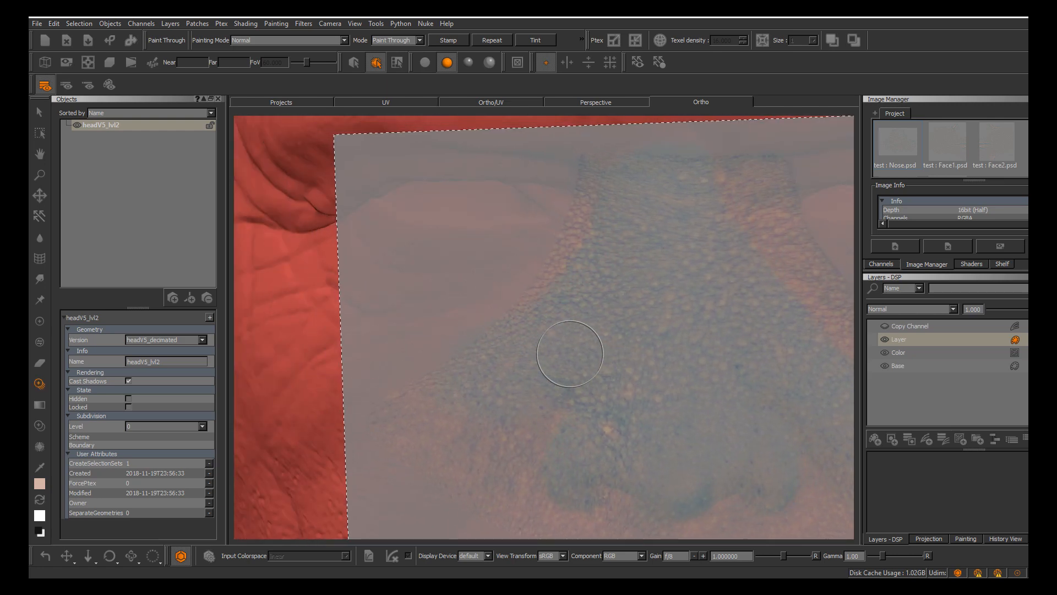
pyautogui.keyDown('shift'); pyautogui.moveTo(570, 354); pyautogui.dragTo(588, 365); pyautogui.keyUp('shift')
pyautogui.moveTo(507, 406)
pyautogui.mouseDown()
pyautogui.moveTo(520, 404)
pyautogui.moveTo(464, 419)
pyautogui.mouseUp()
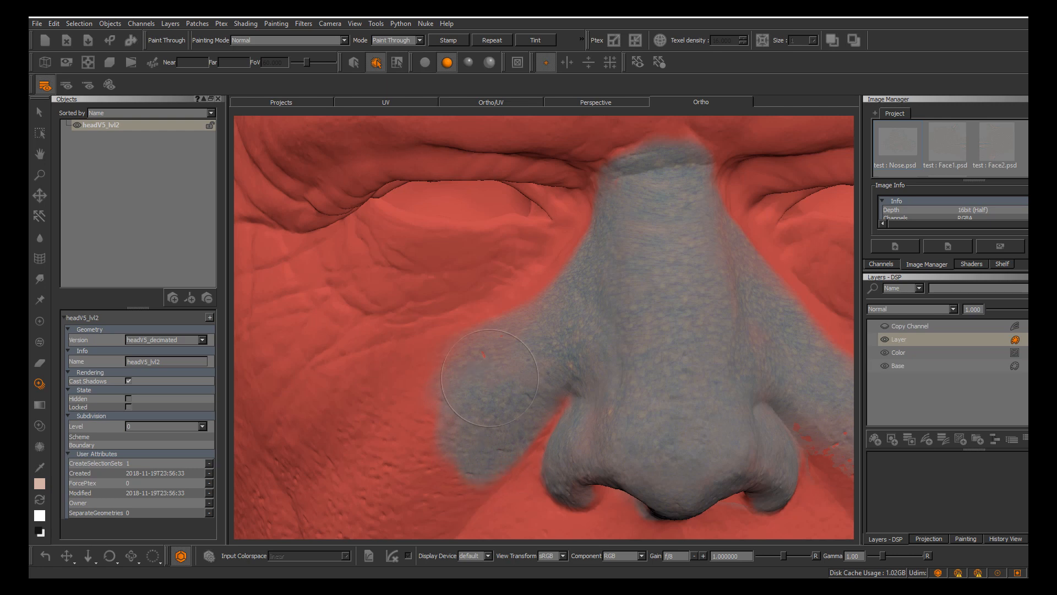
pyautogui.moveTo(484, 364); pyautogui.dragTo(480, 367)
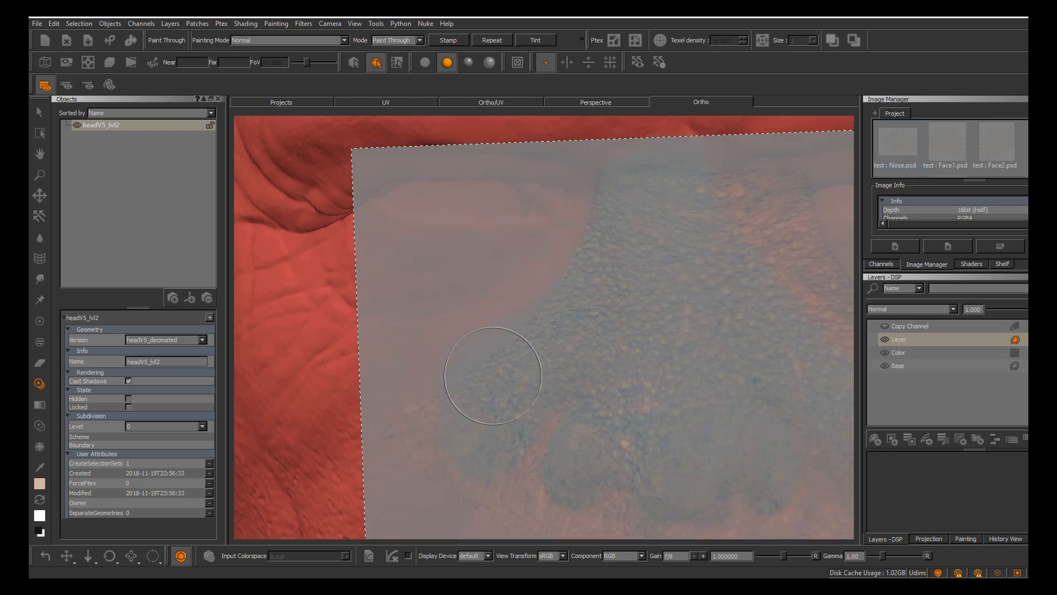
pyautogui.moveTo(452, 434); pyautogui.dragTo(462, 435)
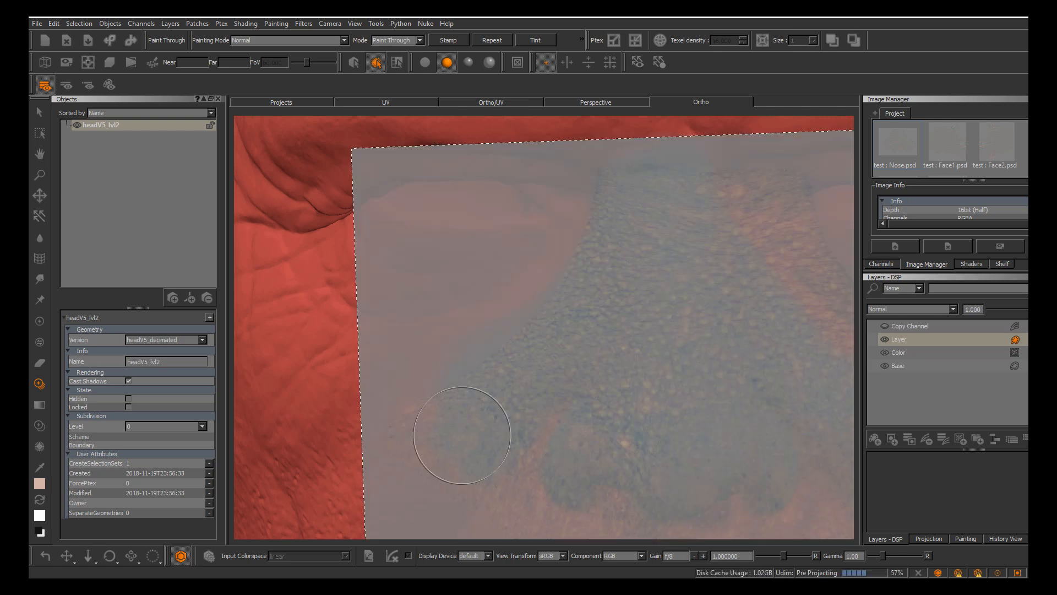
# Turn to the side of the bridge, place the Nose.psd image over it and paint its displacement there
pyautogui.keyDown('alt'); pyautogui.moveTo(462, 435); pyautogui.dragTo(151, 424, button='middle'); pyautogui.keyUp('alt')
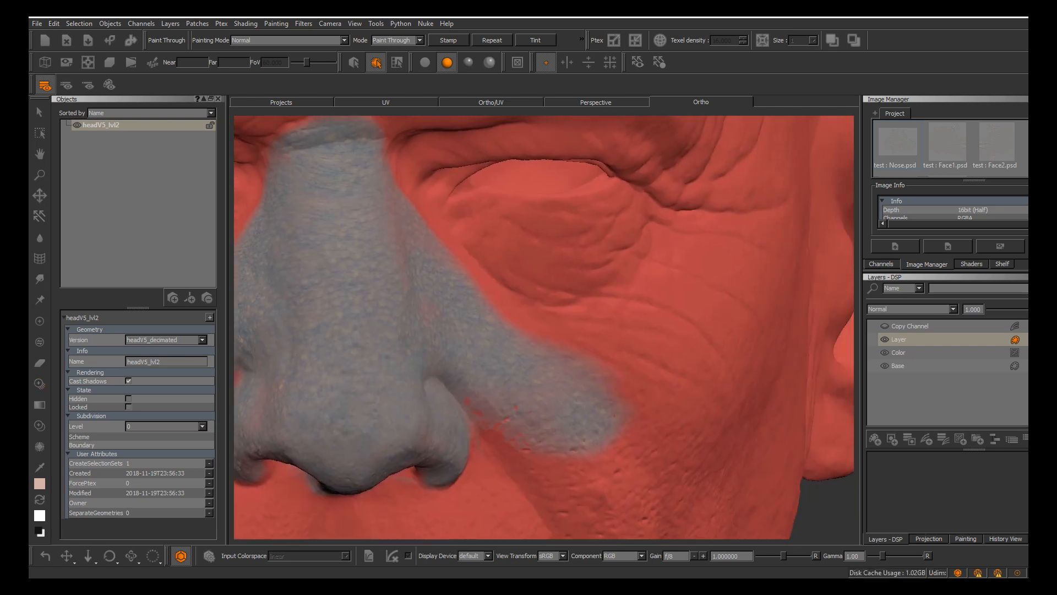
pyautogui.moveTo(325, 263)
pyautogui.keyDown('alt'); pyautogui.mouseDown(button='middle')
pyautogui.moveTo(377, 321)
pyautogui.moveTo(410, 299)
pyautogui.moveTo(492, 339)
pyautogui.moveTo(512, 377)
pyautogui.mouseUp(button='middle'); pyautogui.keyUp('alt')
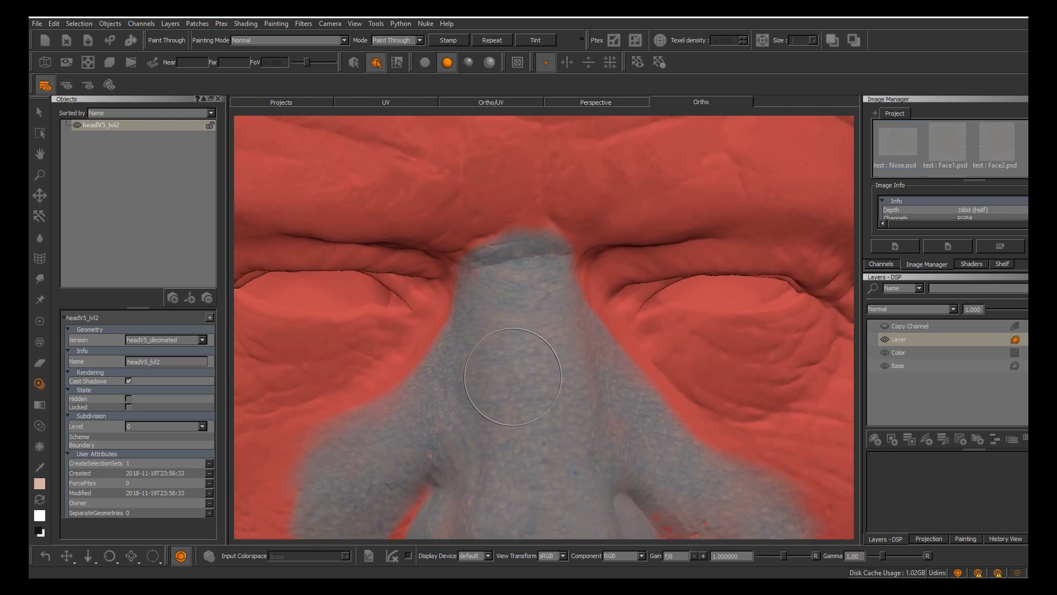
pyautogui.keyDown('alt'); pyautogui.moveTo(513, 378); pyautogui.dragTo(477, 381); pyautogui.keyUp('alt')
pyautogui.keyDown('alt'); pyautogui.moveTo(477, 380); pyautogui.dragTo(504, 383, button='right'); pyautogui.keyUp('alt')
pyautogui.keyDown('alt'); pyautogui.moveTo(504, 382); pyautogui.dragTo(505, 382); pyautogui.keyUp('alt')
pyautogui.press("'")
pyautogui.moveTo(505, 382)
pyautogui.keyDown('ctrl'); pyautogui.keyDown('shift'); pyautogui.mouseDown()
pyautogui.moveTo(543, 416)
pyautogui.moveTo(580, 404)
pyautogui.mouseUp(); pyautogui.keyUp('shift'); pyautogui.keyUp('ctrl')
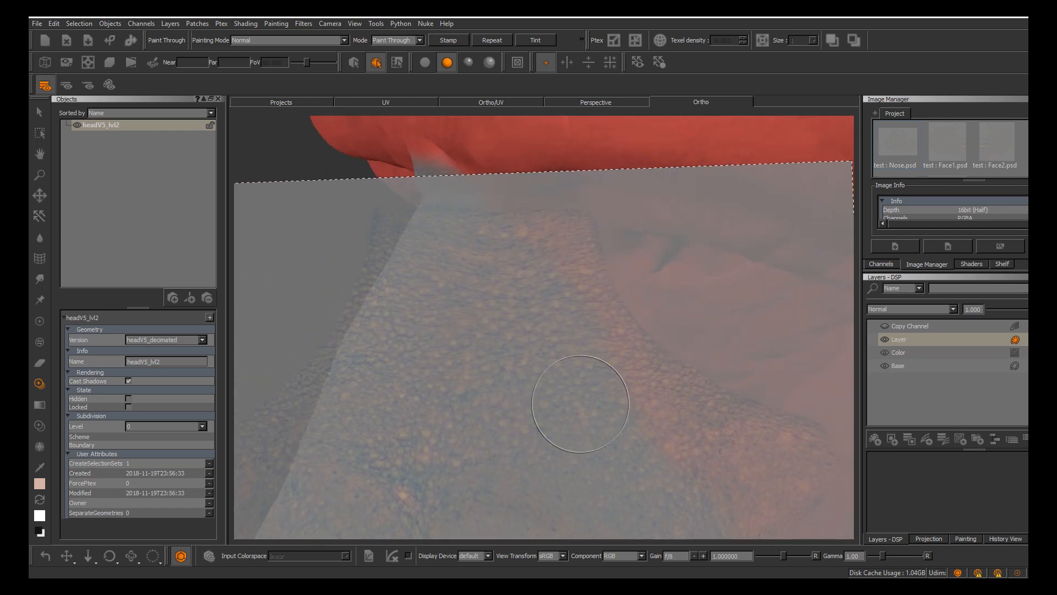
pyautogui.moveTo(579, 334)
pyautogui.mouseDown()
pyautogui.moveTo(564, 337)
pyautogui.moveTo(584, 242)
pyautogui.moveTo(537, 258)
pyautogui.mouseUp()
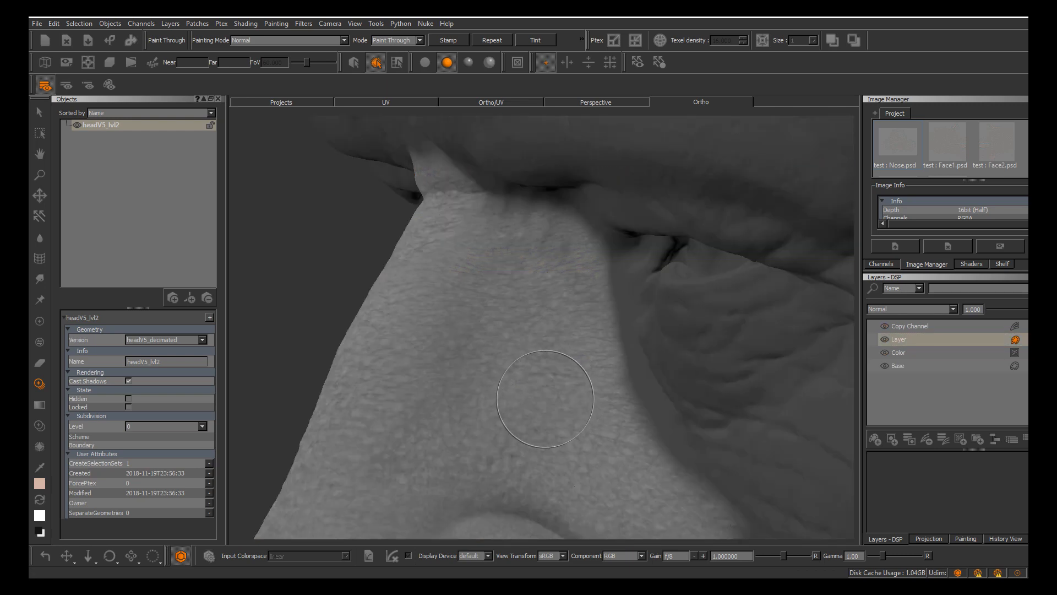
# Examine the greyscale displacement along the bridge while turning the head to the other side of the nose
pyautogui.keyDown('alt'); pyautogui.moveTo(499, 424); pyautogui.dragTo(536, 341, button='middle'); pyautogui.keyUp('alt')
pyautogui.keyDown('alt'); pyautogui.moveTo(512, 358); pyautogui.dragTo(716, 352); pyautogui.keyUp('alt')
pyautogui.keyDown('alt'); pyautogui.moveTo(556, 352); pyautogui.dragTo(504, 348); pyautogui.keyUp('alt')
pyautogui.keyDown('alt'); pyautogui.moveTo(503, 348); pyautogui.dragTo(575, 424, button='middle'); pyautogui.keyUp('alt')
pyautogui.keyDown('alt'); pyautogui.moveTo(576, 424); pyautogui.dragTo(625, 426); pyautogui.keyUp('alt')
# Hide the Copy Channel layer, reposition and rotate the Nose.psd image over this side, and paint its displacement down the nose
pyautogui.press('t')
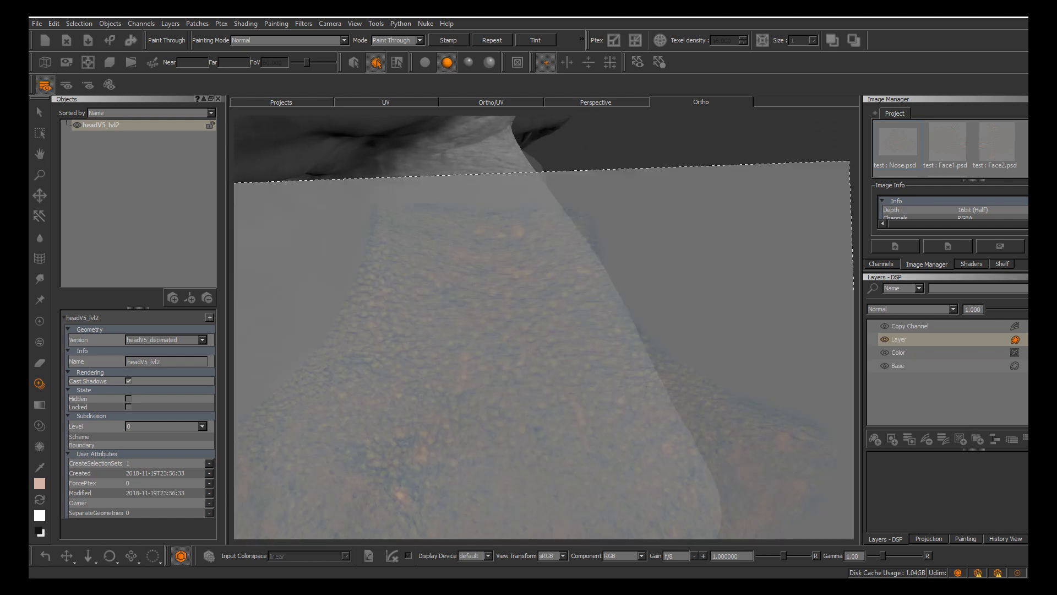
pyautogui.click(885, 326)
pyautogui.press("'")
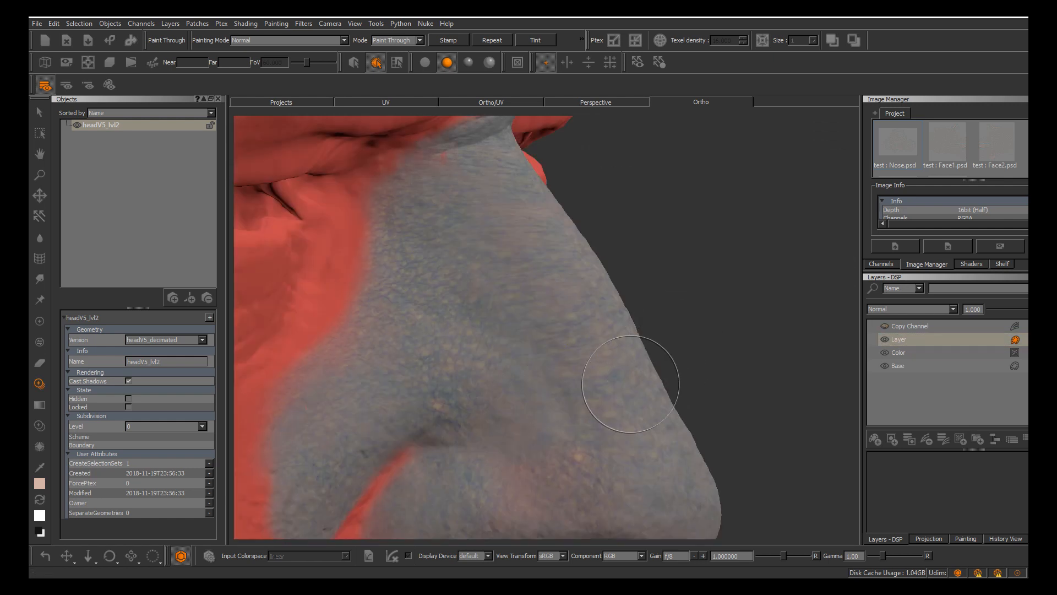
pyautogui.press("'")
pyautogui.moveTo(588, 420)
pyautogui.keyDown('shift'); pyautogui.mouseDown()
pyautogui.moveTo(618, 378)
pyautogui.moveTo(697, 371)
pyautogui.moveTo(658, 367)
pyautogui.mouseUp(); pyautogui.keyUp('shift')
pyautogui.press("'")
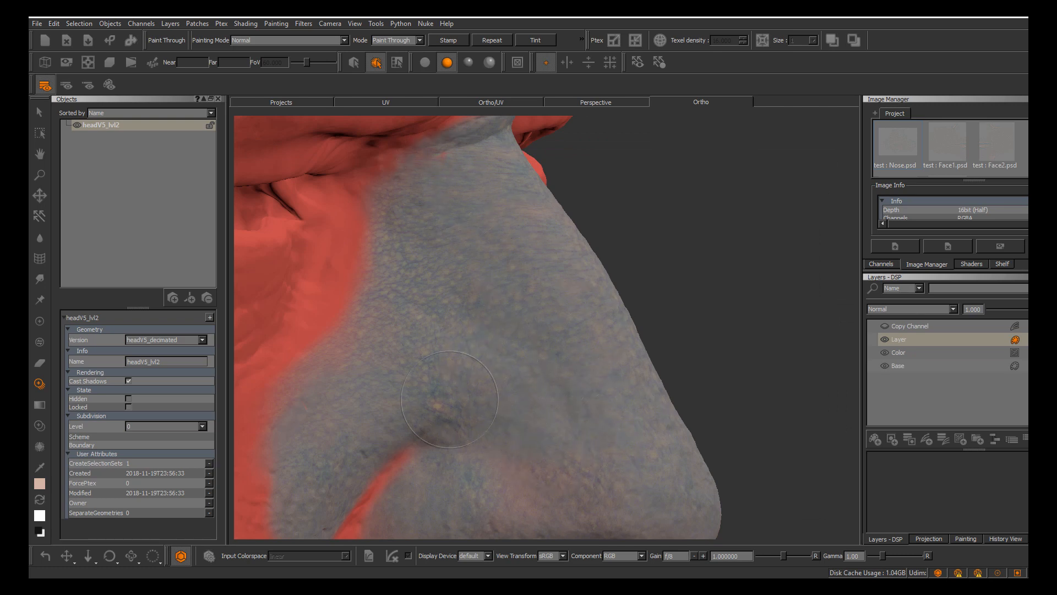
pyautogui.press("'")
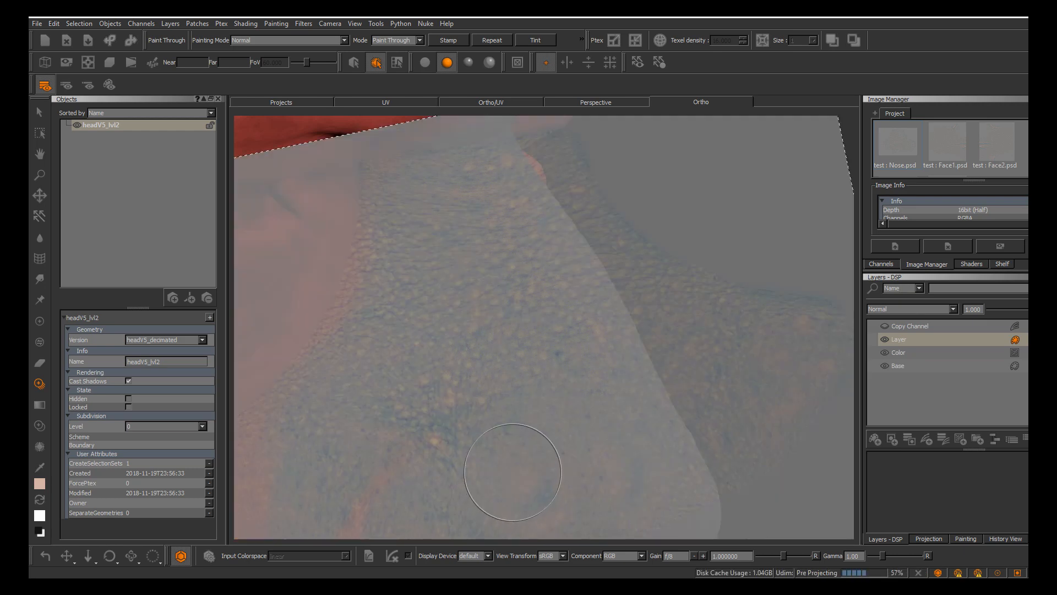
pyautogui.press("'")
# Check the painted detail across the bridge, nostrils and cheeks from the front
pyautogui.keyDown('alt'); pyautogui.moveTo(559, 377); pyautogui.dragTo(441, 380); pyautogui.keyUp('alt')
pyautogui.keyDown('alt'); pyautogui.moveTo(542, 352); pyautogui.dragTo(501, 333); pyautogui.keyUp('alt')
pyautogui.keyDown('alt'); pyautogui.moveTo(528, 325); pyautogui.dragTo(479, 352, button='middle'); pyautogui.keyUp('alt')
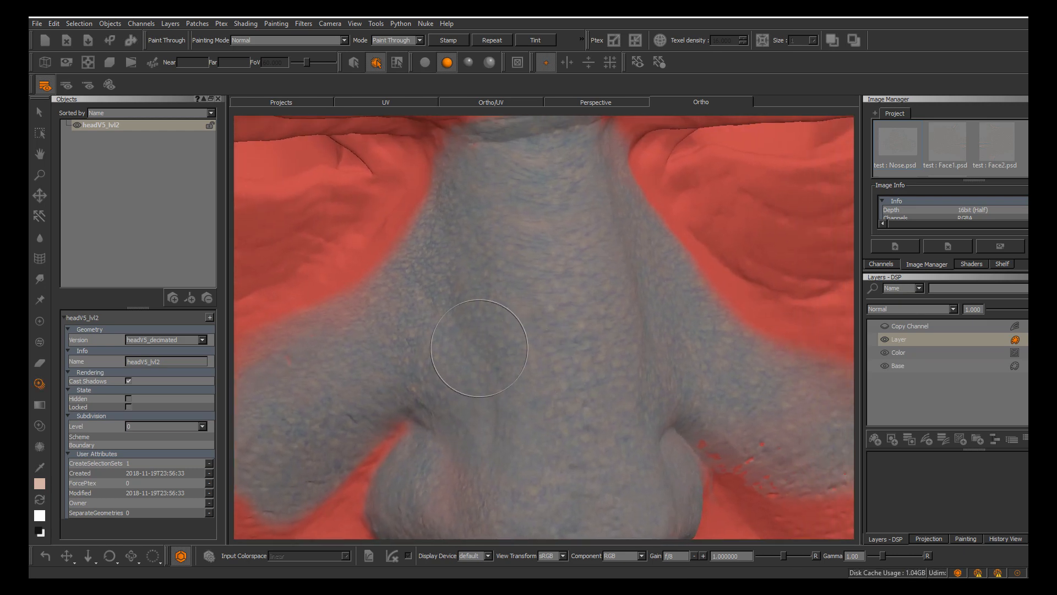
pyautogui.keyDown('alt'); pyautogui.moveTo(518, 353); pyautogui.dragTo(468, 352, button='right'); pyautogui.keyUp('alt')
pyautogui.keyDown('alt'); pyautogui.moveTo(506, 357); pyautogui.dragTo(502, 344); pyautogui.keyUp('alt')
pyautogui.keyDown('alt'); pyautogui.moveTo(517, 358); pyautogui.dragTo(487, 332, button='middle'); pyautogui.keyUp('alt')
pyautogui.keyDown('alt'); pyautogui.moveTo(488, 342); pyautogui.dragTo(487, 353); pyautogui.keyUp('alt')
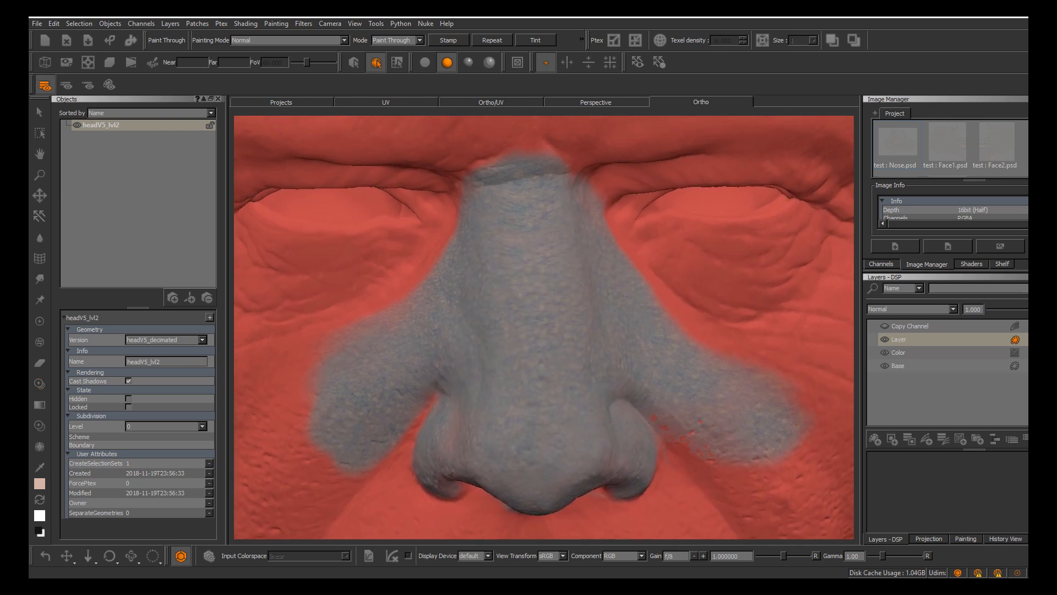
# Try to paint more of the Nose.psd displacement over the upper bridge of the nose from a closer view
pyautogui.keyDown('alt'); pyautogui.moveTo(479, 366); pyautogui.dragTo(529, 369, button='right'); pyautogui.keyUp('alt')
pyautogui.moveTo(529, 369)
pyautogui.keyDown('alt'); pyautogui.mouseDown()
pyautogui.moveTo(546, 351)
pyautogui.moveTo(573, 390)
pyautogui.moveTo(593, 375)
pyautogui.mouseUp(); pyautogui.keyUp('alt')
pyautogui.press("'")
pyautogui.press("'")
pyautogui.press("'")
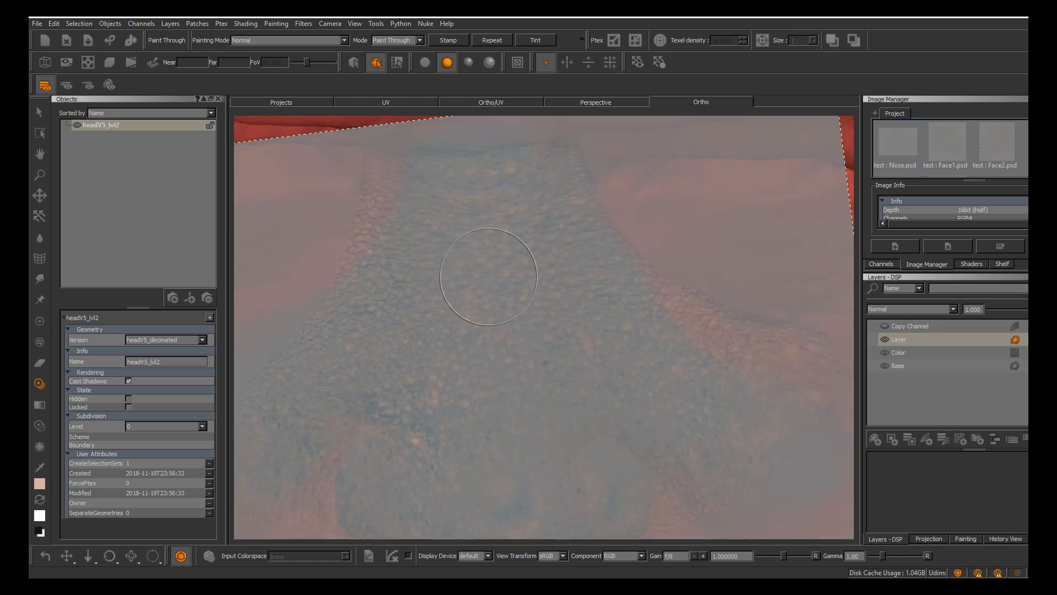
pyautogui.moveTo(500, 250); pyautogui.dragTo(484, 208)
pyautogui.press("'")
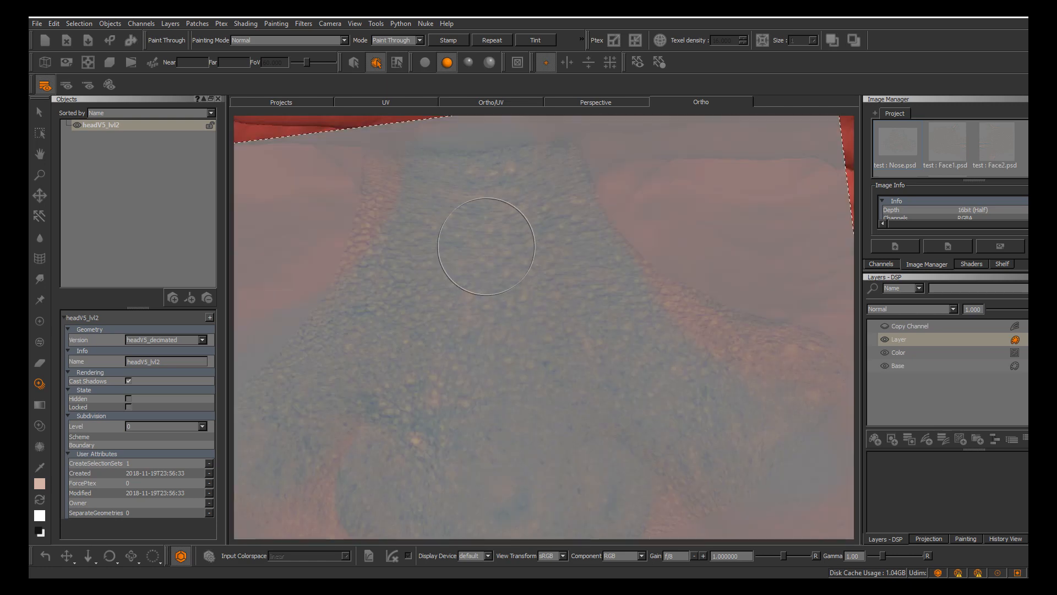
pyautogui.press("'")
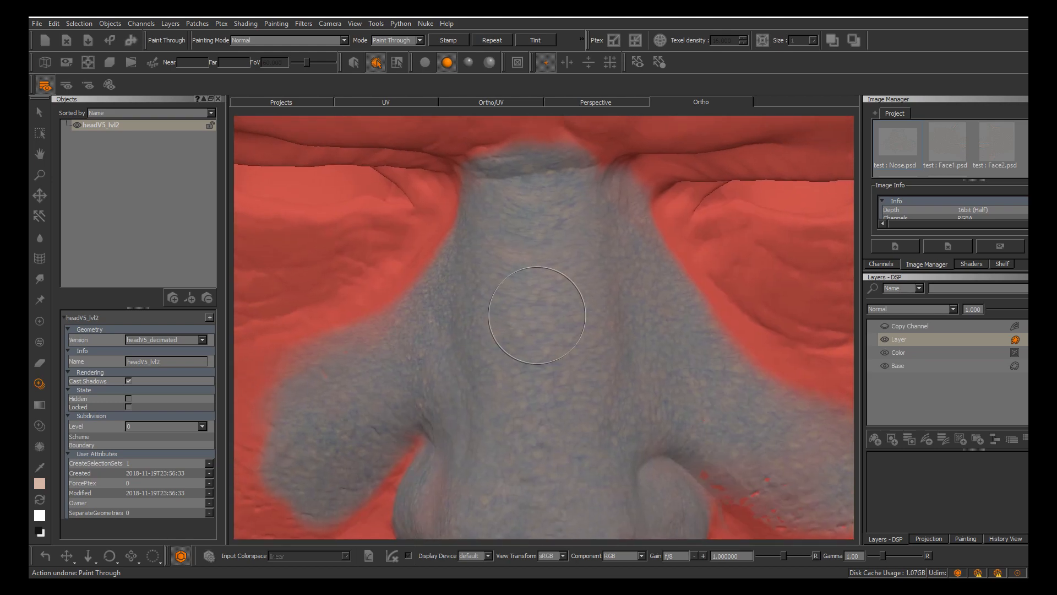
# Centre the painted nose in a front view and add a new paint layer directly above the nose layer
pyautogui.press("'")
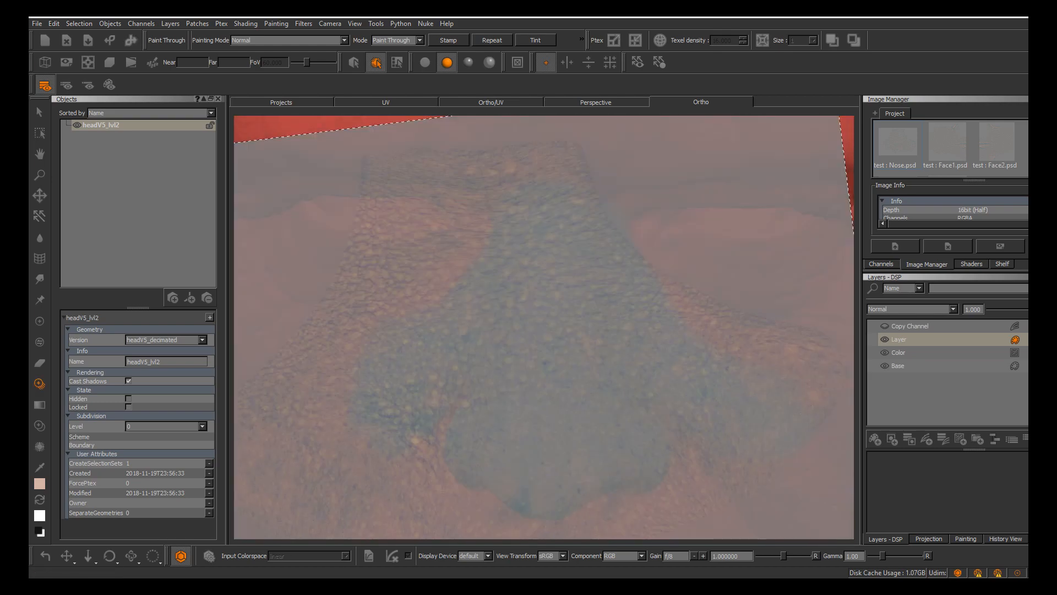
pyautogui.press("'")
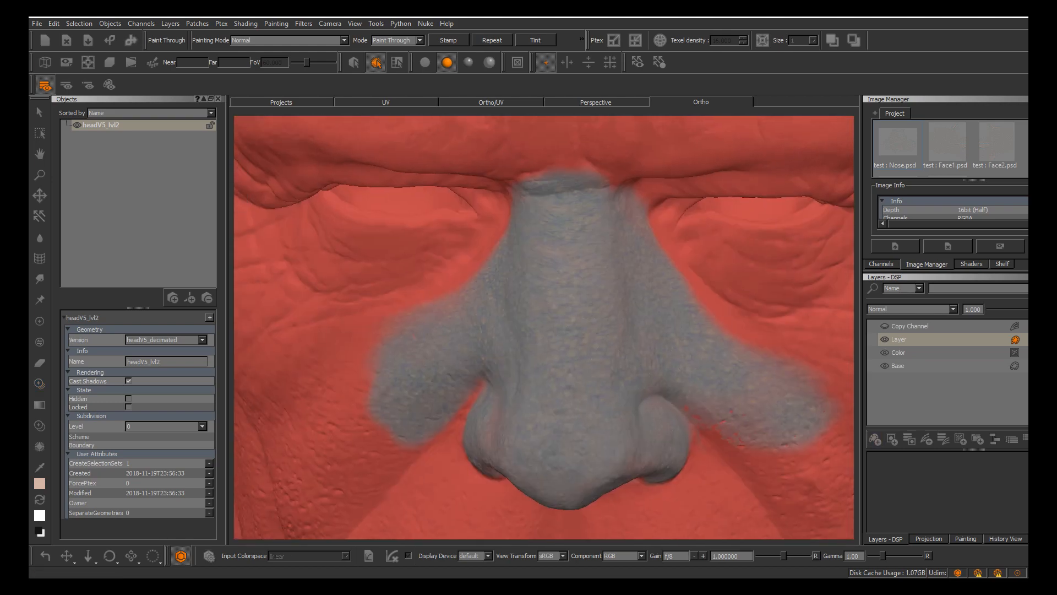
pyautogui.press("'")
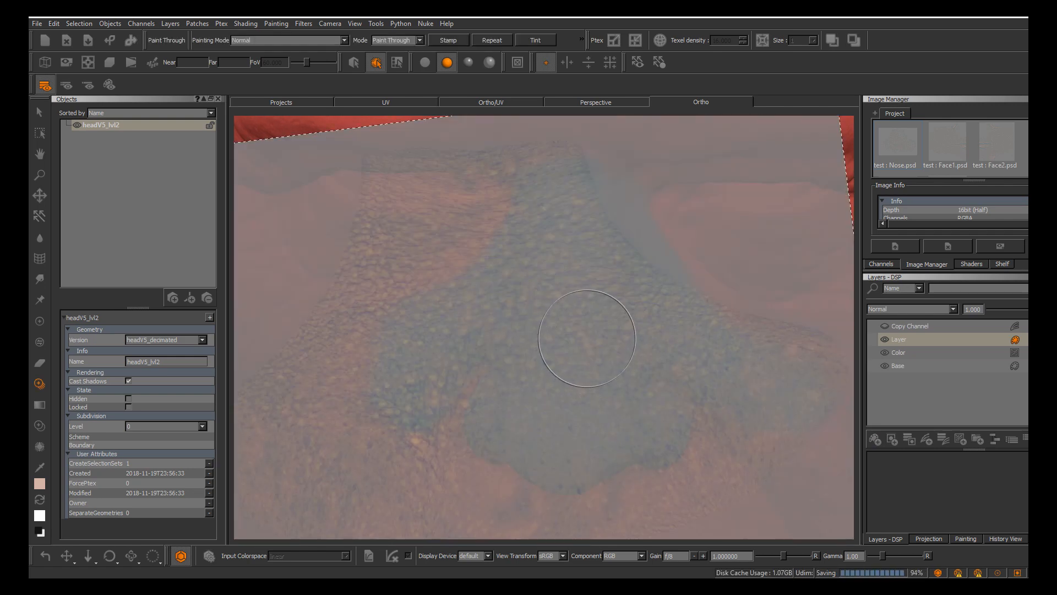
pyautogui.press("'")
pyautogui.keyDown('alt'); pyautogui.moveTo(606, 346); pyautogui.dragTo(562, 340, button='middle'); pyautogui.keyUp('alt')
pyautogui.press("'")
pyautogui.click(875, 439)
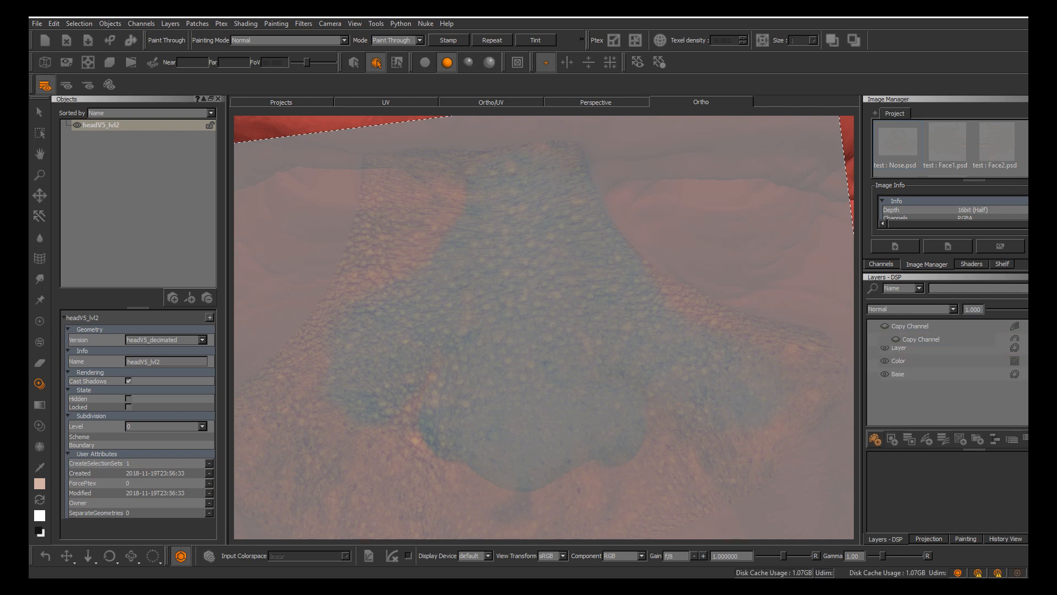
# Load the Face1.psd image as the Paint Through source over the front of the face
pyautogui.press("'")
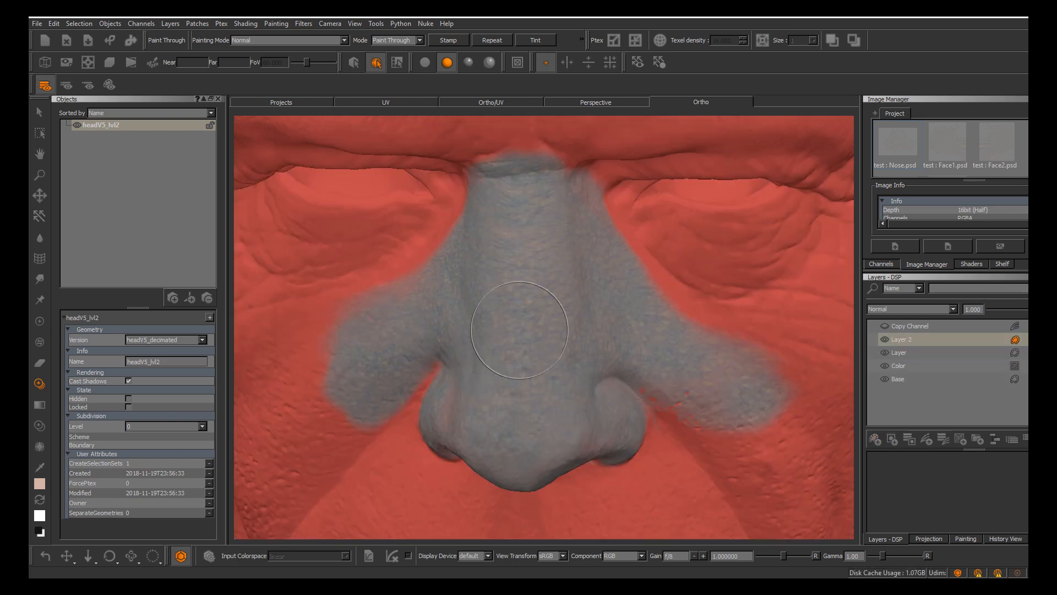
pyautogui.press("'")
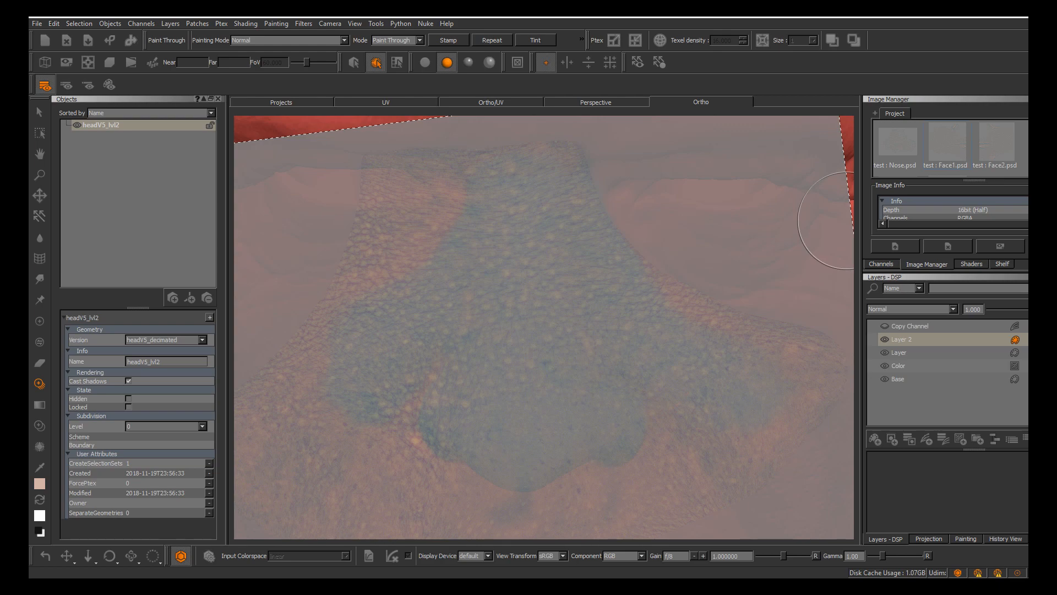
pyautogui.moveTo(947, 143); pyautogui.dragTo(576, 158)
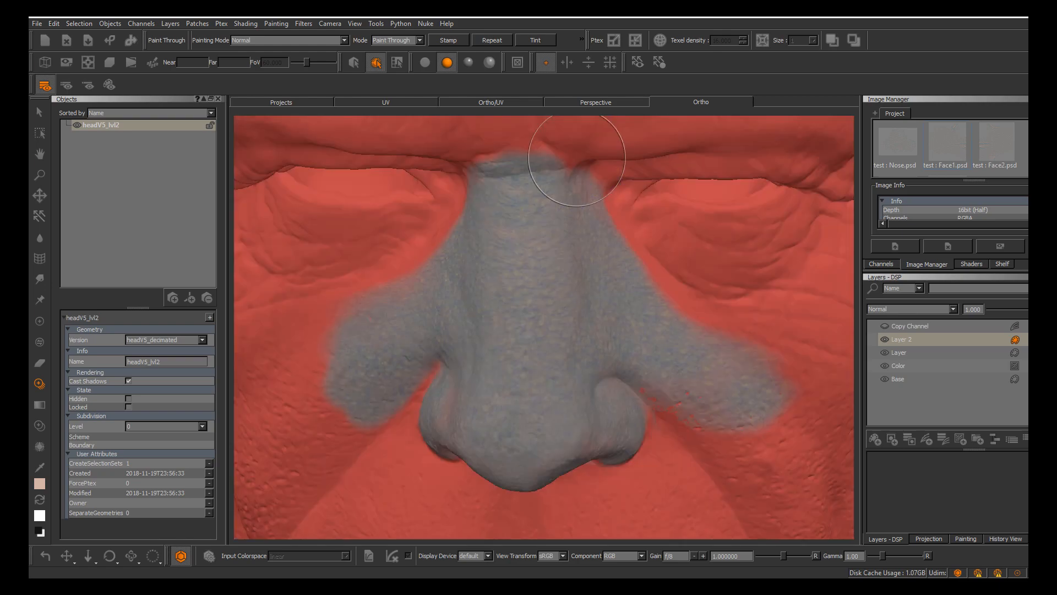
# Frame the head's right cheek and mouth, and move the paint-through skin image over them
pyautogui.keyDown('alt'); pyautogui.moveTo(540, 352); pyautogui.dragTo(637, 320, button='middle'); pyautogui.keyUp('alt')
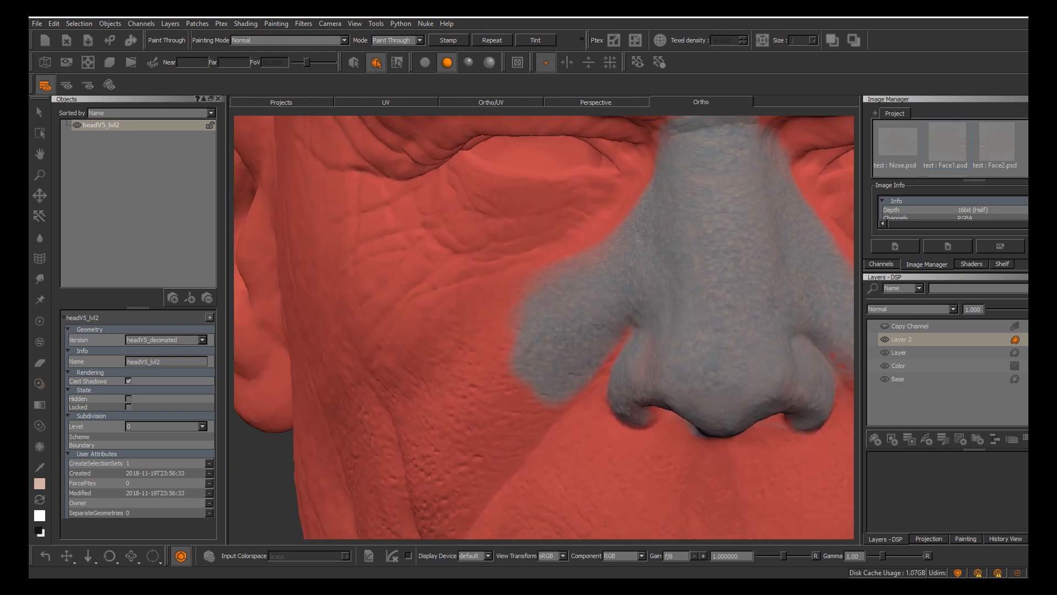
pyautogui.moveTo(649, 265)
pyautogui.keyDown('ctrl'); pyautogui.mouseDown()
pyautogui.moveTo(589, 297)
pyautogui.moveTo(568, 363)
pyautogui.moveTo(579, 405)
pyautogui.moveTo(563, 355)
pyautogui.moveTo(592, 399)
pyautogui.mouseUp(); pyautogui.keyUp('ctrl')
pyautogui.moveTo(553, 355)
pyautogui.mouseDown()
pyautogui.moveTo(538, 329)
pyautogui.moveTo(605, 297)
pyautogui.mouseUp()
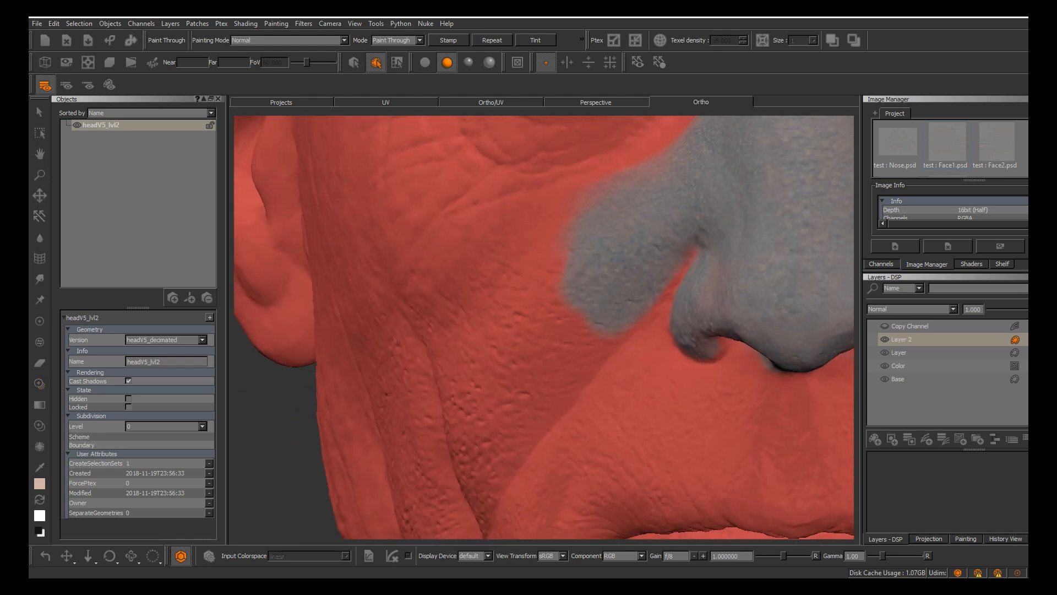
pyautogui.keyDown('alt'); pyautogui.moveTo(606, 297); pyautogui.dragTo(633, 325, button='middle'); pyautogui.keyUp('alt')
pyautogui.keyDown('alt'); pyautogui.moveTo(634, 325); pyautogui.dragTo(611, 300, button='right'); pyautogui.keyUp('alt')
pyautogui.moveTo(625, 297)
pyautogui.keyDown('shift'); pyautogui.mouseDown()
pyautogui.moveTo(634, 338)
pyautogui.moveTo(418, 368)
pyautogui.moveTo(440, 382)
pyautogui.moveTo(397, 367)
pyautogui.moveTo(510, 366)
pyautogui.mouseUp(); pyautogui.keyUp('shift')
pyautogui.press("'")
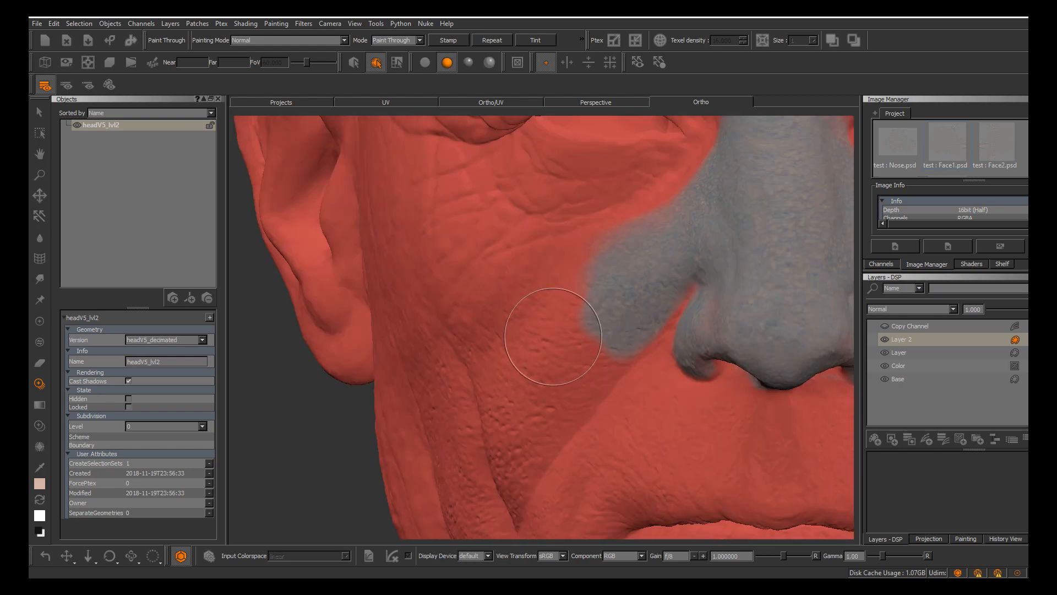
pyautogui.press("'")
pyautogui.press("'")
pyautogui.press("'")
pyautogui.keyDown('shift'); pyautogui.moveTo(567, 333); pyautogui.dragTo(571, 340); pyautogui.keyUp('shift')
pyautogui.press("'")
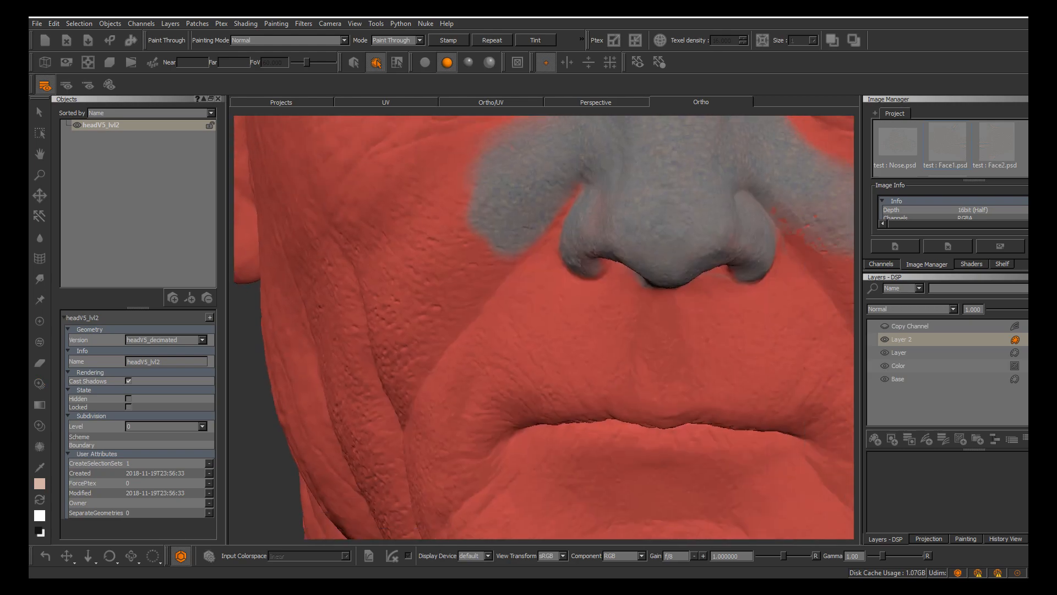
pyautogui.press("'")
pyautogui.moveTo(613, 382)
pyautogui.keyDown('shift'); pyautogui.mouseDown()
pyautogui.moveTo(565, 396)
pyautogui.moveTo(523, 325)
pyautogui.moveTo(445, 270)
pyautogui.moveTo(465, 264)
pyautogui.moveTo(457, 259)
pyautogui.mouseUp(); pyautogui.keyUp('shift')
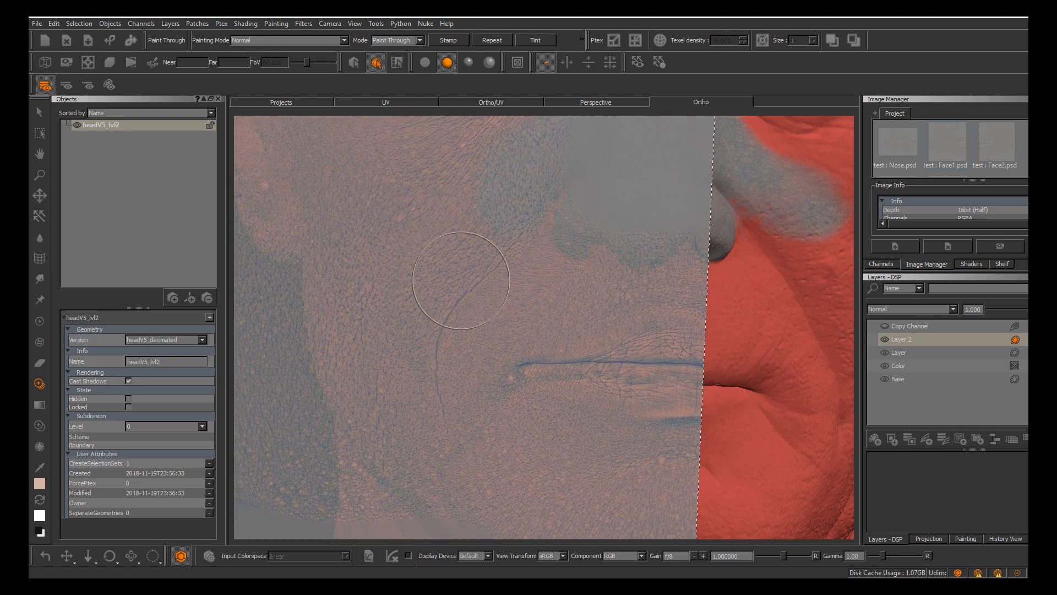
# Shift the paint-through image slightly and check its mouth and smile fold against the model by toggling the preview
pyautogui.press("'")
pyautogui.press("'")
pyautogui.keyDown('shift'); pyautogui.moveTo(468, 281); pyautogui.dragTo(520, 243); pyautogui.keyUp('shift')
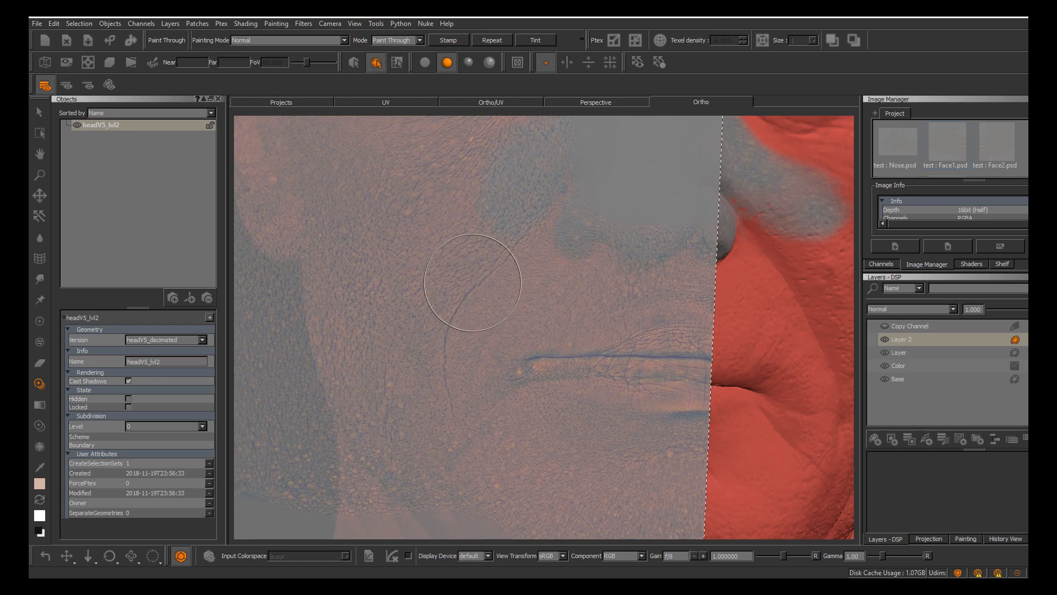
pyautogui.press("'")
pyautogui.press("'")
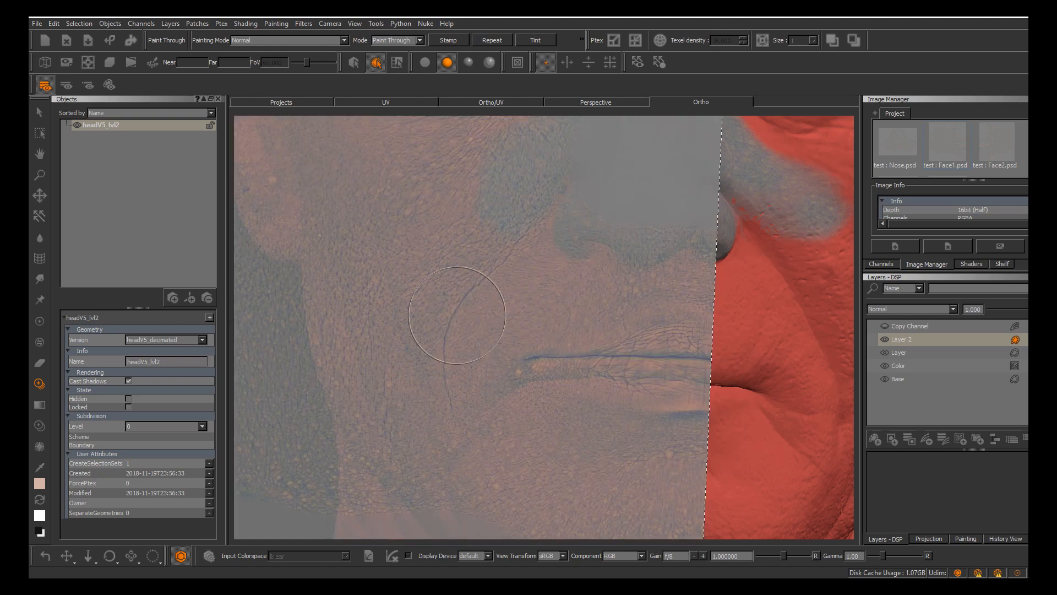
pyautogui.press("'")
pyautogui.press("'")
pyautogui.press("'")
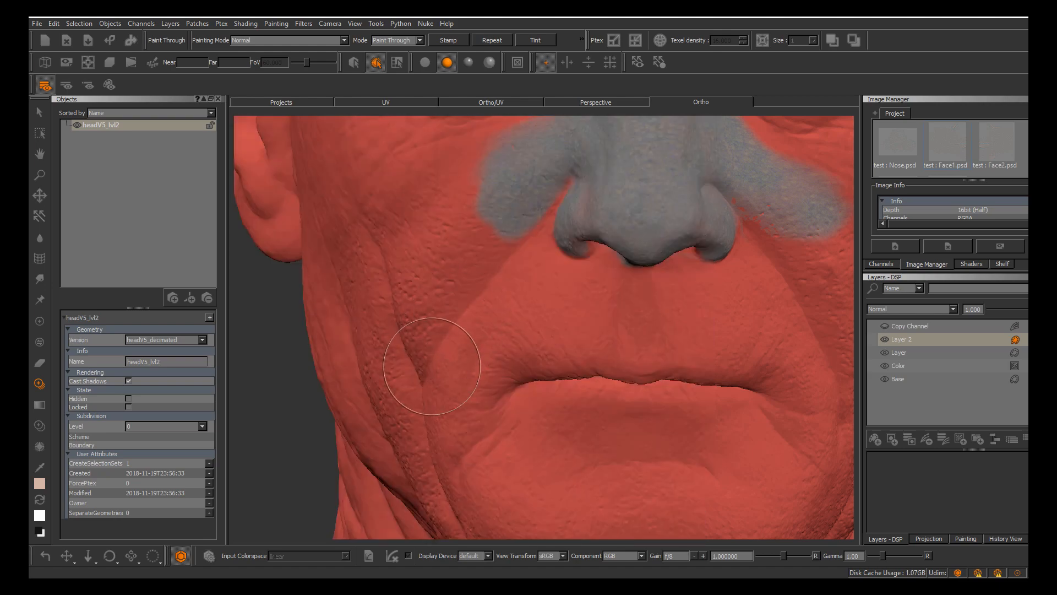
pyautogui.press("'")
pyautogui.press("'")
pyautogui.press("'")
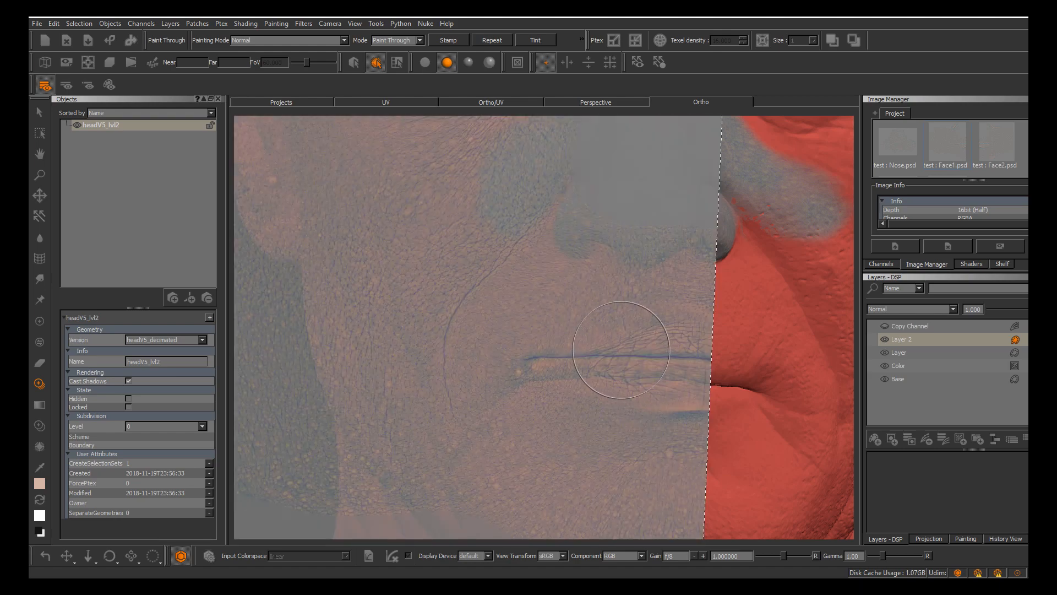
# Lower the paint-through image to match its lip line to the model's mouth, with the nose and eye area in view
pyautogui.keyDown('shift'); pyautogui.moveTo(620, 331); pyautogui.dragTo(606, 369); pyautogui.keyUp('shift')
pyautogui.press("'")
pyautogui.press("'")
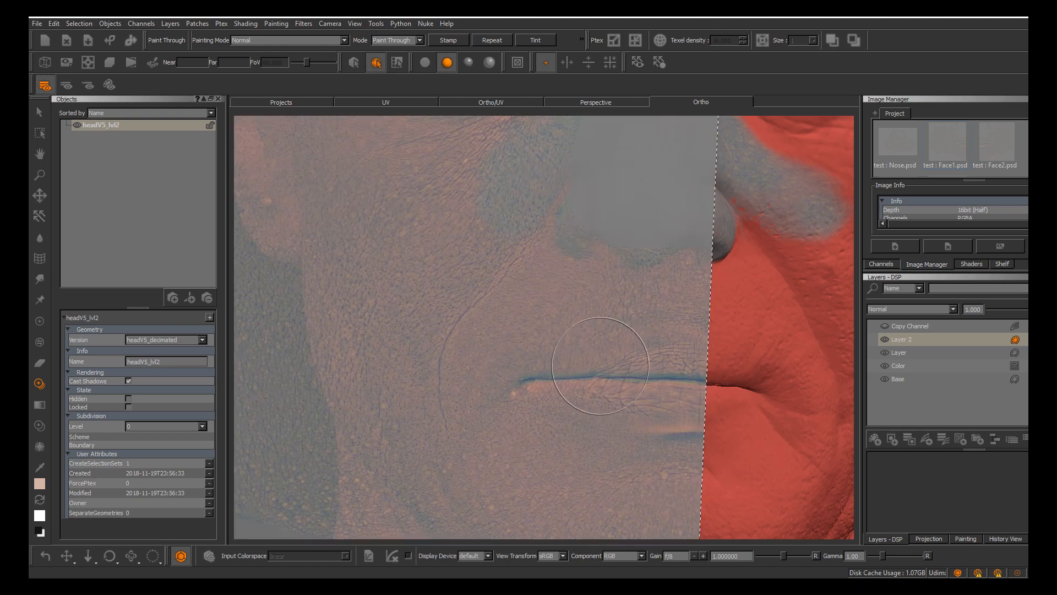
pyautogui.press("'")
pyautogui.moveTo(519, 272); pyautogui.dragTo(544, 358, button='middle')
pyautogui.press("'")
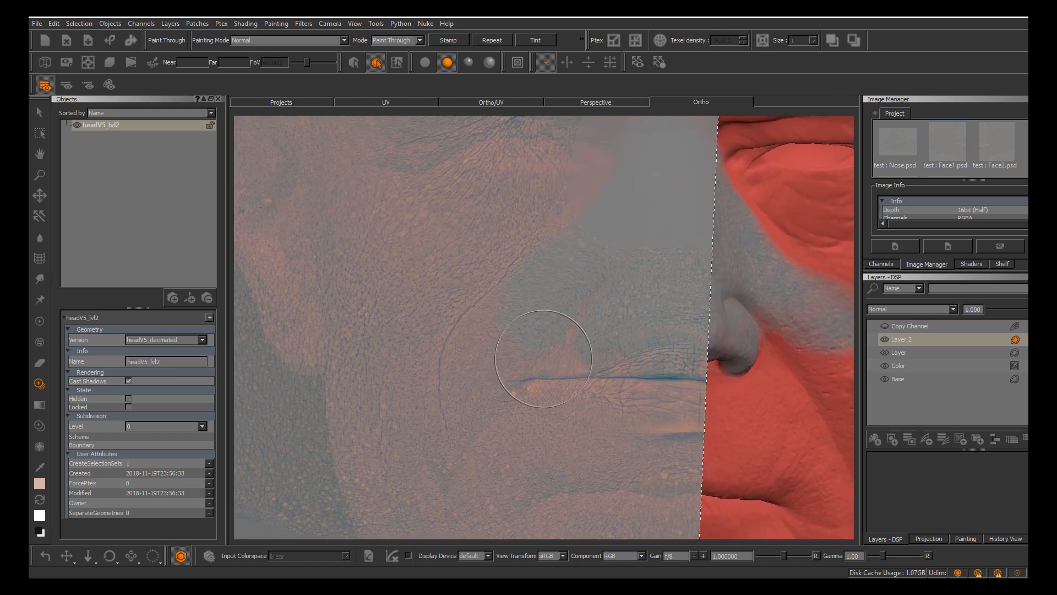
pyautogui.keyDown('shift'); pyautogui.moveTo(544, 358); pyautogui.dragTo(538, 473); pyautogui.keyUp('shift')
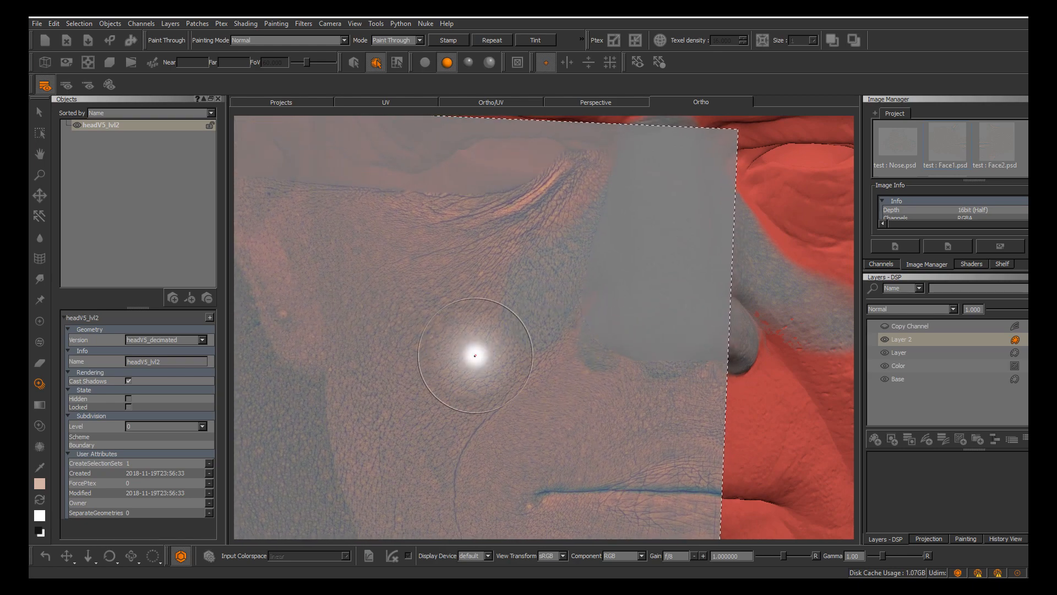
# Enlarge the brush slightly and paint the skin detail across the right cheek, from below the eye down to the smile fold
pyautogui.press("'")
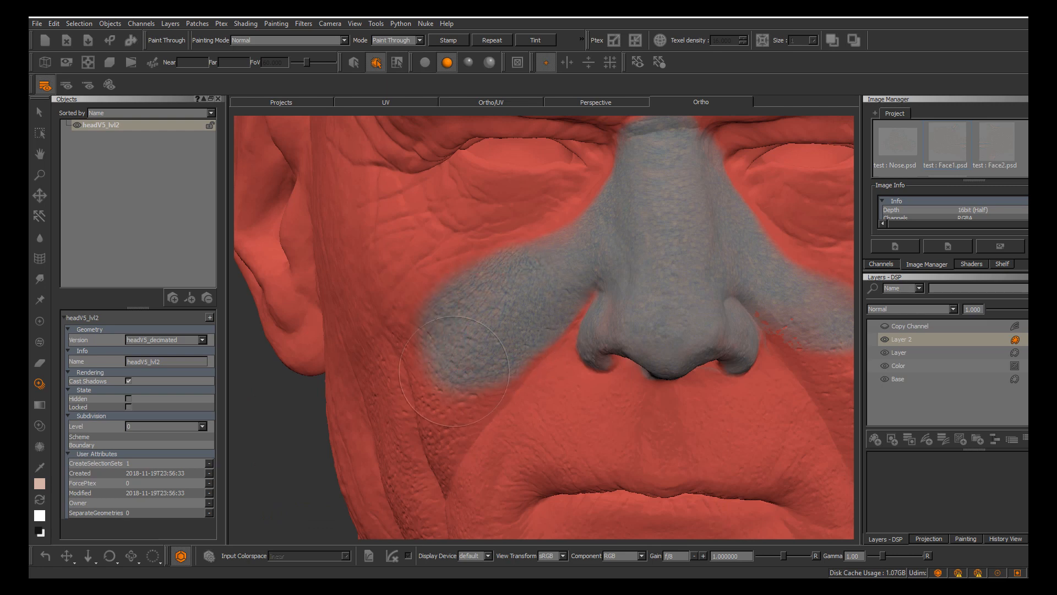
pyautogui.moveTo(498, 252)
pyautogui.mouseDown()
pyautogui.moveTo(438, 259)
pyautogui.moveTo(407, 286)
pyautogui.moveTo(391, 269)
pyautogui.moveTo(399, 234)
pyautogui.moveTo(434, 334)
pyautogui.mouseUp()
pyautogui.press("'")
pyautogui.press("'")
pyautogui.press("'")
pyautogui.press("'")
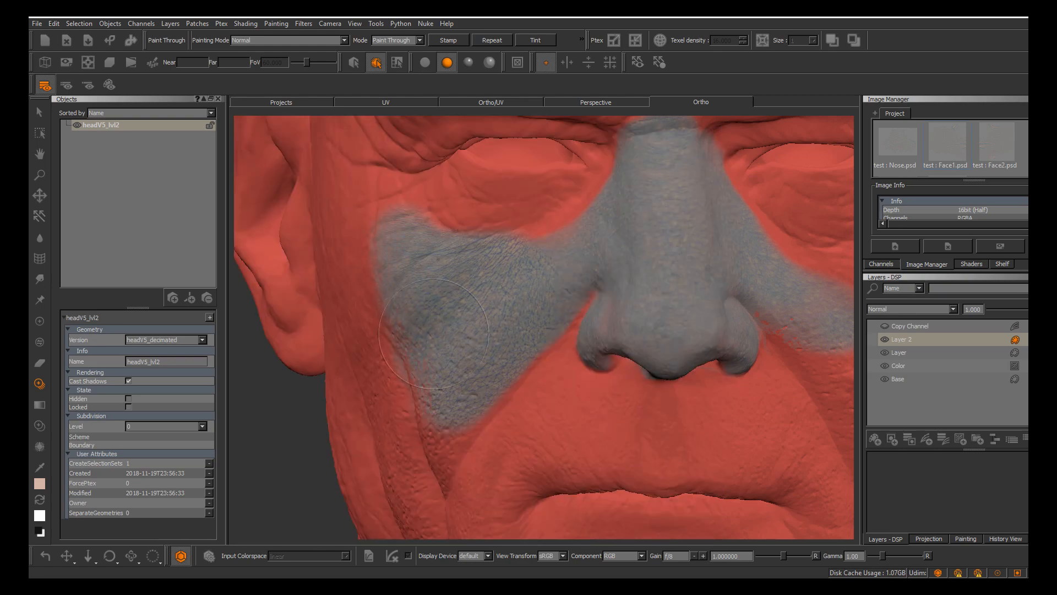
pyautogui.press("'")
# Extend the skin detail down the lower right cheek under flat lighting, and restore basic lighting
pyautogui.click(425, 62)
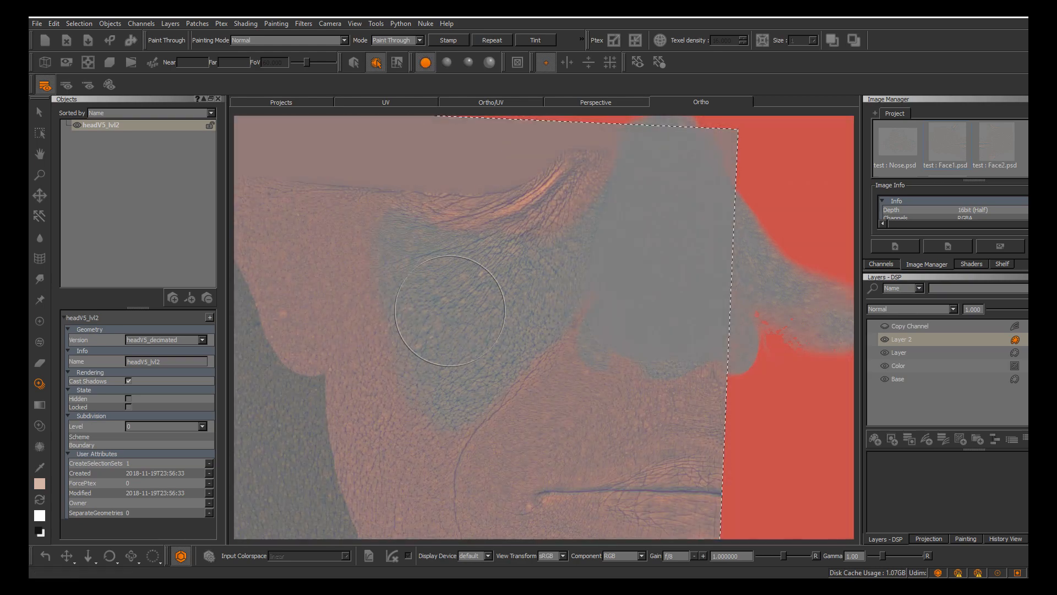
pyautogui.press("'")
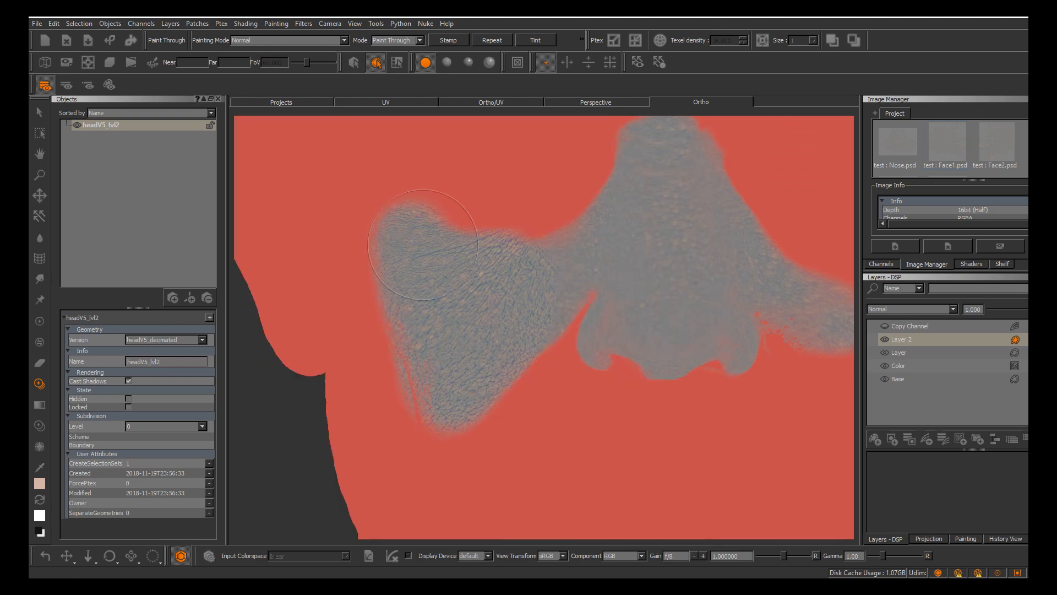
pyautogui.moveTo(423, 372); pyautogui.dragTo(466, 349)
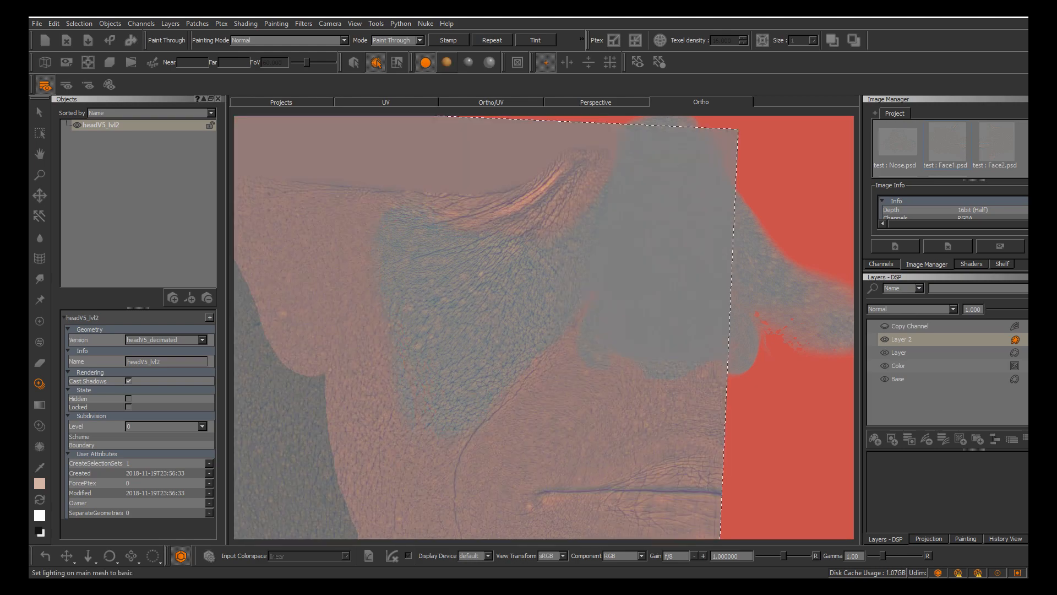
pyautogui.click(448, 62)
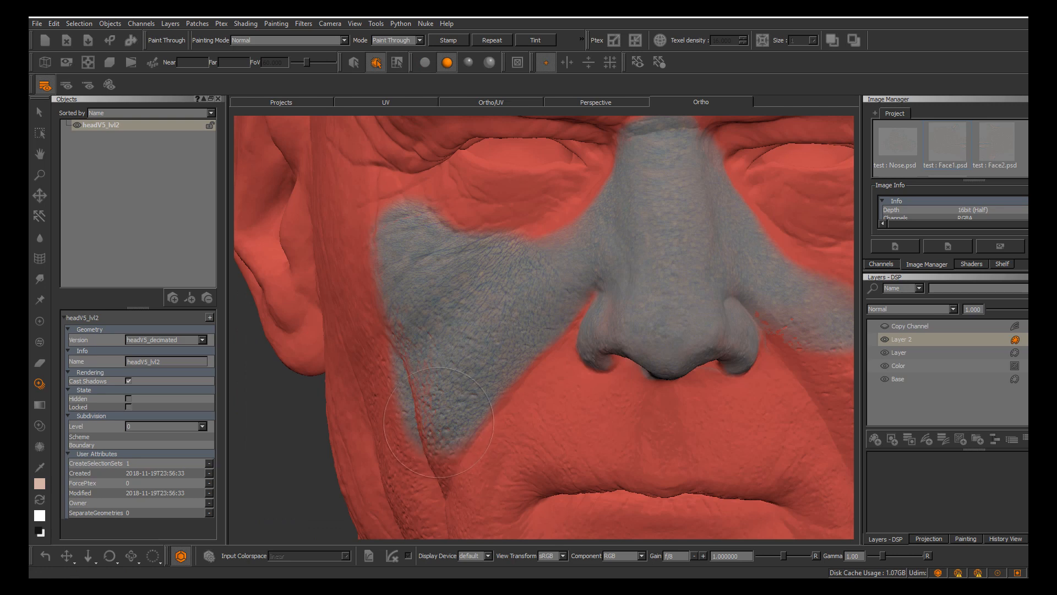
# Reduce the brush size and paint skin detail over the upper lip area between the smile fold and the nose
pyautogui.press("'")
pyautogui.moveTo(483, 368); pyautogui.dragTo(462, 356)
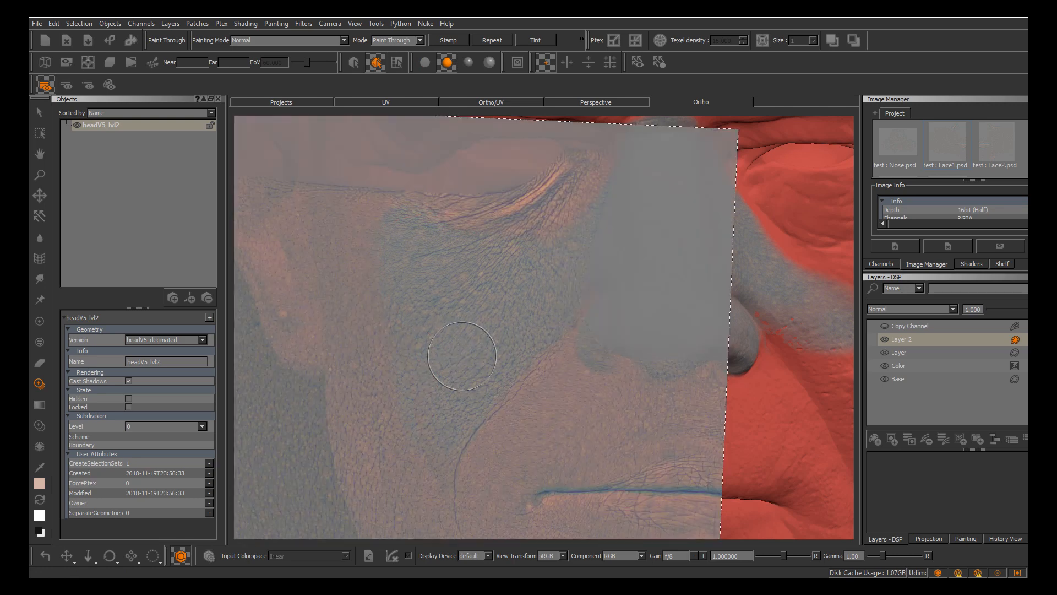
pyautogui.moveTo(545, 403)
pyautogui.mouseDown()
pyautogui.moveTo(509, 422)
pyautogui.moveTo(518, 401)
pyautogui.mouseUp()
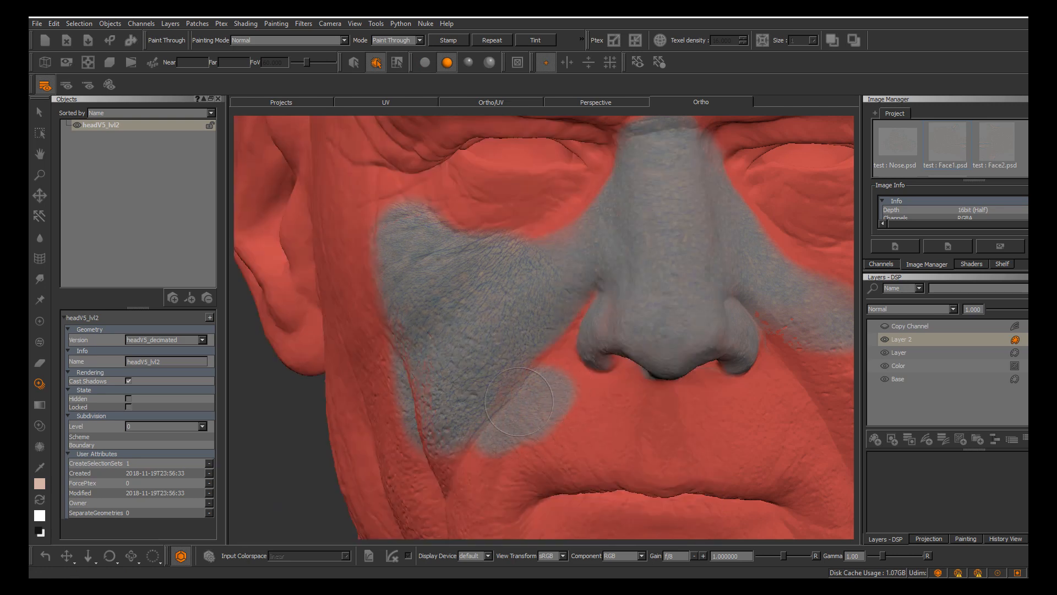
pyautogui.moveTo(491, 446)
pyautogui.mouseDown()
pyautogui.moveTo(520, 460)
pyautogui.moveTo(556, 440)
pyautogui.moveTo(551, 462)
pyautogui.moveTo(592, 404)
pyautogui.moveTo(656, 424)
pyautogui.moveTo(646, 434)
pyautogui.moveTo(620, 385)
pyautogui.mouseUp()
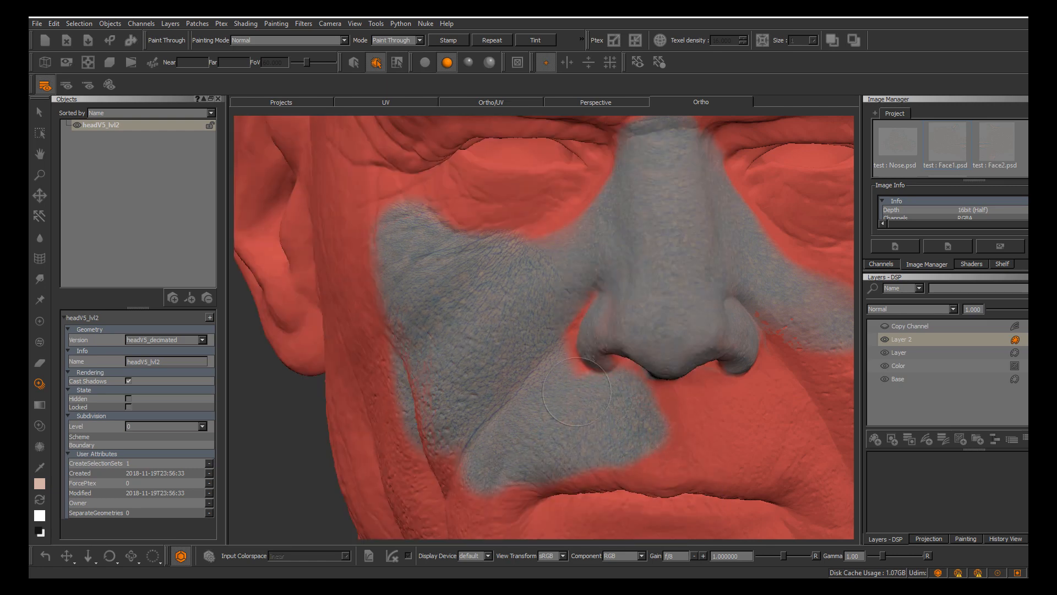
# Paint skin detail around the right mouth corner and fill the gaps along the smile fold and beside the nostril
pyautogui.moveTo(534, 449)
pyautogui.mouseDown()
pyautogui.moveTo(512, 484)
pyautogui.moveTo(495, 488)
pyautogui.moveTo(449, 435)
pyautogui.moveTo(439, 440)
pyautogui.mouseUp()
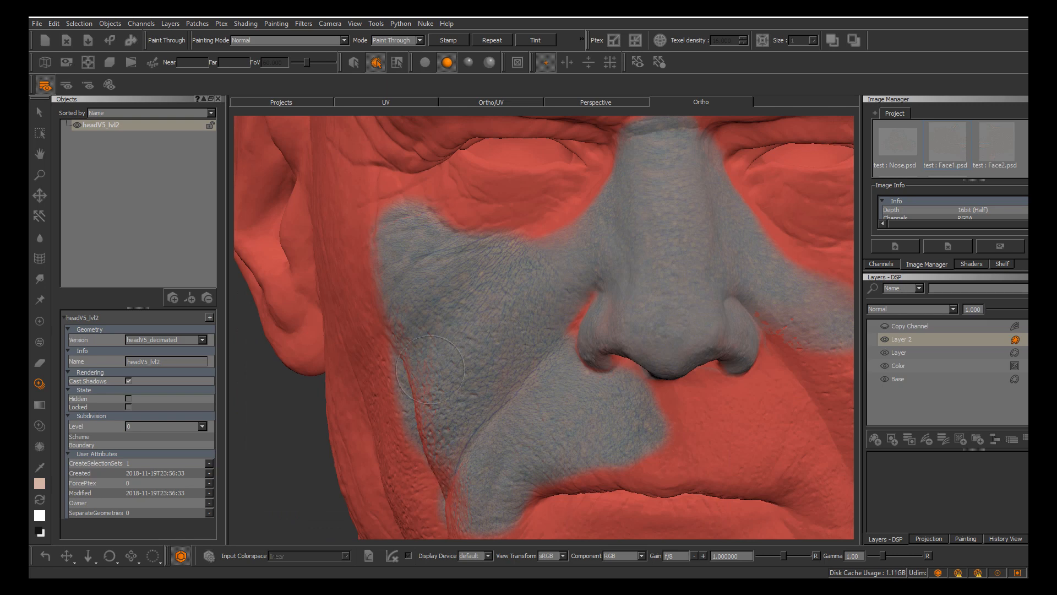
pyautogui.moveTo(444, 348); pyautogui.dragTo(545, 338)
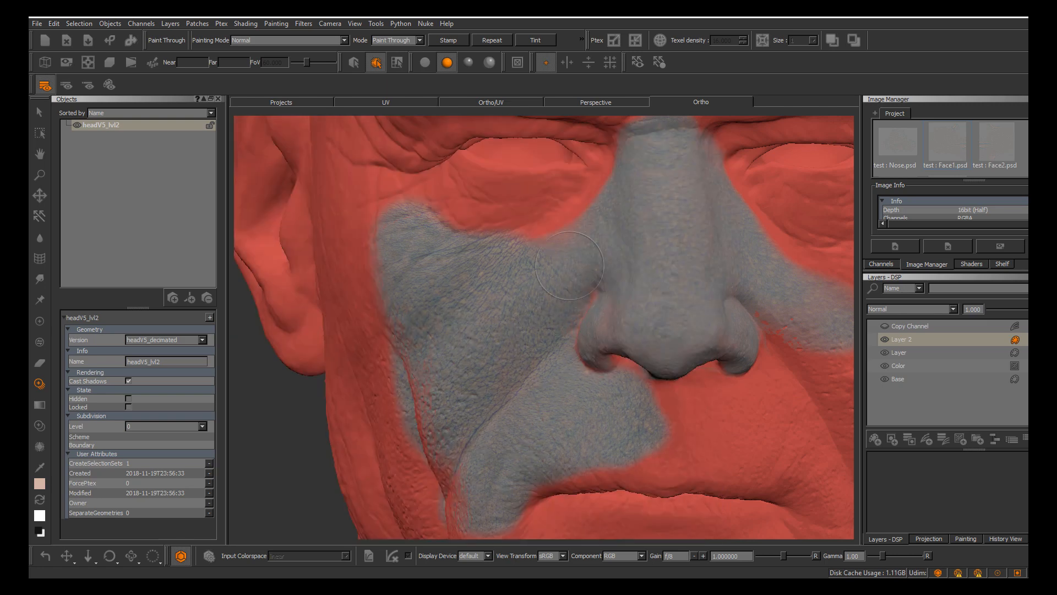
pyautogui.moveTo(570, 265)
pyautogui.mouseDown()
pyautogui.moveTo(548, 287)
pyautogui.moveTo(573, 250)
pyautogui.moveTo(554, 271)
pyautogui.moveTo(499, 278)
pyautogui.moveTo(551, 223)
pyautogui.moveTo(564, 231)
pyautogui.moveTo(582, 221)
pyautogui.moveTo(552, 266)
pyautogui.moveTo(511, 298)
pyautogui.moveTo(567, 325)
pyautogui.moveTo(620, 324)
pyautogui.mouseUp()
# Turn the head toward its right profile and reposition the paint-through image over the outer cheek
pyautogui.keyDown('alt'); pyautogui.moveTo(620, 324); pyautogui.dragTo(677, 278, button='middle'); pyautogui.keyUp('alt')
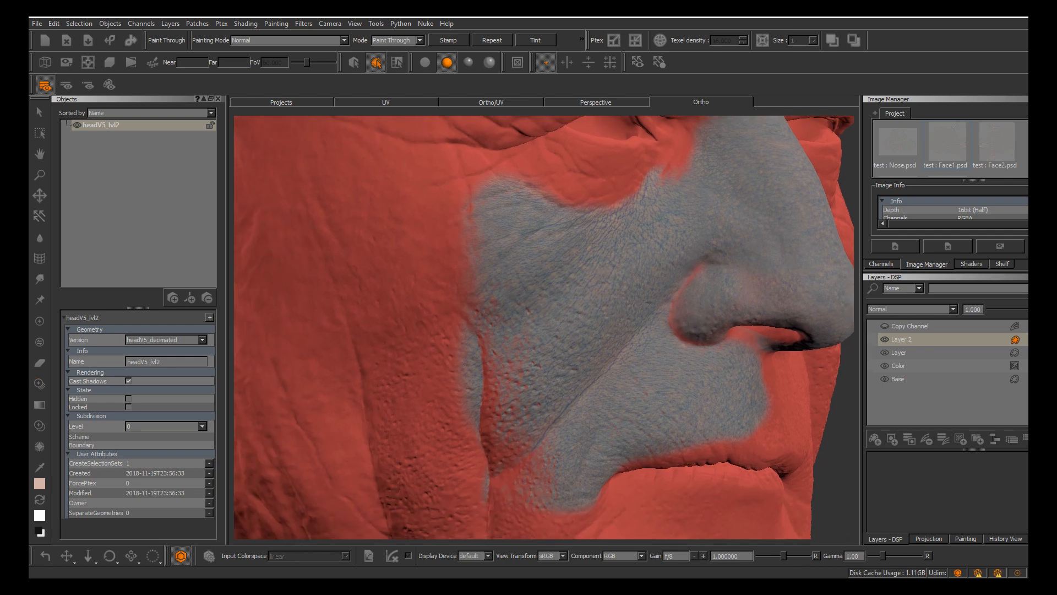
pyautogui.keyDown('alt'); pyautogui.moveTo(589, 300); pyautogui.dragTo(611, 306); pyautogui.keyUp('alt')
pyautogui.keyDown('alt'); pyautogui.moveTo(584, 309); pyautogui.dragTo(639, 313, button='middle'); pyautogui.keyUp('alt')
pyautogui.keyDown('alt'); pyautogui.moveTo(638, 312); pyautogui.dragTo(667, 317); pyautogui.keyUp('alt')
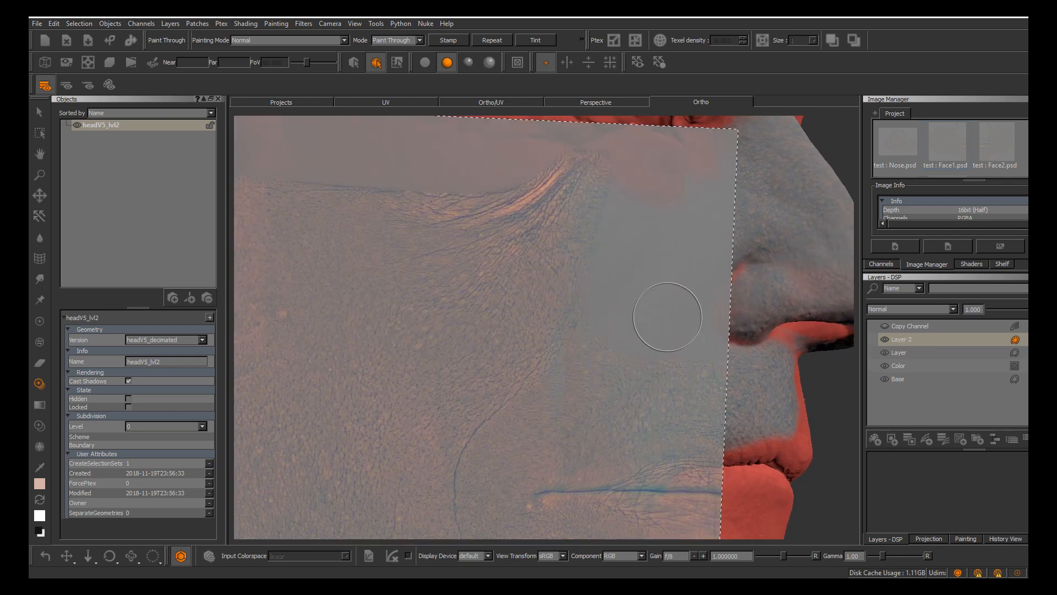
pyautogui.keyDown('shift'); pyautogui.moveTo(476, 353); pyautogui.dragTo(622, 349); pyautogui.keyUp('shift')
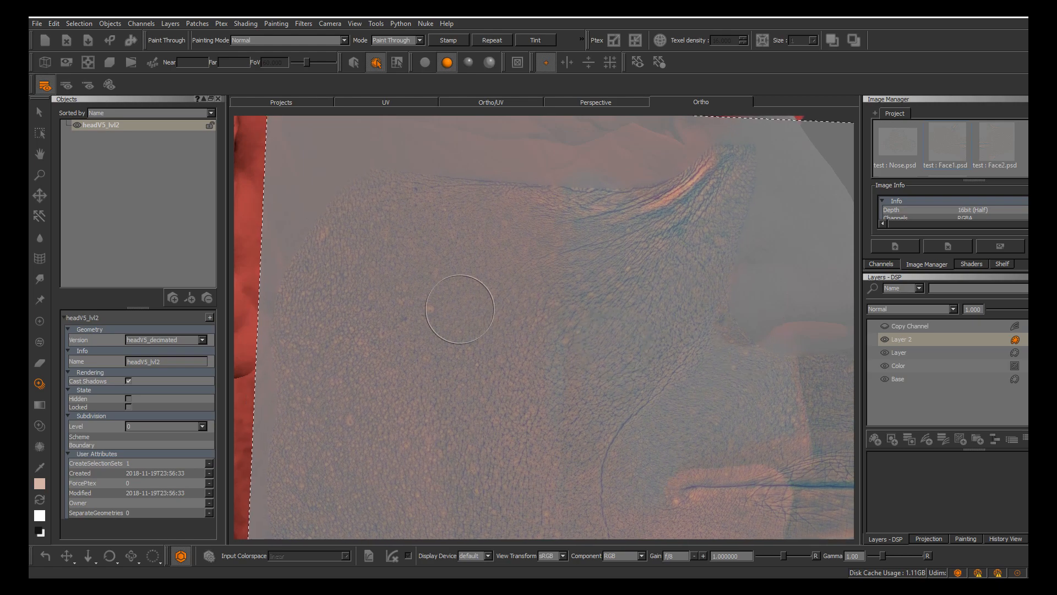
# Enlarge the brush and paint skin detail over the right cheekbone and the deep fold beside the mouth
pyautogui.press('r')
pyautogui.moveTo(530, 347)
pyautogui.mouseDown()
pyautogui.moveTo(588, 341)
pyautogui.moveTo(565, 414)
pyautogui.moveTo(560, 344)
pyautogui.moveTo(570, 340)
pyautogui.mouseUp()
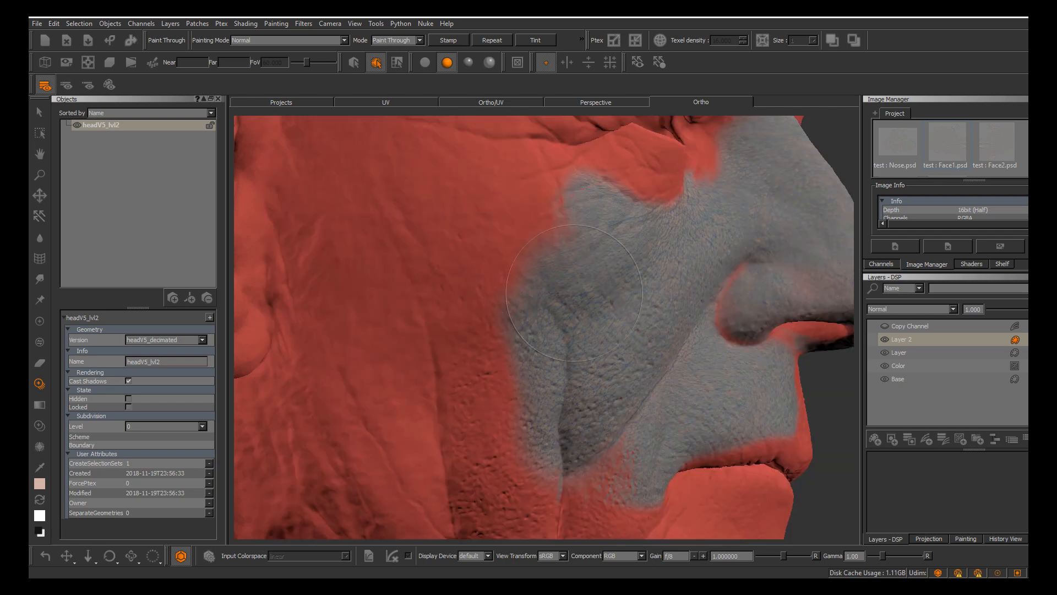
pyautogui.moveTo(574, 293)
pyautogui.mouseDown()
pyautogui.moveTo(589, 263)
pyautogui.moveTo(544, 259)
pyautogui.moveTo(523, 407)
pyautogui.mouseUp()
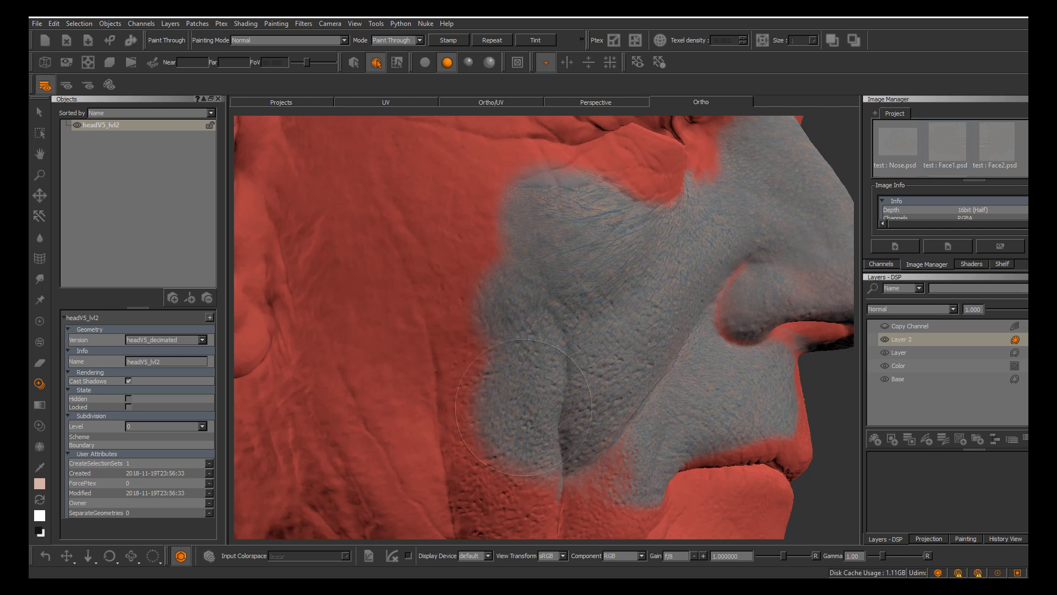
pyautogui.moveTo(550, 443); pyautogui.dragTo(545, 444)
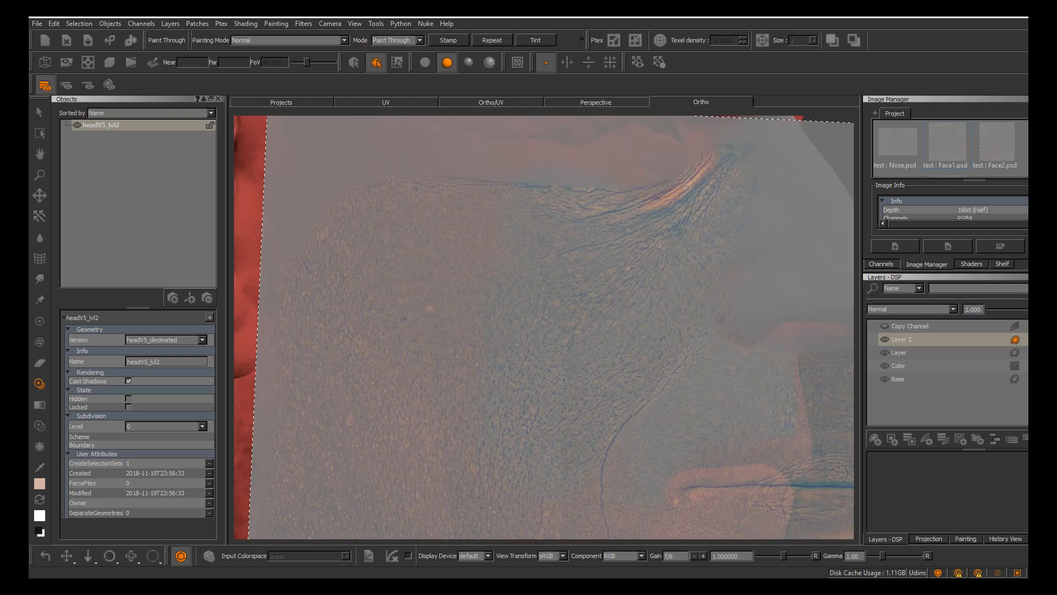
# Switch the head's geometry version to headV5_lvl2.OBJ and compare the painted cheek with the paint-through image
pyautogui.click(171, 339)
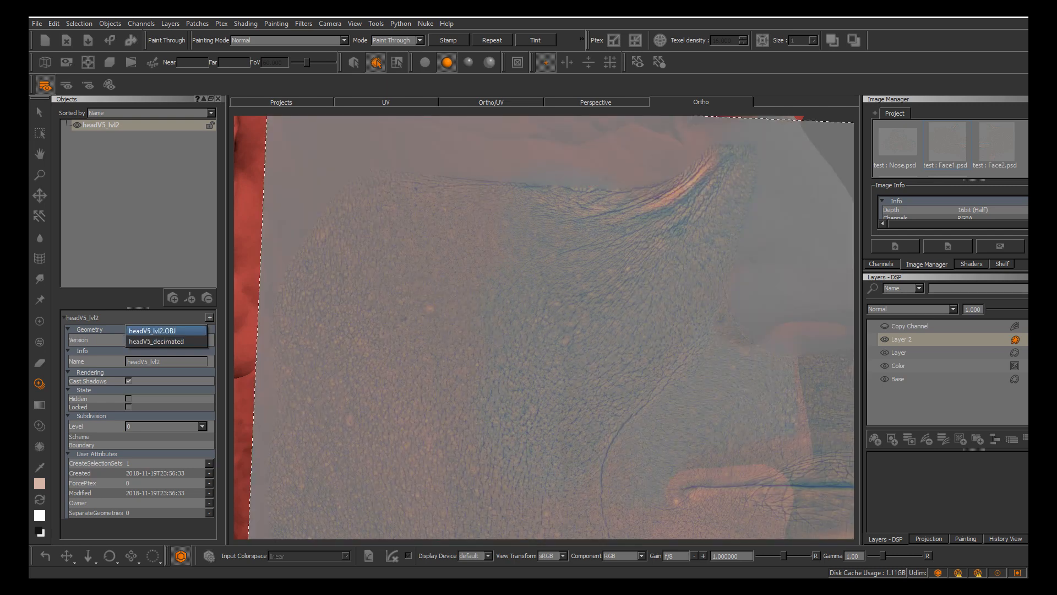
pyautogui.click(169, 331)
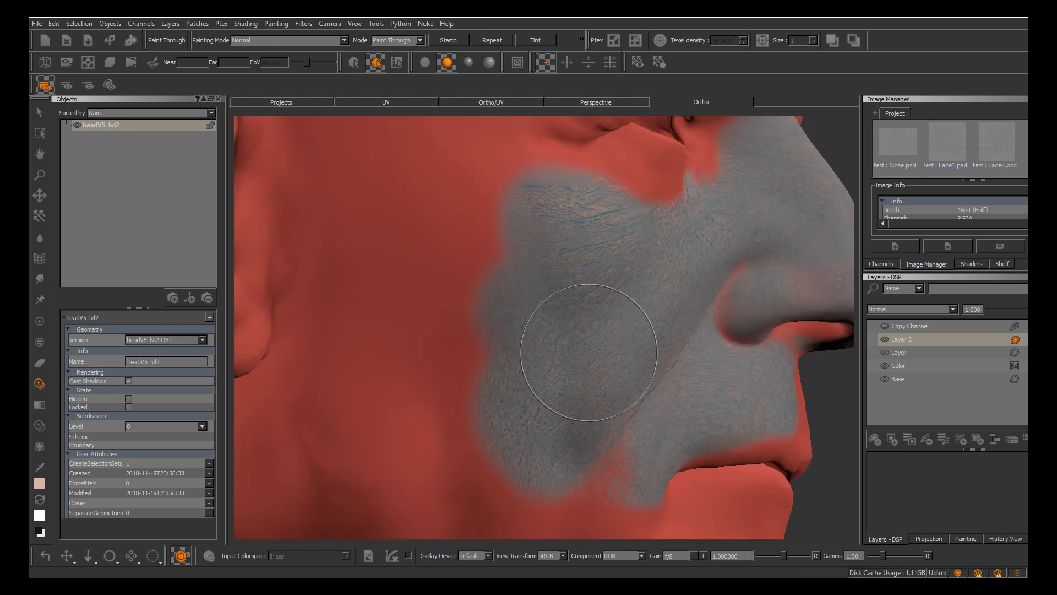
pyautogui.press("'")
pyautogui.press("'")
pyautogui.press("'")
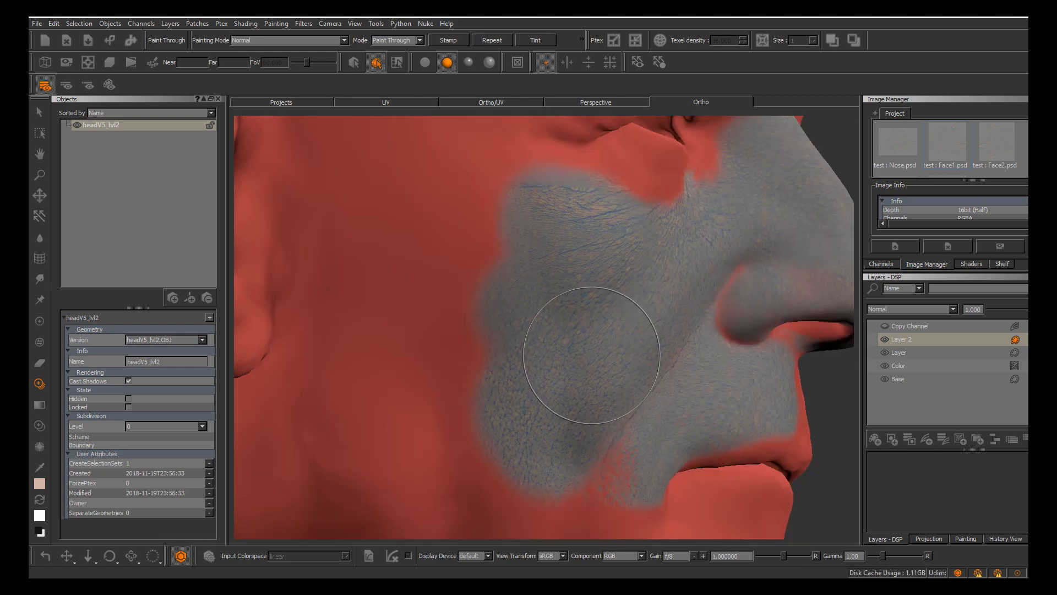
pyautogui.press("'")
pyautogui.press("'")
pyautogui.press("'")
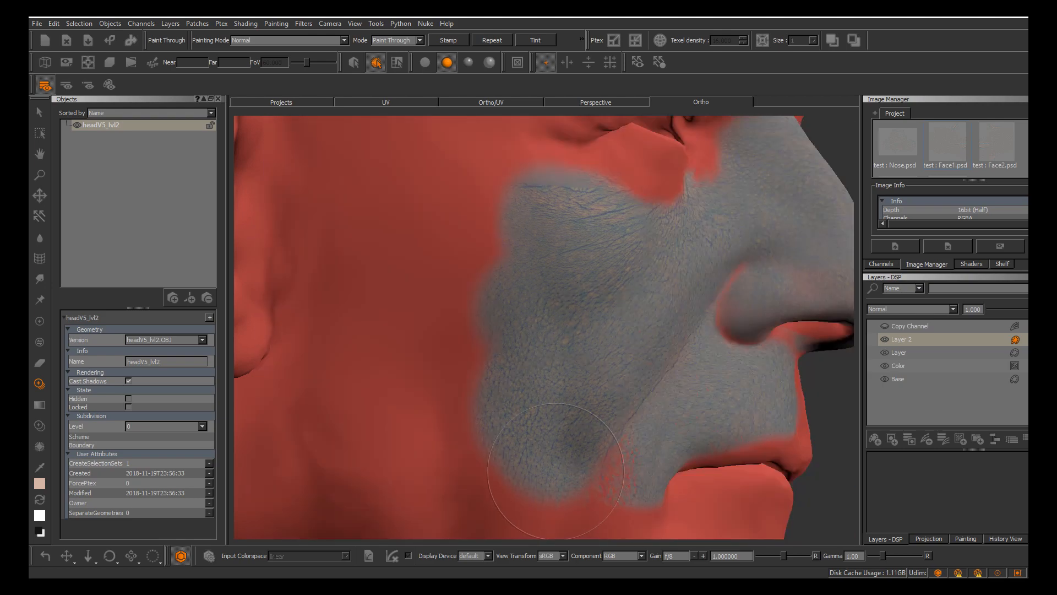
# Paint the skin detail across the outer right cheek toward the ear and down to the jaw
pyautogui.moveTo(514, 461); pyautogui.dragTo(517, 427)
pyautogui.press("'")
pyautogui.press("'")
pyautogui.moveTo(480, 287)
pyautogui.mouseDown()
pyautogui.moveTo(489, 251)
pyautogui.moveTo(517, 228)
pyautogui.moveTo(402, 258)
pyautogui.moveTo(446, 402)
pyautogui.mouseUp()
pyautogui.press("'")
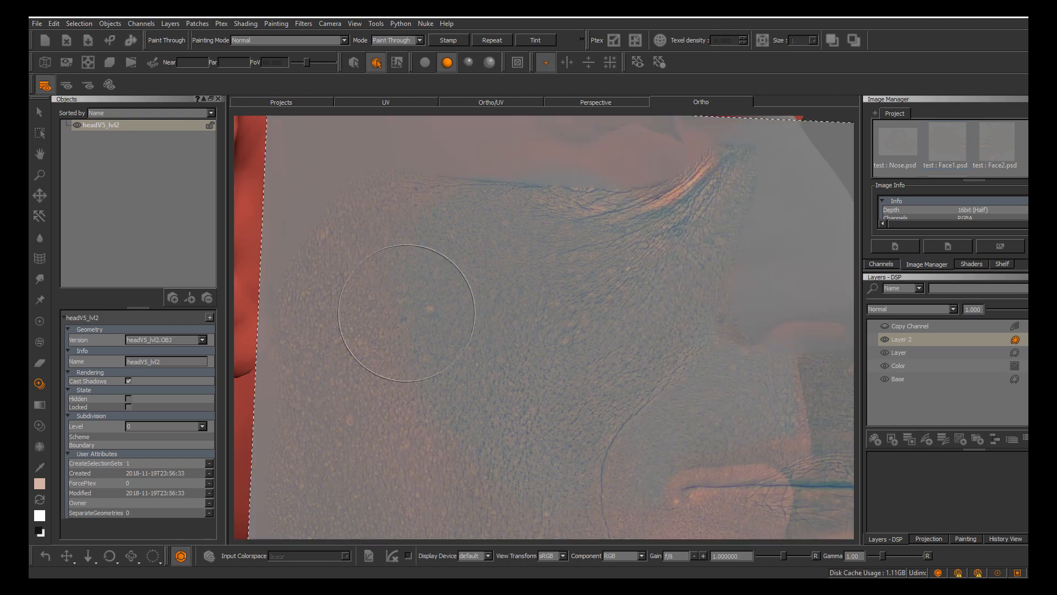
pyautogui.press("'")
pyautogui.moveTo(367, 308)
pyautogui.mouseDown()
pyautogui.moveTo(389, 223)
pyautogui.moveTo(374, 363)
pyautogui.moveTo(397, 430)
pyautogui.moveTo(330, 452)
pyautogui.moveTo(347, 495)
pyautogui.moveTo(515, 478)
pyautogui.mouseUp()
pyautogui.press("'")
pyautogui.press("'")
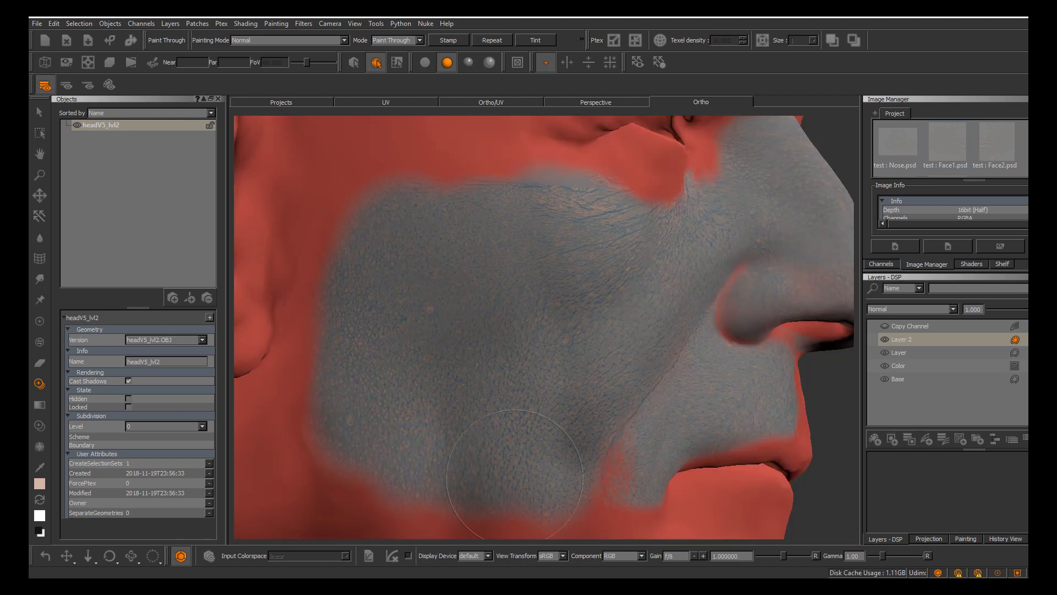
# Extend the painted skin detail over the rear of the right cheek toward the earlobe and jaw
pyautogui.press("'")
pyautogui.moveTo(378, 417)
pyautogui.mouseDown()
pyautogui.moveTo(275, 385)
pyautogui.moveTo(315, 323)
pyautogui.mouseUp()
pyautogui.press("'")
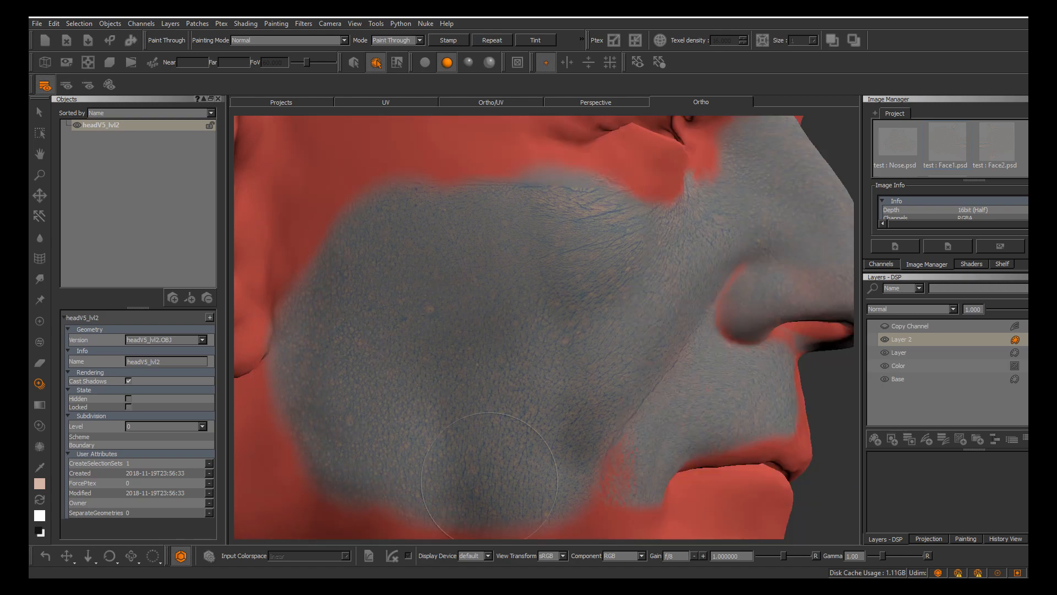
pyautogui.press("'")
pyautogui.press("'")
pyautogui.press("'")
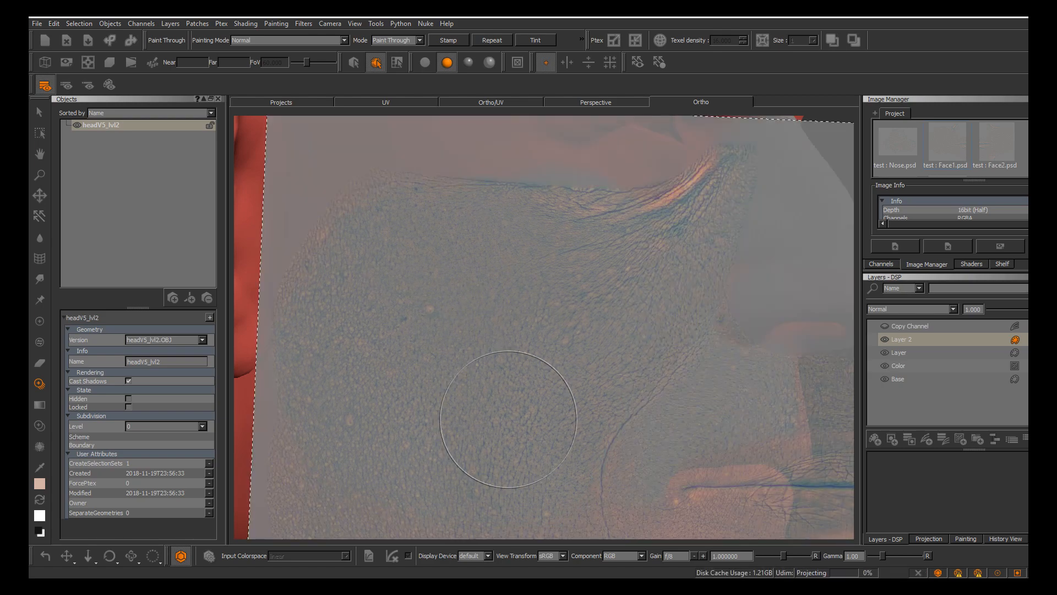
pyautogui.press("'")
# Turn the head to a close front view of the right eye and align the paint-through image's eye wrinkles with the lower eyelid
pyautogui.keyDown('alt'); pyautogui.moveTo(550, 309); pyautogui.dragTo(467, 331); pyautogui.keyUp('alt')
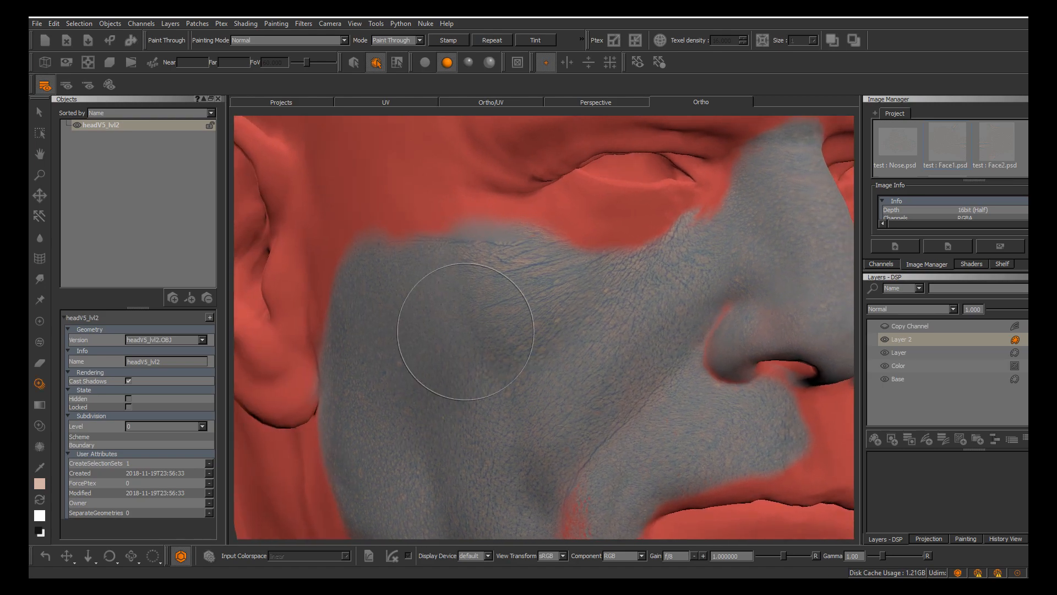
pyautogui.keyDown('alt'); pyautogui.moveTo(467, 330); pyautogui.dragTo(540, 330, button='right'); pyautogui.keyUp('alt')
pyautogui.keyDown('alt'); pyautogui.moveTo(540, 330); pyautogui.dragTo(541, 380, button='middle'); pyautogui.keyUp('alt')
pyautogui.keyDown('alt'); pyautogui.moveTo(541, 379); pyautogui.dragTo(529, 341, button='right'); pyautogui.keyUp('alt')
pyautogui.keyDown('alt'); pyautogui.moveTo(529, 342); pyautogui.dragTo(503, 329); pyautogui.keyUp('alt')
pyautogui.keyDown('alt'); pyautogui.moveTo(503, 329); pyautogui.dragTo(556, 331, button='right'); pyautogui.keyUp('alt')
pyautogui.keyDown('alt'); pyautogui.moveTo(556, 330); pyautogui.dragTo(468, 396, button='middle'); pyautogui.keyUp('alt')
pyautogui.press("'")
pyautogui.moveTo(727, 303)
pyautogui.keyDown('shift'); pyautogui.mouseDown()
pyautogui.moveTo(599, 370)
pyautogui.moveTo(554, 412)
pyautogui.moveTo(460, 441)
pyautogui.moveTo(455, 452)
pyautogui.moveTo(459, 366)
pyautogui.mouseUp(); pyautogui.keyUp('shift')
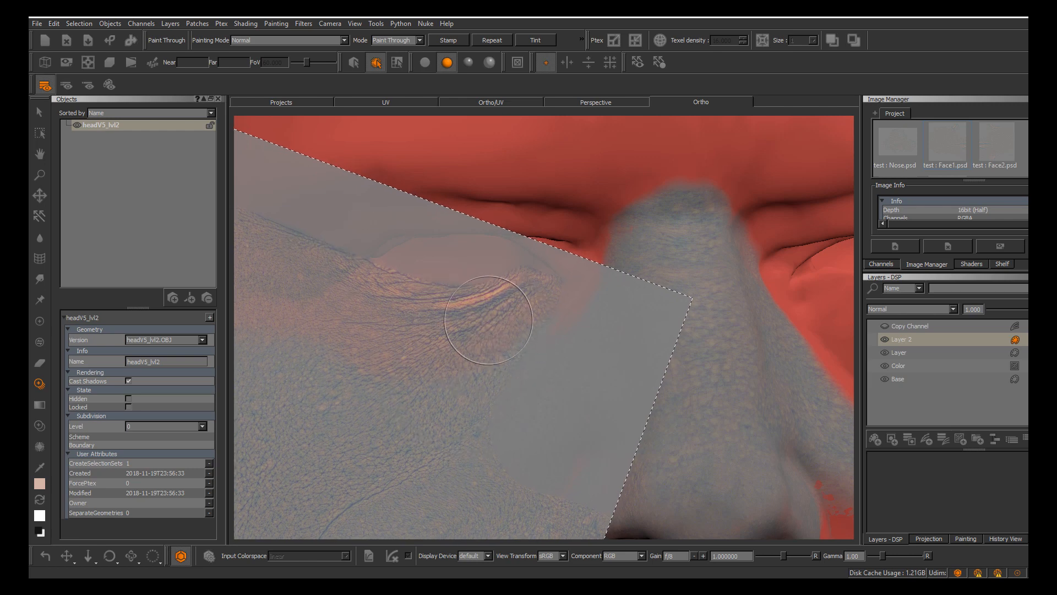
# Paint the wrinkle detail under the right eye from the inner to the outer corner, blending it into the cheek
pyautogui.moveTo(503, 316); pyautogui.dragTo(472, 331)
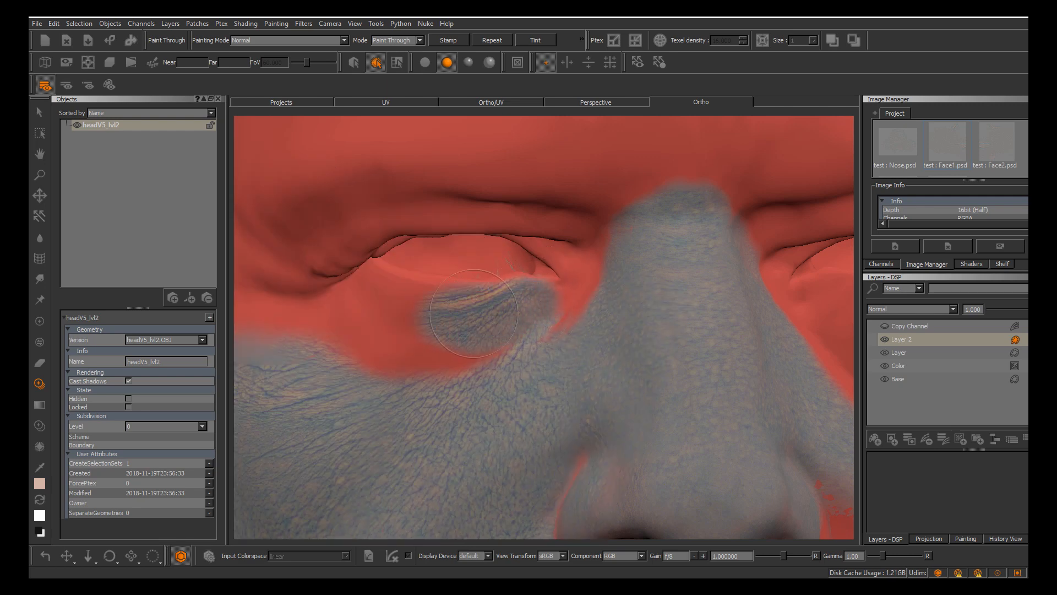
pyautogui.moveTo(419, 304); pyautogui.dragTo(343, 316)
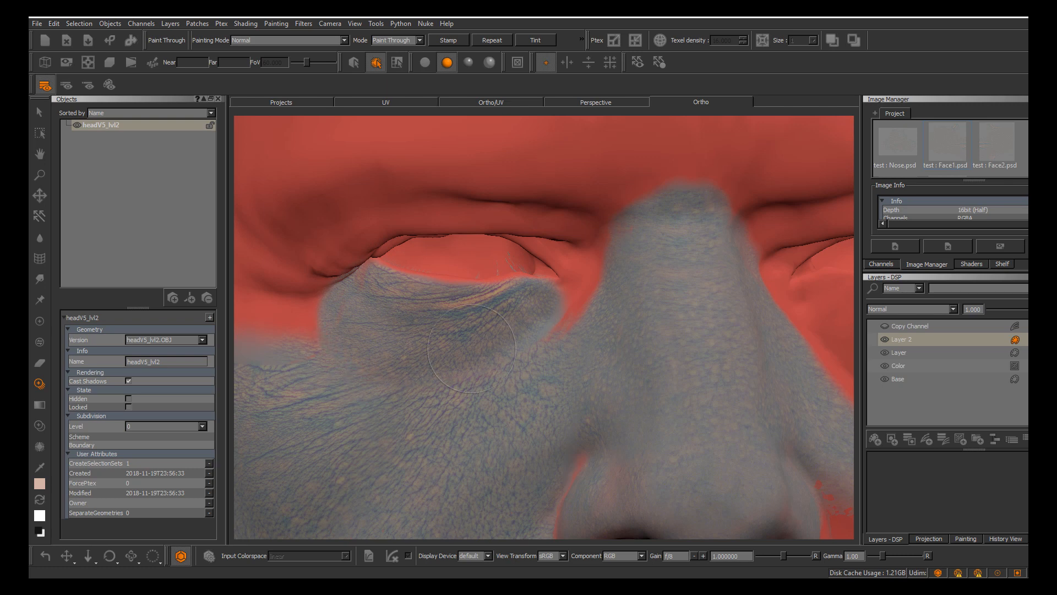
pyautogui.moveTo(504, 326); pyautogui.dragTo(498, 323)
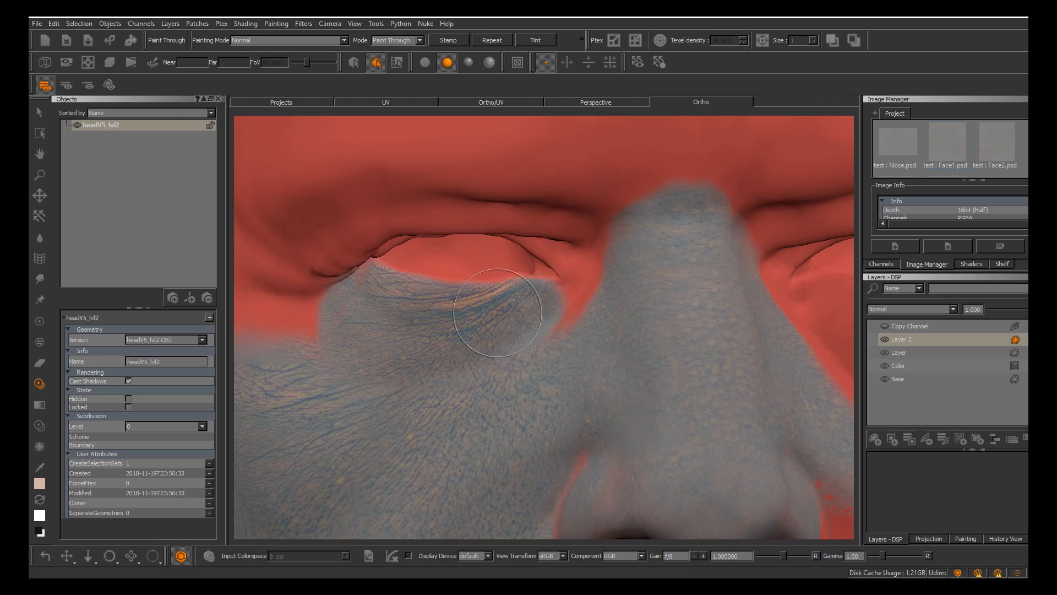
# Turn the head toward its right side and realign the paint-through image over the cheekbone and outer eye corner
pyautogui.keyDown('alt'); pyautogui.moveTo(472, 337); pyautogui.dragTo(551, 339, button='middle'); pyautogui.keyUp('alt')
pyautogui.keyDown('alt'); pyautogui.moveTo(551, 339); pyautogui.dragTo(650, 326); pyautogui.keyUp('alt')
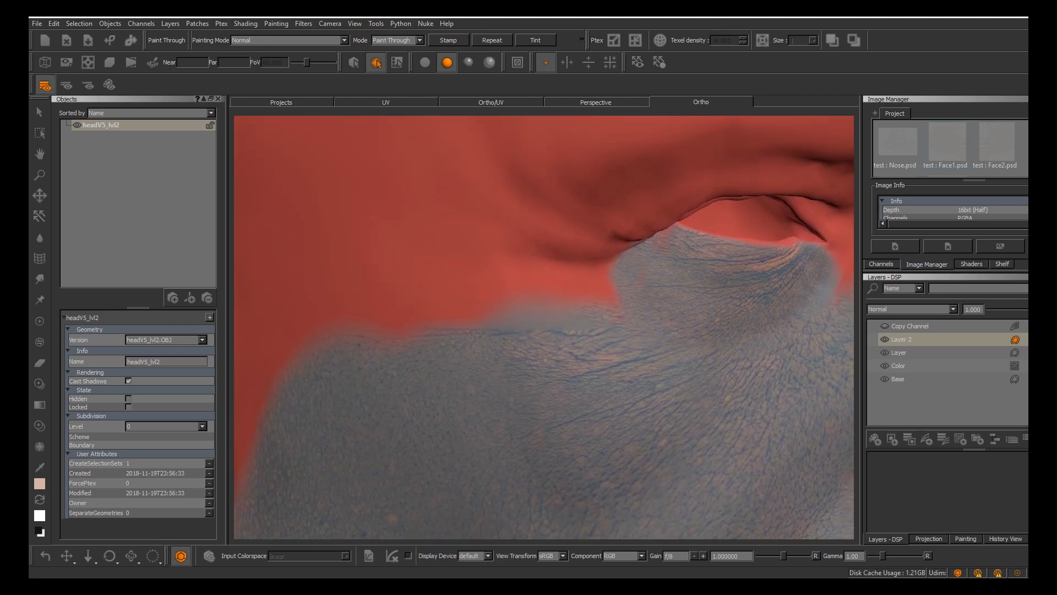
pyautogui.moveTo(650, 326)
pyautogui.keyDown('alt'); pyautogui.mouseDown(button='right')
pyautogui.moveTo(594, 330)
pyautogui.moveTo(628, 330)
pyautogui.moveTo(634, 342)
pyautogui.mouseUp(button='right'); pyautogui.keyUp('alt')
pyautogui.press("'")
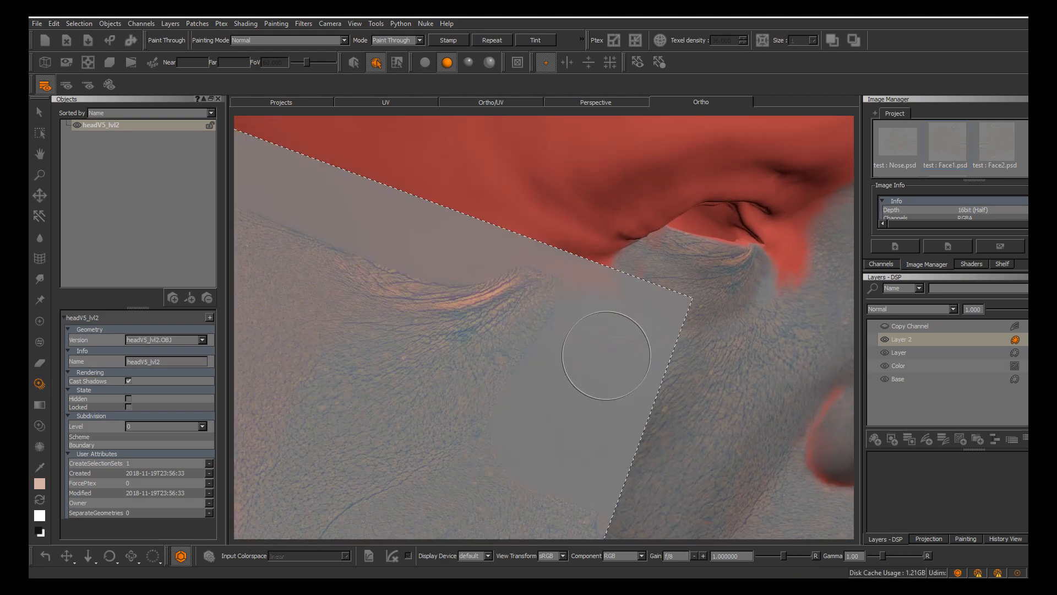
pyautogui.moveTo(610, 364)
pyautogui.keyDown('shift'); pyautogui.mouseDown()
pyautogui.moveTo(781, 383)
pyautogui.moveTo(661, 393)
pyautogui.moveTo(512, 355)
pyautogui.moveTo(545, 355)
pyautogui.moveTo(638, 400)
pyautogui.mouseUp(); pyautogui.keyUp('shift')
pyautogui.moveTo(546, 355)
pyautogui.keyDown('shift'); pyautogui.mouseDown()
pyautogui.moveTo(552, 309)
pyautogui.moveTo(543, 308)
pyautogui.mouseUp(); pyautogui.keyUp('shift')
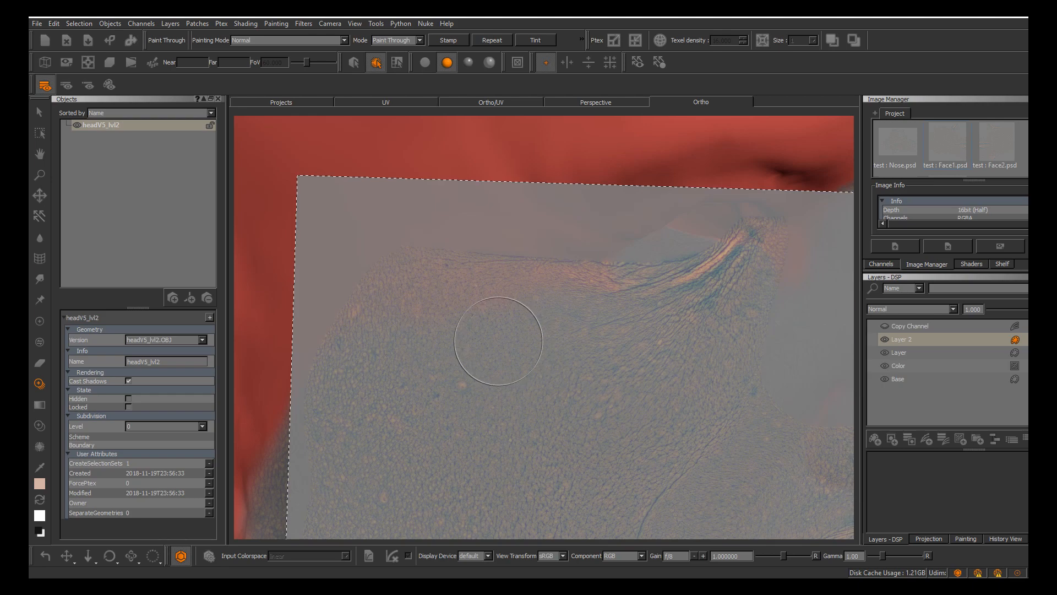
pyautogui.moveTo(499, 341)
pyautogui.keyDown('ctrl'); pyautogui.keyDown('shift'); pyautogui.mouseDown()
pyautogui.moveTo(543, 337)
pyautogui.moveTo(550, 380)
pyautogui.mouseUp(); pyautogui.keyUp('shift'); pyautogui.keyUp('ctrl')
# Paint the skin detail along the upper edge of the right cheekbone, from below the eye back toward the temple
pyautogui.moveTo(490, 311); pyautogui.dragTo(519, 299)
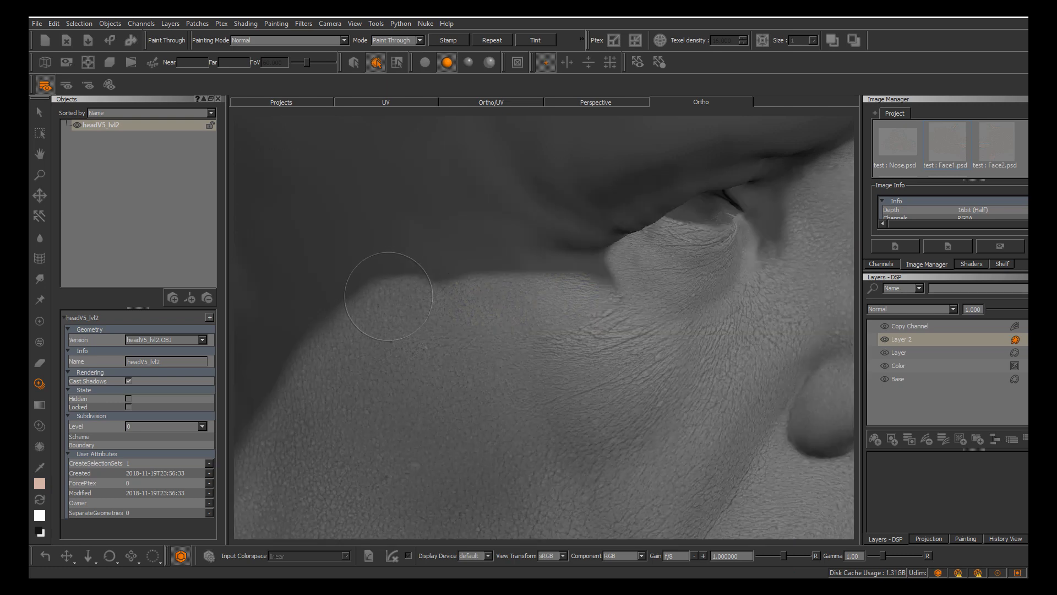
pyautogui.moveTo(389, 297)
pyautogui.mouseDown()
pyautogui.moveTo(582, 292)
pyautogui.moveTo(593, 280)
pyautogui.moveTo(405, 293)
pyautogui.moveTo(313, 348)
pyautogui.moveTo(322, 319)
pyautogui.mouseUp()
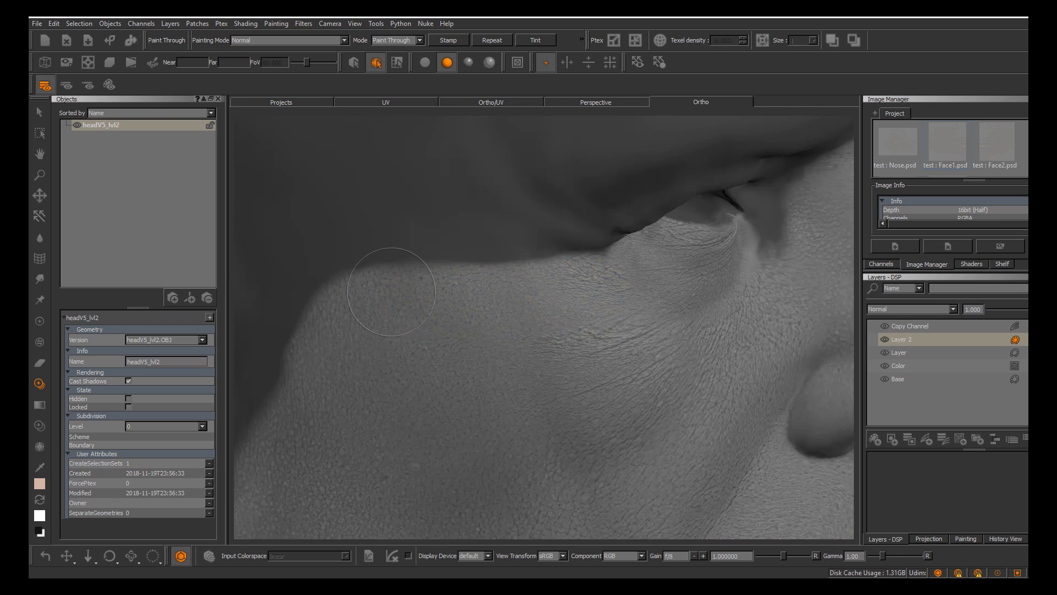
pyautogui.moveTo(391, 292)
pyautogui.mouseDown()
pyautogui.moveTo(436, 295)
pyautogui.moveTo(383, 275)
pyautogui.moveTo(566, 274)
pyautogui.moveTo(596, 286)
pyautogui.mouseUp()
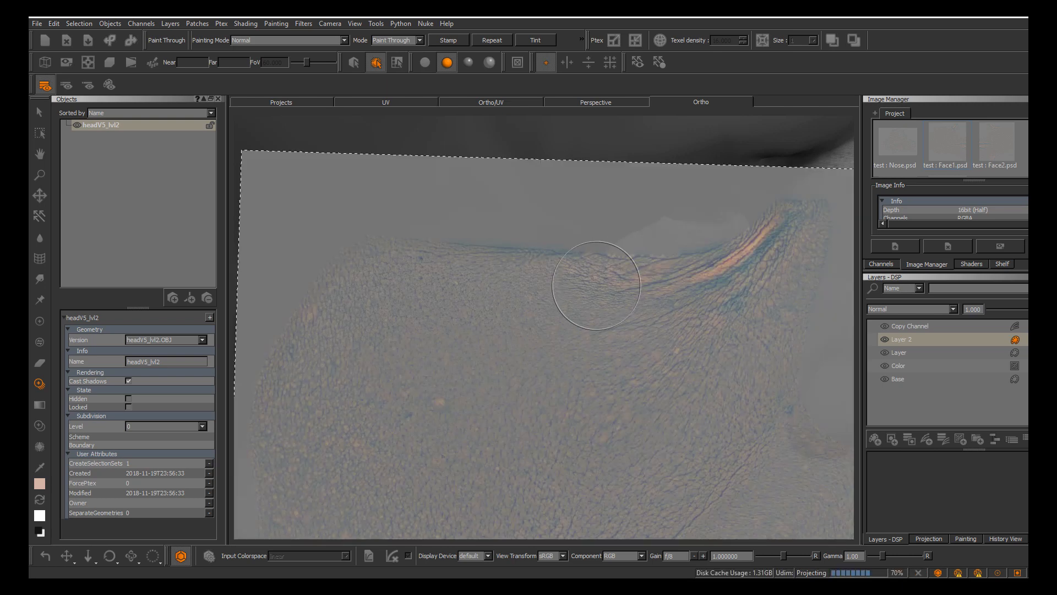
# Bring the mouth and chin into a front view and align the paint-through image's lip line with the model's mouth
pyautogui.keyDown('alt'); pyautogui.moveTo(490, 231); pyautogui.dragTo(386, 237, button='right'); pyautogui.keyUp('alt')
pyautogui.keyDown('alt'); pyautogui.moveTo(496, 275); pyautogui.dragTo(462, 253); pyautogui.keyUp('alt')
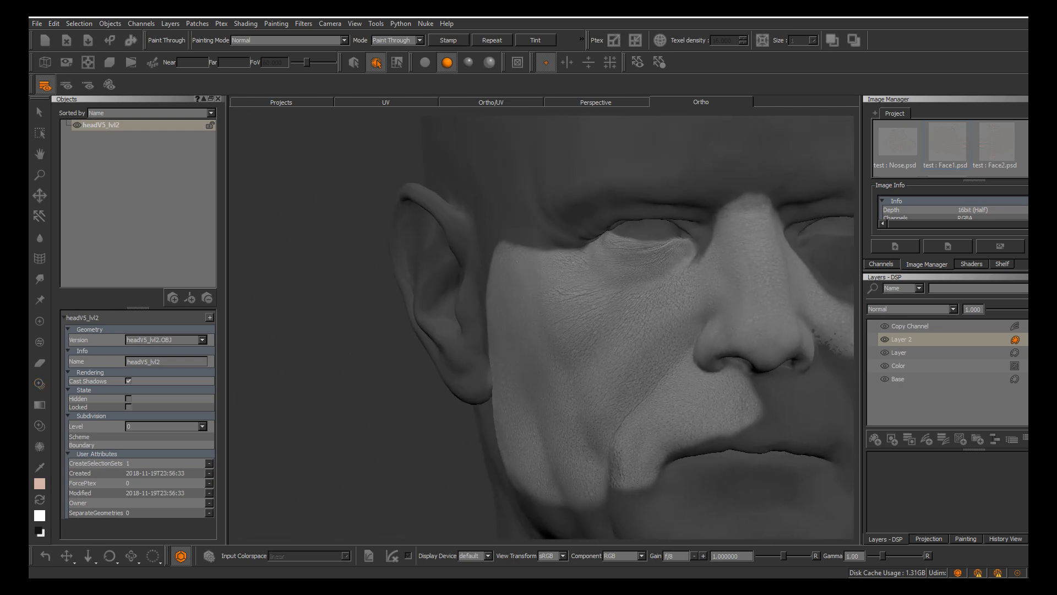
pyautogui.keyDown('alt'); pyautogui.moveTo(633, 331); pyautogui.dragTo(501, 297, button='middle'); pyautogui.keyUp('alt')
pyautogui.keyDown('alt'); pyautogui.moveTo(501, 297); pyautogui.dragTo(441, 325); pyautogui.keyUp('alt')
pyautogui.keyDown('alt'); pyautogui.moveTo(440, 325); pyautogui.dragTo(498, 338, button='right'); pyautogui.keyUp('alt')
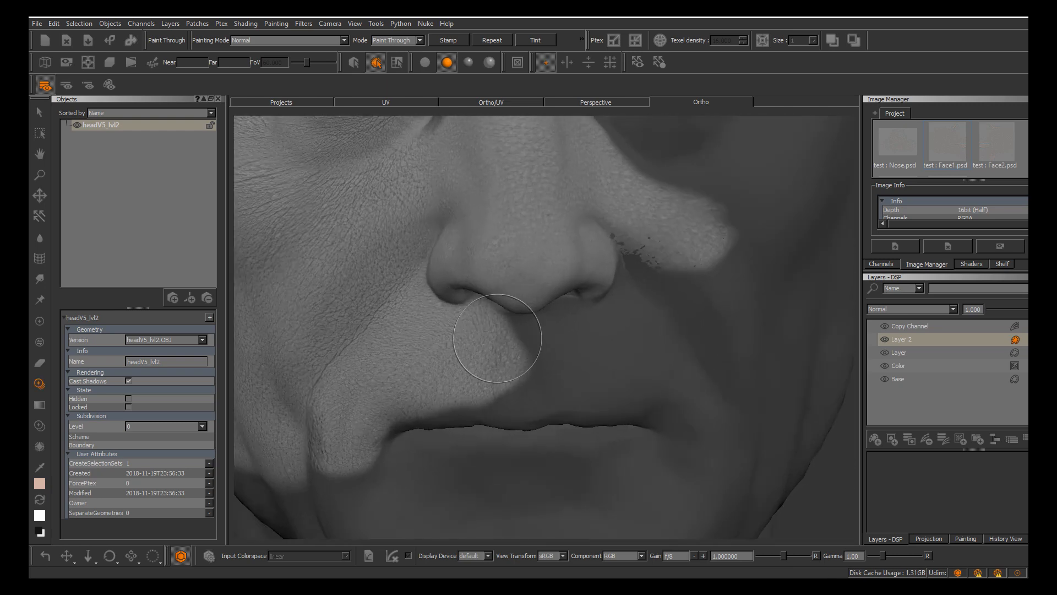
pyautogui.keyDown('alt'); pyautogui.moveTo(497, 338); pyautogui.dragTo(484, 344); pyautogui.keyUp('alt')
pyautogui.keyDown('alt'); pyautogui.moveTo(457, 405); pyautogui.dragTo(498, 285, button='middle'); pyautogui.keyUp('alt')
pyautogui.moveTo(497, 286)
pyautogui.keyDown('alt'); pyautogui.mouseDown()
pyautogui.moveTo(468, 258)
pyautogui.moveTo(443, 311)
pyautogui.moveTo(477, 286)
pyautogui.mouseUp(); pyautogui.keyUp('alt')
pyautogui.keyDown('alt'); pyautogui.moveTo(474, 278); pyautogui.dragTo(453, 354, button='middle'); pyautogui.keyUp('alt')
pyautogui.keyDown('alt'); pyautogui.moveTo(453, 354); pyautogui.dragTo(471, 368); pyautogui.keyUp('alt')
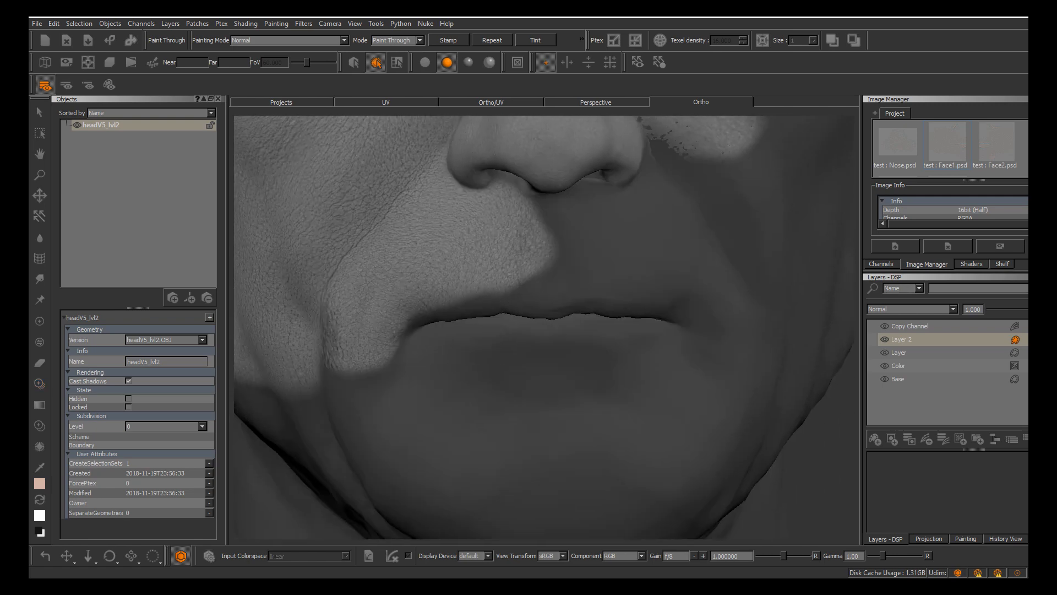
pyautogui.keyDown('shift'); pyautogui.moveTo(556, 375); pyautogui.dragTo(451, 269); pyautogui.keyUp('shift')
pyautogui.moveTo(697, 507)
pyautogui.keyDown('shift'); pyautogui.mouseDown()
pyautogui.moveTo(558, 377)
pyautogui.moveTo(460, 331)
pyautogui.mouseUp(); pyautogui.keyUp('shift')
pyautogui.press("'")
pyautogui.press("'")
pyautogui.keyDown('shift'); pyautogui.moveTo(366, 271); pyautogui.dragTo(388, 286); pyautogui.keyUp('shift')
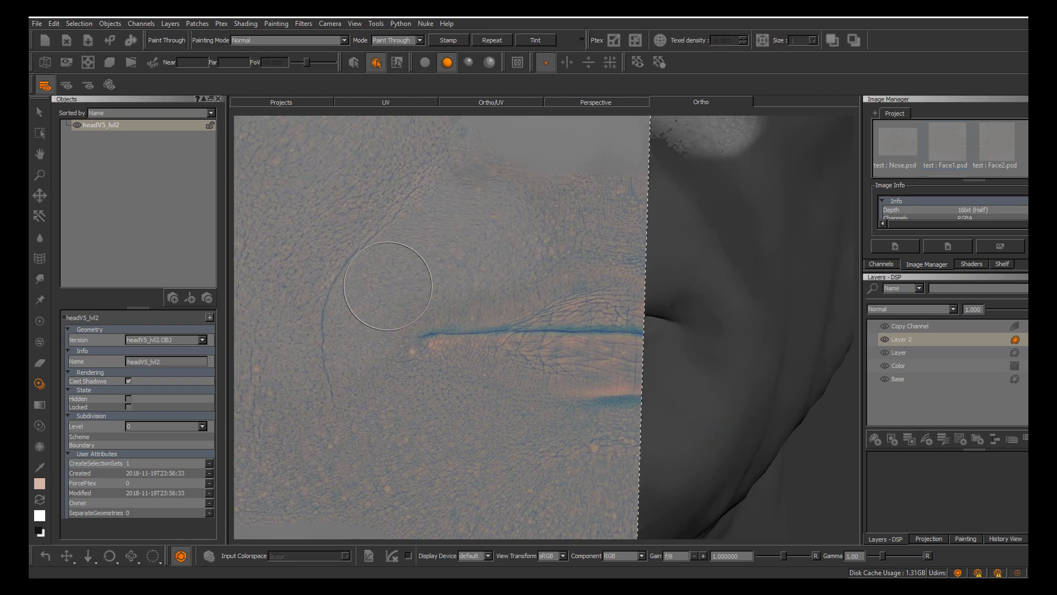
# Compare the paint-through image's lip line and mouth-corner fold with the model underneath
pyautogui.press("'")
pyautogui.press("'")
pyautogui.press("'")
pyautogui.press("'")
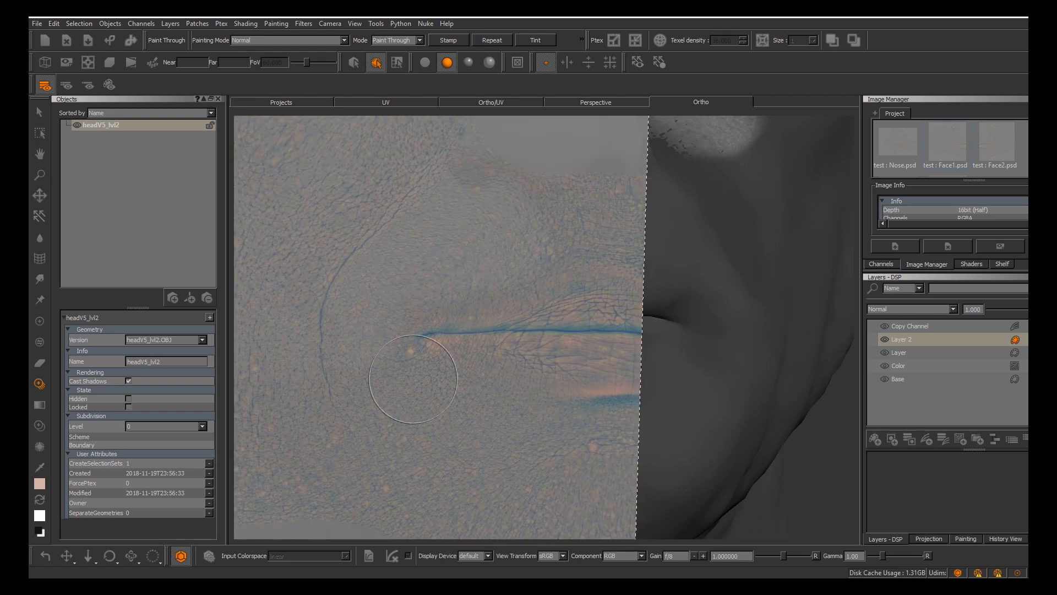
pyautogui.press("'")
pyautogui.press("'")
pyautogui.press("'")
pyautogui.press("'")
pyautogui.press("'")
# Paint the skin detail over the right side of the chin and the lower lip
pyautogui.moveTo(377, 404)
pyautogui.mouseDown()
pyautogui.moveTo(365, 394)
pyautogui.moveTo(365, 419)
pyautogui.moveTo(435, 473)
pyautogui.moveTo(396, 468)
pyautogui.moveTo(419, 484)
pyautogui.moveTo(475, 467)
pyautogui.mouseUp()
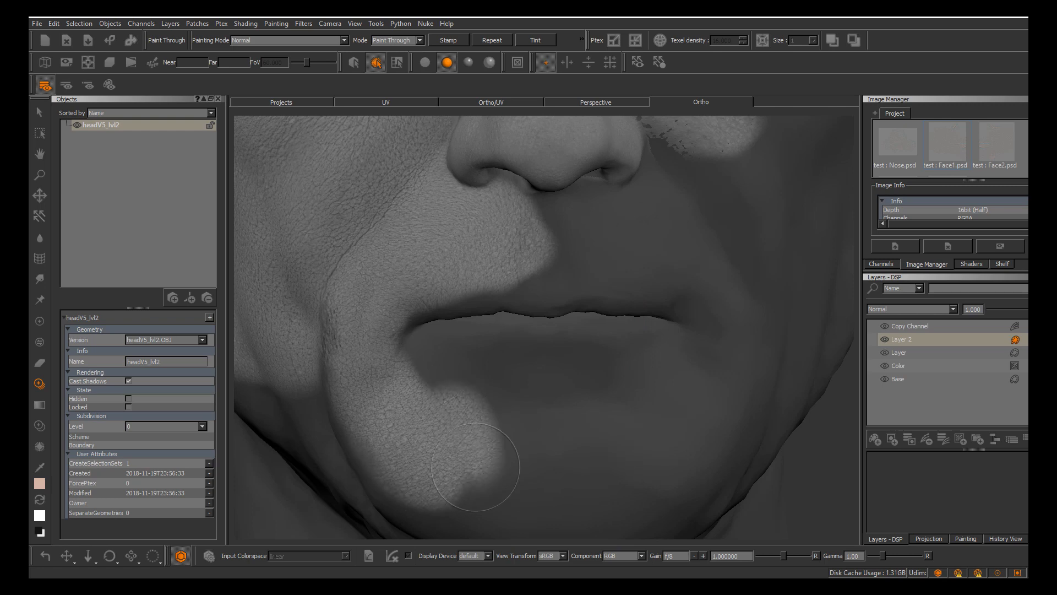
pyautogui.press("'")
pyautogui.press("'")
pyautogui.moveTo(512, 374)
pyautogui.mouseDown()
pyautogui.moveTo(432, 370)
pyautogui.moveTo(496, 331)
pyautogui.moveTo(589, 389)
pyautogui.moveTo(518, 357)
pyautogui.moveTo(542, 432)
pyautogui.moveTo(532, 436)
pyautogui.moveTo(572, 479)
pyautogui.moveTo(479, 504)
pyautogui.moveTo(449, 498)
pyautogui.moveTo(571, 488)
pyautogui.moveTo(436, 467)
pyautogui.mouseUp()
pyautogui.press("'")
pyautogui.press("'")
pyautogui.press("'")
pyautogui.press("'")
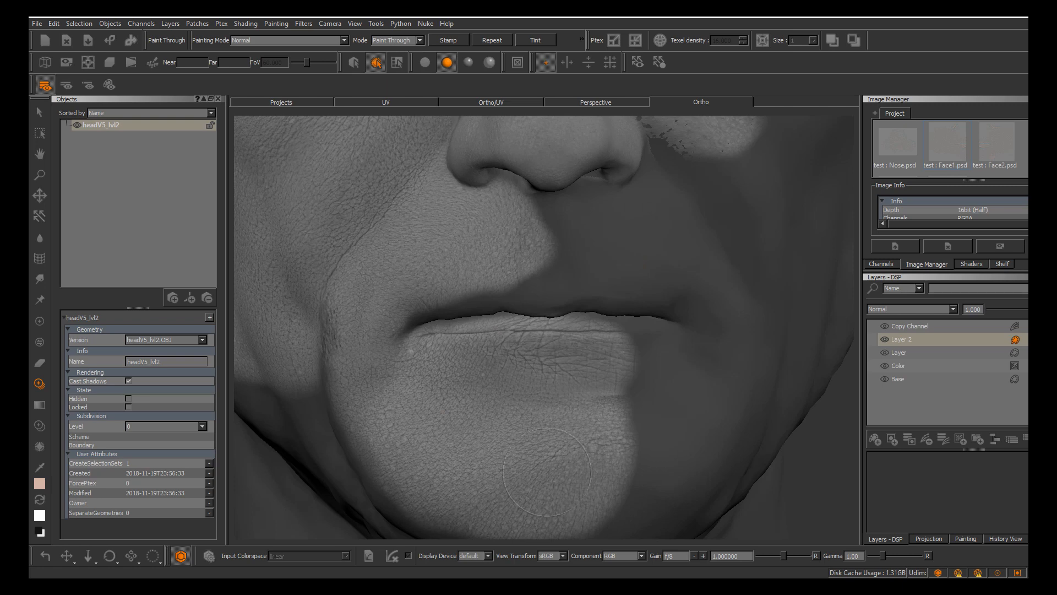
# Paint the skin detail over the lower part of the right upper lip, checking it against the paint-through image
pyautogui.press("'")
pyautogui.press("'")
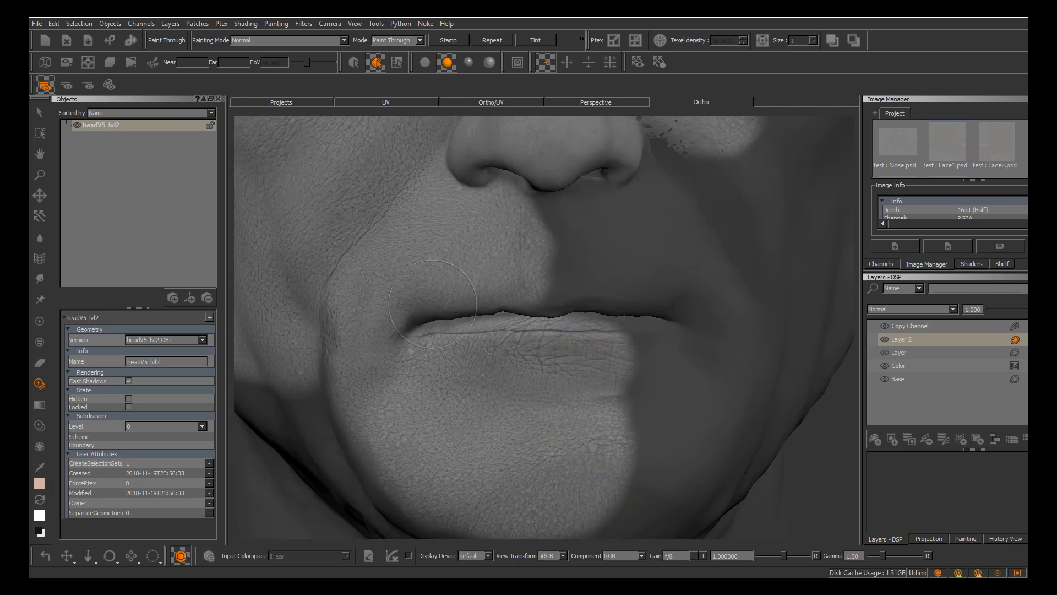
pyautogui.press("'")
pyautogui.press("'")
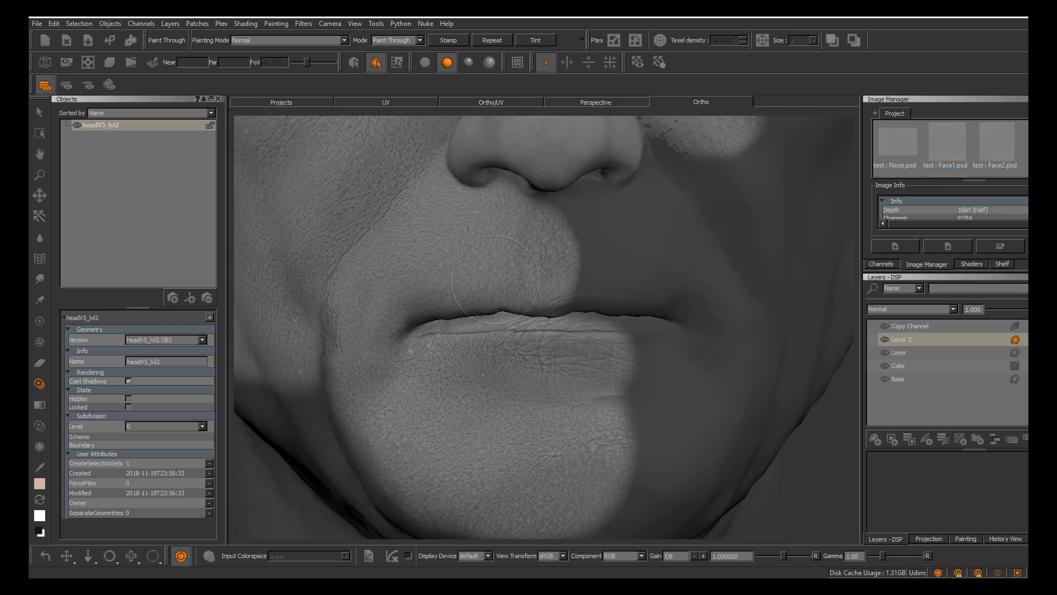
pyautogui.press("'")
pyautogui.press("'")
pyautogui.press("'")
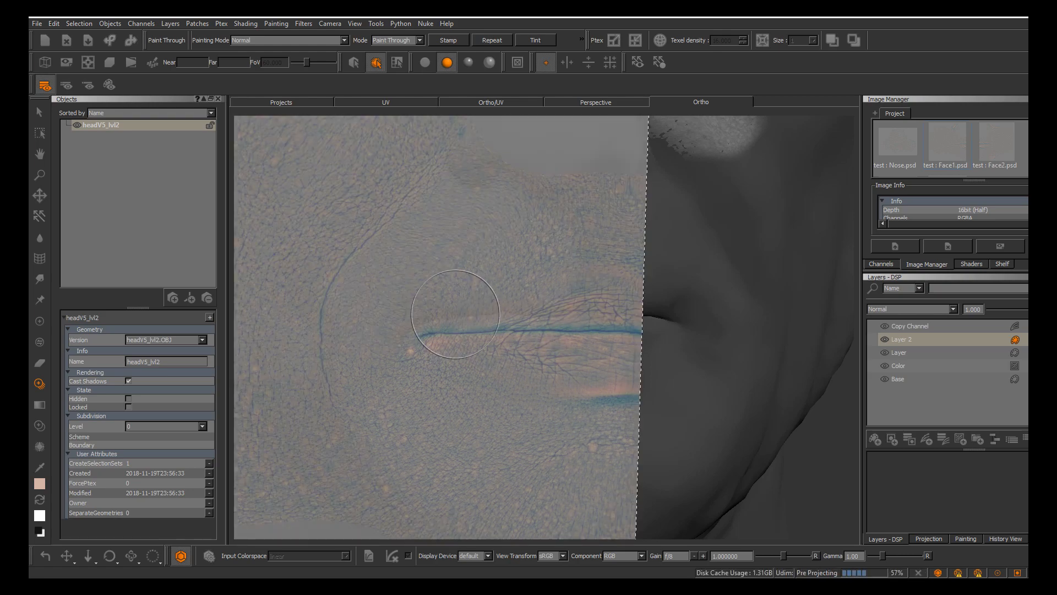
pyautogui.press("'")
pyautogui.press("'")
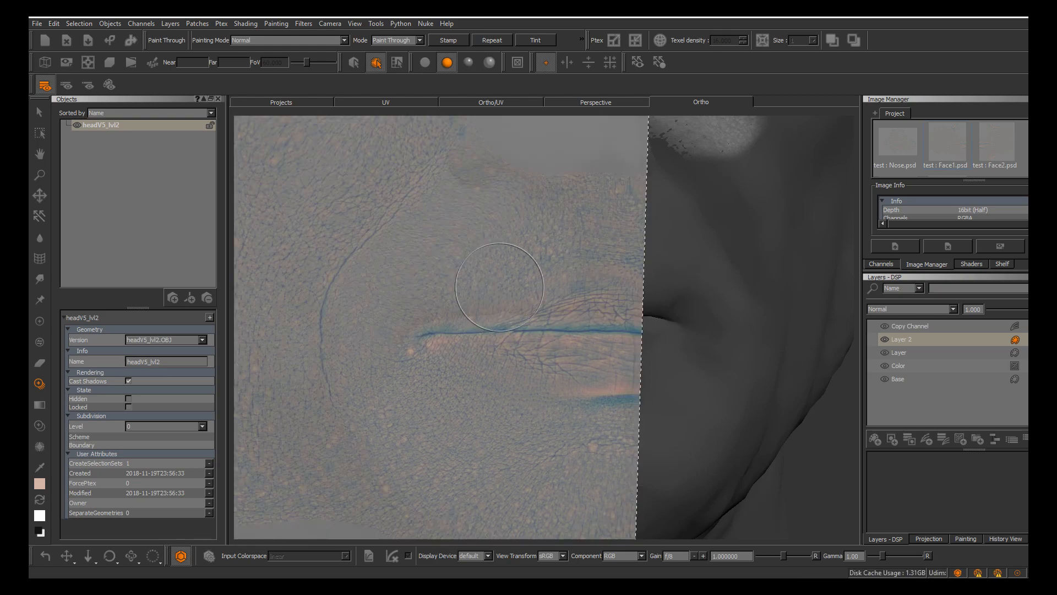
# Shift the paint-through image toward the right mouth corner and paint its lip wrinkles onto the right upper lip
pyautogui.keyDown('ctrl'); pyautogui.moveTo(499, 287); pyautogui.dragTo(592, 250, button='middle'); pyautogui.keyUp('ctrl')
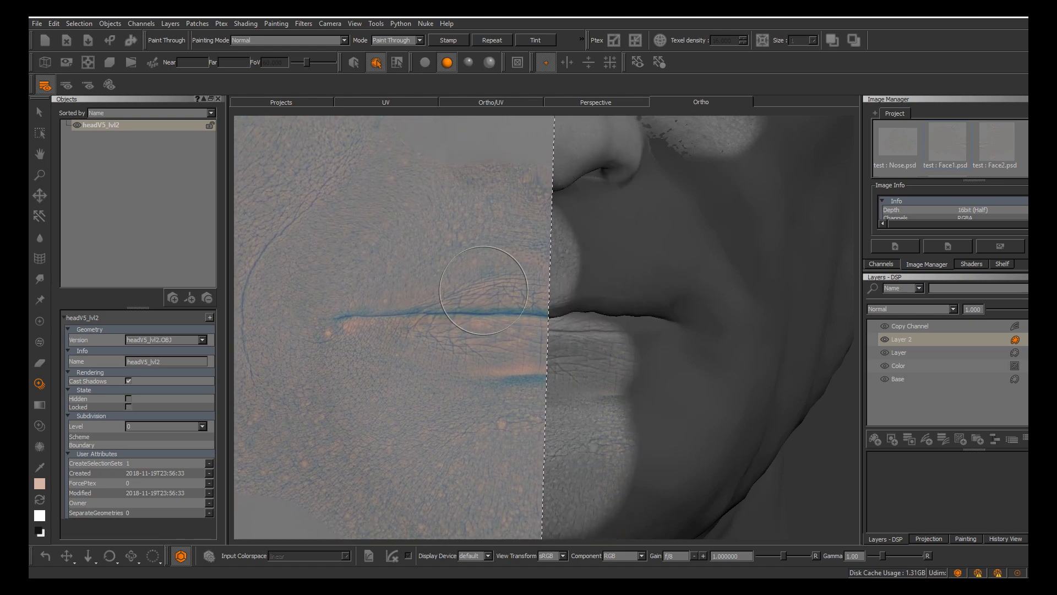
pyautogui.press("'")
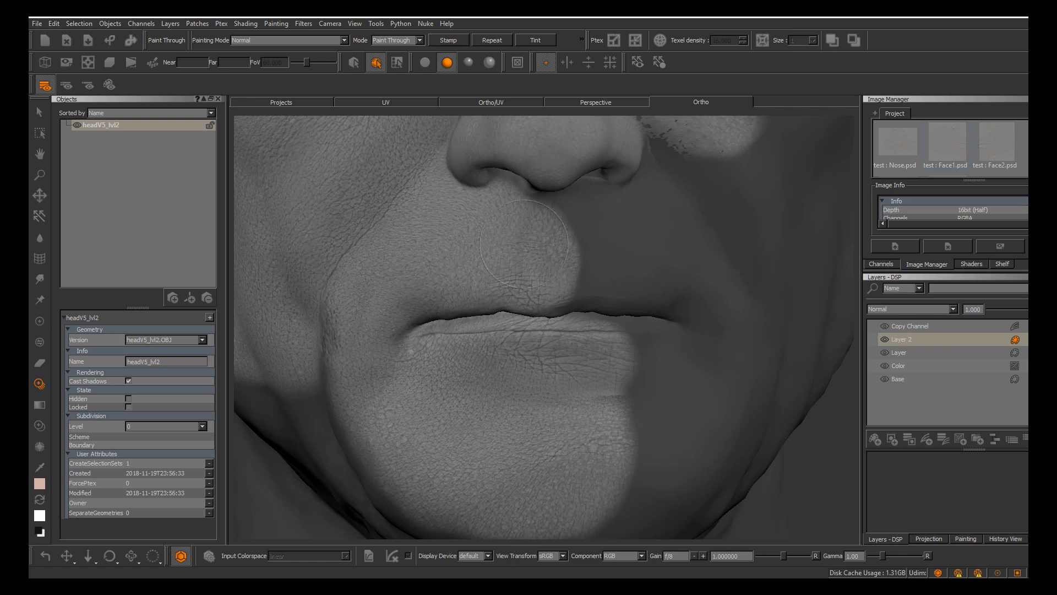
pyautogui.press("'")
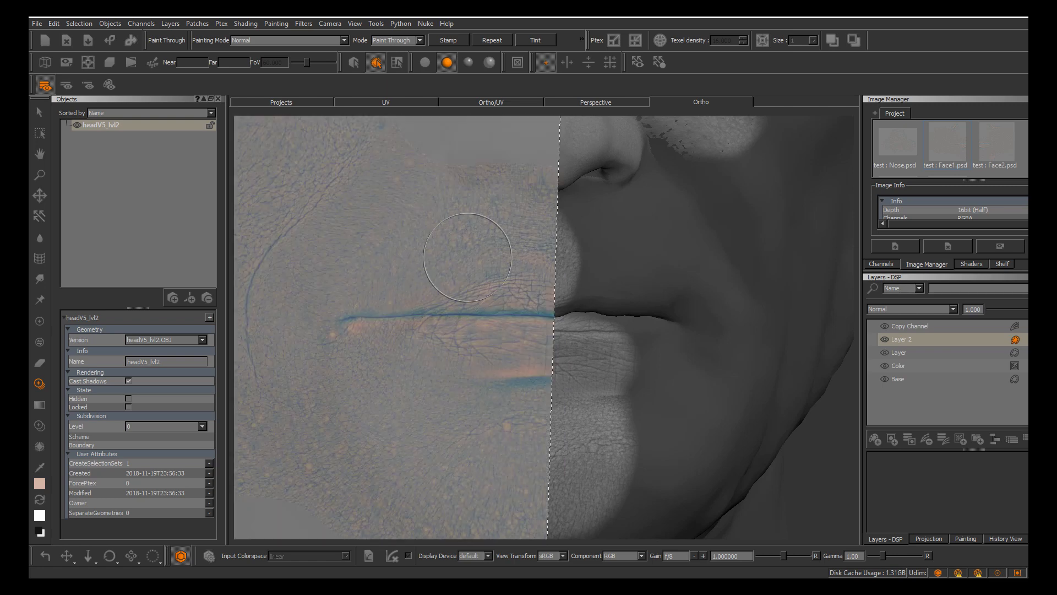
pyautogui.press("'")
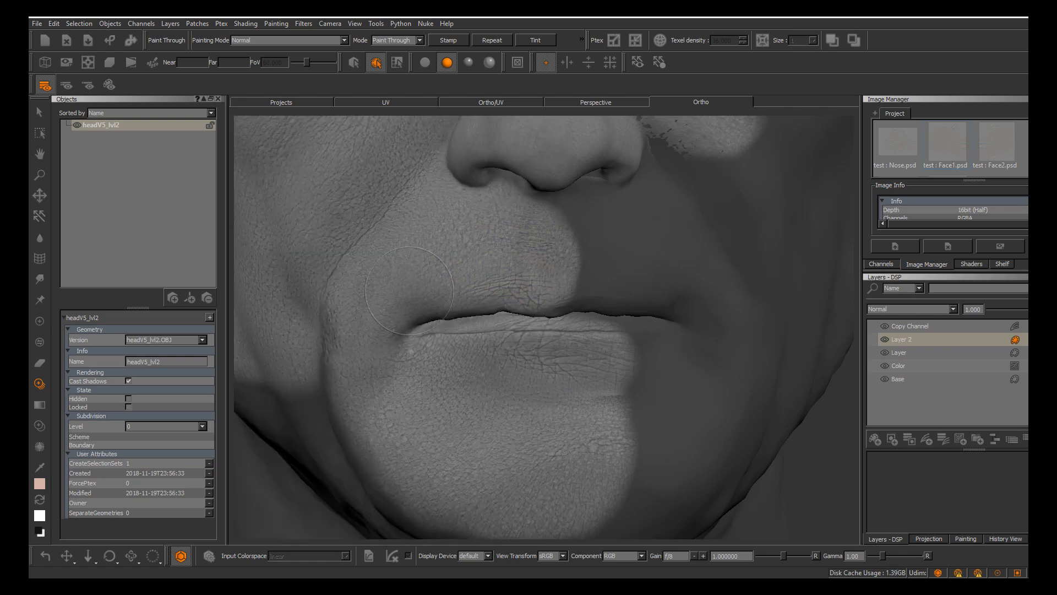
pyautogui.press("'")
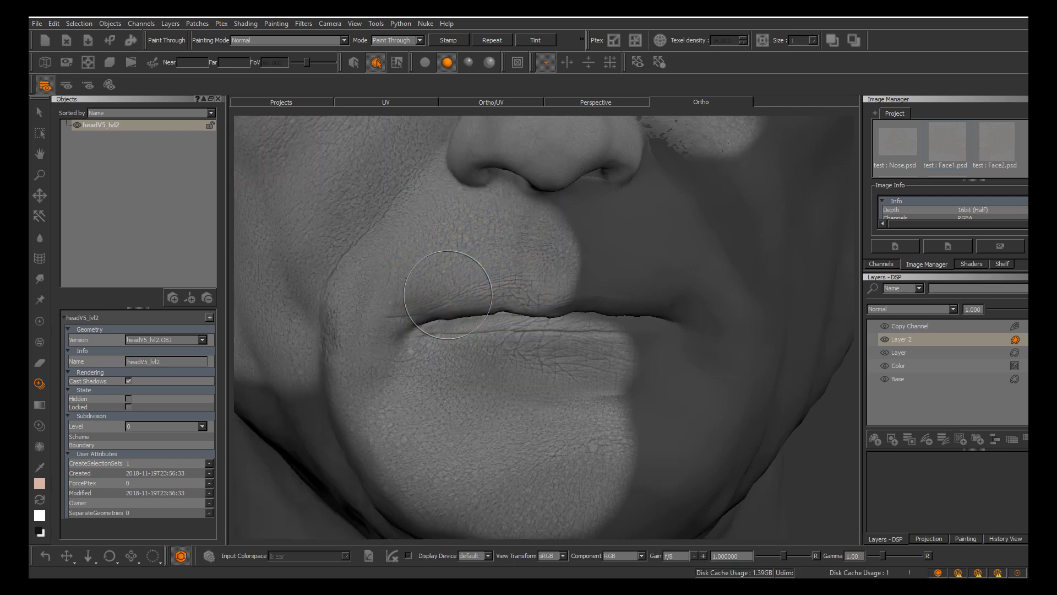
# Turn the head slightly toward its right side and realign the paint-through image with the right mouth corner
pyautogui.moveTo(545, 356)
pyautogui.keyDown('alt'); pyautogui.mouseDown()
pyautogui.moveTo(510, 356)
pyautogui.moveTo(446, 309)
pyautogui.moveTo(454, 342)
pyautogui.mouseUp(); pyautogui.keyUp('alt')
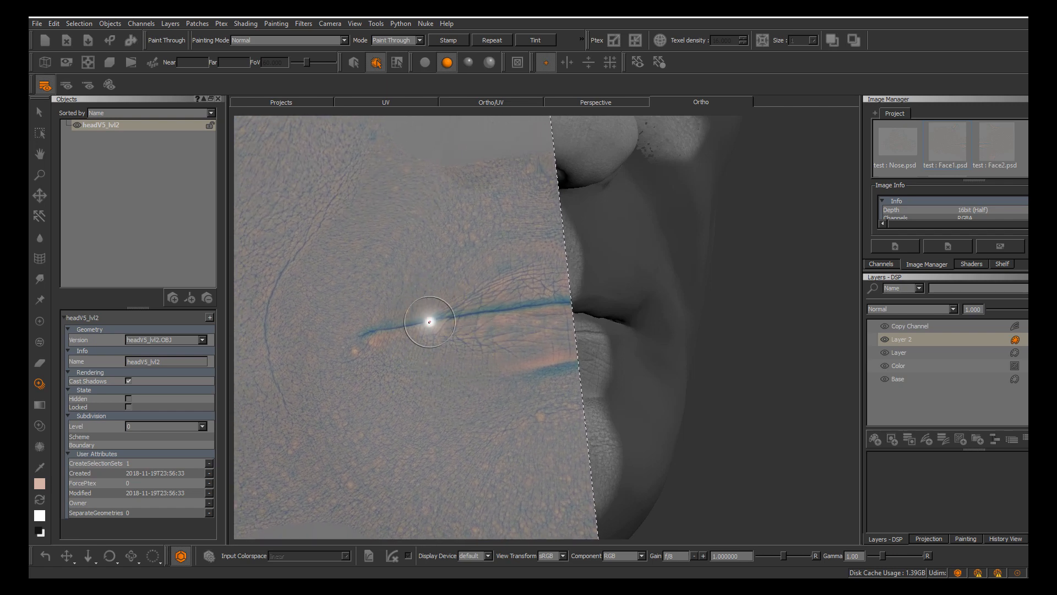
pyautogui.press("'")
pyautogui.press("'")
pyautogui.press("'")
pyautogui.press("'")
pyautogui.keyDown('shift'); pyautogui.moveTo(407, 312); pyautogui.dragTo(430, 312); pyautogui.keyUp('shift')
pyautogui.press("'")
pyautogui.press("'")
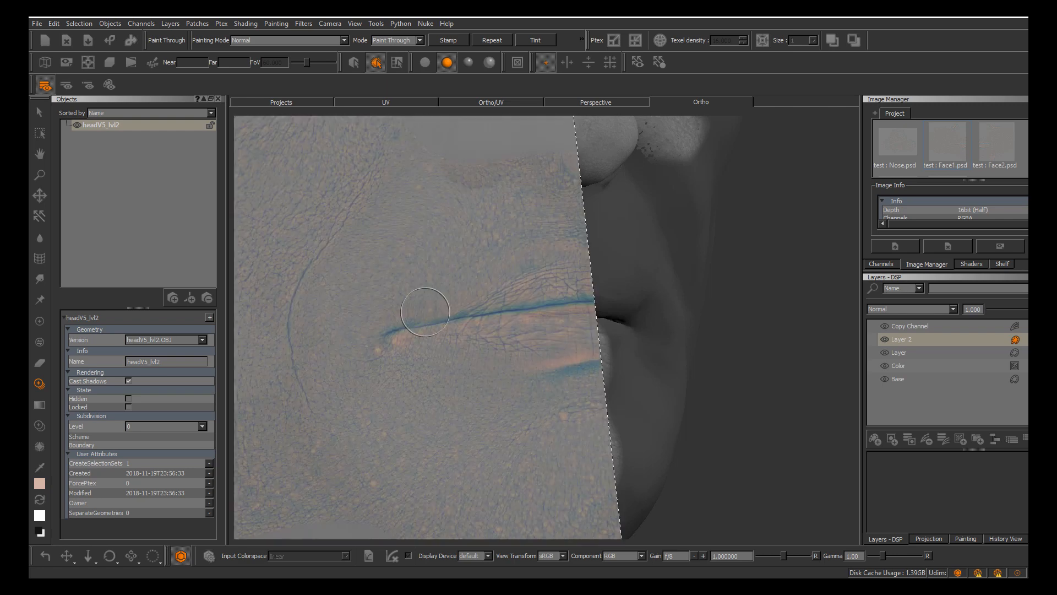
# Paint the skin detail around the right mouth corner, checking it against the paint-through image
pyautogui.press("'")
pyautogui.press("'")
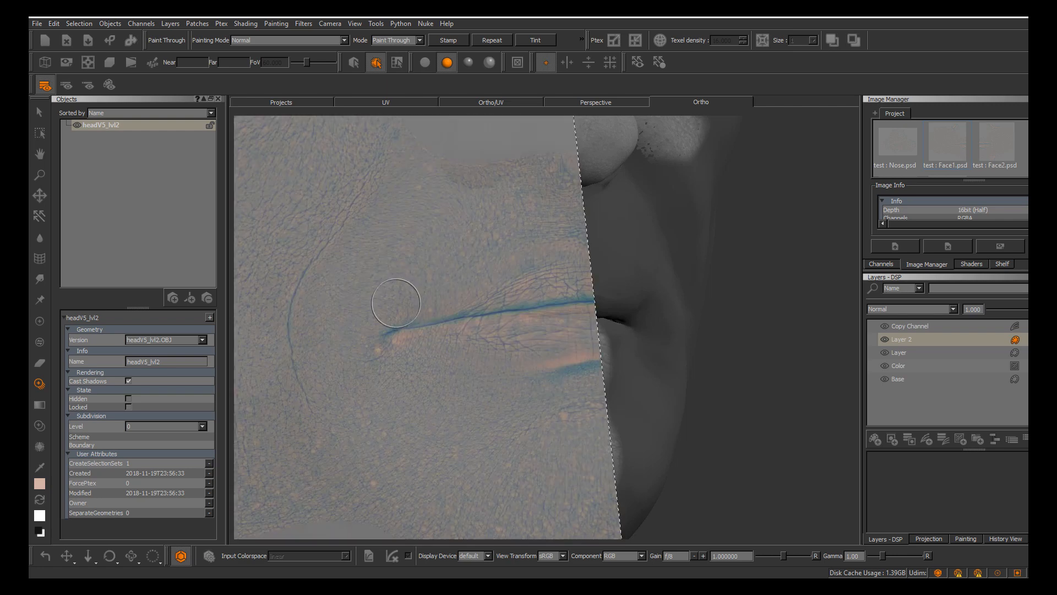
pyautogui.press("'")
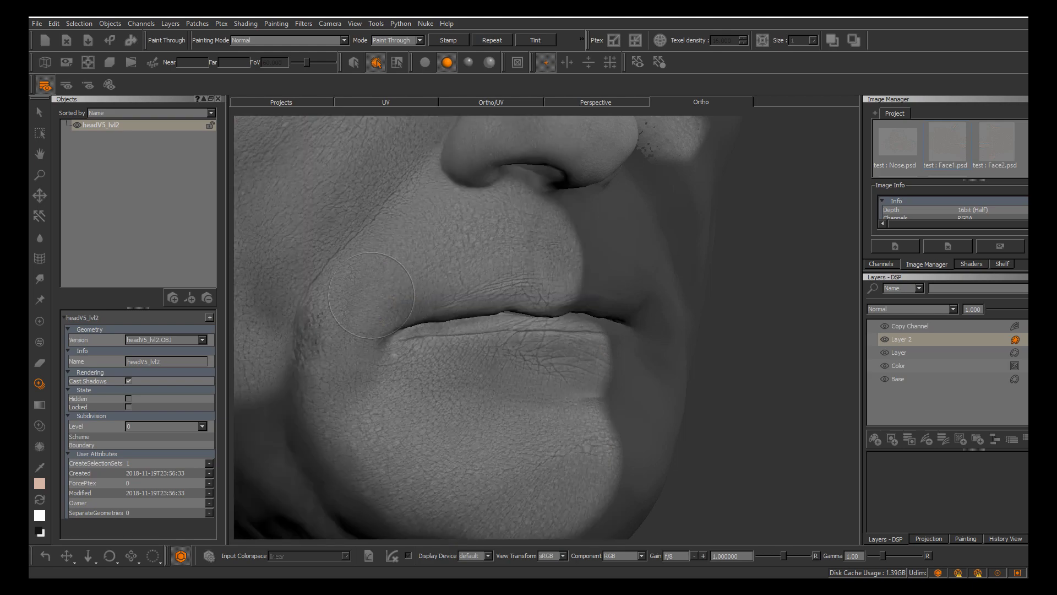
pyautogui.press("'")
pyautogui.press("'")
pyautogui.press("'")
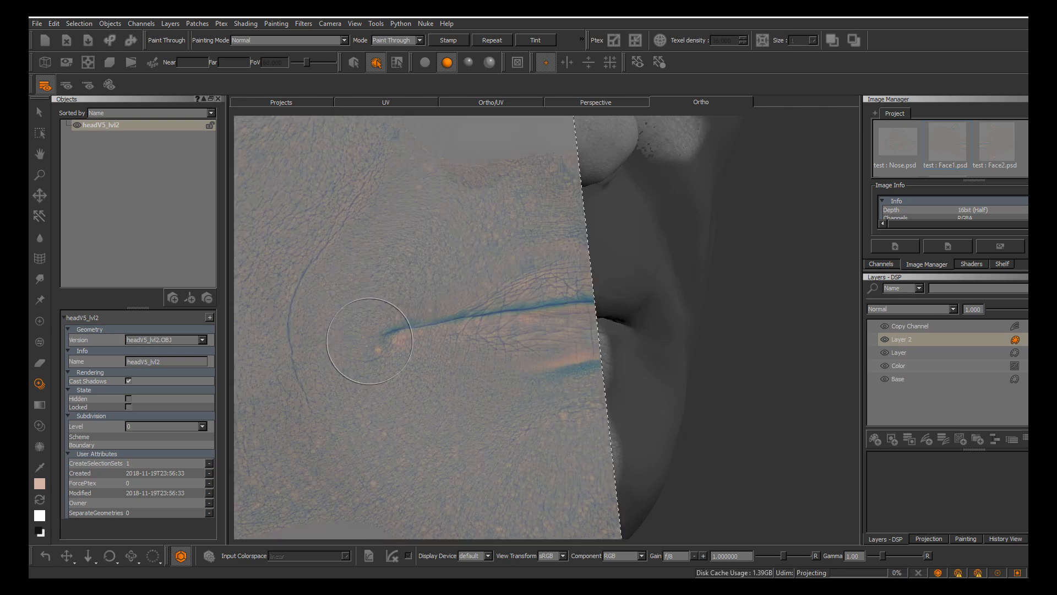
pyautogui.press("'")
pyautogui.press("'")
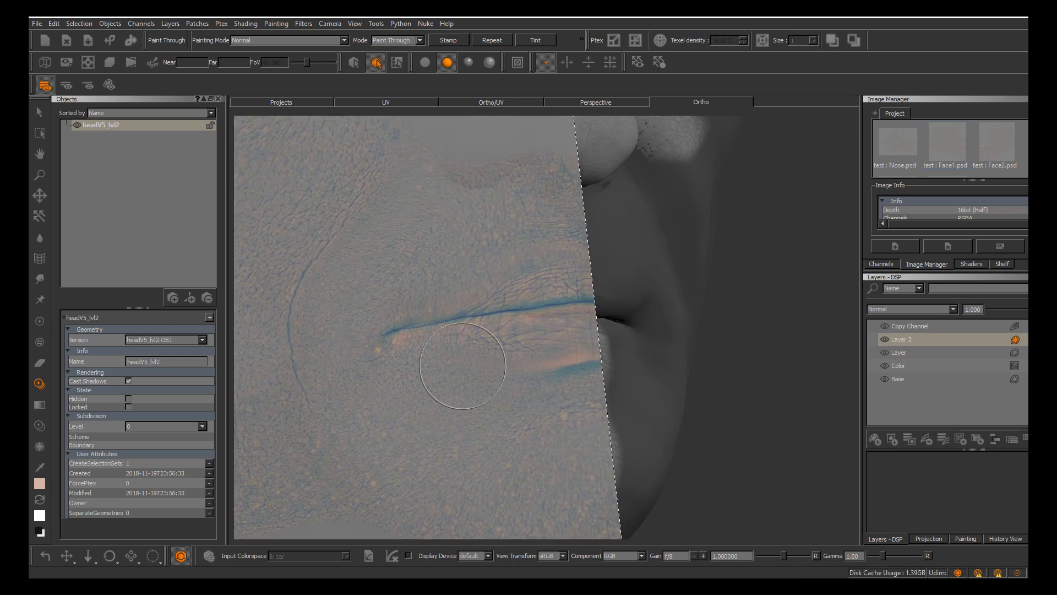
# Paint the wrinkle detail over the right part of the lower lip, checking it against the paint-through image
pyautogui.press("'")
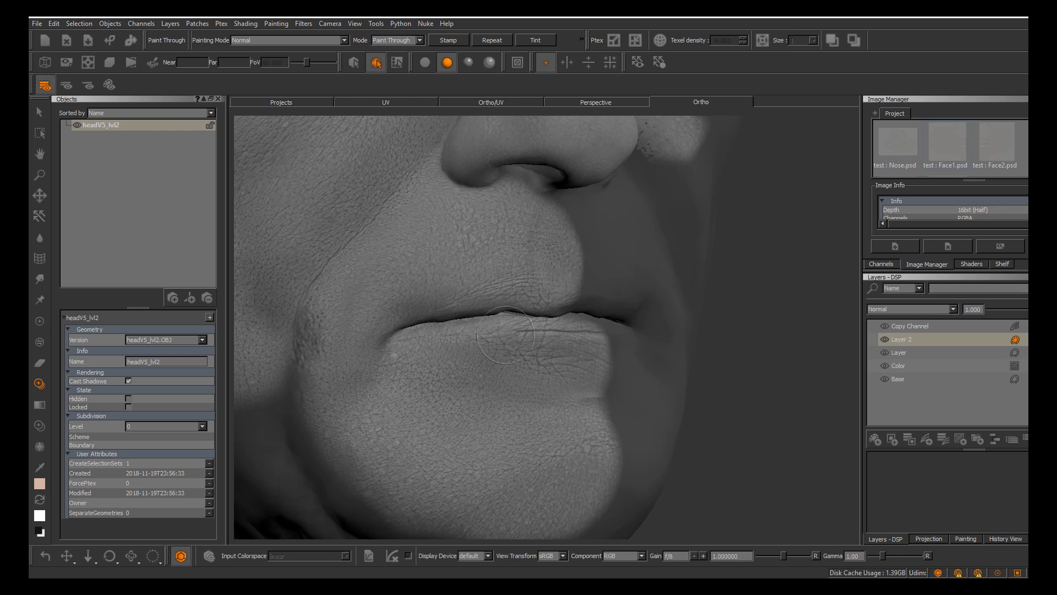
pyautogui.press("'")
pyautogui.press("'")
pyautogui.press("'")
pyautogui.press("'")
pyautogui.press("'")
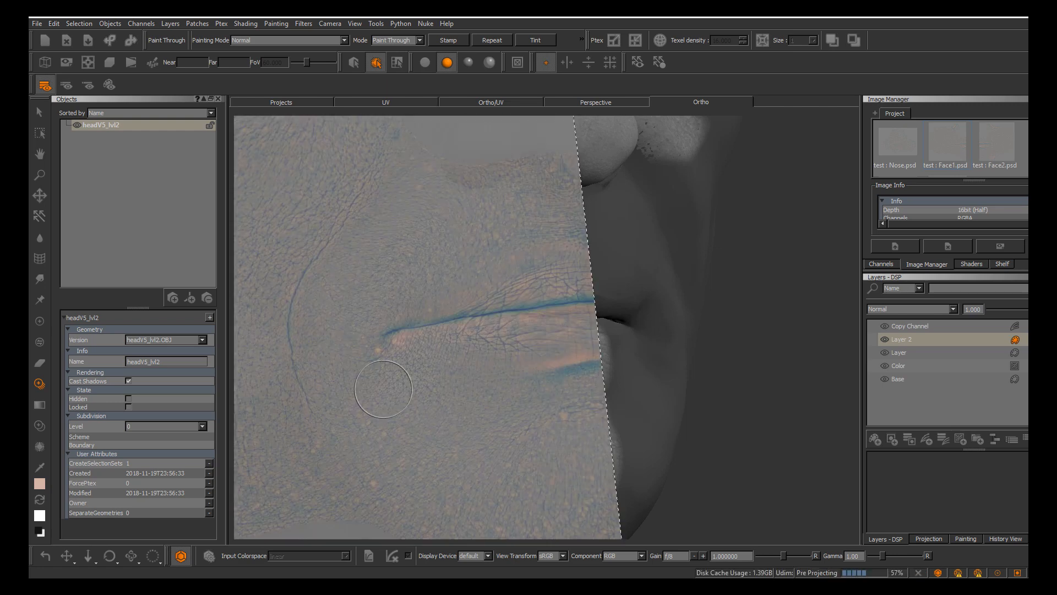
pyautogui.press("'")
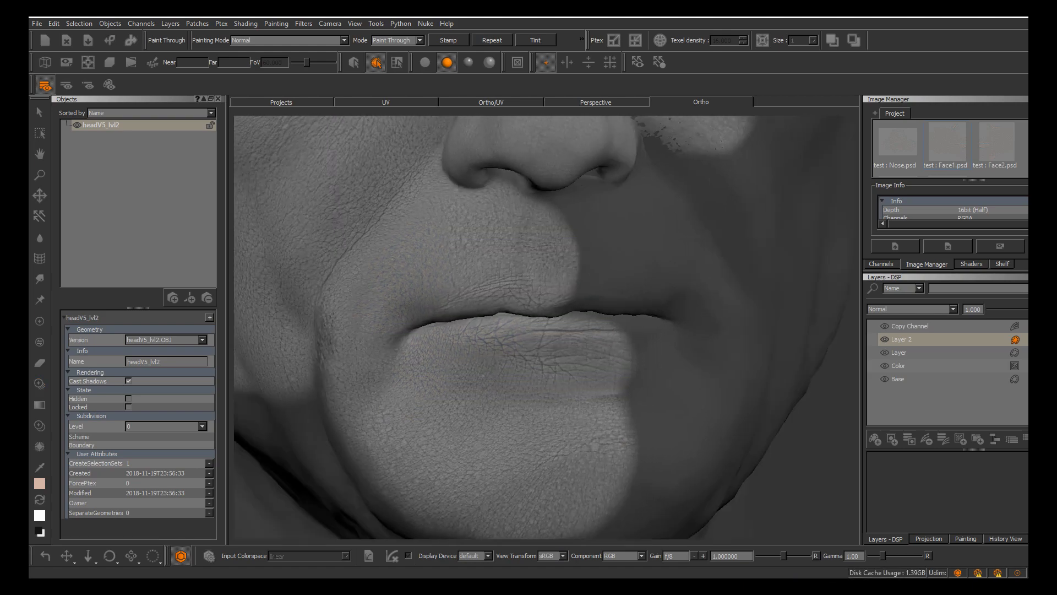
# Straighten the paint-through image over the front of the lips and paint its wrinkles onto the lower lip
pyautogui.moveTo(549, 398)
pyautogui.keyDown('ctrl'); pyautogui.mouseDown()
pyautogui.moveTo(534, 434)
pyautogui.moveTo(523, 410)
pyautogui.moveTo(540, 365)
pyautogui.moveTo(535, 342)
pyautogui.mouseUp(); pyautogui.keyUp('ctrl')
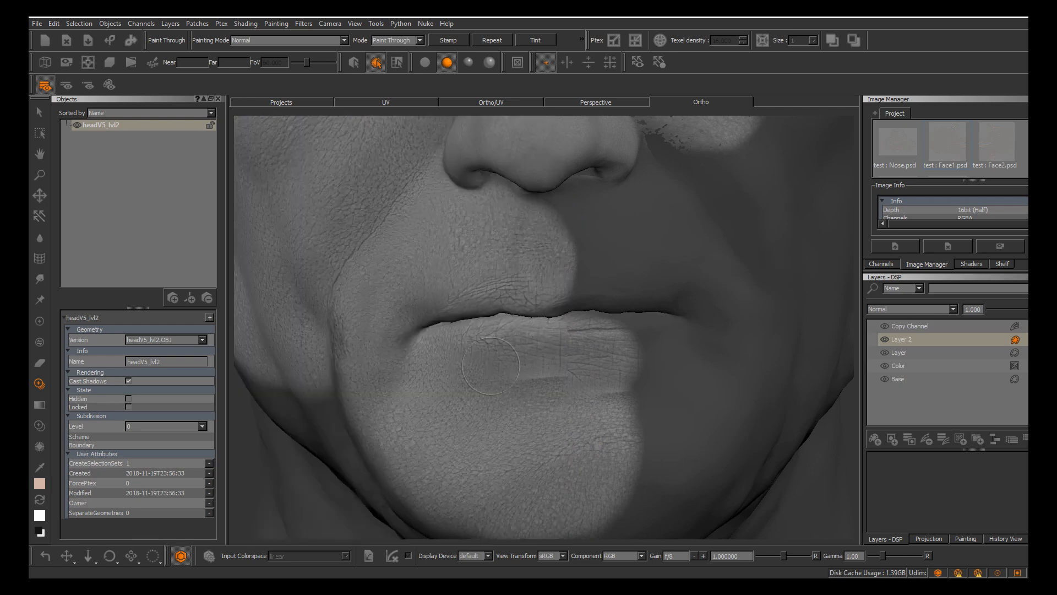
pyautogui.moveTo(509, 344); pyautogui.dragTo(380, 319)
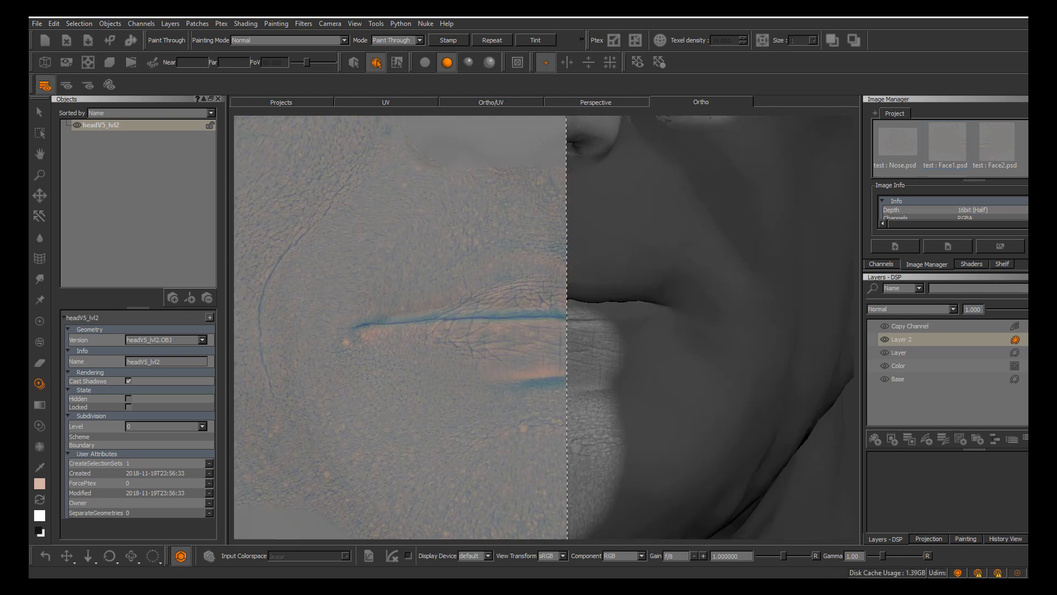
# Switch the head's geometry version to headV5_decimated and examine the skin detail on the lips
pyautogui.click(165, 340)
pyautogui.click(165, 352)
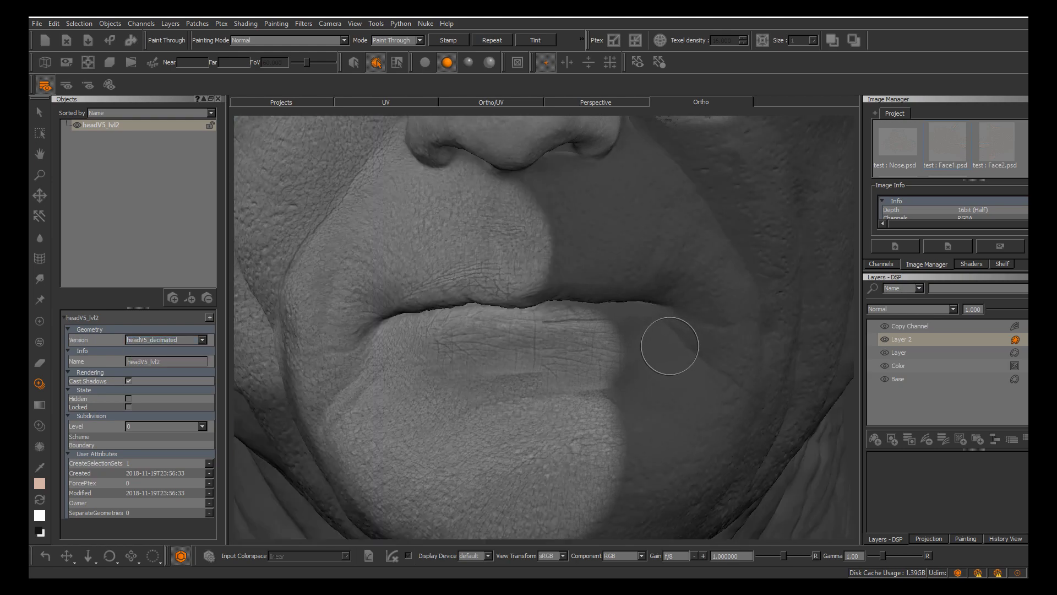
pyautogui.moveTo(656, 346)
pyautogui.keyDown('alt'); pyautogui.mouseDown()
pyautogui.moveTo(730, 342)
pyautogui.moveTo(687, 342)
pyautogui.mouseUp(); pyautogui.keyUp('alt')
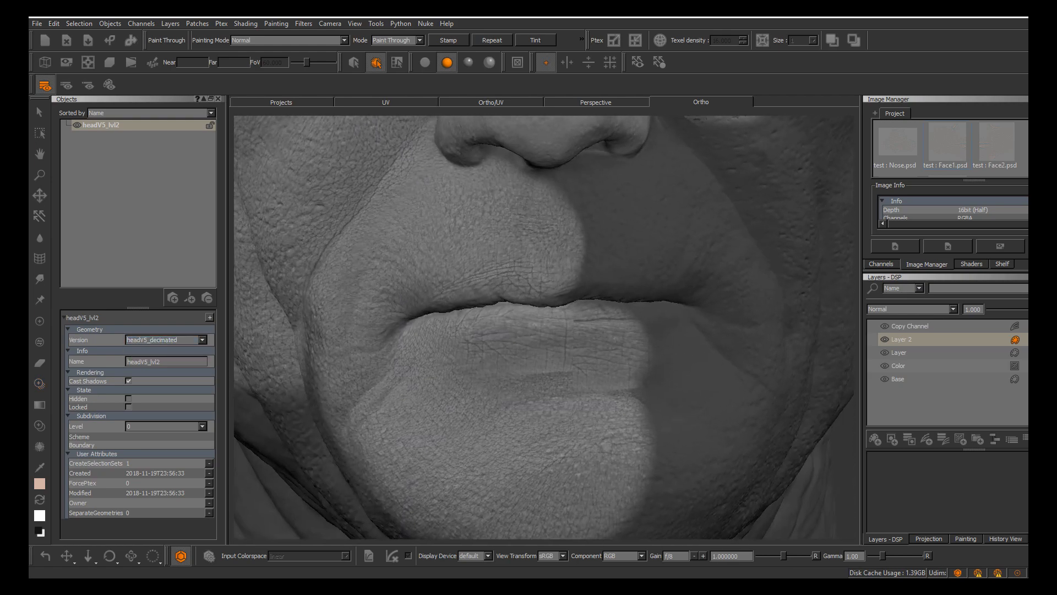
pyautogui.keyDown('alt'); pyautogui.moveTo(588, 364); pyautogui.dragTo(589, 380, button='right'); pyautogui.keyUp('alt')
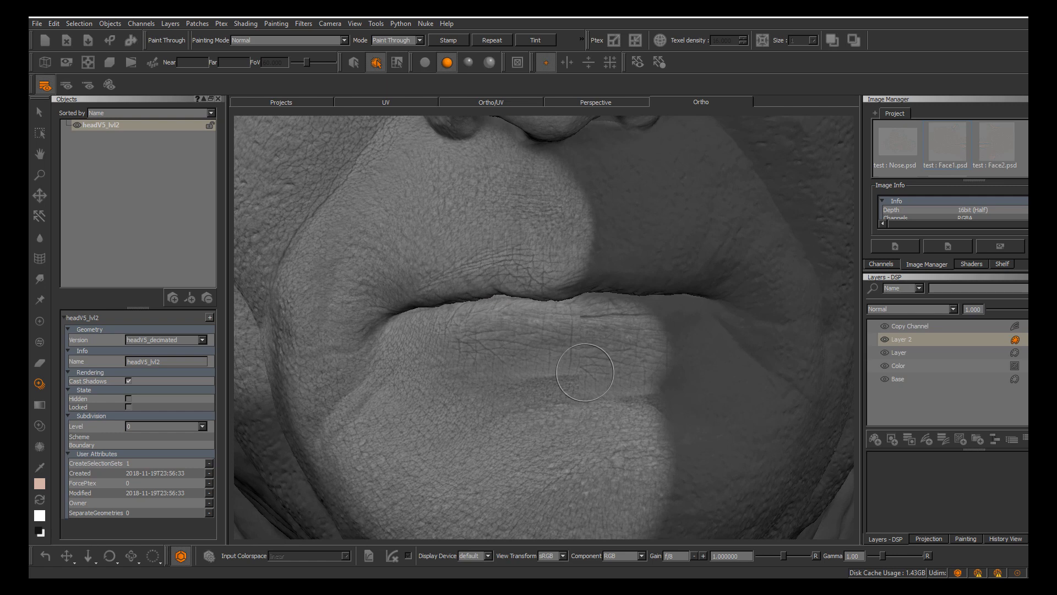
# Realign the paint-through image with the decimated head's mouth line and paint its detail over the lower lip
pyautogui.press("'")
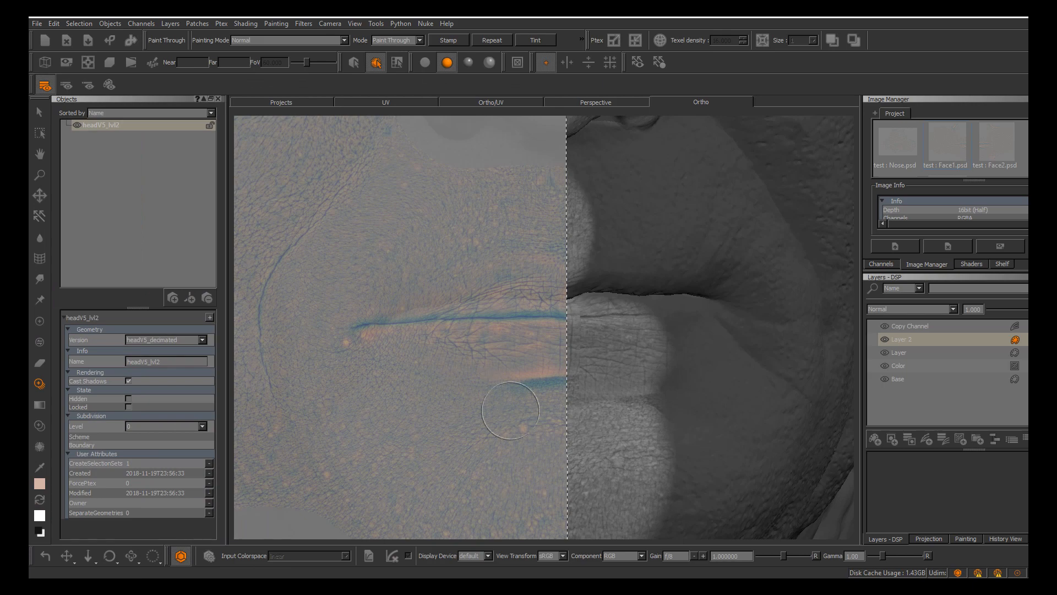
pyautogui.moveTo(513, 381)
pyautogui.keyDown('alt'); pyautogui.mouseDown(button='middle')
pyautogui.moveTo(528, 367)
pyautogui.moveTo(531, 376)
pyautogui.mouseUp(button='middle'); pyautogui.keyUp('alt')
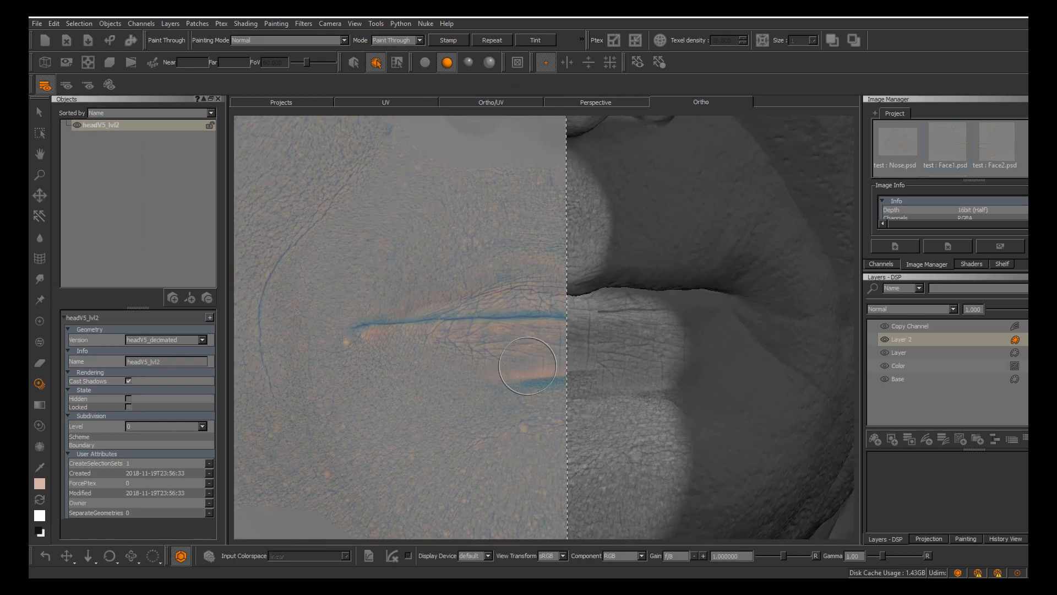
pyautogui.moveTo(518, 400)
pyautogui.keyDown('shift'); pyautogui.mouseDown()
pyautogui.moveTo(528, 368)
pyautogui.moveTo(532, 377)
pyautogui.mouseUp(); pyautogui.keyUp('shift')
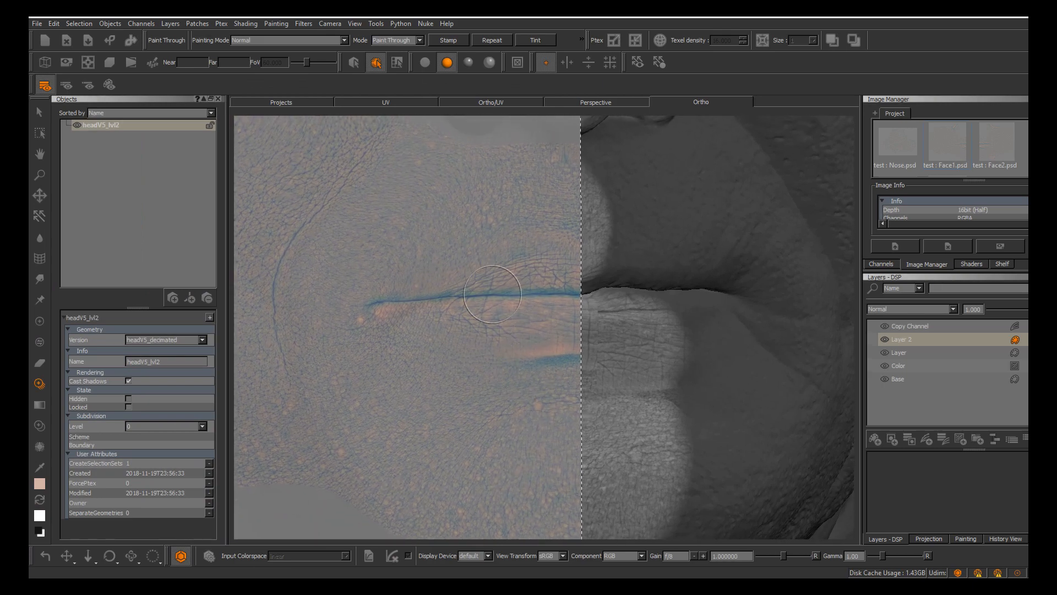
pyautogui.keyDown('shift'); pyautogui.moveTo(524, 332); pyautogui.dragTo(558, 318); pyautogui.keyUp('shift')
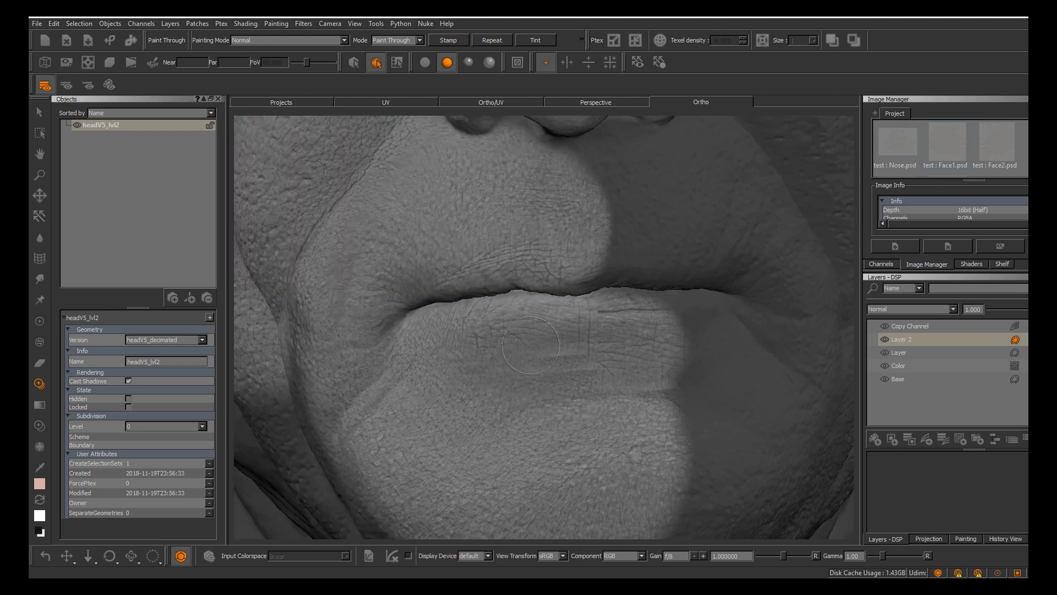
pyautogui.moveTo(551, 342); pyautogui.dragTo(548, 390)
pyautogui.moveTo(461, 365); pyautogui.dragTo(506, 378)
pyautogui.moveTo(416, 356); pyautogui.dragTo(412, 360)
pyautogui.moveTo(486, 388); pyautogui.dragTo(485, 391)
pyautogui.moveTo(552, 388); pyautogui.dragTo(595, 407)
# Set the head's geometry version back to headV5_lvl2.OBJ and examine the painted mouth area from several angles
pyautogui.keyDown('alt'); pyautogui.moveTo(595, 408); pyautogui.dragTo(485, 407, button='right'); pyautogui.keyUp('alt')
pyautogui.keyDown('alt'); pyautogui.moveTo(484, 407); pyautogui.dragTo(504, 396); pyautogui.keyUp('alt')
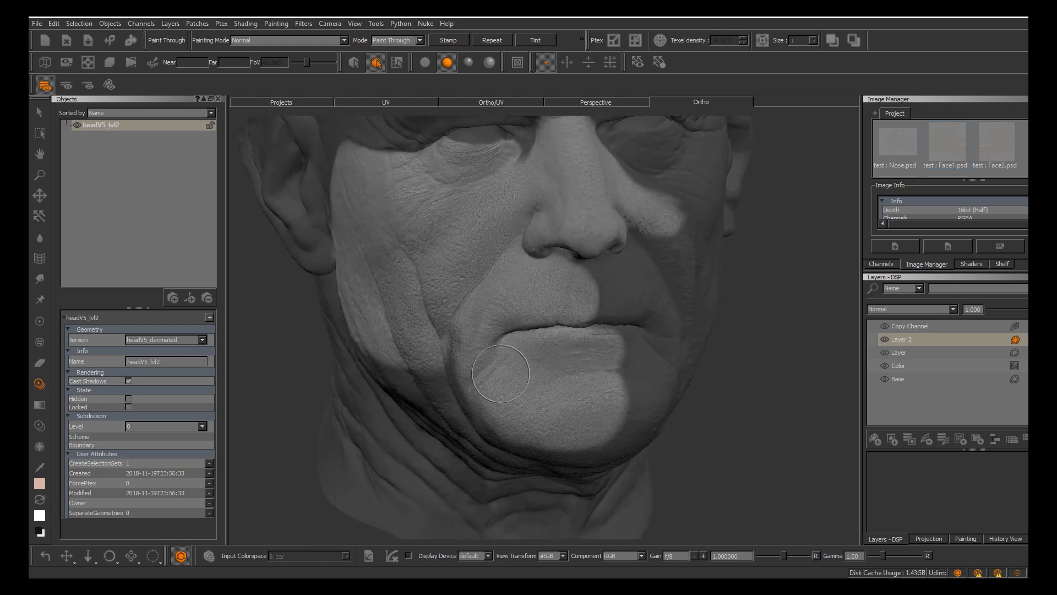
pyautogui.keyDown('alt'); pyautogui.moveTo(504, 397); pyautogui.dragTo(499, 457, button='middle'); pyautogui.keyUp('alt')
pyautogui.keyDown('alt'); pyautogui.moveTo(499, 457); pyautogui.dragTo(521, 460); pyautogui.keyUp('alt')
pyautogui.keyDown('alt'); pyautogui.moveTo(520, 460); pyautogui.dragTo(584, 459, button='right'); pyautogui.keyUp('alt')
pyautogui.keyDown('alt'); pyautogui.moveTo(584, 459); pyautogui.dragTo(573, 458); pyautogui.keyUp('alt')
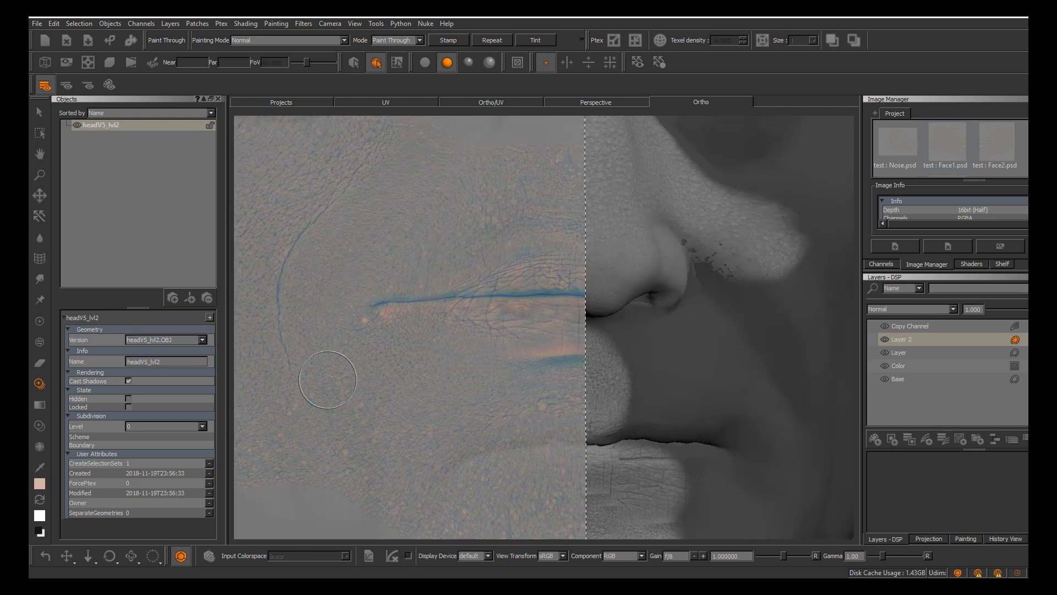
pyautogui.keyDown('alt'); pyautogui.moveTo(539, 381); pyautogui.dragTo(548, 309, button='middle'); pyautogui.keyUp('alt')
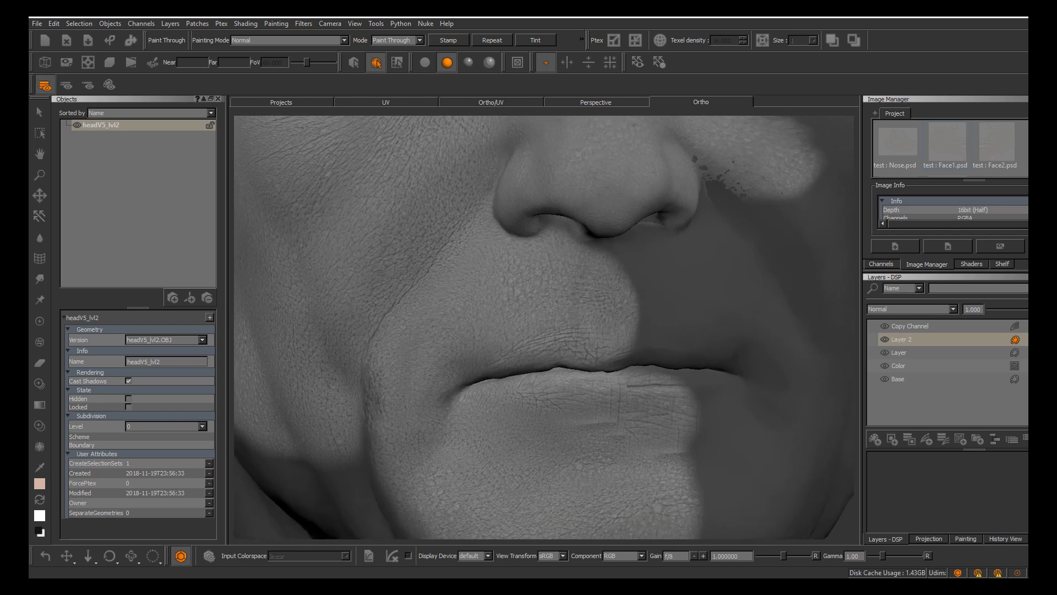
pyautogui.keyDown('alt'); pyautogui.moveTo(548, 309); pyautogui.dragTo(565, 334); pyautogui.keyUp('alt')
pyautogui.keyDown('alt'); pyautogui.moveTo(565, 333); pyautogui.dragTo(502, 334, button='right'); pyautogui.keyUp('alt')
pyautogui.keyDown('alt'); pyautogui.moveTo(502, 333); pyautogui.dragTo(462, 392); pyautogui.keyUp('alt')
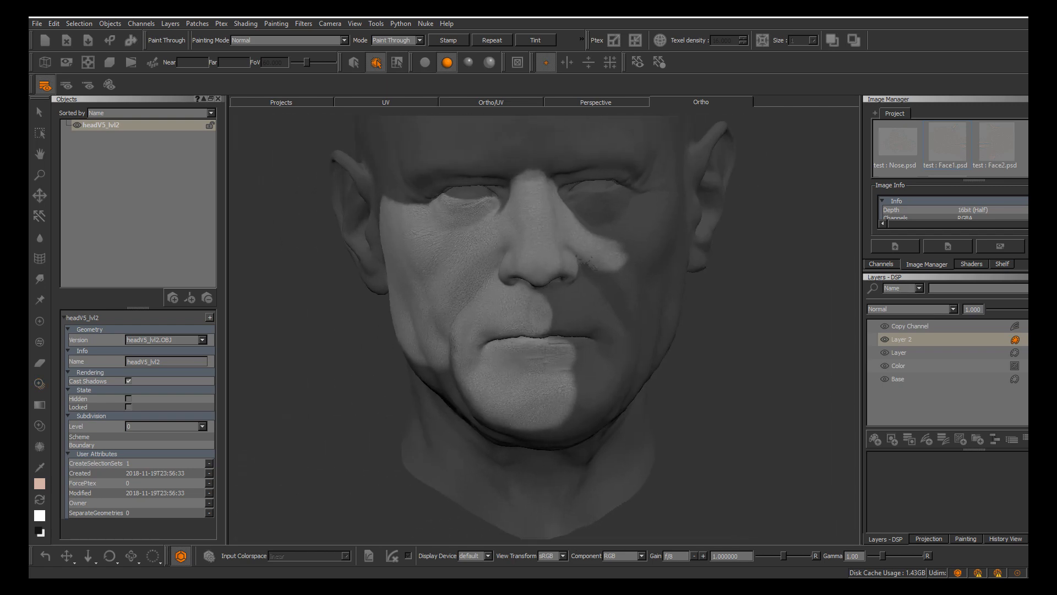
pyautogui.keyDown('alt'); pyautogui.moveTo(463, 392); pyautogui.dragTo(519, 397, button='right'); pyautogui.keyUp('alt')
pyautogui.keyDown('alt'); pyautogui.moveTo(519, 397); pyautogui.dragTo(506, 410); pyautogui.keyUp('alt')
pyautogui.keyDown('alt'); pyautogui.moveTo(505, 411); pyautogui.dragTo(532, 435, button='right'); pyautogui.keyUp('alt')
pyautogui.moveTo(532, 435)
pyautogui.keyDown('alt'); pyautogui.mouseDown(button='middle')
pyautogui.moveTo(554, 402)
pyautogui.moveTo(631, 356)
pyautogui.moveTo(607, 381)
pyautogui.mouseUp(button='middle'); pyautogui.keyUp('alt')
pyautogui.keyDown('alt'); pyautogui.moveTo(562, 387); pyautogui.dragTo(580, 406, button='right'); pyautogui.keyUp('alt')
pyautogui.keyDown('alt'); pyautogui.moveTo(580, 406); pyautogui.dragTo(622, 406, button='middle'); pyautogui.keyUp('alt')
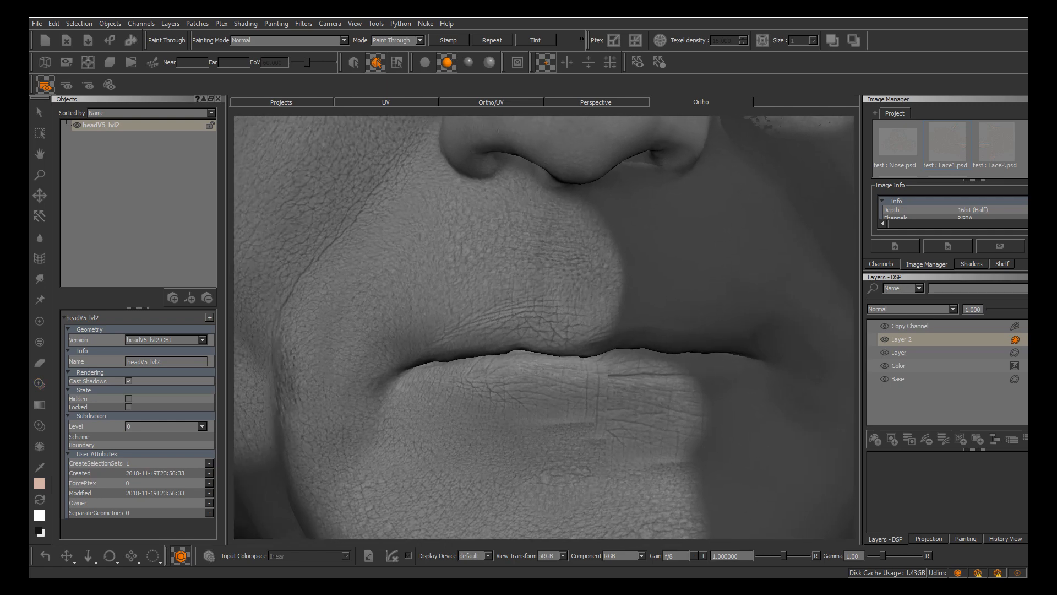
# Shift the paint-through image down and left until its upper-lip wrinkles sit on the model's upper lip
pyautogui.keyDown('shift'); pyautogui.moveTo(540, 277); pyautogui.dragTo(530, 338); pyautogui.keyUp('shift')
pyautogui.press('Down')
pyautogui.press('Down')
pyautogui.press('Down')
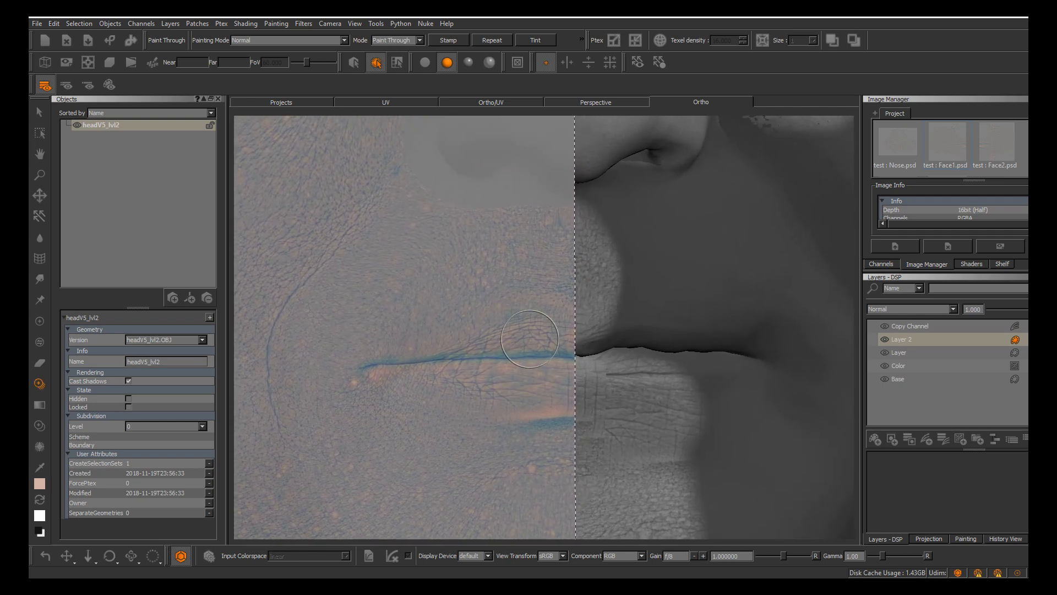
pyautogui.press('Left')
pyautogui.press('Left')
pyautogui.press('Left')
pyautogui.press('Left')
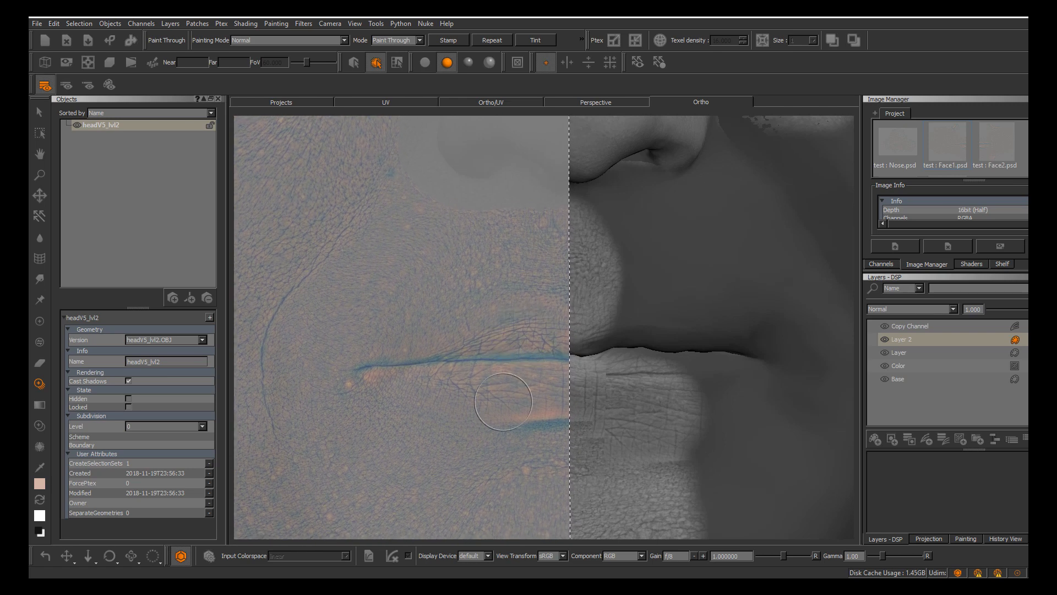
pyautogui.press('Left')
pyautogui.press('Left')
pyautogui.press('Left')
pyautogui.press('Left')
pyautogui.press('Left')
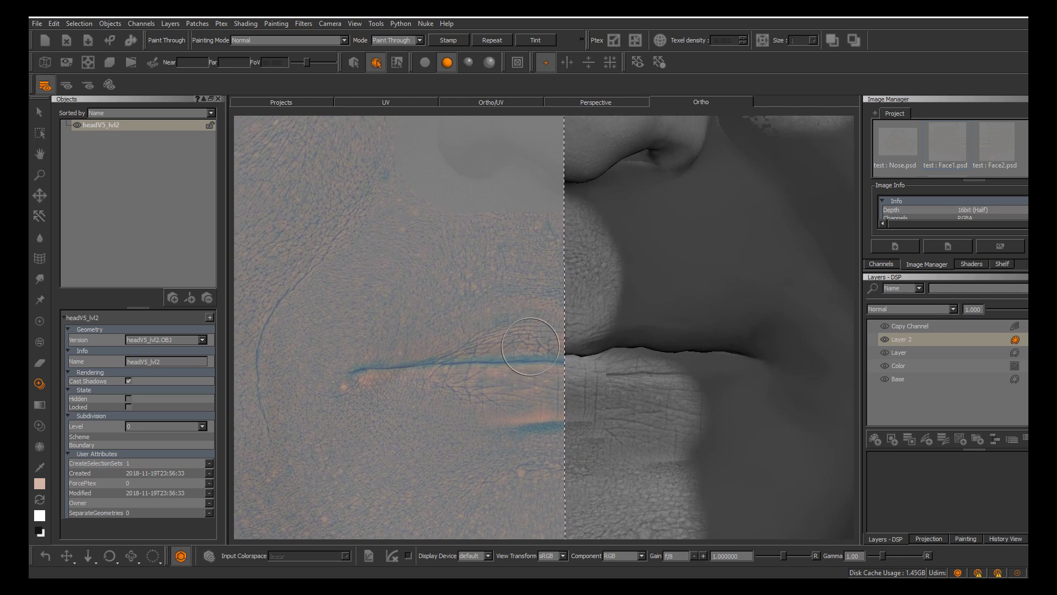
pyautogui.press('Down')
pyautogui.press('Down')
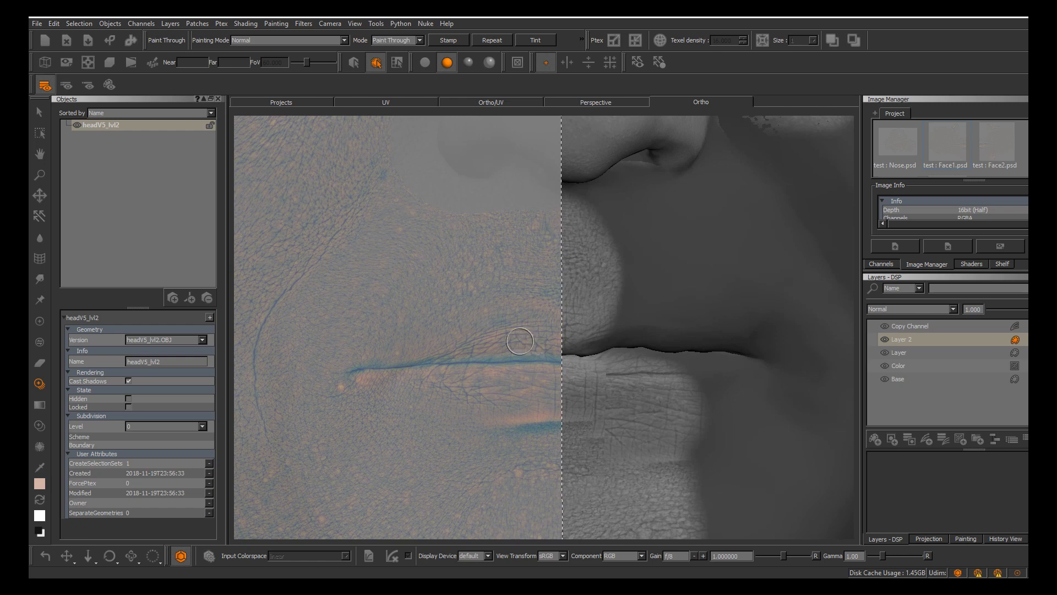
# Paint the wrinkles onto the upper lip, then realign the paint-through image and paint the skin below the nose
pyautogui.moveTo(519, 342); pyautogui.dragTo(533, 333)
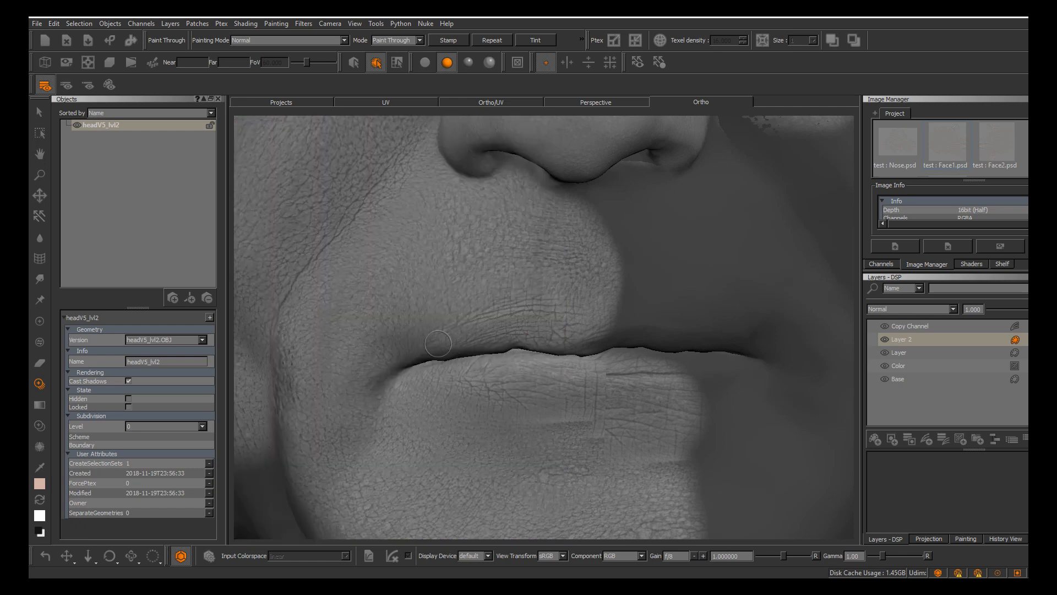
pyautogui.moveTo(539, 293)
pyautogui.mouseDown()
pyautogui.moveTo(540, 308)
pyautogui.moveTo(527, 273)
pyautogui.moveTo(527, 302)
pyautogui.mouseUp()
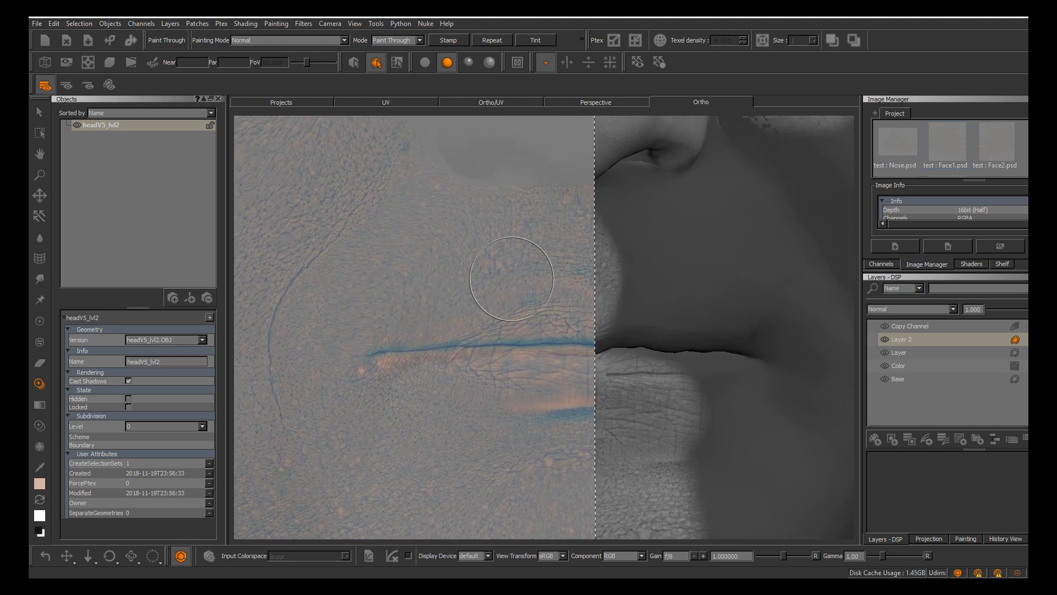
pyautogui.moveTo(538, 265); pyautogui.dragTo(545, 264)
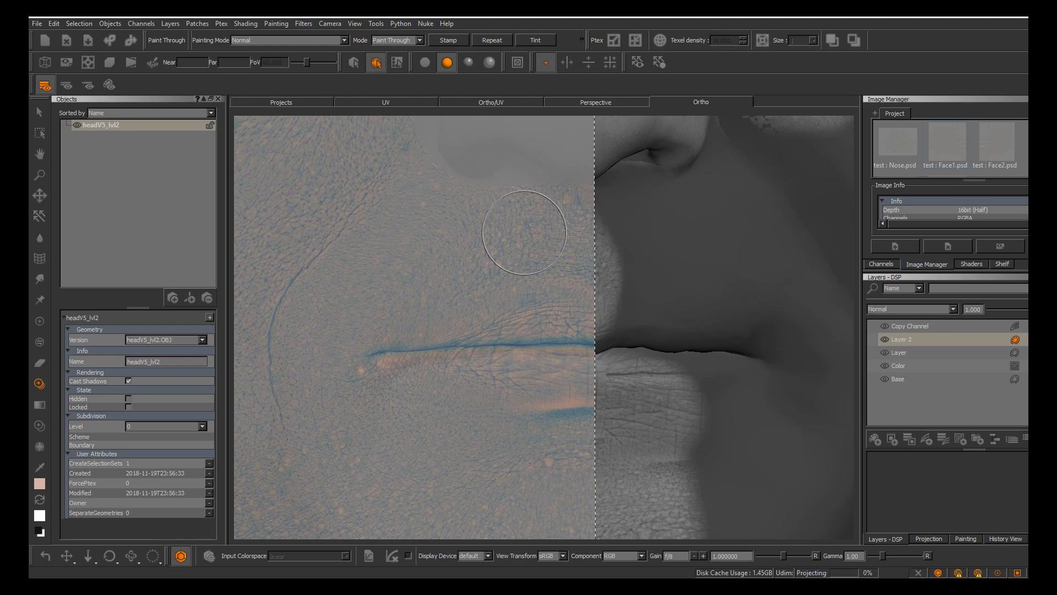
# Turn the head to view the mouth from below and switch the viewport to flat lighting
pyautogui.keyDown('alt'); pyautogui.moveTo(525, 233); pyautogui.dragTo(468, 243, button='right'); pyautogui.keyUp('alt')
pyautogui.keyDown('alt'); pyautogui.moveTo(469, 243); pyautogui.dragTo(567, 241); pyautogui.keyUp('alt')
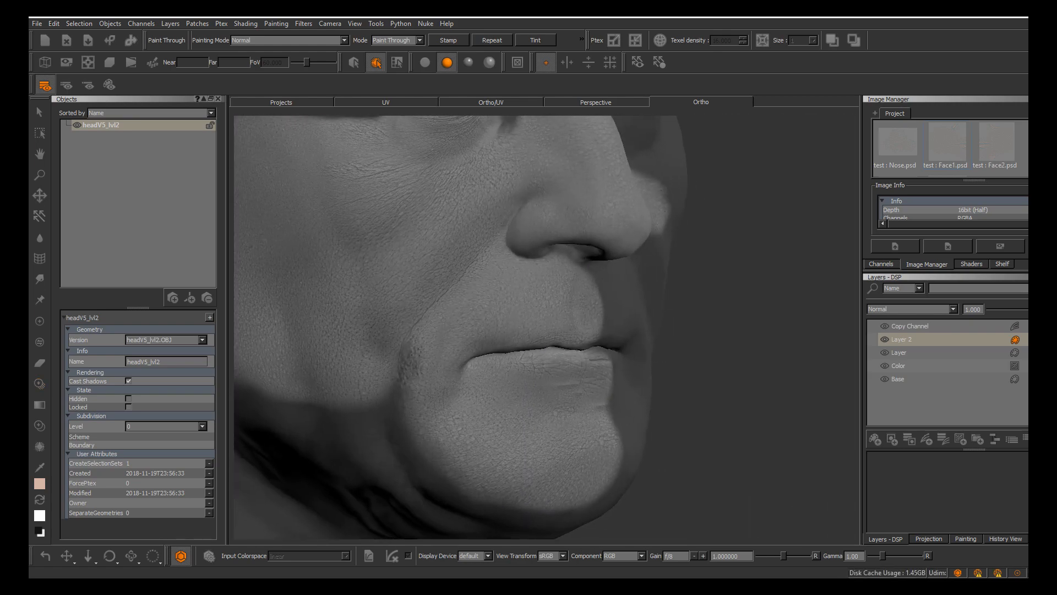
pyautogui.moveTo(578, 451)
pyautogui.keyDown('alt'); pyautogui.mouseDown()
pyautogui.moveTo(558, 399)
pyautogui.moveTo(562, 358)
pyautogui.moveTo(598, 389)
pyautogui.moveTo(556, 388)
pyautogui.mouseUp(); pyautogui.keyUp('alt')
pyautogui.keyDown('alt'); pyautogui.moveTo(556, 388); pyautogui.dragTo(592, 401, button='right'); pyautogui.keyUp('alt')
pyautogui.keyDown('alt'); pyautogui.moveTo(592, 401); pyautogui.dragTo(570, 336, button='middle'); pyautogui.keyUp('alt')
pyautogui.moveTo(559, 353)
pyautogui.keyDown('alt'); pyautogui.mouseDown()
pyautogui.moveTo(601, 361)
pyautogui.moveTo(569, 360)
pyautogui.mouseUp(); pyautogui.keyUp('alt')
pyautogui.press("'")
pyautogui.click(425, 62)
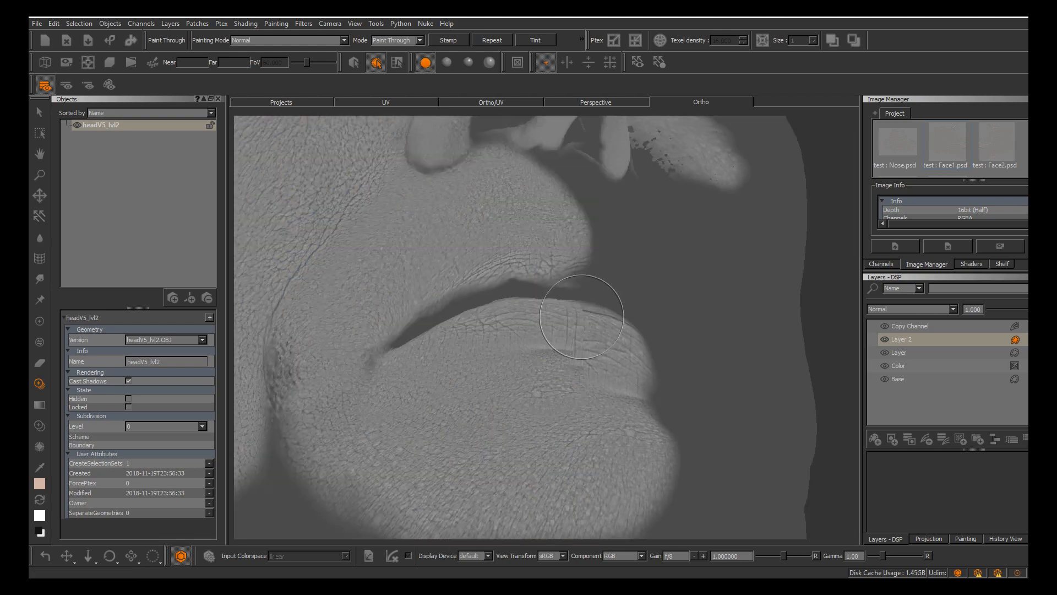
# Enlarge and realign the paint-through image over the mouth opening and paint its detail onto the upper lip's underside
pyautogui.keyDown('alt'); pyautogui.moveTo(591, 315); pyautogui.dragTo(590, 304, button='middle'); pyautogui.keyUp('alt')
pyautogui.keyDown('alt'); pyautogui.moveTo(590, 303); pyautogui.dragTo(639, 311, button='right'); pyautogui.keyUp('alt')
pyautogui.keyDown('alt'); pyautogui.moveTo(639, 311); pyautogui.dragTo(638, 358, button='middle'); pyautogui.keyUp('alt')
pyautogui.keyDown('alt'); pyautogui.moveTo(638, 359); pyautogui.dragTo(628, 359); pyautogui.keyUp('alt')
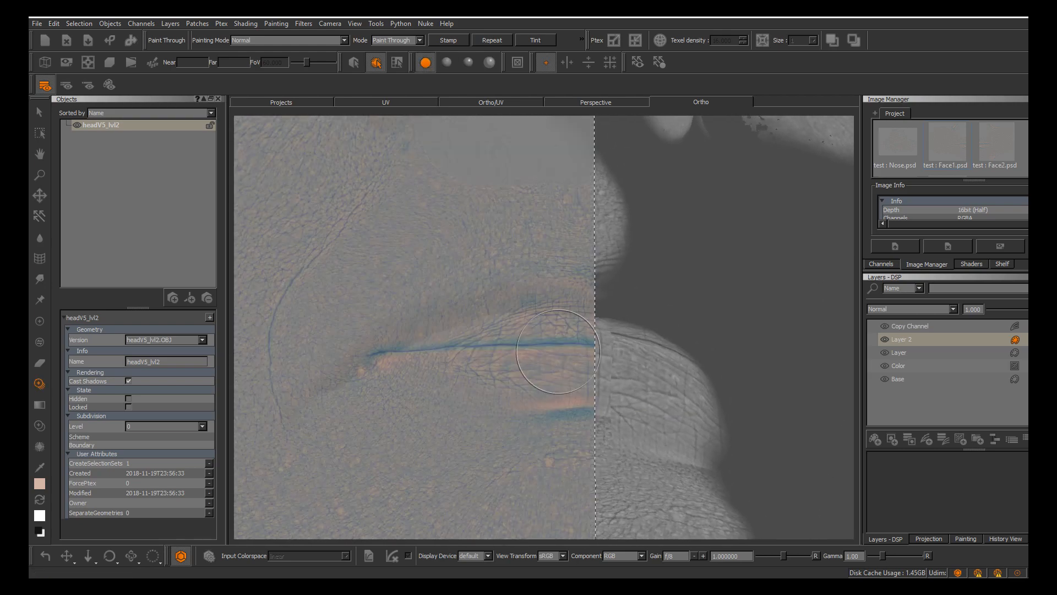
pyautogui.moveTo(594, 392)
pyautogui.keyDown('shift'); pyautogui.mouseDown()
pyautogui.moveTo(588, 347)
pyautogui.moveTo(590, 356)
pyautogui.moveTo(606, 352)
pyautogui.mouseUp(); pyautogui.keyUp('shift')
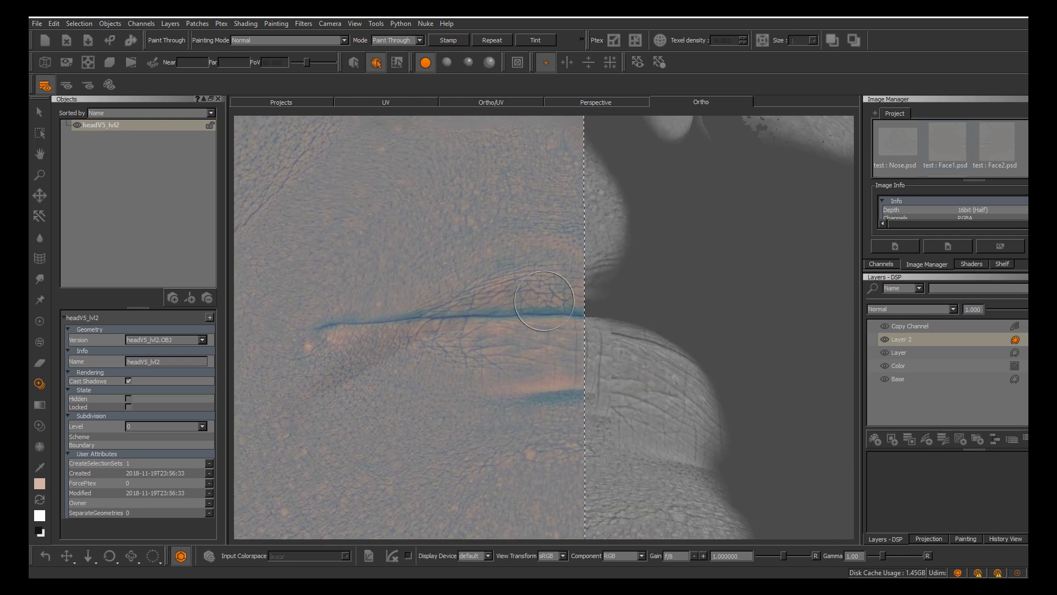
pyautogui.moveTo(544, 301); pyautogui.dragTo(548, 299)
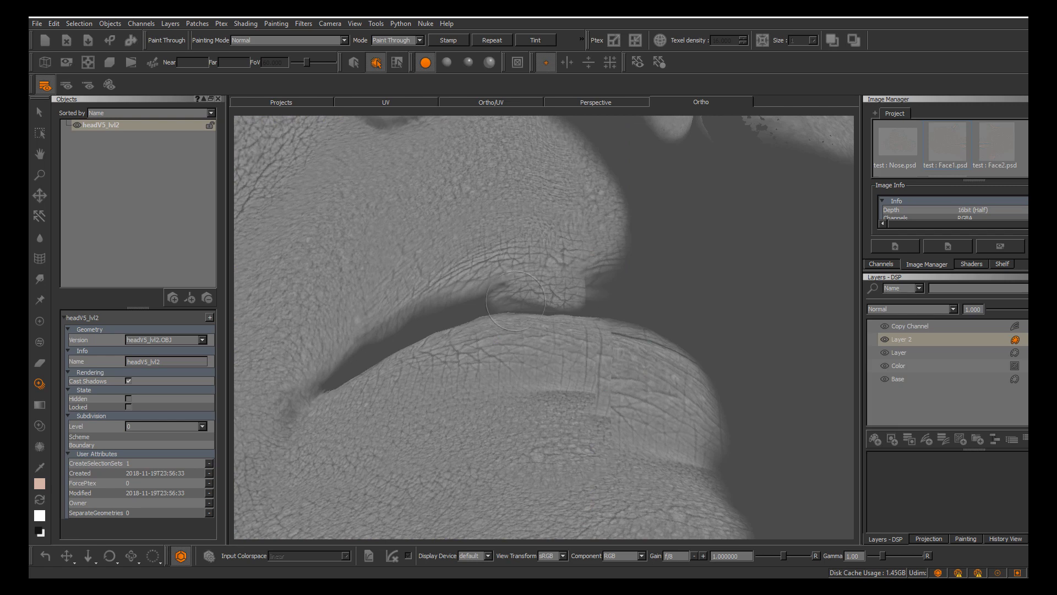
pyautogui.moveTo(529, 297); pyautogui.dragTo(472, 308)
# Rotate and move the paint-through image so its lip line follows the mouth opening toward the right corner
pyautogui.keyDown('ctrl'); pyautogui.moveTo(467, 390); pyautogui.dragTo(494, 234); pyautogui.keyUp('ctrl')
pyautogui.moveTo(403, 294)
pyautogui.keyDown('shift'); pyautogui.mouseDown()
pyautogui.moveTo(395, 392)
pyautogui.moveTo(408, 440)
pyautogui.mouseUp(); pyautogui.keyUp('shift')
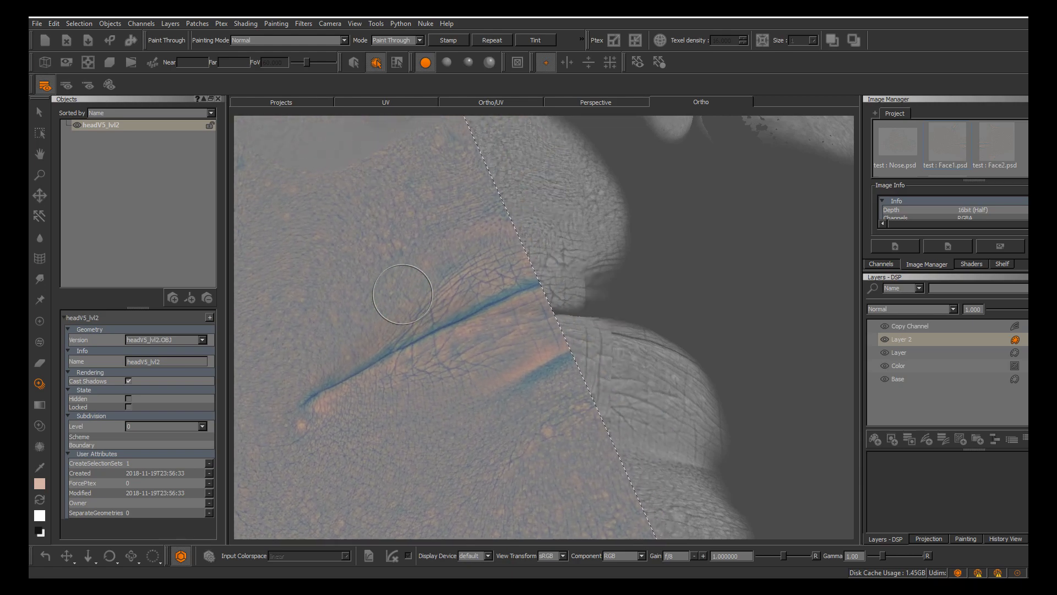
pyautogui.press("'")
pyautogui.press("'")
pyautogui.press("'")
pyautogui.press("'")
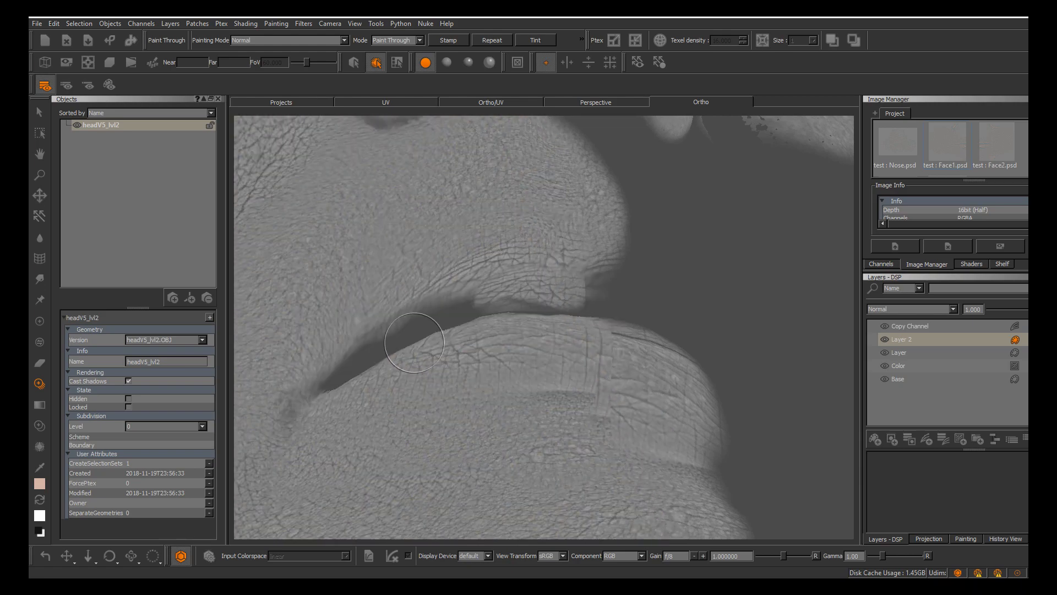
# Paint the skin detail along the unpainted underside of the upper lip toward the right mouth corner
pyautogui.keyDown('shift'); pyautogui.moveTo(413, 345); pyautogui.dragTo(412, 348); pyautogui.keyUp('shift')
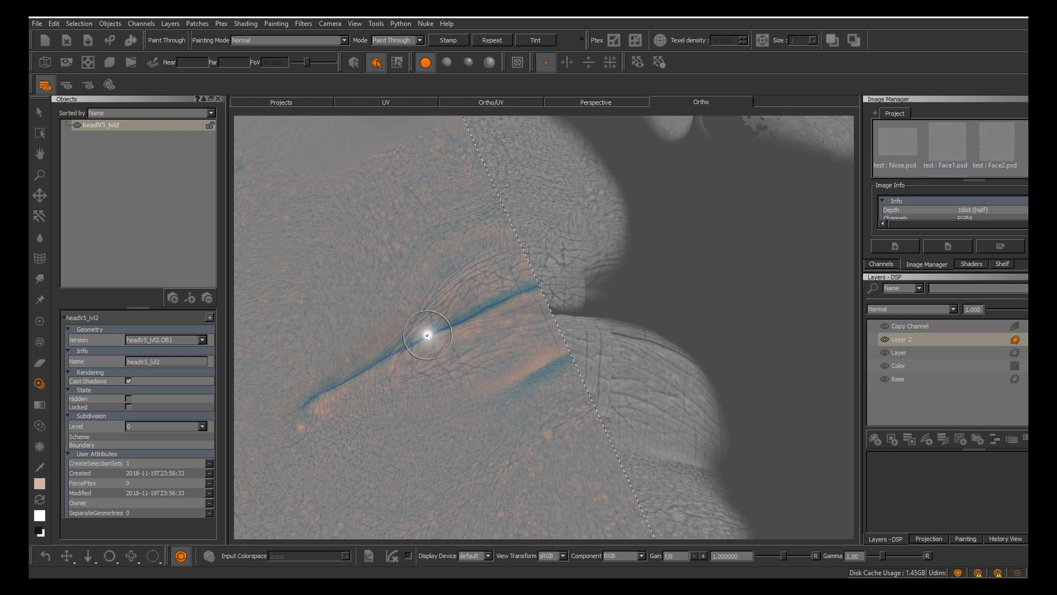
pyautogui.press("'")
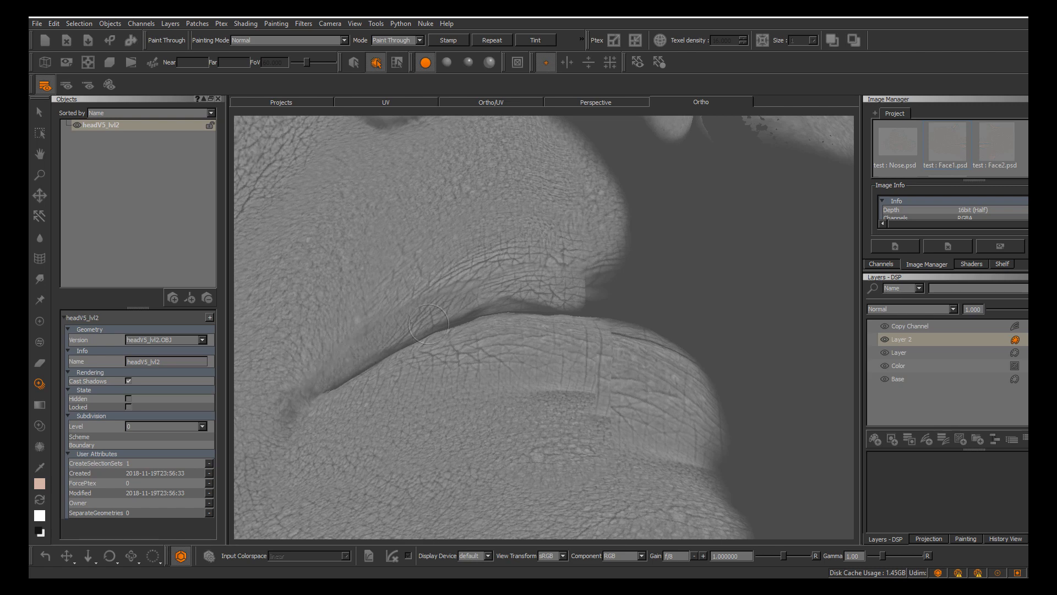
pyautogui.press("'")
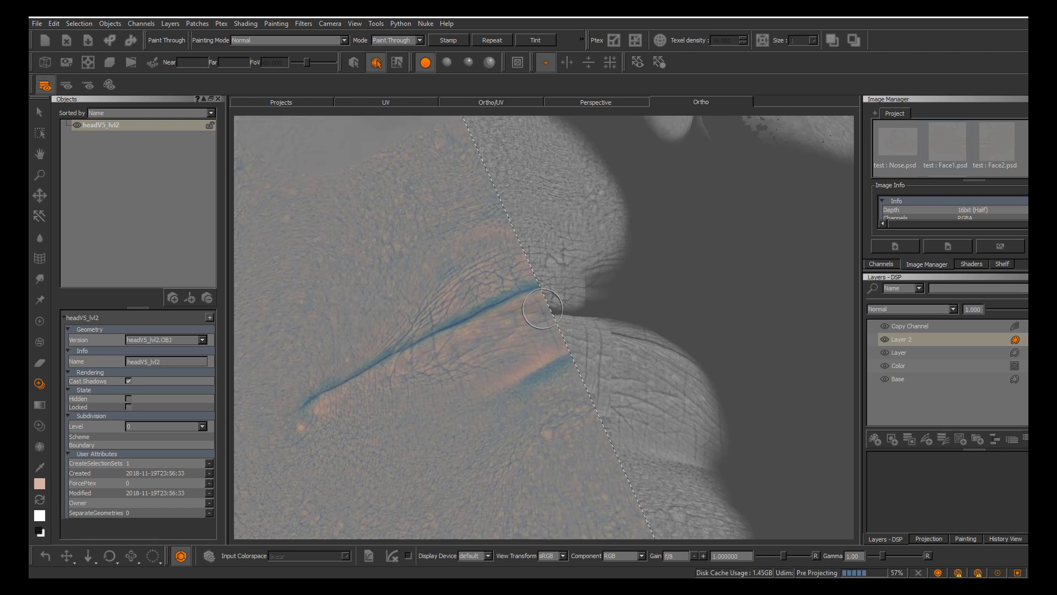
pyautogui.moveTo(542, 309)
pyautogui.keyDown('alt'); pyautogui.mouseDown()
pyautogui.moveTo(463, 312)
pyautogui.moveTo(419, 385)
pyautogui.moveTo(380, 347)
pyautogui.moveTo(377, 355)
pyautogui.mouseUp(); pyautogui.keyUp('alt')
pyautogui.press('p')
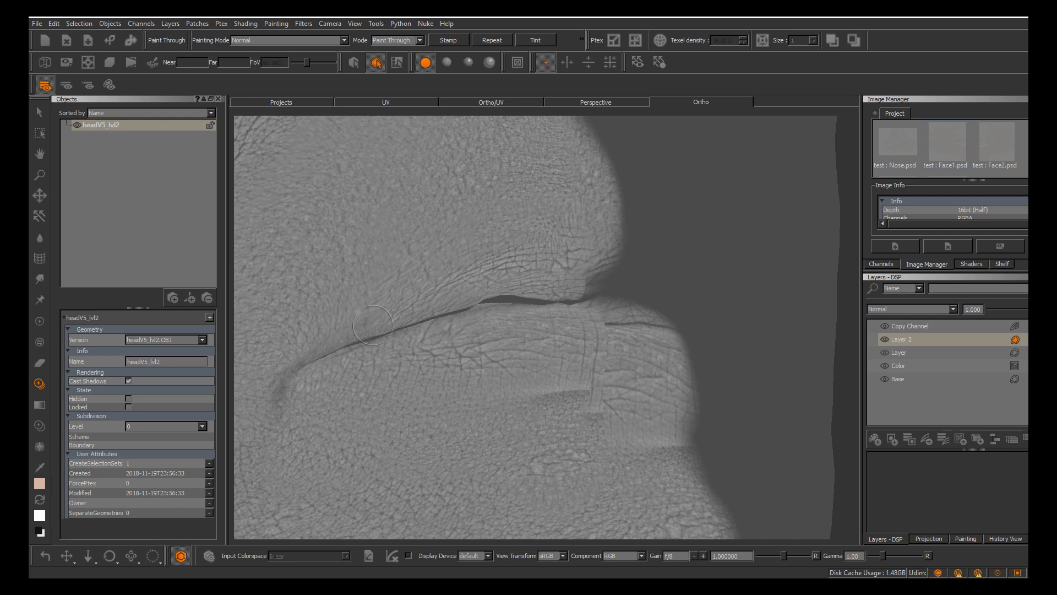
# Touch up the skin detail along the lip line and over the upper lip near the right mouth corner
pyautogui.moveTo(351, 336); pyautogui.dragTo(317, 343)
pyautogui.moveTo(464, 279); pyautogui.dragTo(470, 289)
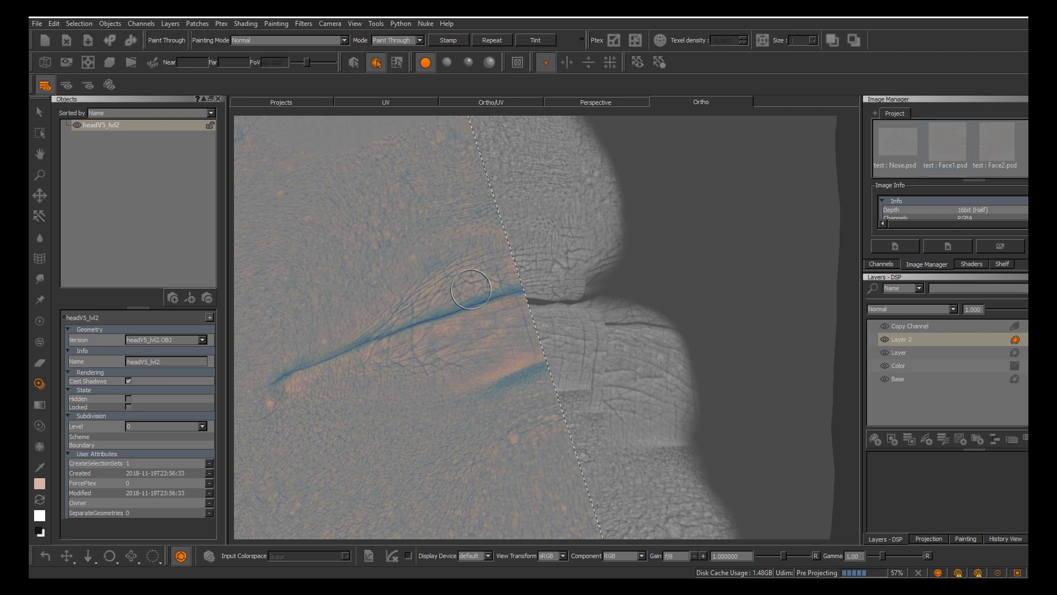
pyautogui.keyDown('alt'); pyautogui.moveTo(471, 290); pyautogui.dragTo(421, 292, button='right'); pyautogui.keyUp('alt')
pyautogui.moveTo(421, 292)
pyautogui.keyDown('alt'); pyautogui.mouseDown()
pyautogui.moveTo(454, 268)
pyautogui.moveTo(429, 261)
pyautogui.mouseUp(); pyautogui.keyUp('alt')
pyautogui.keyDown('alt'); pyautogui.moveTo(429, 262); pyautogui.dragTo(391, 278, button='right'); pyautogui.keyUp('alt')
pyautogui.keyDown('alt'); pyautogui.moveTo(391, 278); pyautogui.dragTo(424, 283); pyautogui.keyUp('alt')
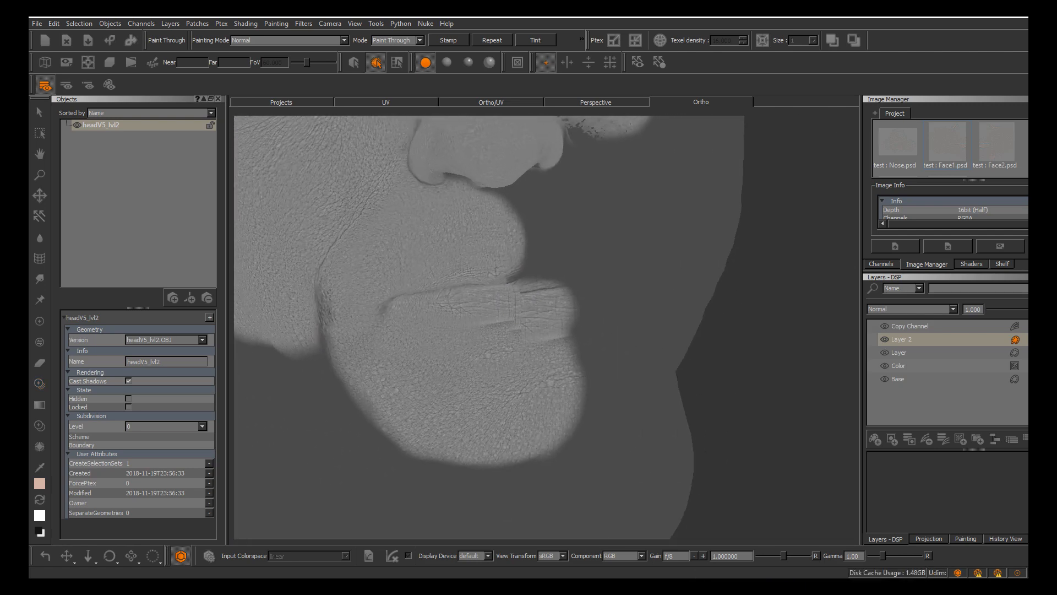
# Switch the viewport to basic lighting and frame the jaw and cheek beside the right mouth corner
pyautogui.keyDown('alt'); pyautogui.moveTo(424, 283); pyautogui.dragTo(413, 323, button='middle'); pyautogui.keyUp('alt')
pyautogui.keyDown('alt'); pyautogui.moveTo(413, 322); pyautogui.dragTo(386, 331, button='right'); pyautogui.keyUp('alt')
pyautogui.moveTo(385, 330)
pyautogui.keyDown('alt'); pyautogui.mouseDown()
pyautogui.moveTo(441, 325)
pyautogui.moveTo(551, 385)
pyautogui.mouseUp(); pyautogui.keyUp('alt')
pyautogui.keyDown('alt'); pyautogui.moveTo(550, 386); pyautogui.dragTo(528, 385, button='right'); pyautogui.keyUp('alt')
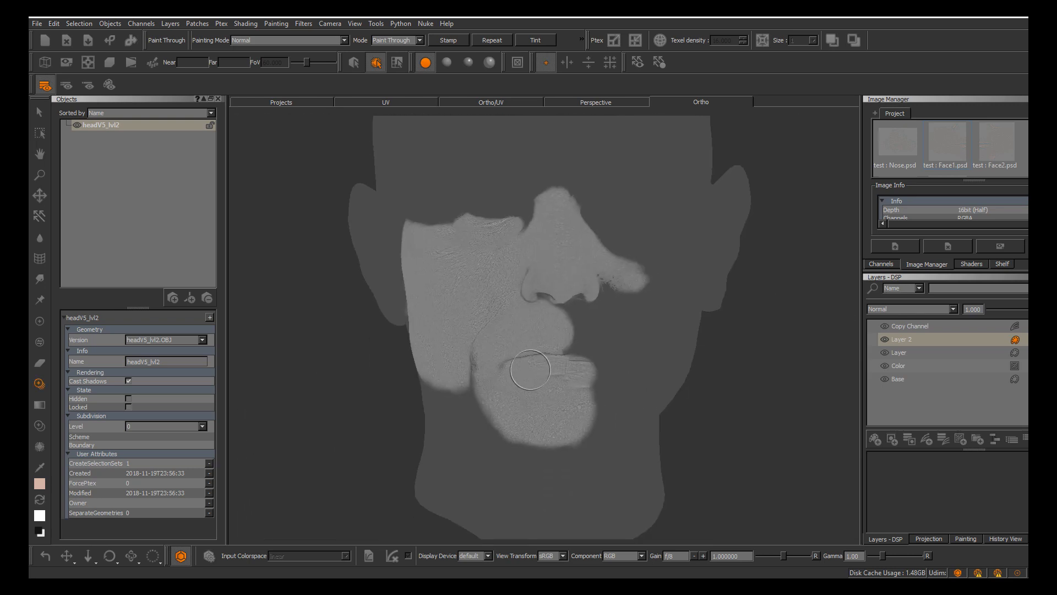
pyautogui.keyDown('alt'); pyautogui.moveTo(528, 386); pyautogui.dragTo(586, 386); pyautogui.keyUp('alt')
pyautogui.keyDown('alt'); pyautogui.moveTo(585, 386); pyautogui.dragTo(645, 386, button='right'); pyautogui.keyUp('alt')
pyautogui.press('t')
pyautogui.press('l')
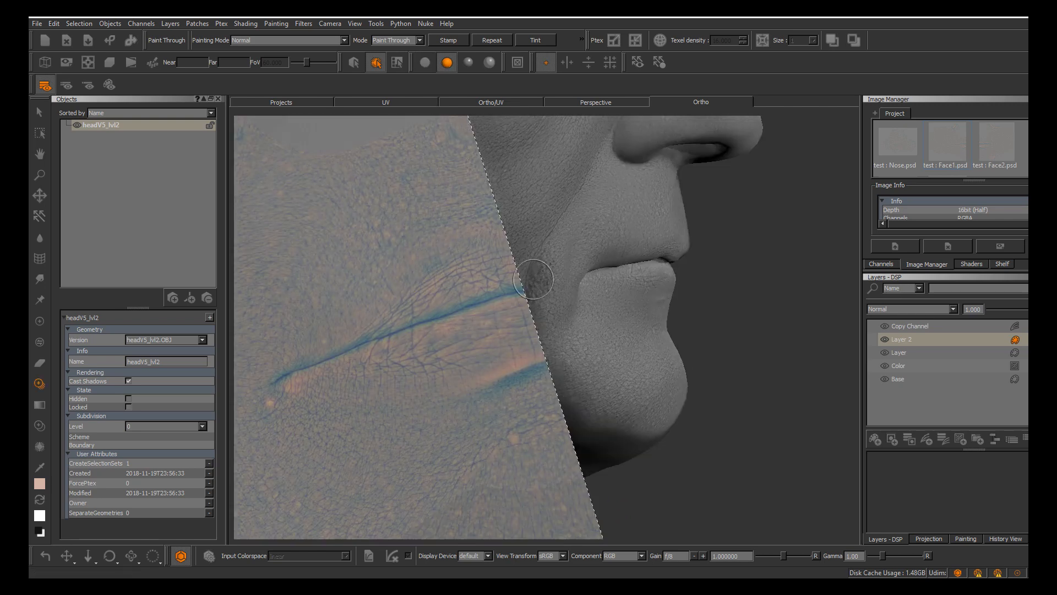
pyautogui.keyDown('alt'); pyautogui.moveTo(538, 276); pyautogui.dragTo(573, 325, button='right'); pyautogui.keyUp('alt')
pyautogui.moveTo(573, 325)
pyautogui.keyDown('alt'); pyautogui.mouseDown()
pyautogui.moveTo(611, 374)
pyautogui.moveTo(630, 365)
pyautogui.mouseUp(); pyautogui.keyUp('alt')
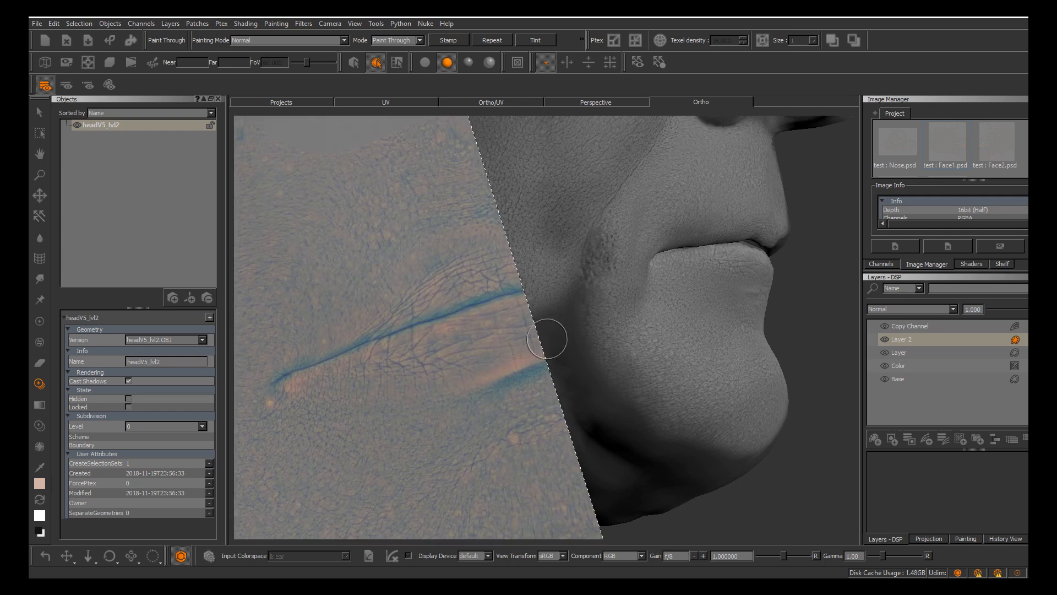
# Shrink and align the paint-through image over the lower cheek and jaw, with its lip line starting at the right mouth corner
pyautogui.moveTo(829, 337)
pyautogui.mouseDown()
pyautogui.moveTo(487, 422)
pyautogui.moveTo(511, 396)
pyautogui.moveTo(468, 381)
pyautogui.moveTo(517, 384)
pyautogui.moveTo(522, 362)
pyautogui.moveTo(564, 363)
pyautogui.moveTo(575, 346)
pyautogui.mouseUp()
pyautogui.press("'")
pyautogui.press("'")
pyautogui.press("'")
pyautogui.press("'")
pyautogui.press("'")
pyautogui.press("'")
pyautogui.press("'")
pyautogui.press("'")
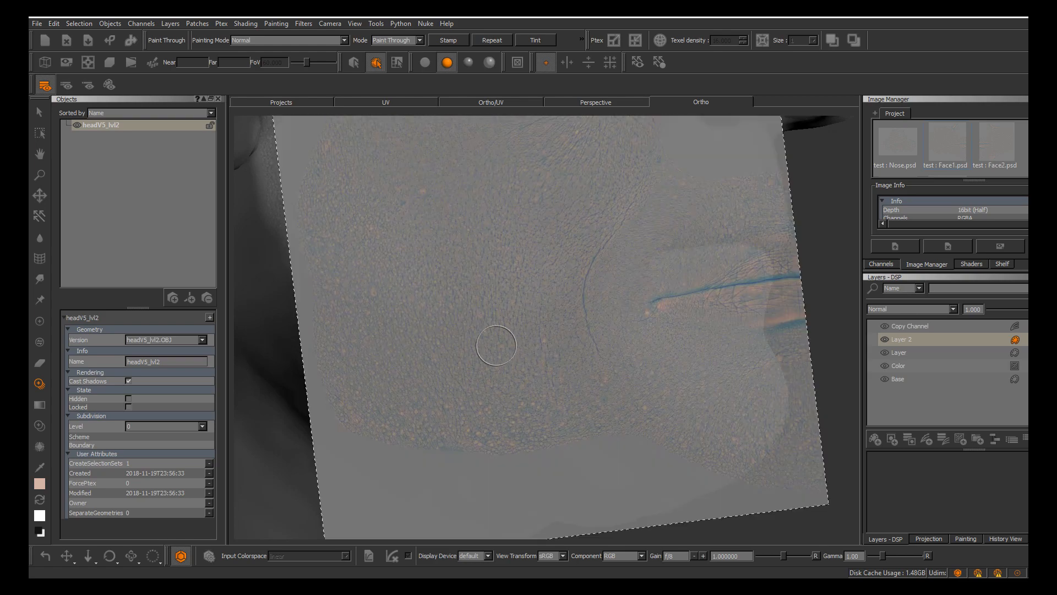
# Paint the image's skin detail onto the lower cheek and the adjoining jaw area
pyautogui.press("'")
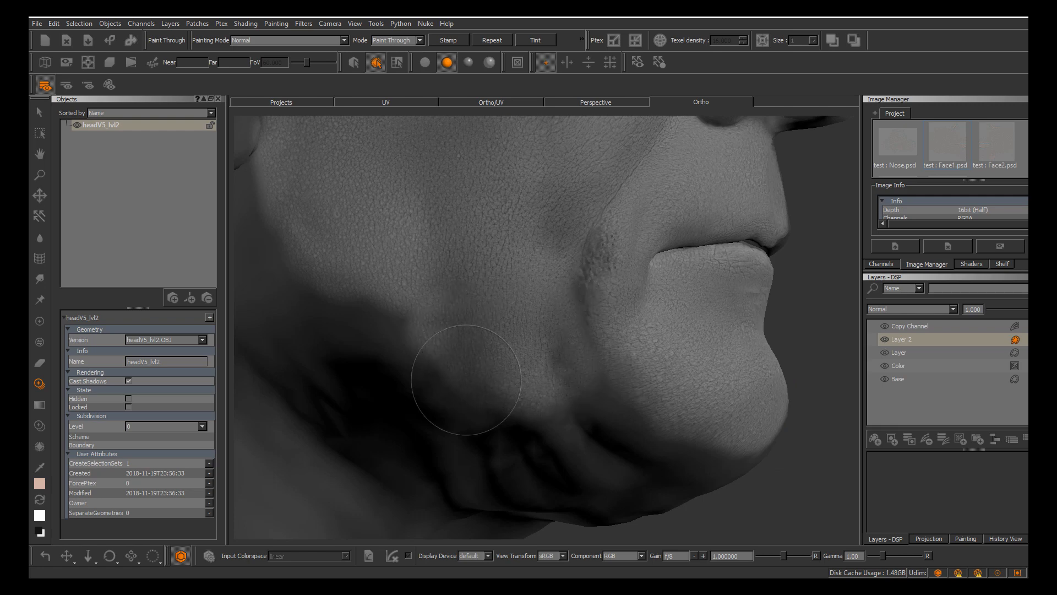
pyautogui.press("'")
pyautogui.press("'")
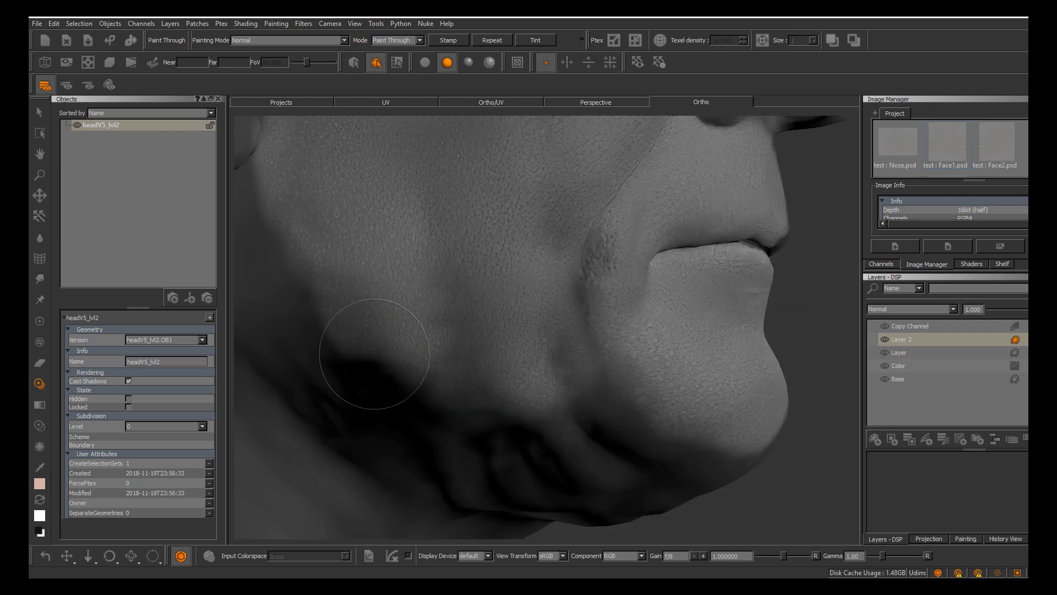
pyautogui.press("'")
pyautogui.press("'")
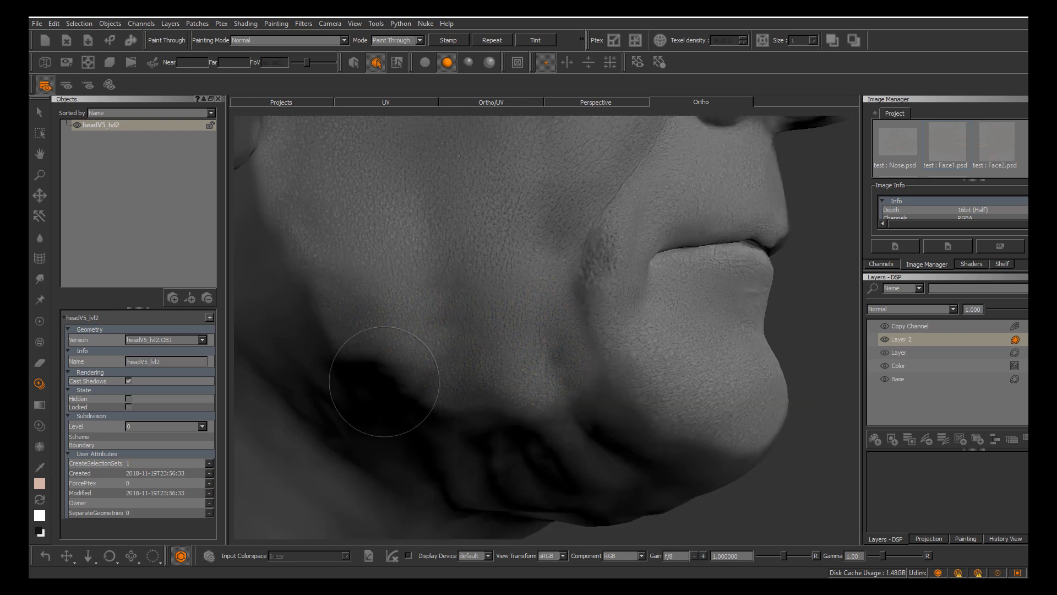
pyautogui.press("'")
# Switch the viewport to flat lighting and extend the painted skin detail along the jaw's lower edge
pyautogui.click(425, 62)
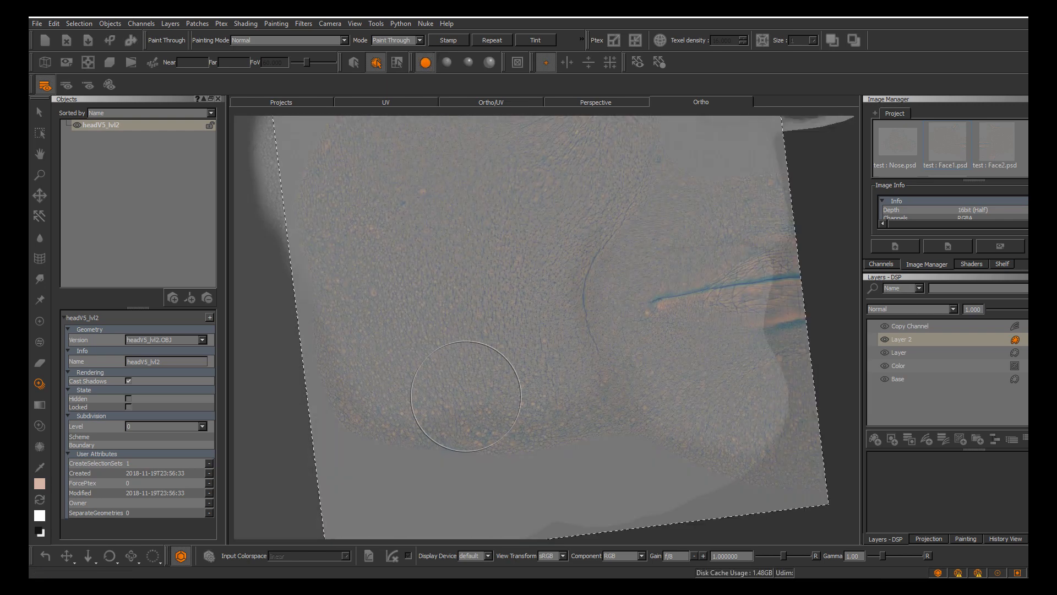
pyautogui.press("'")
pyautogui.press("'")
pyautogui.press("'")
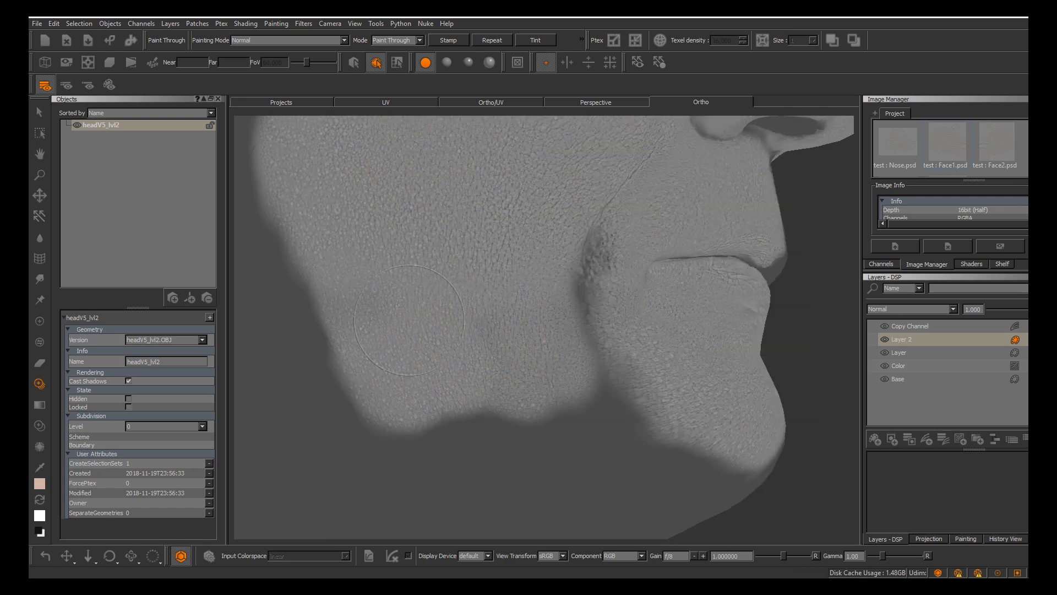
pyautogui.press("'")
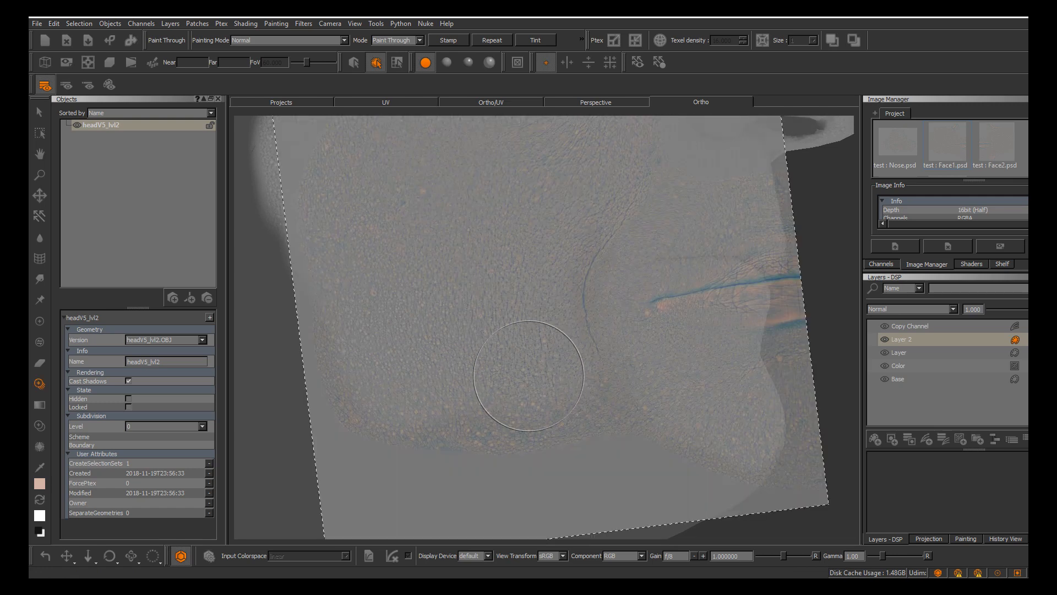
# Undo the last view change and paint more skin detail over the cheek and jaw from that angle
pyautogui.hotkey('ctrl', 'z')
pyautogui.press("'")
pyautogui.press("'")
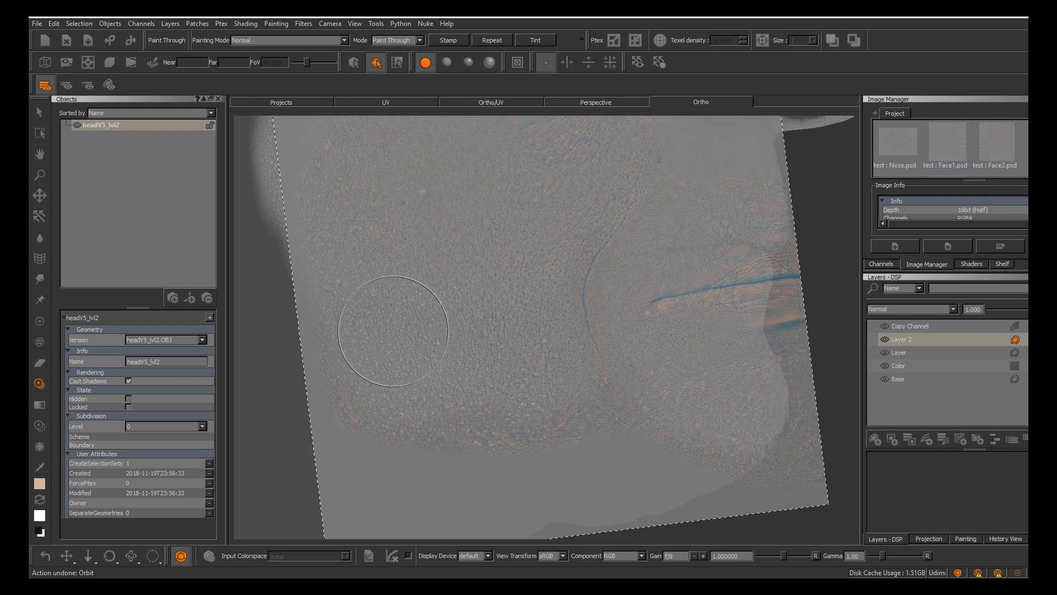
pyautogui.press("'")
pyautogui.press("'")
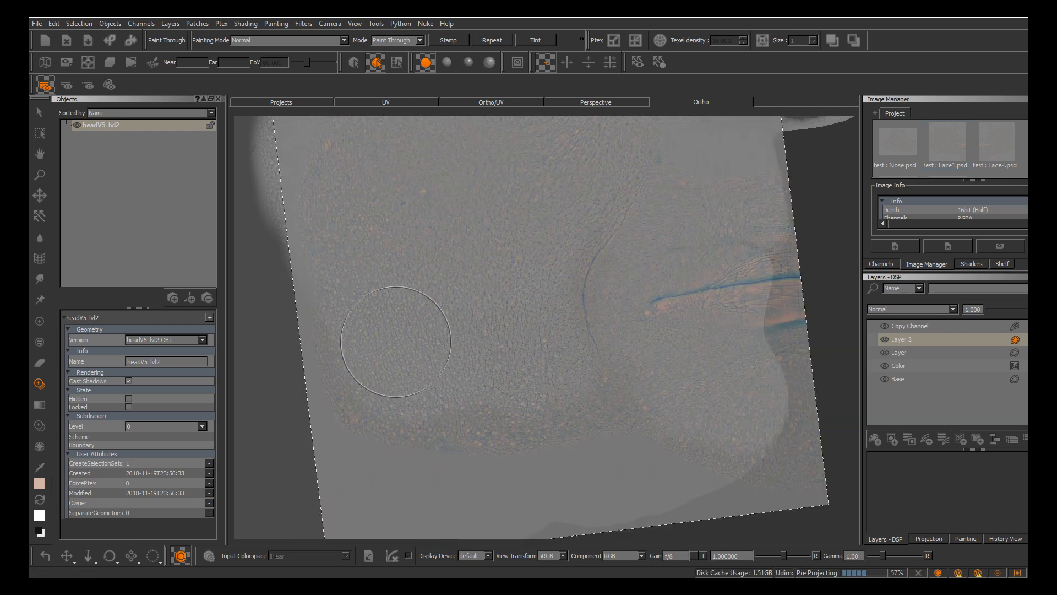
# Shift the paint-through image to fit the fold beside the mouth corner and paint its detail there and down along the jaw
pyautogui.moveTo(396, 341)
pyautogui.keyDown('alt'); pyautogui.mouseDown()
pyautogui.moveTo(435, 336)
pyautogui.moveTo(538, 378)
pyautogui.moveTo(495, 386)
pyautogui.moveTo(567, 380)
pyautogui.moveTo(576, 355)
pyautogui.moveTo(566, 359)
pyautogui.moveTo(553, 265)
pyautogui.moveTo(551, 386)
pyautogui.moveTo(523, 408)
pyautogui.moveTo(529, 385)
pyautogui.mouseUp(); pyautogui.keyUp('alt')
pyautogui.keyDown('shift'); pyautogui.moveTo(585, 302); pyautogui.dragTo(565, 293); pyautogui.keyUp('shift')
pyautogui.moveTo(557, 297); pyautogui.dragTo(552, 283)
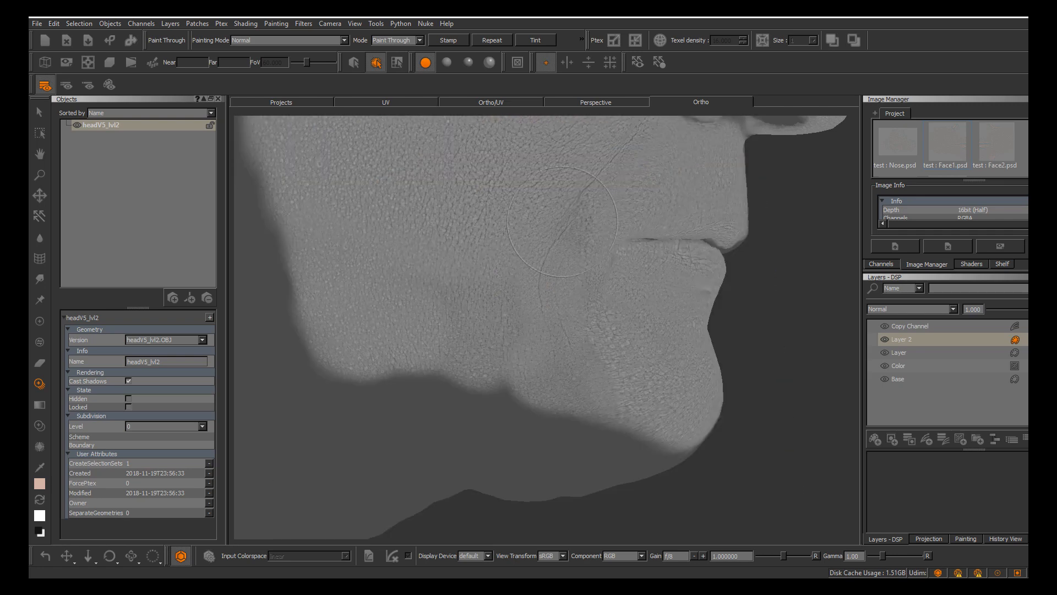
pyautogui.moveTo(564, 359)
pyautogui.mouseDown()
pyautogui.moveTo(475, 386)
pyautogui.moveTo(431, 370)
pyautogui.moveTo(477, 368)
pyautogui.mouseUp()
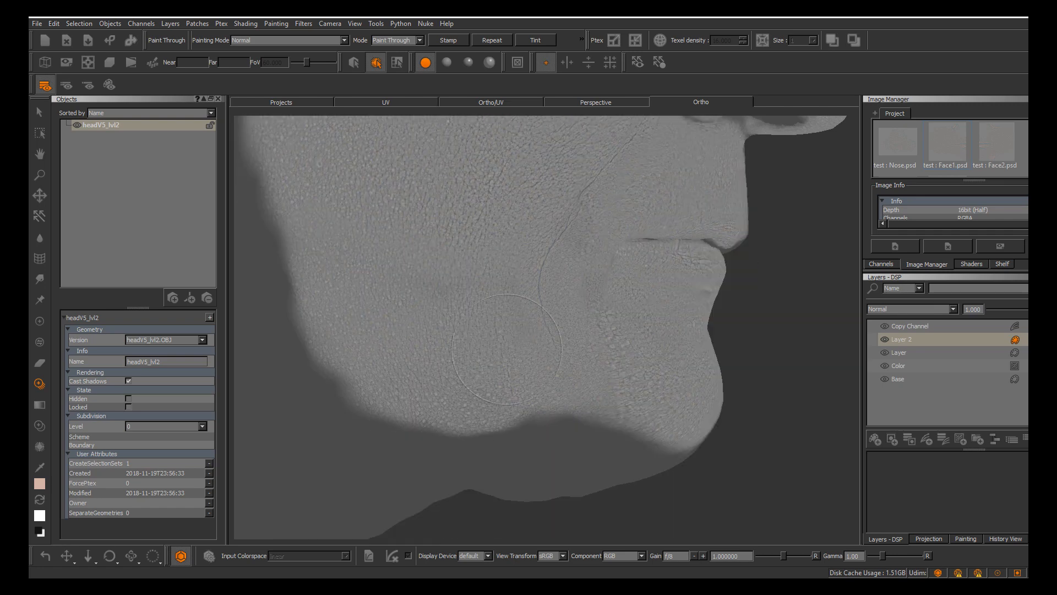
pyautogui.moveTo(416, 403)
pyautogui.mouseDown()
pyautogui.moveTo(348, 357)
pyautogui.moveTo(360, 344)
pyautogui.moveTo(348, 375)
pyautogui.moveTo(376, 383)
pyautogui.moveTo(410, 369)
pyautogui.mouseUp()
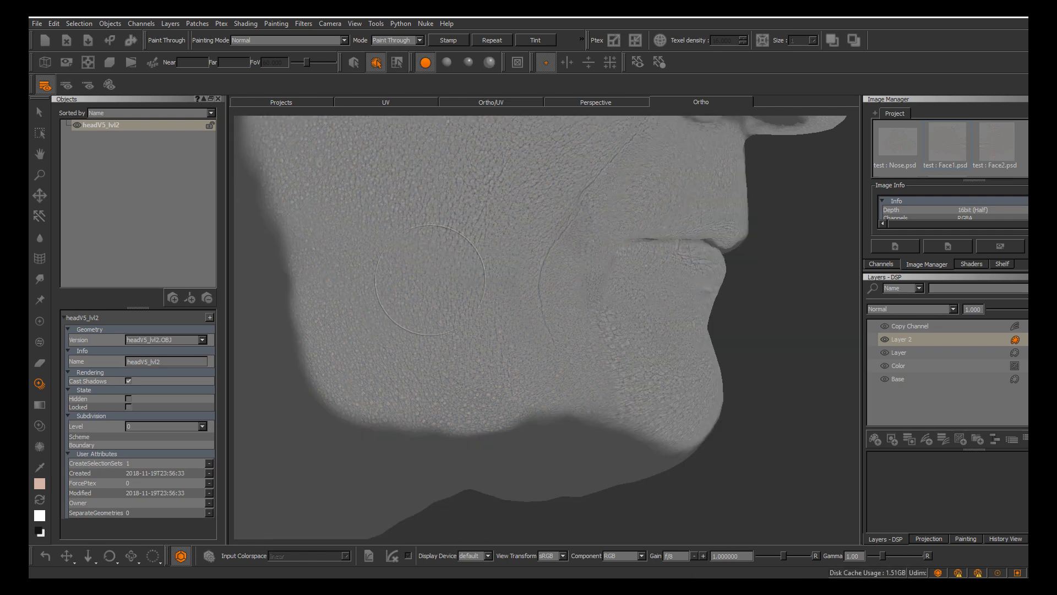
pyautogui.moveTo(473, 299); pyautogui.dragTo(469, 316)
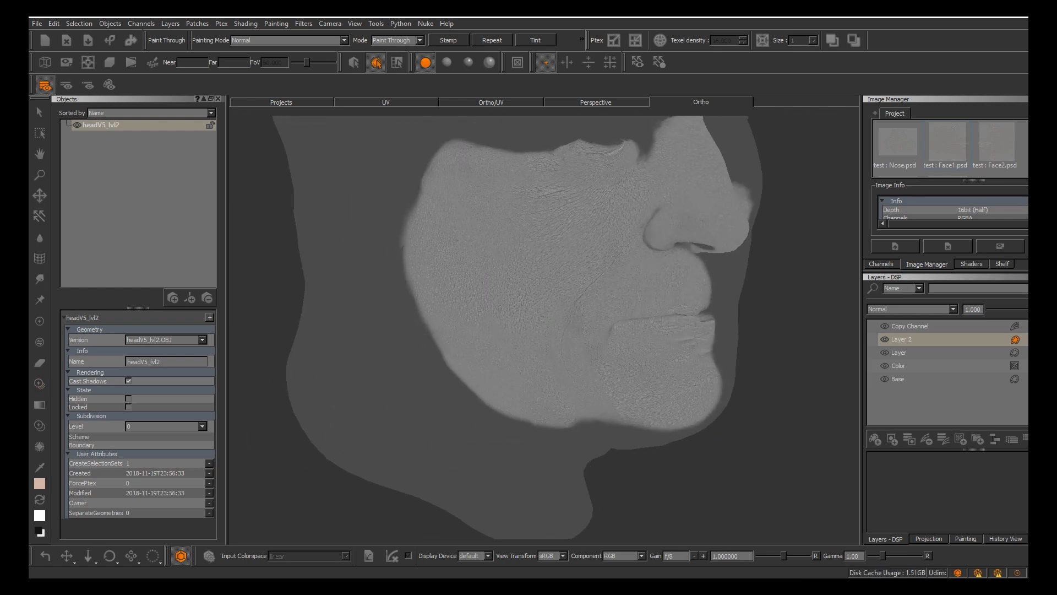
# Restore basic lighting and change the head's geometry version to headV5_decimated
pyautogui.keyDown('alt'); pyautogui.moveTo(543, 309); pyautogui.dragTo(492, 316); pyautogui.keyUp('alt')
pyautogui.keyDown('alt'); pyautogui.moveTo(492, 316); pyautogui.dragTo(405, 295, button='middle'); pyautogui.keyUp('alt')
pyautogui.keyDown('alt'); pyautogui.moveTo(406, 296); pyautogui.dragTo(488, 375, button='right'); pyautogui.keyUp('alt')
pyautogui.keyDown('alt'); pyautogui.moveTo(404, 361); pyautogui.dragTo(487, 377); pyautogui.keyUp('alt')
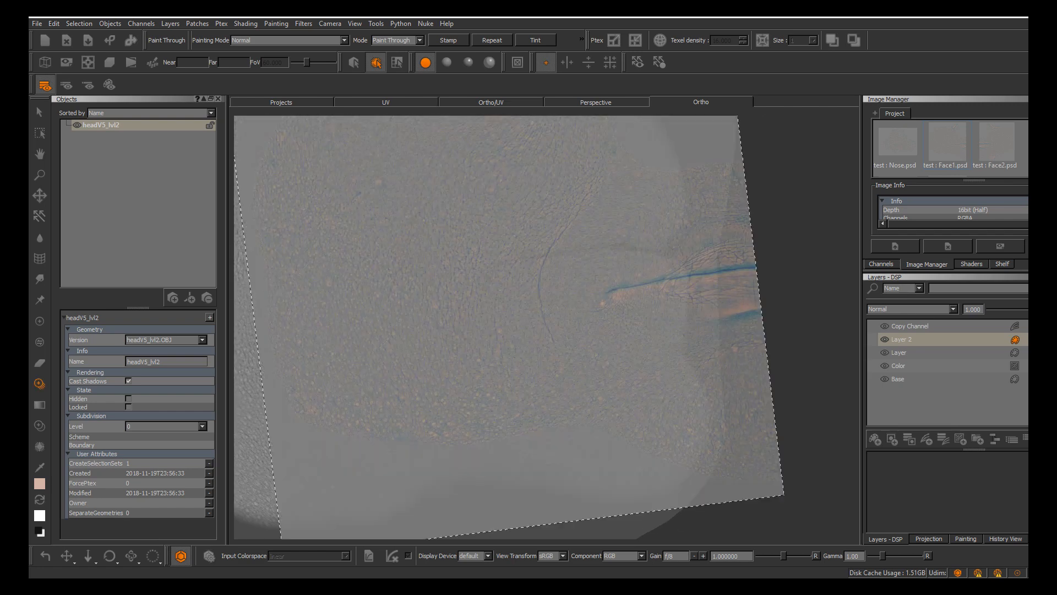
pyautogui.click(447, 62)
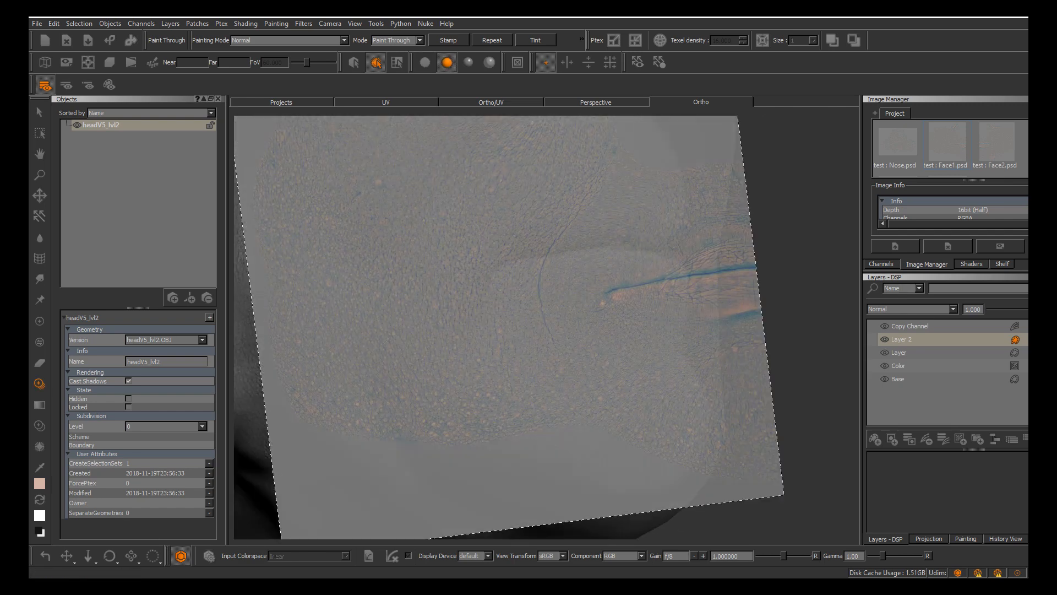
pyautogui.click(166, 339)
pyautogui.click(165, 352)
# Examine the projected skin detail on the decimated head around the mouth corner, cheek, jaw and face front
pyautogui.moveTo(518, 337)
pyautogui.keyDown('alt'); pyautogui.mouseDown(button='middle')
pyautogui.moveTo(562, 335)
pyautogui.moveTo(594, 360)
pyautogui.mouseUp(button='middle'); pyautogui.keyUp('alt')
pyautogui.keyDown('alt'); pyautogui.moveTo(594, 360); pyautogui.dragTo(634, 369); pyautogui.keyUp('alt')
pyautogui.keyDown('alt'); pyautogui.moveTo(635, 369); pyautogui.dragTo(651, 346, button='middle'); pyautogui.keyUp('alt')
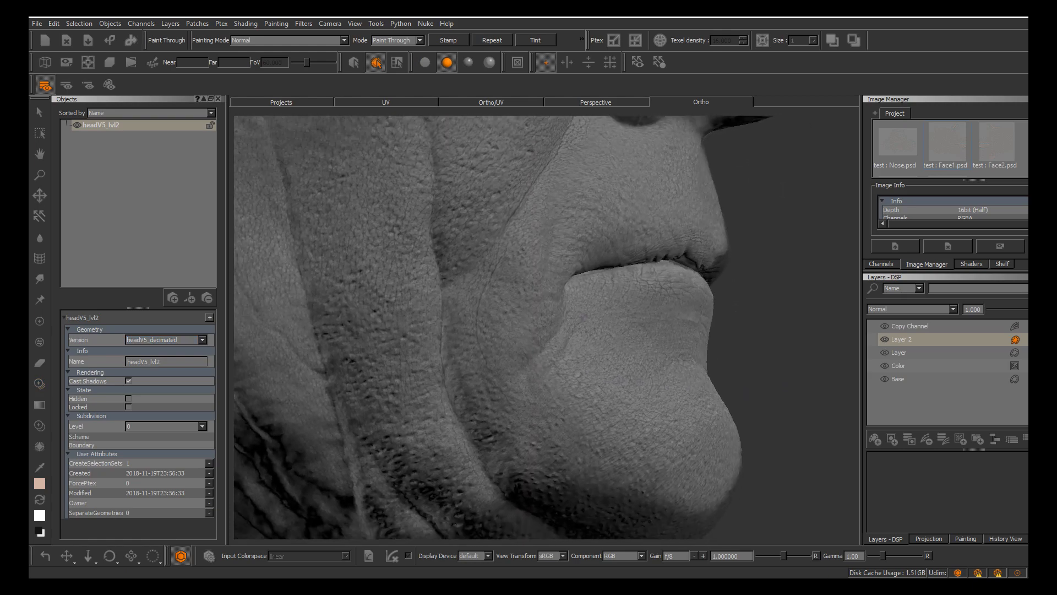
pyautogui.keyDown('alt'); pyautogui.moveTo(555, 348); pyautogui.dragTo(568, 325, button='middle'); pyautogui.keyUp('alt')
pyautogui.keyDown('alt'); pyautogui.moveTo(569, 325); pyautogui.dragTo(579, 326); pyautogui.keyUp('alt')
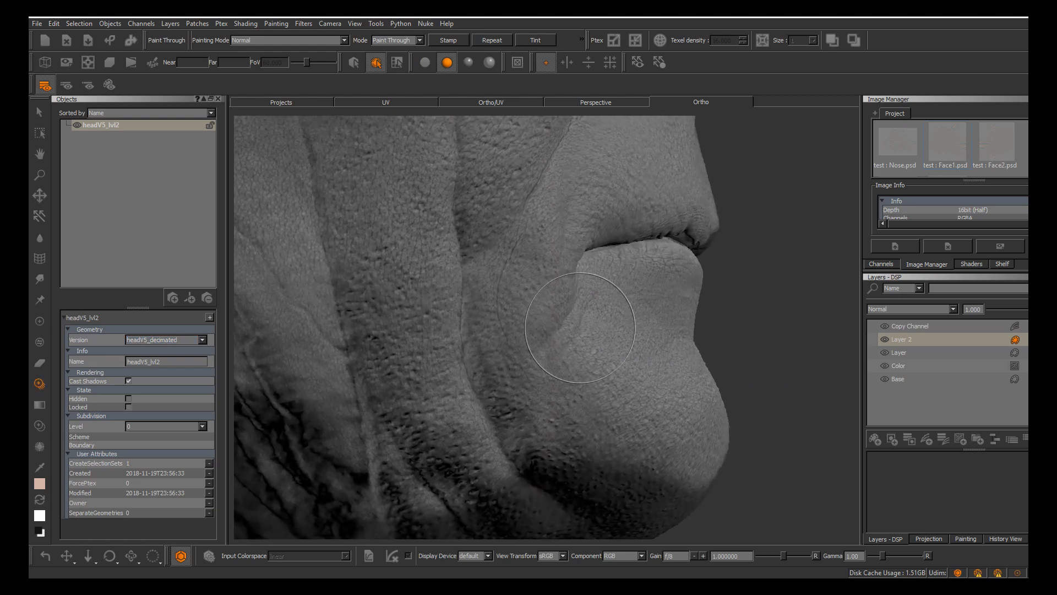
pyautogui.press("'")
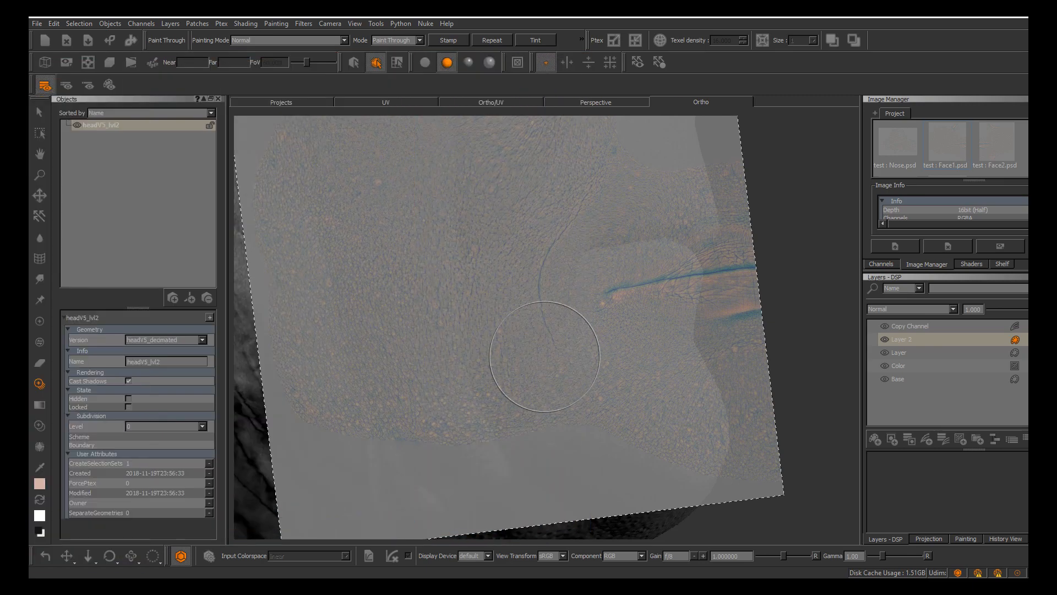
pyautogui.keyDown('alt'); pyautogui.moveTo(545, 330); pyautogui.dragTo(535, 329, button='middle'); pyautogui.keyUp('alt')
pyautogui.keyDown('alt'); pyautogui.moveTo(534, 328); pyautogui.dragTo(485, 327); pyautogui.keyUp('alt')
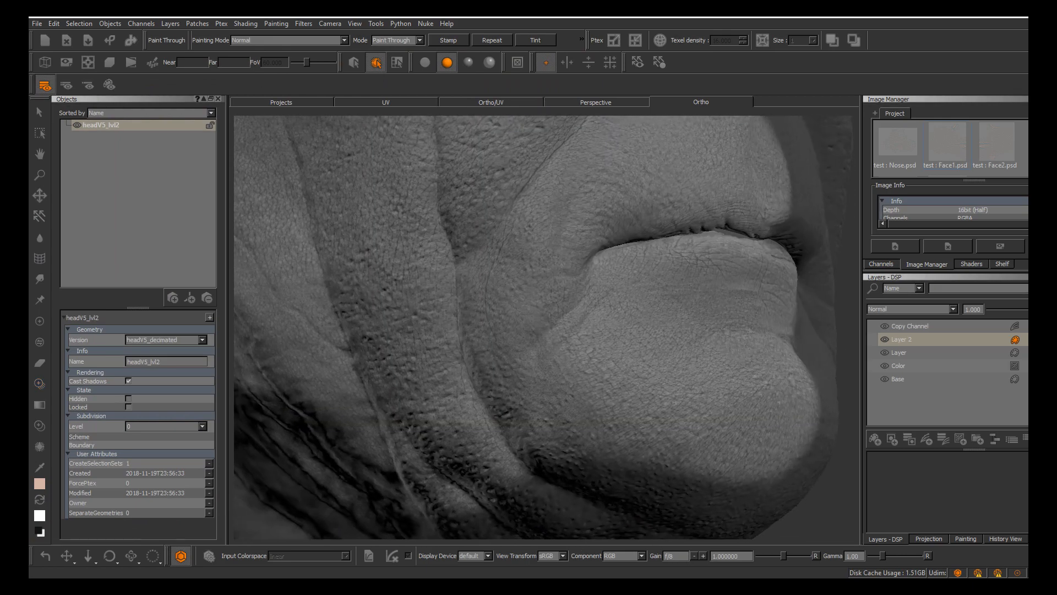
pyautogui.keyDown('alt'); pyautogui.moveTo(485, 327); pyautogui.dragTo(542, 356, button='middle'); pyautogui.keyUp('alt')
pyautogui.moveTo(526, 314)
pyautogui.keyDown('alt'); pyautogui.mouseDown()
pyautogui.moveTo(487, 316)
pyautogui.moveTo(537, 311)
pyautogui.mouseUp(); pyautogui.keyUp('alt')
pyautogui.keyDown('alt'); pyautogui.moveTo(537, 317); pyautogui.dragTo(506, 351, button='middle'); pyautogui.keyUp('alt')
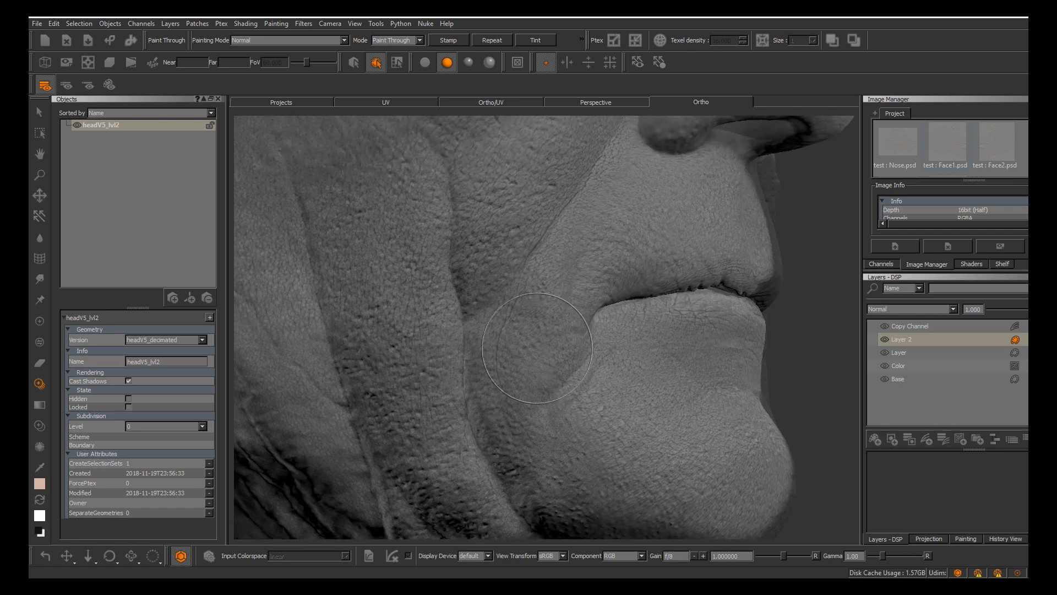
pyautogui.keyDown('alt'); pyautogui.moveTo(507, 351); pyautogui.dragTo(473, 356, button='right'); pyautogui.keyUp('alt')
pyautogui.keyDown('alt'); pyautogui.moveTo(496, 358); pyautogui.dragTo(527, 365); pyautogui.keyUp('alt')
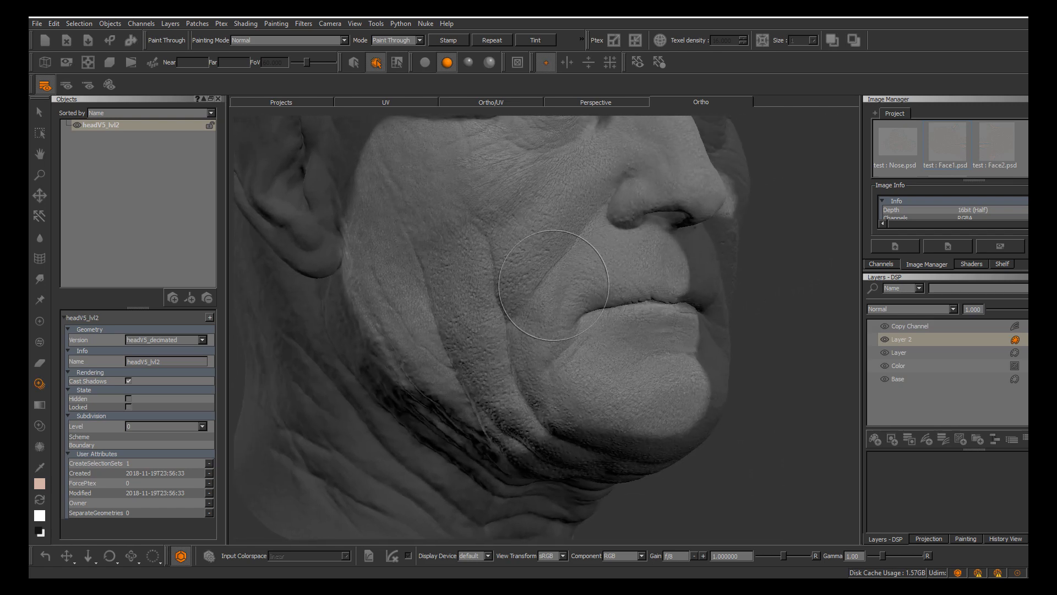
pyautogui.keyDown('alt'); pyautogui.moveTo(537, 321); pyautogui.dragTo(475, 319); pyautogui.keyUp('alt')
pyautogui.keyDown('alt'); pyautogui.moveTo(523, 308); pyautogui.dragTo(473, 354, button='middle'); pyautogui.keyUp('alt')
pyautogui.keyDown('shift'); pyautogui.moveTo(675, 363); pyautogui.dragTo(666, 361); pyautogui.keyUp('shift')
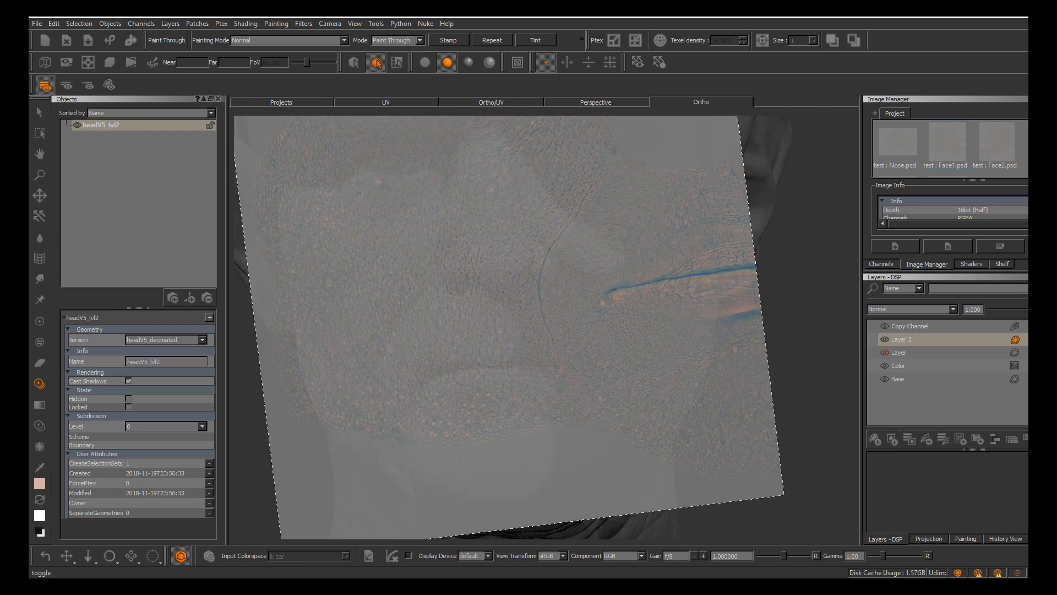
# Turn off the Copy Channel layer and check the full-colour projection for thin coverage around the mouth corner and chin
pyautogui.click(885, 326)
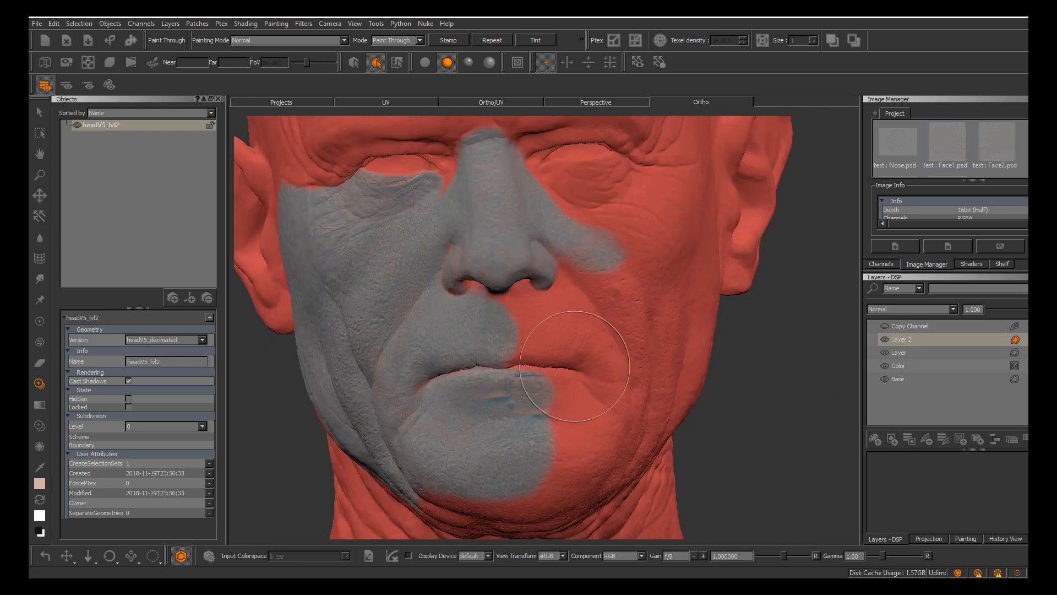
pyautogui.keyDown('alt'); pyautogui.moveTo(605, 309); pyautogui.dragTo(559, 308); pyautogui.keyUp('alt')
pyautogui.keyDown('alt'); pyautogui.moveTo(559, 308); pyautogui.dragTo(595, 308, button='right'); pyautogui.keyUp('alt')
pyautogui.keyDown('alt'); pyautogui.moveTo(595, 309); pyautogui.dragTo(611, 301); pyautogui.keyUp('alt')
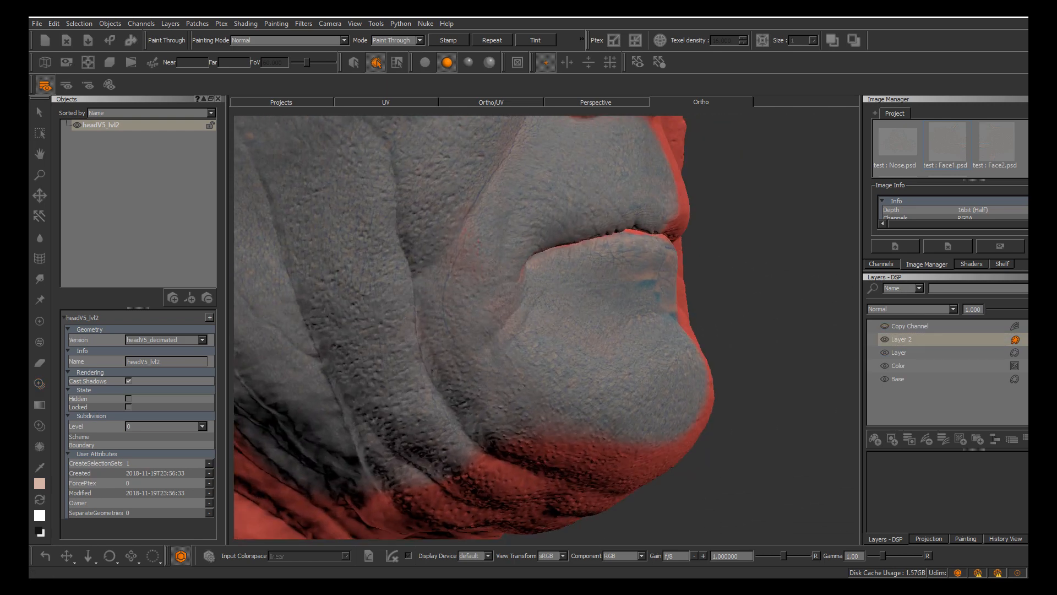
pyautogui.keyDown('alt'); pyautogui.moveTo(551, 298); pyautogui.dragTo(592, 329, button='middle'); pyautogui.keyUp('alt')
pyautogui.keyDown('alt'); pyautogui.moveTo(562, 319); pyautogui.dragTo(605, 319, button='right'); pyautogui.keyUp('alt')
pyautogui.keyDown('alt'); pyautogui.moveTo(605, 320); pyautogui.dragTo(578, 319); pyautogui.keyUp('alt')
pyautogui.keyDown('alt'); pyautogui.moveTo(609, 382); pyautogui.dragTo(594, 367); pyautogui.keyUp('alt')
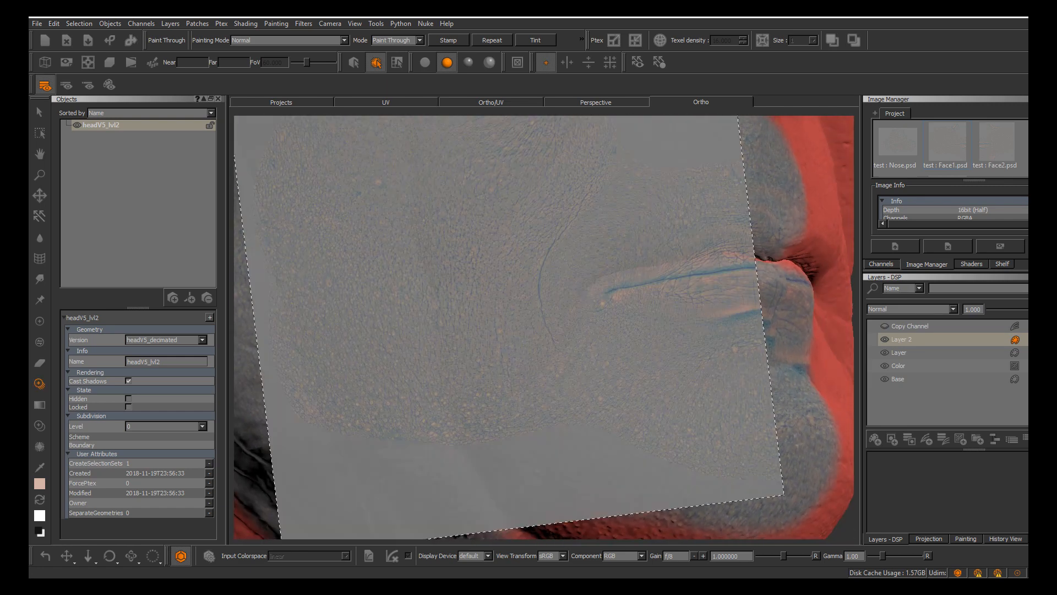
# Return the head to the headV5_lvl2.OBJ version and enlarge and align the paint-through image over the fold beside the mouth corner
pyautogui.click(170, 339)
pyautogui.click(168, 330)
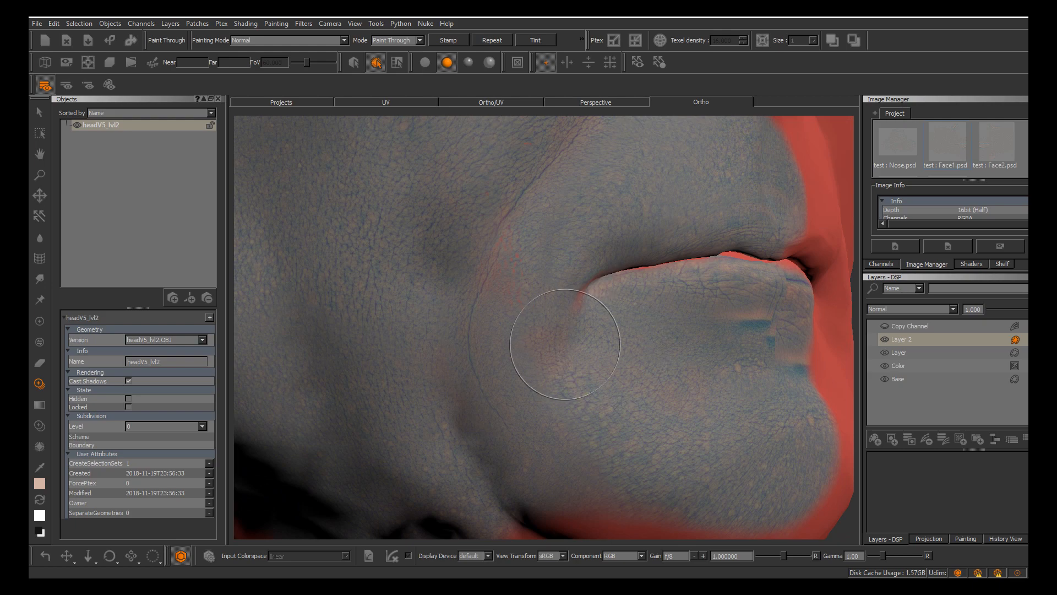
pyautogui.moveTo(566, 345)
pyautogui.keyDown('shift'); pyautogui.mouseDown()
pyautogui.moveTo(563, 361)
pyautogui.moveTo(485, 374)
pyautogui.moveTo(566, 372)
pyautogui.moveTo(532, 388)
pyautogui.moveTo(554, 364)
pyautogui.moveTo(536, 338)
pyautogui.mouseUp(); pyautogui.keyUp('shift')
pyautogui.press("'")
pyautogui.press("'")
pyautogui.press("'")
pyautogui.press("'")
pyautogui.press("'")
pyautogui.press("'")
pyautogui.press("'")
pyautogui.press("'")
pyautogui.press("'")
pyautogui.press("'")
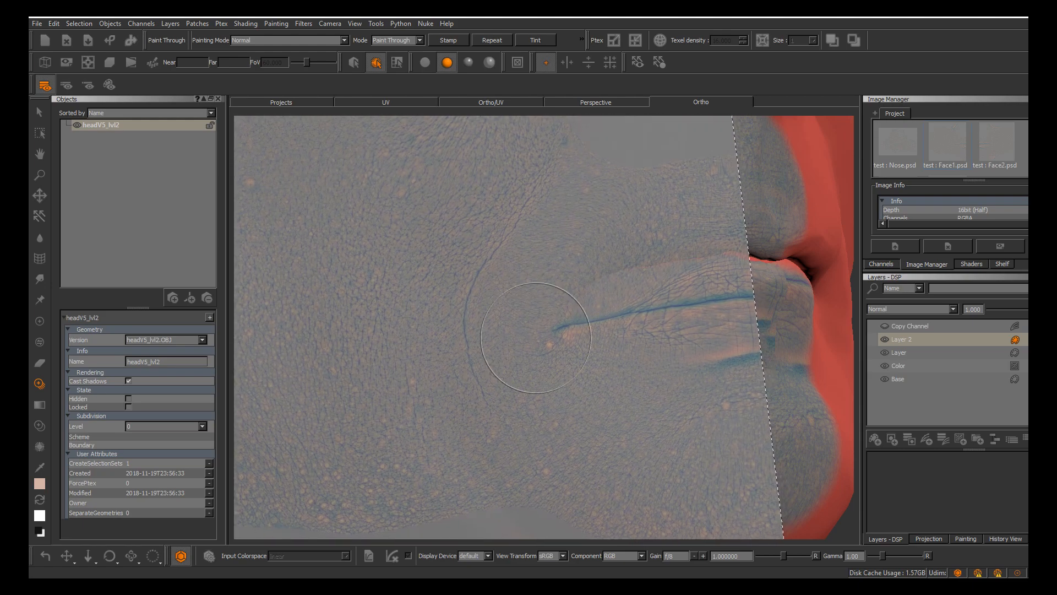
# Project skin detail onto the fold beside the mouth corner, comparing the model with the aligned paint-through image
pyautogui.press("'")
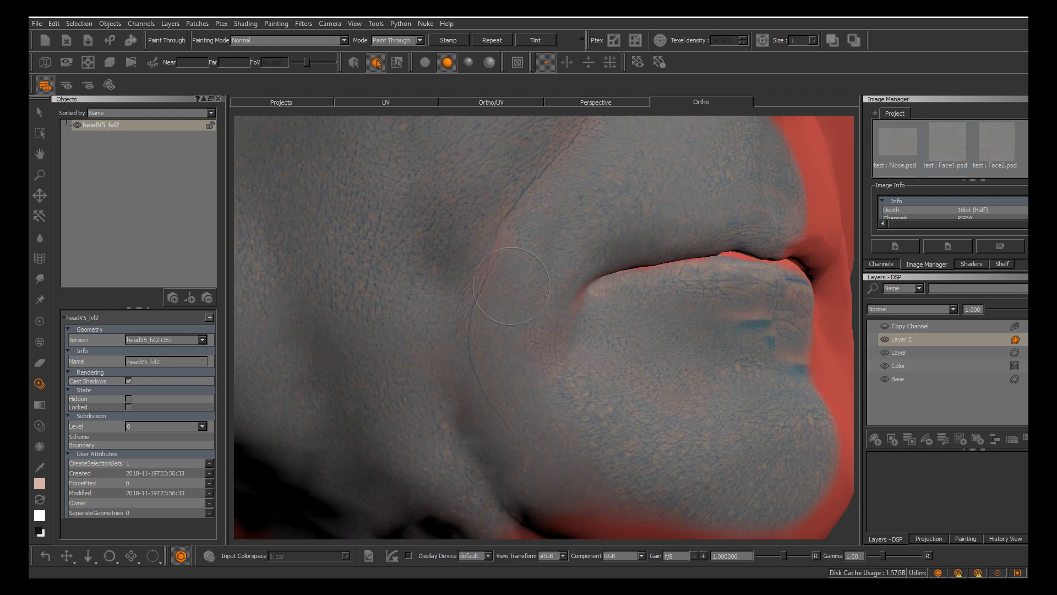
pyautogui.press("'")
pyautogui.press("'")
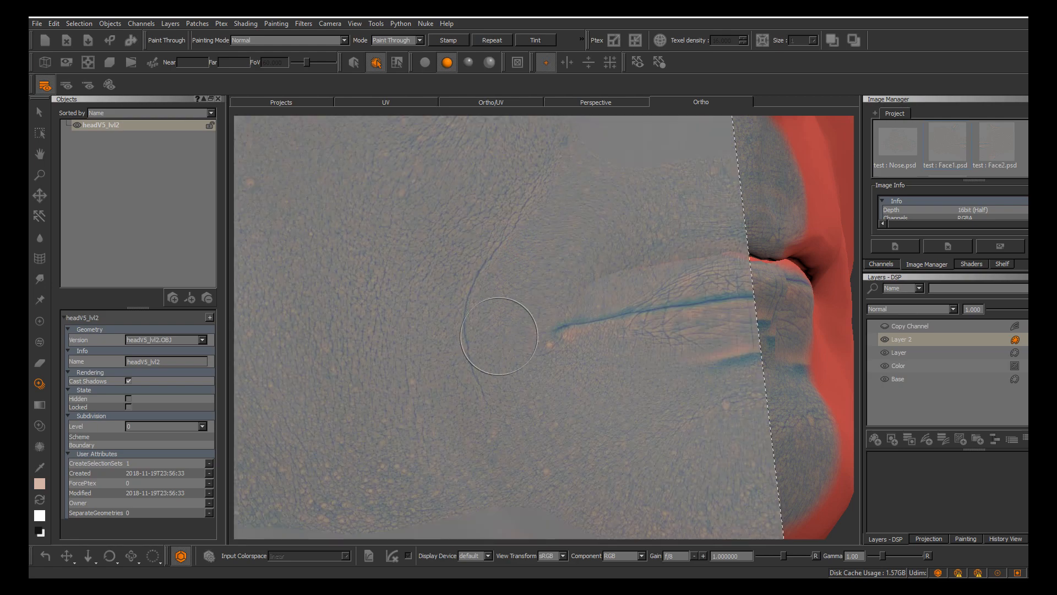
pyautogui.press("'")
pyautogui.press("'")
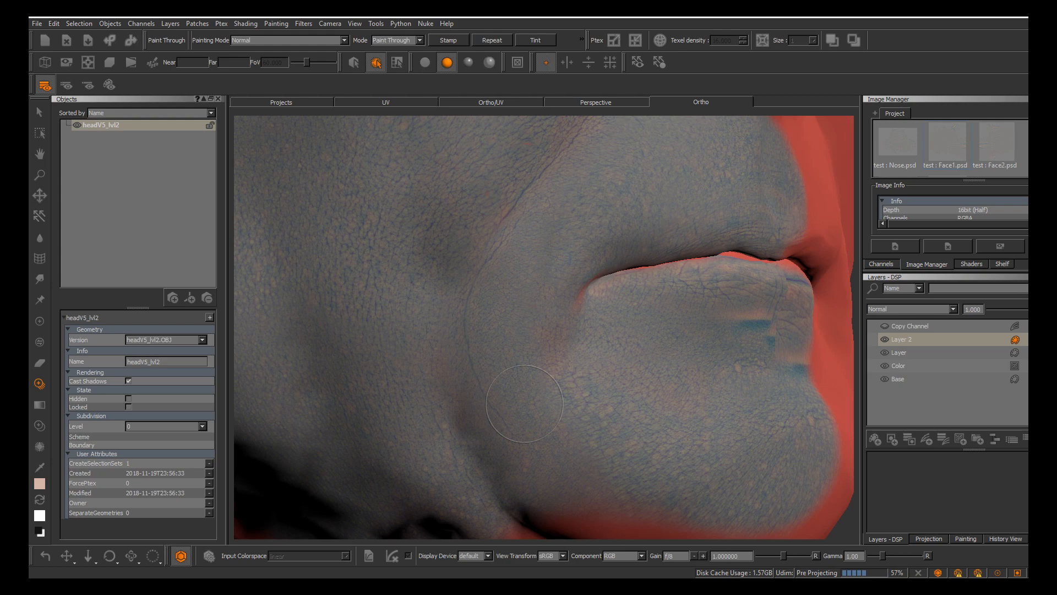
# Turn the head slightly and project more skin detail onto the lower end of the mouth-corner fold
pyautogui.moveTo(524, 404)
pyautogui.keyDown('alt'); pyautogui.mouseDown()
pyautogui.moveTo(542, 410)
pyautogui.moveTo(565, 374)
pyautogui.moveTo(581, 382)
pyautogui.moveTo(597, 333)
pyautogui.moveTo(570, 357)
pyautogui.moveTo(528, 360)
pyautogui.mouseUp(); pyautogui.keyUp('alt')
pyautogui.press("'")
pyautogui.press("'")
pyautogui.press("'")
pyautogui.press("'")
pyautogui.press("'")
pyautogui.press("'")
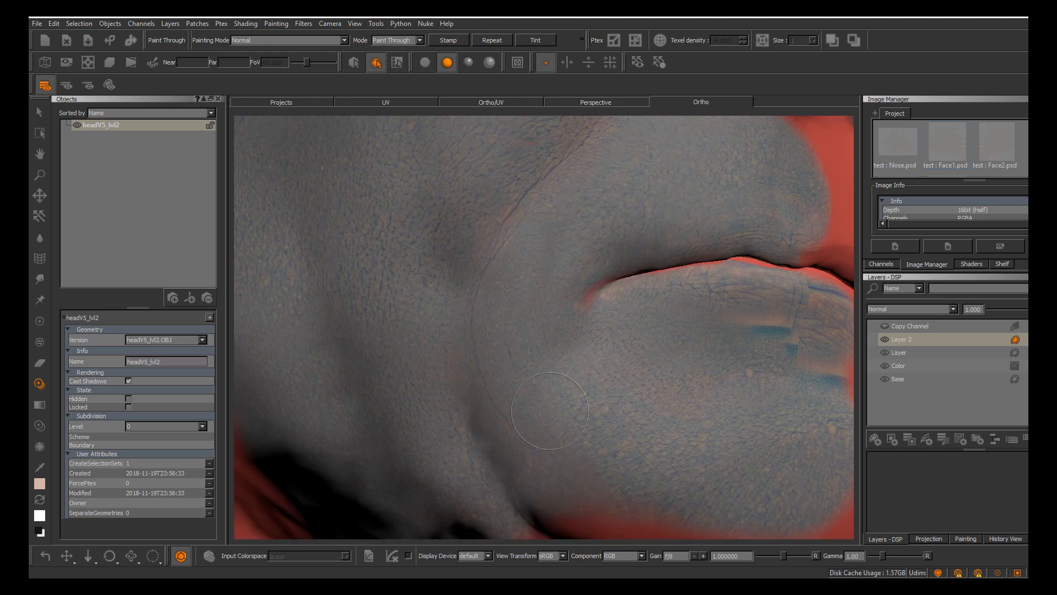
pyautogui.moveTo(522, 395); pyautogui.dragTo(523, 394)
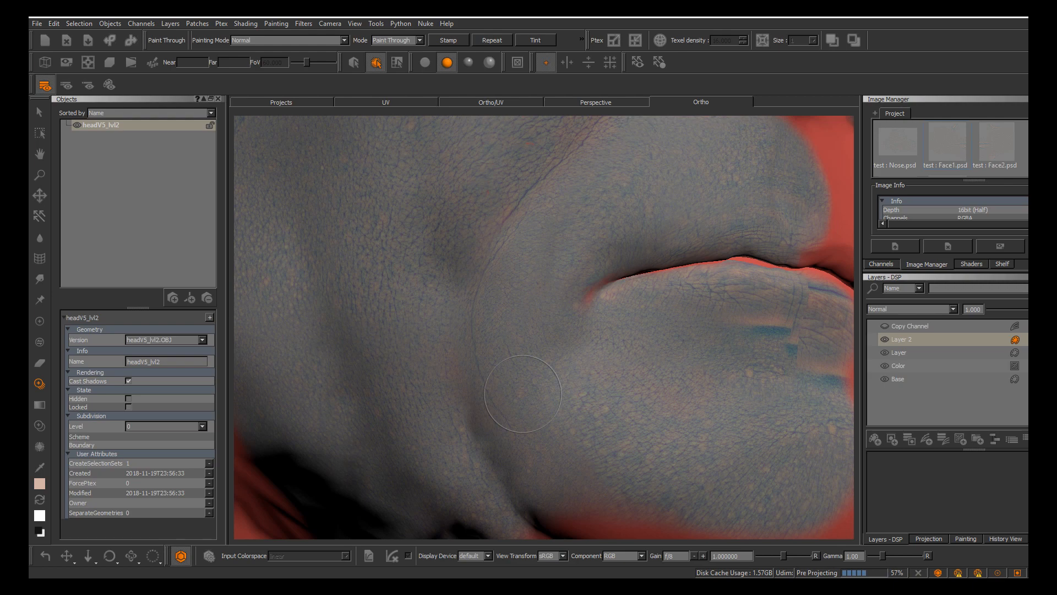
# Turn the head toward the lips and align the paint-through face image over the mouth corner
pyautogui.moveTo(559, 306)
pyautogui.keyDown('alt'); pyautogui.mouseDown()
pyautogui.moveTo(526, 303)
pyautogui.moveTo(550, 299)
pyautogui.mouseUp(); pyautogui.keyUp('alt')
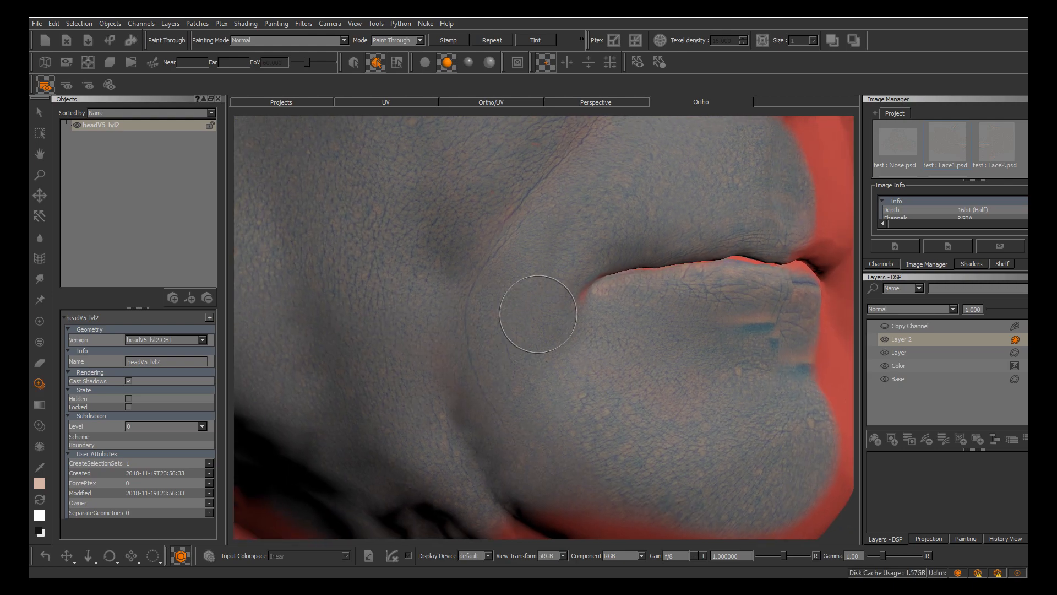
pyautogui.keyDown('alt'); pyautogui.moveTo(550, 299); pyautogui.dragTo(495, 308, button='right'); pyautogui.keyUp('alt')
pyautogui.keyDown('alt'); pyautogui.moveTo(496, 308); pyautogui.dragTo(443, 366, button='middle'); pyautogui.keyUp('alt')
pyautogui.keyDown('alt'); pyautogui.moveTo(578, 360); pyautogui.dragTo(507, 366); pyautogui.keyUp('alt')
pyautogui.keyDown('alt'); pyautogui.moveTo(507, 366); pyautogui.dragTo(506, 338, button='middle'); pyautogui.keyUp('alt')
pyautogui.keyDown('alt'); pyautogui.moveTo(506, 338); pyautogui.dragTo(566, 380, button='right'); pyautogui.keyUp('alt')
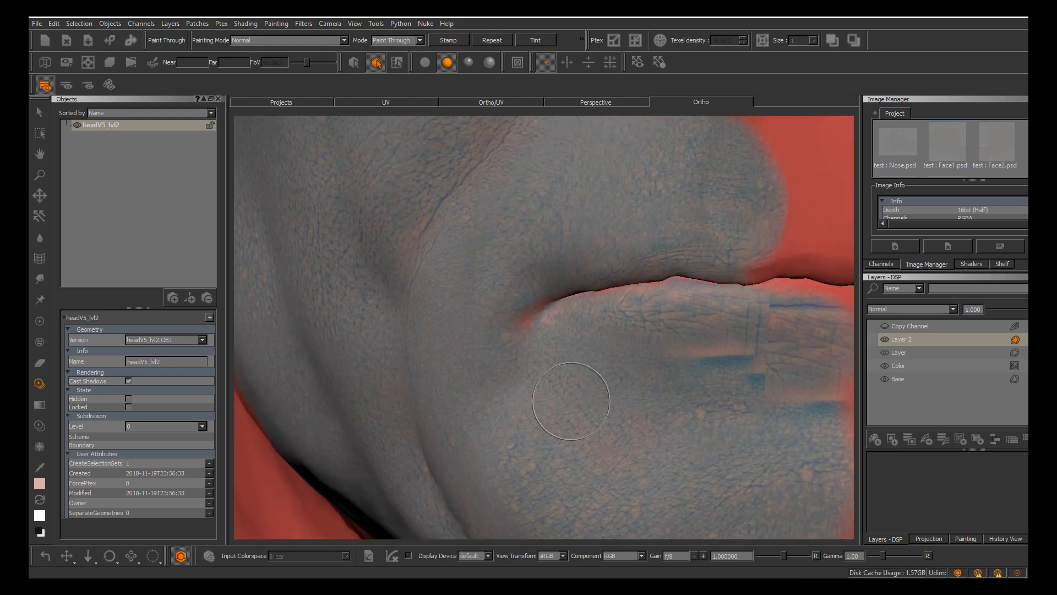
pyautogui.keyDown('alt'); pyautogui.moveTo(566, 379); pyautogui.dragTo(563, 369); pyautogui.keyUp('alt')
pyautogui.moveTo(563, 369)
pyautogui.keyDown('alt'); pyautogui.mouseDown(button='middle')
pyautogui.moveTo(538, 361)
pyautogui.moveTo(479, 387)
pyautogui.mouseUp(button='middle'); pyautogui.keyUp('alt')
pyautogui.moveTo(603, 344)
pyautogui.keyDown('shift'); pyautogui.mouseDown()
pyautogui.moveTo(515, 392)
pyautogui.moveTo(499, 386)
pyautogui.mouseUp(); pyautogui.keyUp('shift')
pyautogui.press("'")
pyautogui.press("'")
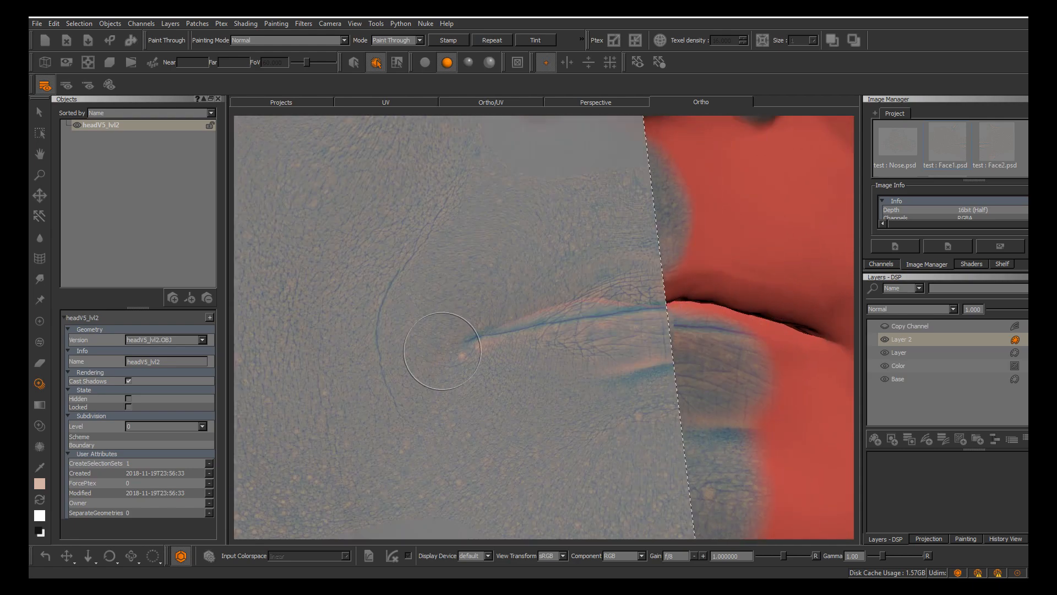
# Project skin detail into the mouth corner, finishing with a smaller brush
pyautogui.moveTo(457, 355); pyautogui.dragTo(432, 367)
pyautogui.press("'")
pyautogui.press("'")
pyautogui.moveTo(437, 371); pyautogui.dragTo(443, 343)
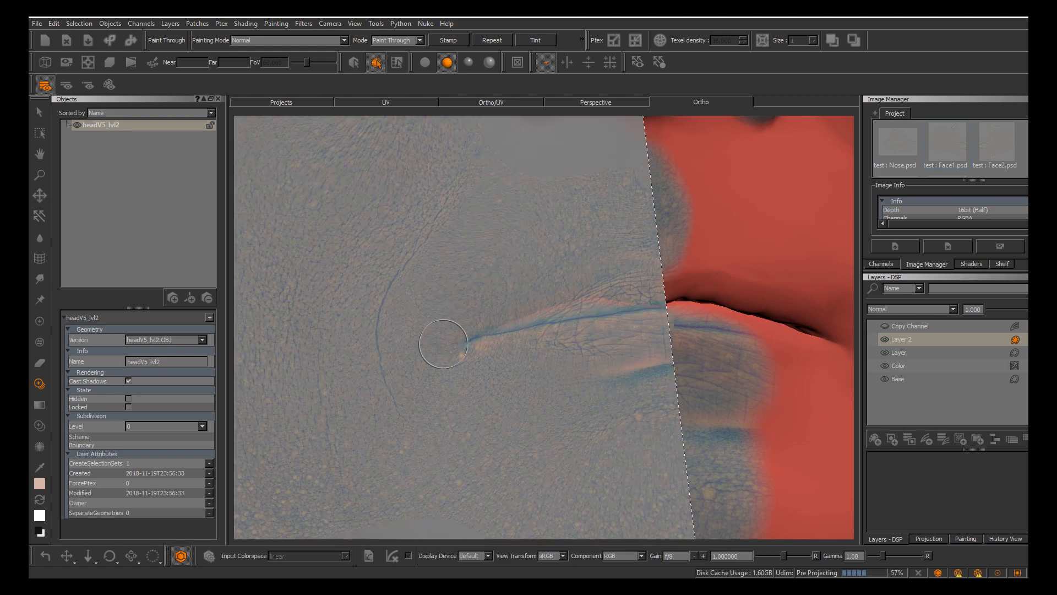
pyautogui.press("'")
# Examine the projected skin detail across the cheek, mouth-corner fold, lips and nose from several angles
pyautogui.keyDown('alt'); pyautogui.moveTo(443, 344); pyautogui.dragTo(446, 373, button='middle'); pyautogui.keyUp('alt')
pyautogui.keyDown('alt'); pyautogui.moveTo(446, 374); pyautogui.dragTo(356, 369, button='right'); pyautogui.keyUp('alt')
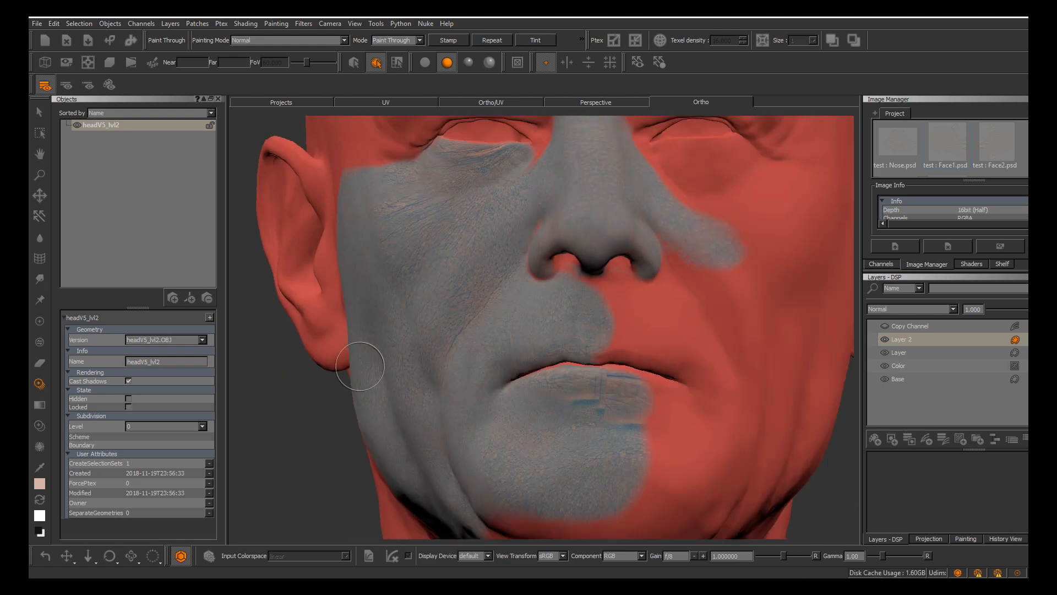
pyautogui.moveTo(356, 368)
pyautogui.keyDown('alt'); pyautogui.mouseDown()
pyautogui.moveTo(472, 367)
pyautogui.moveTo(516, 427)
pyautogui.moveTo(523, 414)
pyautogui.mouseUp(); pyautogui.keyUp('alt')
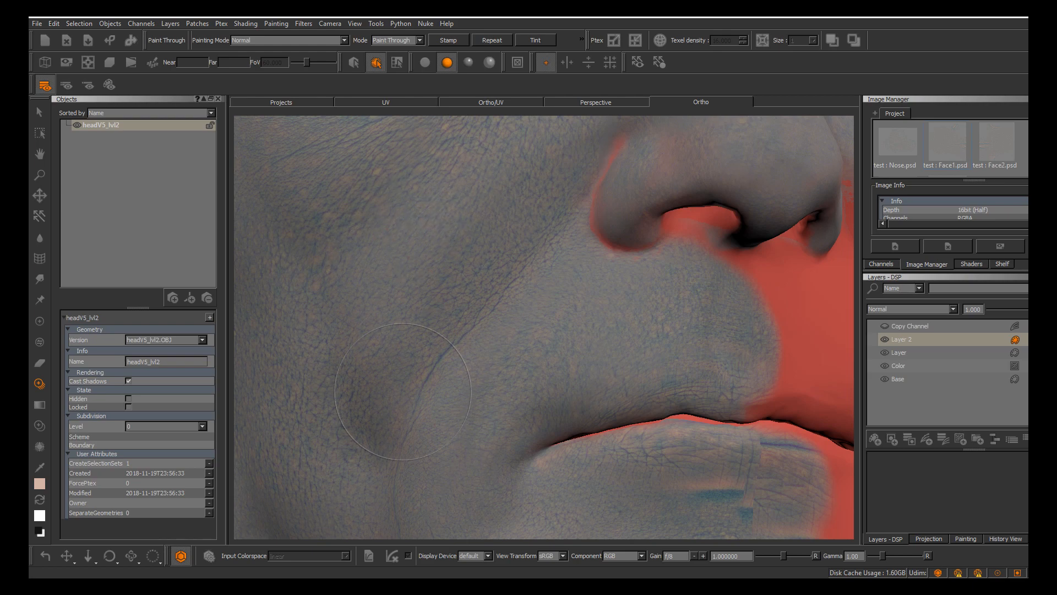
pyautogui.scroll(-5, 403, 392)
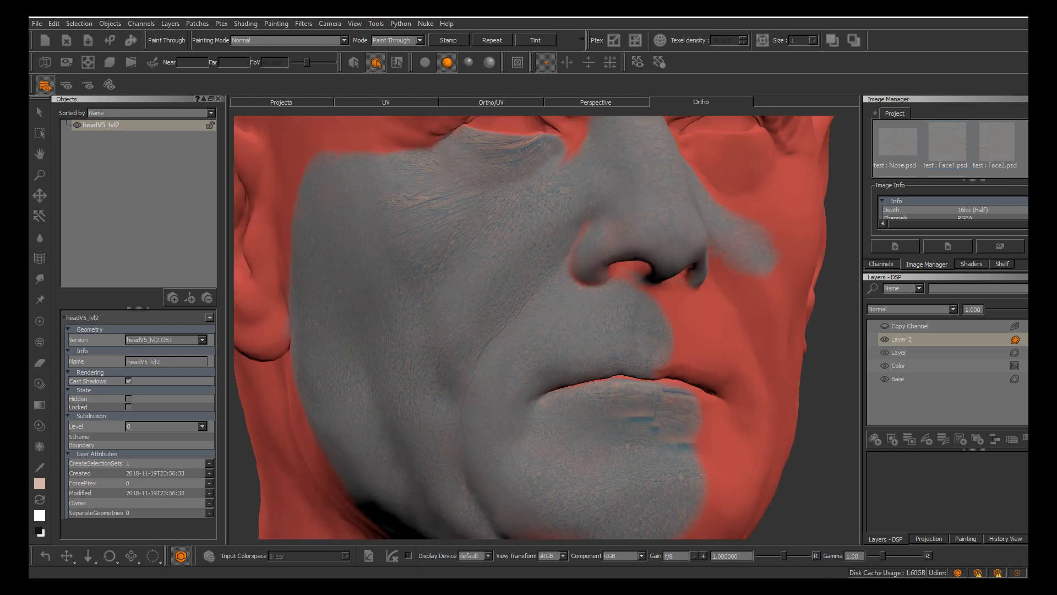
pyautogui.keyDown('alt'); pyautogui.moveTo(402, 392); pyautogui.dragTo(410, 473); pyautogui.keyUp('alt')
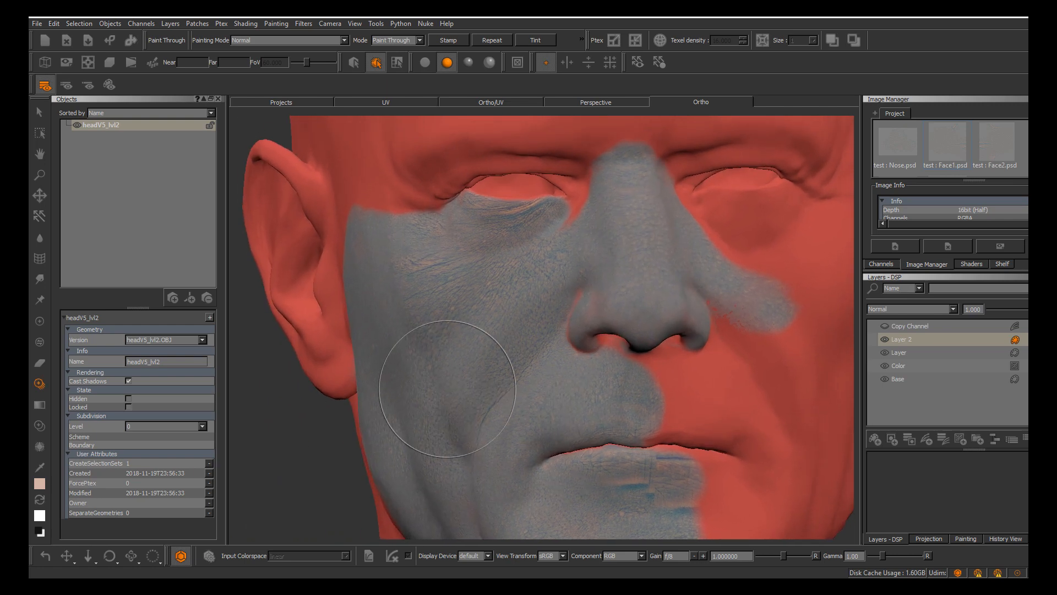
pyautogui.keyDown('alt'); pyautogui.moveTo(449, 378); pyautogui.dragTo(498, 384); pyautogui.keyUp('alt')
pyautogui.scroll(-3, 461, 355)
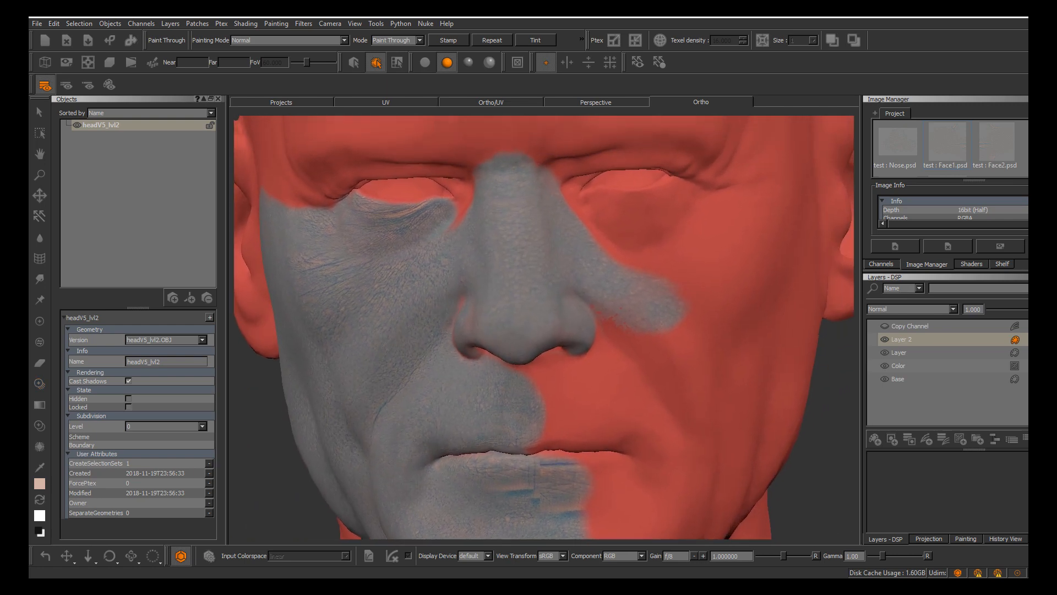
pyautogui.keyDown('alt'); pyautogui.moveTo(440, 352); pyautogui.dragTo(464, 355); pyautogui.keyUp('alt')
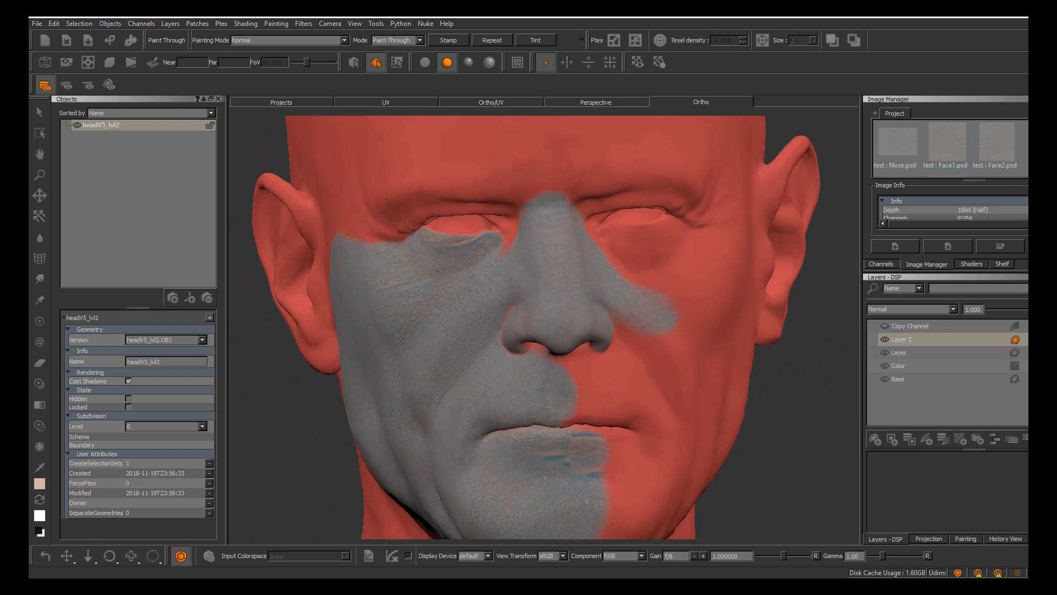
pyautogui.scroll(5, 468, 354)
pyautogui.scroll(-3, 469, 353)
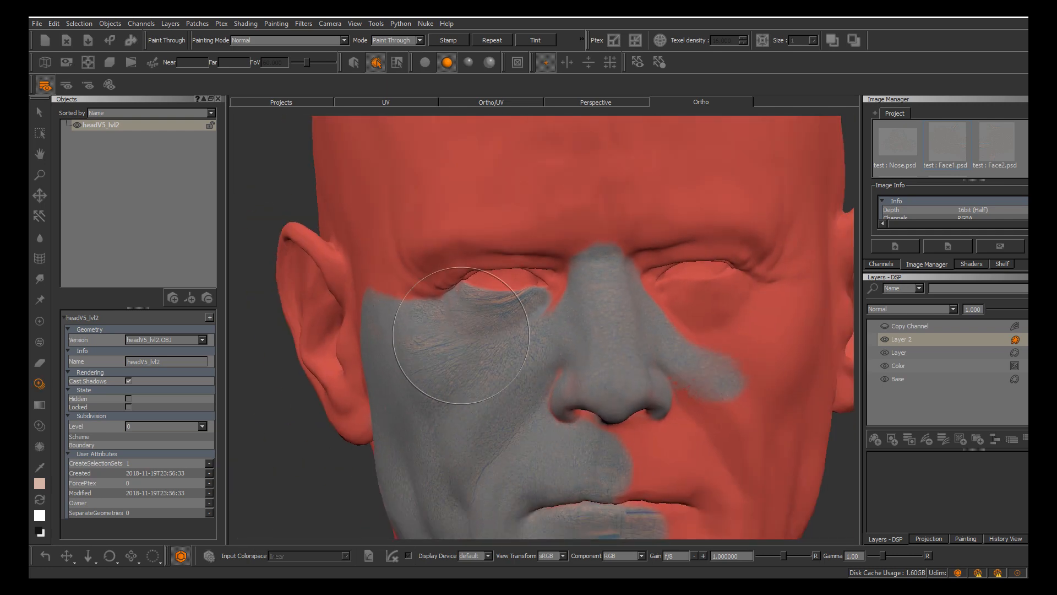
pyautogui.keyDown('alt'); pyautogui.moveTo(469, 353); pyautogui.dragTo(496, 298, button='middle'); pyautogui.keyUp('alt')
pyautogui.keyDown('alt'); pyautogui.moveTo(495, 298); pyautogui.dragTo(556, 300); pyautogui.keyUp('alt')
pyautogui.keyDown('alt'); pyautogui.moveTo(556, 300); pyautogui.dragTo(551, 245, button='middle'); pyautogui.keyUp('alt')
pyautogui.scroll(3, 552, 245)
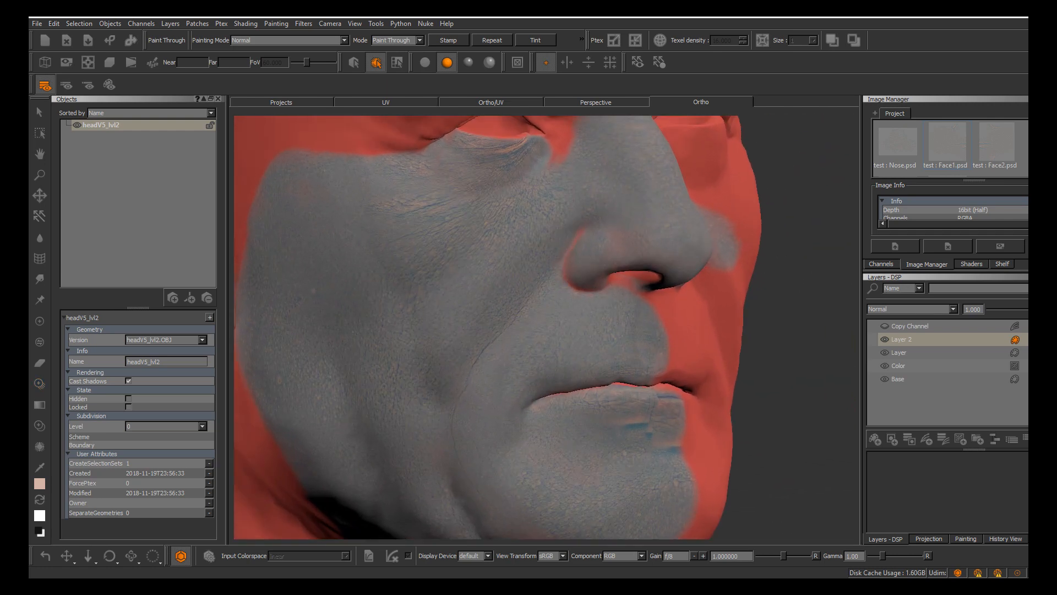
# Load Nose.psd as the paint-through image and align it over the side of the nose in profile view
pyautogui.keyDown('alt'); pyautogui.moveTo(552, 245); pyautogui.dragTo(616, 245); pyautogui.keyUp('alt')
pyautogui.keyDown('alt'); pyautogui.moveTo(616, 245); pyautogui.dragTo(535, 295, button='middle'); pyautogui.keyUp('alt')
pyautogui.scroll(2, 535, 295)
pyautogui.moveTo(535, 294)
pyautogui.keyDown('alt'); pyautogui.mouseDown()
pyautogui.moveTo(517, 247)
pyautogui.moveTo(555, 287)
pyautogui.mouseUp(); pyautogui.keyUp('alt')
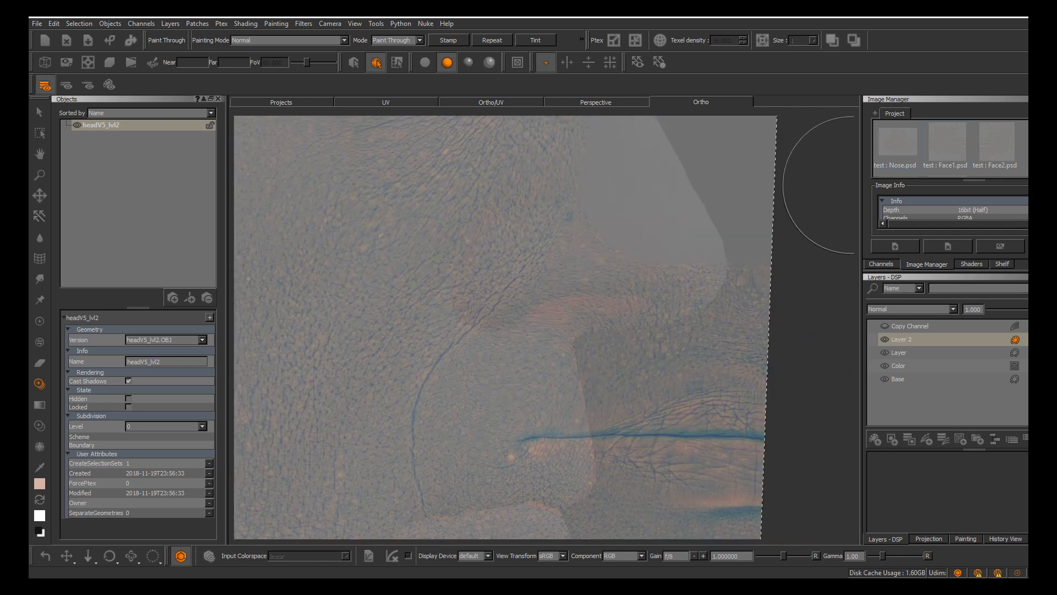
pyautogui.moveTo(898, 142); pyautogui.dragTo(578, 297)
pyautogui.keyDown('shift'); pyautogui.moveTo(270, 518); pyautogui.dragTo(490, 380); pyautogui.keyUp('shift')
pyautogui.keyDown('shift'); pyautogui.moveTo(650, 261); pyautogui.dragTo(617, 303); pyautogui.keyUp('shift')
pyautogui.keyDown('alt'); pyautogui.moveTo(568, 278); pyautogui.dragTo(477, 345, button='middle'); pyautogui.keyUp('alt')
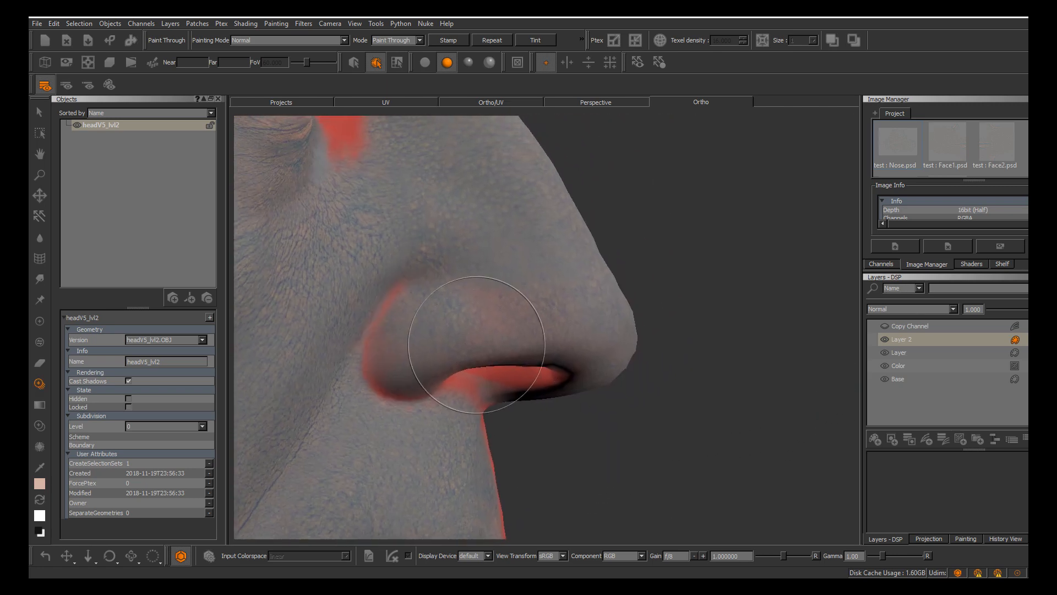
pyautogui.moveTo(477, 345)
pyautogui.keyDown('alt'); pyautogui.mouseDown()
pyautogui.moveTo(460, 348)
pyautogui.moveTo(532, 335)
pyautogui.moveTo(578, 340)
pyautogui.moveTo(608, 296)
pyautogui.mouseUp(); pyautogui.keyUp('alt')
pyautogui.keyDown('shift'); pyautogui.moveTo(660, 337); pyautogui.dragTo(609, 293); pyautogui.keyUp('shift')
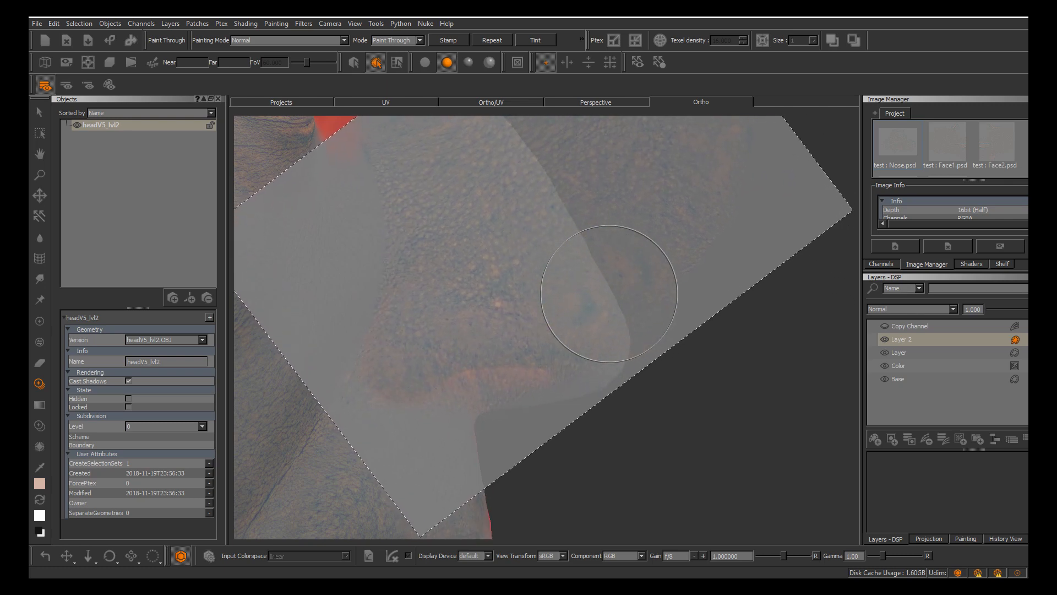
# Project the nose image's skin detail onto the nostril wing and around the nostril rim
pyautogui.moveTo(395, 345)
pyautogui.mouseDown()
pyautogui.moveTo(367, 345)
pyautogui.moveTo(389, 375)
pyautogui.mouseUp()
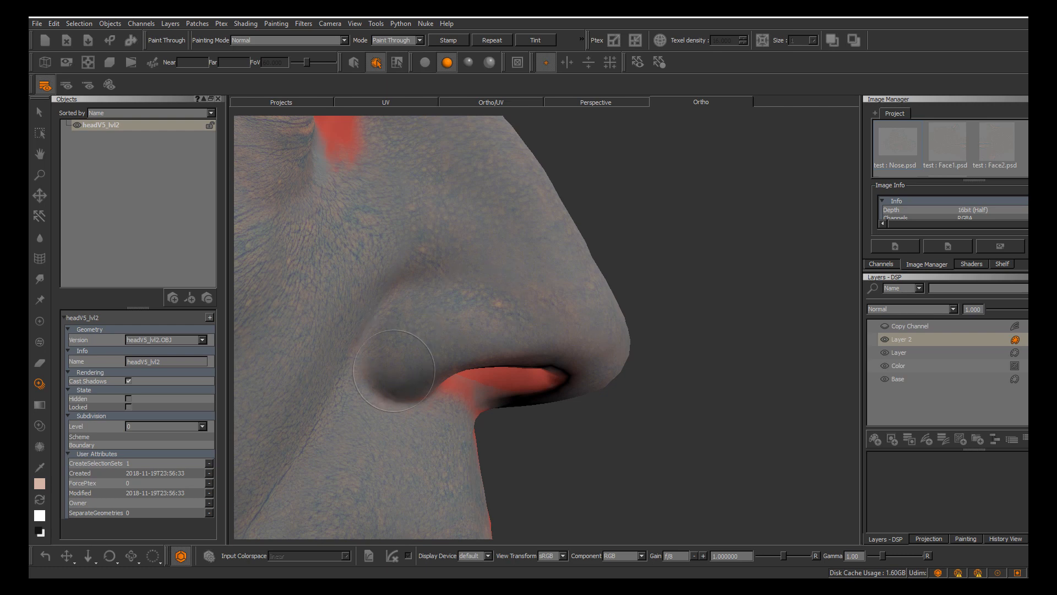
pyautogui.moveTo(395, 368)
pyautogui.keyDown('alt'); pyautogui.mouseDown()
pyautogui.moveTo(449, 370)
pyautogui.moveTo(432, 368)
pyautogui.moveTo(408, 391)
pyautogui.mouseUp(); pyautogui.keyUp('alt')
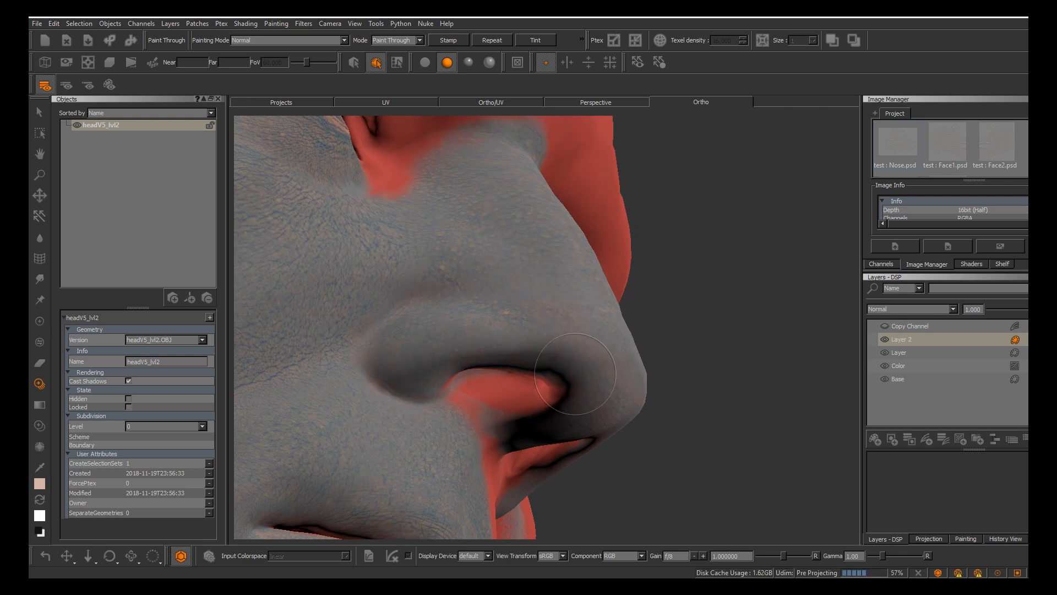
pyautogui.keyDown('alt'); pyautogui.moveTo(462, 288); pyautogui.dragTo(463, 349); pyautogui.keyUp('alt')
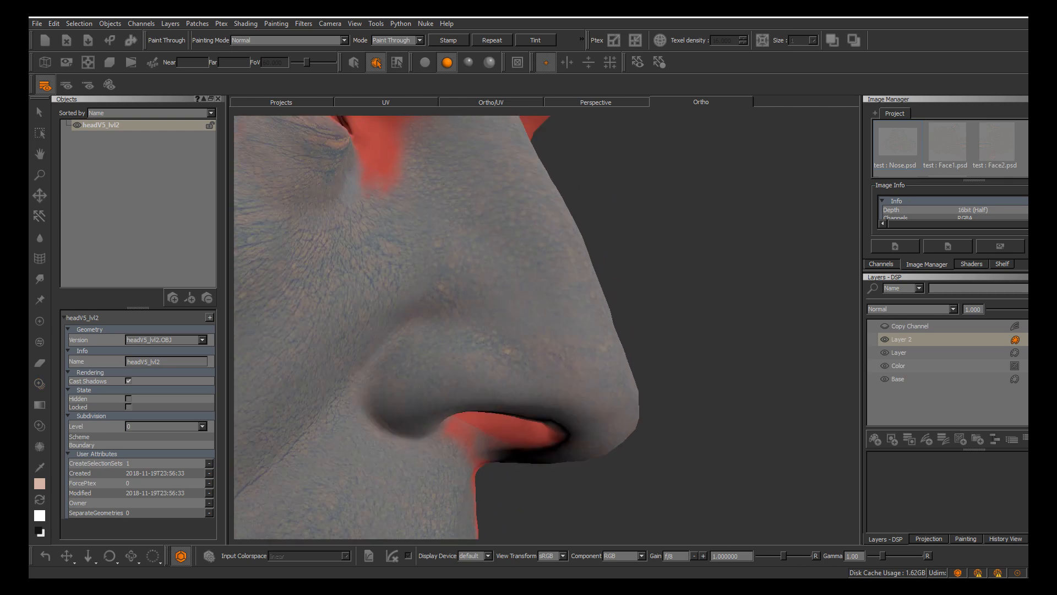
# Align the nose image over the nose bridge and project skin detail onto its side beside the inner eye corner
pyautogui.keyDown('alt'); pyautogui.moveTo(463, 350); pyautogui.dragTo(488, 455, button='middle'); pyautogui.keyUp('alt')
pyautogui.keyDown('alt'); pyautogui.moveTo(488, 330); pyautogui.dragTo(513, 377); pyautogui.keyUp('alt')
pyautogui.moveTo(513, 377)
pyautogui.keyDown('alt'); pyautogui.mouseDown(button='middle')
pyautogui.moveTo(525, 337)
pyautogui.moveTo(521, 395)
pyautogui.mouseUp(button='middle'); pyautogui.keyUp('alt')
pyautogui.keyDown('shift'); pyautogui.moveTo(532, 377); pyautogui.dragTo(544, 378); pyautogui.keyUp('shift')
pyautogui.moveTo(544, 377)
pyautogui.keyDown('alt'); pyautogui.mouseDown()
pyautogui.moveTo(524, 352)
pyautogui.moveTo(474, 329)
pyautogui.moveTo(485, 332)
pyautogui.mouseUp(); pyautogui.keyUp('alt')
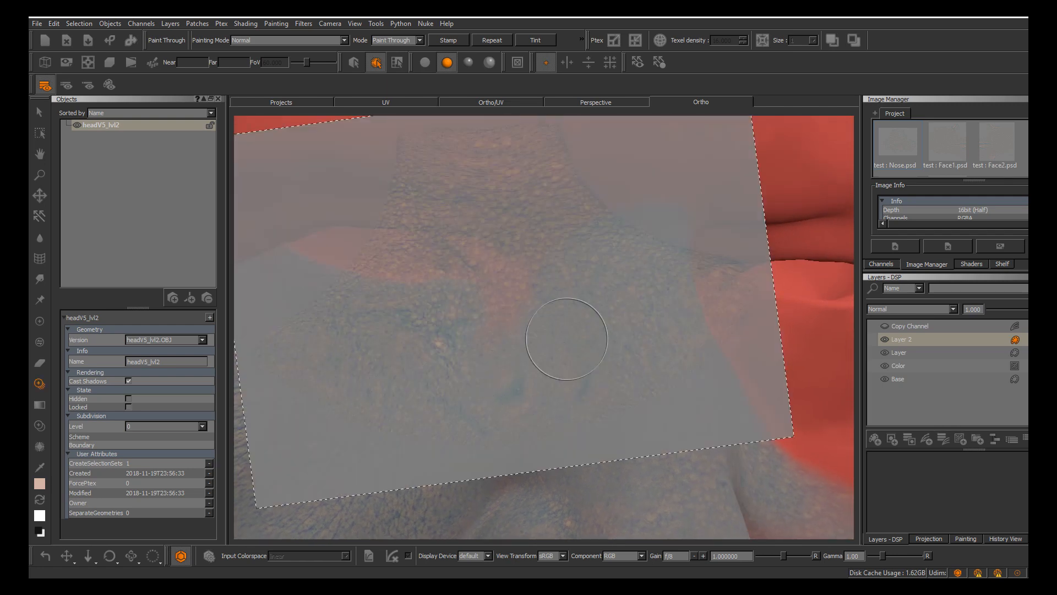
pyautogui.moveTo(520, 353)
pyautogui.keyDown('shift'); pyautogui.mouseDown(button='middle')
pyautogui.moveTo(595, 417)
pyautogui.moveTo(573, 400)
pyautogui.mouseUp(button='middle'); pyautogui.keyUp('shift')
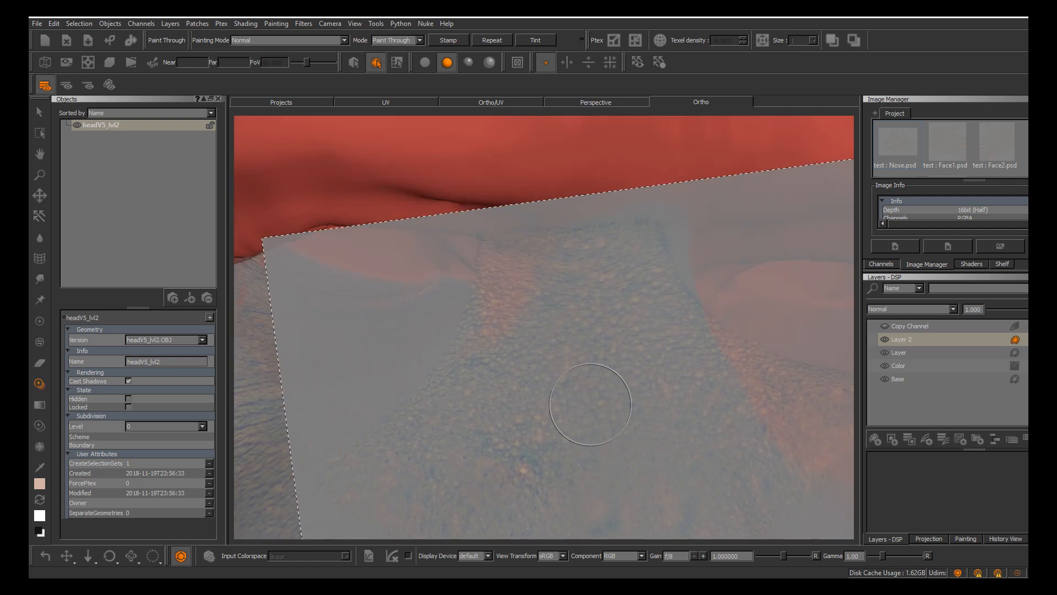
pyautogui.keyDown('alt'); pyautogui.moveTo(567, 393); pyautogui.dragTo(550, 369); pyautogui.keyUp('alt')
pyautogui.keyDown('shift'); pyautogui.moveTo(550, 369); pyautogui.dragTo(521, 397, button='middle'); pyautogui.keyUp('shift')
pyautogui.moveTo(512, 393)
pyautogui.keyDown('alt'); pyautogui.mouseDown()
pyautogui.moveTo(527, 371)
pyautogui.moveTo(479, 383)
pyautogui.moveTo(512, 357)
pyautogui.mouseUp(); pyautogui.keyUp('alt')
pyautogui.moveTo(461, 315); pyautogui.dragTo(463, 309)
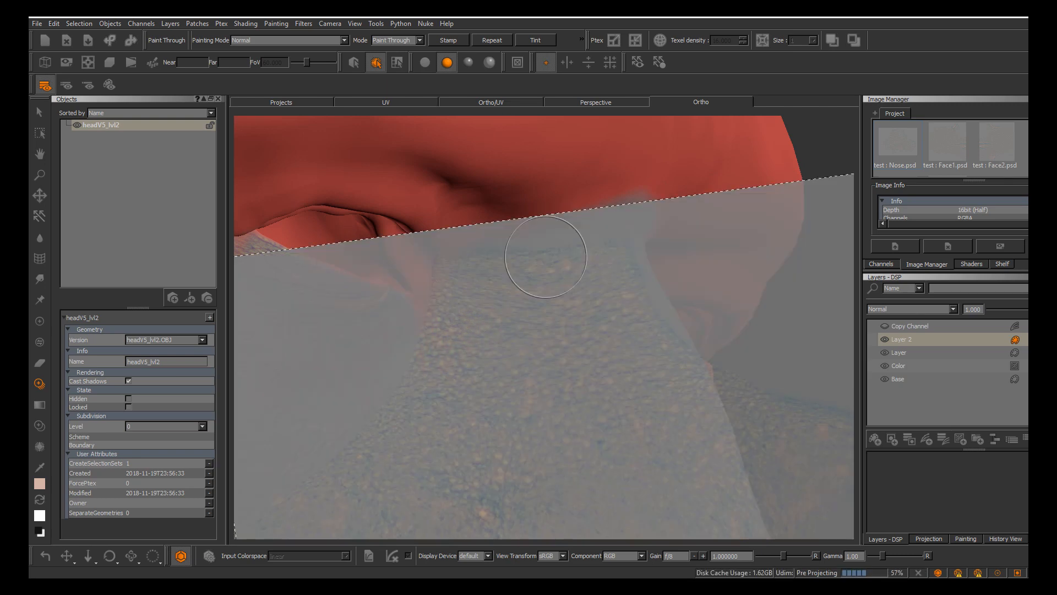
# Examine the projected nose and face detail from the front and in profile
pyautogui.keyDown('alt'); pyautogui.moveTo(545, 259); pyautogui.dragTo(611, 309); pyautogui.keyUp('alt')
pyautogui.keyDown('alt'); pyautogui.moveTo(611, 308); pyautogui.dragTo(390, 301, button='right'); pyautogui.keyUp('alt')
pyautogui.keyDown('alt'); pyautogui.moveTo(390, 302); pyautogui.dragTo(325, 300); pyautogui.keyUp('alt')
pyautogui.keyDown('alt'); pyautogui.moveTo(325, 300); pyautogui.dragTo(328, 179, button='middle'); pyautogui.keyUp('alt')
pyautogui.keyDown('alt'); pyautogui.moveTo(328, 179); pyautogui.dragTo(313, 209); pyautogui.keyUp('alt')
pyautogui.keyDown('alt'); pyautogui.moveTo(484, 309); pyautogui.dragTo(451, 311); pyautogui.keyUp('alt')
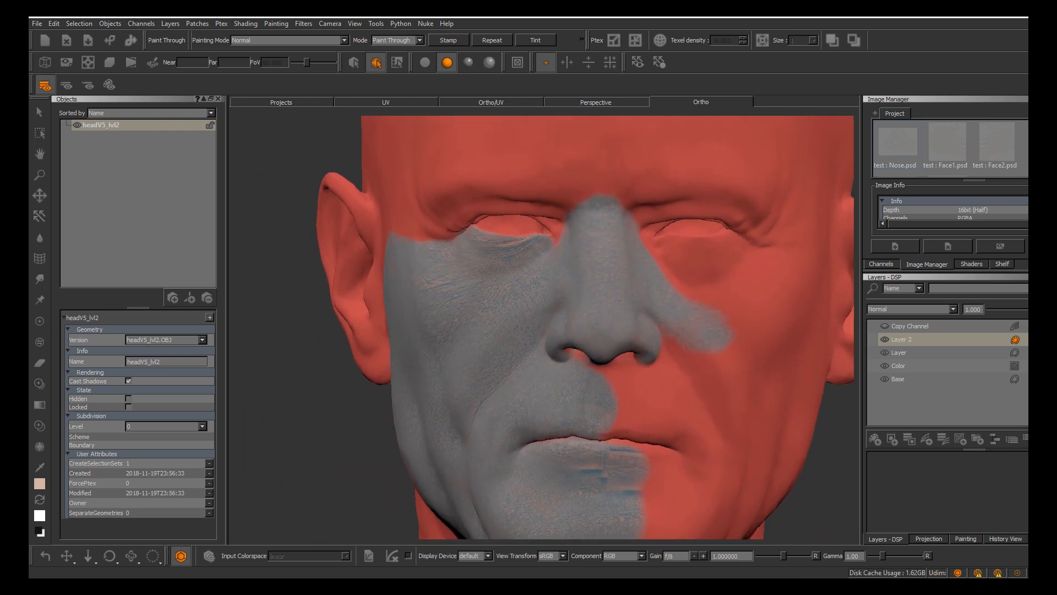
pyautogui.keyDown('alt'); pyautogui.moveTo(451, 311); pyautogui.dragTo(358, 309, button='right'); pyautogui.keyUp('alt')
pyautogui.moveTo(358, 308)
pyautogui.keyDown('alt'); pyautogui.mouseDown()
pyautogui.moveTo(457, 300)
pyautogui.moveTo(487, 325)
pyautogui.moveTo(510, 379)
pyautogui.mouseUp(); pyautogui.keyUp('alt')
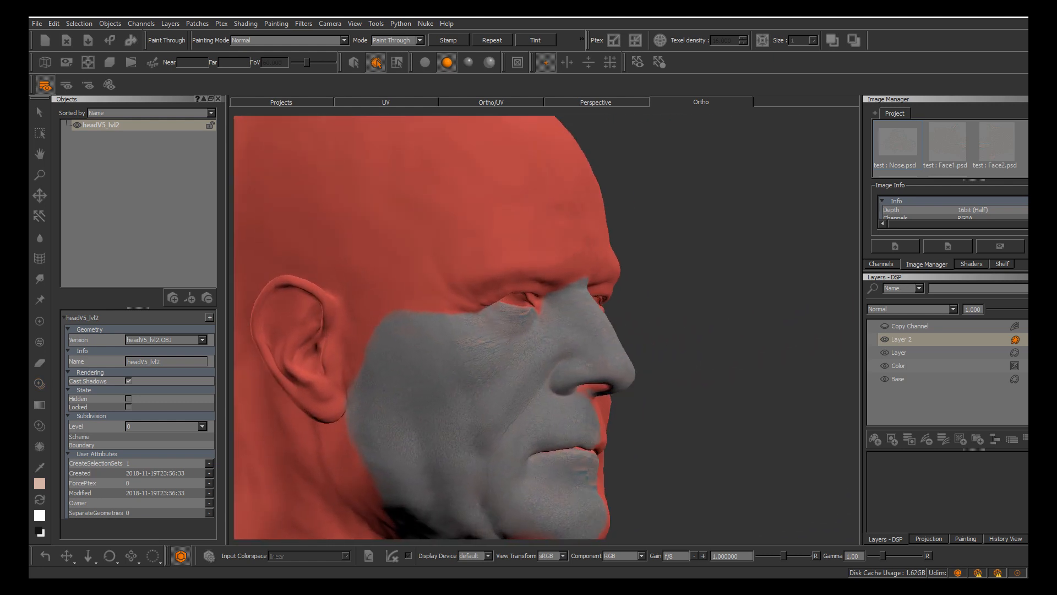
# Load the face image for paint-through and align it over the cheek in front of the ear
pyautogui.keyDown('alt'); pyautogui.moveTo(509, 380); pyautogui.dragTo(540, 294, button='middle'); pyautogui.keyUp('alt')
pyautogui.keyDown('alt'); pyautogui.moveTo(484, 353); pyautogui.dragTo(554, 361, button='right'); pyautogui.keyUp('alt')
pyautogui.keyDown('alt'); pyautogui.moveTo(555, 361); pyautogui.dragTo(572, 361); pyautogui.keyUp('alt')
pyautogui.keyDown('alt'); pyautogui.moveTo(496, 353); pyautogui.dragTo(512, 354, button='right'); pyautogui.keyUp('alt')
pyautogui.keyDown('alt'); pyautogui.moveTo(512, 353); pyautogui.dragTo(612, 376, button='middle'); pyautogui.keyUp('alt')
pyautogui.keyDown('alt'); pyautogui.moveTo(495, 344); pyautogui.dragTo(553, 352, button='right'); pyautogui.keyUp('alt')
pyautogui.keyDown('alt'); pyautogui.moveTo(553, 353); pyautogui.dragTo(558, 418, button='middle'); pyautogui.keyUp('alt')
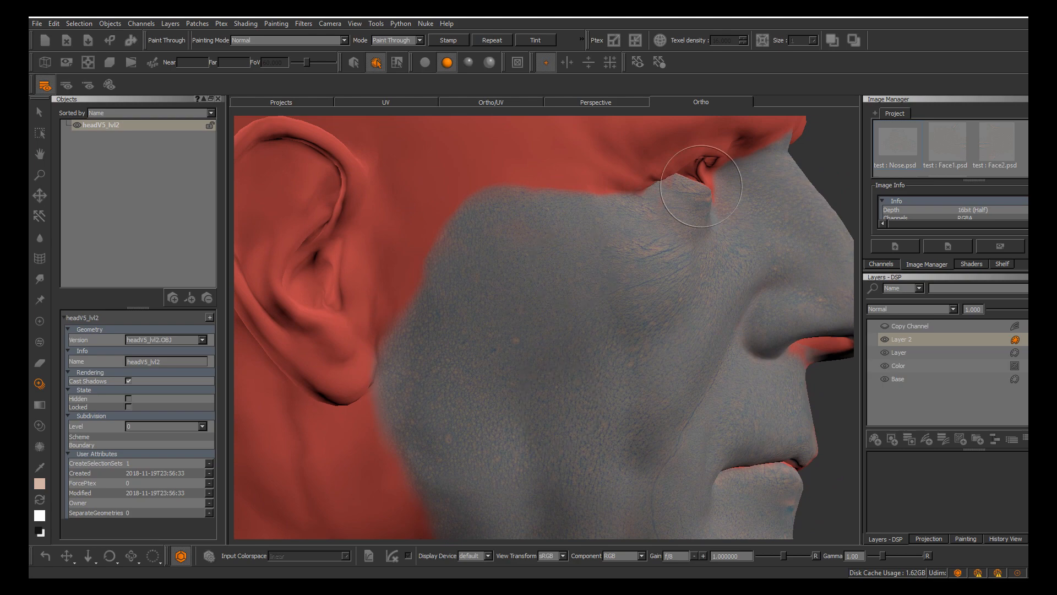
pyautogui.press('shift')
pyautogui.keyDown('shift'); pyautogui.moveTo(847, 172); pyautogui.dragTo(660, 321); pyautogui.keyUp('shift')
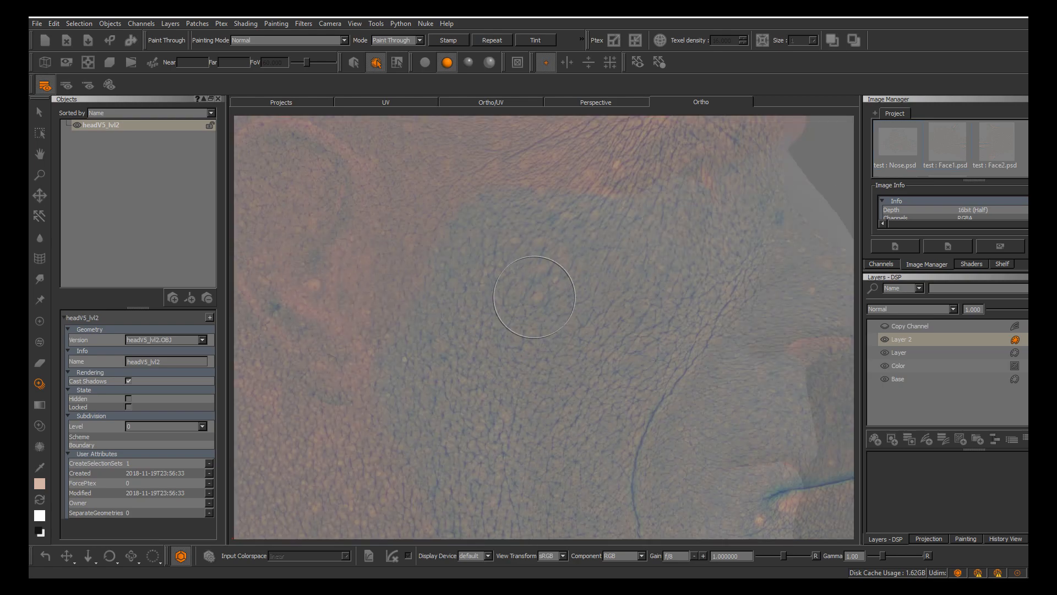
pyautogui.moveTo(534, 297)
pyautogui.keyDown('ctrl'); pyautogui.keyDown('shift'); pyautogui.mouseDown()
pyautogui.moveTo(437, 533)
pyautogui.moveTo(446, 387)
pyautogui.moveTo(449, 473)
pyautogui.moveTo(532, 303)
pyautogui.moveTo(556, 323)
pyautogui.moveTo(538, 310)
pyautogui.moveTo(521, 315)
pyautogui.mouseUp(); pyautogui.keyUp('shift'); pyautogui.keyUp('ctrl')
# Project skin detail onto the rear cheek up to the front edge of the ear
pyautogui.moveTo(414, 242); pyautogui.dragTo(408, 274)
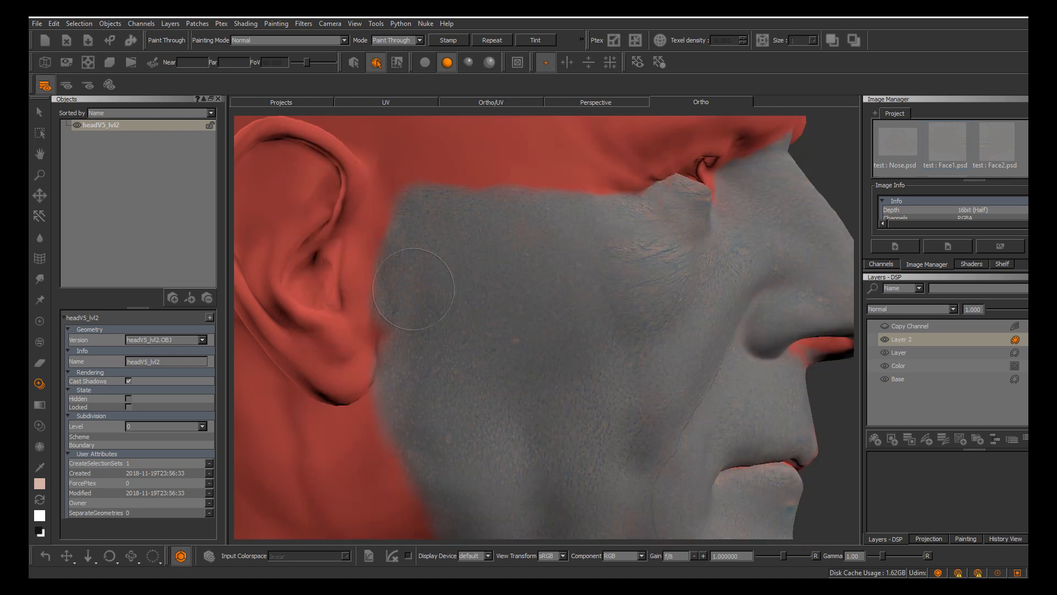
pyautogui.moveTo(394, 235)
pyautogui.mouseDown()
pyautogui.moveTo(406, 230)
pyautogui.moveTo(390, 217)
pyautogui.mouseUp()
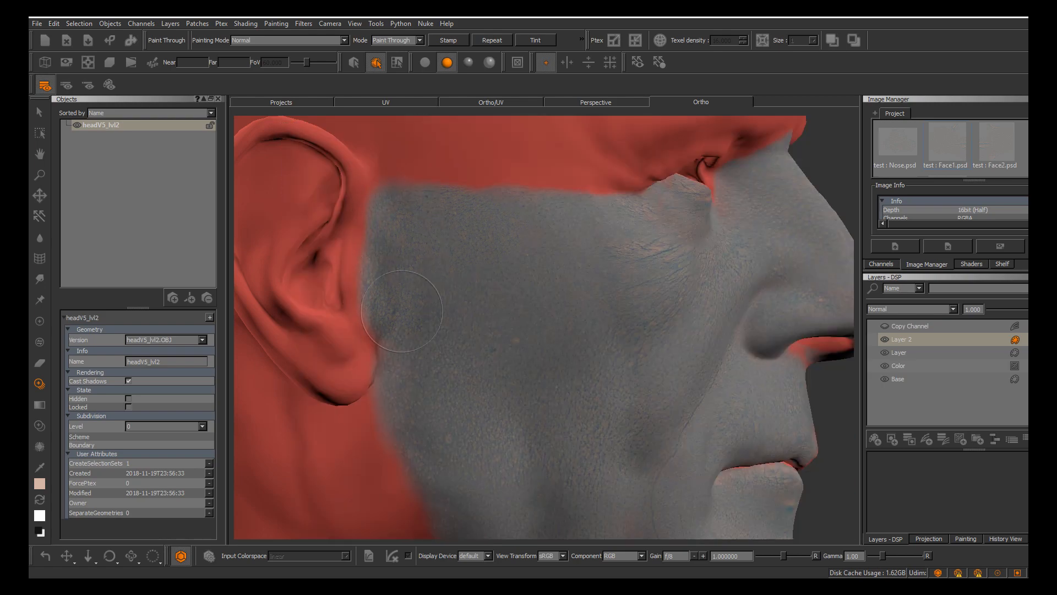
pyautogui.moveTo(408, 299); pyautogui.dragTo(417, 291)
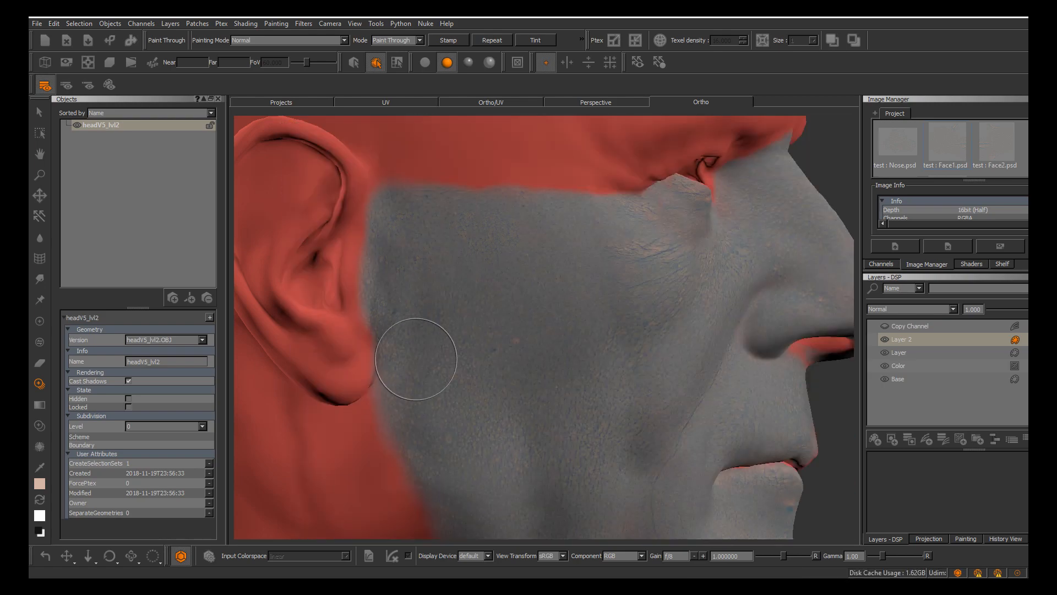
# Align the face image over the jaw, switch to flat lighting and project skin detail along the jaw's rear edge
pyautogui.keyDown('alt'); pyautogui.moveTo(420, 358); pyautogui.dragTo(412, 225, button='middle'); pyautogui.keyUp('alt')
pyautogui.keyDown('alt'); pyautogui.moveTo(413, 226); pyautogui.dragTo(383, 239); pyautogui.keyUp('alt')
pyautogui.keyDown('alt'); pyautogui.moveTo(383, 240); pyautogui.dragTo(418, 190, button='middle'); pyautogui.keyUp('alt')
pyautogui.moveTo(426, 292)
pyautogui.keyDown('shift'); pyautogui.mouseDown()
pyautogui.moveTo(452, 285)
pyautogui.moveTo(448, 267)
pyautogui.moveTo(404, 326)
pyautogui.mouseUp(); pyautogui.keyUp('shift')
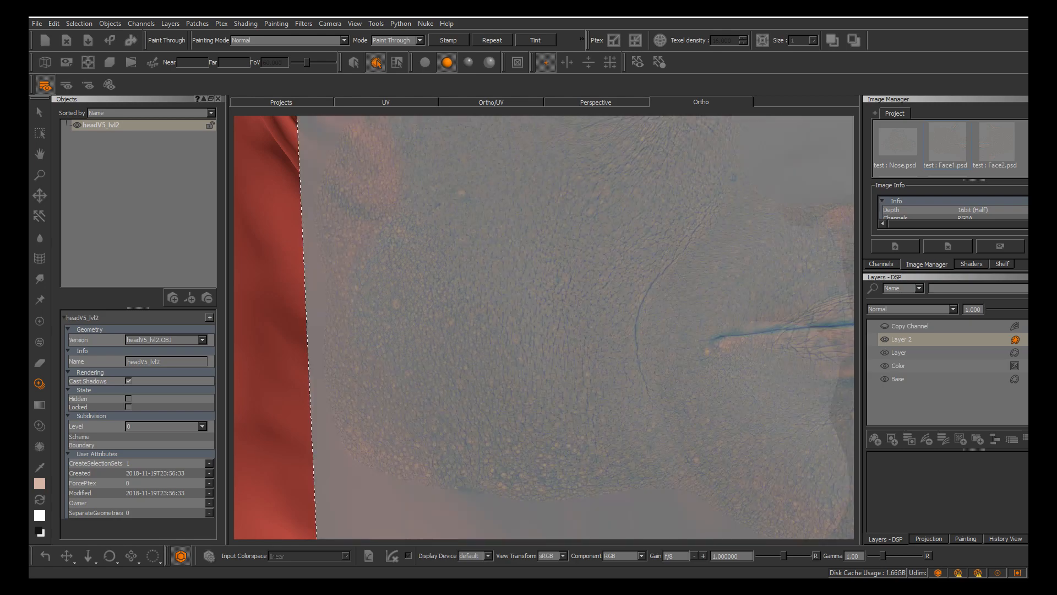
pyautogui.click(425, 62)
pyautogui.moveTo(395, 280); pyautogui.dragTo(377, 233)
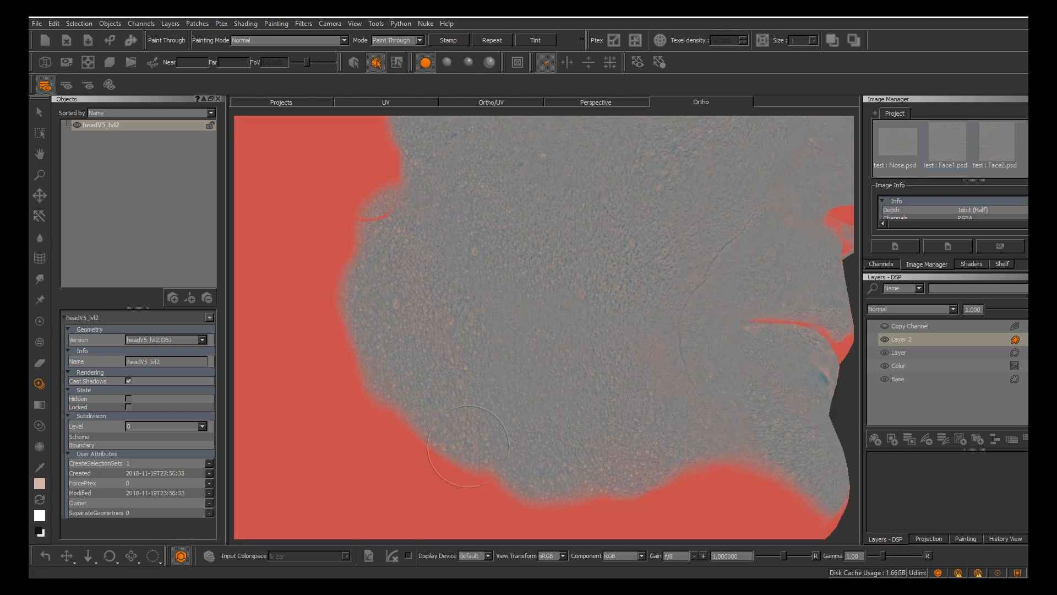
# Project the last skin detail stroke along the lower jaw edge and switch the viewport to basic lighting
pyautogui.moveTo(461, 438); pyautogui.dragTo(483, 470)
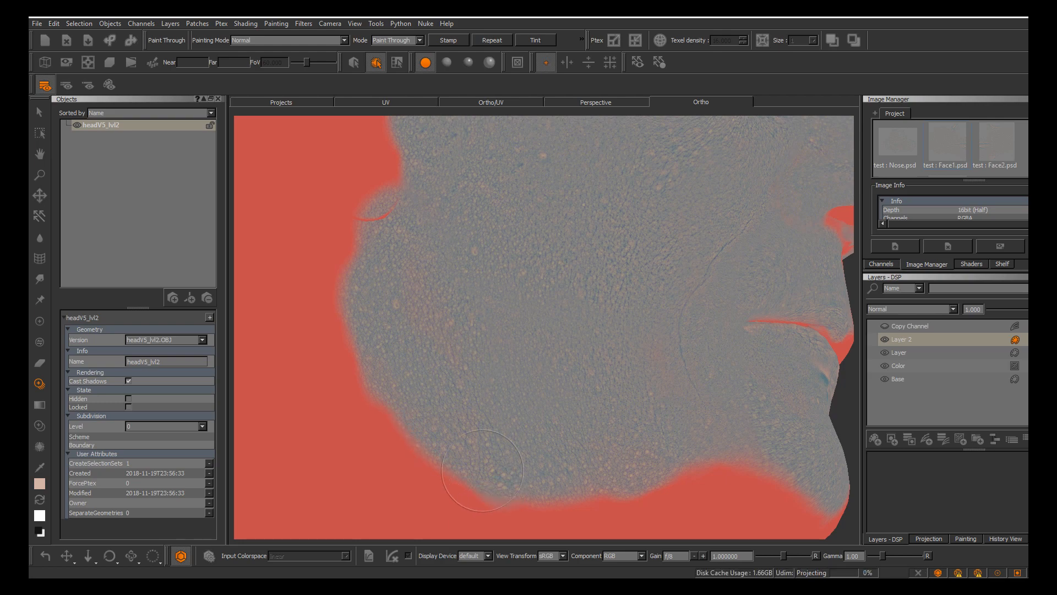
pyautogui.click(447, 62)
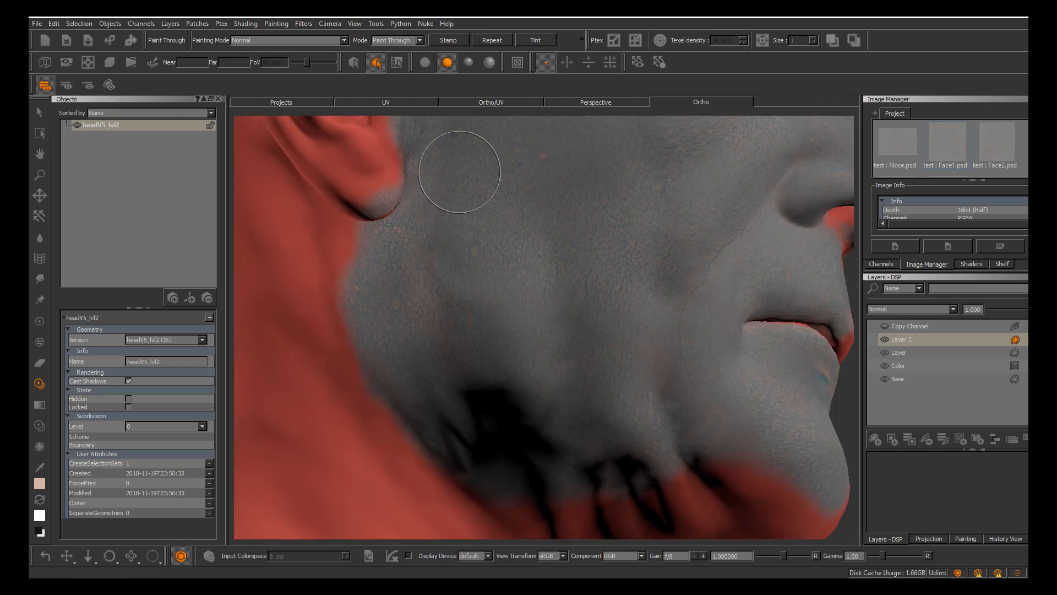
pyautogui.keyDown('alt'); pyautogui.moveTo(551, 341); pyautogui.dragTo(504, 264); pyautogui.keyUp('alt')
pyautogui.keyDown('alt'); pyautogui.moveTo(529, 309); pyautogui.dragTo(473, 308, button='right'); pyautogui.keyUp('alt')
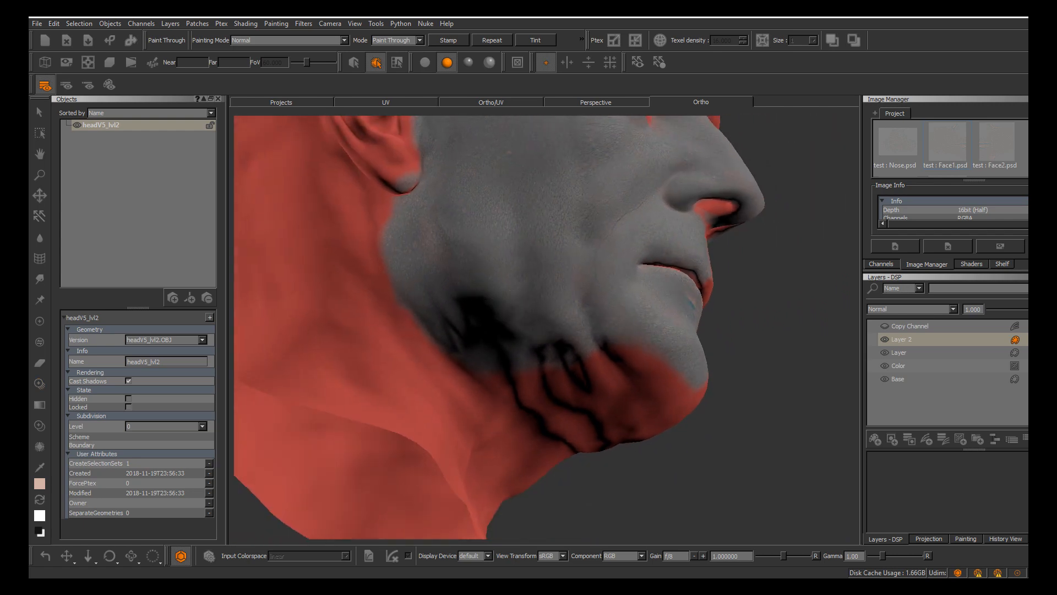
pyautogui.keyDown('alt'); pyautogui.moveTo(495, 287); pyautogui.dragTo(520, 325); pyautogui.keyUp('alt')
pyautogui.moveTo(418, 418)
pyautogui.keyDown('alt'); pyautogui.mouseDown()
pyautogui.moveTo(467, 330)
pyautogui.moveTo(532, 308)
pyautogui.mouseUp(); pyautogui.keyUp('alt')
pyautogui.moveTo(532, 309)
pyautogui.keyDown('alt'); pyautogui.mouseDown(button='middle')
pyautogui.moveTo(408, 345)
pyautogui.moveTo(394, 371)
pyautogui.mouseUp(button='middle'); pyautogui.keyUp('alt')
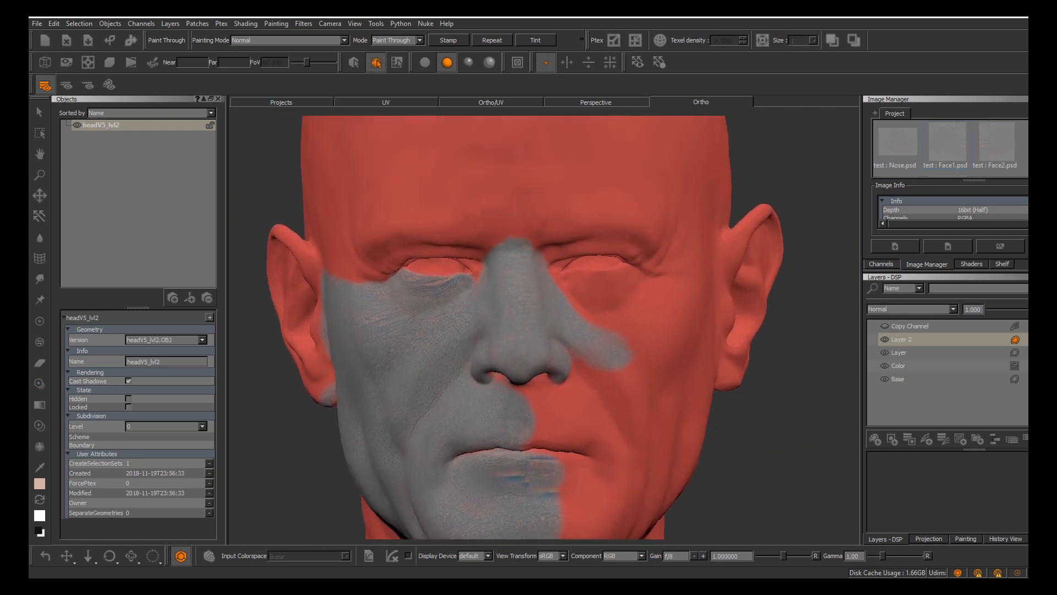
# Align the face image over the under-eye area and the inner corner of the eye beside the nose
pyautogui.keyDown('alt'); pyautogui.moveTo(395, 372); pyautogui.dragTo(419, 336, button='right'); pyautogui.keyUp('alt')
pyautogui.keyDown('alt'); pyautogui.moveTo(419, 337); pyautogui.dragTo(565, 387, button='middle'); pyautogui.keyUp('alt')
pyautogui.keyDown('alt'); pyautogui.moveTo(565, 387); pyautogui.dragTo(605, 347, button='right'); pyautogui.keyUp('alt')
pyautogui.press("'")
pyautogui.moveTo(707, 180)
pyautogui.keyDown('shift'); pyautogui.mouseDown()
pyautogui.moveTo(476, 386)
pyautogui.moveTo(528, 395)
pyautogui.moveTo(478, 358)
pyautogui.mouseUp(); pyautogui.keyUp('shift')
pyautogui.press("'")
pyautogui.keyDown('alt'); pyautogui.moveTo(478, 358); pyautogui.dragTo(464, 368, button='middle'); pyautogui.keyUp('alt')
pyautogui.keyDown('alt'); pyautogui.moveTo(463, 368); pyautogui.dragTo(497, 339, button='right'); pyautogui.keyUp('alt')
pyautogui.press("'")
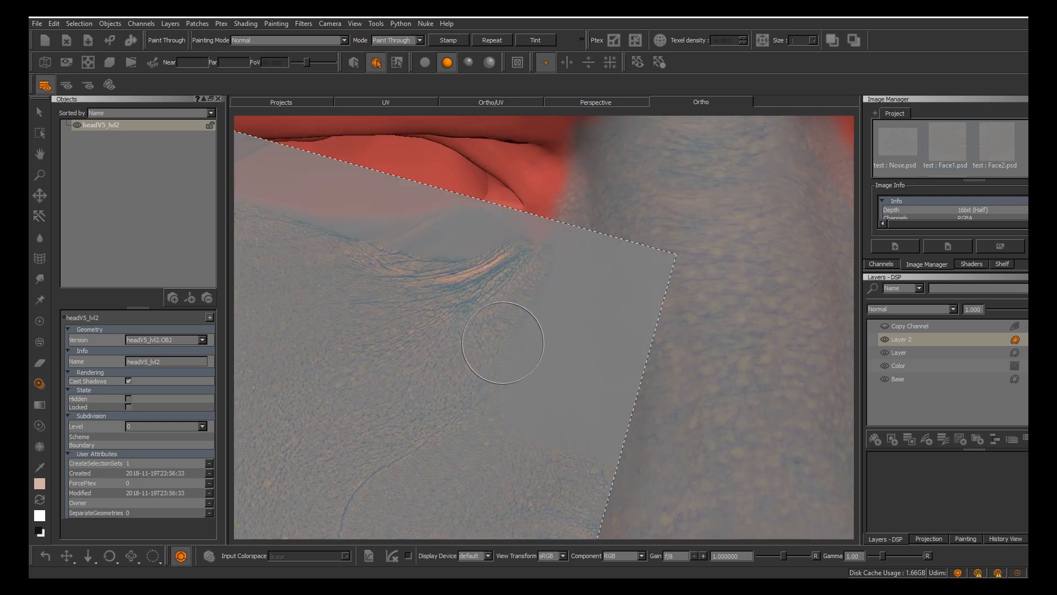
pyautogui.moveTo(492, 342)
pyautogui.keyDown('shift'); pyautogui.mouseDown()
pyautogui.moveTo(478, 327)
pyautogui.moveTo(608, 299)
pyautogui.moveTo(531, 339)
pyautogui.mouseUp(); pyautogui.keyUp('shift')
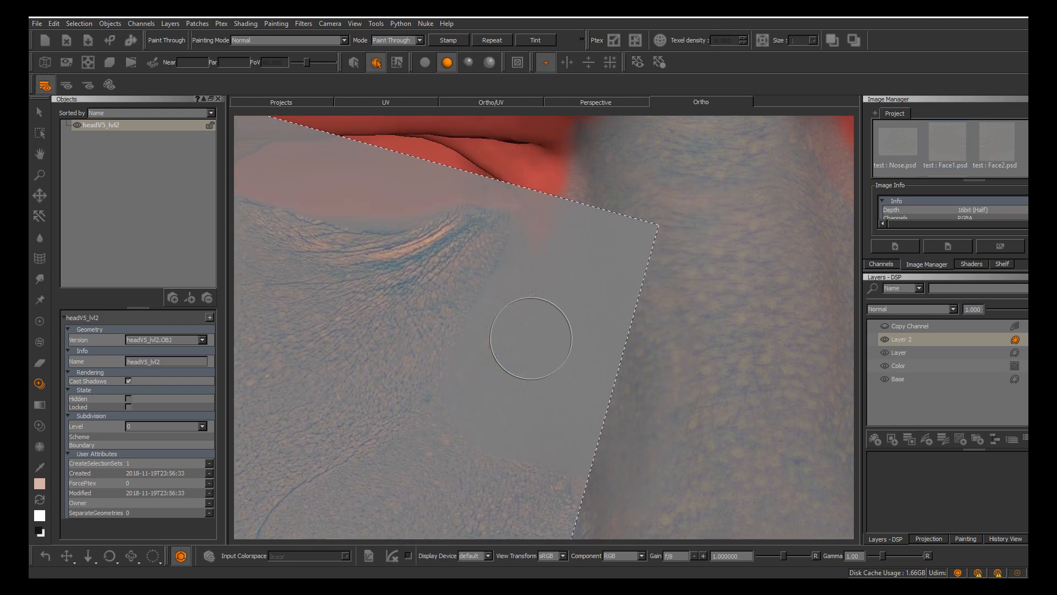
# Project skin detail from the face image onto the inner under-eye area beside the nose bridge
pyautogui.keyDown('alt'); pyautogui.moveTo(473, 351); pyautogui.dragTo(496, 324, button='middle'); pyautogui.keyUp('alt')
pyautogui.keyDown('alt'); pyautogui.moveTo(497, 324); pyautogui.dragTo(452, 352, button='right'); pyautogui.keyUp('alt')
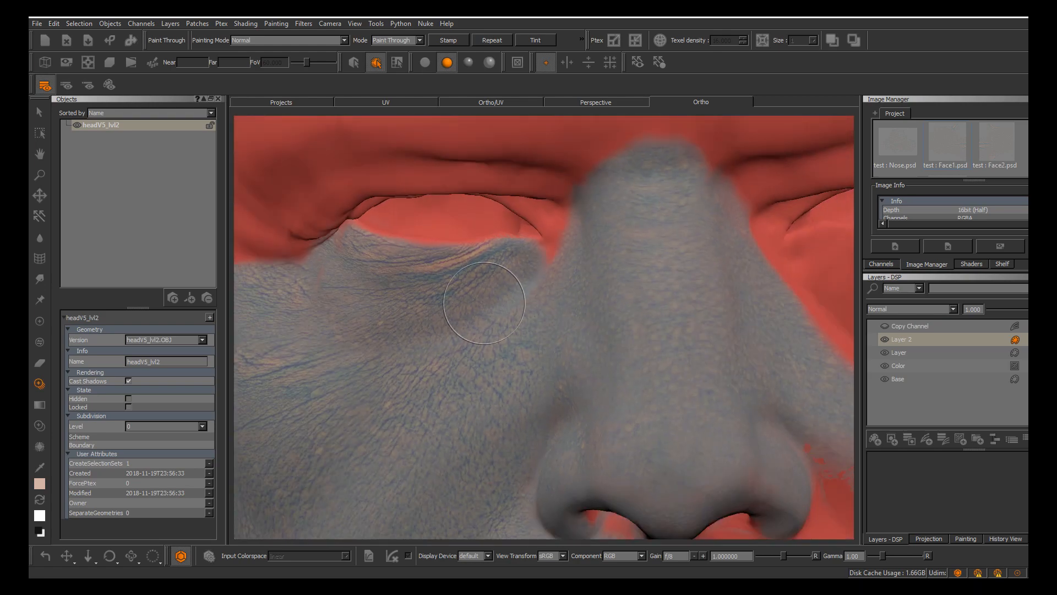
pyautogui.keyDown('alt'); pyautogui.moveTo(452, 353); pyautogui.dragTo(399, 362, button='middle'); pyautogui.keyUp('alt')
pyautogui.press("'")
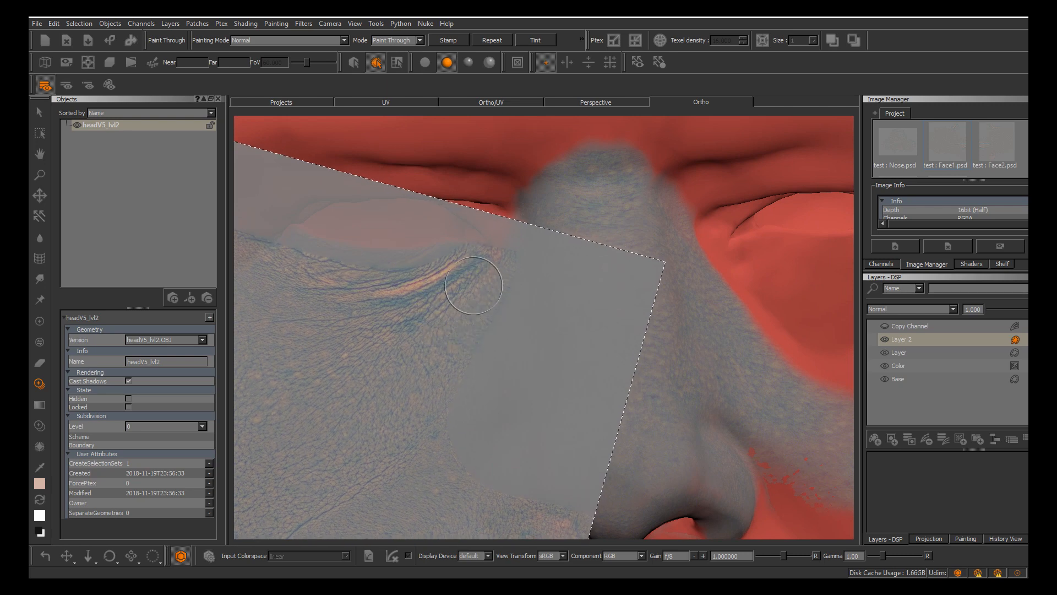
pyautogui.moveTo(474, 285); pyautogui.dragTo(473, 271)
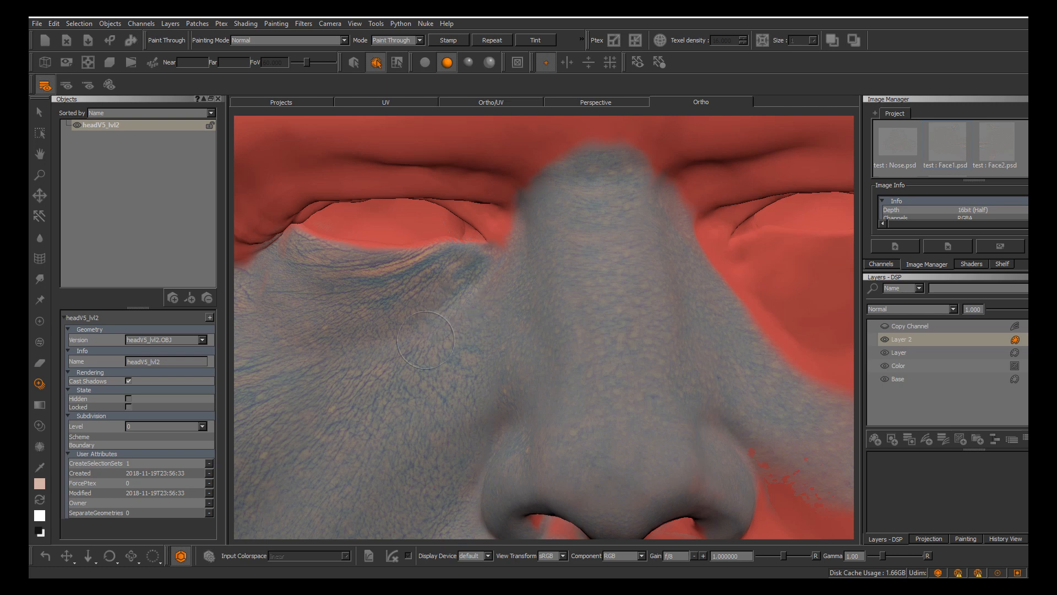
pyautogui.moveTo(426, 340)
pyautogui.mouseDown()
pyautogui.moveTo(415, 348)
pyautogui.moveTo(435, 283)
pyautogui.moveTo(432, 295)
pyautogui.mouseUp()
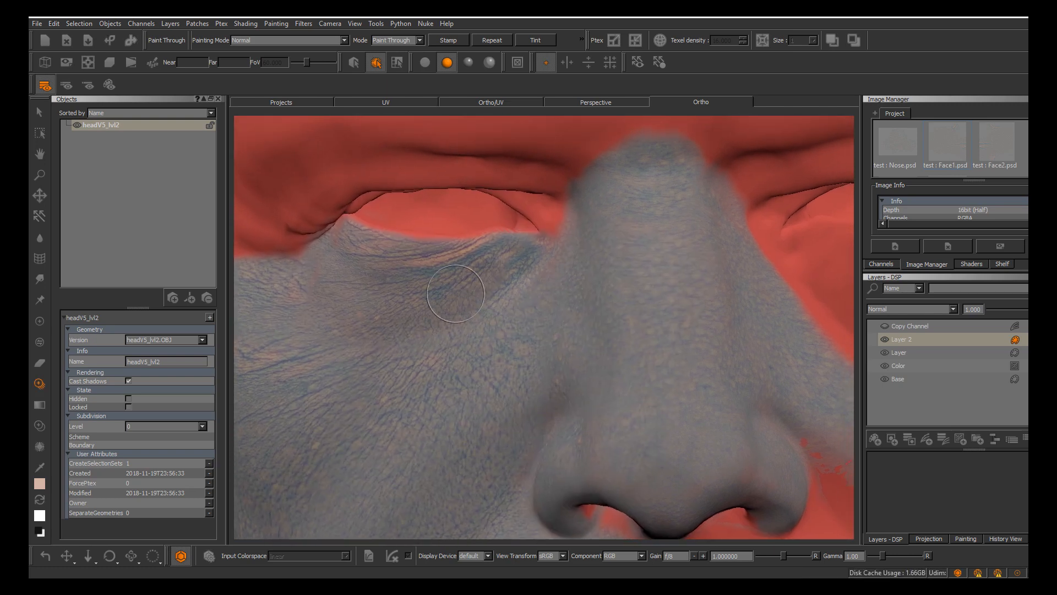
# Examine the projected under-eye and cheek detail from an angle and from the front
pyautogui.keyDown('alt'); pyautogui.moveTo(432, 295); pyautogui.dragTo(519, 277, button='middle'); pyautogui.keyUp('alt')
pyautogui.moveTo(441, 306)
pyautogui.keyDown('alt'); pyautogui.mouseDown()
pyautogui.moveTo(500, 316)
pyautogui.moveTo(426, 272)
pyautogui.mouseUp(); pyautogui.keyUp('alt')
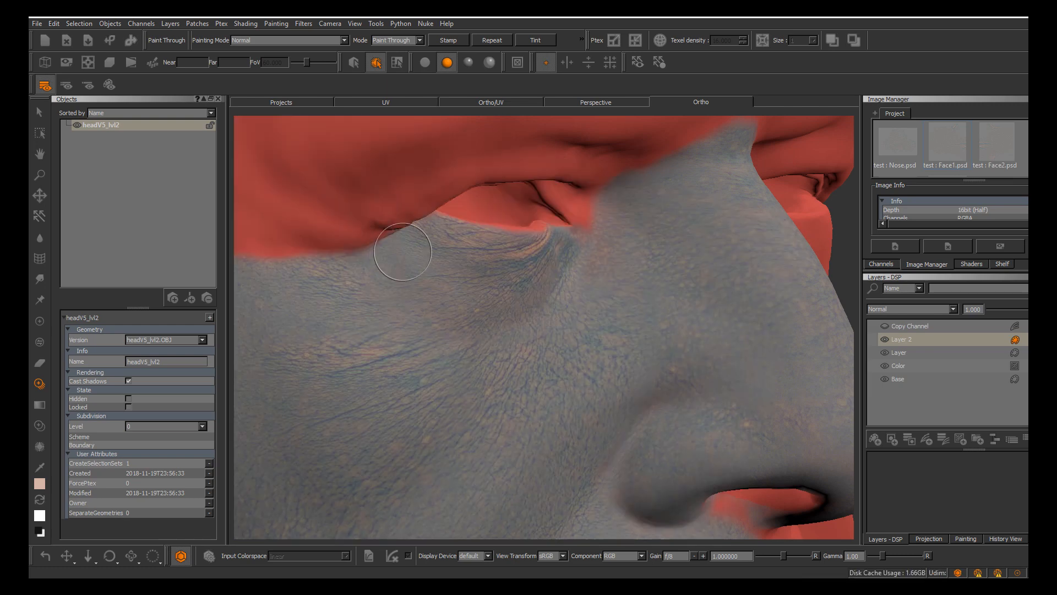
pyautogui.keyDown('alt'); pyautogui.moveTo(376, 290); pyautogui.dragTo(308, 275, button='right'); pyautogui.keyUp('alt')
pyautogui.keyDown('alt'); pyautogui.moveTo(385, 297); pyautogui.dragTo(325, 297); pyautogui.keyUp('alt')
pyautogui.keyDown('alt'); pyautogui.moveTo(324, 297); pyautogui.dragTo(310, 272, button='middle'); pyautogui.keyUp('alt')
pyautogui.keyDown('alt'); pyautogui.moveTo(514, 284); pyautogui.dragTo(455, 278, button='right'); pyautogui.keyUp('alt')
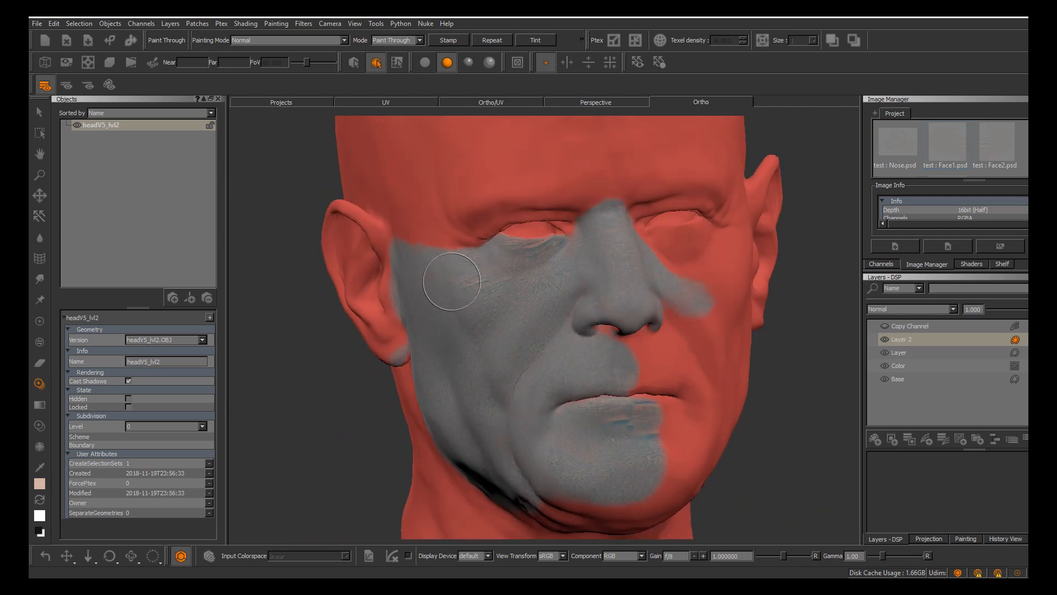
pyautogui.keyDown('alt'); pyautogui.moveTo(456, 279); pyautogui.dragTo(405, 282); pyautogui.keyUp('alt')
pyautogui.keyDown('alt'); pyautogui.moveTo(391, 246); pyautogui.dragTo(457, 246, button='right'); pyautogui.keyUp('alt')
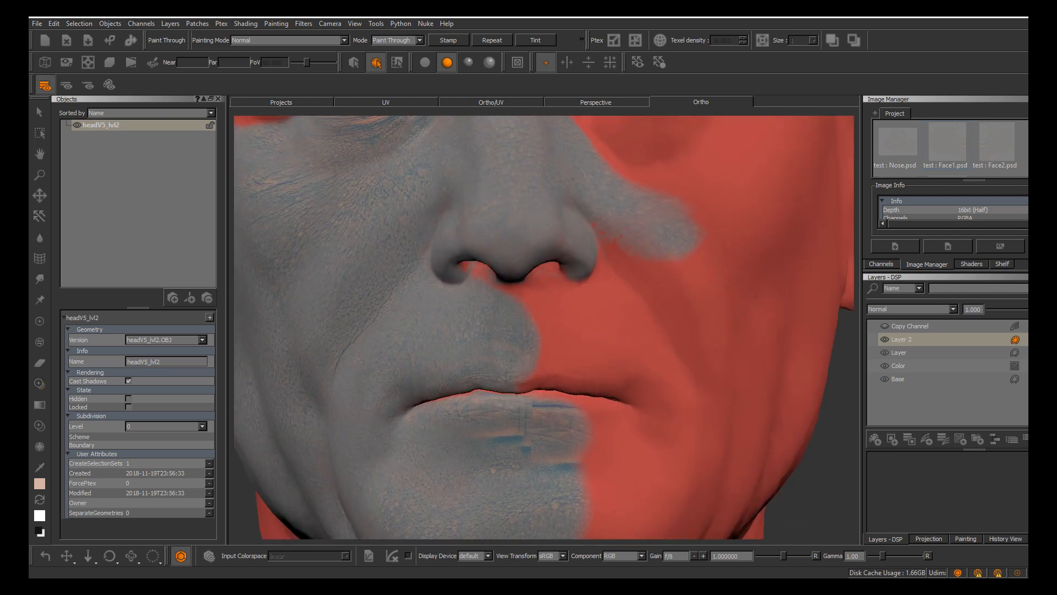
# Move, scale and rotate the face image to fit over the upper lip below the nose
pyautogui.keyDown('alt'); pyautogui.moveTo(457, 246); pyautogui.dragTo(462, 209, button='middle'); pyautogui.keyUp('alt')
pyautogui.keyDown('alt'); pyautogui.moveTo(461, 209); pyautogui.dragTo(523, 209, button='right'); pyautogui.keyUp('alt')
pyautogui.keyDown('alt'); pyautogui.moveTo(523, 209); pyautogui.dragTo(567, 233, button='middle'); pyautogui.keyUp('alt')
pyautogui.keyDown('alt'); pyautogui.moveTo(567, 233); pyautogui.dragTo(601, 233, button='right'); pyautogui.keyUp('alt')
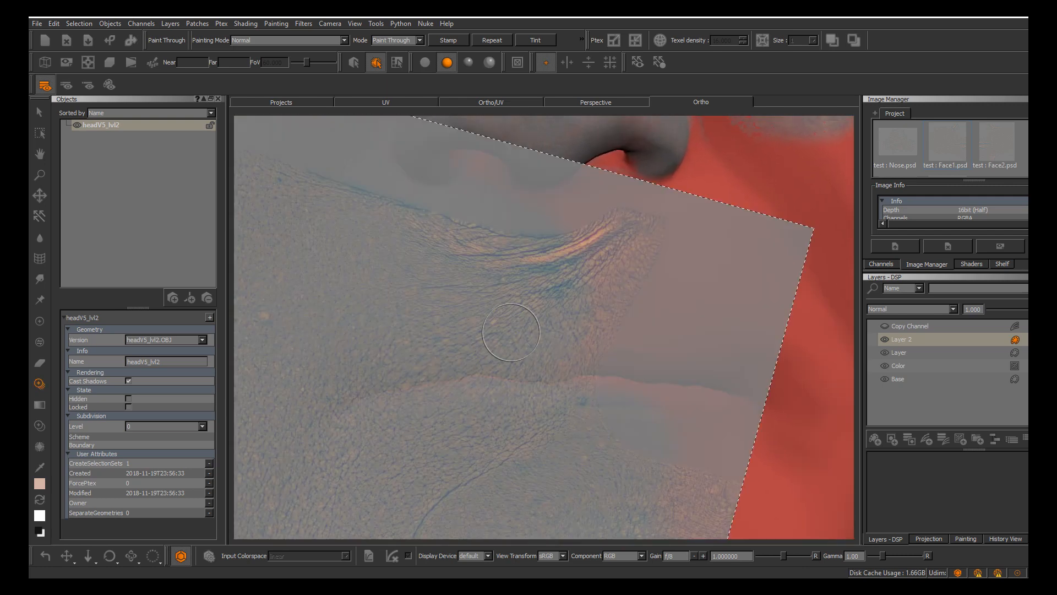
pyautogui.moveTo(632, 417)
pyautogui.keyDown('shift'); pyautogui.mouseDown()
pyautogui.moveTo(538, 323)
pyautogui.moveTo(552, 177)
pyautogui.mouseUp(); pyautogui.keyUp('shift')
pyautogui.moveTo(554, 330)
pyautogui.keyDown('ctrl'); pyautogui.mouseDown()
pyautogui.moveTo(534, 343)
pyautogui.moveTo(609, 237)
pyautogui.moveTo(500, 329)
pyautogui.moveTo(505, 303)
pyautogui.moveTo(522, 294)
pyautogui.mouseUp(); pyautogui.keyUp('ctrl')
pyautogui.keyDown('shift'); pyautogui.moveTo(522, 294); pyautogui.dragTo(511, 306); pyautogui.keyUp('shift')
# Project skin detail from the face image onto the upper lip area just below the nostril
pyautogui.moveTo(527, 223); pyautogui.dragTo(529, 218)
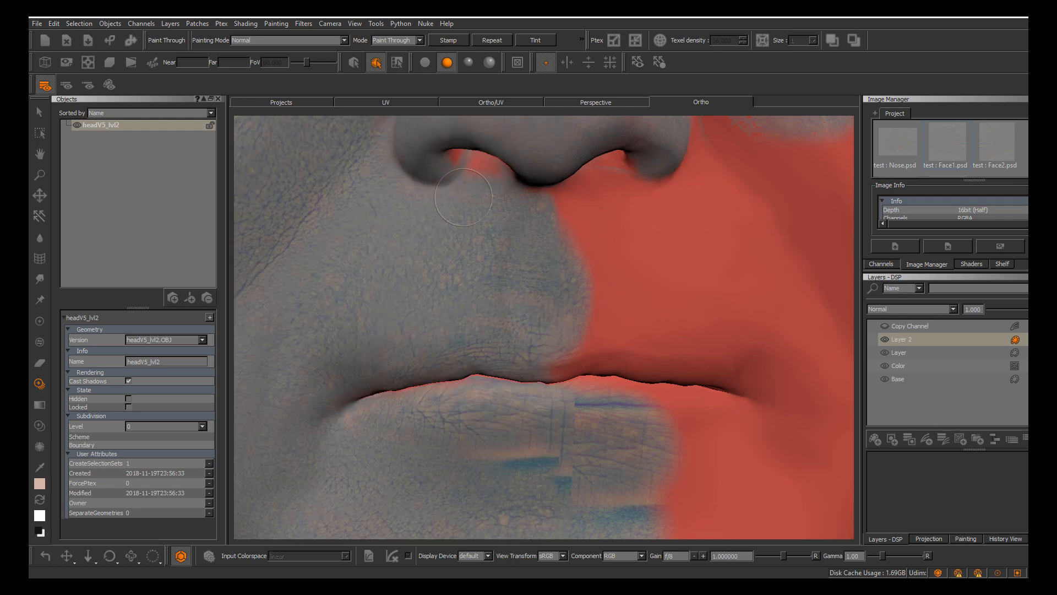
pyautogui.moveTo(463, 197)
pyautogui.mouseDown()
pyautogui.moveTo(494, 222)
pyautogui.moveTo(481, 226)
pyautogui.moveTo(477, 192)
pyautogui.mouseUp()
pyautogui.press('b')
pyautogui.moveTo(533, 191); pyautogui.dragTo(521, 194)
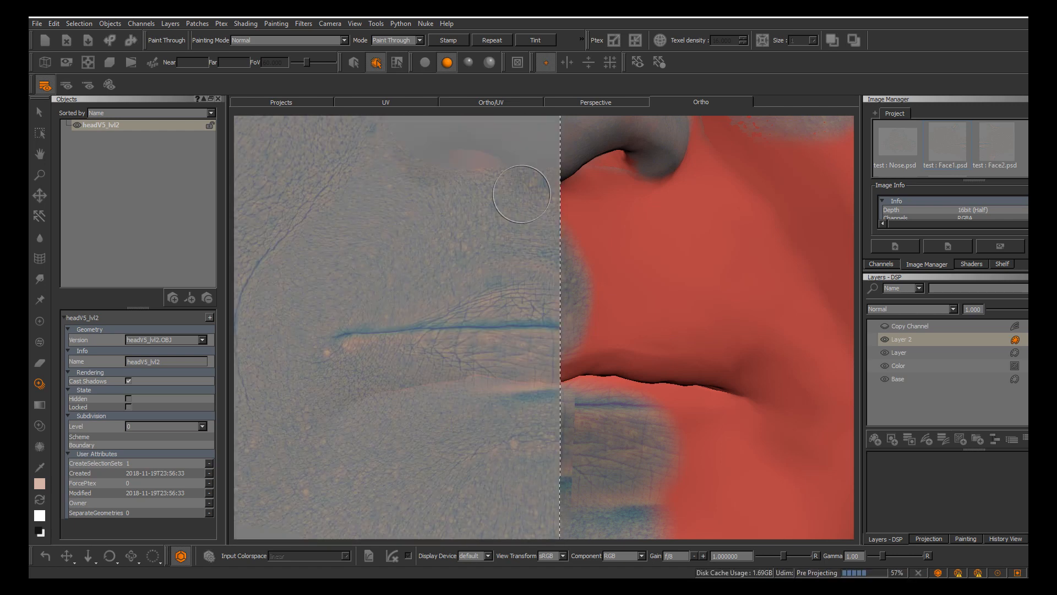
# Examine the upper lip, cheek and nose detail from the front and in three-quarter view
pyautogui.keyDown('alt'); pyautogui.moveTo(521, 194); pyautogui.dragTo(579, 242, button='middle'); pyautogui.keyUp('alt')
pyautogui.keyDown('alt'); pyautogui.moveTo(579, 242); pyautogui.dragTo(495, 248, button='right'); pyautogui.keyUp('alt')
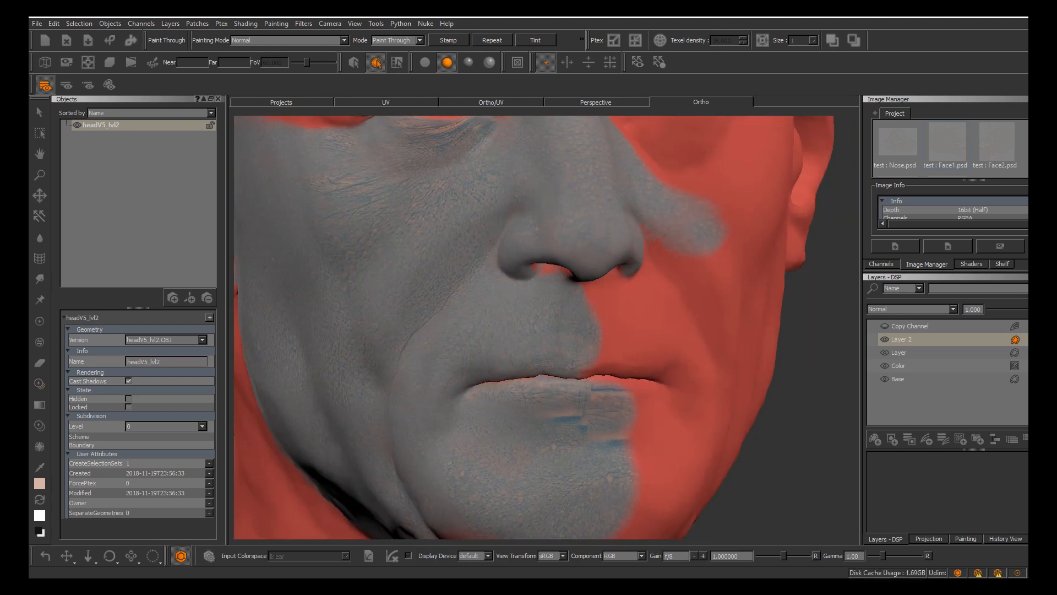
pyautogui.keyDown('alt'); pyautogui.moveTo(495, 248); pyautogui.dragTo(583, 248); pyautogui.keyUp('alt')
pyautogui.keyDown('alt'); pyautogui.moveTo(440, 270); pyautogui.dragTo(459, 271); pyautogui.keyUp('alt')
pyautogui.keyDown('alt'); pyautogui.moveTo(459, 271); pyautogui.dragTo(539, 354, button='middle'); pyautogui.keyUp('alt')
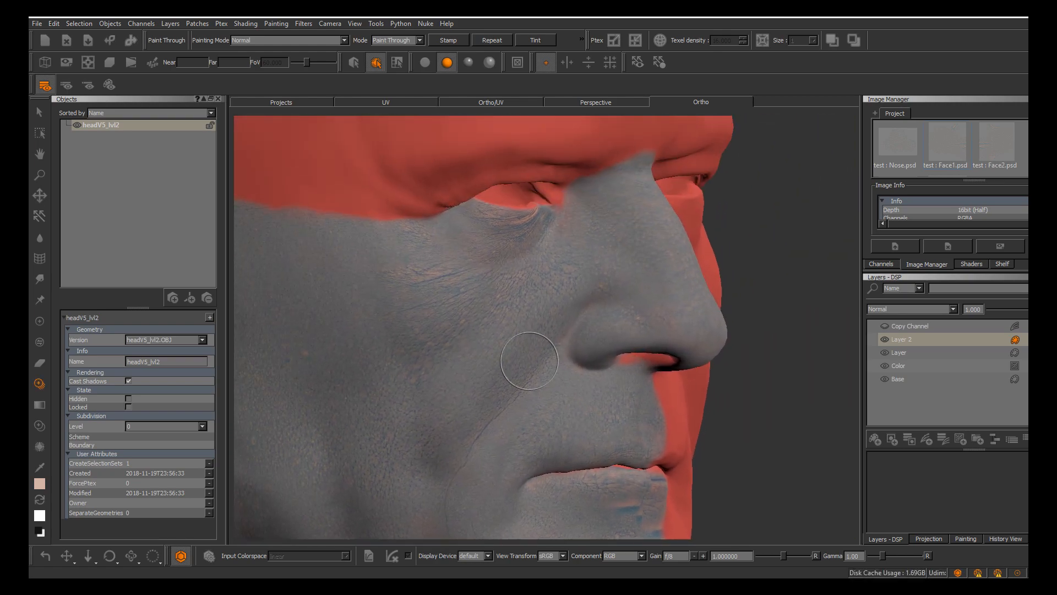
pyautogui.keyDown('alt'); pyautogui.moveTo(538, 354); pyautogui.dragTo(435, 353); pyautogui.keyUp('alt')
pyautogui.keyDown('alt'); pyautogui.moveTo(435, 352); pyautogui.dragTo(405, 389, button='middle'); pyautogui.keyUp('alt')
pyautogui.keyDown('alt'); pyautogui.moveTo(405, 389); pyautogui.dragTo(331, 380, button='right'); pyautogui.keyUp('alt')
pyautogui.keyDown('alt'); pyautogui.moveTo(331, 380); pyautogui.dragTo(317, 380); pyautogui.keyUp('alt')
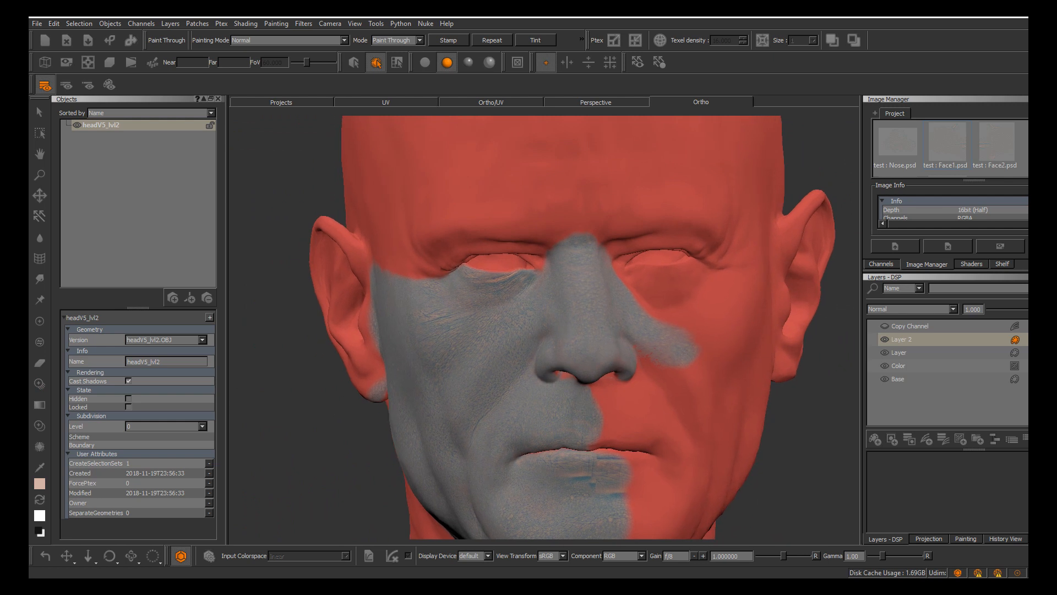
pyautogui.keyDown('alt'); pyautogui.moveTo(316, 380); pyautogui.dragTo(318, 347, button='middle'); pyautogui.keyUp('alt')
pyautogui.keyDown('alt'); pyautogui.moveTo(318, 347); pyautogui.dragTo(358, 347, button='right'); pyautogui.keyUp('alt')
pyautogui.keyDown('alt'); pyautogui.moveTo(493, 285); pyautogui.dragTo(485, 285, button='right'); pyautogui.keyUp('alt')
pyautogui.keyDown('alt'); pyautogui.moveTo(485, 285); pyautogui.dragTo(432, 367, button='middle'); pyautogui.keyUp('alt')
# Save the project and add a new paint layer above Layer 2
pyautogui.press("'")
pyautogui.scroll(-2, 948, 149)
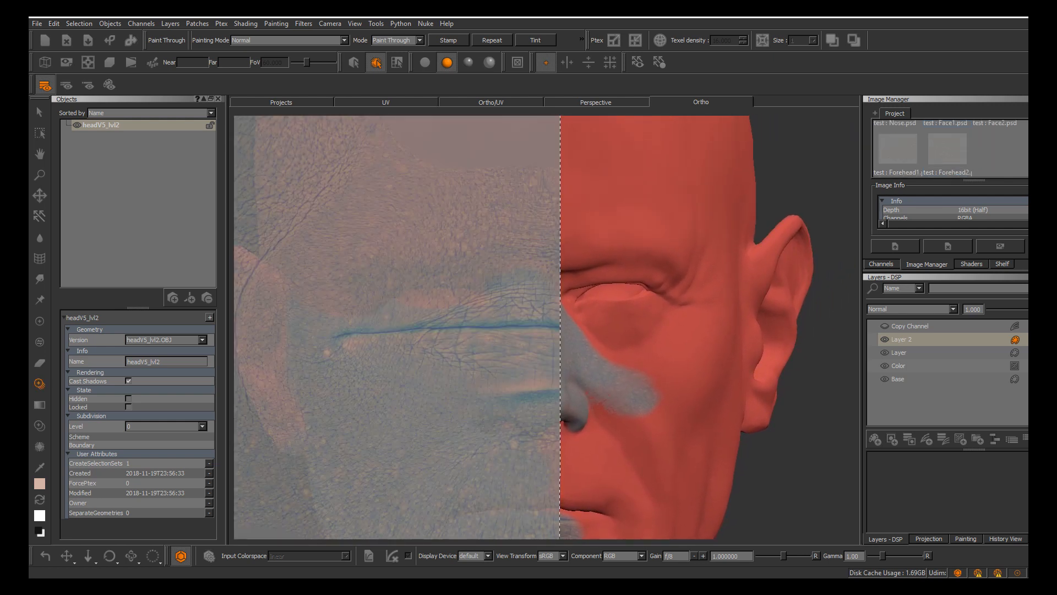
pyautogui.keyDown('alt'); pyautogui.moveTo(588, 318); pyautogui.dragTo(660, 277, button='middle'); pyautogui.keyUp('alt')
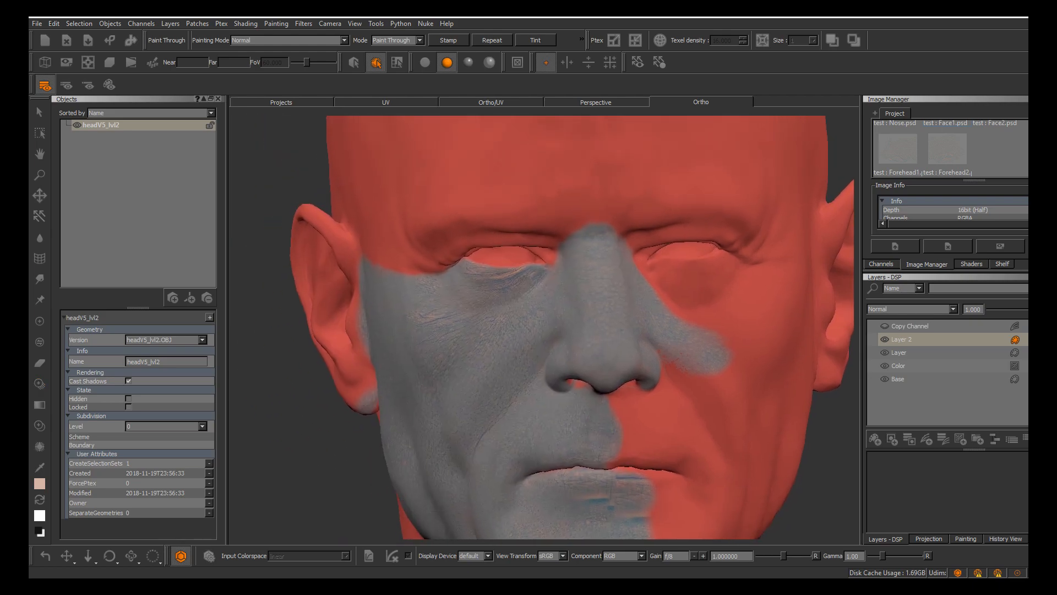
pyautogui.hotkey('ctrl', 's')
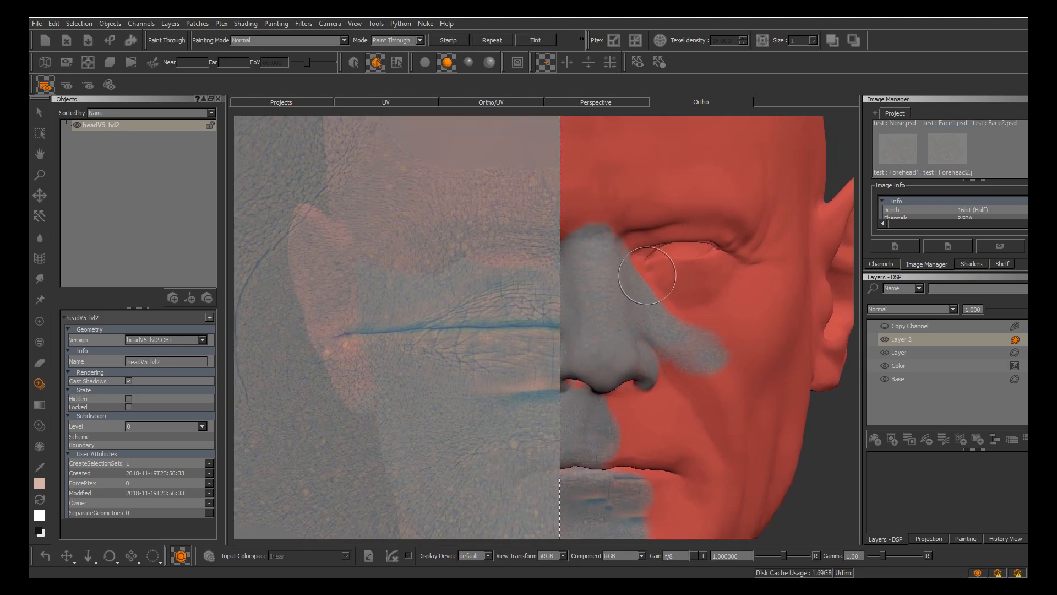
pyautogui.click(875, 439)
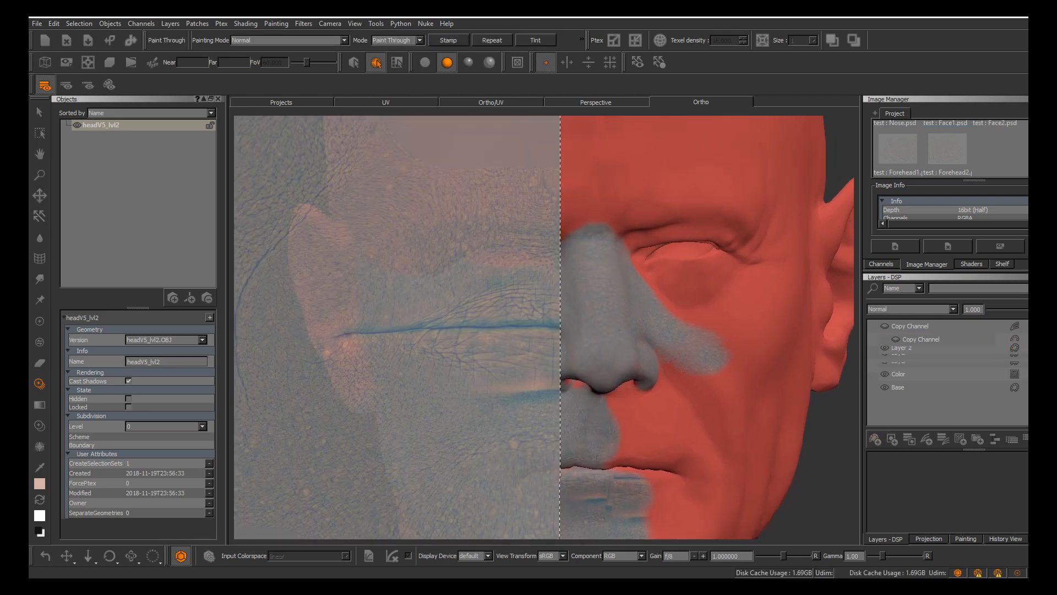
pyautogui.keyDown('alt'); pyautogui.moveTo(536, 334); pyautogui.dragTo(537, 375, button='middle'); pyautogui.keyUp('alt')
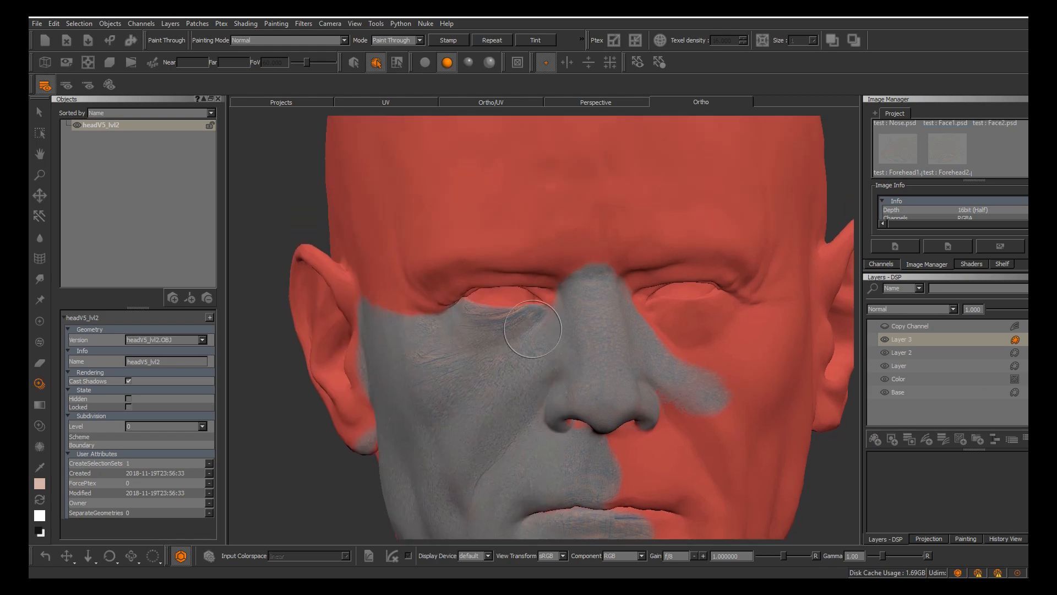
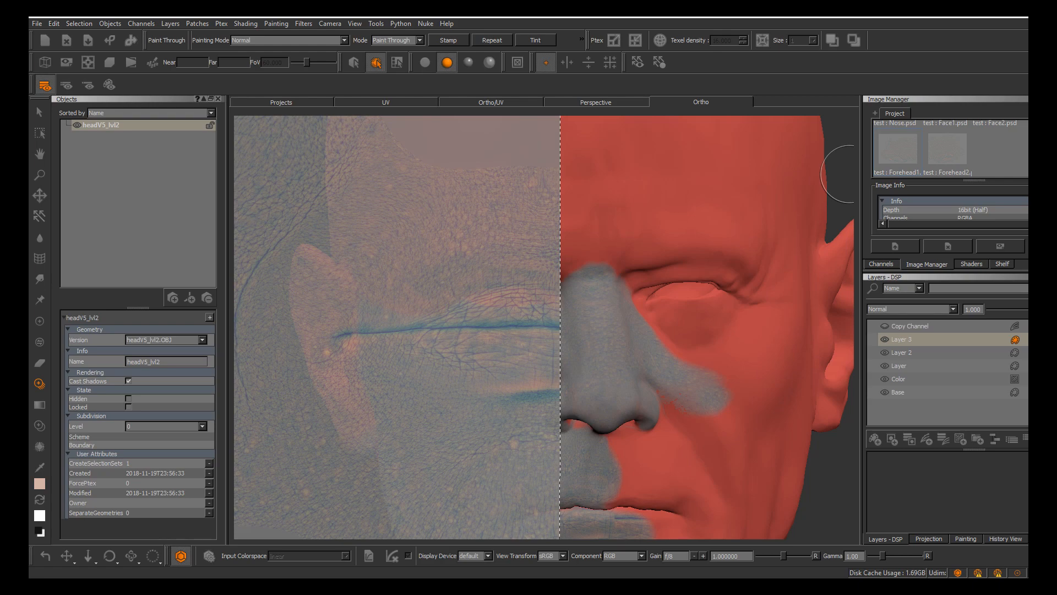
# Load the Forehead1 image for paint-through and place it roughly over the forehead
pyautogui.moveTo(898, 149); pyautogui.dragTo(558, 312)
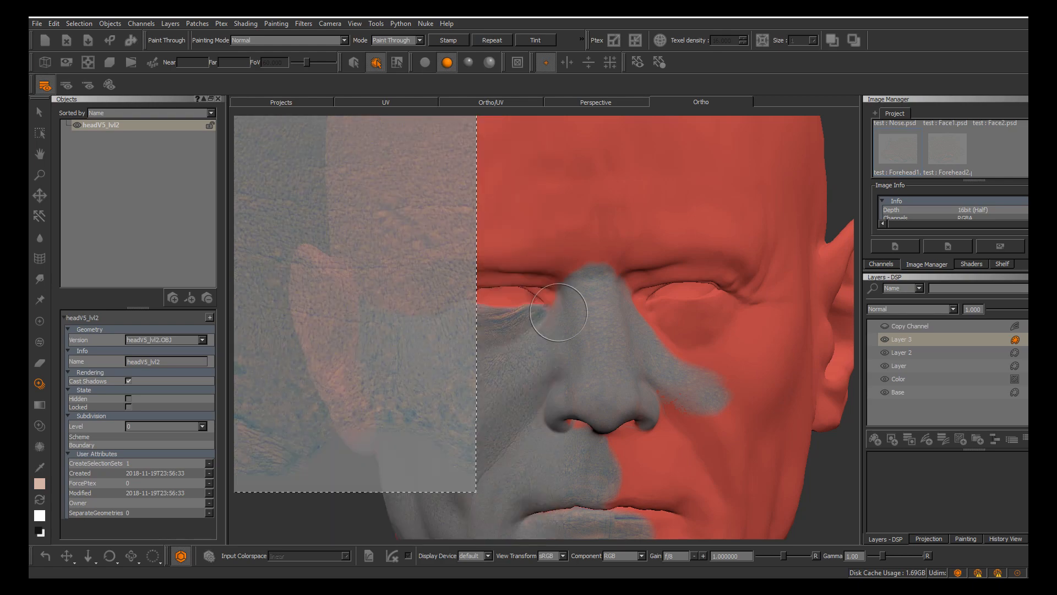
pyautogui.press("'")
pyautogui.moveTo(526, 280)
pyautogui.keyDown('alt'); pyautogui.mouseDown(button='middle')
pyautogui.moveTo(492, 331)
pyautogui.moveTo(474, 336)
pyautogui.moveTo(503, 281)
pyautogui.mouseUp(button='middle'); pyautogui.keyUp('alt')
pyautogui.keyDown('alt'); pyautogui.moveTo(503, 282); pyautogui.dragTo(478, 268, button='right'); pyautogui.keyUp('alt')
pyautogui.press("'")
pyautogui.moveTo(477, 270)
pyautogui.keyDown('shift'); pyautogui.mouseDown()
pyautogui.moveTo(656, 282)
pyautogui.moveTo(738, 257)
pyautogui.moveTo(794, 263)
pyautogui.mouseUp(); pyautogui.keyUp('shift')
pyautogui.moveTo(388, 287)
pyautogui.keyDown('shift'); pyautogui.mouseDown()
pyautogui.moveTo(398, 334)
pyautogui.moveTo(228, 304)
pyautogui.moveTo(194, 197)
pyautogui.mouseUp(); pyautogui.keyUp('shift')
# Scale and tilt the Forehead1 image to fit over the brow and forehead above the painted cheek
pyautogui.press("'")
pyautogui.keyDown('alt'); pyautogui.moveTo(517, 265); pyautogui.dragTo(494, 269, button='middle'); pyautogui.keyUp('alt')
pyautogui.keyDown('alt'); pyautogui.moveTo(494, 269); pyautogui.dragTo(534, 322, button='right'); pyautogui.keyUp('alt')
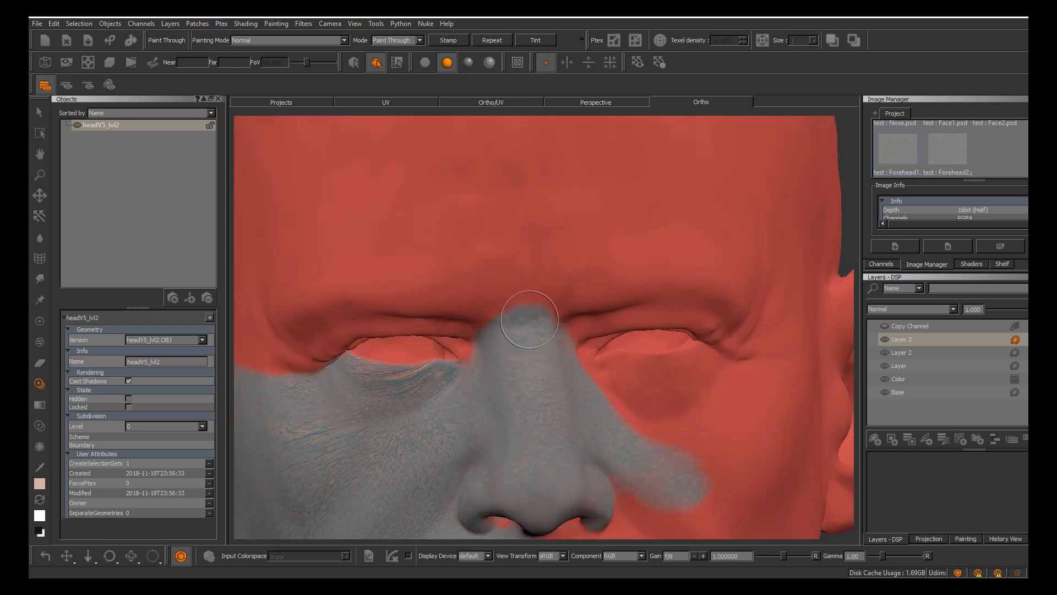
pyautogui.keyDown('alt'); pyautogui.moveTo(533, 323); pyautogui.dragTo(570, 368, button='middle'); pyautogui.keyUp('alt')
pyautogui.keyDown('alt'); pyautogui.moveTo(485, 300); pyautogui.dragTo(523, 325, button='middle'); pyautogui.keyUp('alt')
pyautogui.press("'")
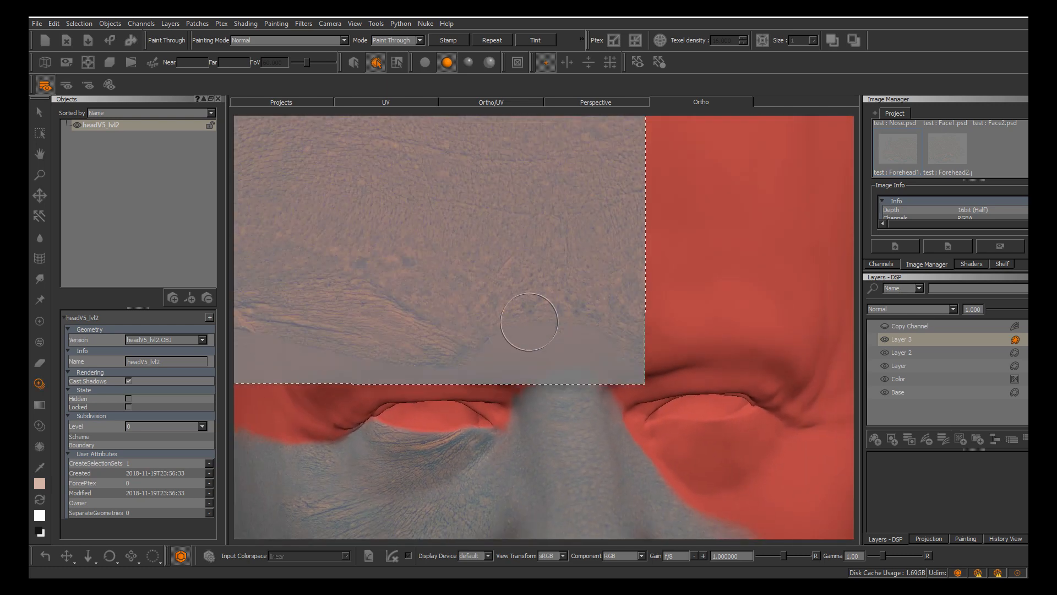
pyautogui.moveTo(529, 321); pyautogui.dragTo(574, 354)
pyautogui.moveTo(508, 337); pyautogui.dragTo(568, 332)
pyautogui.moveTo(584, 369)
pyautogui.mouseDown()
pyautogui.moveTo(573, 379)
pyautogui.moveTo(556, 348)
pyautogui.moveTo(585, 349)
pyautogui.moveTo(602, 333)
pyautogui.mouseUp()
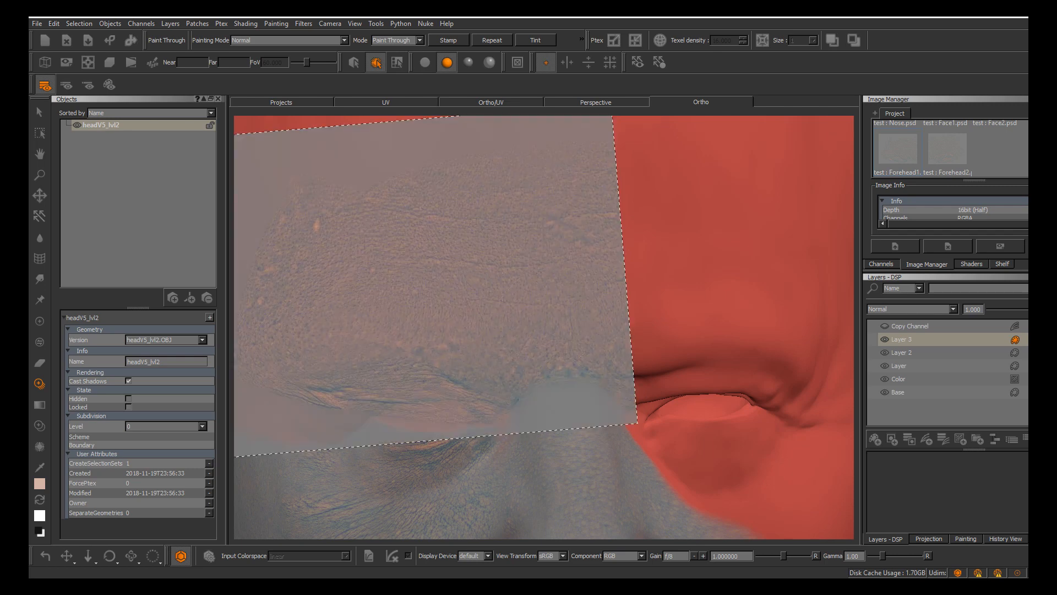
# Switch the head to the headV5_decimated geometry version and project forehead detail between the brows and across the lower forehead
pyautogui.click(165, 339)
pyautogui.click(165, 352)
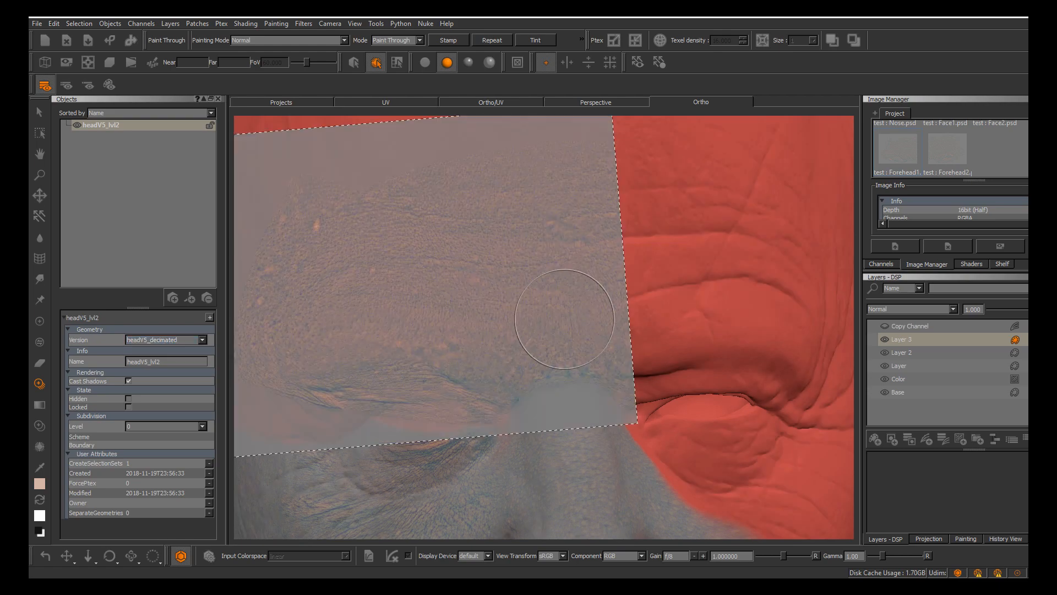
pyautogui.moveTo(564, 319)
pyautogui.mouseDown()
pyautogui.moveTo(555, 302)
pyautogui.moveTo(569, 322)
pyautogui.moveTo(544, 327)
pyautogui.moveTo(562, 286)
pyautogui.moveTo(533, 311)
pyautogui.moveTo(502, 280)
pyautogui.moveTo(542, 271)
pyautogui.moveTo(457, 289)
pyautogui.moveTo(368, 270)
pyautogui.moveTo(380, 275)
pyautogui.mouseUp()
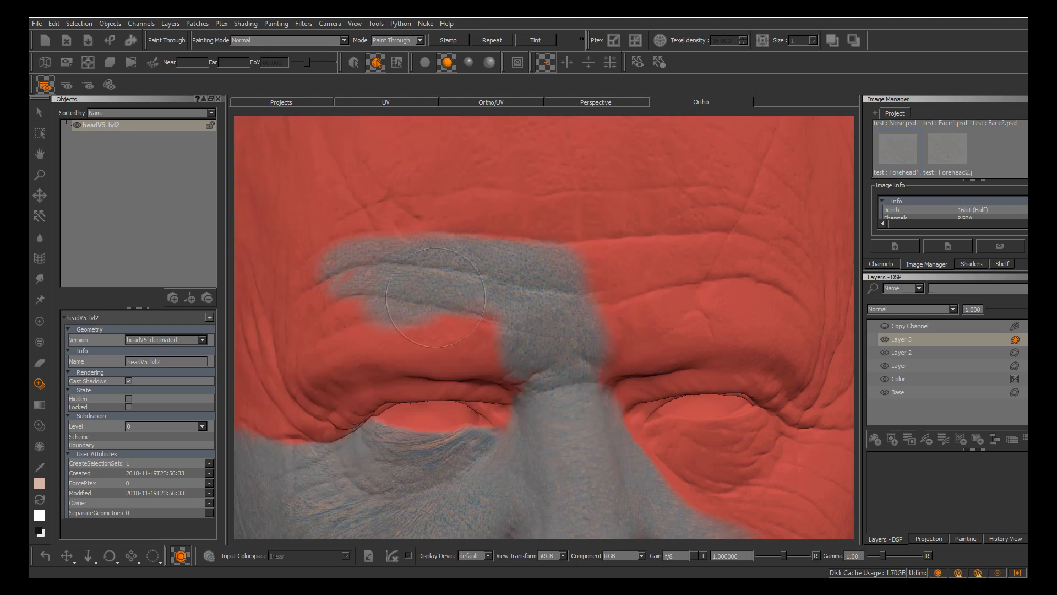
pyautogui.moveTo(425, 325)
pyautogui.mouseDown()
pyautogui.moveTo(454, 352)
pyautogui.moveTo(448, 330)
pyautogui.moveTo(363, 319)
pyautogui.mouseUp()
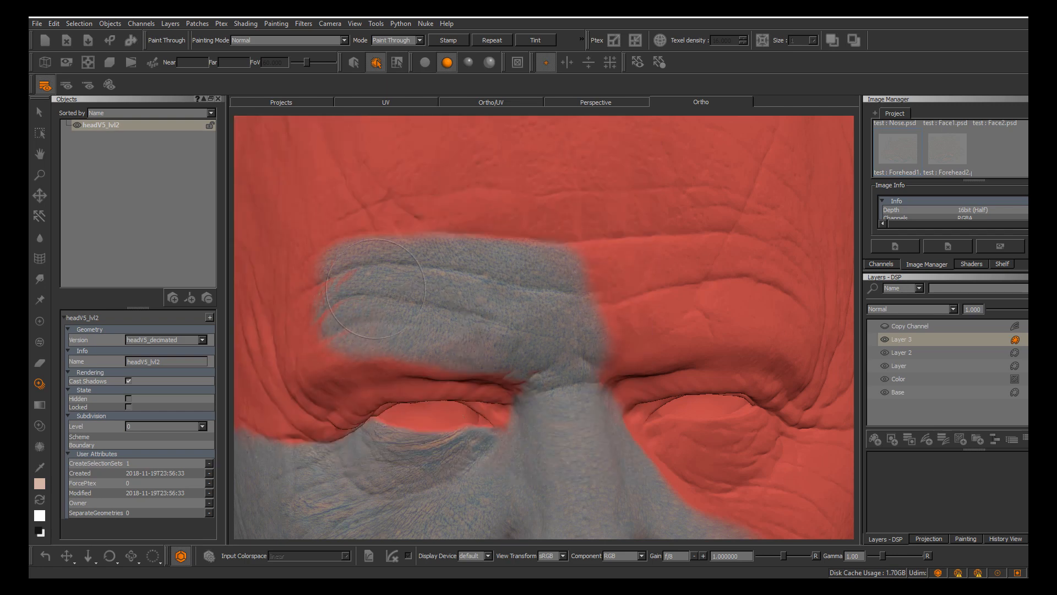
# Rotate the Forehead1 image to follow the wrinkles and project its detail higher up the forehead and along the brow
pyautogui.moveTo(537, 347); pyautogui.dragTo(532, 339)
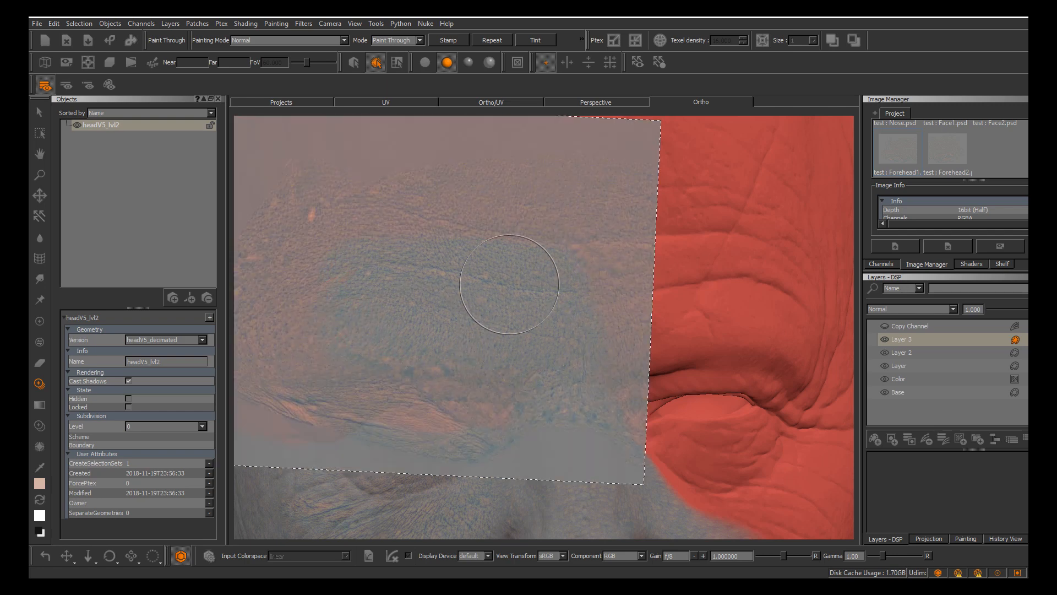
pyautogui.moveTo(520, 287)
pyautogui.mouseDown()
pyautogui.moveTo(482, 243)
pyautogui.moveTo(546, 271)
pyautogui.moveTo(526, 193)
pyautogui.moveTo(438, 232)
pyautogui.moveTo(443, 241)
pyautogui.moveTo(511, 238)
pyautogui.mouseUp()
pyautogui.moveTo(538, 351); pyautogui.dragTo(535, 353)
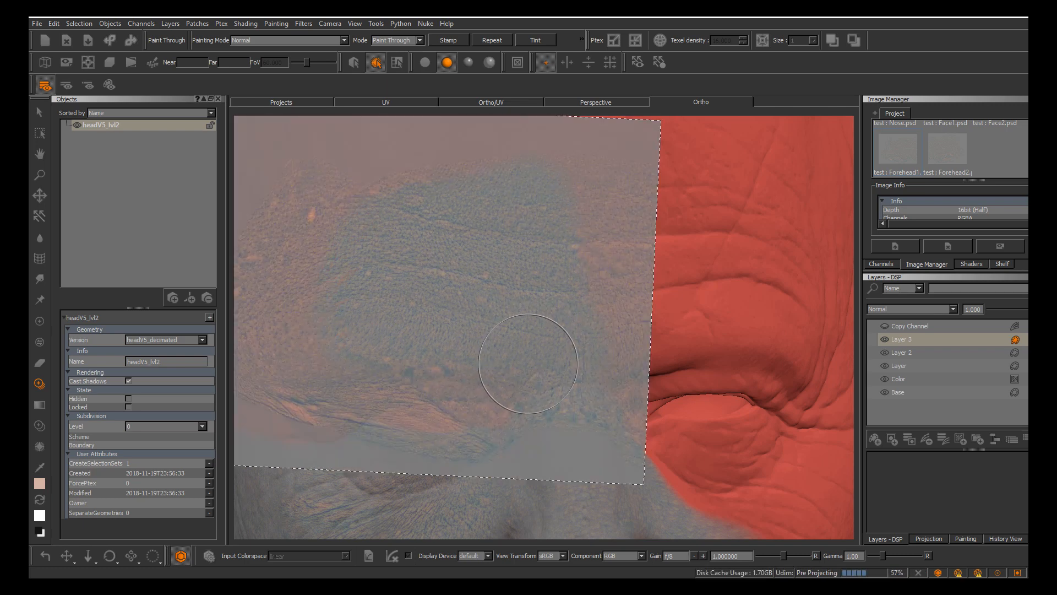
pyautogui.moveTo(553, 371)
pyautogui.mouseDown()
pyautogui.moveTo(564, 377)
pyautogui.moveTo(454, 339)
pyautogui.mouseUp()
pyautogui.click(567, 381)
pyautogui.keyDown('alt'); pyautogui.moveTo(455, 337); pyautogui.dragTo(542, 321, button='middle'); pyautogui.keyUp('alt')
pyautogui.keyDown('alt'); pyautogui.moveTo(542, 320); pyautogui.dragTo(578, 321); pyautogui.keyUp('alt')
pyautogui.keyDown('alt'); pyautogui.moveTo(578, 322); pyautogui.dragTo(676, 328, button='middle'); pyautogui.keyUp('alt')
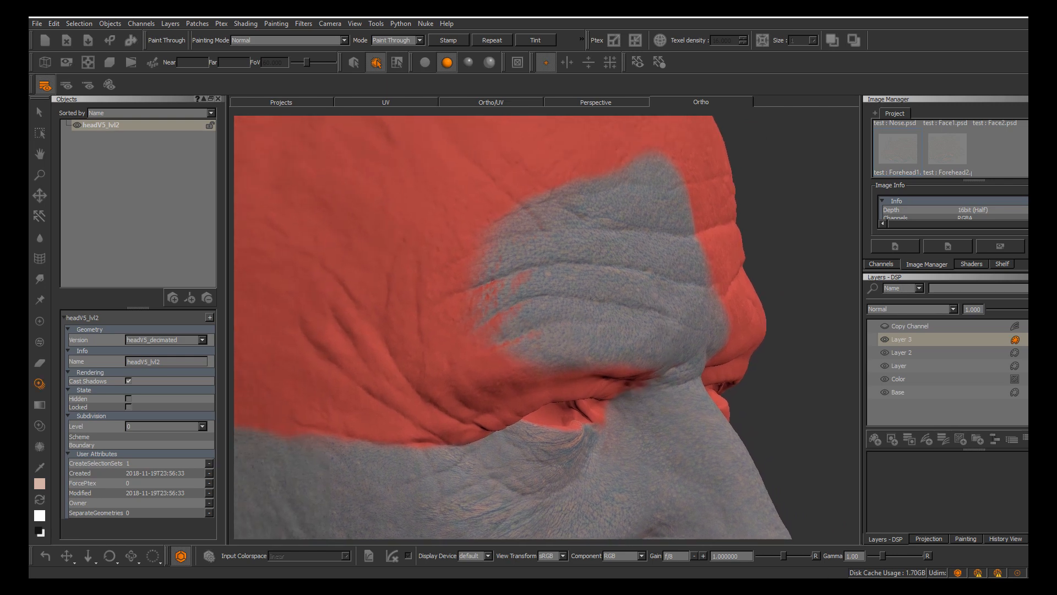
# Tilt the Forehead1 image along the outer brow and project its skin detail from the brow wrinkles toward the temple
pyautogui.keyDown('alt'); pyautogui.moveTo(676, 328); pyautogui.dragTo(703, 331); pyautogui.keyUp('alt')
pyautogui.keyDown('alt'); pyautogui.moveTo(702, 330); pyautogui.dragTo(724, 362, button='middle'); pyautogui.keyUp('alt')
pyautogui.keyDown('alt'); pyautogui.moveTo(601, 341); pyautogui.dragTo(606, 339, button='middle'); pyautogui.keyUp('alt')
pyautogui.keyDown('ctrl'); pyautogui.moveTo(600, 372); pyautogui.dragTo(606, 330); pyautogui.keyUp('ctrl')
pyautogui.moveTo(454, 291)
pyautogui.keyDown('shift'); pyautogui.mouseDown()
pyautogui.moveTo(566, 326)
pyautogui.moveTo(471, 347)
pyautogui.mouseUp(); pyautogui.keyUp('shift')
pyautogui.press('alt')
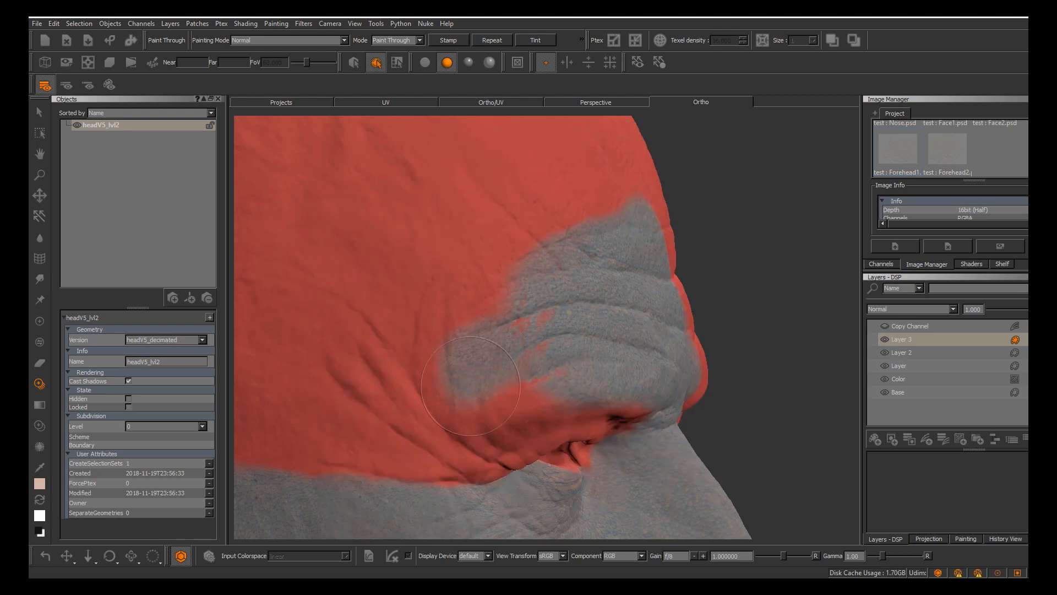
pyautogui.moveTo(471, 386)
pyautogui.mouseDown()
pyautogui.moveTo(463, 347)
pyautogui.moveTo(521, 310)
pyautogui.moveTo(487, 319)
pyautogui.moveTo(439, 392)
pyautogui.moveTo(435, 380)
pyautogui.moveTo(451, 405)
pyautogui.moveTo(421, 414)
pyautogui.moveTo(433, 295)
pyautogui.mouseUp()
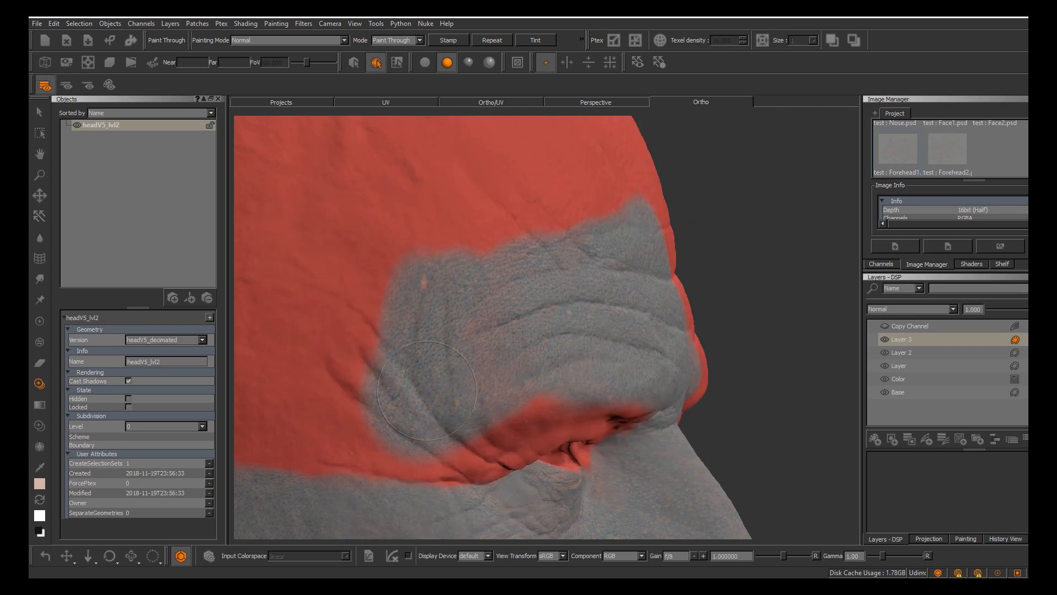
pyautogui.moveTo(426, 390)
pyautogui.mouseDown()
pyautogui.moveTo(480, 391)
pyautogui.moveTo(470, 419)
pyautogui.moveTo(540, 391)
pyautogui.mouseUp()
pyautogui.moveTo(423, 439); pyautogui.dragTo(423, 441)
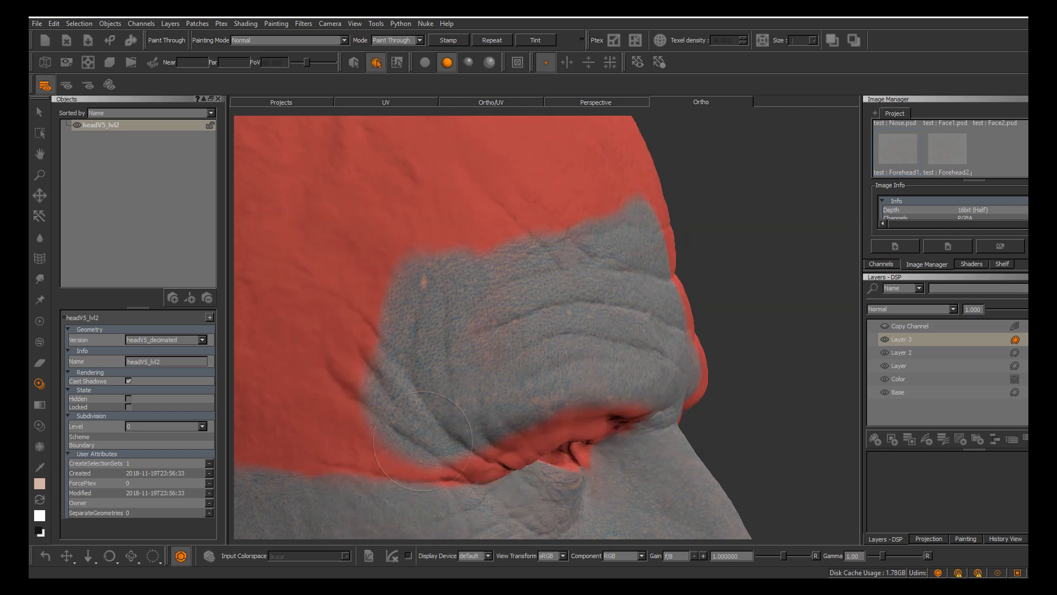
pyautogui.moveTo(408, 407); pyautogui.dragTo(407, 409)
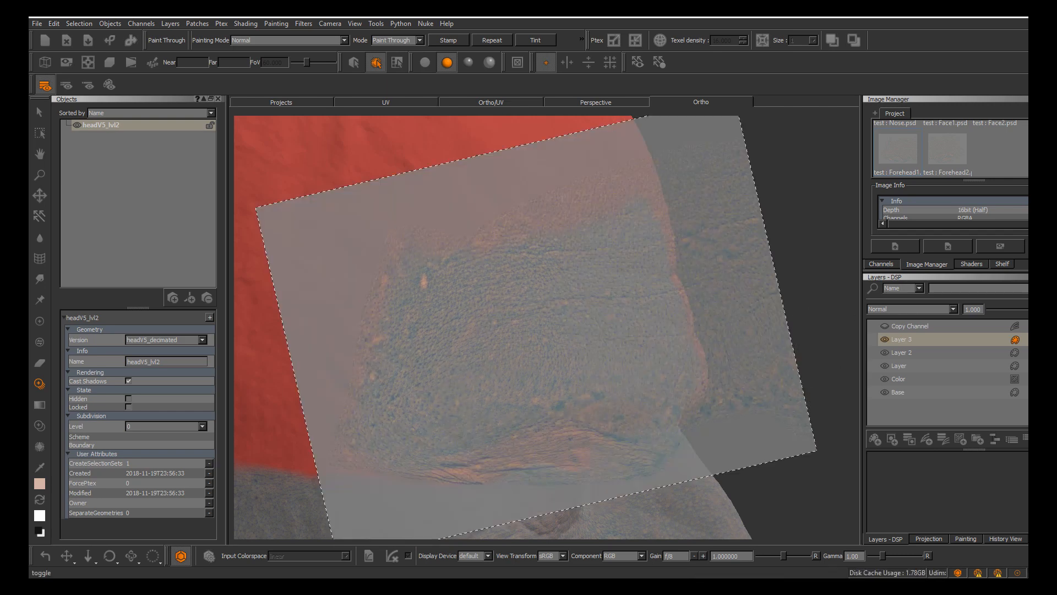
# Hide the Copy Channel layer and inspect the projected forehead detail on the decimated head from the front and the side
pyautogui.click(885, 326)
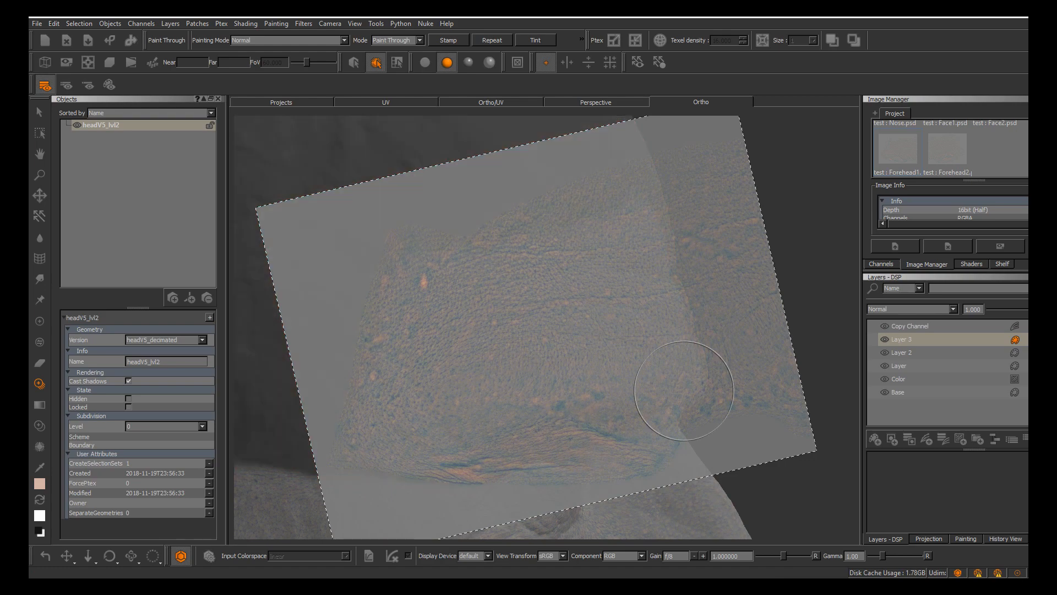
pyautogui.press("'")
pyautogui.keyDown('alt'); pyautogui.moveTo(604, 403); pyautogui.dragTo(586, 331, button='middle'); pyautogui.keyUp('alt')
pyautogui.keyDown('alt'); pyautogui.moveTo(586, 331); pyautogui.dragTo(512, 336, button='right'); pyautogui.keyUp('alt')
pyautogui.keyDown('alt'); pyautogui.moveTo(485, 341); pyautogui.dragTo(542, 355); pyautogui.keyUp('alt')
pyautogui.keyDown('alt'); pyautogui.moveTo(575, 404); pyautogui.dragTo(545, 336, button='middle'); pyautogui.keyUp('alt')
pyautogui.keyDown('alt'); pyautogui.moveTo(546, 336); pyautogui.dragTo(572, 333); pyautogui.keyUp('alt')
pyautogui.keyDown('alt'); pyautogui.moveTo(573, 333); pyautogui.dragTo(540, 281, button='middle'); pyautogui.keyUp('alt')
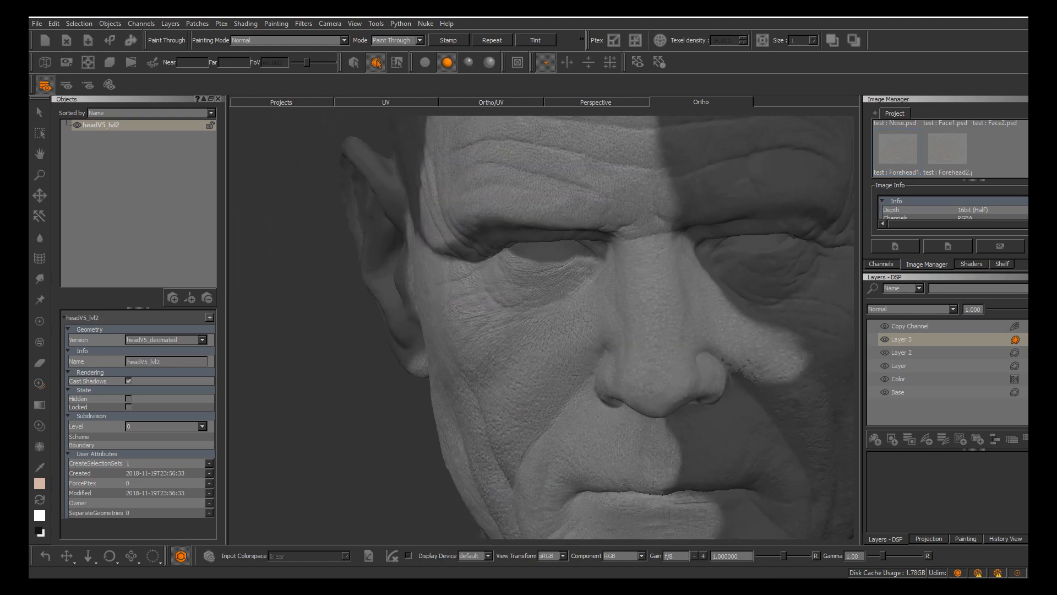
pyautogui.moveTo(540, 281)
pyautogui.keyDown('alt'); pyautogui.mouseDown()
pyautogui.moveTo(542, 248)
pyautogui.moveTo(614, 245)
pyautogui.mouseUp(); pyautogui.keyUp('alt')
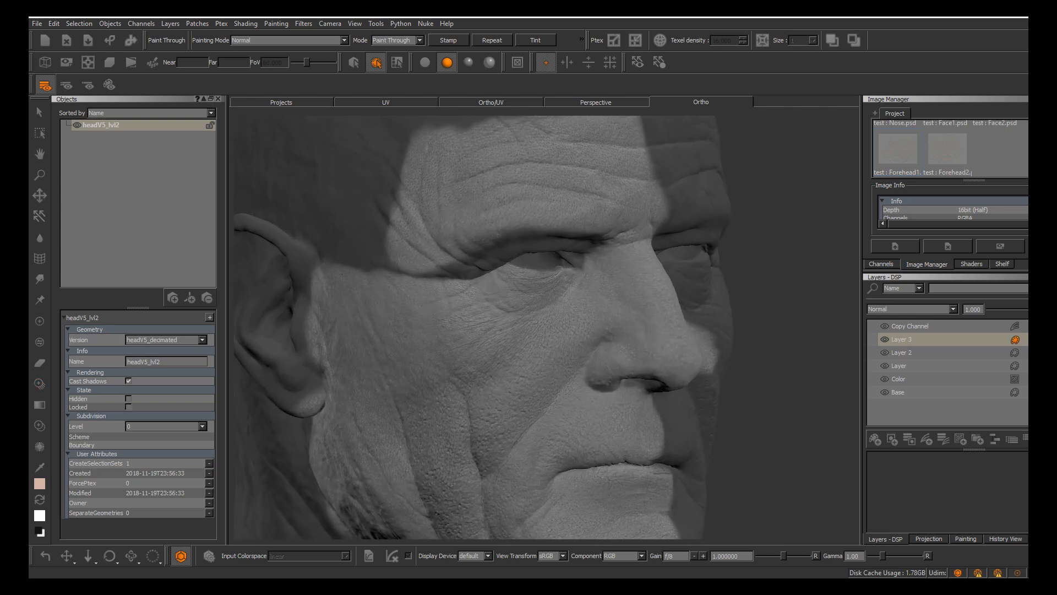
# Switch the head to the headV5_lvl2.OBJ geometry version and check the forehead patch around the brow and temple
pyautogui.press("'")
pyautogui.click(166, 340)
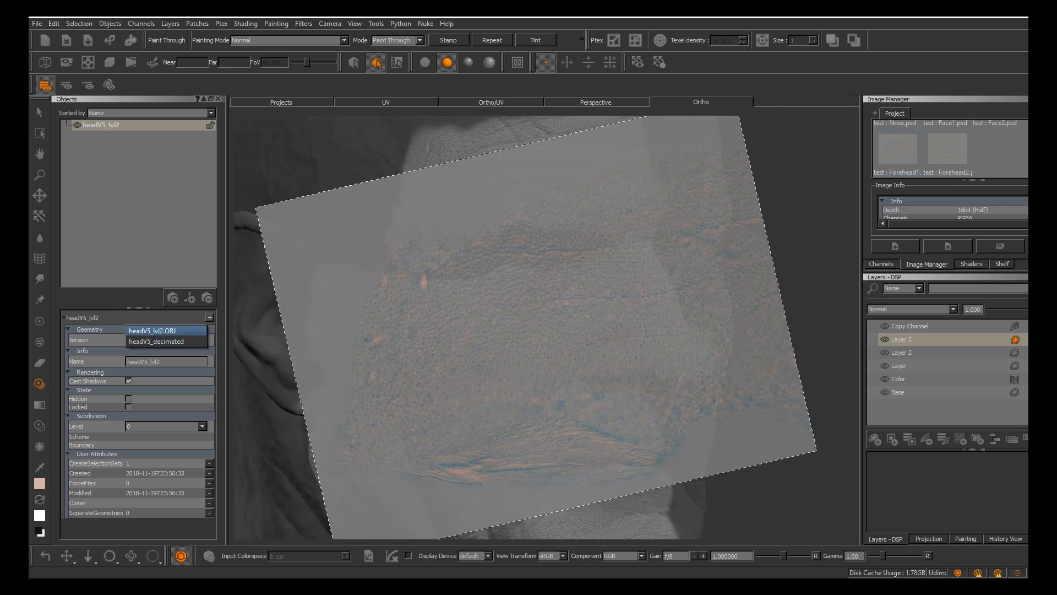
pyautogui.click(165, 331)
pyautogui.press("'")
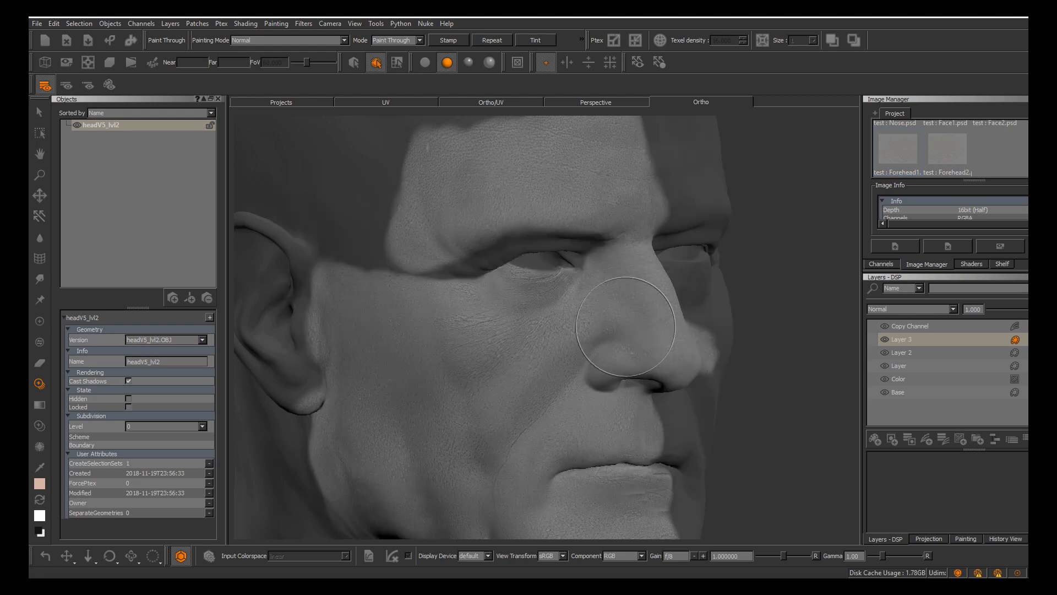
pyautogui.moveTo(630, 315)
pyautogui.keyDown('alt'); pyautogui.mouseDown()
pyautogui.moveTo(578, 352)
pyautogui.moveTo(548, 356)
pyautogui.moveTo(562, 349)
pyautogui.mouseUp(); pyautogui.keyUp('alt')
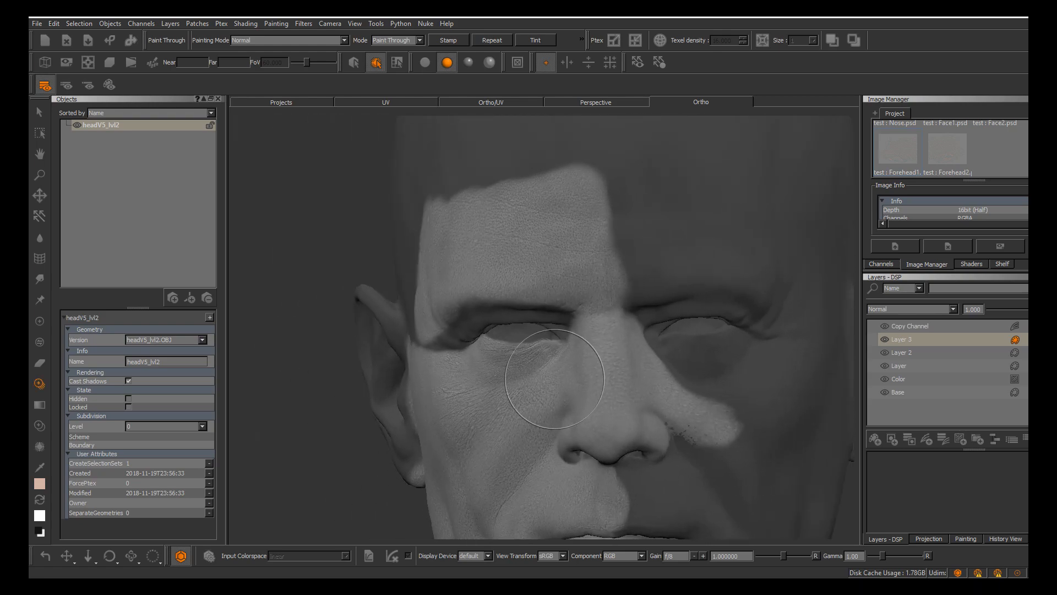
pyautogui.keyDown('alt'); pyautogui.moveTo(561, 349); pyautogui.dragTo(569, 271, button='middle'); pyautogui.keyUp('alt')
pyautogui.keyDown('alt'); pyautogui.moveTo(578, 303); pyautogui.dragTo(618, 311); pyautogui.keyUp('alt')
pyautogui.keyDown('alt'); pyautogui.moveTo(619, 312); pyautogui.dragTo(614, 380, button='middle'); pyautogui.keyUp('alt')
pyautogui.keyDown('alt'); pyautogui.moveTo(614, 380); pyautogui.dragTo(661, 380, button='right'); pyautogui.keyUp('alt')
pyautogui.keyDown('alt'); pyautogui.moveTo(430, 336); pyautogui.dragTo(435, 381, button='middle'); pyautogui.keyUp('alt')
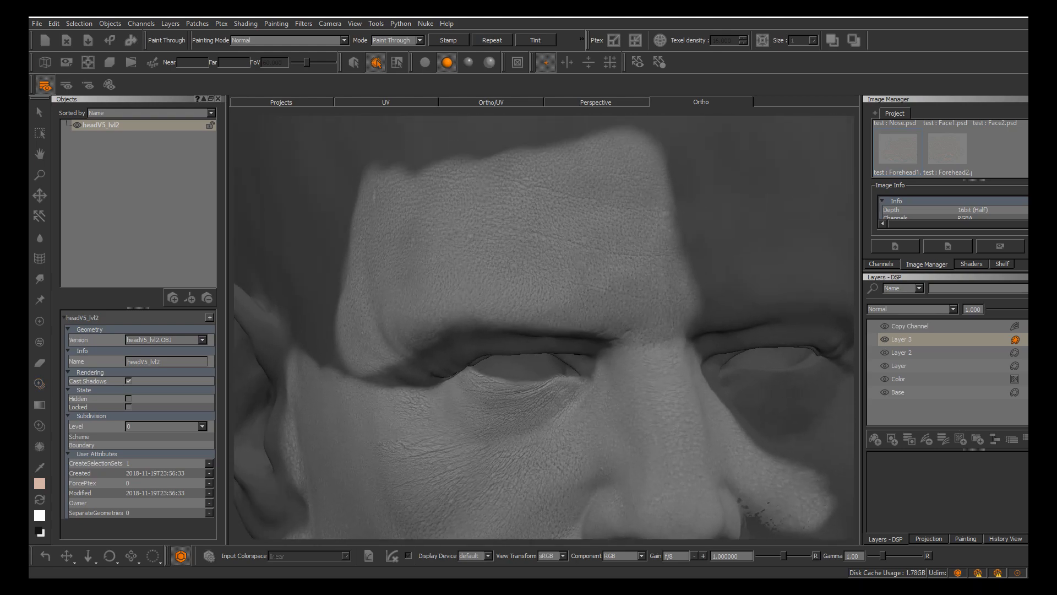
pyautogui.keyDown('alt'); pyautogui.moveTo(435, 381); pyautogui.dragTo(488, 377); pyautogui.keyUp('alt')
pyautogui.keyDown('alt'); pyautogui.moveTo(487, 377); pyautogui.dragTo(634, 386, button='middle'); pyautogui.keyUp('alt')
pyautogui.keyDown('alt'); pyautogui.moveTo(633, 385); pyautogui.dragTo(669, 381); pyautogui.keyUp('alt')
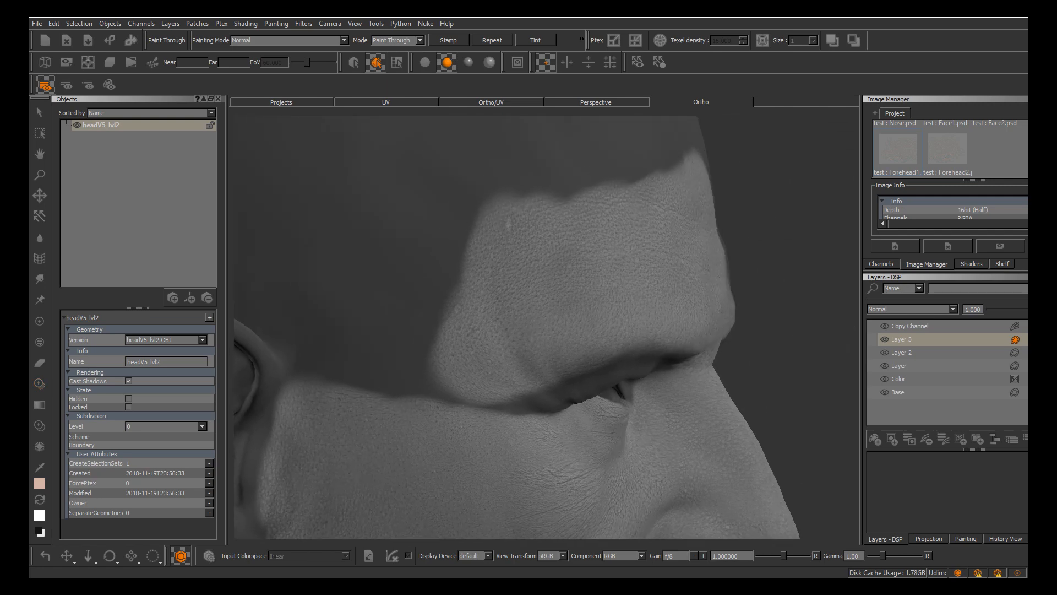
pyautogui.keyDown('alt'); pyautogui.moveTo(669, 381); pyautogui.dragTo(683, 450, button='middle'); pyautogui.keyUp('alt')
# Shift the Forehead1 image slightly and project its detail over the temple down to the painted cheek
pyautogui.press("'")
pyautogui.moveTo(540, 380)
pyautogui.keyDown('shift'); pyautogui.mouseDown()
pyautogui.moveTo(531, 391)
pyautogui.moveTo(518, 383)
pyautogui.moveTo(523, 371)
pyautogui.mouseUp(); pyautogui.keyUp('shift')
pyautogui.press("'")
pyautogui.press("'")
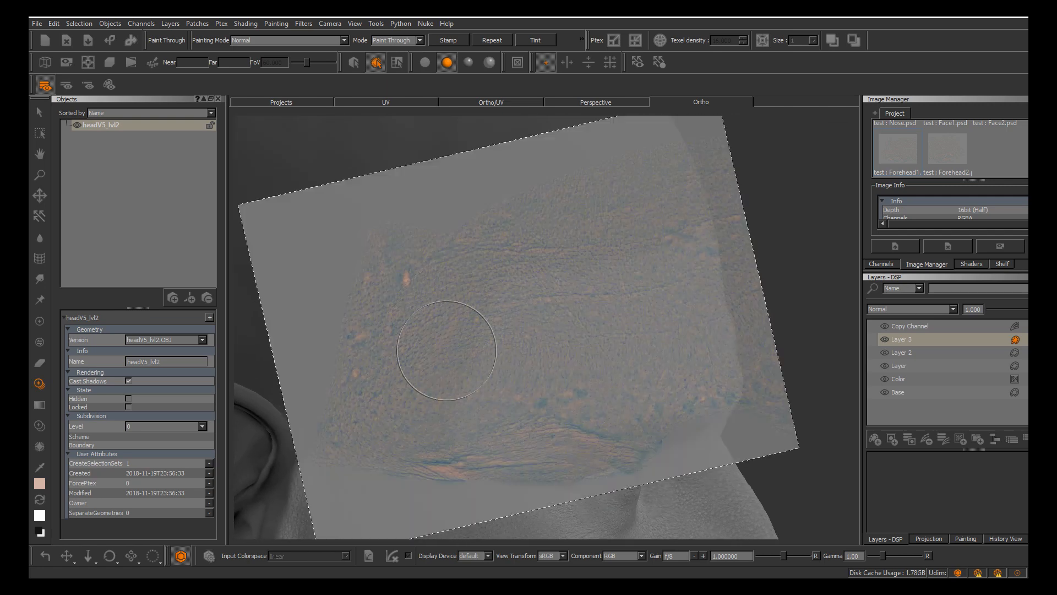
pyautogui.press("'")
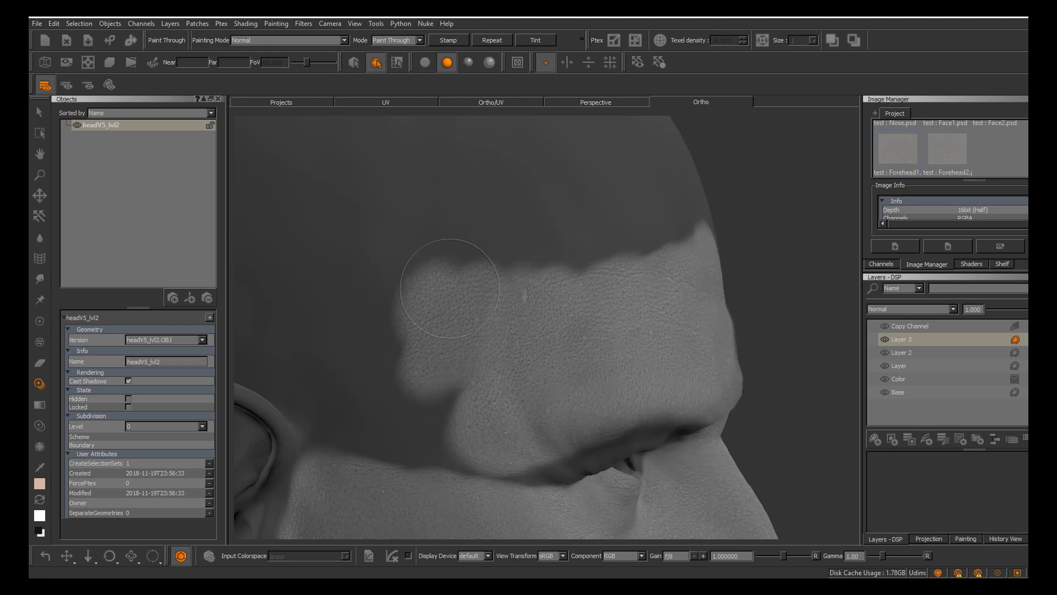
pyautogui.press("'")
pyautogui.press("'")
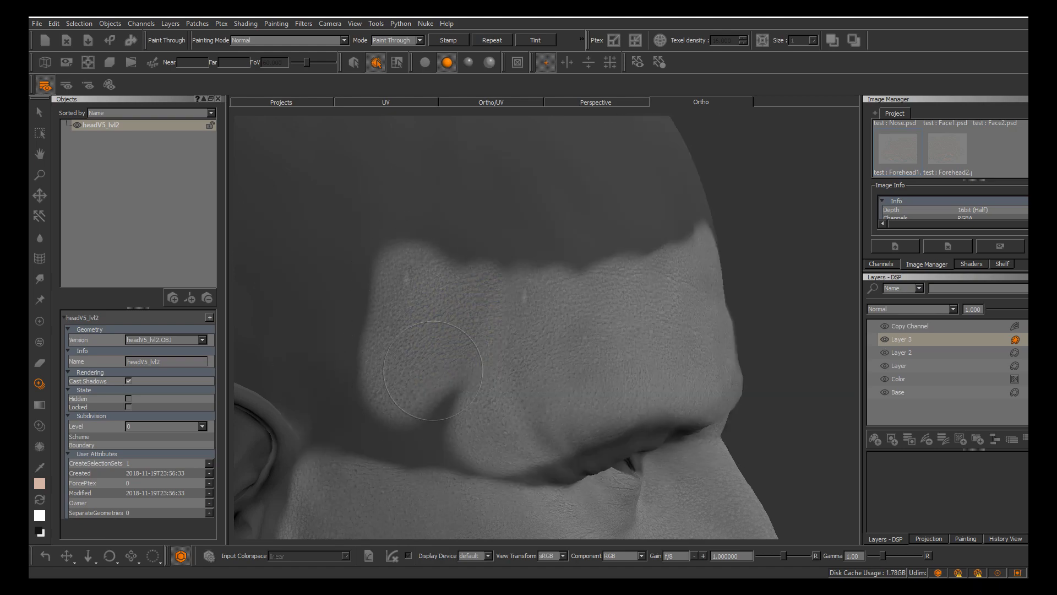
pyautogui.press("'")
pyautogui.press("'")
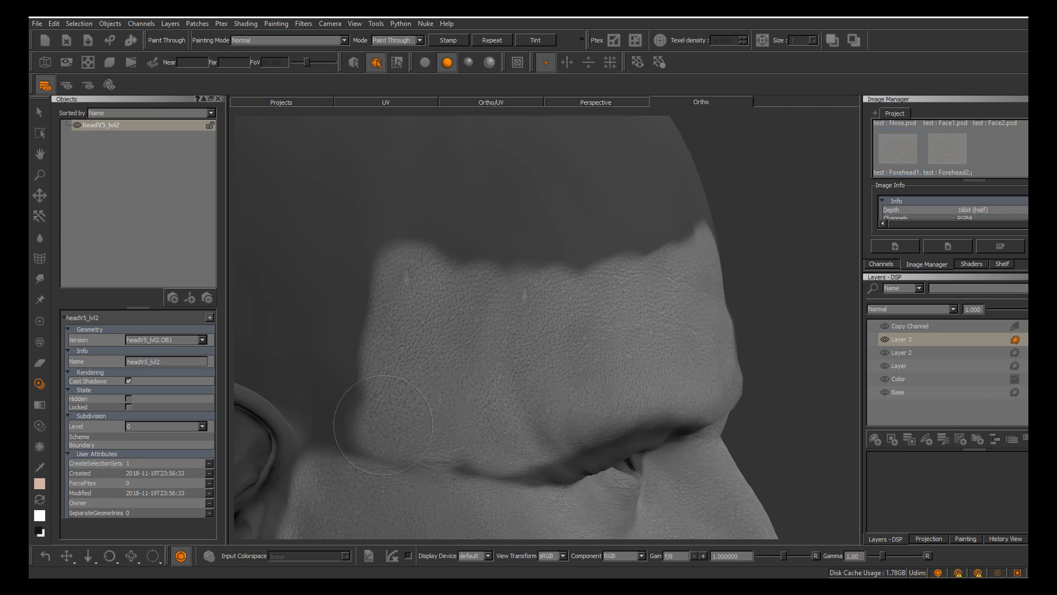
pyautogui.press("'")
pyautogui.press("'")
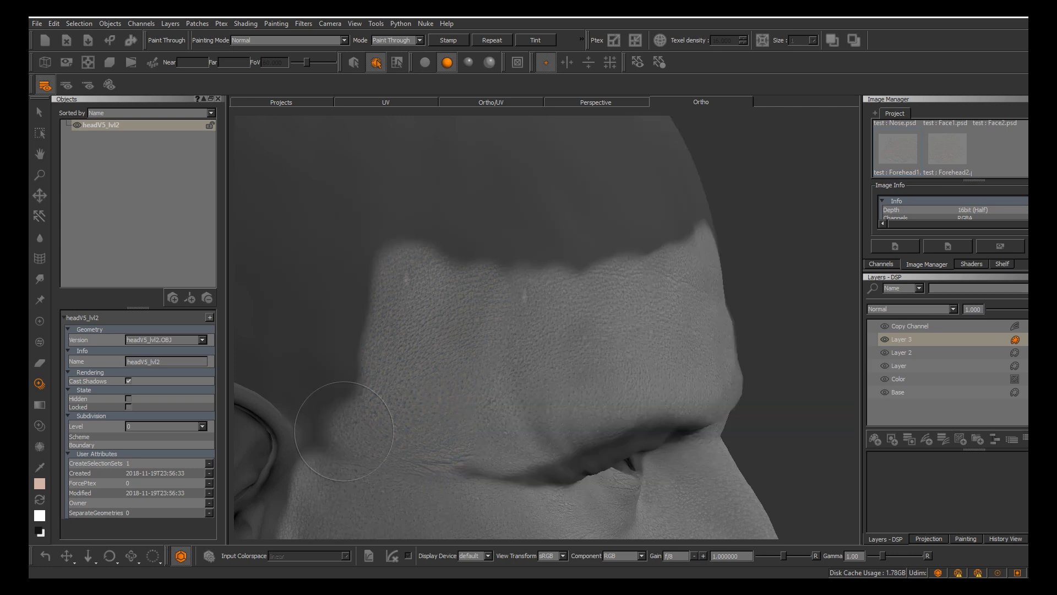
pyautogui.moveTo(360, 409); pyautogui.dragTo(359, 414)
pyautogui.moveTo(355, 423); pyautogui.dragTo(354, 428)
# Extend the temple detail toward the ear and fill in its upper edge beside the forehead patch
pyautogui.press("'")
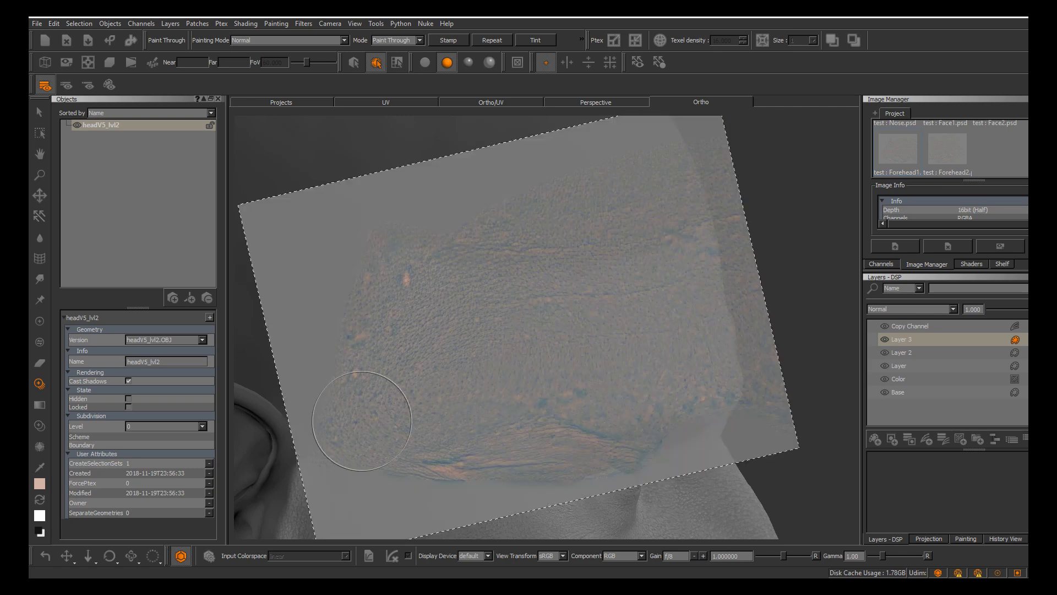
pyautogui.press("'")
pyautogui.press("'")
pyautogui.press("'")
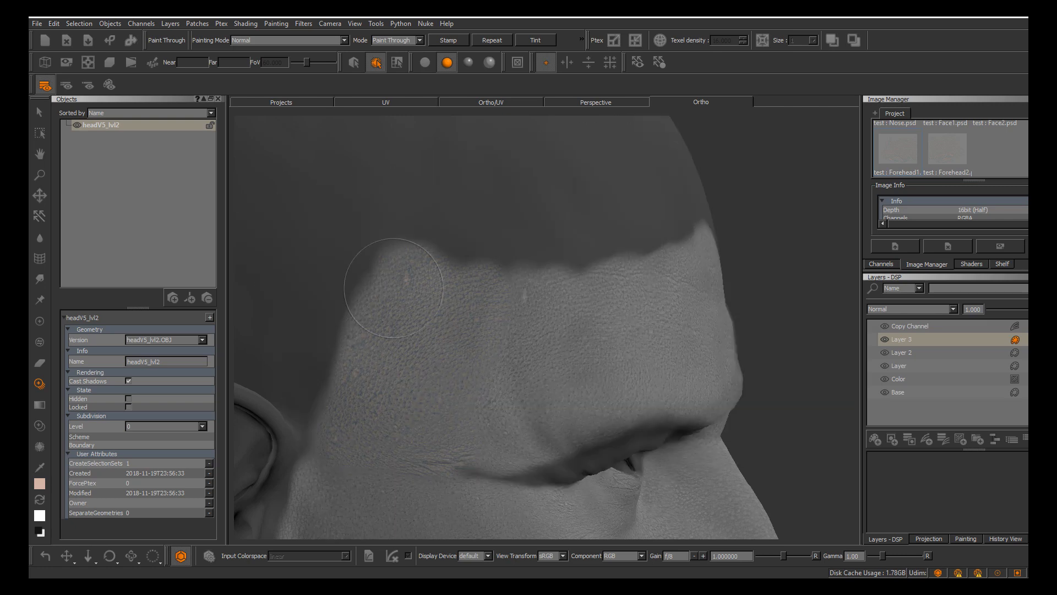
pyautogui.press("'")
pyautogui.press("'")
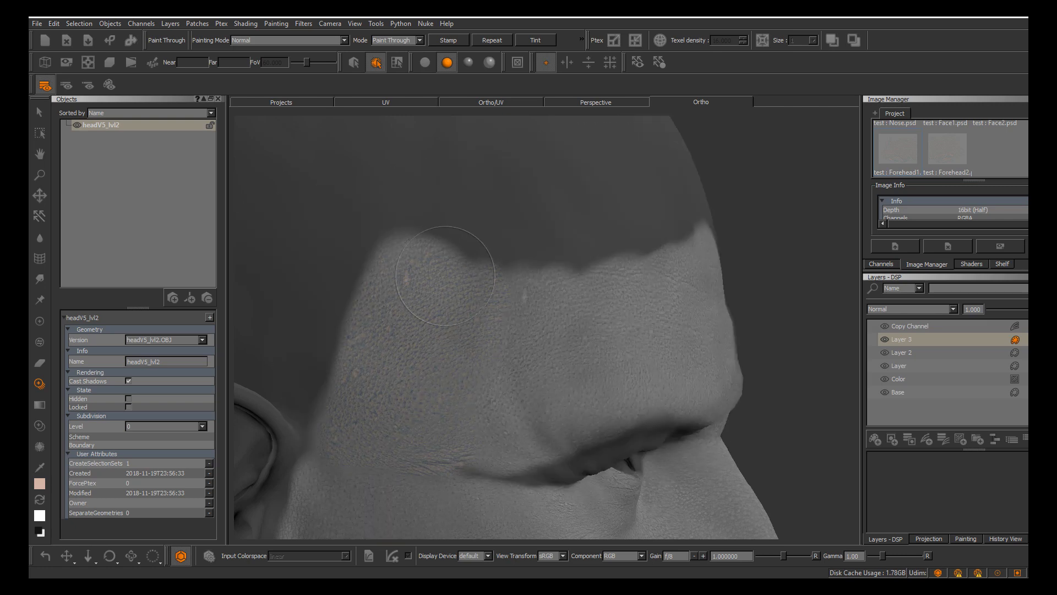
pyautogui.press("'")
pyautogui.press("'")
pyautogui.press("'")
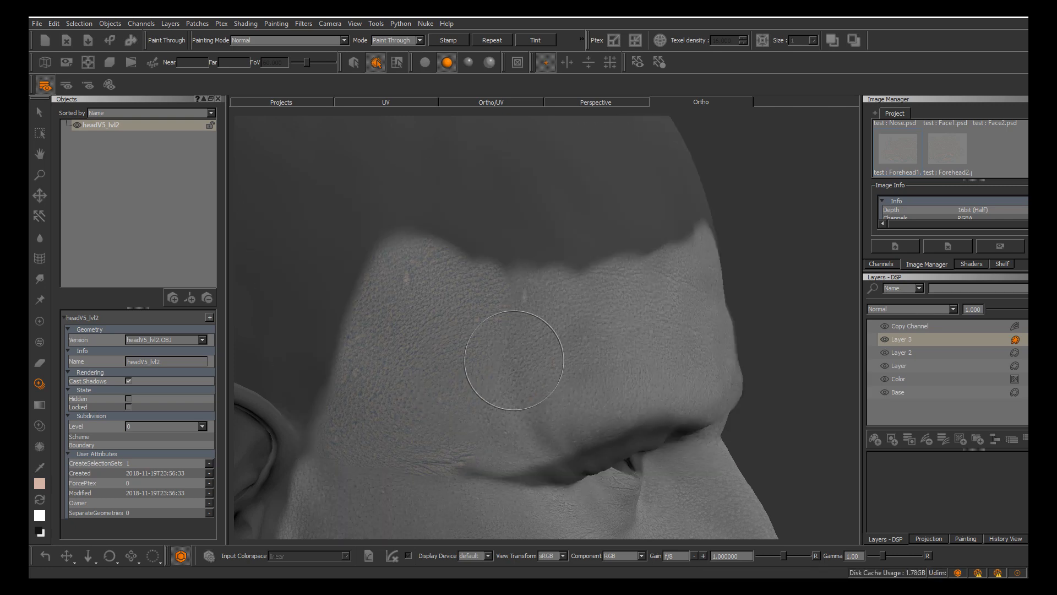
# Realign the Forehead1 image to the brow seen from below and project its detail under the brow, checking coverage with flat shading before restoring basic shading
pyautogui.keyDown('alt'); pyautogui.moveTo(523, 355); pyautogui.dragTo(473, 354); pyautogui.keyUp('alt')
pyautogui.keyDown('alt'); pyautogui.moveTo(473, 354); pyautogui.dragTo(362, 316, button='middle'); pyautogui.keyUp('alt')
pyautogui.moveTo(622, 407)
pyautogui.keyDown('alt'); pyautogui.mouseDown()
pyautogui.moveTo(672, 413)
pyautogui.moveTo(611, 463)
pyautogui.moveTo(562, 435)
pyautogui.moveTo(564, 367)
pyautogui.moveTo(609, 352)
pyautogui.moveTo(535, 310)
pyautogui.mouseUp(); pyautogui.keyUp('alt')
pyautogui.keyDown('alt'); pyautogui.moveTo(535, 310); pyautogui.dragTo(578, 310, button='right'); pyautogui.keyUp('alt')
pyautogui.press("'")
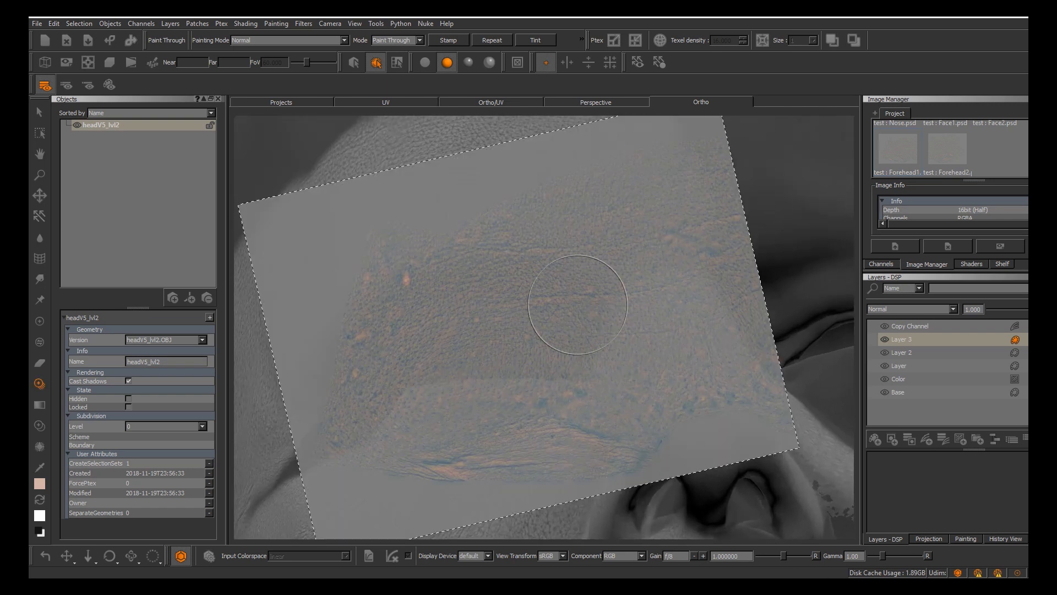
pyautogui.moveTo(572, 337)
pyautogui.keyDown('shift'); pyautogui.mouseDown(button='middle')
pyautogui.moveTo(551, 276)
pyautogui.moveTo(558, 296)
pyautogui.mouseUp(button='middle'); pyautogui.keyUp('shift')
pyautogui.keyDown('alt'); pyautogui.moveTo(557, 296); pyautogui.dragTo(546, 330, button='right'); pyautogui.keyUp('alt')
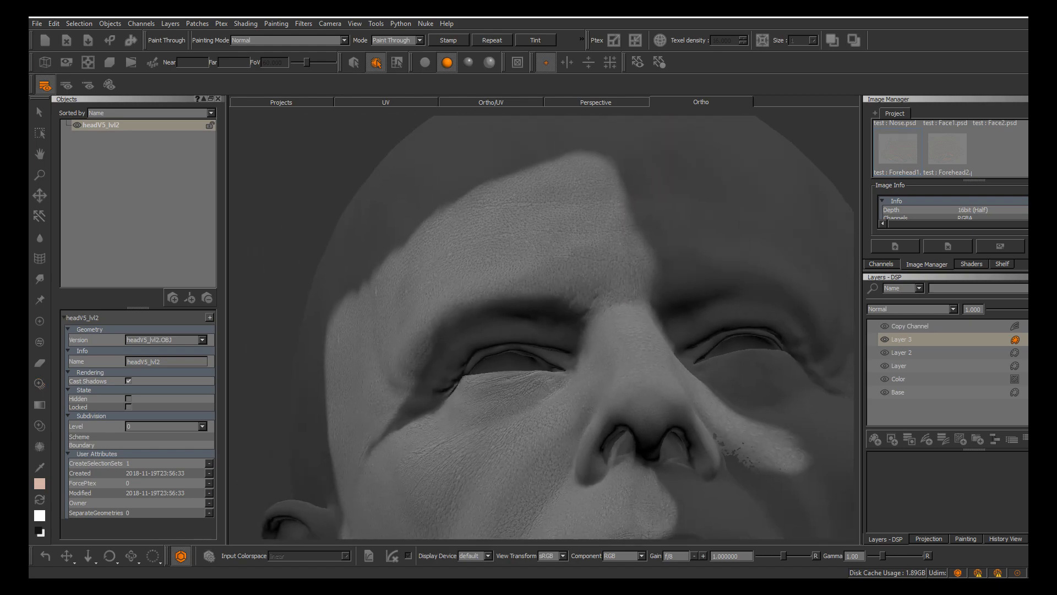
pyautogui.moveTo(546, 342)
pyautogui.keyDown('shift'); pyautogui.mouseDown()
pyautogui.moveTo(542, 289)
pyautogui.moveTo(559, 315)
pyautogui.moveTo(591, 297)
pyautogui.moveTo(549, 292)
pyautogui.mouseUp(); pyautogui.keyUp('shift')
pyautogui.moveTo(498, 322); pyautogui.dragTo(495, 343)
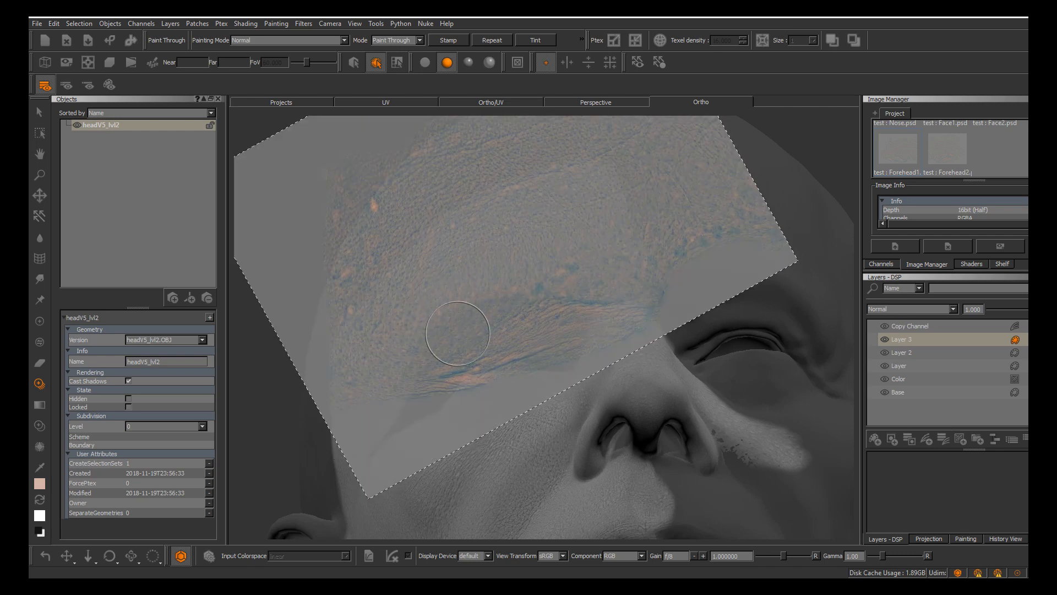
pyautogui.press('Delete')
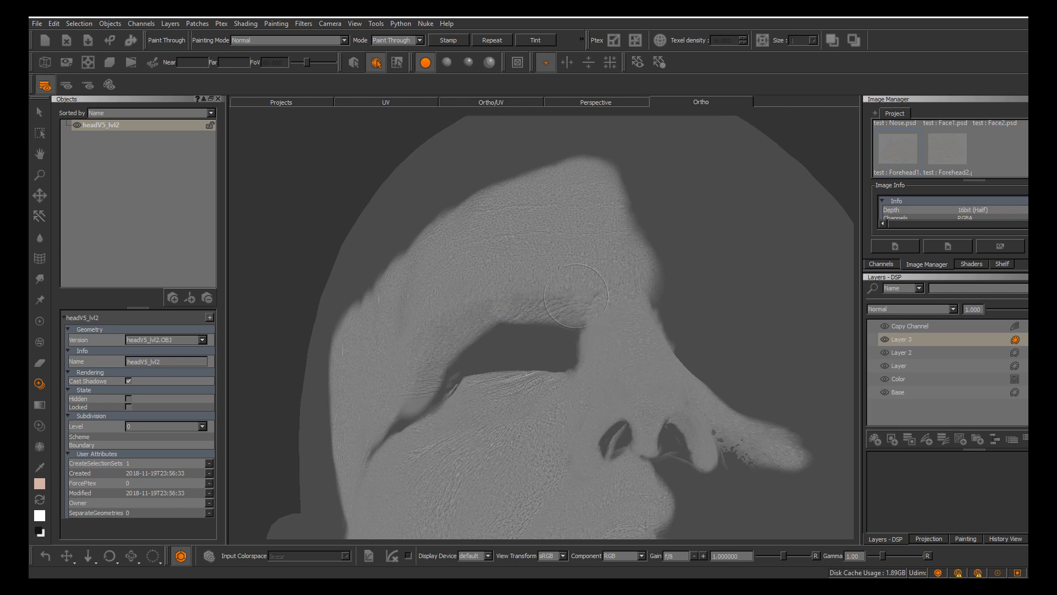
pyautogui.moveTo(488, 316)
pyautogui.mouseDown()
pyautogui.moveTo(567, 316)
pyautogui.moveTo(581, 330)
pyautogui.moveTo(484, 335)
pyautogui.mouseUp()
pyautogui.click(447, 62)
# Move the Forehead1 image over the eye and project its fine wrinkles onto the upper eyelid and inner eye corner
pyautogui.keyDown('alt'); pyautogui.moveTo(523, 293); pyautogui.dragTo(459, 248); pyautogui.keyUp('alt')
pyautogui.moveTo(628, 287)
pyautogui.keyDown('shift'); pyautogui.mouseDown()
pyautogui.moveTo(567, 292)
pyautogui.moveTo(553, 245)
pyautogui.moveTo(562, 309)
pyautogui.moveTo(529, 298)
pyautogui.moveTo(570, 242)
pyautogui.mouseUp(); pyautogui.keyUp('shift')
pyautogui.moveTo(505, 276); pyautogui.dragTo(492, 275)
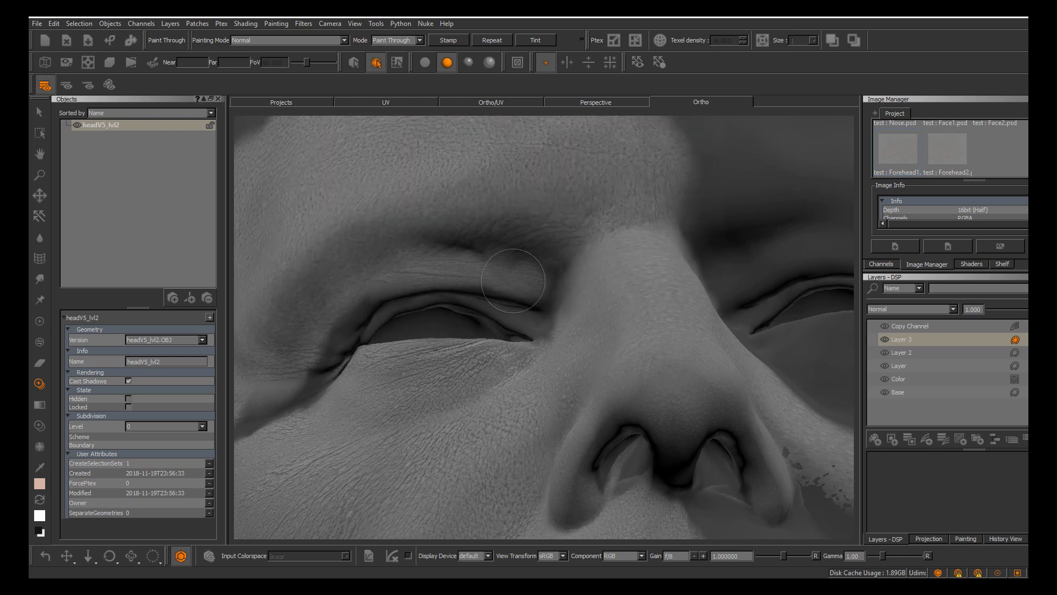
pyautogui.moveTo(547, 292)
pyautogui.mouseDown()
pyautogui.moveTo(539, 285)
pyautogui.moveTo(561, 281)
pyautogui.mouseUp()
# Rotate the Forehead1 image to follow the outer eye corner and project its wrinkles over the gap between eyelid, temple and cheek
pyautogui.keyDown('alt'); pyautogui.moveTo(561, 281); pyautogui.dragTo(611, 256, button='middle'); pyautogui.keyUp('alt')
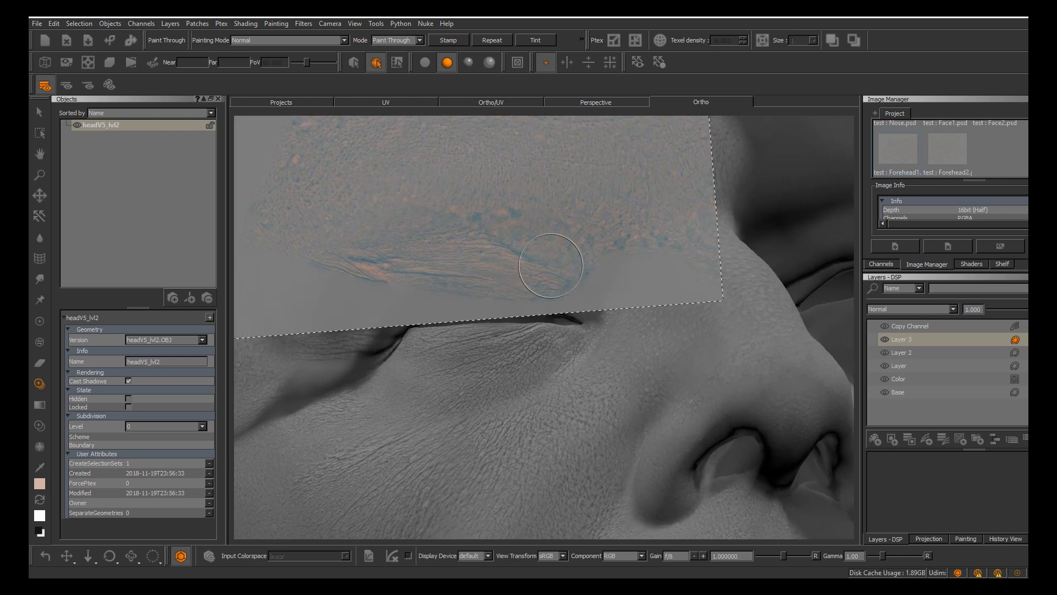
pyautogui.moveTo(549, 275)
pyautogui.keyDown('ctrl'); pyautogui.mouseDown()
pyautogui.moveTo(560, 264)
pyautogui.moveTo(419, 281)
pyautogui.moveTo(540, 237)
pyautogui.moveTo(491, 246)
pyautogui.moveTo(483, 271)
pyautogui.moveTo(402, 309)
pyautogui.moveTo(425, 312)
pyautogui.moveTo(412, 313)
pyautogui.mouseUp(); pyautogui.keyUp('ctrl')
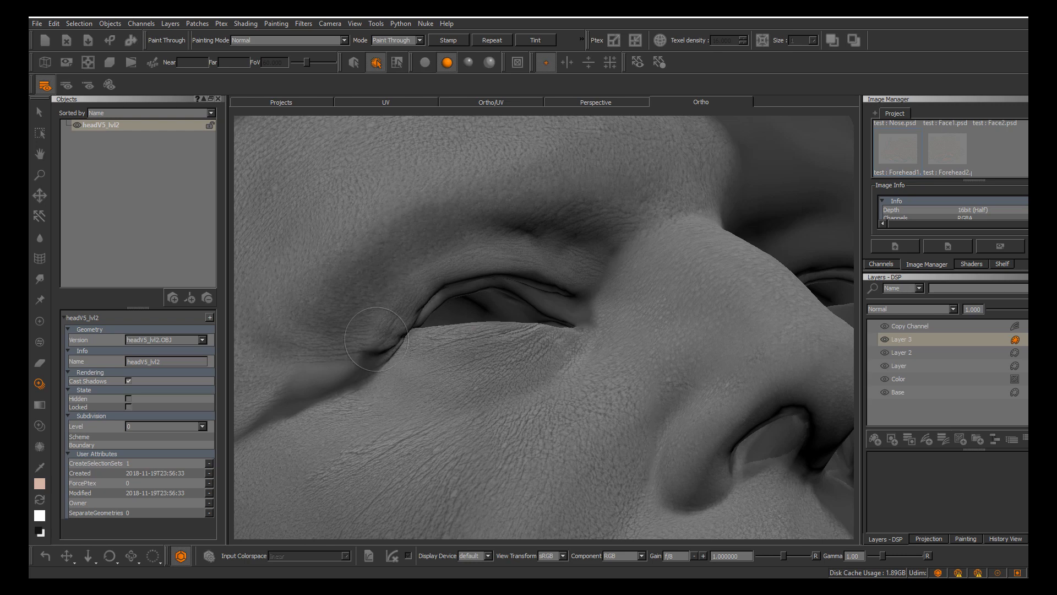
pyautogui.moveTo(379, 336); pyautogui.dragTo(381, 334)
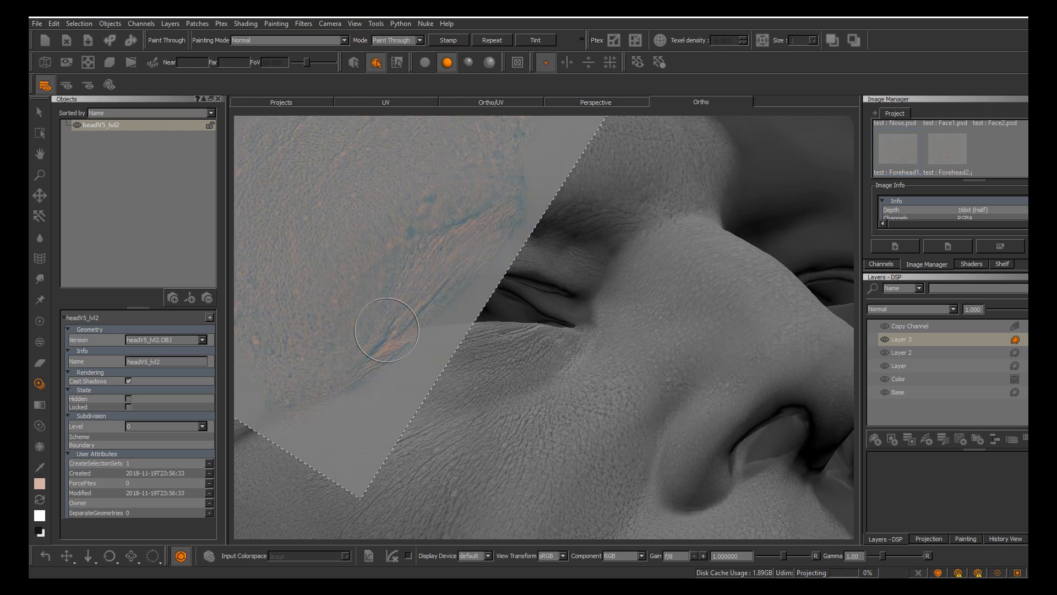
pyautogui.keyDown('alt'); pyautogui.moveTo(372, 330); pyautogui.dragTo(479, 300, button='middle'); pyautogui.keyUp('alt')
pyautogui.moveTo(479, 301)
pyautogui.keyDown('alt'); pyautogui.mouseDown()
pyautogui.moveTo(521, 333)
pyautogui.moveTo(489, 358)
pyautogui.moveTo(384, 355)
pyautogui.moveTo(536, 356)
pyautogui.moveTo(534, 378)
pyautogui.moveTo(484, 373)
pyautogui.mouseUp(); pyautogui.keyUp('alt')
pyautogui.moveTo(484, 373)
pyautogui.keyDown('shift'); pyautogui.mouseDown()
pyautogui.moveTo(451, 354)
pyautogui.moveTo(413, 381)
pyautogui.moveTo(440, 339)
pyautogui.moveTo(454, 345)
pyautogui.mouseUp(); pyautogui.keyUp('shift')
pyautogui.moveTo(359, 402)
pyautogui.mouseDown()
pyautogui.moveTo(379, 416)
pyautogui.moveTo(391, 385)
pyautogui.moveTo(479, 358)
pyautogui.moveTo(435, 349)
pyautogui.mouseUp()
# Place the Forehead1 image higher on the head and project its detail across the upper edge of the forehead patch toward the temple
pyautogui.scroll(-2, 405, 376)
pyautogui.scroll(2, 491, 364)
pyautogui.scroll(-5, 491, 364)
pyautogui.scroll(4, 472, 389)
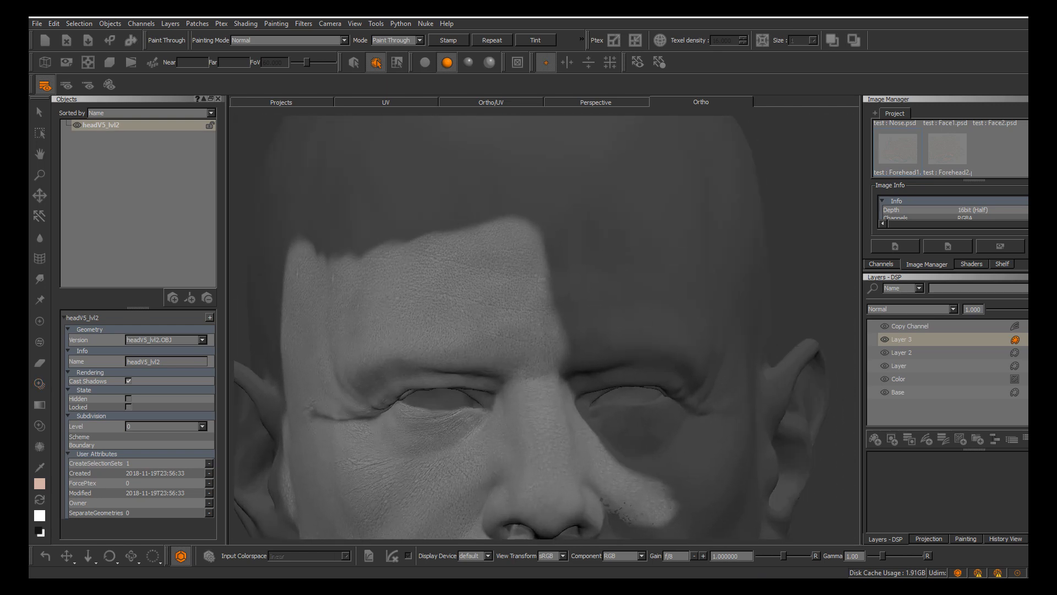
pyautogui.moveTo(531, 253); pyautogui.dragTo(531, 335, button='middle')
pyautogui.scroll(2, 530, 335)
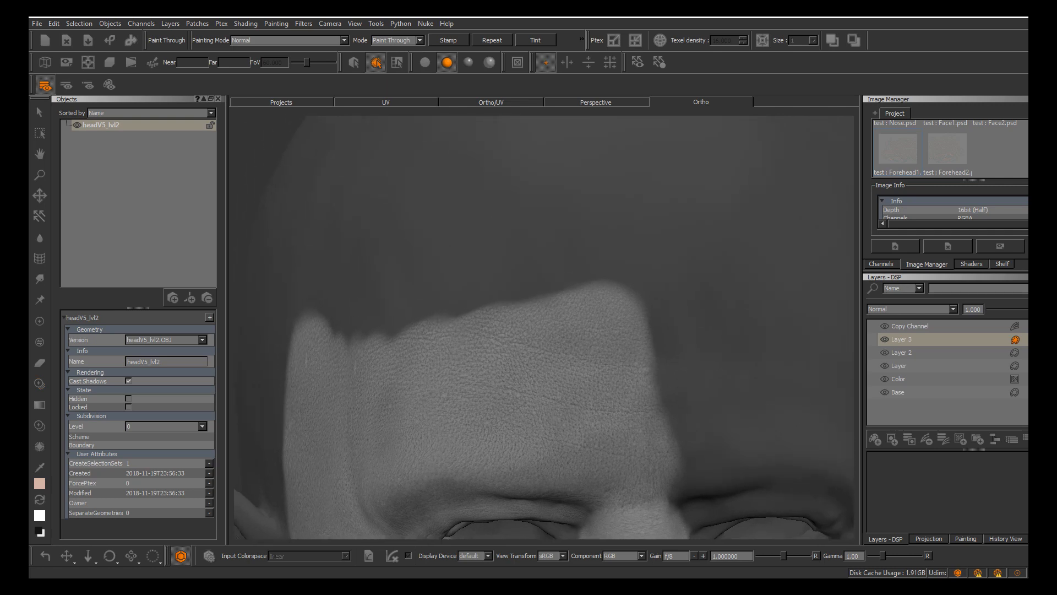
pyautogui.press('t')
pyautogui.moveTo(578, 353)
pyautogui.mouseDown()
pyautogui.moveTo(601, 371)
pyautogui.moveTo(548, 444)
pyautogui.moveTo(576, 388)
pyautogui.moveTo(560, 397)
pyautogui.moveTo(600, 386)
pyautogui.moveTo(590, 403)
pyautogui.moveTo(531, 371)
pyautogui.moveTo(386, 246)
pyautogui.mouseUp()
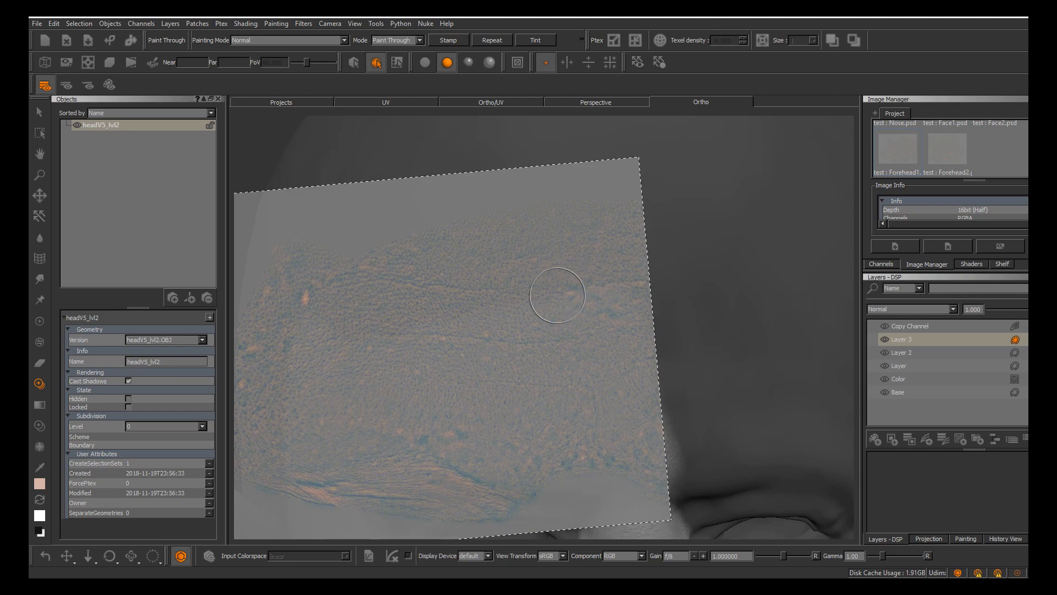
pyautogui.moveTo(571, 279); pyautogui.dragTo(579, 271)
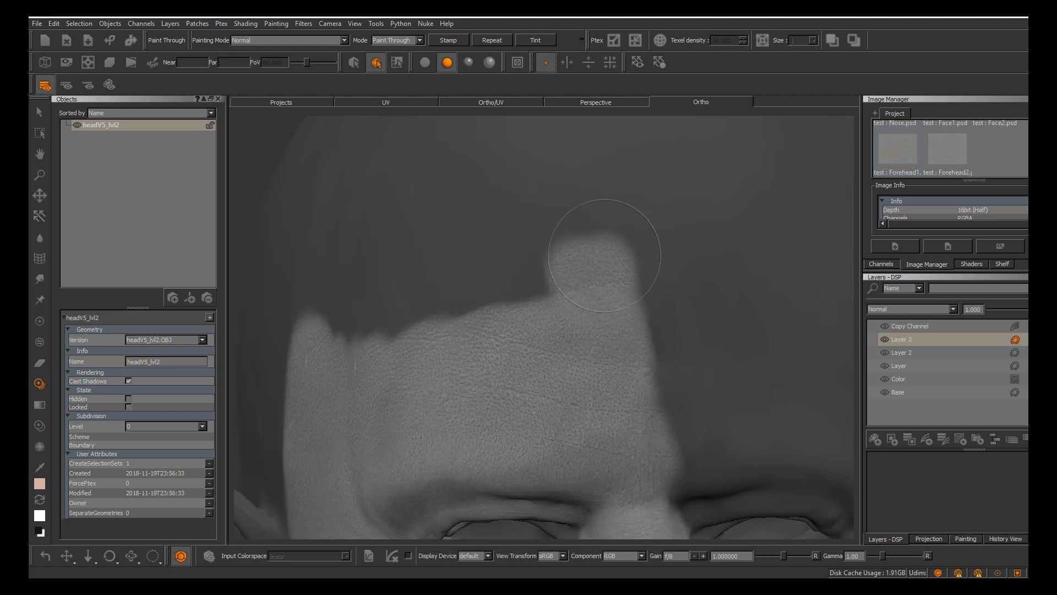
pyautogui.moveTo(441, 283); pyautogui.dragTo(363, 323)
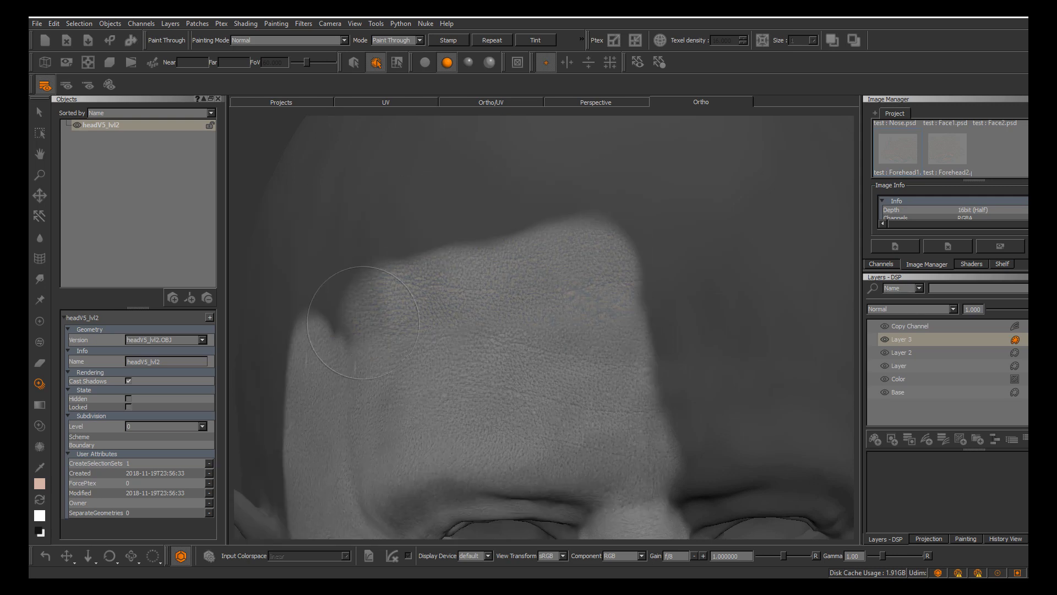
pyautogui.moveTo(456, 258)
pyautogui.mouseDown()
pyautogui.moveTo(588, 251)
pyautogui.moveTo(621, 310)
pyautogui.moveTo(611, 339)
pyautogui.moveTo(715, 339)
pyautogui.moveTo(683, 337)
pyautogui.mouseUp()
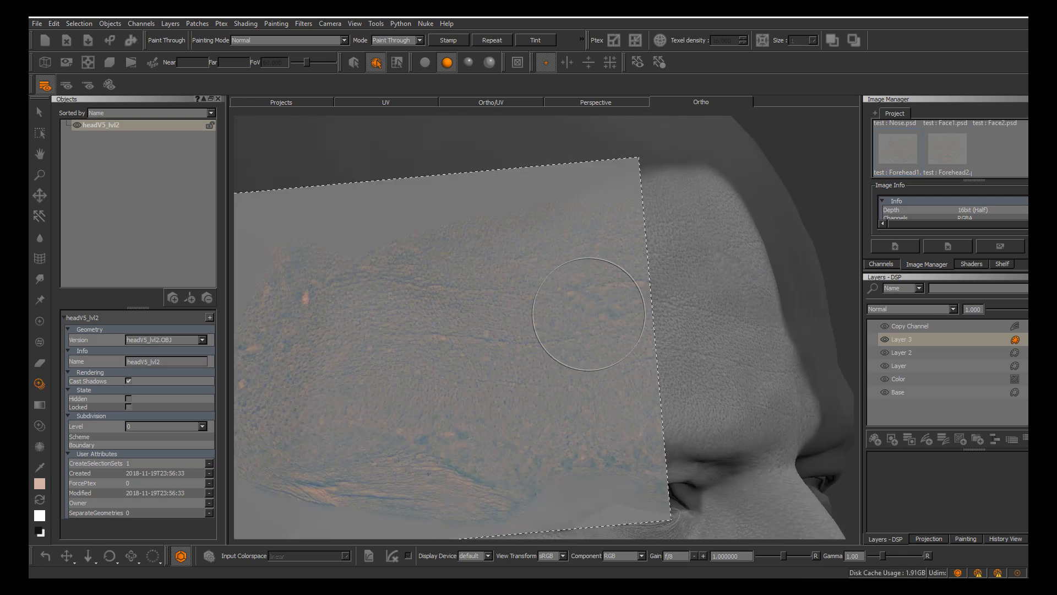
# Shift the Forehead1 image toward the temple side and project its pores to fill out the upper corner of the forehead patch
pyautogui.moveTo(489, 336)
pyautogui.keyDown('shift'); pyautogui.mouseDown()
pyautogui.moveTo(585, 304)
pyautogui.moveTo(577, 297)
pyautogui.mouseUp(); pyautogui.keyUp('shift')
pyautogui.moveTo(454, 286)
pyautogui.mouseDown()
pyautogui.moveTo(461, 270)
pyautogui.moveTo(545, 226)
pyautogui.moveTo(462, 254)
pyautogui.mouseUp()
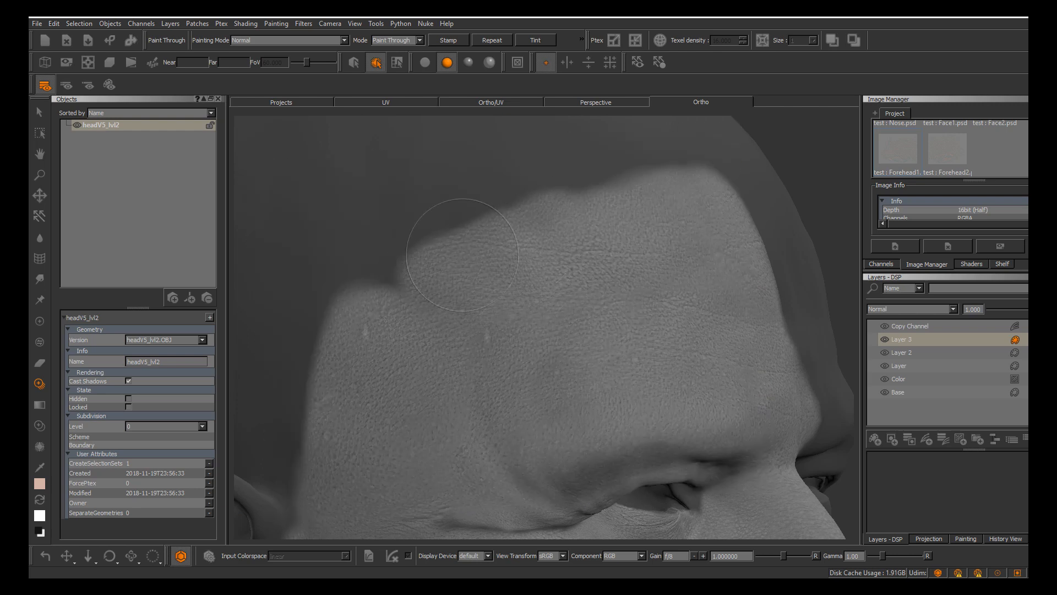
pyautogui.moveTo(376, 285)
pyautogui.mouseDown()
pyautogui.moveTo(427, 249)
pyautogui.moveTo(646, 182)
pyautogui.mouseUp()
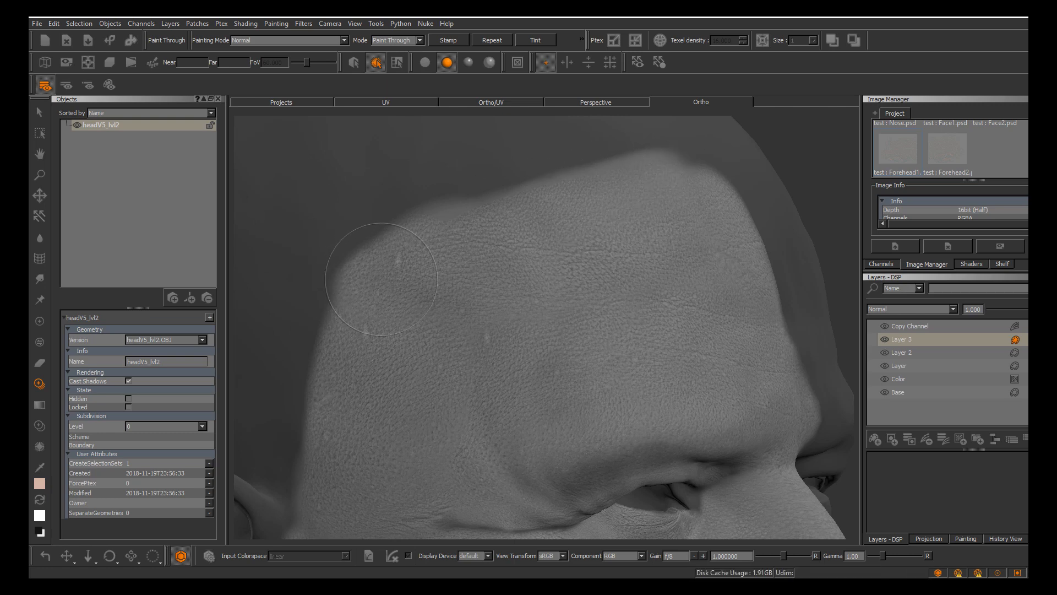
# Toggle the Copy Channel layer's visibility and check the forehead and brow for thinly covered areas
pyautogui.keyDown('alt'); pyautogui.moveTo(382, 279); pyautogui.dragTo(406, 192, button='middle'); pyautogui.keyUp('alt')
pyautogui.keyDown('alt'); pyautogui.moveTo(406, 193); pyautogui.dragTo(387, 271, button='right'); pyautogui.keyUp('alt')
pyautogui.moveTo(385, 274)
pyautogui.keyDown('alt'); pyautogui.mouseDown()
pyautogui.moveTo(464, 309)
pyautogui.moveTo(375, 277)
pyautogui.mouseUp(); pyautogui.keyUp('alt')
pyautogui.click(885, 326)
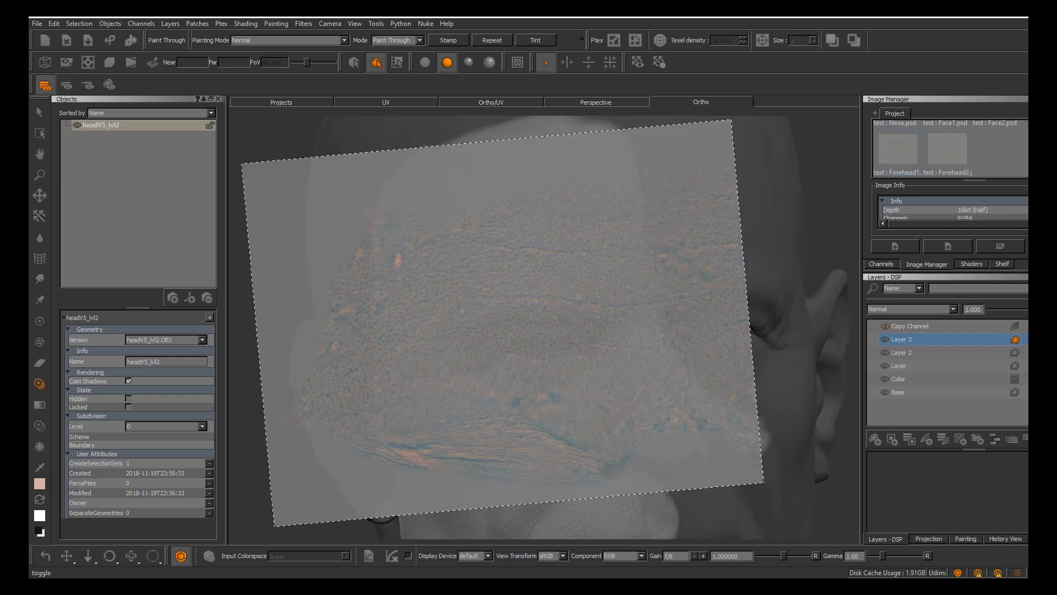
pyautogui.keyDown('alt'); pyautogui.moveTo(493, 324); pyautogui.dragTo(570, 334); pyautogui.keyUp('alt')
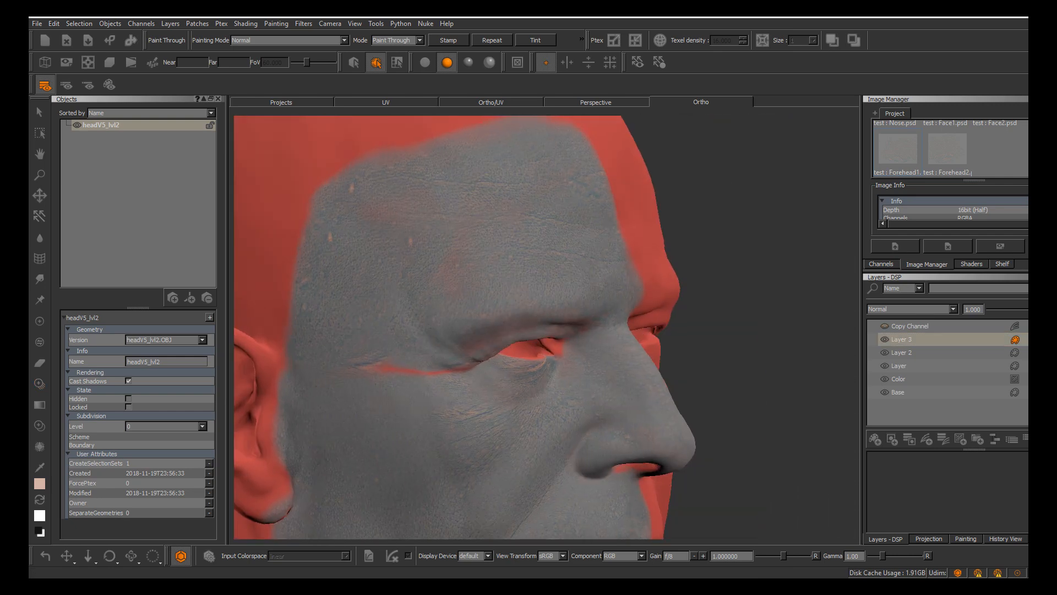
pyautogui.keyDown('alt'); pyautogui.moveTo(570, 333); pyautogui.dragTo(595, 411, button='middle'); pyautogui.keyUp('alt')
pyautogui.keyDown('alt'); pyautogui.moveTo(595, 410); pyautogui.dragTo(609, 385, button='right'); pyautogui.keyUp('alt')
pyautogui.keyDown('alt'); pyautogui.moveTo(609, 385); pyautogui.dragTo(562, 372); pyautogui.keyUp('alt')
pyautogui.keyDown('alt'); pyautogui.moveTo(562, 373); pyautogui.dragTo(548, 398, button='right'); pyautogui.keyUp('alt')
pyautogui.keyDown('alt'); pyautogui.moveTo(545, 401); pyautogui.dragTo(577, 382, button='middle'); pyautogui.keyUp('alt')
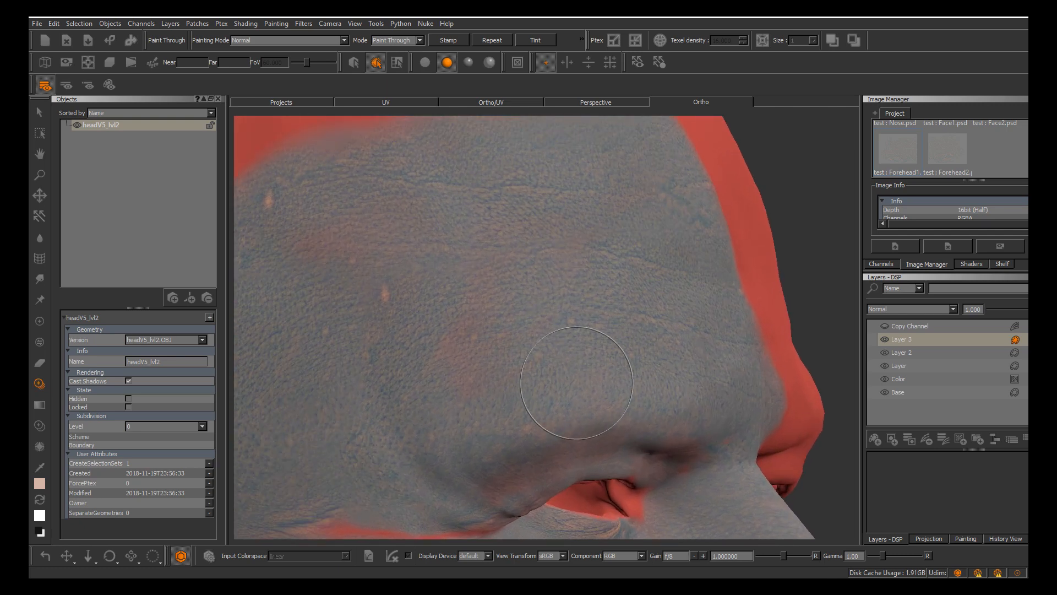
pyautogui.moveTo(576, 383)
pyautogui.keyDown('alt'); pyautogui.mouseDown()
pyautogui.moveTo(566, 370)
pyautogui.moveTo(585, 385)
pyautogui.mouseUp(); pyautogui.keyUp('alt')
# Try to rescale the Forehead1 image and project it over the thin red patches above the brow
pyautogui.press("'")
pyautogui.press("'")
pyautogui.keyDown('ctrl'); pyautogui.keyDown('shift'); pyautogui.moveTo(548, 347); pyautogui.dragTo(579, 351); pyautogui.keyUp('shift'); pyautogui.keyUp('ctrl')
pyautogui.press("'")
pyautogui.press("'")
pyautogui.press("'")
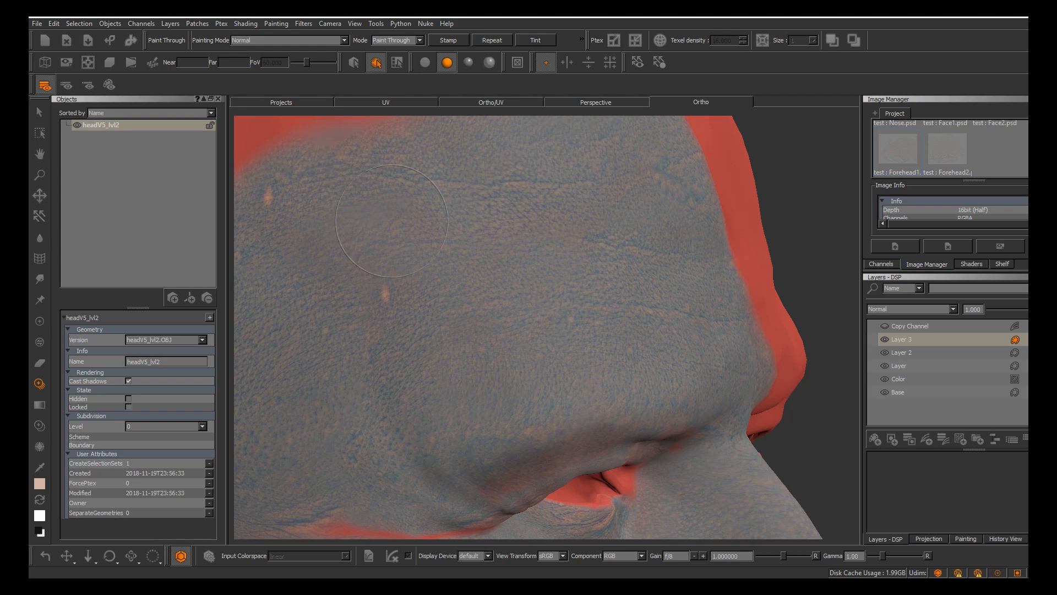
pyautogui.press("'")
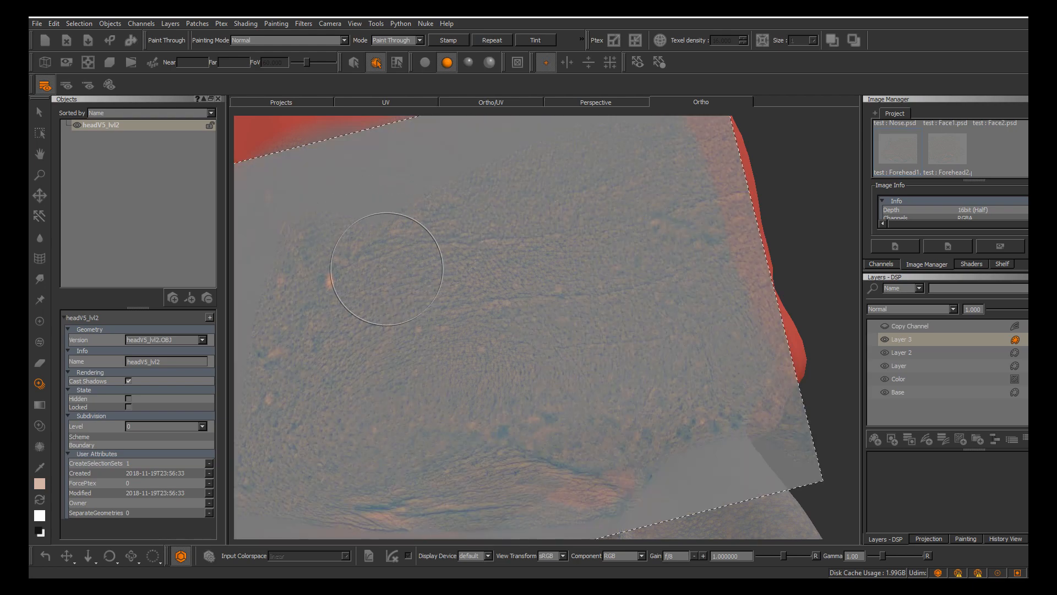
pyautogui.press("'")
# Reposition the Forehead1 image and project its detail over the thin patches on the temple side of the forehead
pyautogui.keyDown('alt'); pyautogui.moveTo(397, 258); pyautogui.dragTo(442, 235, button='middle'); pyautogui.keyUp('alt')
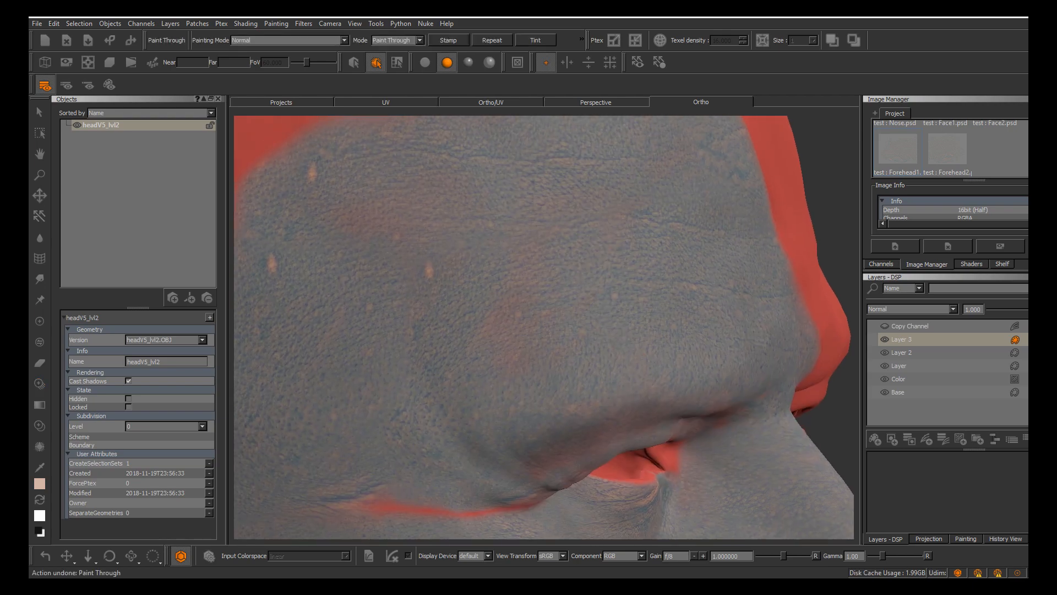
pyautogui.moveTo(442, 236)
pyautogui.keyDown('alt'); pyautogui.mouseDown()
pyautogui.moveTo(521, 239)
pyautogui.moveTo(508, 240)
pyautogui.mouseUp(); pyautogui.keyUp('alt')
pyautogui.press("'")
pyautogui.moveTo(488, 273)
pyautogui.keyDown('shift'); pyautogui.mouseDown(button='middle')
pyautogui.moveTo(515, 243)
pyautogui.moveTo(498, 230)
pyautogui.mouseUp(button='middle'); pyautogui.keyUp('shift')
pyautogui.press("'")
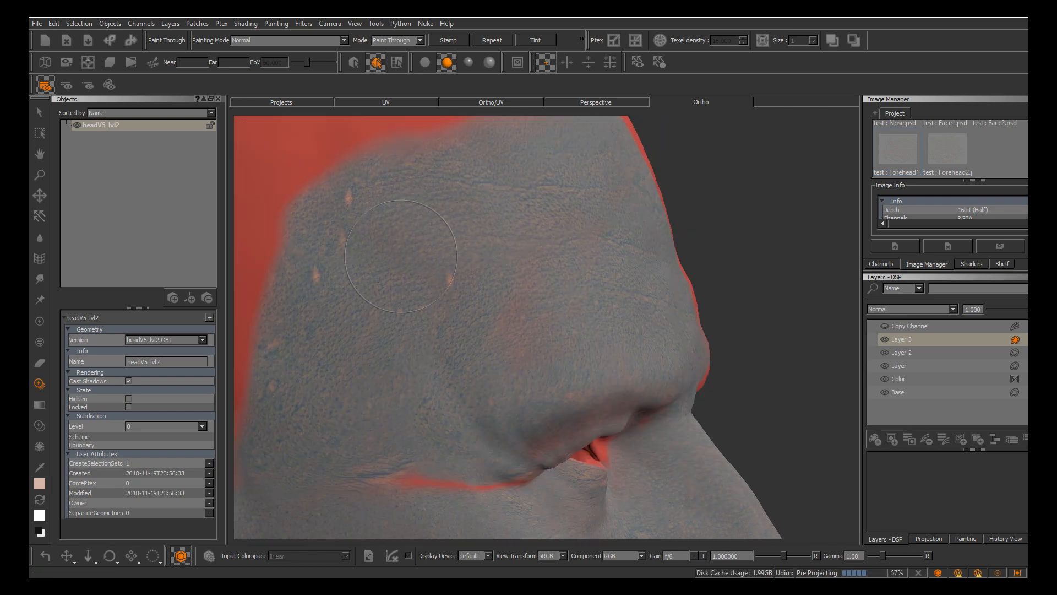
# Turn the head toward the front and line up the Forehead1 image with the forehead, comparing several placements of its pores
pyautogui.keyDown('alt'); pyautogui.moveTo(401, 257); pyautogui.dragTo(317, 274, button='middle'); pyautogui.keyUp('alt')
pyautogui.keyDown('alt'); pyautogui.moveTo(318, 275); pyautogui.dragTo(254, 273); pyautogui.keyUp('alt')
pyautogui.keyDown('alt'); pyautogui.moveTo(253, 273); pyautogui.dragTo(315, 229, button='middle'); pyautogui.keyUp('alt')
pyautogui.keyDown('alt'); pyautogui.moveTo(315, 228); pyautogui.dragTo(344, 230, button='right'); pyautogui.keyUp('alt')
pyautogui.press("'")
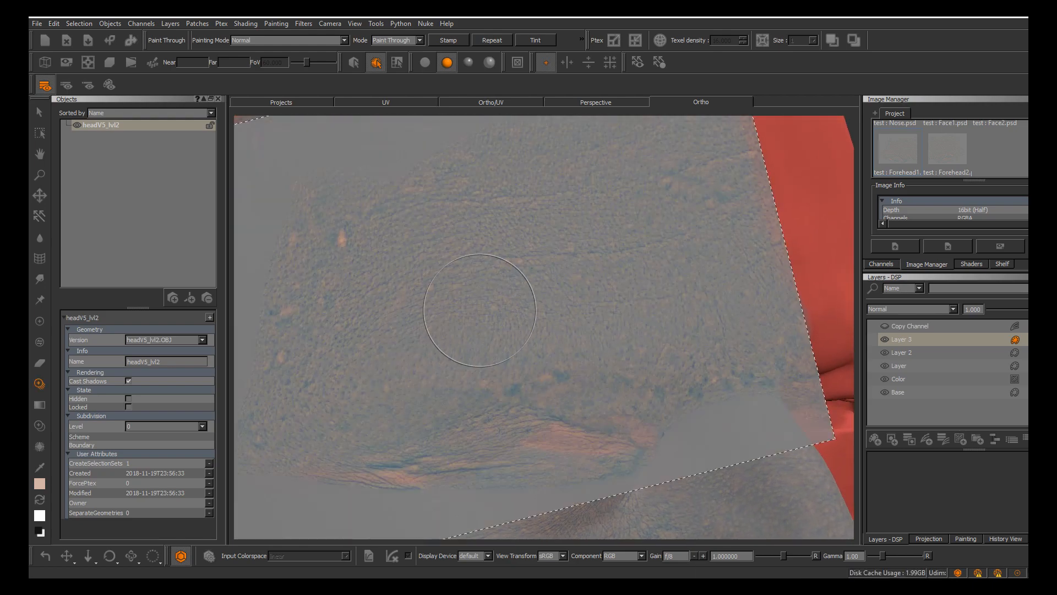
pyautogui.keyDown('shift'); pyautogui.moveTo(516, 322); pyautogui.dragTo(479, 310, button='middle'); pyautogui.keyUp('shift')
pyautogui.press("'")
pyautogui.press("'")
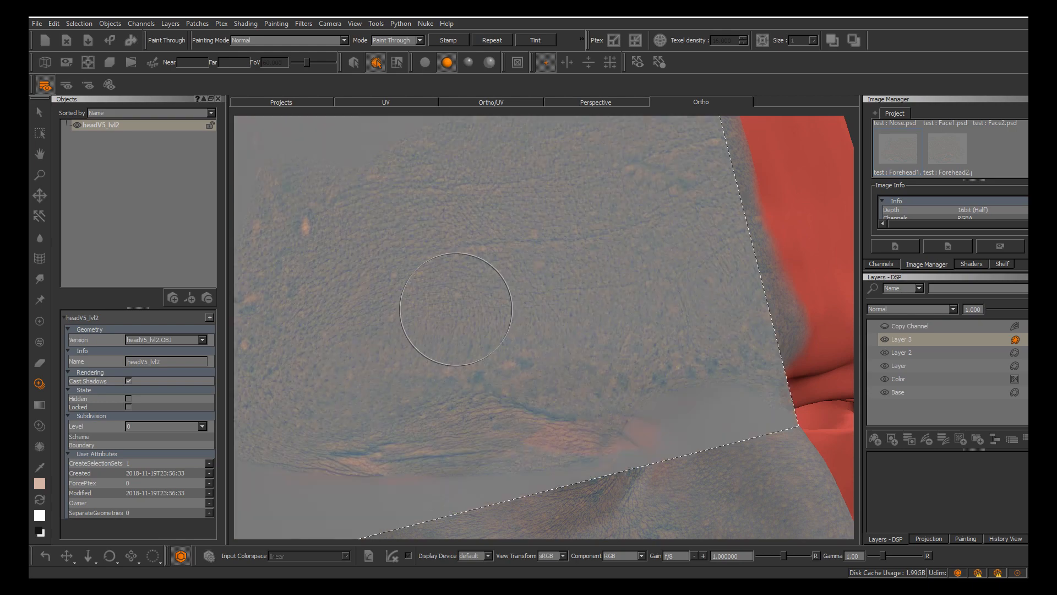
pyautogui.keyDown('shift'); pyautogui.moveTo(353, 326); pyautogui.dragTo(464, 309, button='middle'); pyautogui.keyUp('shift')
pyautogui.press("'")
pyautogui.press("'")
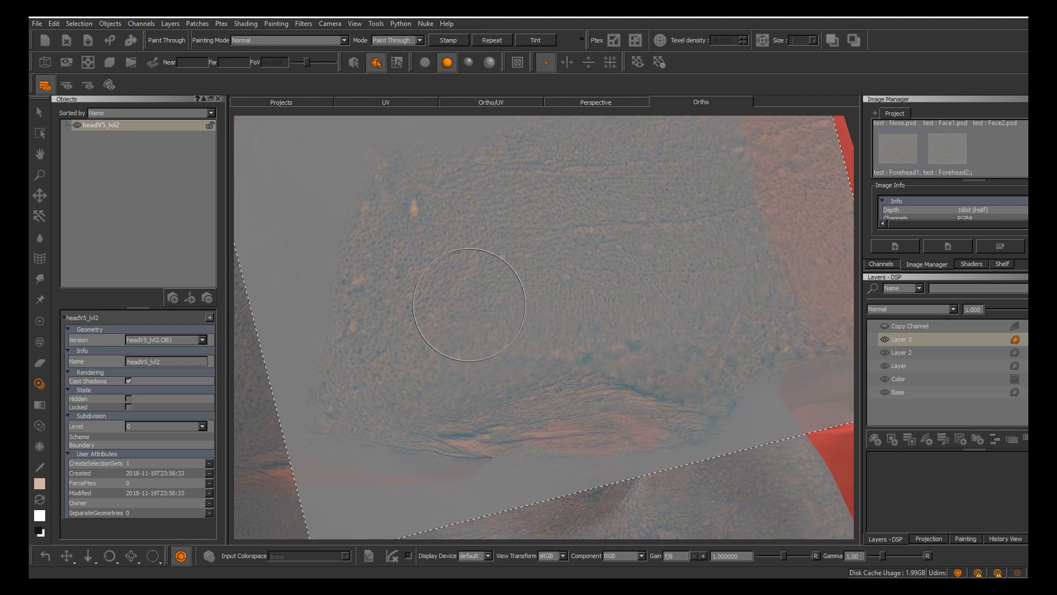
# Align the Forehead1 image with the side of the brow and project its pores over the remaining thin patches above it
pyautogui.press("'")
pyautogui.keyDown('alt'); pyautogui.moveTo(468, 295); pyautogui.dragTo(486, 293); pyautogui.keyUp('alt')
pyautogui.keyDown('shift'); pyautogui.moveTo(486, 293); pyautogui.dragTo(441, 304, button='middle'); pyautogui.keyUp('shift')
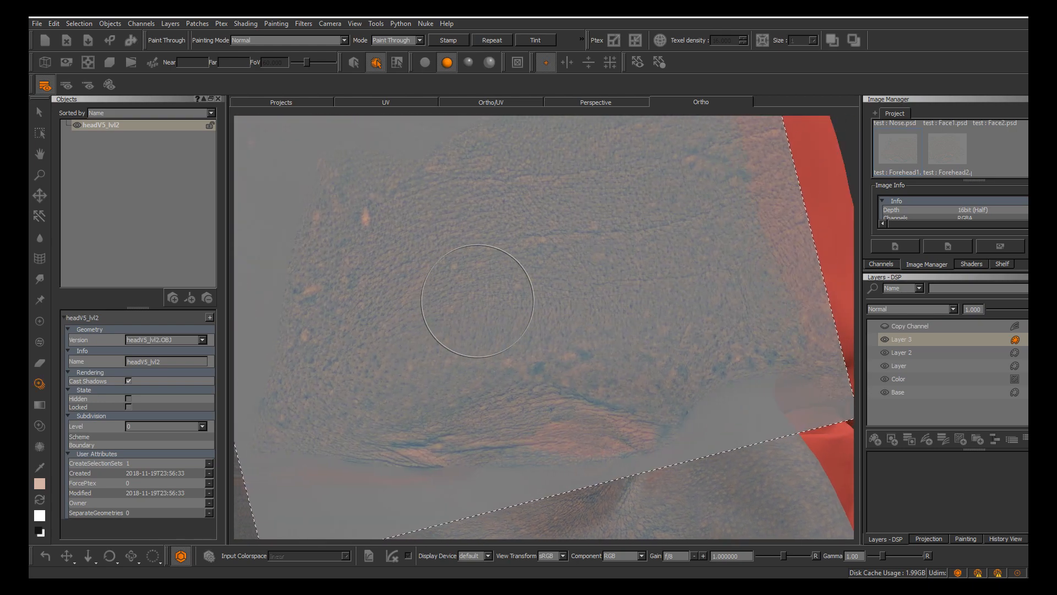
pyautogui.keyDown('alt'); pyautogui.moveTo(442, 304); pyautogui.dragTo(471, 302); pyautogui.keyUp('alt')
pyautogui.keyDown('shift'); pyautogui.moveTo(470, 301); pyautogui.dragTo(432, 309, button='middle'); pyautogui.keyUp('shift')
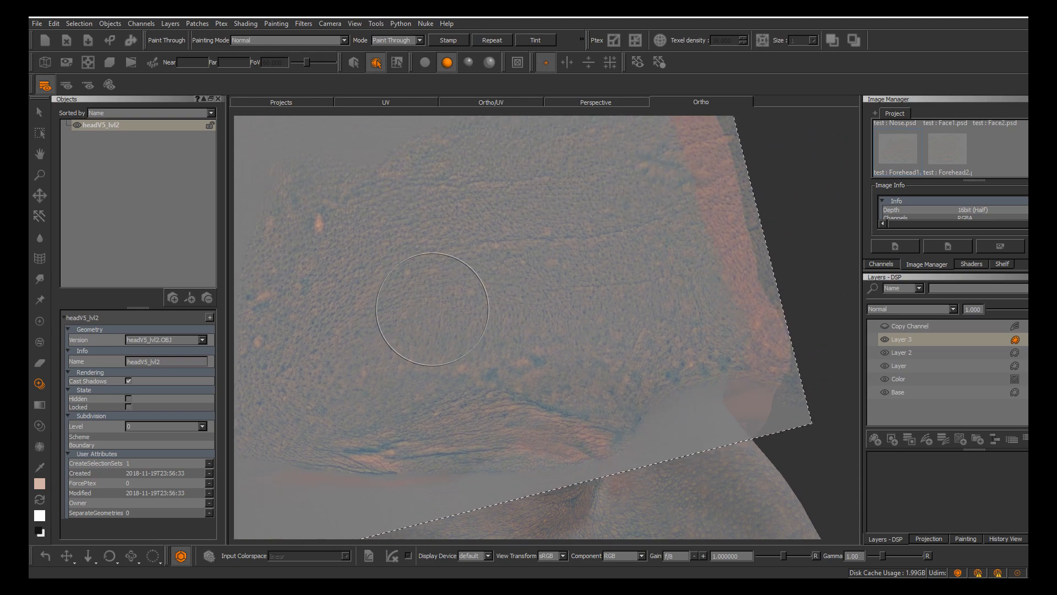
pyautogui.press("'")
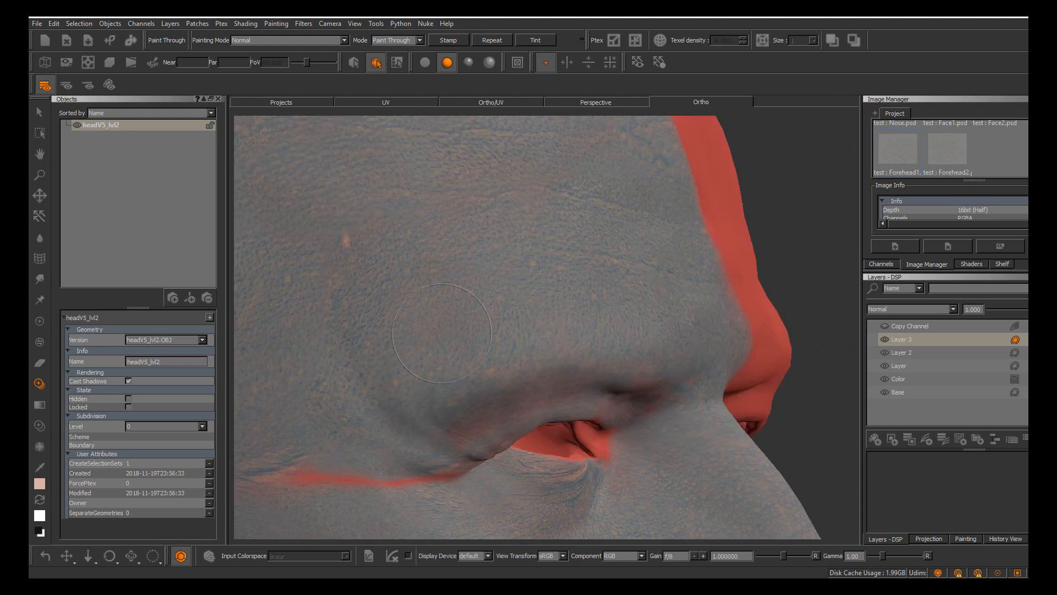
pyautogui.press("'")
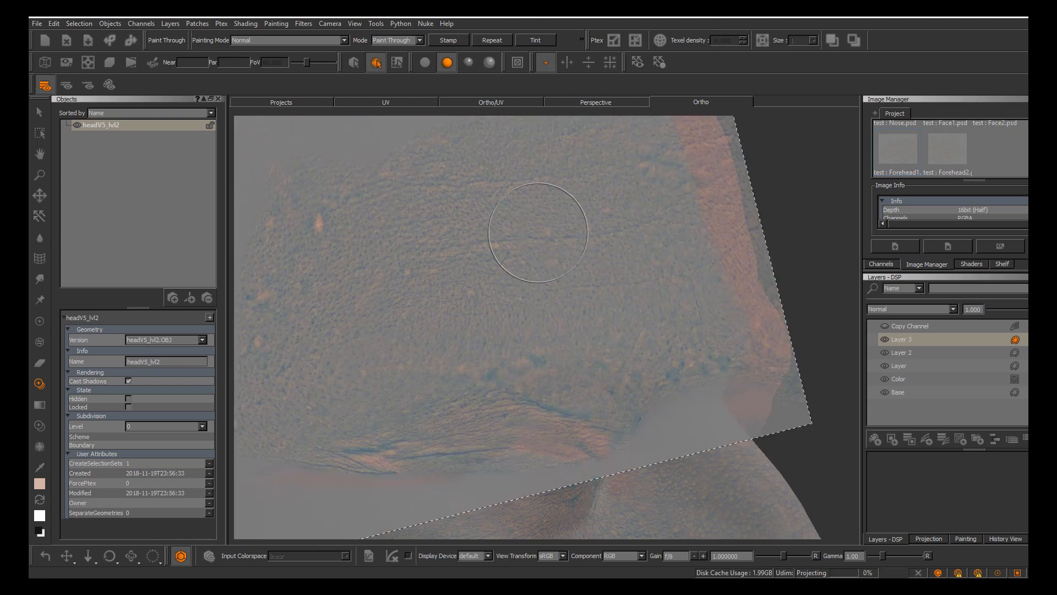
pyautogui.press("'")
# Face the forehead frontally and project Forehead1 detail over its middle, adjusting the image placement between passes
pyautogui.moveTo(538, 233)
pyautogui.keyDown('alt'); pyautogui.mouseDown()
pyautogui.moveTo(484, 315)
pyautogui.moveTo(451, 324)
pyautogui.moveTo(598, 366)
pyautogui.moveTo(553, 353)
pyautogui.mouseUp(); pyautogui.keyUp('alt')
pyautogui.press("'")
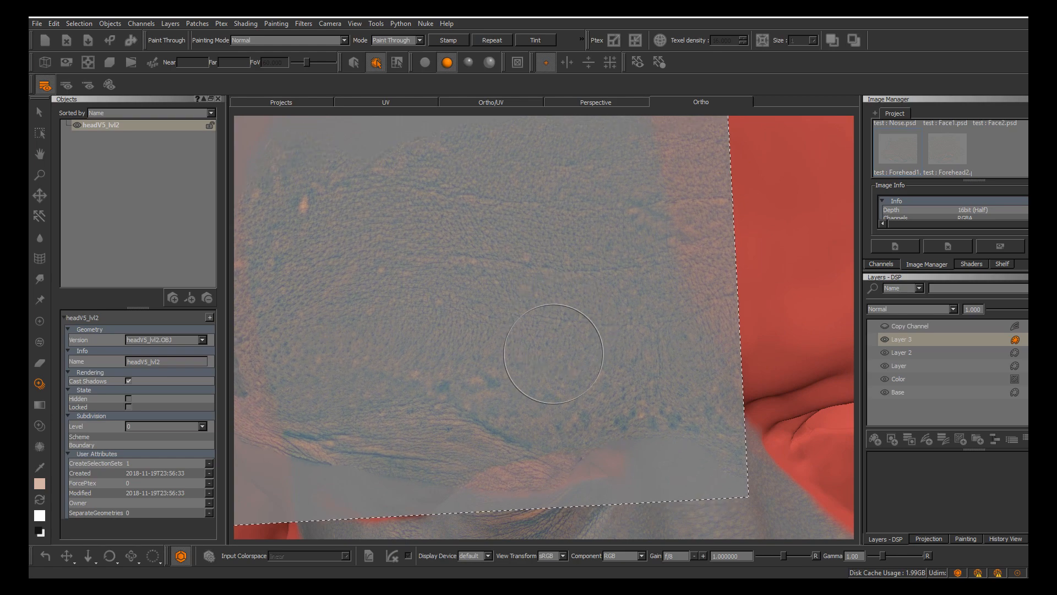
pyautogui.press("'")
pyautogui.press("'")
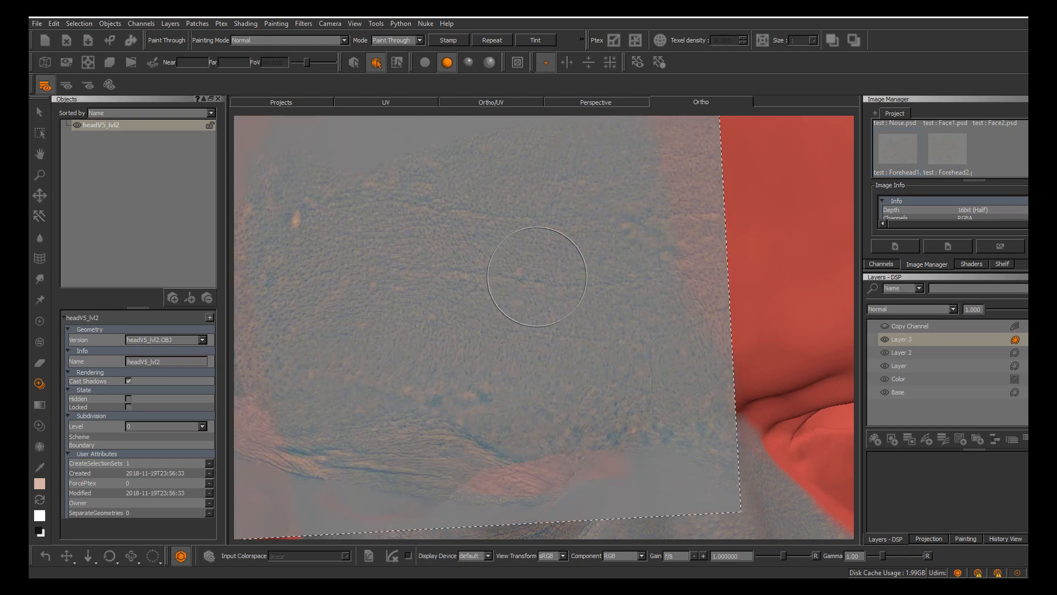
pyautogui.press("'")
pyautogui.press("'")
pyautogui.press("'")
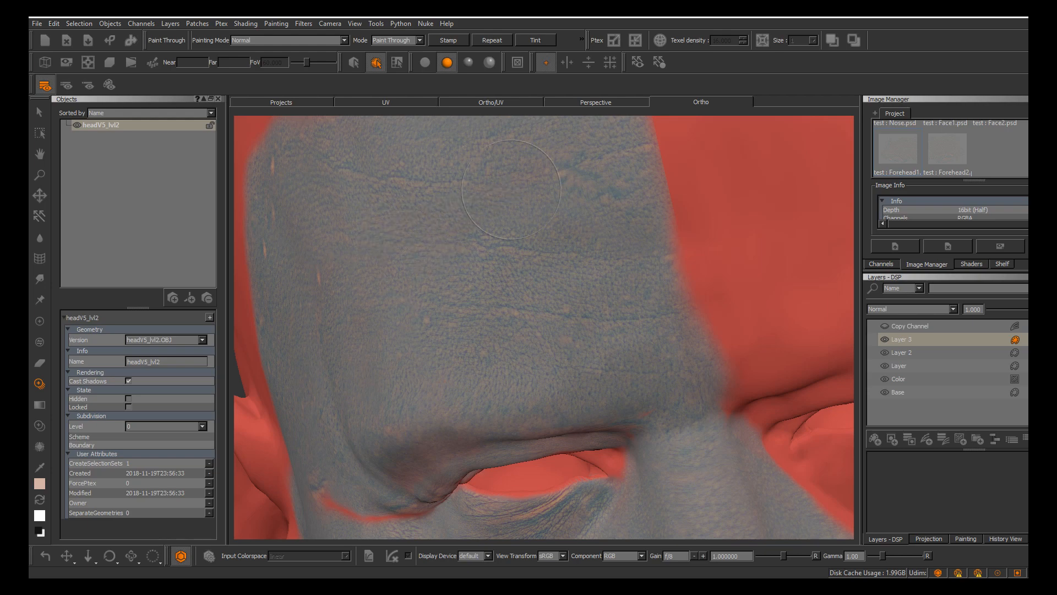
pyautogui.press("'")
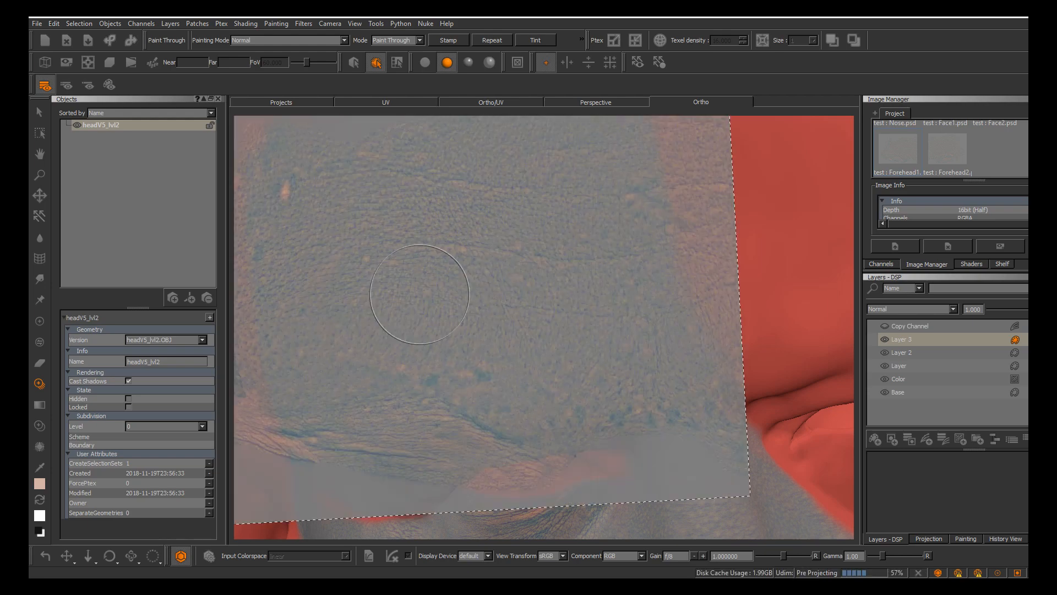
pyautogui.press("'")
# Examine the projected coverage of the forehead, eye area, cheek and nose from the front and the side
pyautogui.keyDown('alt'); pyautogui.moveTo(479, 316); pyautogui.dragTo(424, 352, button='right'); pyautogui.keyUp('alt')
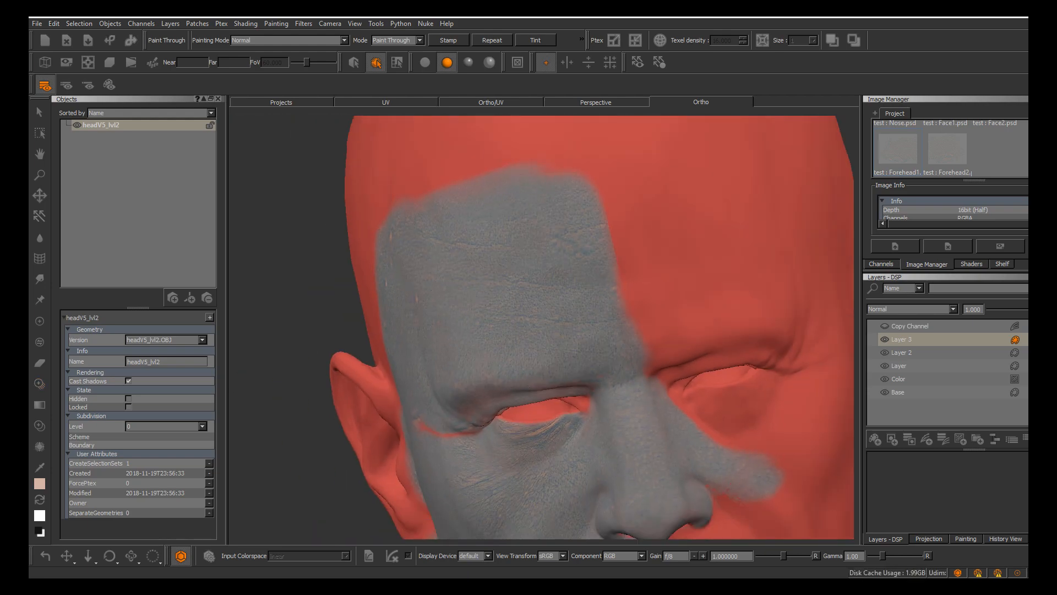
pyautogui.moveTo(529, 424)
pyautogui.keyDown('alt'); pyautogui.mouseDown()
pyautogui.moveTo(603, 375)
pyautogui.moveTo(522, 406)
pyautogui.moveTo(580, 419)
pyautogui.moveTo(573, 460)
pyautogui.mouseUp(); pyautogui.keyUp('alt')
pyautogui.keyDown('alt'); pyautogui.moveTo(592, 330); pyautogui.dragTo(543, 355, button='right'); pyautogui.keyUp('alt')
pyautogui.moveTo(542, 355)
pyautogui.keyDown('alt'); pyautogui.mouseDown()
pyautogui.moveTo(493, 357)
pyautogui.moveTo(551, 352)
pyautogui.mouseUp(); pyautogui.keyUp('alt')
pyautogui.moveTo(484, 308)
pyautogui.keyDown('alt'); pyautogui.mouseDown(button='right')
pyautogui.moveTo(503, 291)
pyautogui.moveTo(466, 319)
pyautogui.mouseUp(button='right'); pyautogui.keyUp('alt')
pyautogui.keyDown('alt'); pyautogui.moveTo(465, 320); pyautogui.dragTo(556, 336); pyautogui.keyUp('alt')
pyautogui.keyDown('alt'); pyautogui.moveTo(531, 336); pyautogui.dragTo(587, 300, button='right'); pyautogui.keyUp('alt')
pyautogui.keyDown('alt'); pyautogui.moveTo(440, 353); pyautogui.dragTo(485, 358); pyautogui.keyUp('alt')
pyautogui.keyDown('alt'); pyautogui.moveTo(468, 366); pyautogui.dragTo(512, 345, button='right'); pyautogui.keyUp('alt')
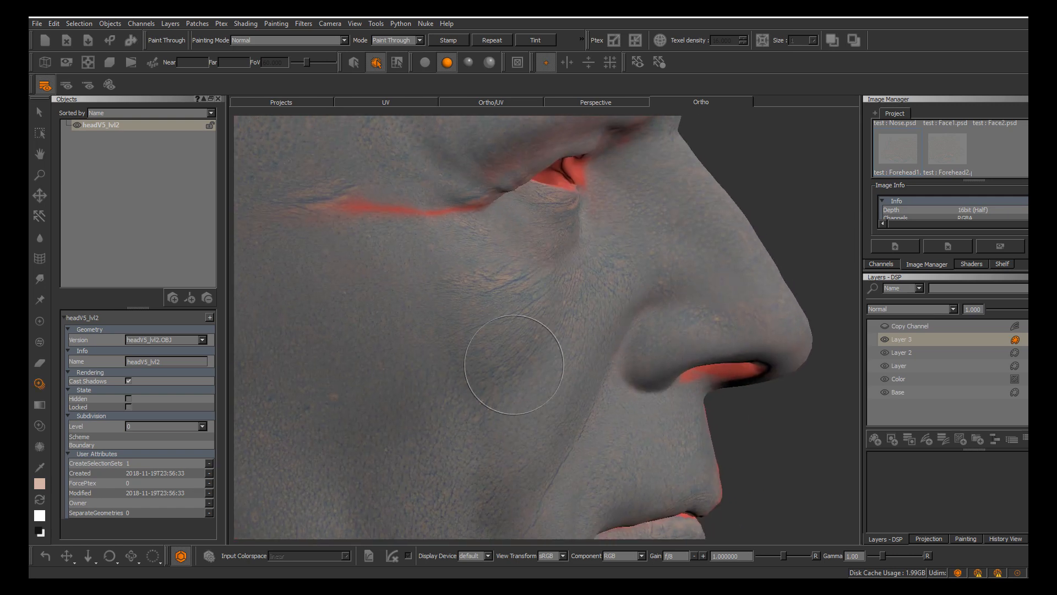
# Load the Face1 image for projection, then move and rotate it over the cheek below the eye
pyautogui.keyDown('alt'); pyautogui.moveTo(435, 309); pyautogui.dragTo(542, 386, button='middle'); pyautogui.keyUp('alt')
pyautogui.press('shift')
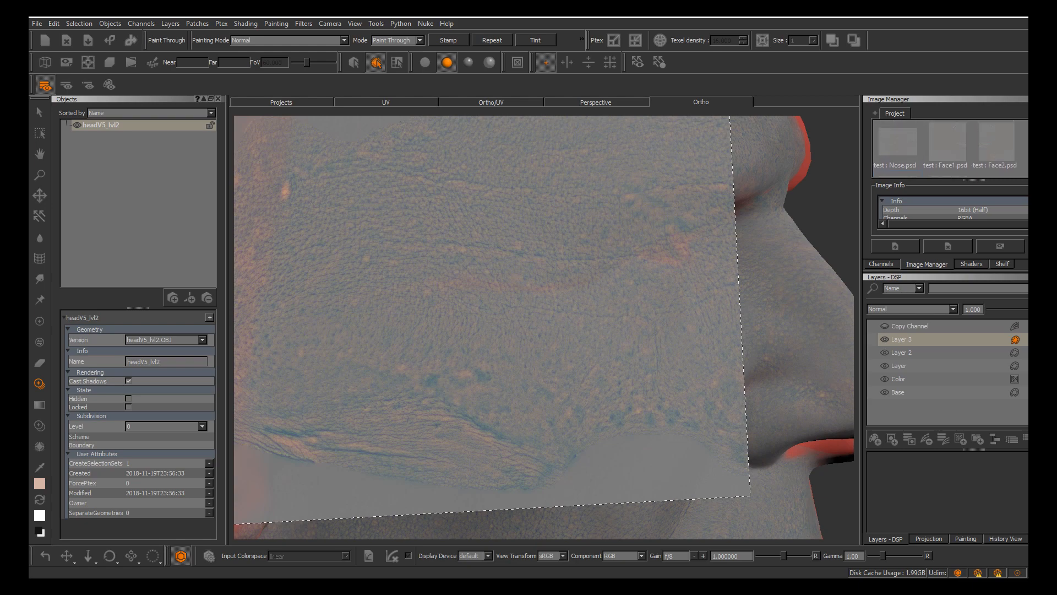
pyautogui.moveTo(947, 142); pyautogui.dragTo(549, 306)
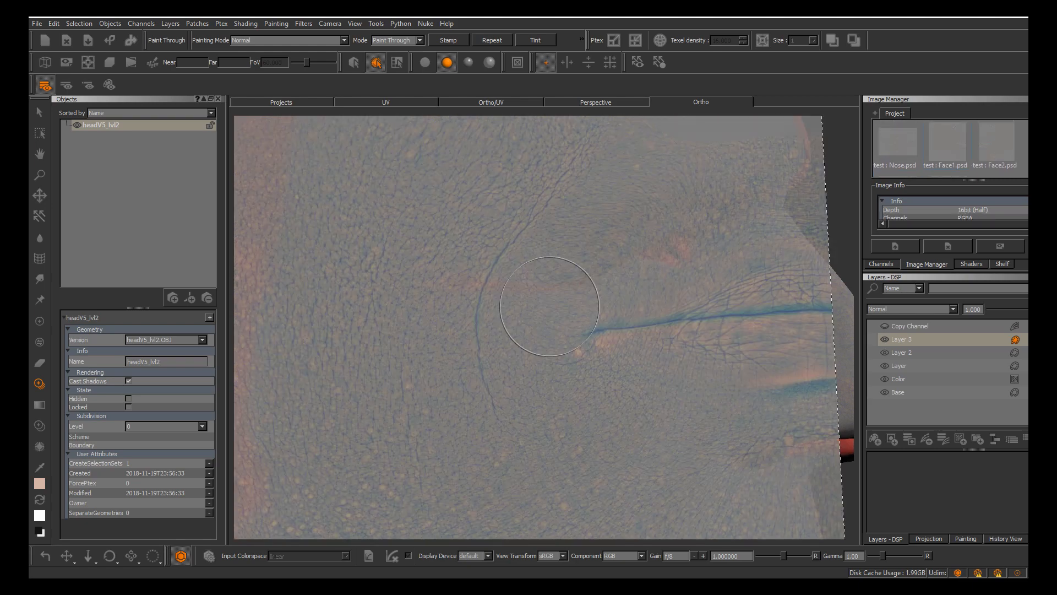
pyautogui.keyDown('shift'); pyautogui.moveTo(541, 243); pyautogui.dragTo(551, 465); pyautogui.keyUp('shift')
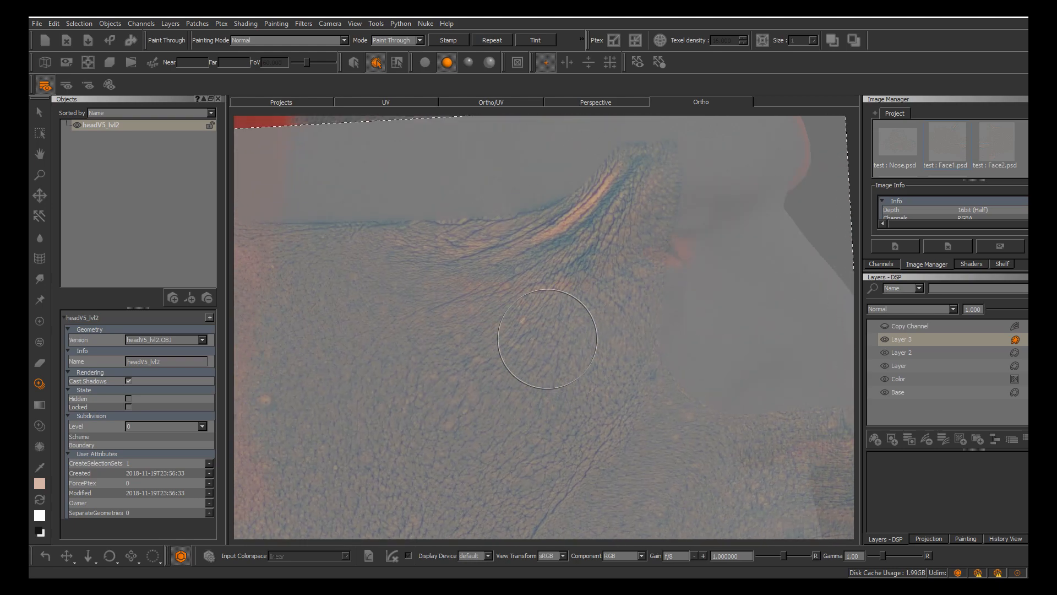
pyautogui.moveTo(568, 429)
pyautogui.keyDown('ctrl'); pyautogui.mouseDown()
pyautogui.moveTo(584, 375)
pyautogui.moveTo(578, 411)
pyautogui.mouseUp(); pyautogui.keyUp('ctrl')
pyautogui.keyDown('shift'); pyautogui.moveTo(528, 358); pyautogui.dragTo(633, 427); pyautogui.keyUp('shift')
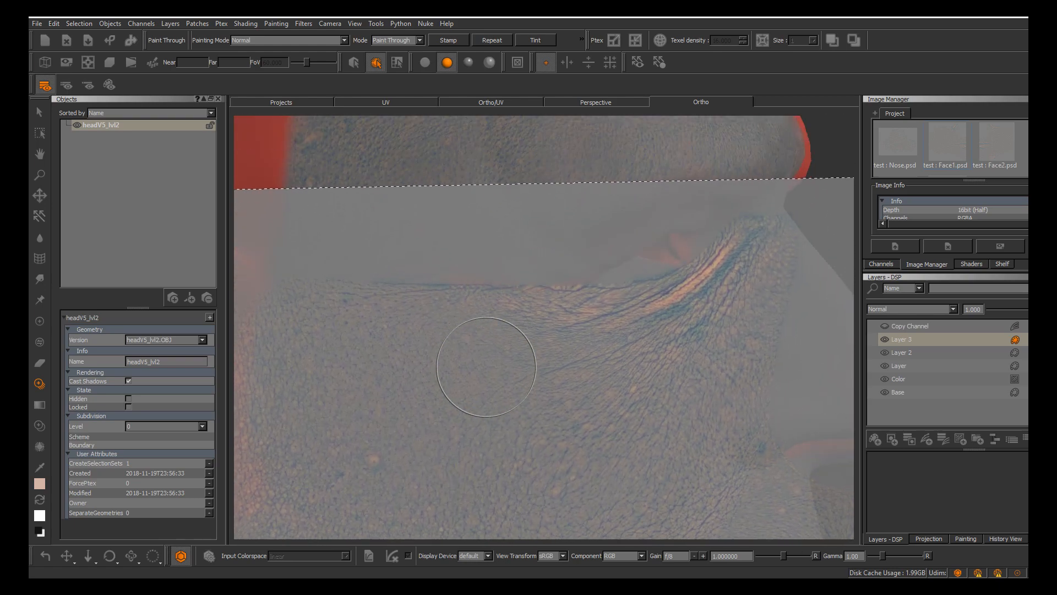
# Adjust the Face1 placement, shrink the brush and project skin detail along the red gap between the outer eye corner and temple
pyautogui.keyDown('alt'); pyautogui.moveTo(490, 425); pyautogui.dragTo(535, 419, button='middle'); pyautogui.keyUp('alt')
pyautogui.moveTo(568, 377)
pyautogui.keyDown('shift'); pyautogui.mouseDown()
pyautogui.moveTo(611, 365)
pyautogui.moveTo(515, 322)
pyautogui.moveTo(524, 335)
pyautogui.mouseUp(); pyautogui.keyUp('shift')
pyautogui.press('r')
pyautogui.moveTo(500, 291); pyautogui.dragTo(498, 289)
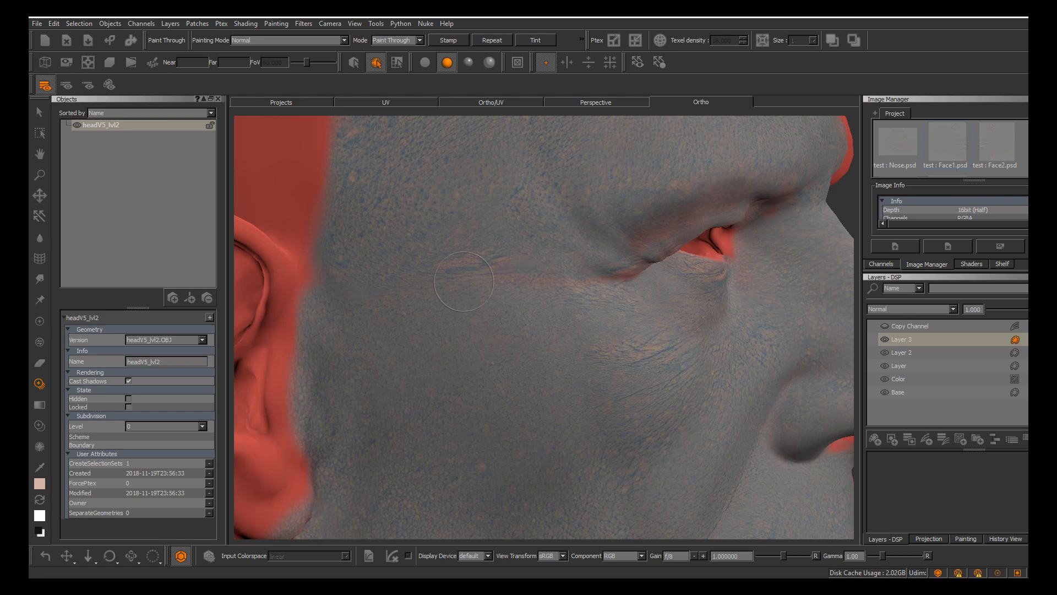
pyautogui.moveTo(334, 292); pyautogui.dragTo(487, 307)
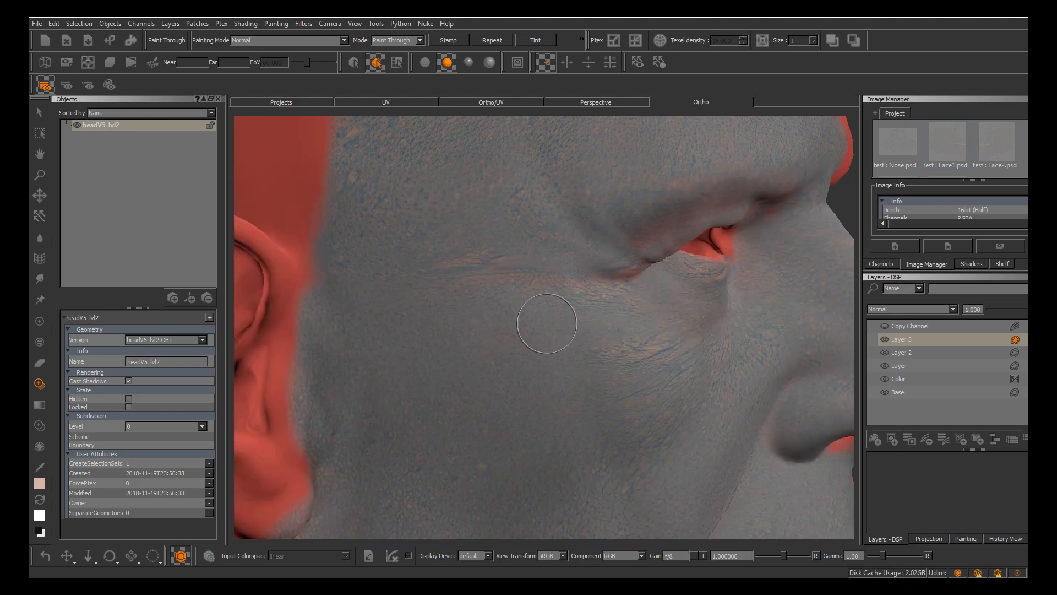
# Realign the Face1 image in a three-quarter view and project its detail over the upper cheek beside the outer eye corner
pyautogui.keyDown('alt'); pyautogui.moveTo(548, 306); pyautogui.dragTo(435, 331, button='middle'); pyautogui.keyUp('alt')
pyautogui.keyDown('alt'); pyautogui.moveTo(501, 333); pyautogui.dragTo(459, 339); pyautogui.keyUp('alt')
pyautogui.keyDown('shift'); pyautogui.moveTo(460, 339); pyautogui.dragTo(478, 368, button='middle'); pyautogui.keyUp('shift')
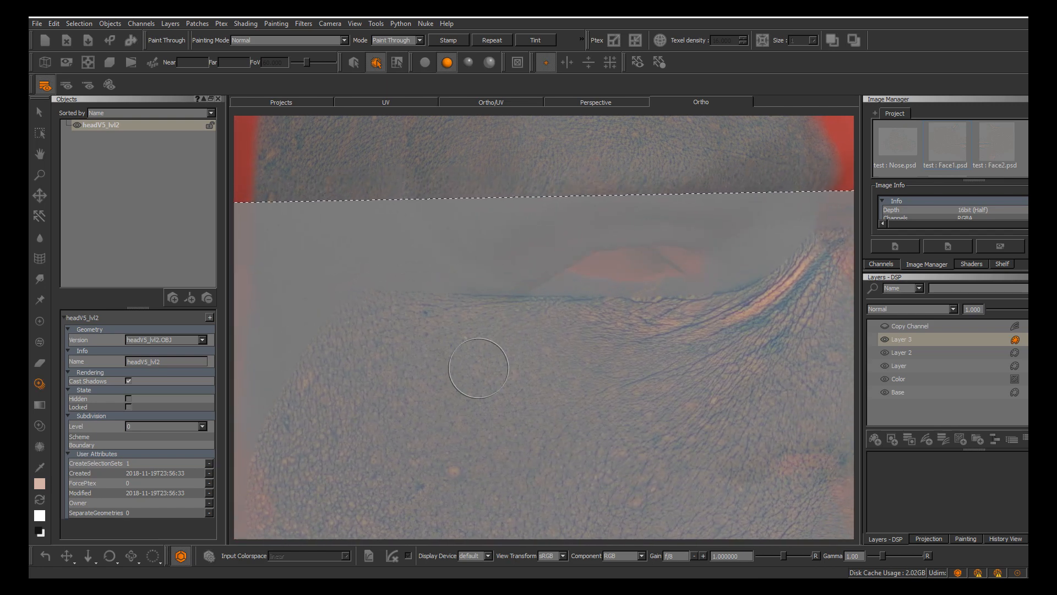
pyautogui.moveTo(460, 329); pyautogui.dragTo(456, 325)
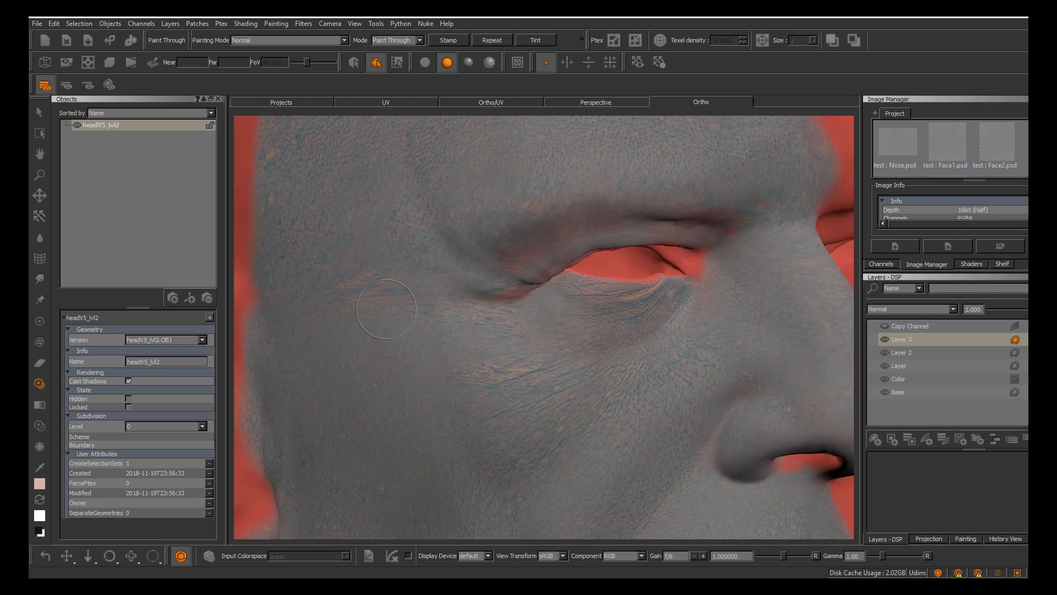
pyautogui.moveTo(503, 310); pyautogui.dragTo(416, 309)
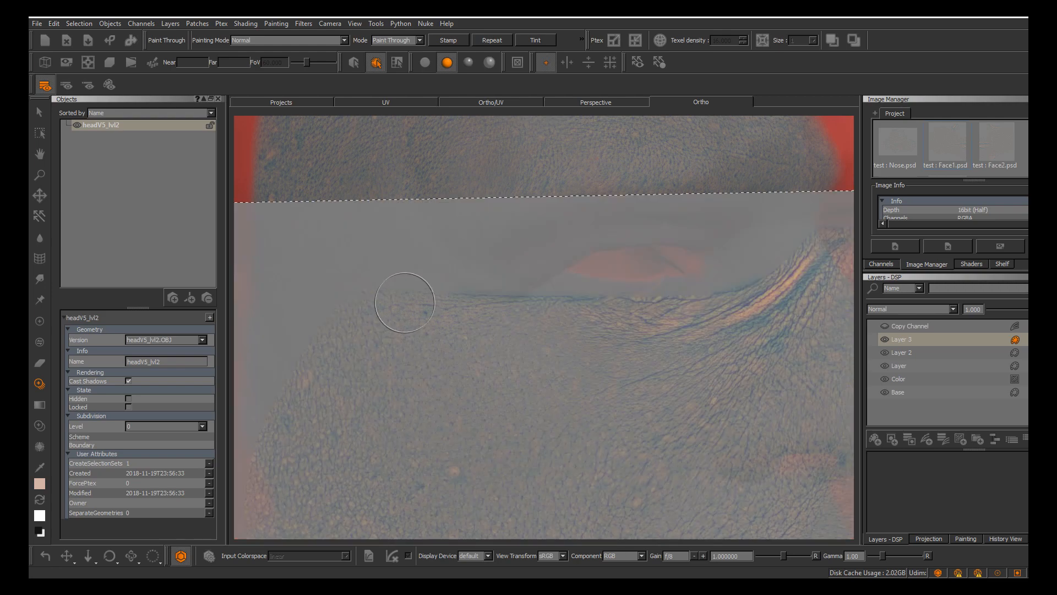
# Load the Forehead1 image for projection again, moving it over the eye area and rotating it to follow the temple
pyautogui.keyDown('alt'); pyautogui.moveTo(412, 313); pyautogui.dragTo(337, 402, button='right'); pyautogui.keyUp('alt')
pyautogui.keyDown('alt'); pyautogui.moveTo(337, 402); pyautogui.dragTo(334, 349, button='middle'); pyautogui.keyUp('alt')
pyautogui.keyDown('alt'); pyautogui.moveTo(334, 349); pyautogui.dragTo(485, 366, button='right'); pyautogui.keyUp('alt')
pyautogui.keyDown('alt'); pyautogui.moveTo(486, 367); pyautogui.dragTo(525, 394); pyautogui.keyUp('alt')
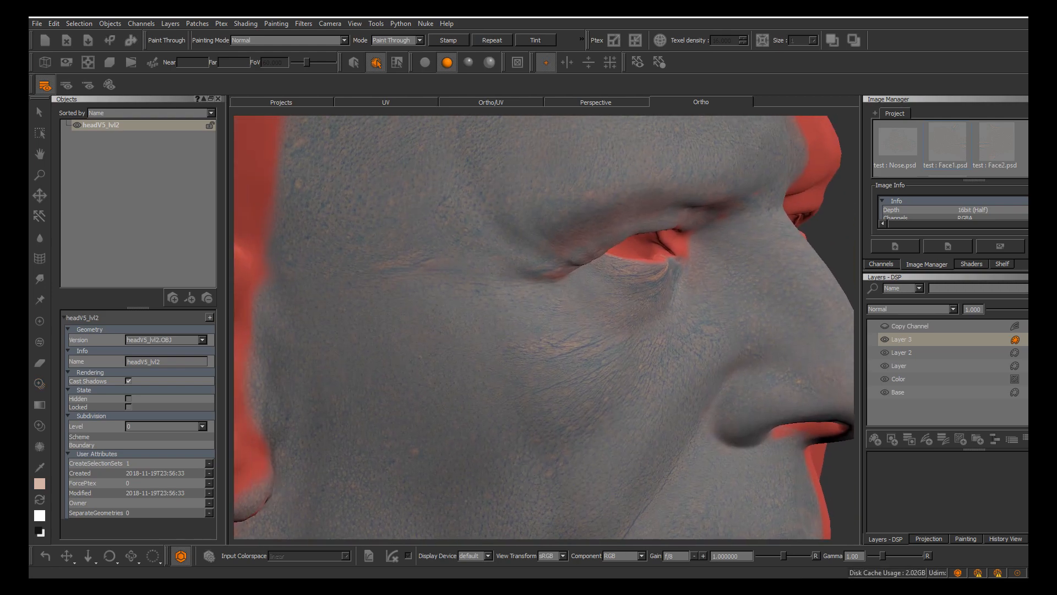
pyautogui.keyDown('alt'); pyautogui.moveTo(525, 394); pyautogui.dragTo(501, 370, button='right'); pyautogui.keyUp('alt')
pyautogui.keyDown('alt'); pyautogui.moveTo(501, 370); pyautogui.dragTo(522, 375); pyautogui.keyUp('alt')
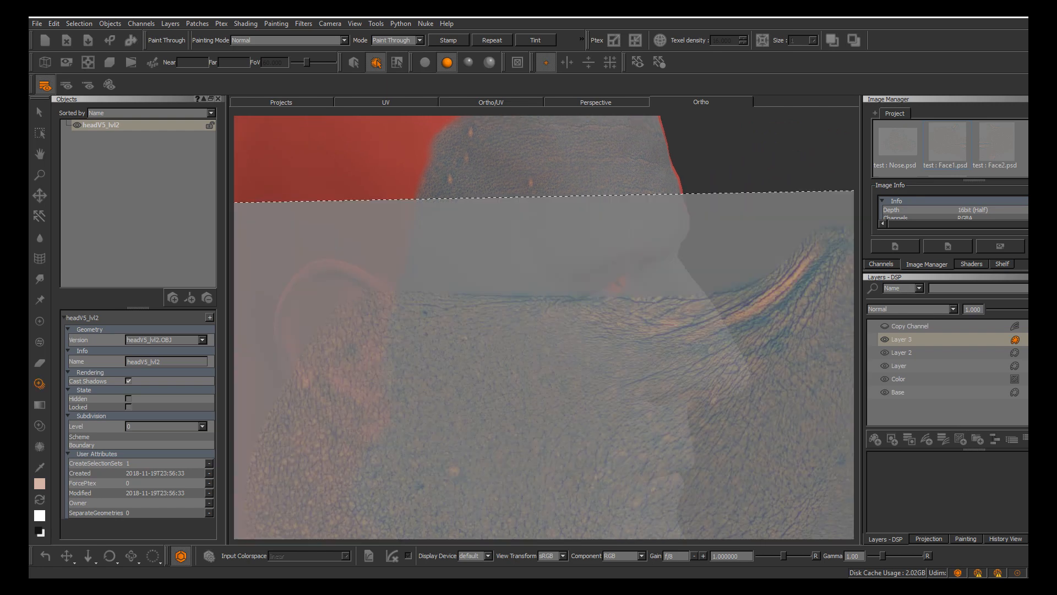
pyautogui.scroll(-2, 947, 149)
pyautogui.moveTo(898, 149); pyautogui.dragTo(732, 273)
pyautogui.moveTo(484, 473)
pyautogui.keyDown('shift'); pyautogui.mouseDown()
pyautogui.moveTo(460, 254)
pyautogui.moveTo(438, 208)
pyautogui.mouseUp(); pyautogui.keyUp('shift')
pyautogui.keyDown('shift'); pyautogui.moveTo(442, 490); pyautogui.dragTo(449, 335); pyautogui.keyUp('shift')
pyautogui.keyDown('ctrl'); pyautogui.moveTo(534, 346); pyautogui.dragTo(609, 347); pyautogui.keyUp('ctrl')
# Place the Forehead1 image at the outer eye corner and project its fine wrinkles toward the temple
pyautogui.keyDown('alt'); pyautogui.moveTo(609, 347); pyautogui.dragTo(573, 382, button='middle'); pyautogui.keyUp('alt')
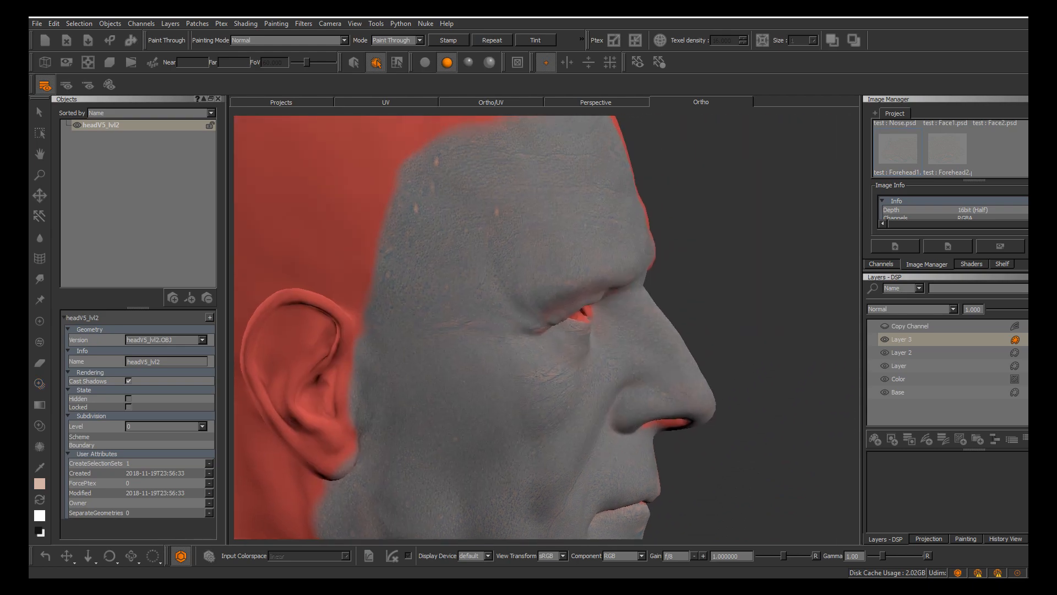
pyautogui.keyDown('alt'); pyautogui.moveTo(573, 382); pyautogui.dragTo(526, 401, button='right'); pyautogui.keyUp('alt')
pyautogui.keyDown('shift'); pyautogui.moveTo(520, 401); pyautogui.dragTo(542, 389); pyautogui.keyUp('shift')
pyautogui.moveTo(496, 358); pyautogui.dragTo(511, 362)
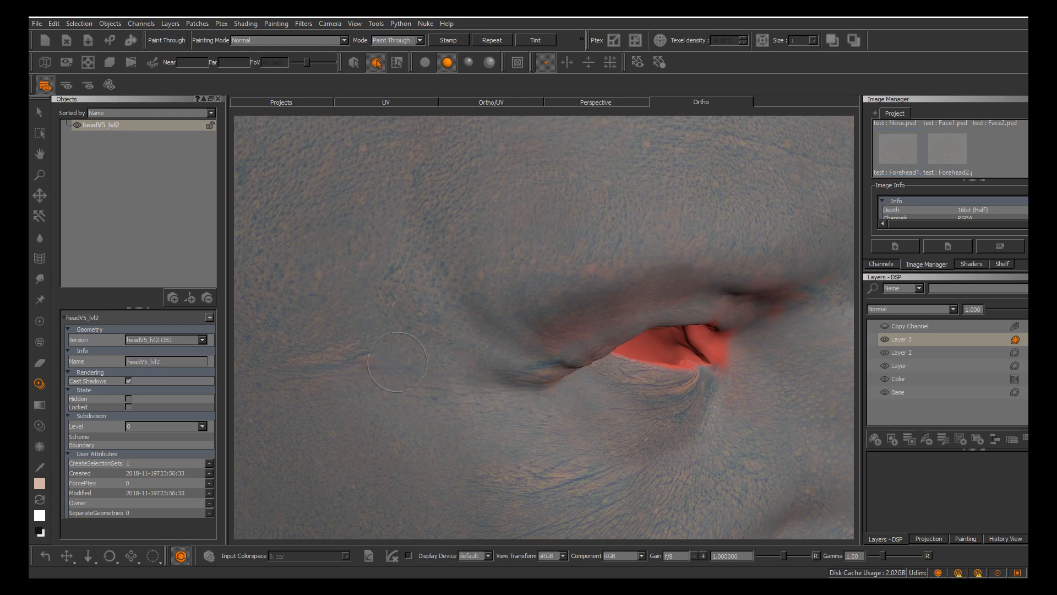
# Reposition the Forehead1 image around the outer eye corner and project its wrinkle detail onto the skin toward the temple
pyautogui.moveTo(397, 361)
pyautogui.mouseDown()
pyautogui.moveTo(433, 348)
pyautogui.moveTo(334, 324)
pyautogui.moveTo(404, 296)
pyautogui.mouseUp()
pyautogui.moveTo(405, 296)
pyautogui.keyDown('shift'); pyautogui.mouseDown()
pyautogui.moveTo(404, 307)
pyautogui.moveTo(422, 309)
pyautogui.moveTo(429, 362)
pyautogui.moveTo(438, 353)
pyautogui.moveTo(367, 347)
pyautogui.mouseUp(); pyautogui.keyUp('shift')
pyautogui.moveTo(426, 360); pyautogui.dragTo(447, 370)
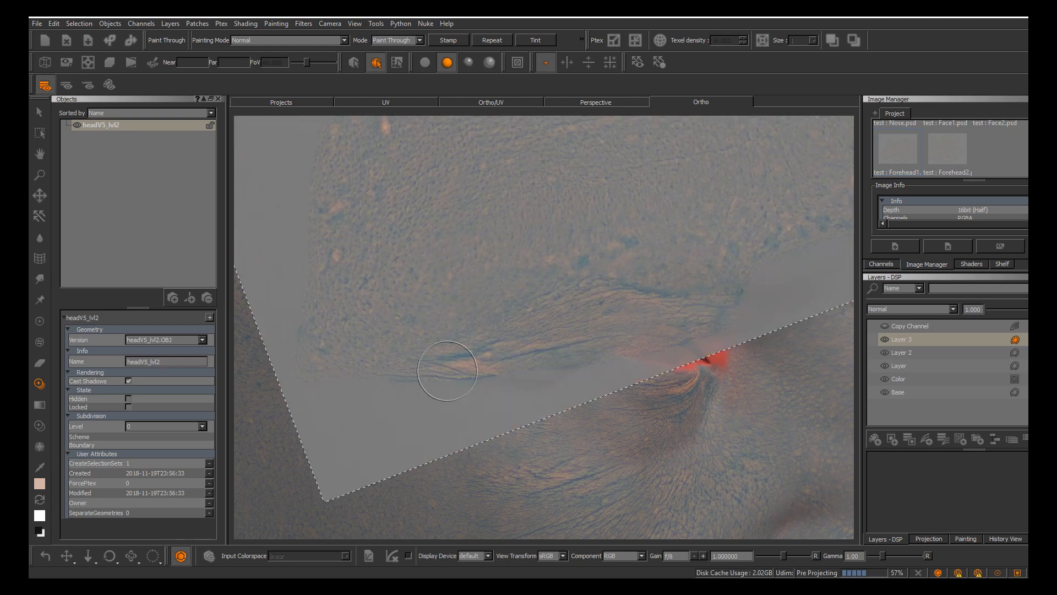
# Examine the projected skin detail across the forehead, eye area, cheek, nose and jaw from front and three-quarter views
pyautogui.keyDown('alt'); pyautogui.moveTo(456, 370); pyautogui.dragTo(396, 370, button='right'); pyautogui.keyUp('alt')
pyautogui.keyDown('alt'); pyautogui.moveTo(397, 369); pyautogui.dragTo(336, 368); pyautogui.keyUp('alt')
pyautogui.keyDown('alt'); pyautogui.moveTo(440, 368); pyautogui.dragTo(341, 368, button='right'); pyautogui.keyUp('alt')
pyautogui.keyDown('alt'); pyautogui.moveTo(539, 352); pyautogui.dragTo(446, 329, button='middle'); pyautogui.keyUp('alt')
pyautogui.keyDown('alt'); pyautogui.moveTo(446, 329); pyautogui.dragTo(441, 333); pyautogui.keyUp('alt')
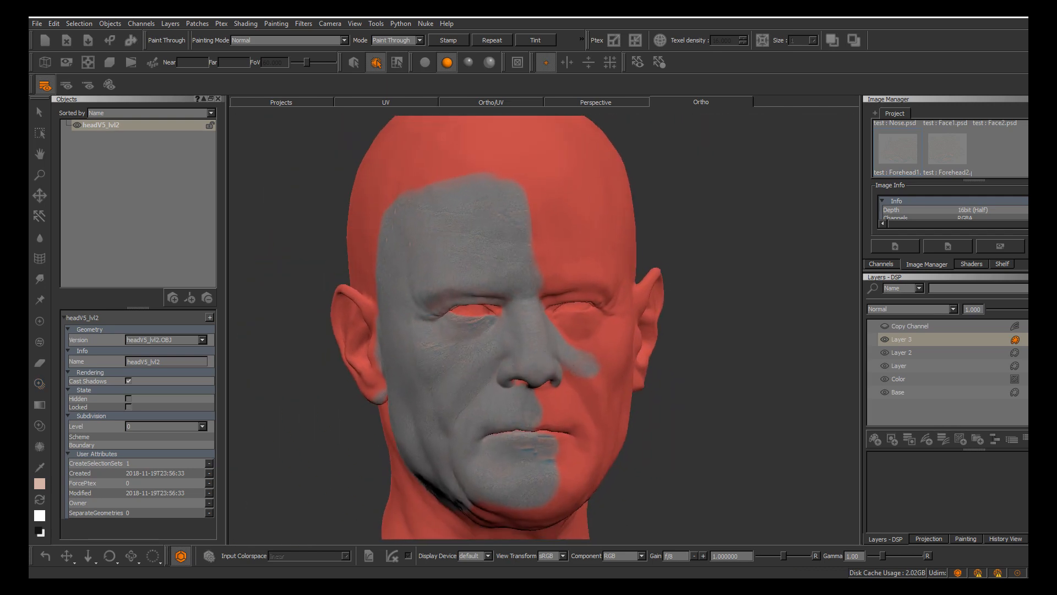
pyautogui.keyDown('alt'); pyautogui.moveTo(441, 382); pyautogui.dragTo(421, 375); pyautogui.keyUp('alt')
pyautogui.keyDown('alt'); pyautogui.moveTo(422, 375); pyautogui.dragTo(495, 377, button='right'); pyautogui.keyUp('alt')
pyautogui.keyDown('alt'); pyautogui.moveTo(495, 377); pyautogui.dragTo(521, 380); pyautogui.keyUp('alt')
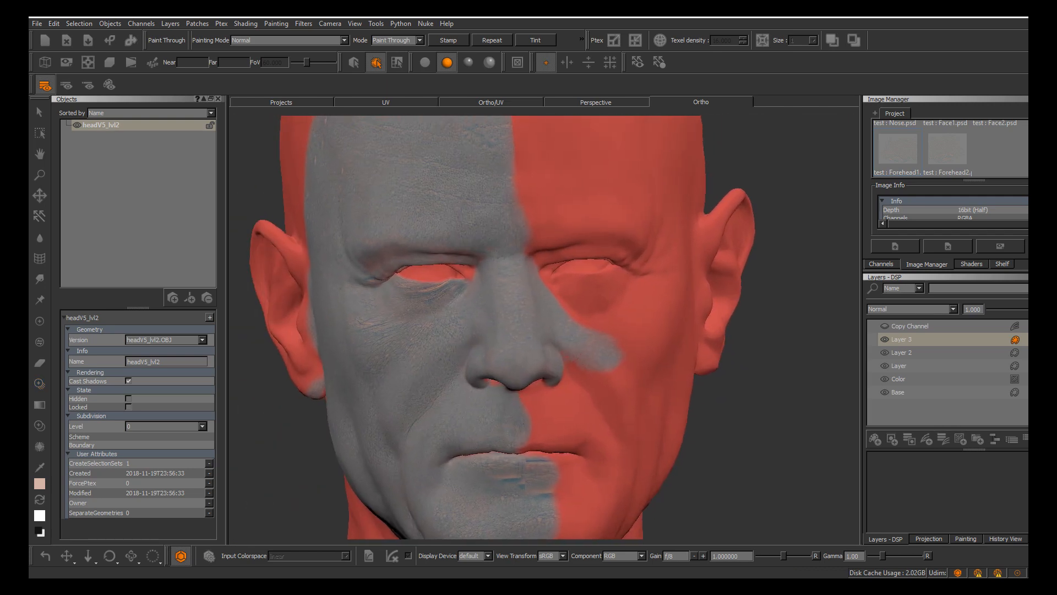
pyautogui.keyDown('alt'); pyautogui.moveTo(521, 380); pyautogui.dragTo(458, 377, button='right'); pyautogui.keyUp('alt')
pyautogui.keyDown('alt'); pyautogui.moveTo(458, 378); pyautogui.dragTo(447, 405); pyautogui.keyUp('alt')
pyautogui.keyDown('alt'); pyautogui.moveTo(447, 404); pyautogui.dragTo(488, 423, button='right'); pyautogui.keyUp('alt')
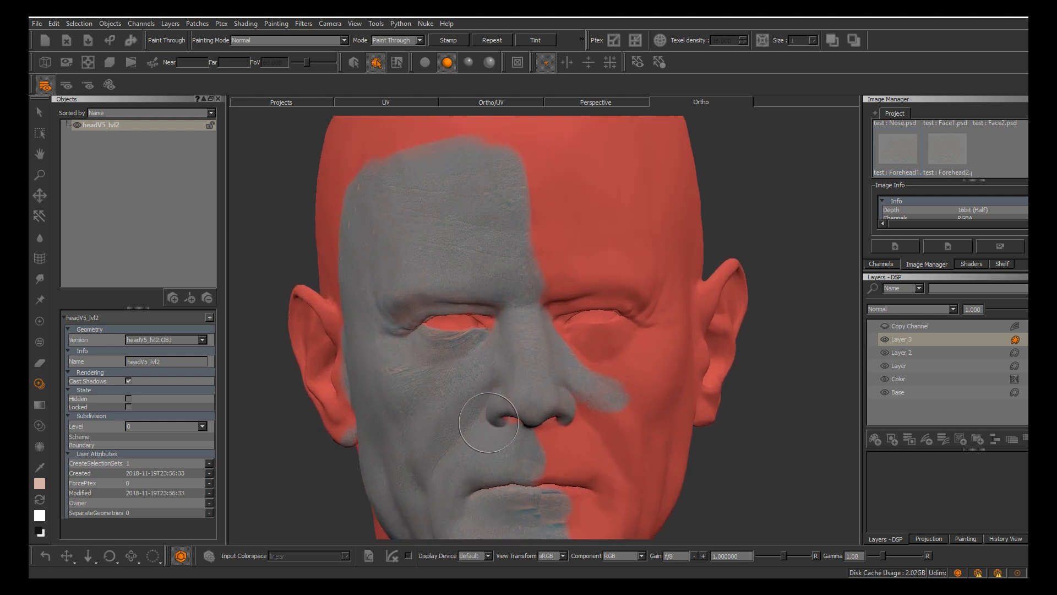
pyautogui.keyDown('alt'); pyautogui.moveTo(488, 423); pyautogui.dragTo(528, 410, button='middle'); pyautogui.keyUp('alt')
pyautogui.moveTo(520, 361)
pyautogui.keyDown('alt'); pyautogui.mouseDown()
pyautogui.moveTo(557, 360)
pyautogui.moveTo(477, 360)
pyautogui.moveTo(512, 361)
pyautogui.mouseUp(); pyautogui.keyUp('alt')
pyautogui.keyDown('alt'); pyautogui.moveTo(512, 361); pyautogui.dragTo(465, 361, button='right'); pyautogui.keyUp('alt')
pyautogui.moveTo(465, 361)
pyautogui.keyDown('alt'); pyautogui.mouseDown()
pyautogui.moveTo(523, 363)
pyautogui.moveTo(478, 364)
pyautogui.mouseUp(); pyautogui.keyUp('alt')
pyautogui.keyDown('alt'); pyautogui.moveTo(478, 364); pyautogui.dragTo(518, 380, button='right'); pyautogui.keyUp('alt')
pyautogui.keyDown('alt'); pyautogui.moveTo(518, 380); pyautogui.dragTo(554, 380); pyautogui.keyUp('alt')
pyautogui.keyDown('alt'); pyautogui.moveTo(553, 380); pyautogui.dragTo(592, 302, button='middle'); pyautogui.keyUp('alt')
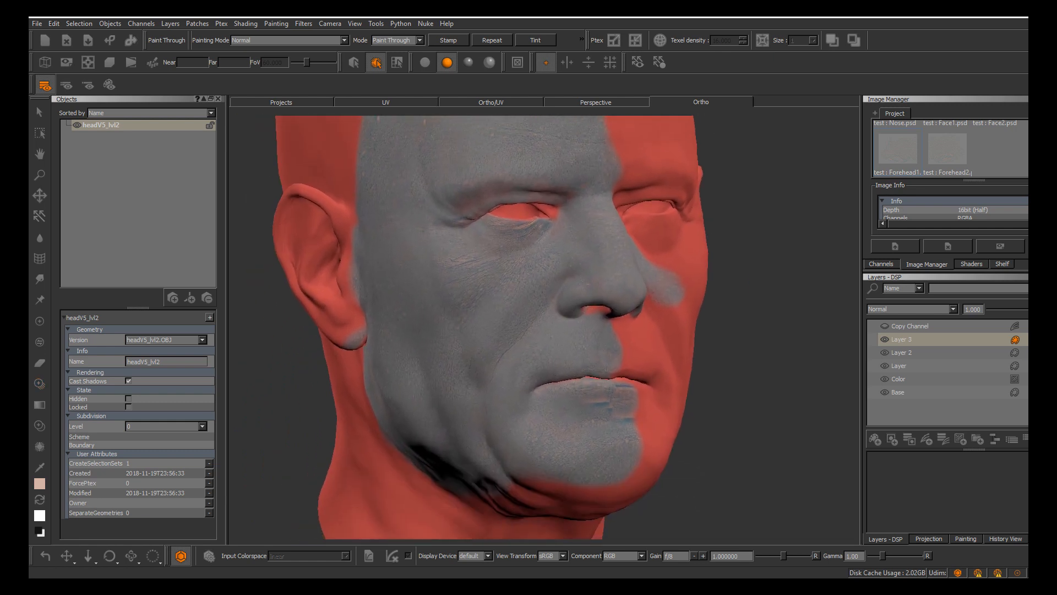
# Return the head to a front view and switch from Paint Through to the Paint tool
pyautogui.moveTo(522, 361)
pyautogui.keyDown('alt'); pyautogui.mouseDown()
pyautogui.moveTo(539, 336)
pyautogui.moveTo(500, 337)
pyautogui.moveTo(489, 360)
pyautogui.moveTo(504, 361)
pyautogui.moveTo(490, 375)
pyautogui.moveTo(449, 359)
pyautogui.mouseUp(); pyautogui.keyUp('alt')
pyautogui.press("'")
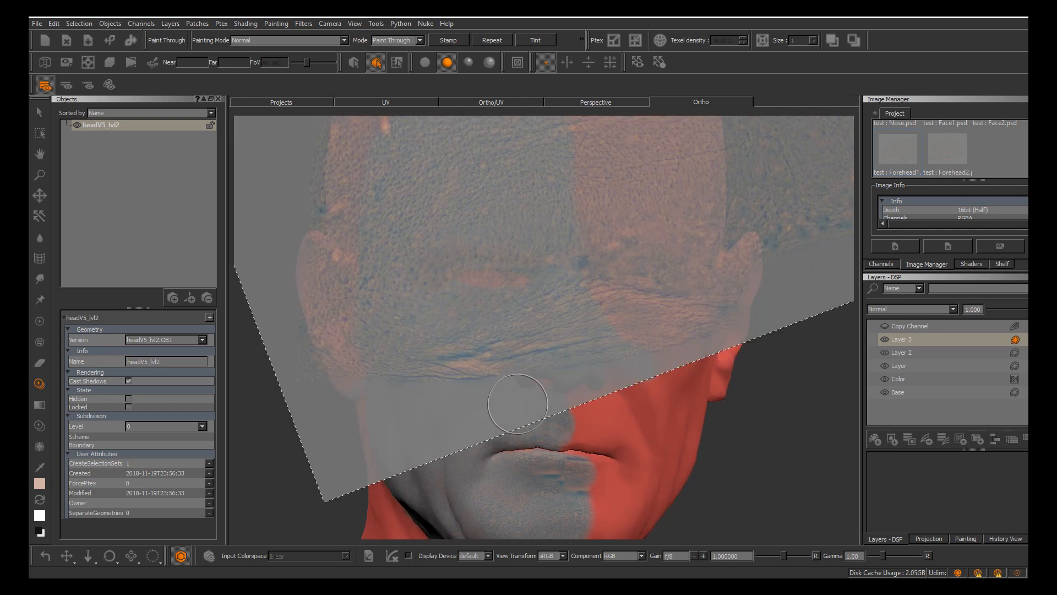
pyautogui.press('p')
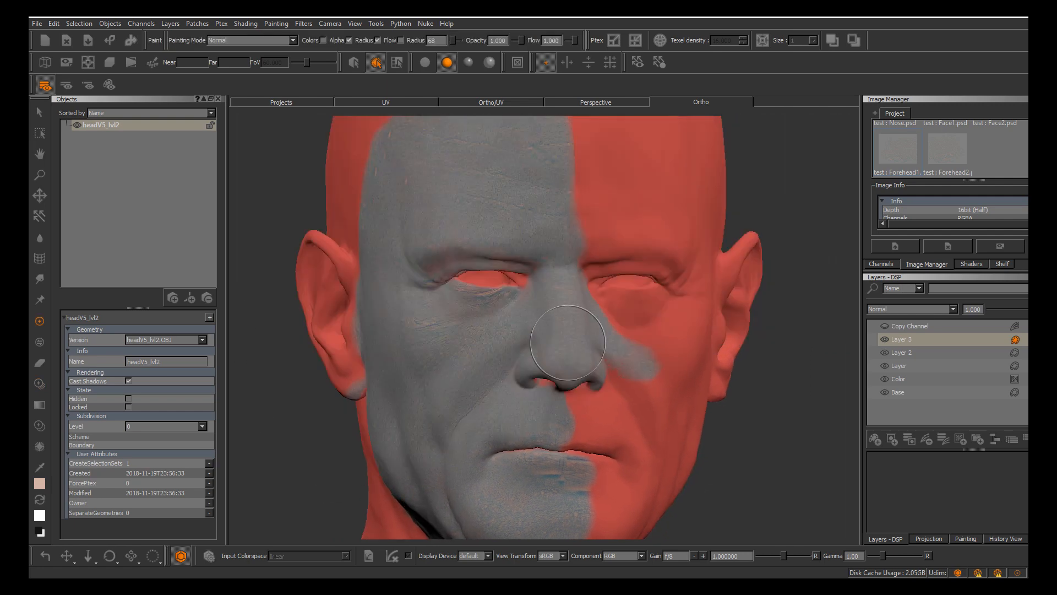